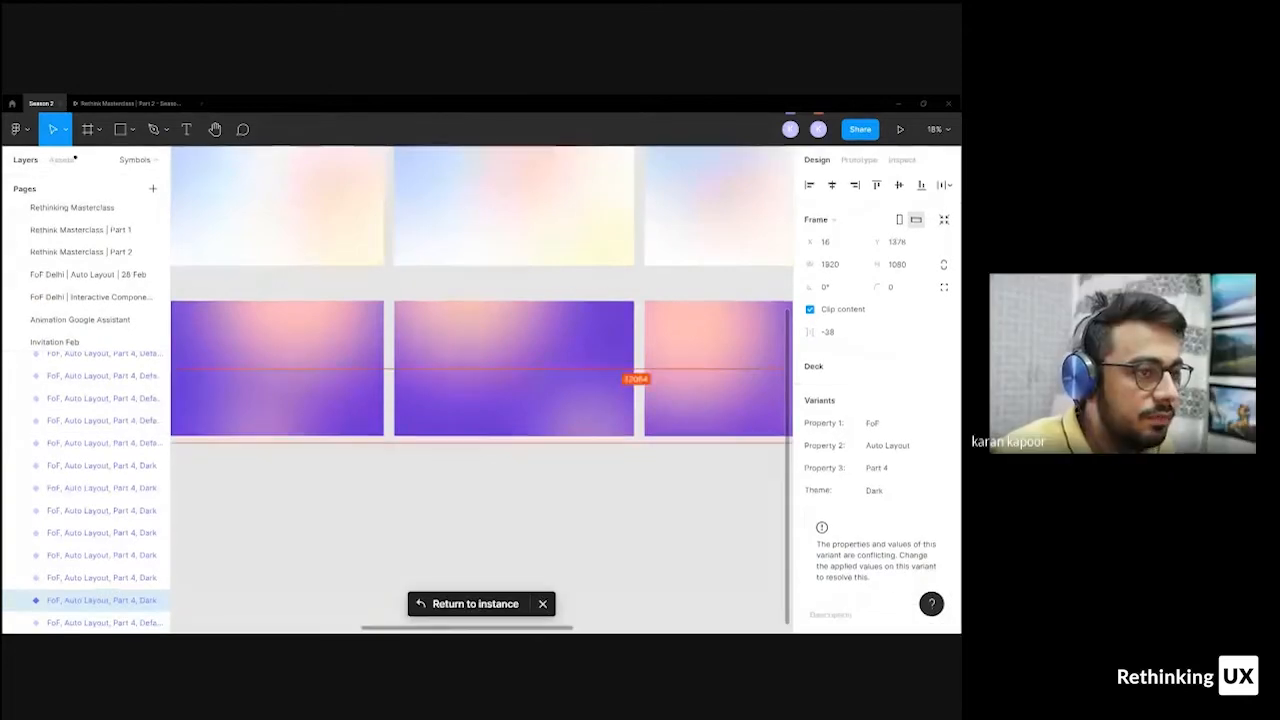
- Open the Rethinking Masterclass page of the Season 2 file
{"action": "left_click", "coordinate": [126, 104]}
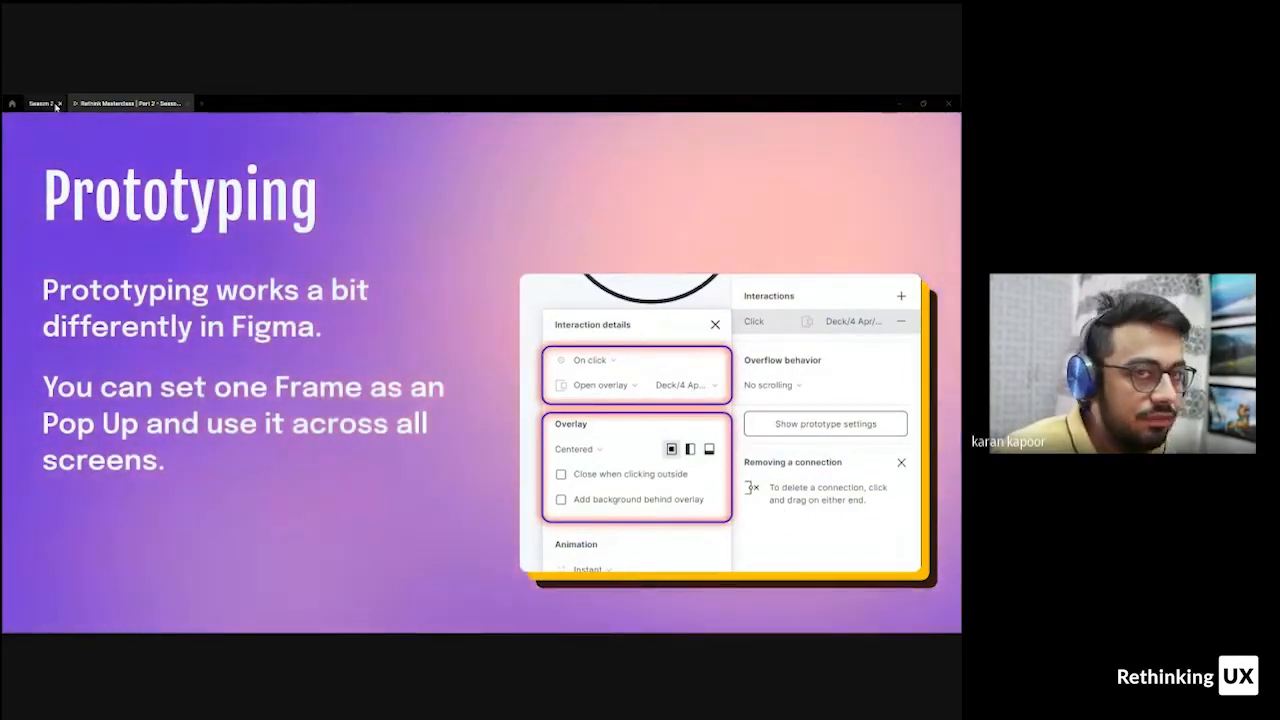
{"action": "left_click", "coordinate": [38, 103]}
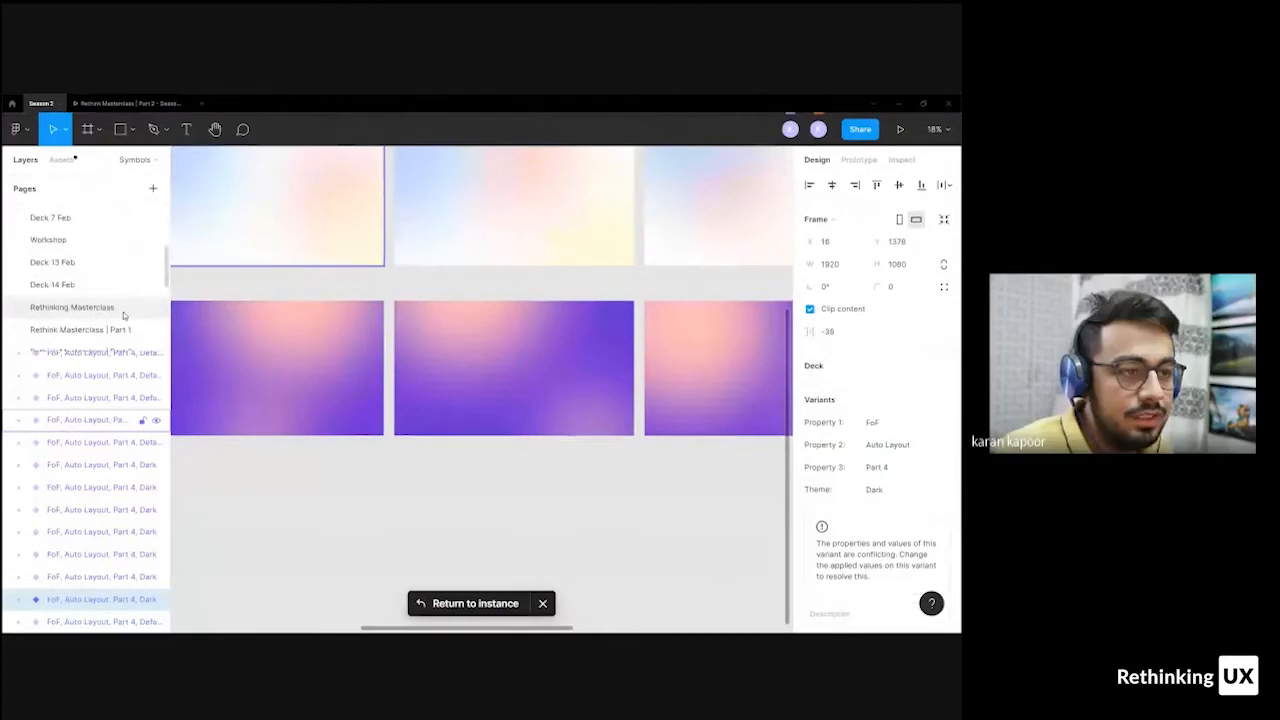
{"action": "left_click", "coordinate": [72, 307]}
{"action": "scroll", "coordinate": [663, 197], "scroll_direction": "right", "scroll_amount": 2}
{"action": "scroll", "coordinate": [663, 197], "scroll_direction": "up", "scroll_amount": 1}
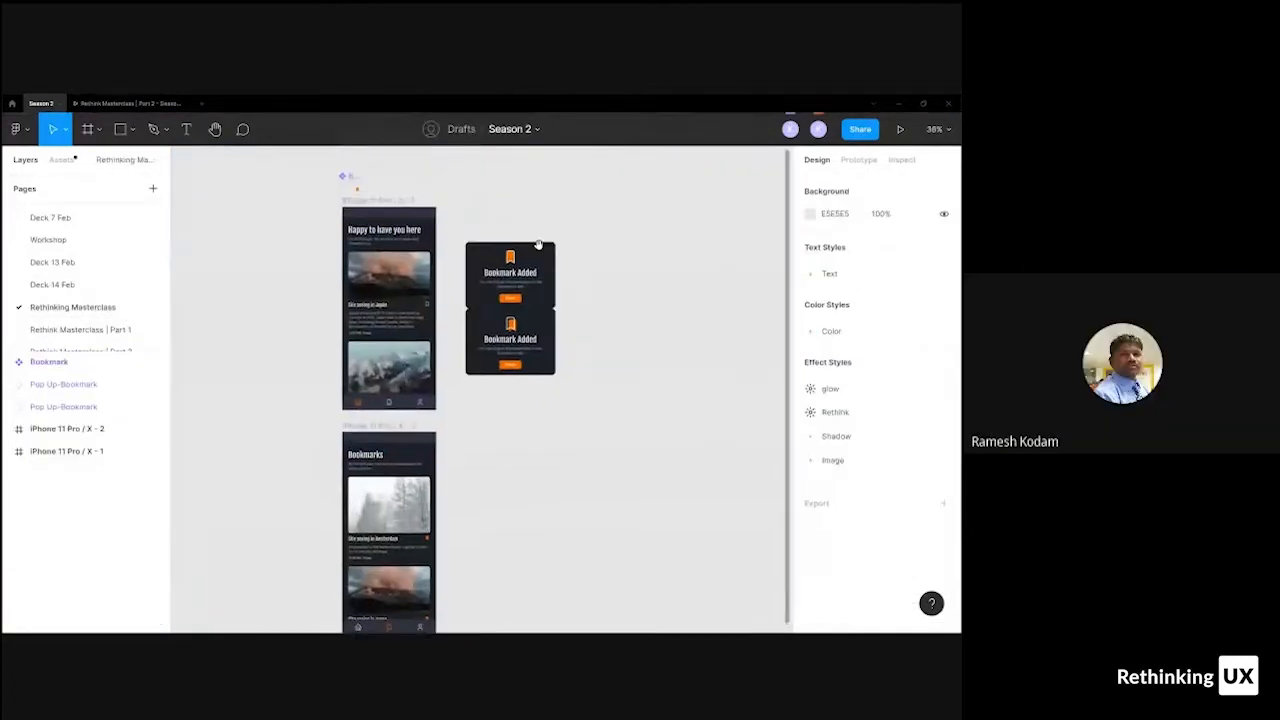
- Move the Bookmark component to the Symbols page
{"action": "left_click", "coordinate": [352, 186]}
{"action": "right_click", "coordinate": [341, 177]}
{"action": "mouse_move", "coordinate": [365, 186]}
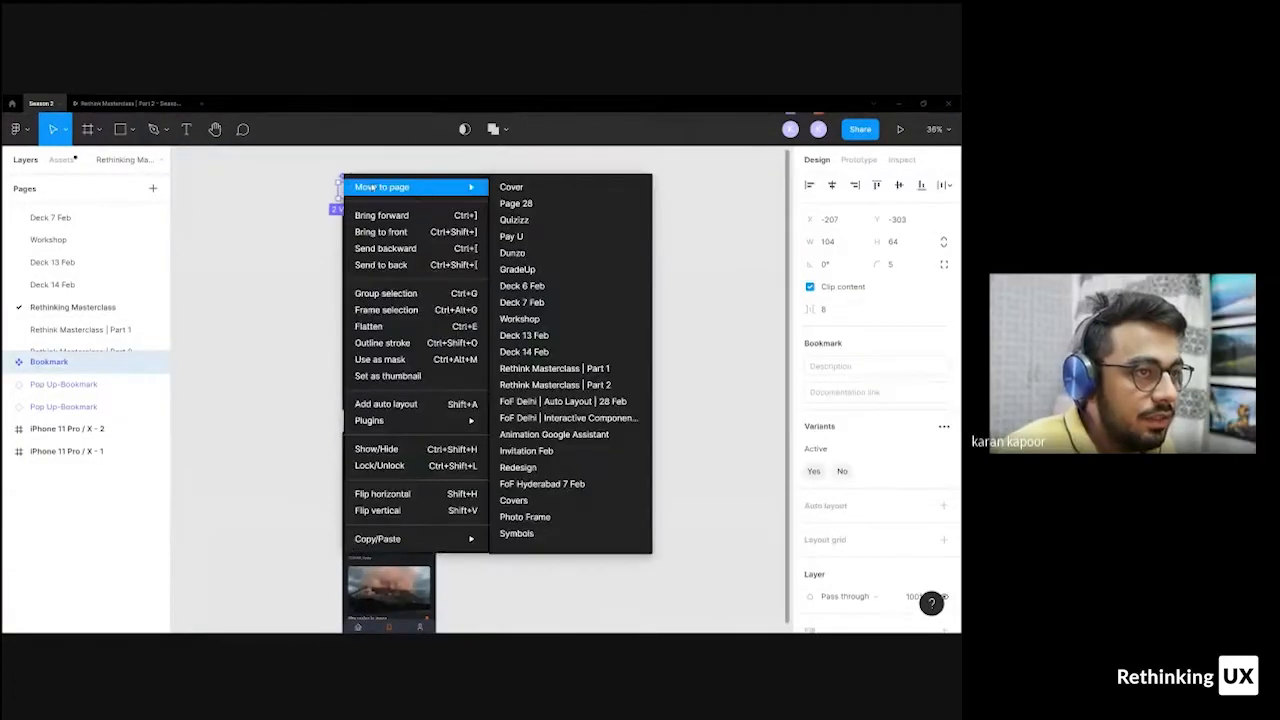
{"action": "left_click", "coordinate": [594, 533]}
{"action": "left_click", "coordinate": [383, 216]}
{"action": "scroll", "coordinate": [385, 225], "scroll_direction": "up", "scroll_amount": 3}
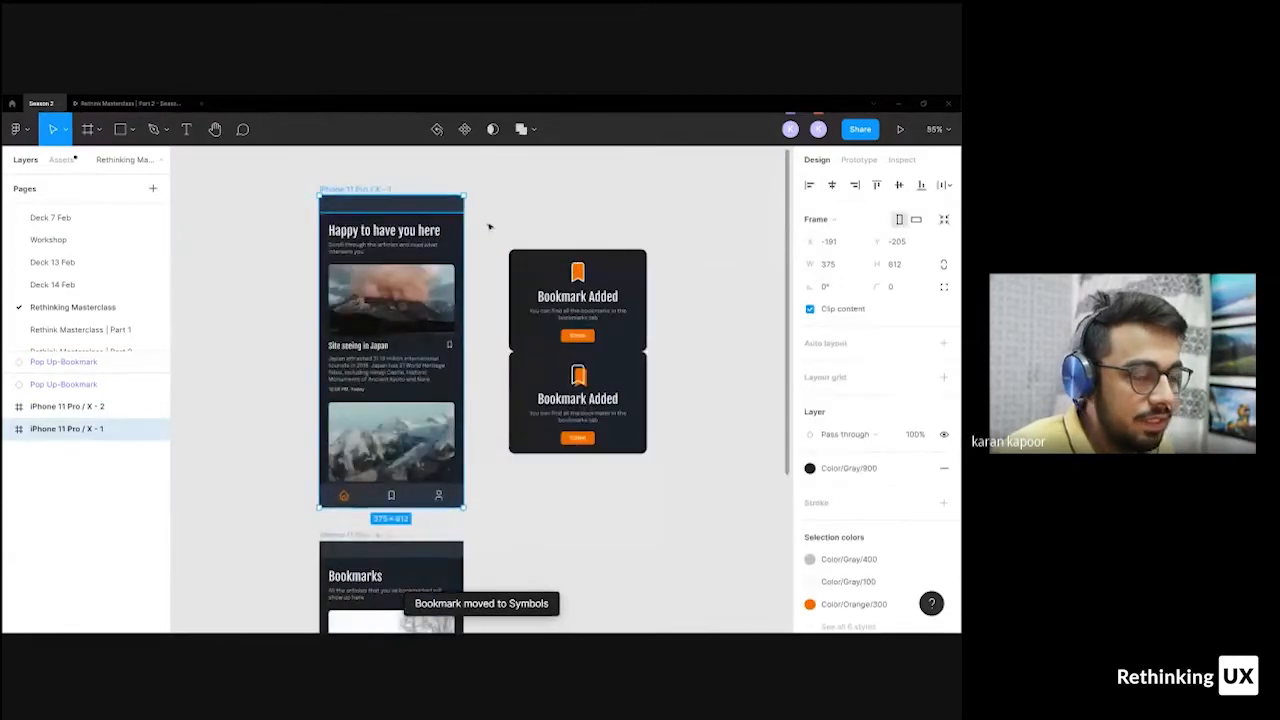
- Hide the interface and move the lower Bookmark Added pop-up down to leave a gap beneath the upper one
{"action": "key", "text": "ctrl+backslash"}
{"action": "left_click", "coordinate": [546, 217]}
{"action": "left_click_drag", "start_coordinate": [486, 322], "coordinate": [478, 280]}
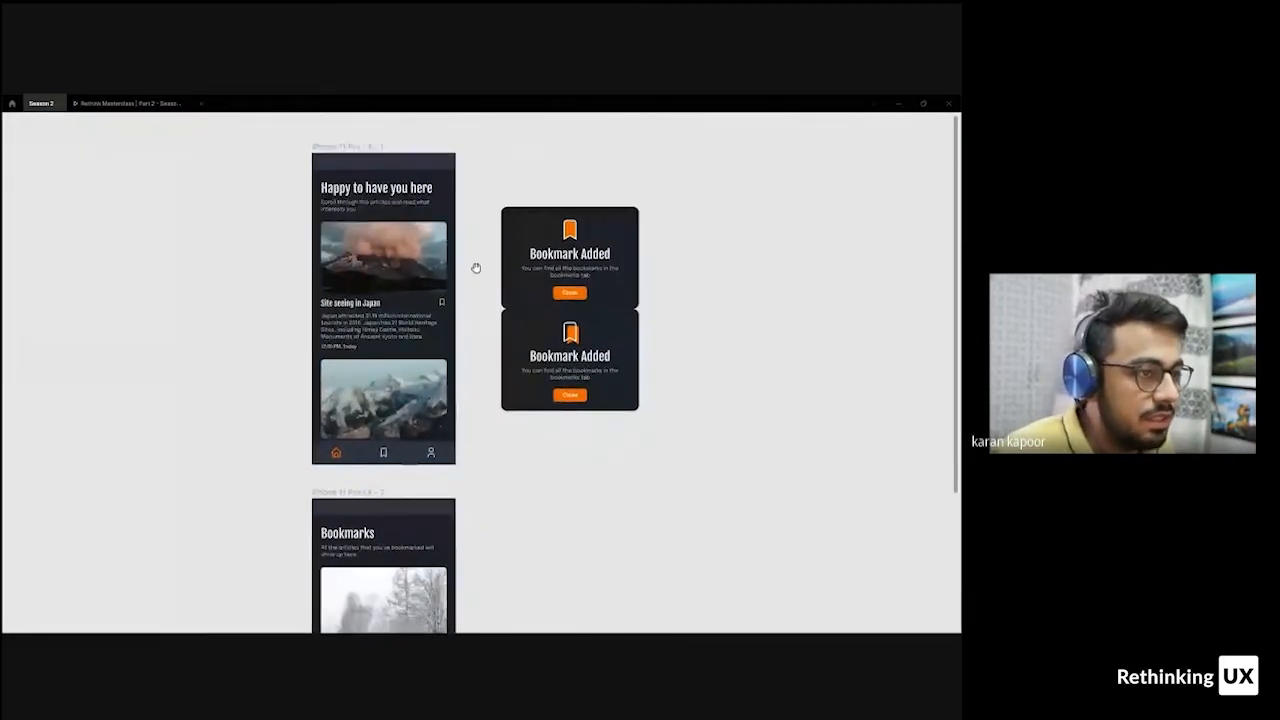
{"action": "left_click", "coordinate": [542, 254]}
{"action": "left_click_drag", "start_coordinate": [612, 366], "coordinate": [614, 415]}
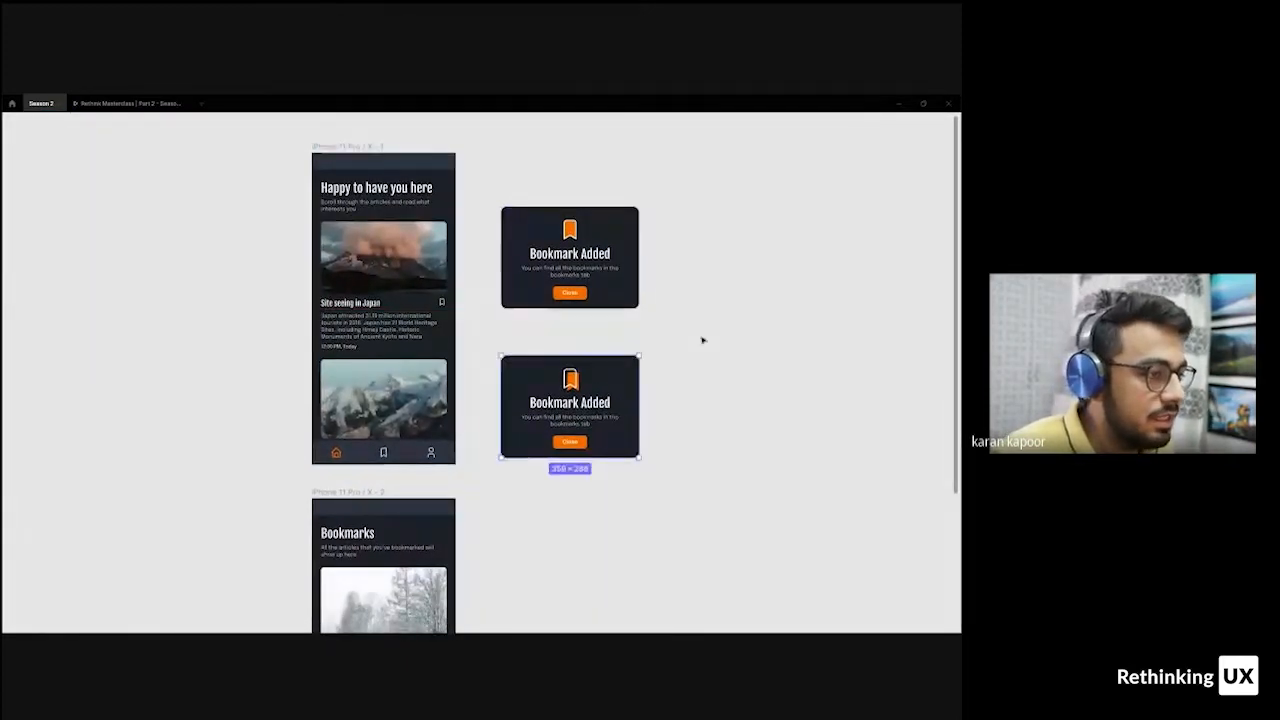
{"action": "left_click", "coordinate": [703, 340]}
{"action": "left_click_drag", "start_coordinate": [406, 304], "coordinate": [452, 334]}
{"action": "left_click", "coordinate": [640, 264]}
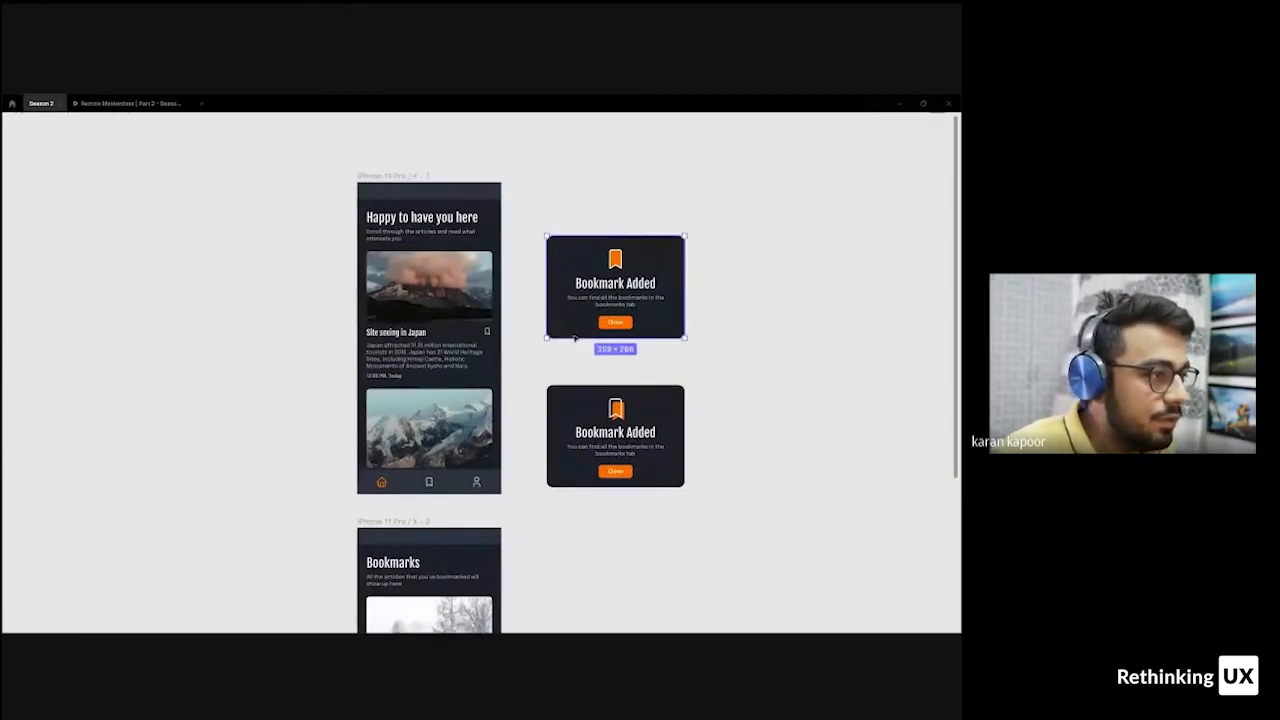
{"action": "left_click", "coordinate": [721, 295]}
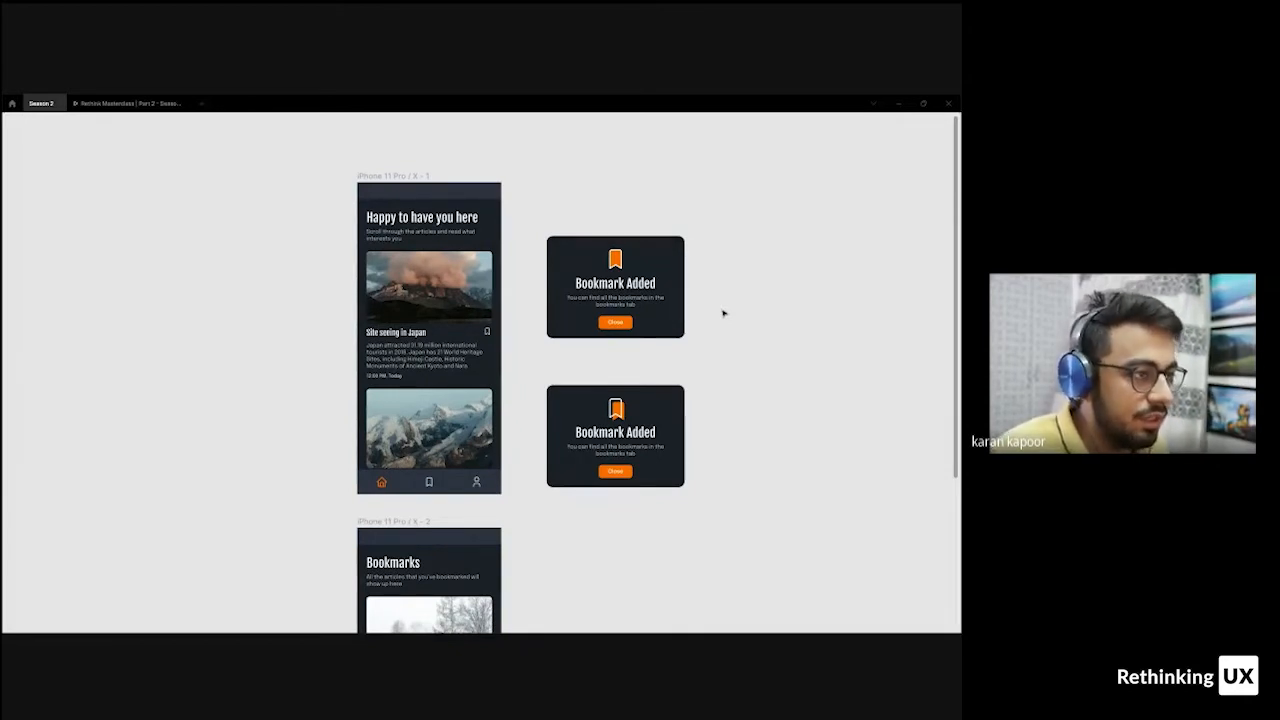
- Copy both iPhone screens and both Bookmark Added pop-ups, and open the Prototyping and Animation file
{"action": "scroll", "coordinate": [723, 313], "scroll_direction": "down", "scroll_amount": 3}
{"action": "left_click_drag", "start_coordinate": [723, 230], "coordinate": [454, 577]}
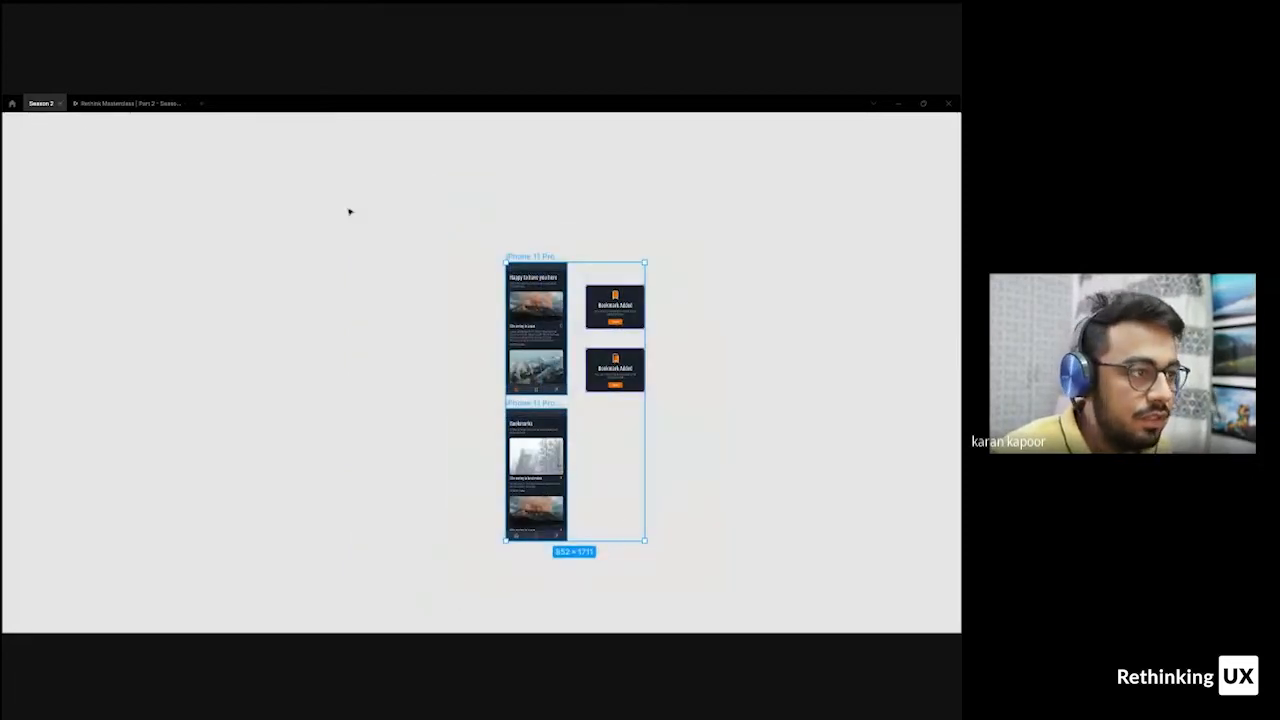
{"action": "left_click", "coordinate": [12, 104]}
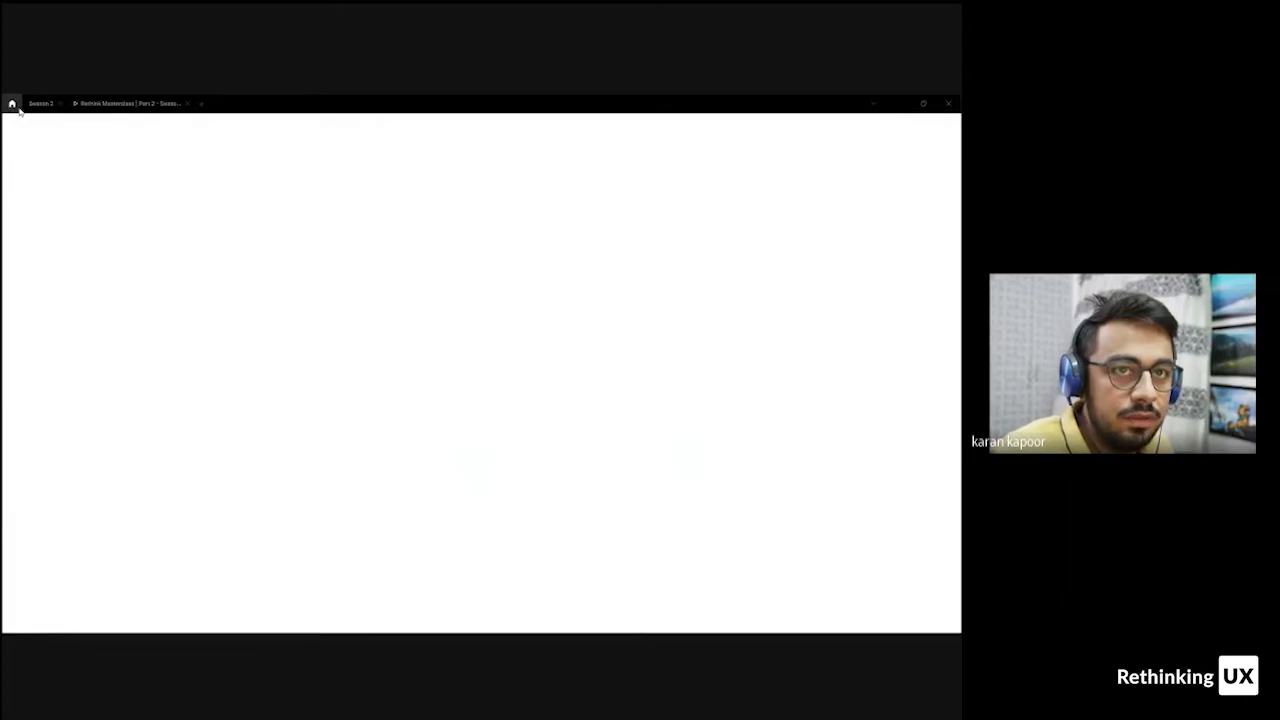
{"action": "left_click", "coordinate": [85, 166]}
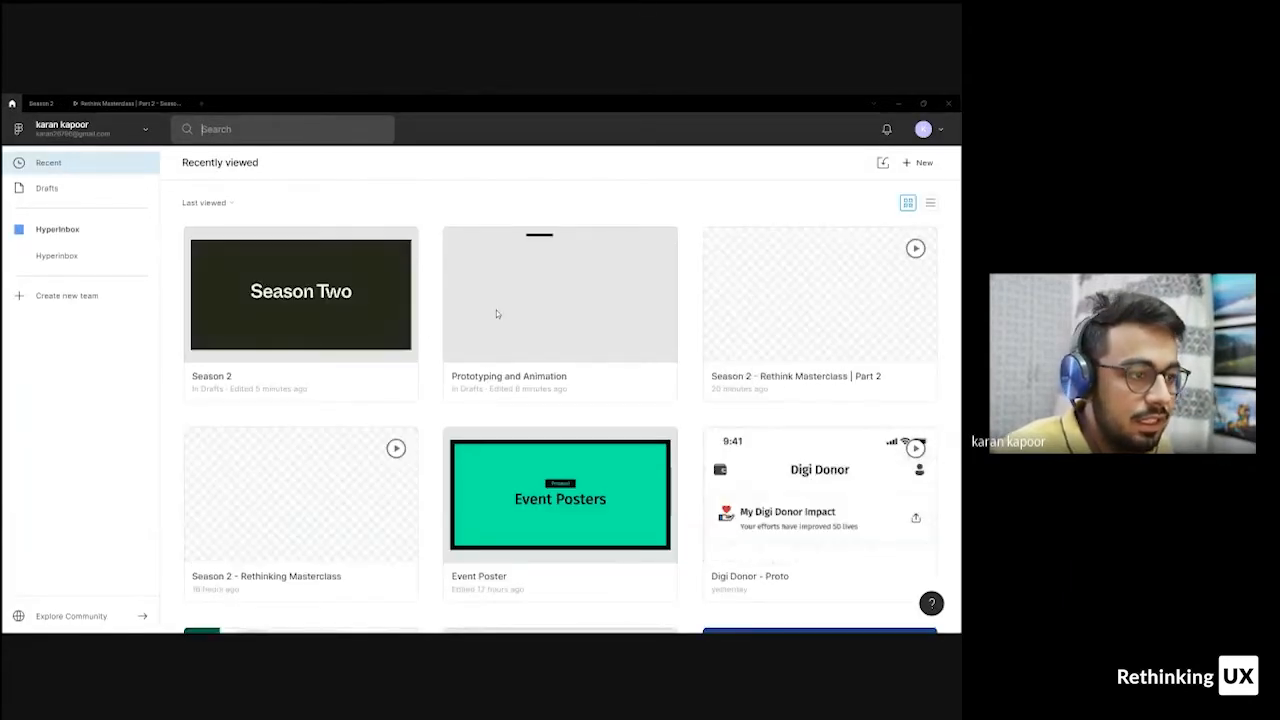
{"action": "left_click", "coordinate": [201, 103]}
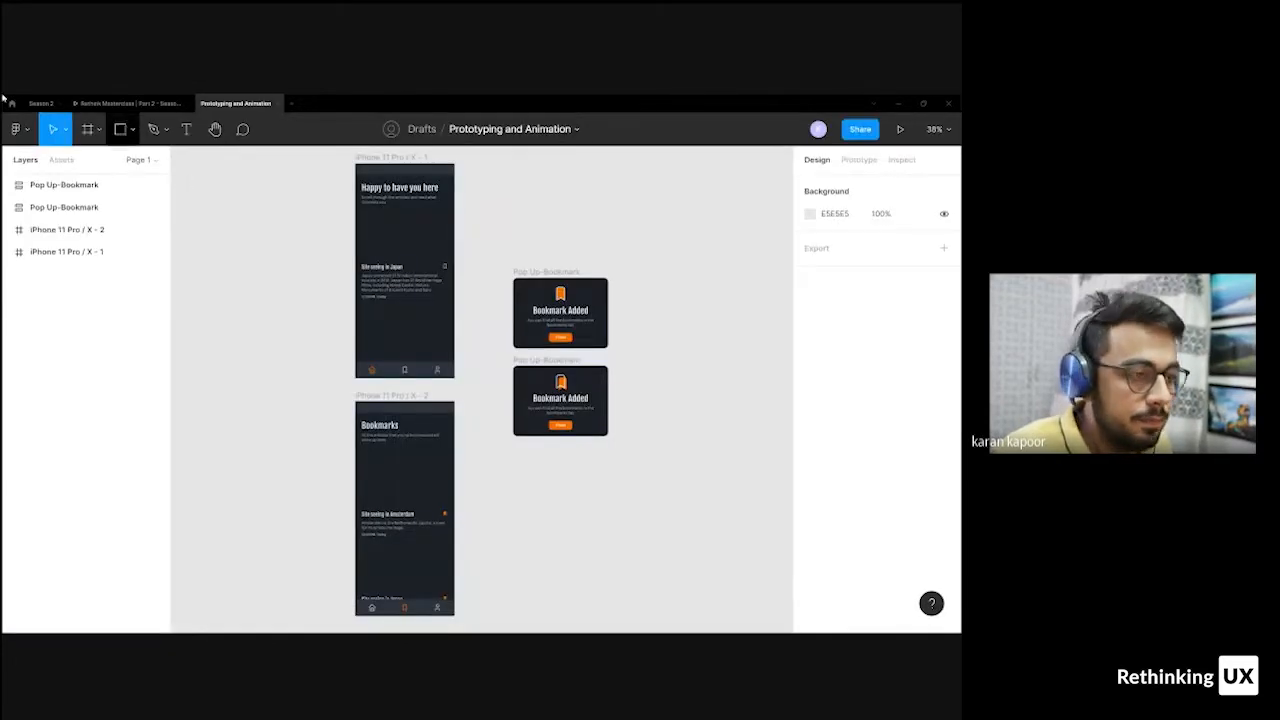
- Add a new page to the file and paste the copied screens and pop-ups onto it
{"action": "left_click", "coordinate": [154, 160]}
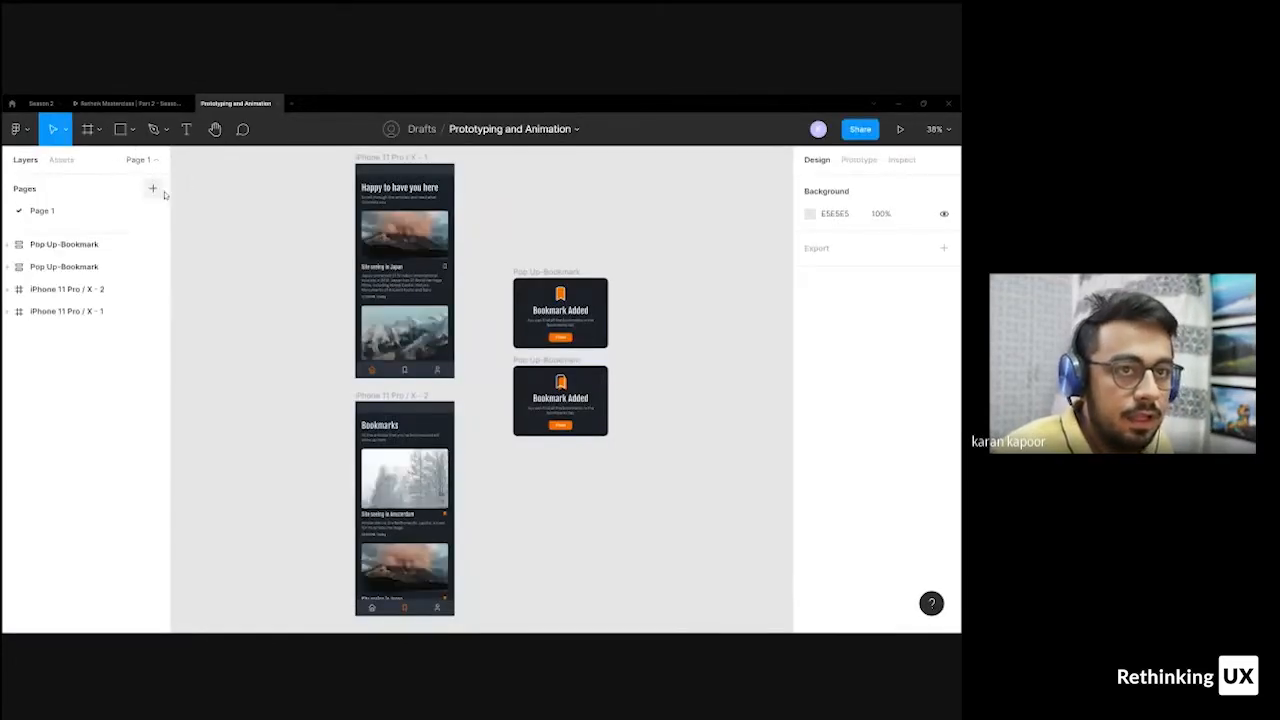
{"action": "left_click", "coordinate": [152, 188]}
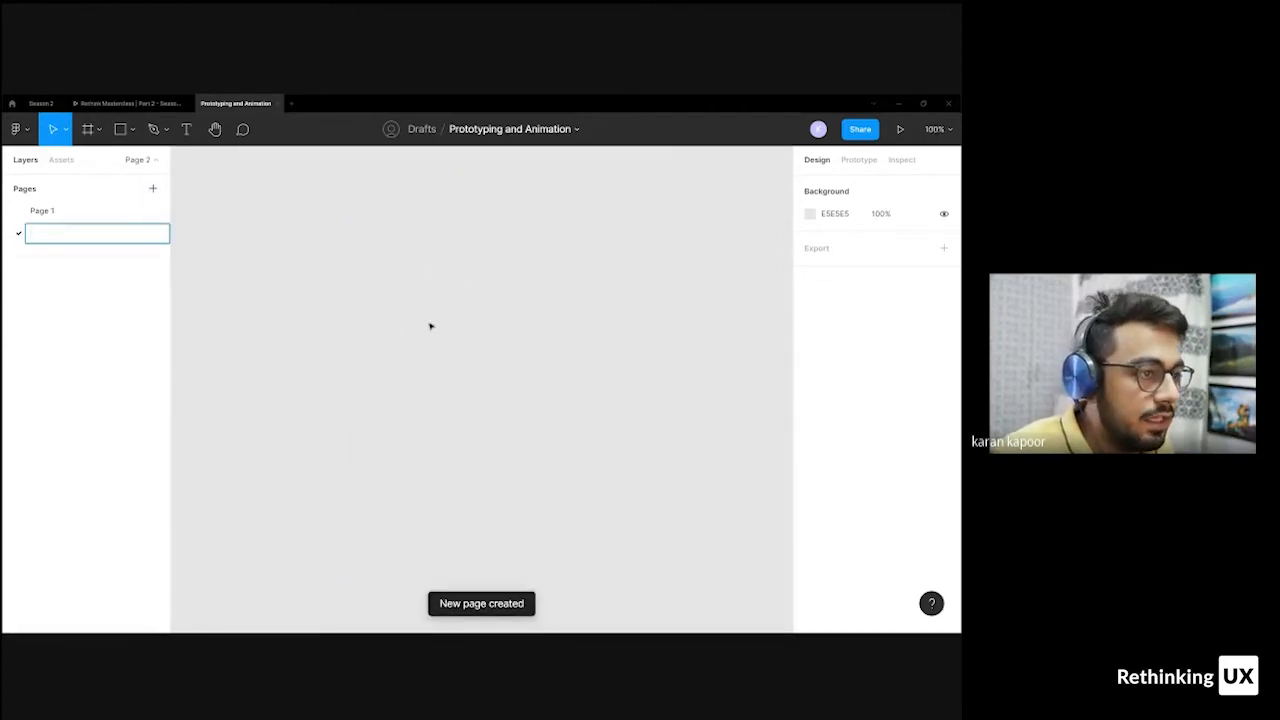
{"action": "left_click", "coordinate": [421, 247]}
{"action": "key", "text": "ctrl+v"}
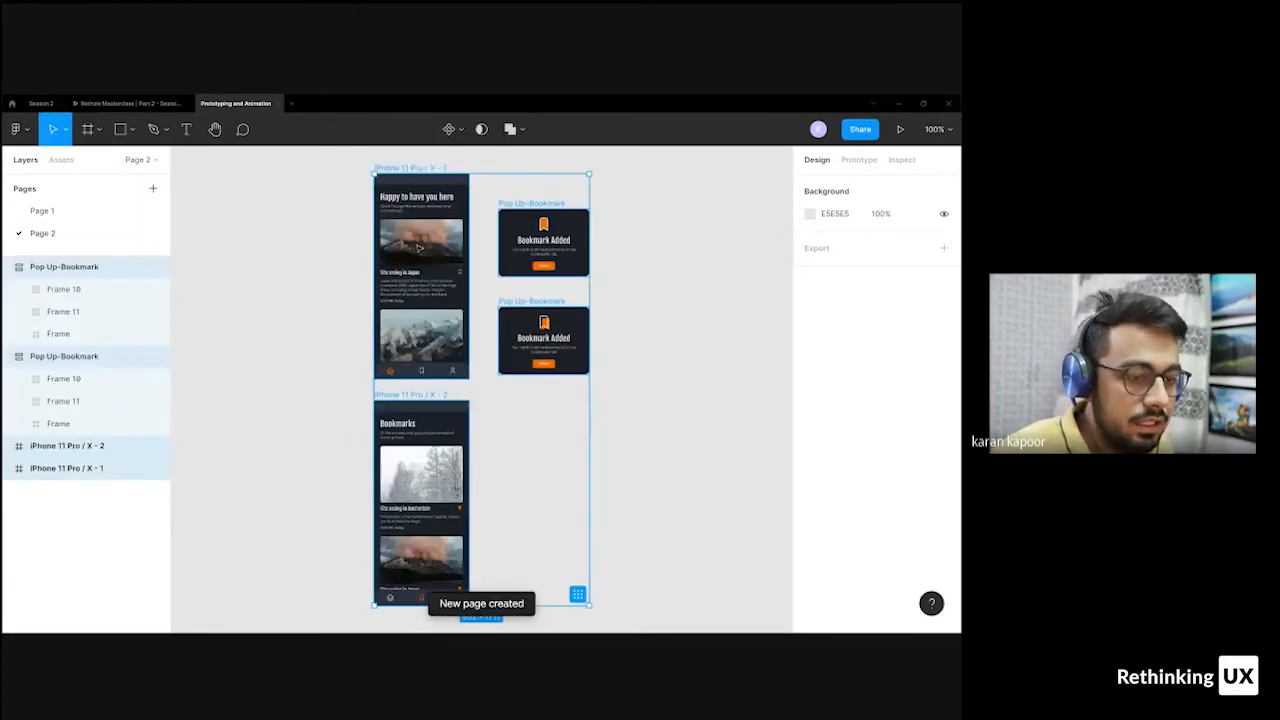
{"action": "key", "text": "Escape"}
- Show the prototype interactions of the bookmark icon beside the "Site seeing in Japan" heading
{"action": "left_click", "coordinate": [858, 159]}
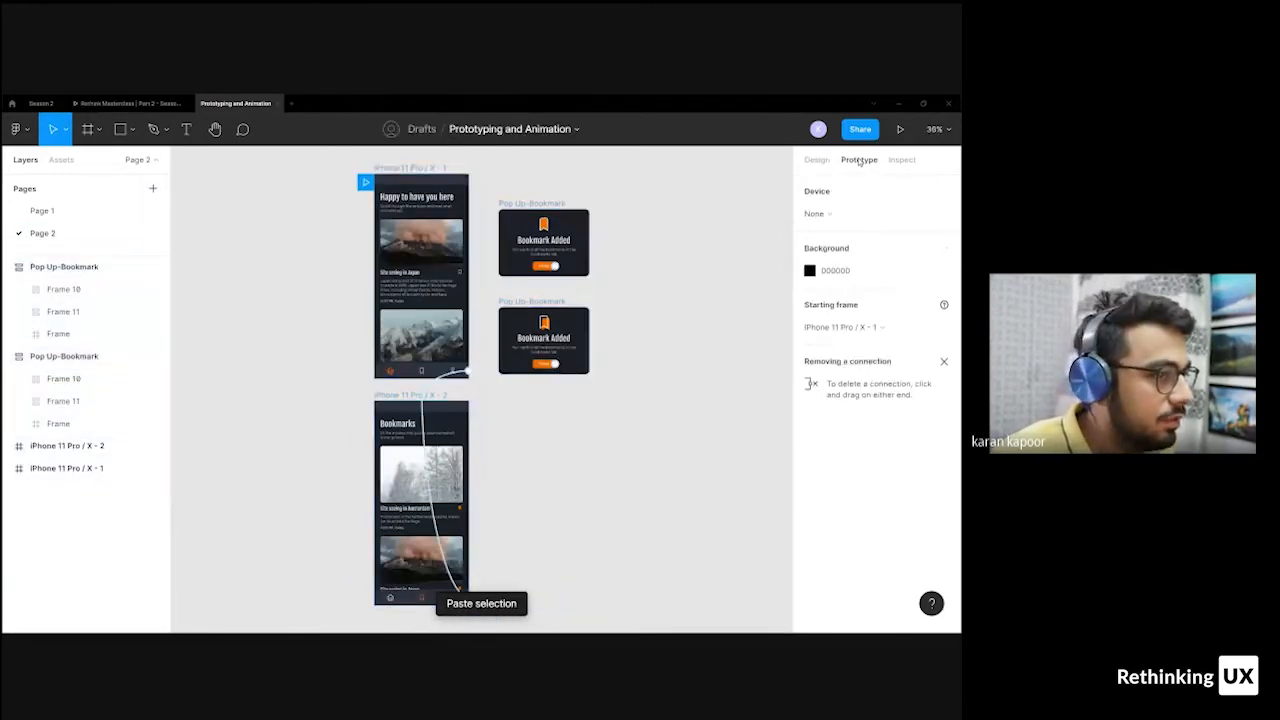
{"action": "left_click", "coordinate": [460, 266]}
{"action": "scroll", "coordinate": [460, 272], "scroll_direction": "up", "scroll_amount": 8}
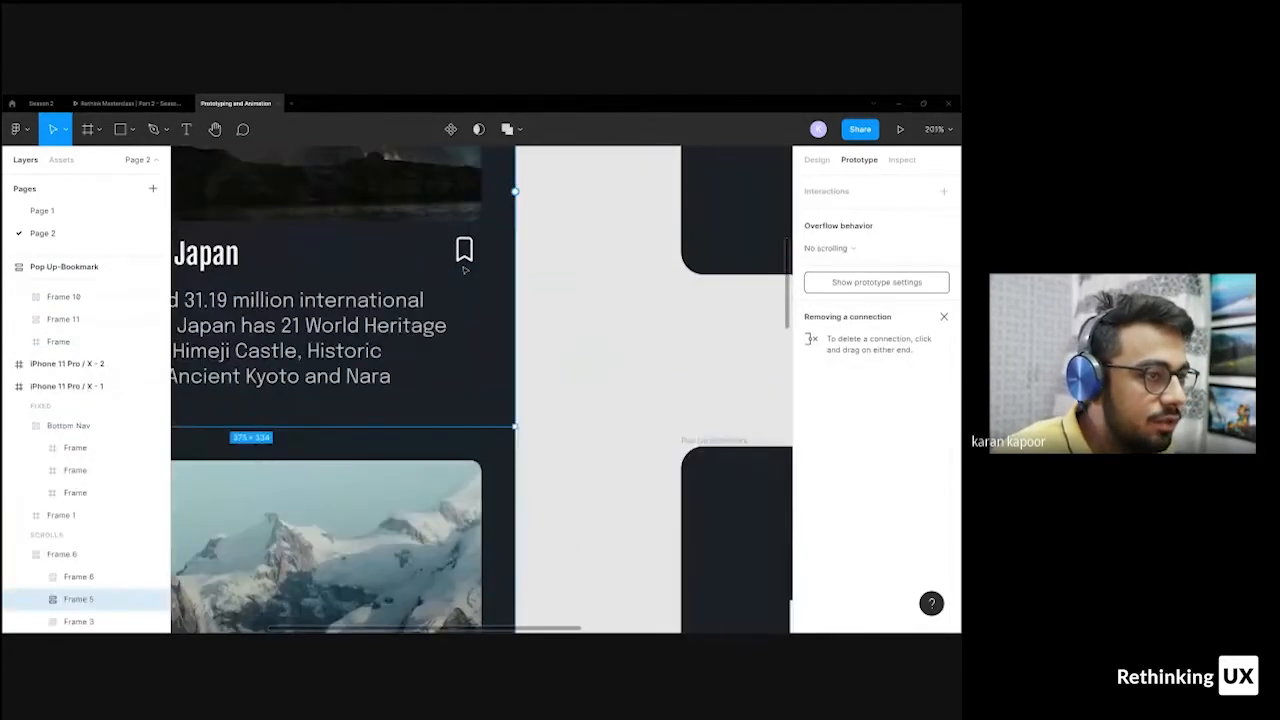
{"action": "left_click", "coordinate": [464, 262], "text": "ctrl"}
{"action": "scroll", "coordinate": [505, 266], "scroll_direction": "up", "scroll_amount": 3}
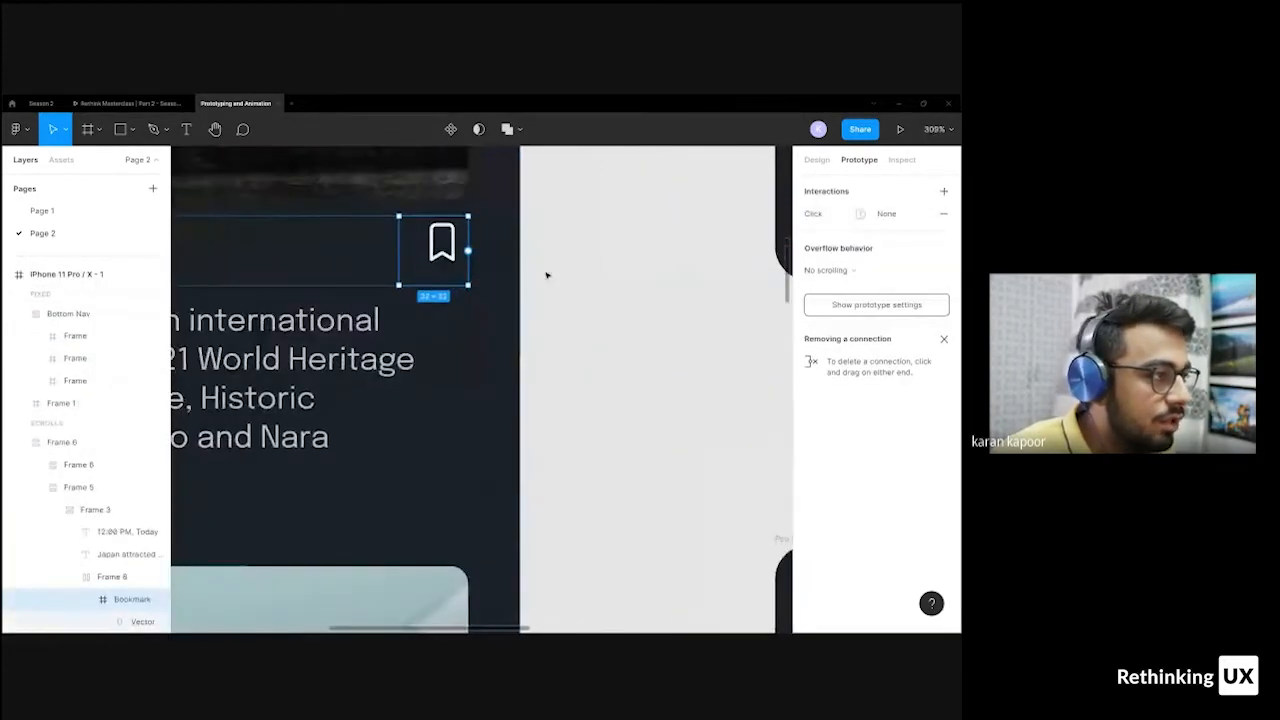
{"action": "left_click_drag", "start_coordinate": [632, 270], "coordinate": [334, 402]}
{"action": "scroll", "coordinate": [538, 316], "scroll_direction": "down", "scroll_amount": 2}
{"action": "scroll", "coordinate": [467, 305], "scroll_direction": "up", "scroll_amount": 1}
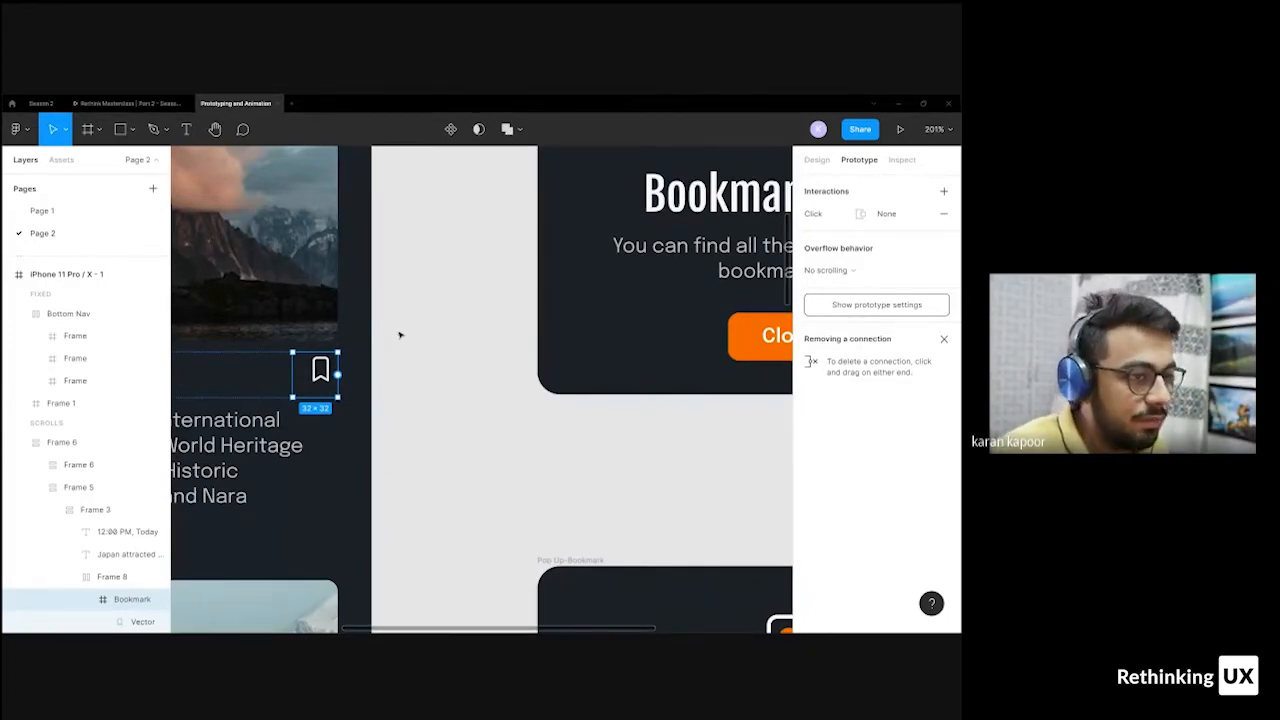
- Draw a frame about 411 × 831 on the empty canvas to the right of the Bookmark Added pop-ups
{"action": "scroll", "coordinate": [399, 335], "scroll_direction": "down", "scroll_amount": 8}
{"action": "key", "text": "f"}
{"action": "mouse_move", "coordinate": [593, 232]}
{"action": "left_mouse_down"}
{"action": "mouse_move", "coordinate": [631, 494]}
{"action": "mouse_move", "coordinate": [697, 446]}
{"action": "left_mouse_up"}
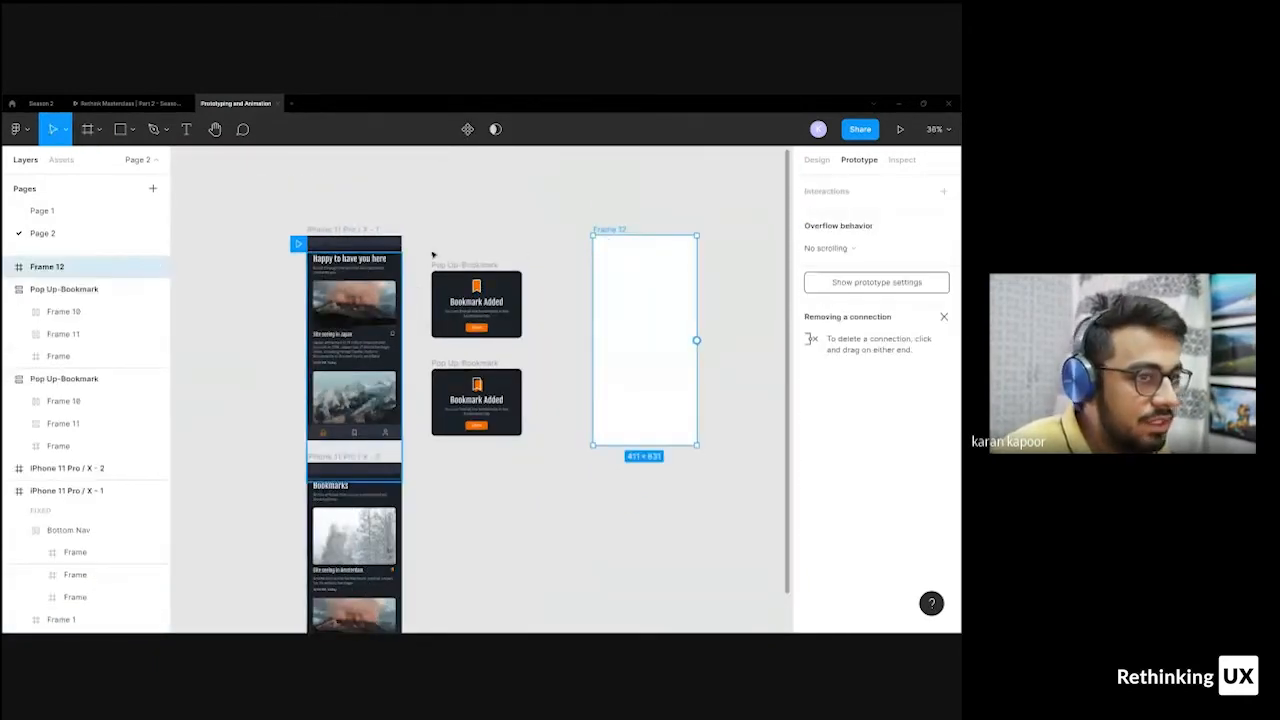
{"action": "left_click", "coordinate": [651, 215]}
{"action": "left_click", "coordinate": [817, 160]}
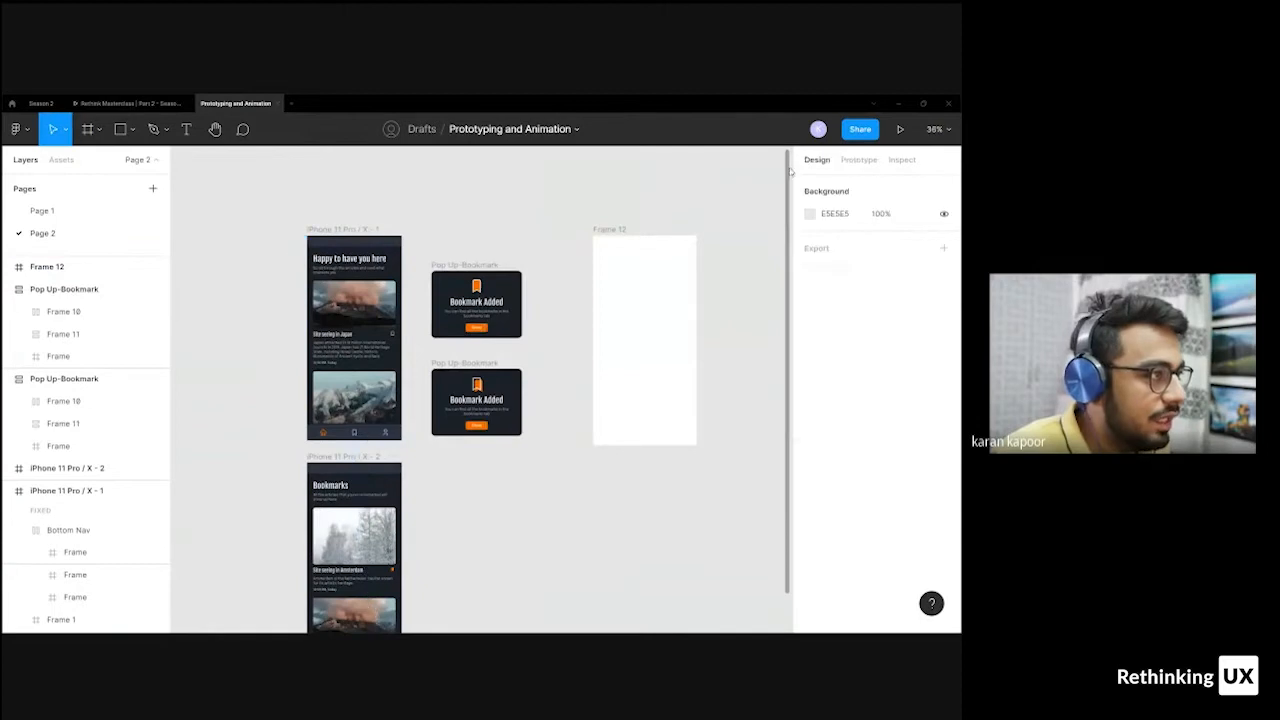
- Cover the new frame with a 411 × 831 rectangle filled with 000000 at 60% opacity
{"action": "left_click", "coordinate": [121, 130]}
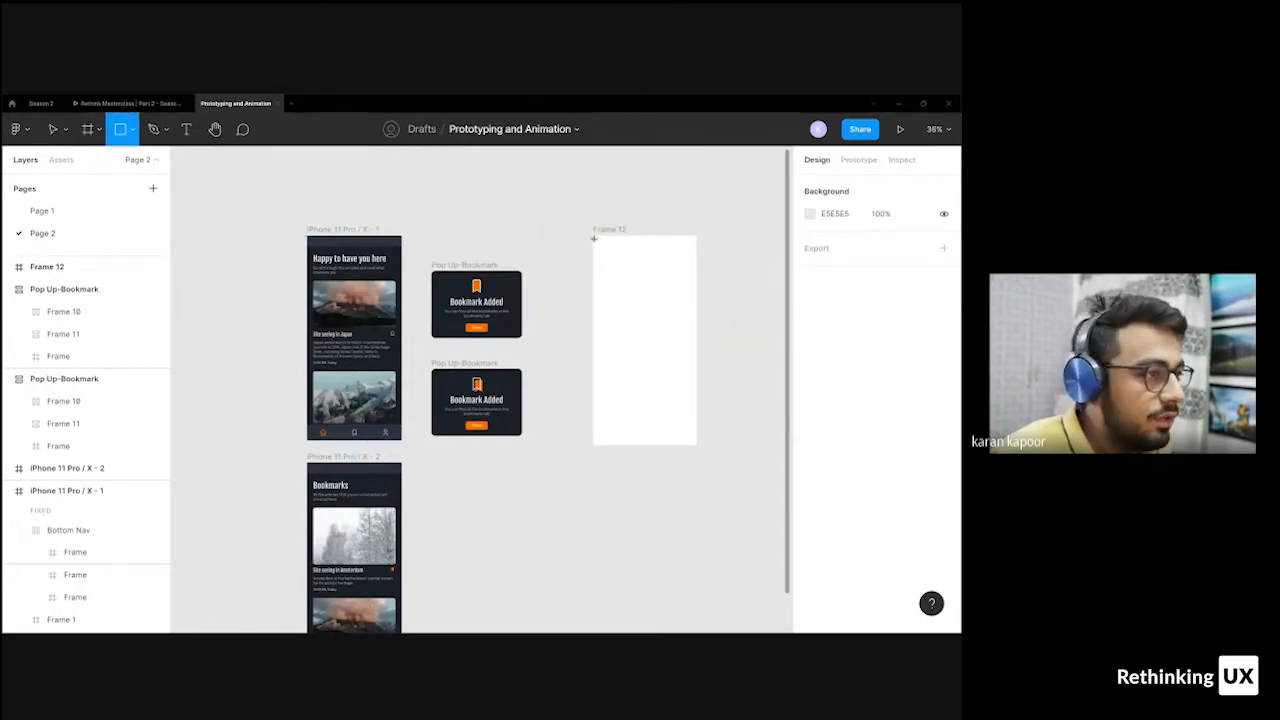
{"action": "mouse_move", "coordinate": [594, 239]}
{"action": "left_mouse_down"}
{"action": "mouse_move", "coordinate": [680, 440]}
{"action": "mouse_move", "coordinate": [699, 445]}
{"action": "left_mouse_up"}
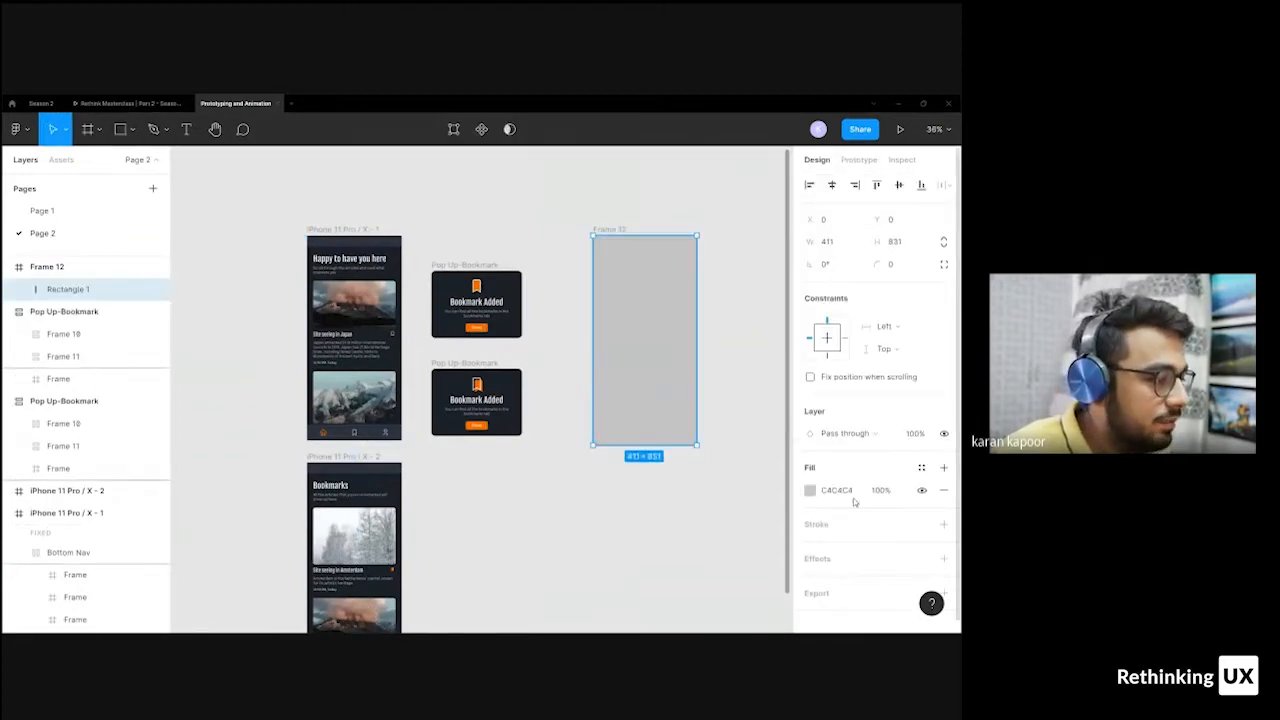
{"action": "left_click", "coordinate": [837, 490]}
{"action": "type", "text": "000000"}
{"action": "key", "text": "Return"}
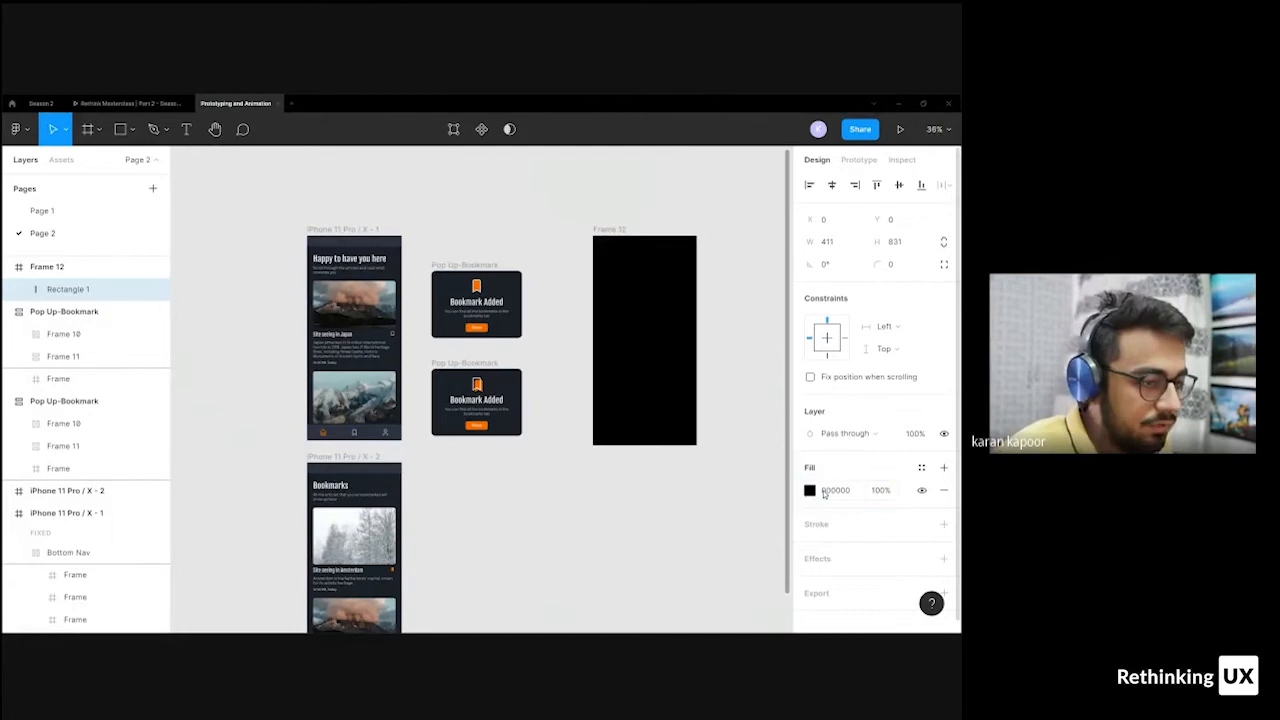
{"action": "left_click", "coordinate": [893, 492]}
{"action": "type", "text": "50"}
{"action": "key", "text": "Return"}
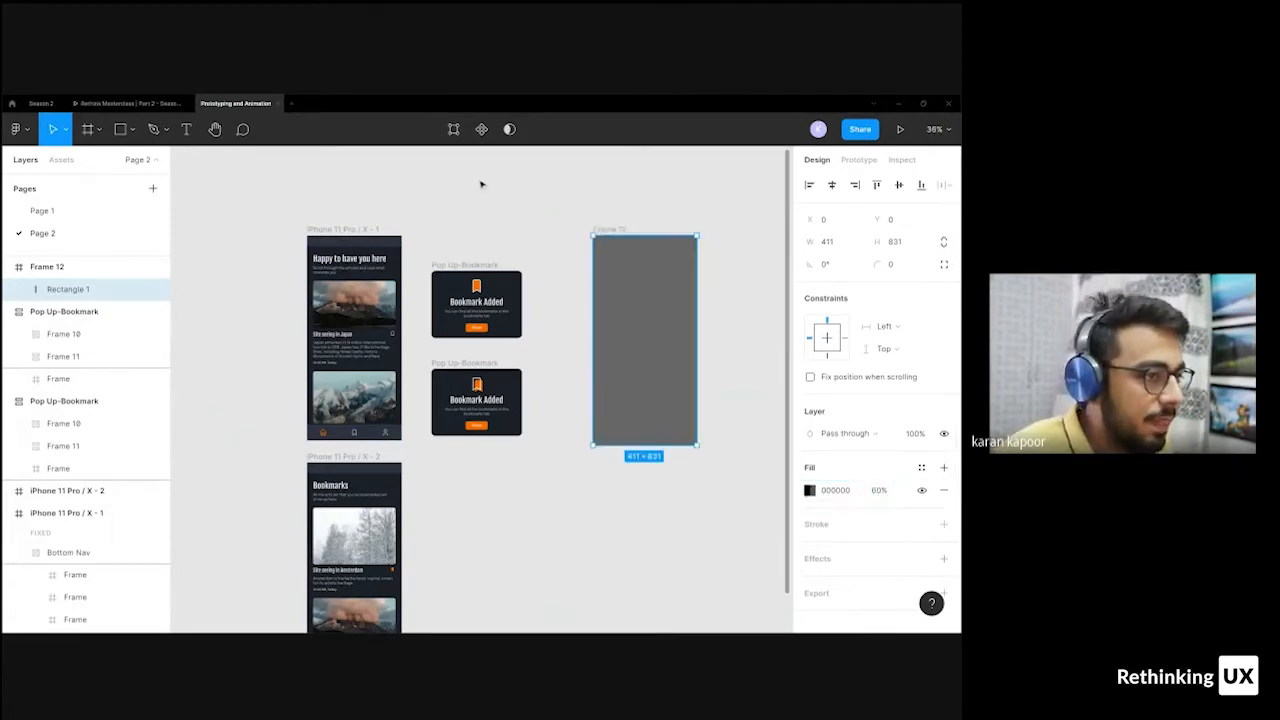
- Place a copy of the upper Bookmark Added pop-up in the middle of the dimmed frame
{"action": "left_click", "coordinate": [476, 300]}
{"action": "left_click_drag", "start_coordinate": [467, 267], "coordinate": [637, 300]}
{"action": "left_click", "coordinate": [643, 268]}
{"action": "left_click", "coordinate": [629, 217]}
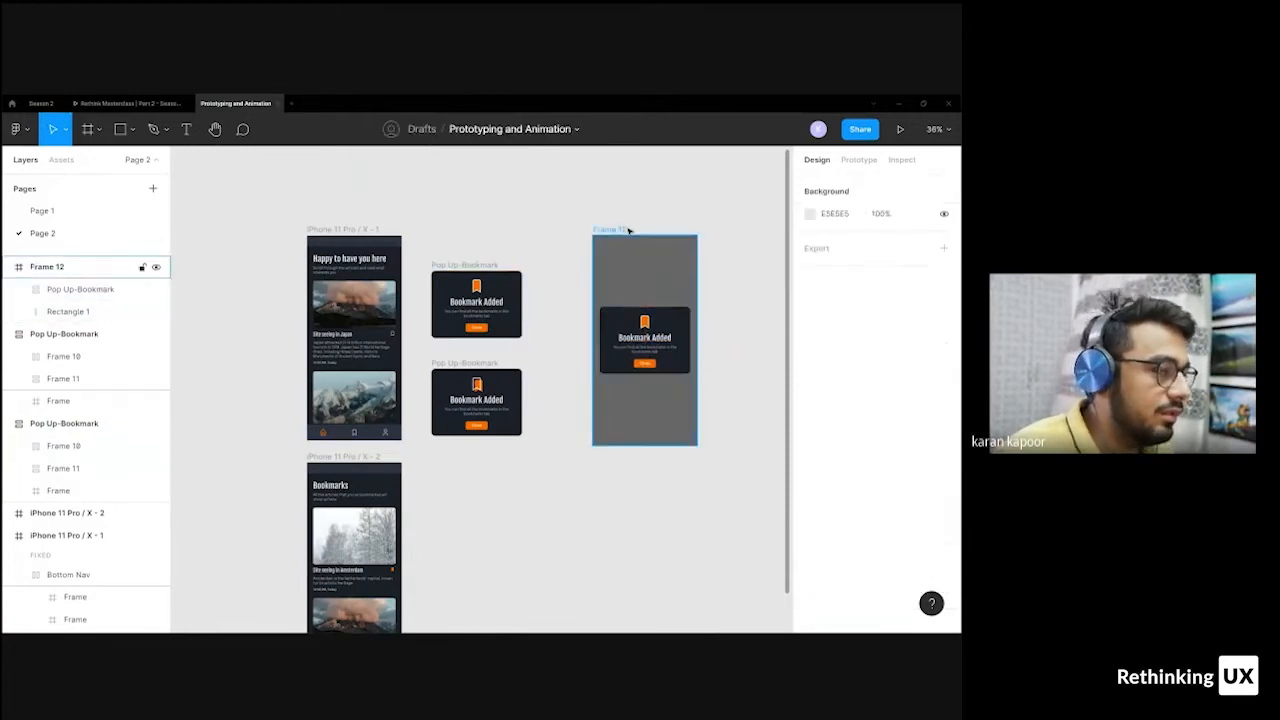
{"action": "left_click", "coordinate": [627, 230]}
{"action": "left_click", "coordinate": [565, 211]}
- Connect the bookmark icon beside "Site seeing in Japan" to the upper Bookmark Added pop-up and open the connection's interaction details
{"action": "scroll", "coordinate": [436, 240], "scroll_direction": "up", "scroll_amount": 2}
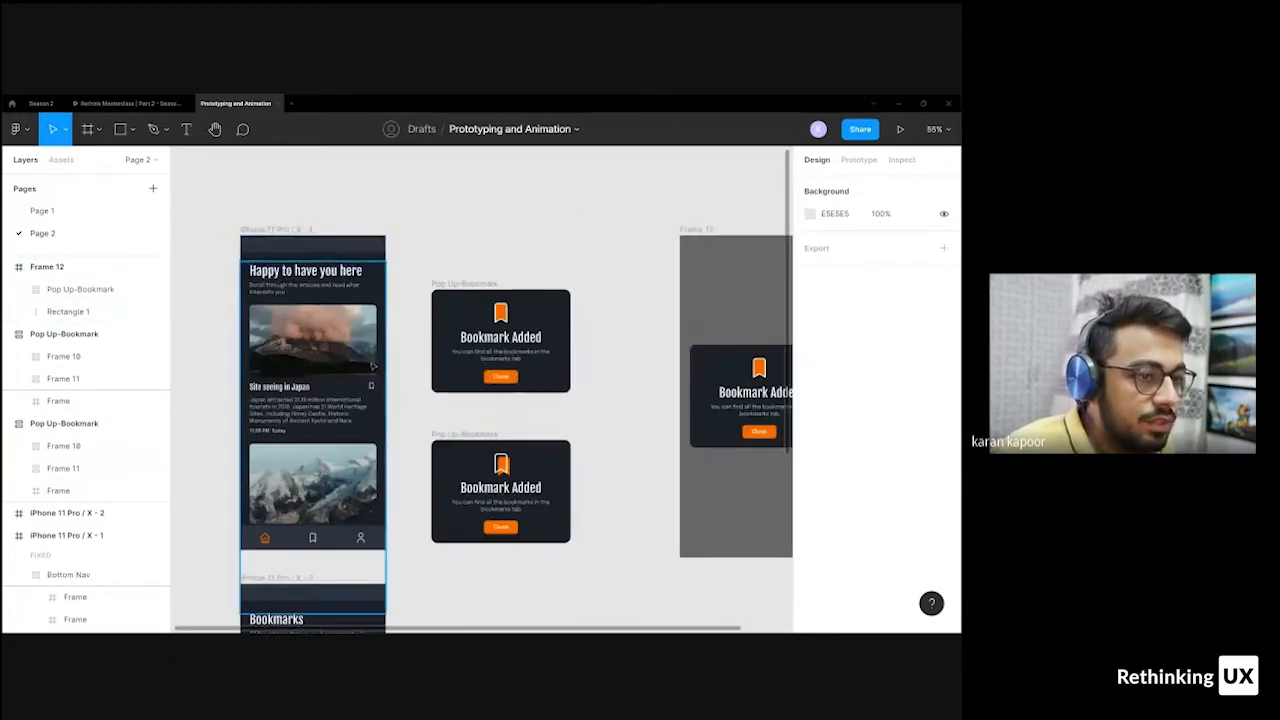
{"action": "scroll", "coordinate": [388, 395], "scroll_direction": "up", "scroll_amount": 6}
{"action": "left_click", "coordinate": [860, 160]}
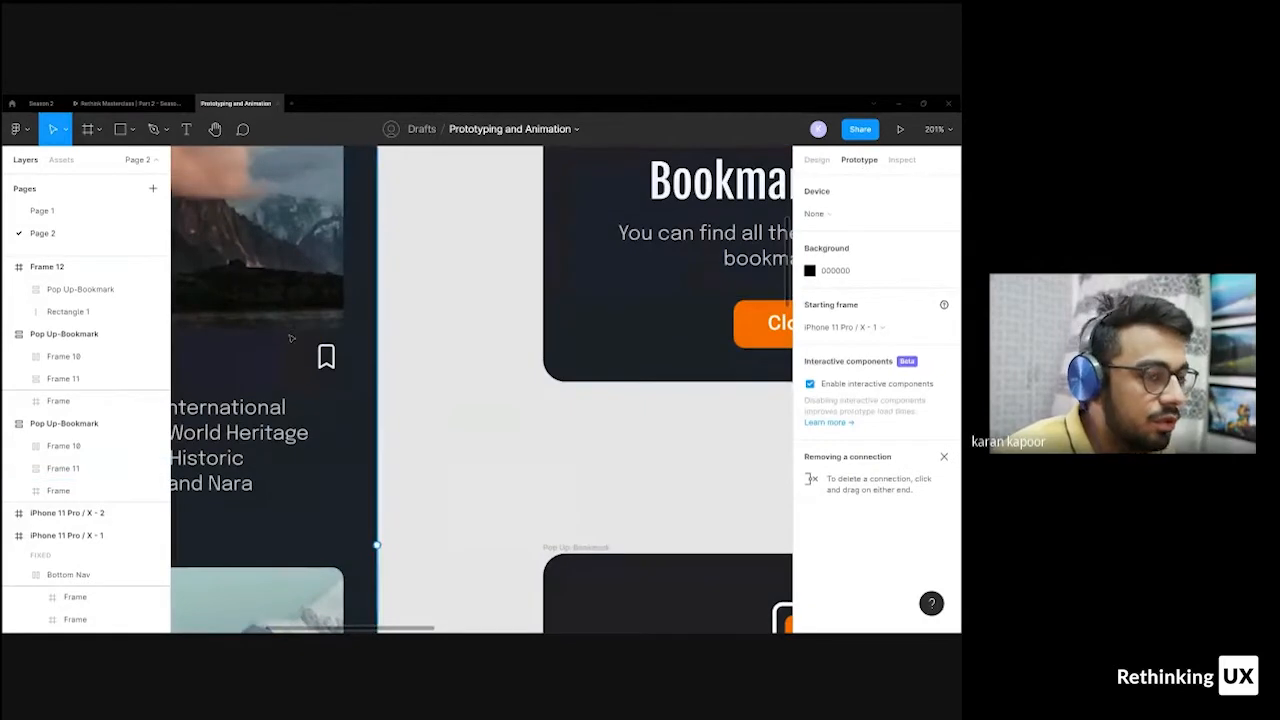
{"action": "left_click", "coordinate": [315, 352]}
{"action": "double_click", "coordinate": [315, 355]}
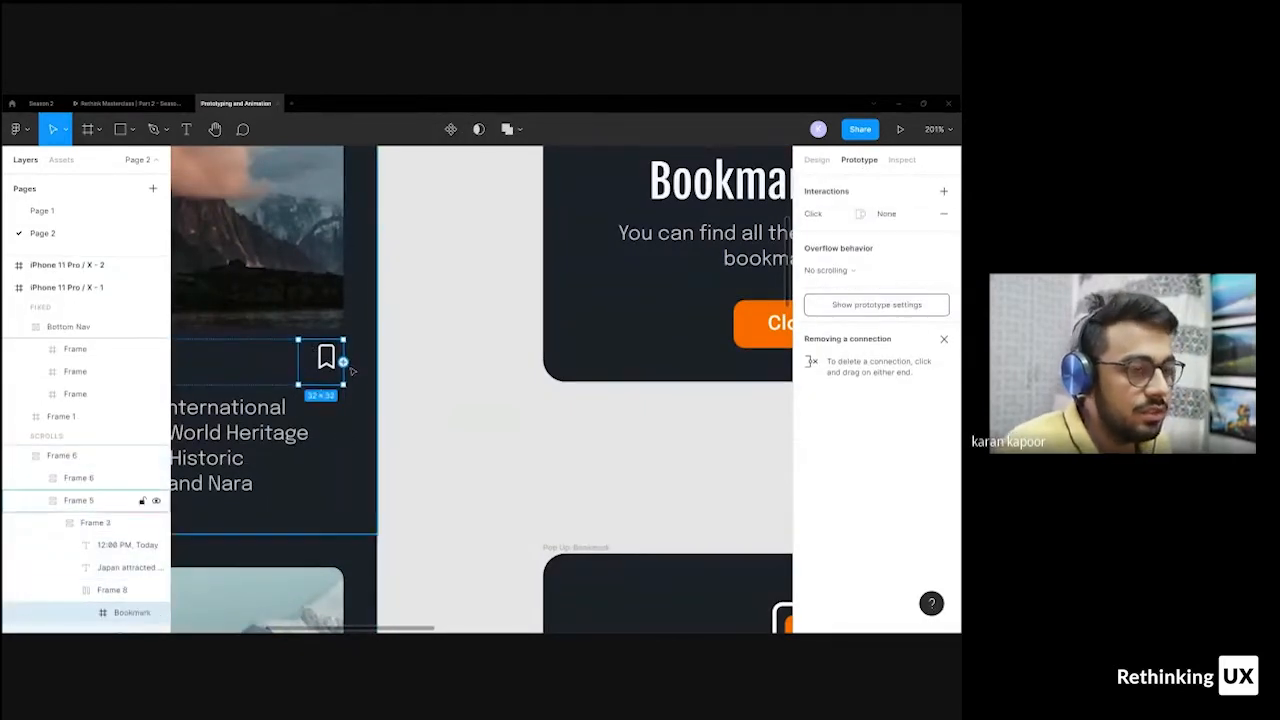
{"action": "left_click_drag", "start_coordinate": [343, 361], "coordinate": [558, 291]}
{"action": "scroll", "coordinate": [460, 326], "scroll_direction": "down", "scroll_amount": 5}
{"action": "left_click", "coordinate": [565, 220]}
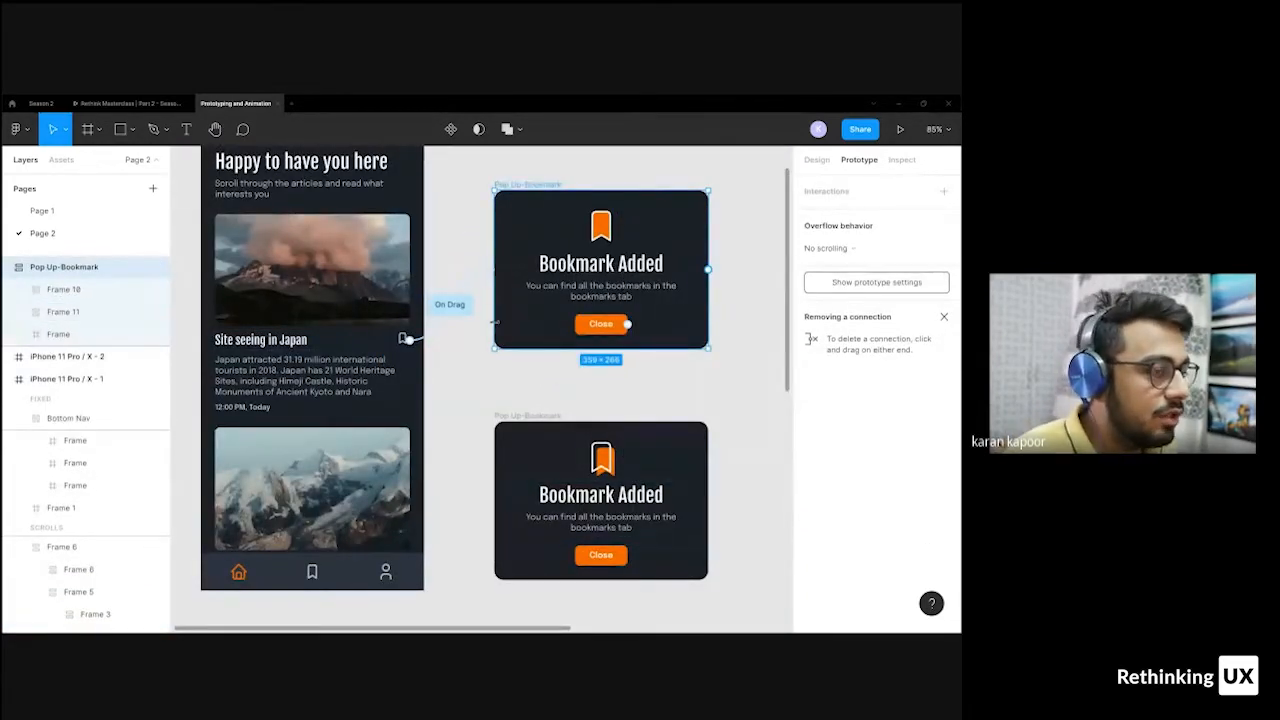
{"action": "left_click", "coordinate": [476, 318]}
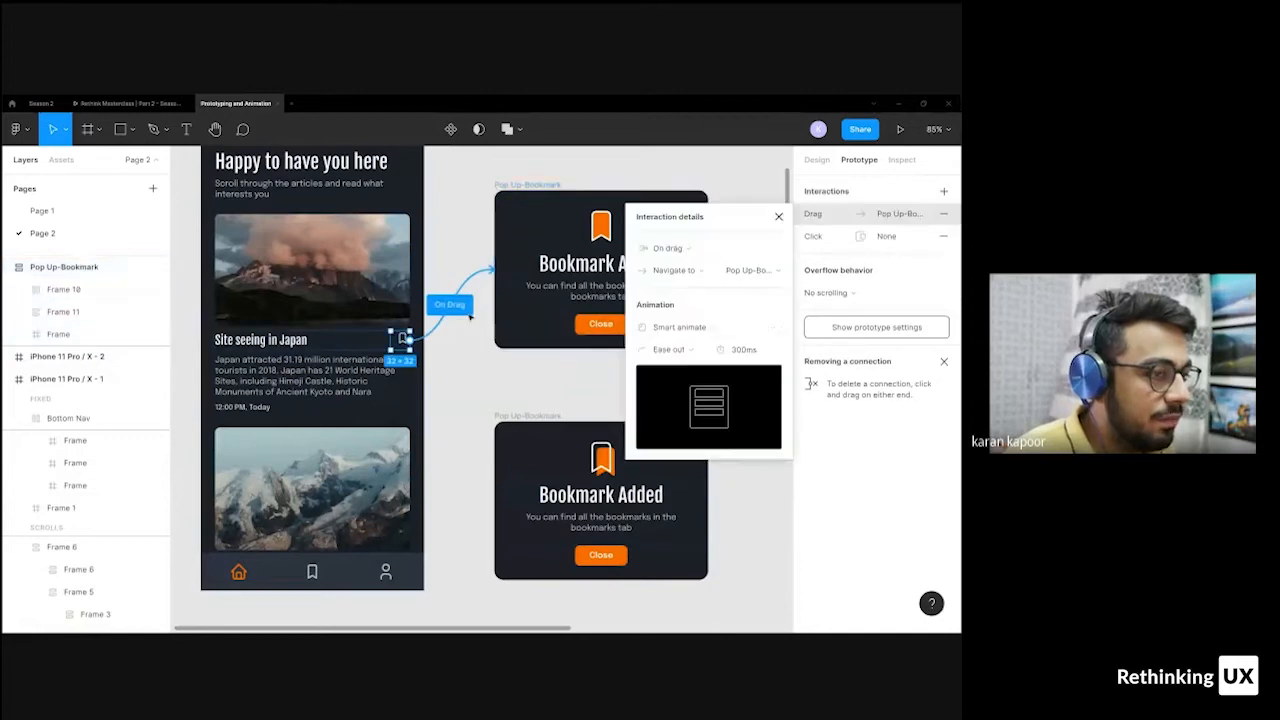
- Remove the click and drag interactions from the bookmark icon and select the upper pop-up
{"action": "left_click", "coordinate": [940, 236]}
{"action": "left_click", "coordinate": [943, 213]}
{"action": "left_click", "coordinate": [561, 186]}
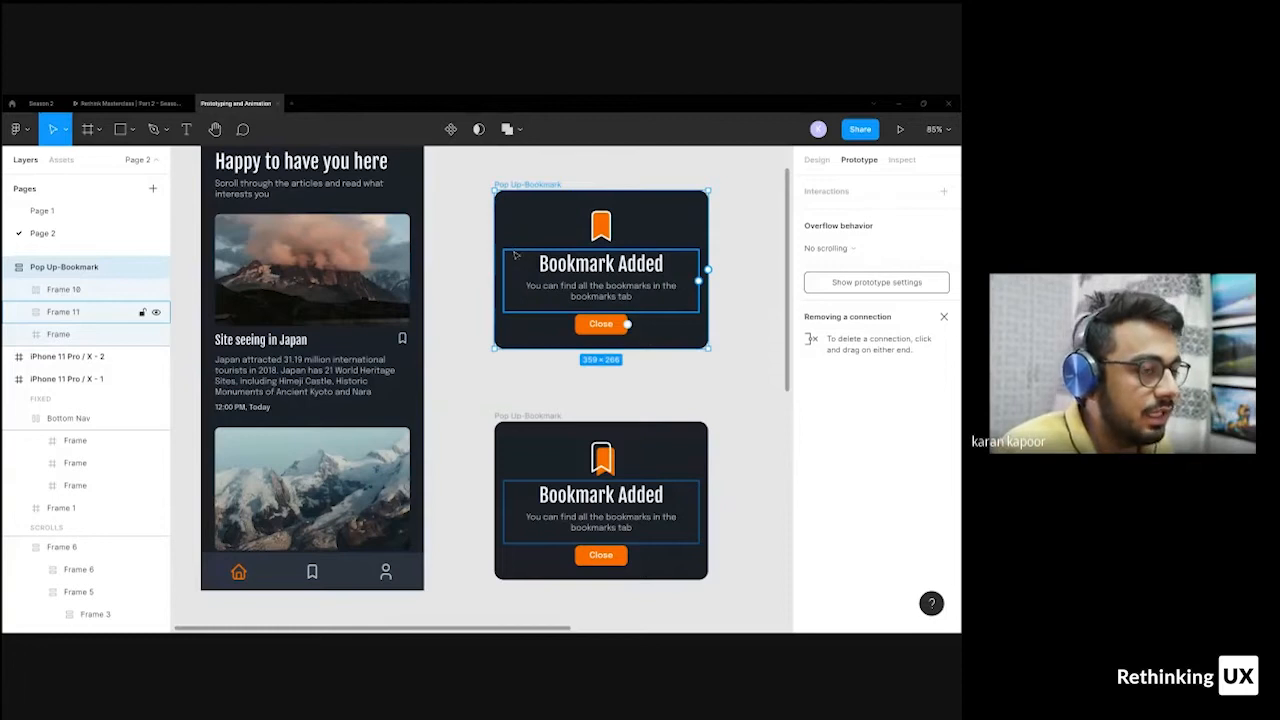
- Connect the bookmark icon beside "Site seeing in Japan" to the upper Bookmark Added pop-up with the Open overlay action
{"action": "left_click", "coordinate": [401, 342]}
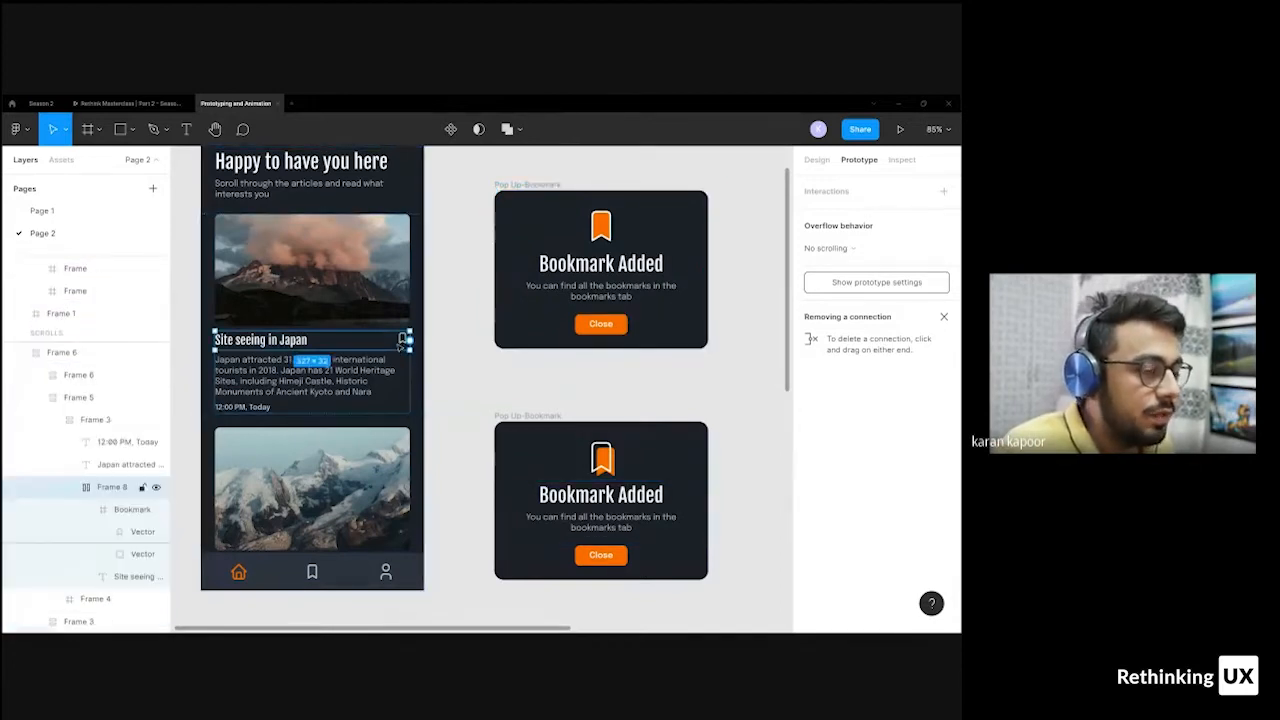
{"action": "left_click", "coordinate": [402, 342]}
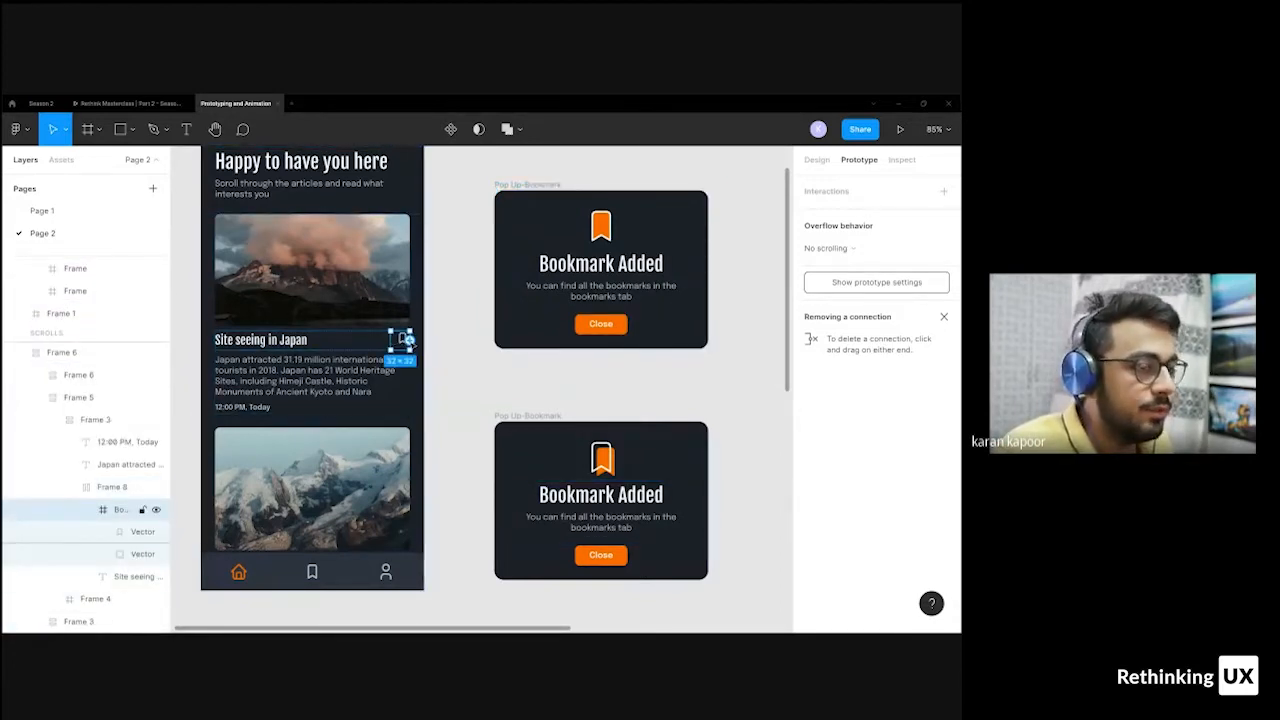
{"action": "left_click_drag", "start_coordinate": [409, 341], "coordinate": [502, 232]}
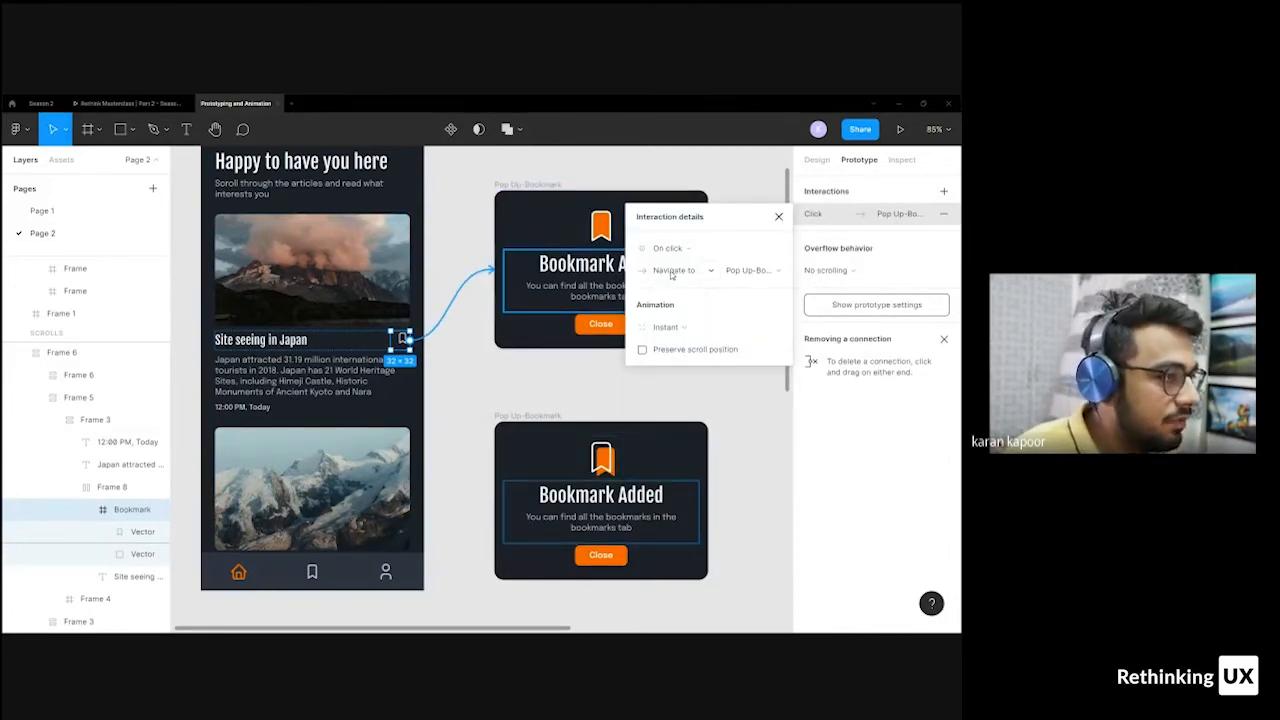
{"action": "left_click", "coordinate": [671, 272]}
{"action": "left_click", "coordinate": [677, 316]}
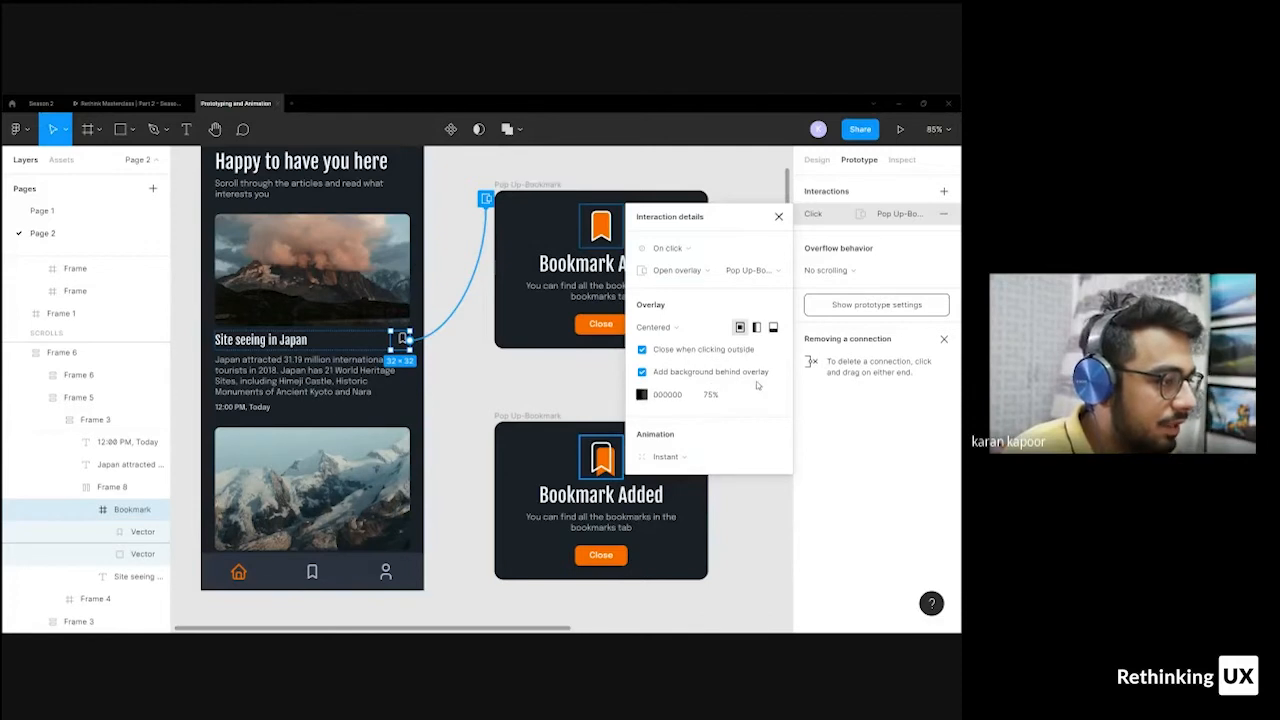
{"action": "left_click", "coordinate": [642, 394]}
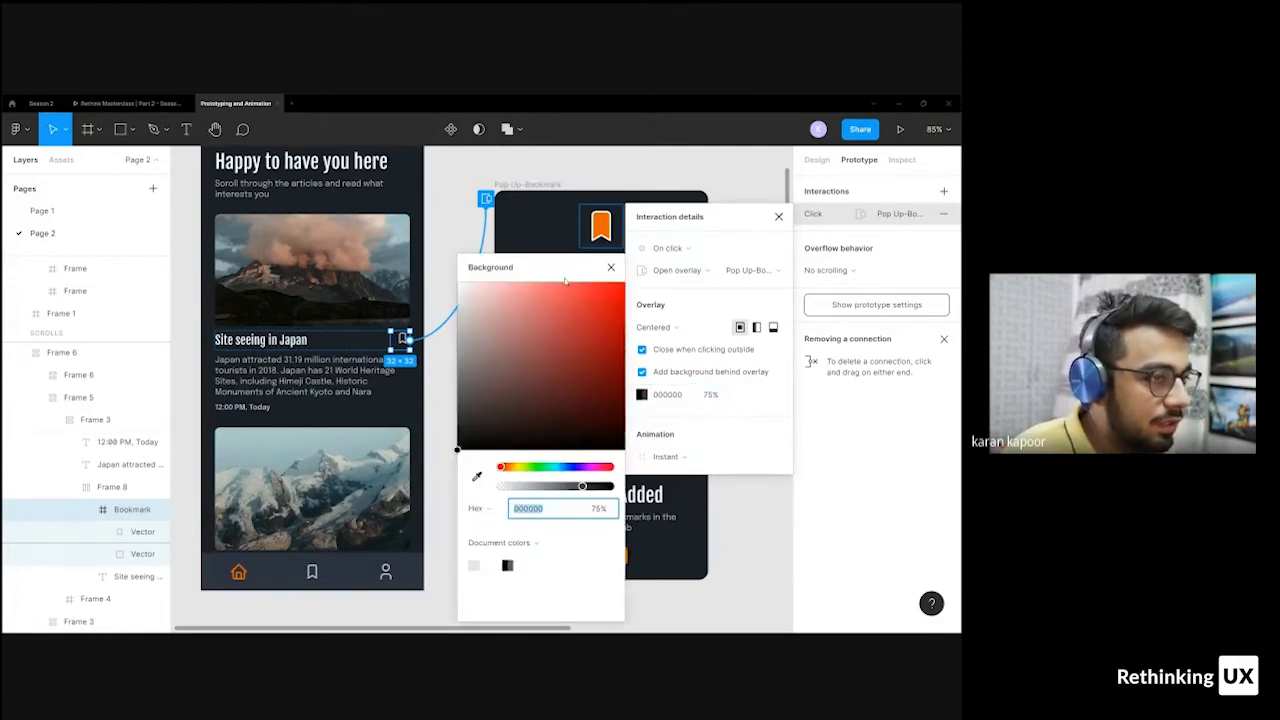
{"action": "left_click", "coordinate": [477, 479]}
{"action": "key", "text": "Escape"}
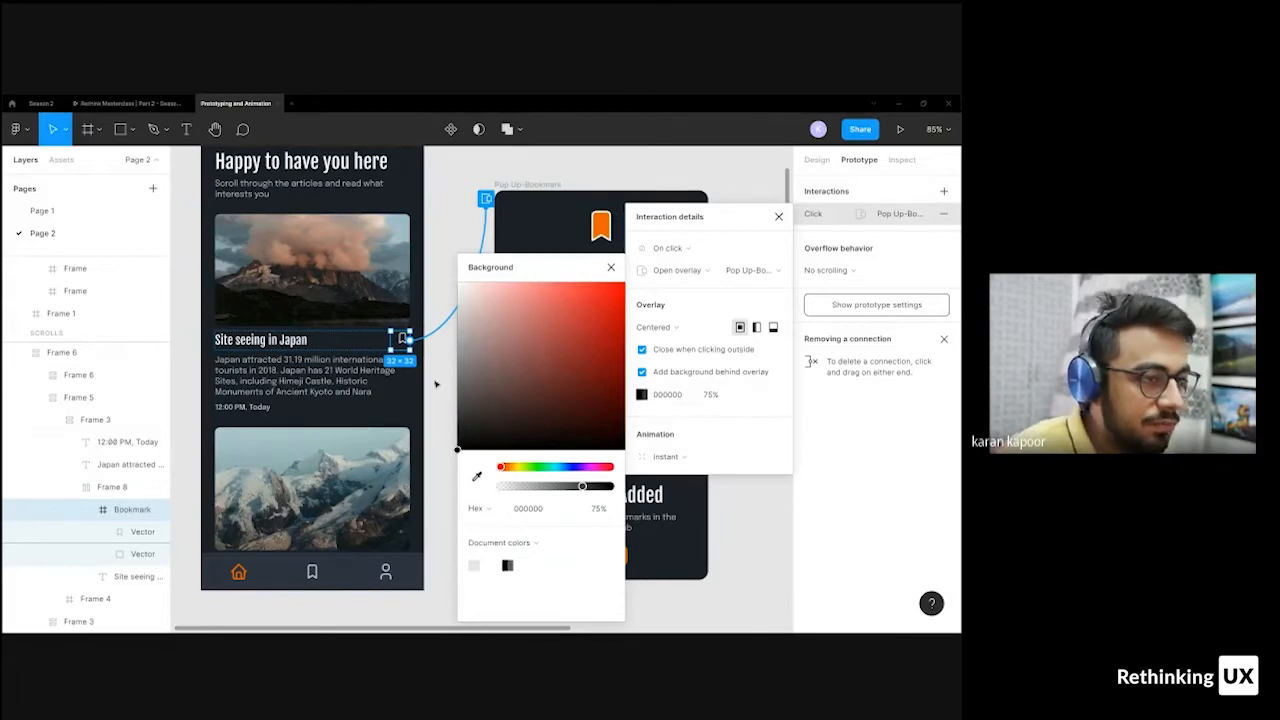
- Set the overlay background to the orange of the pop-up's bookmark icon, ED6300, at 65% opacity
{"action": "left_click", "coordinate": [604, 228]}
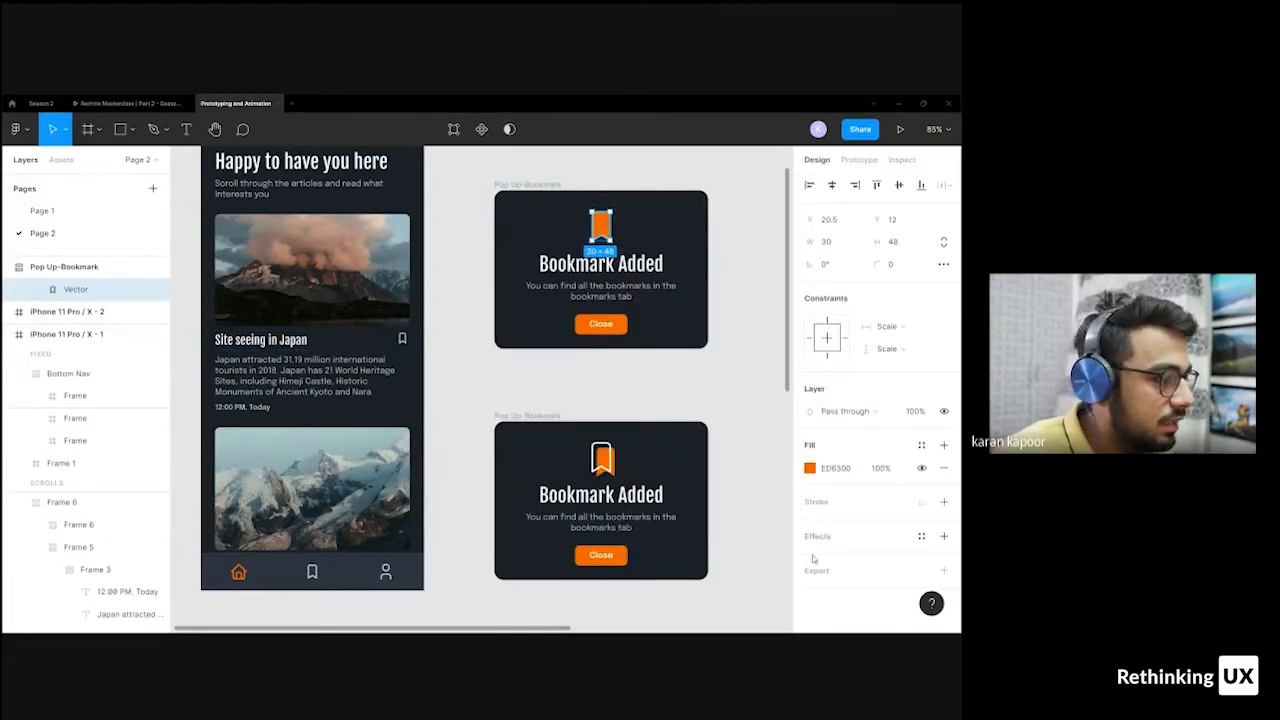
{"action": "left_click", "coordinate": [835, 469]}
{"action": "left_click", "coordinate": [490, 187]}
{"action": "left_click", "coordinate": [500, 186]}
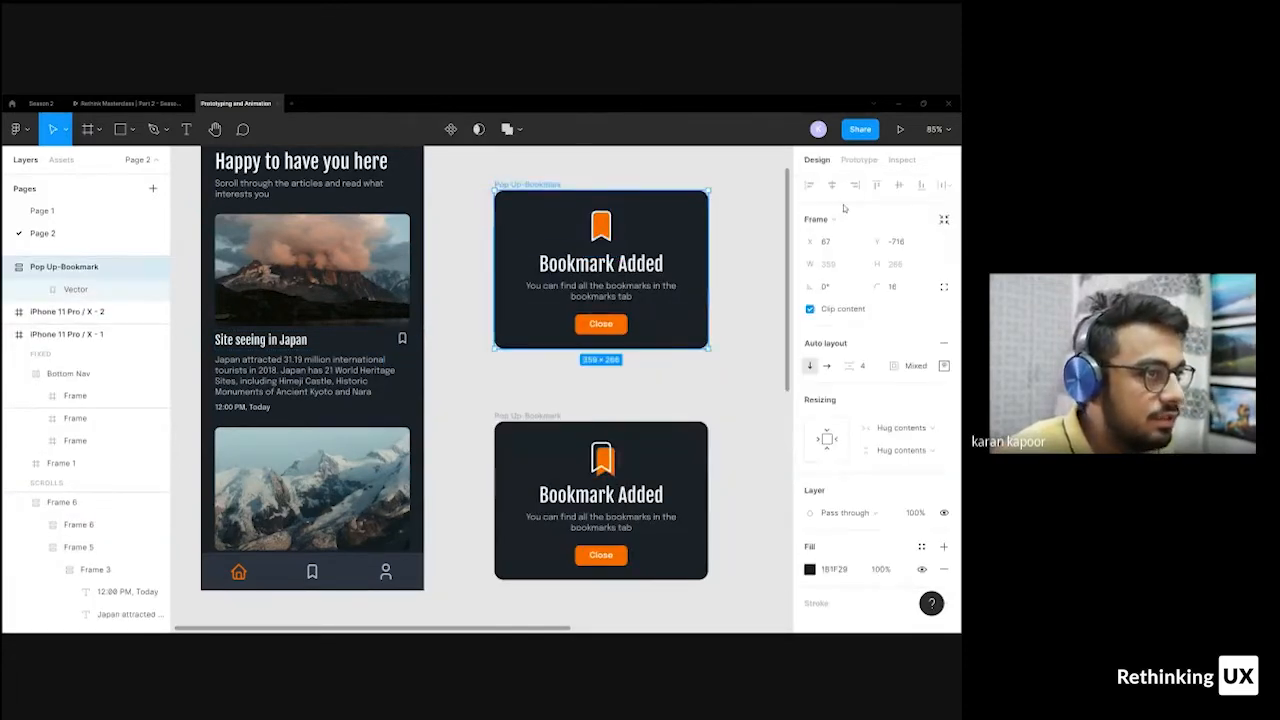
{"action": "left_click", "coordinate": [858, 160]}
{"action": "left_click", "coordinate": [477, 267]}
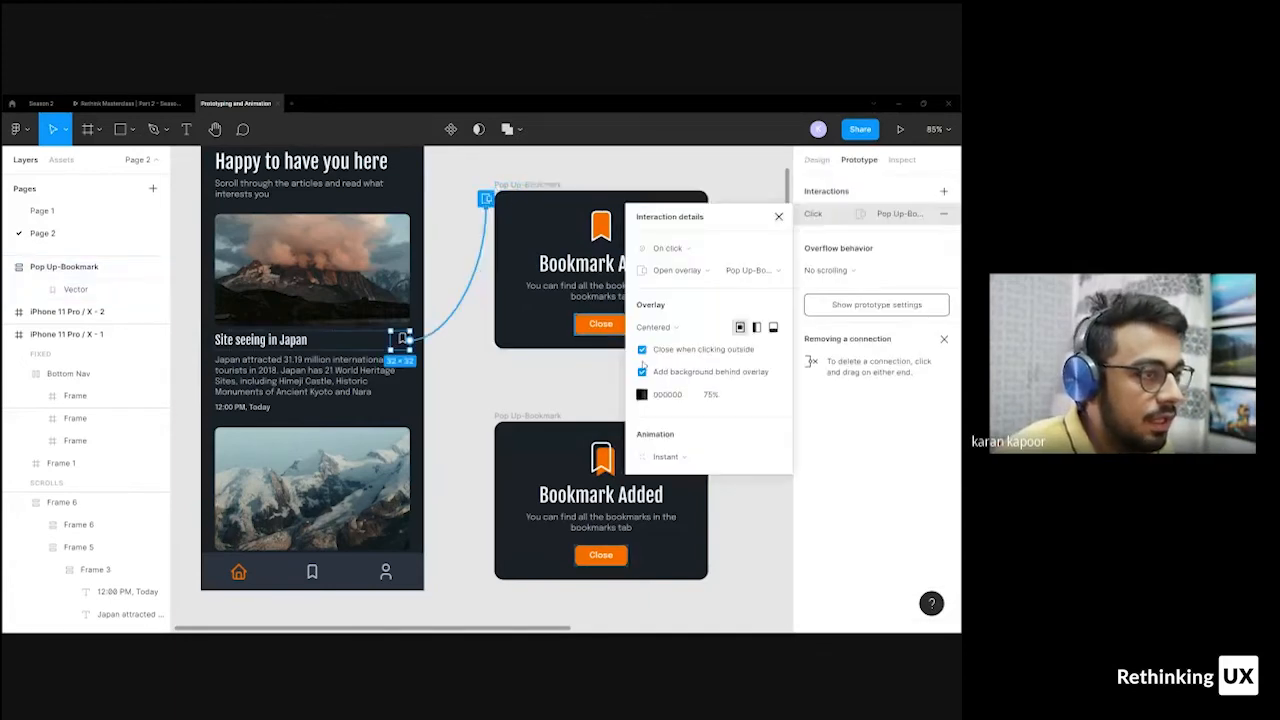
{"action": "left_click", "coordinate": [657, 400]}
{"action": "type", "text": "ED6D00"}
{"action": "key", "text": "Return"}
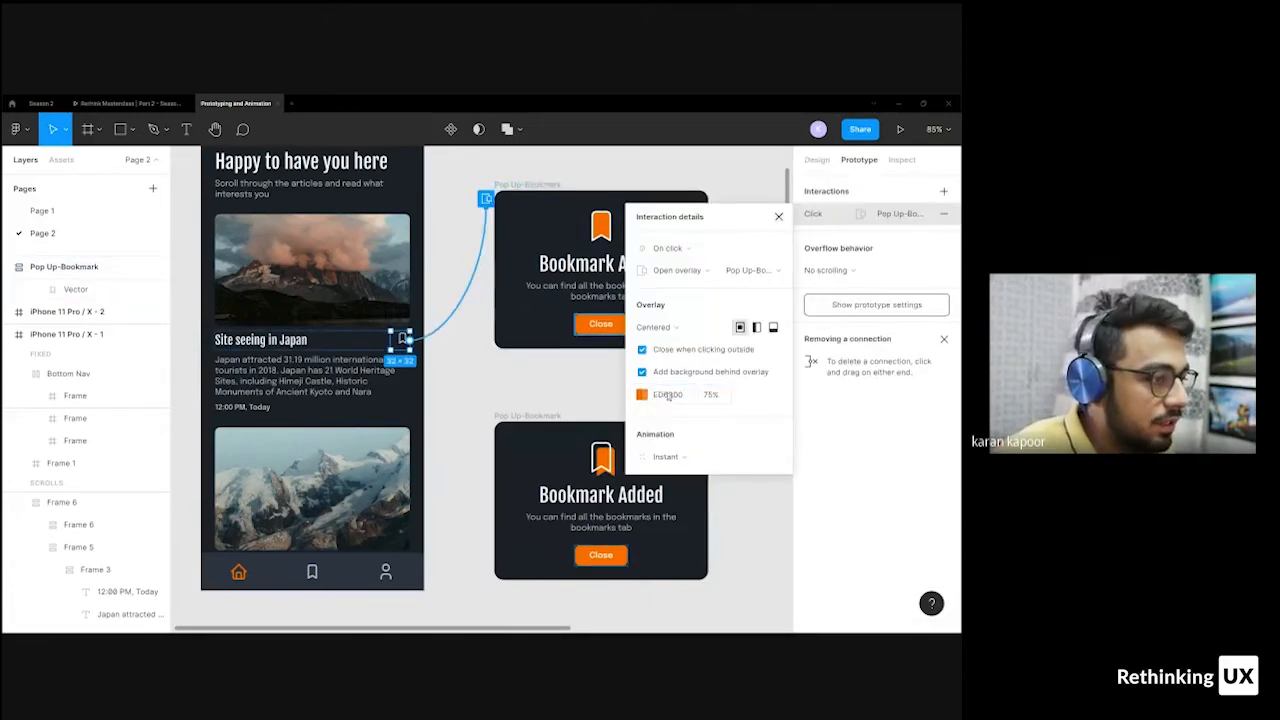
{"action": "left_click", "coordinate": [708, 396]}
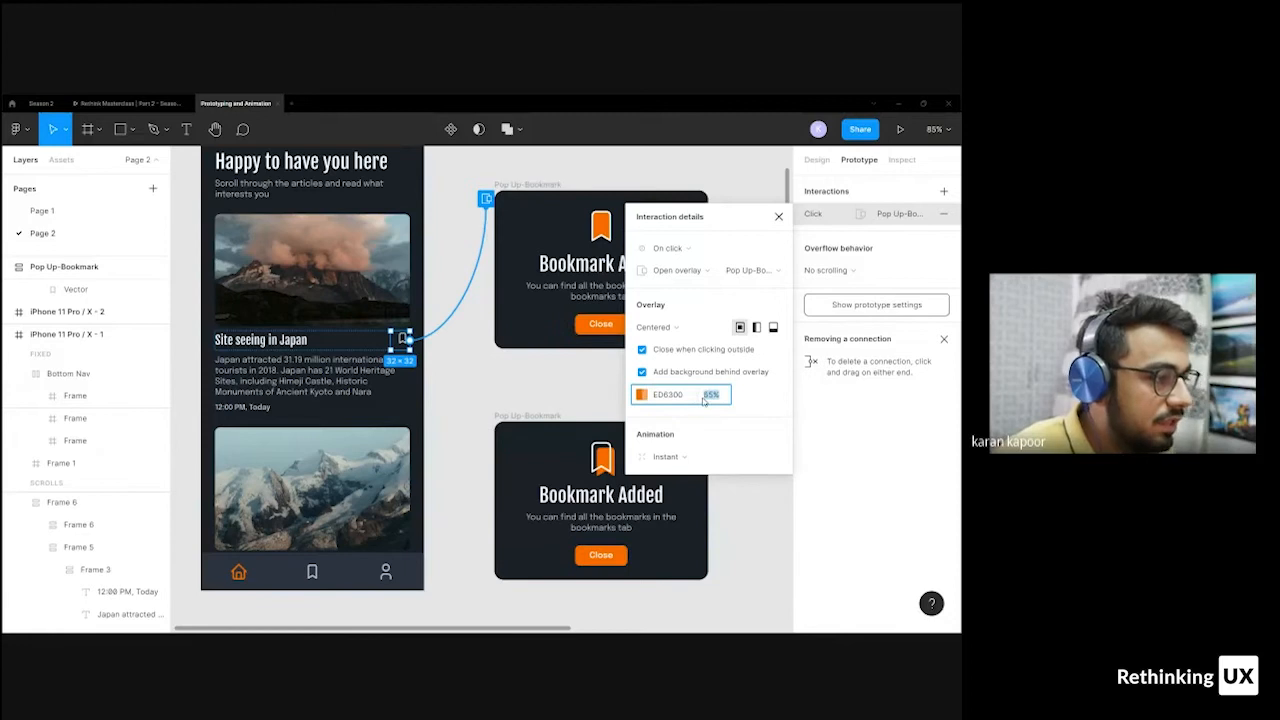
{"action": "left_click", "coordinate": [557, 399]}
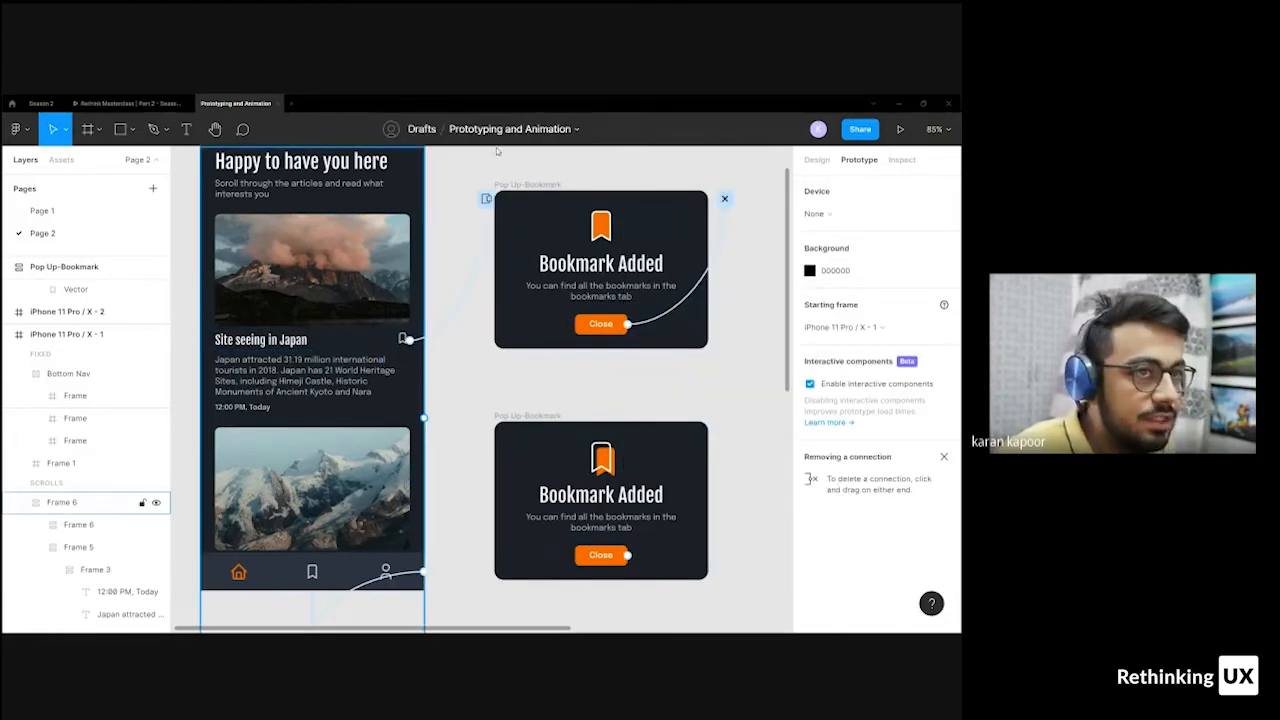
- Run the prototype, look through the article list on the home screen and fit the whole screen in view
{"action": "left_click", "coordinate": [897, 131]}
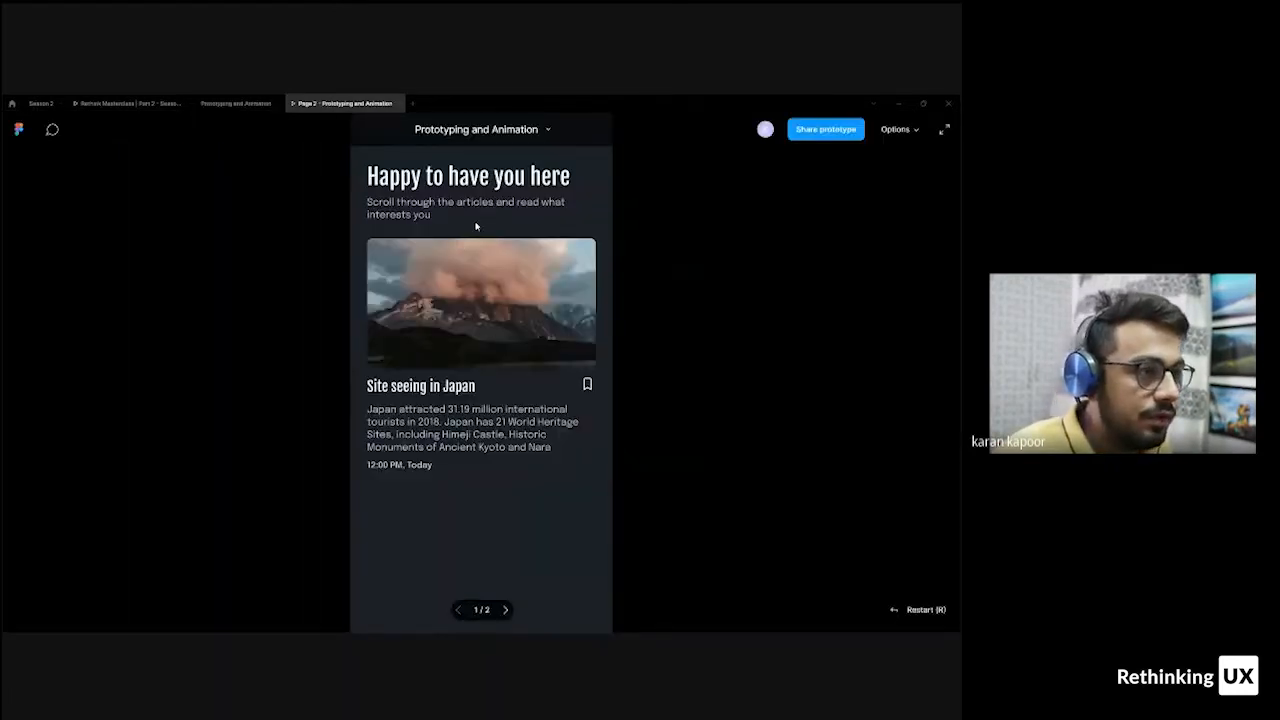
{"action": "scroll", "coordinate": [473, 263], "scroll_direction": "down", "scroll_amount": 2}
{"action": "scroll", "coordinate": [473, 261], "scroll_direction": "up", "scroll_amount": 2}
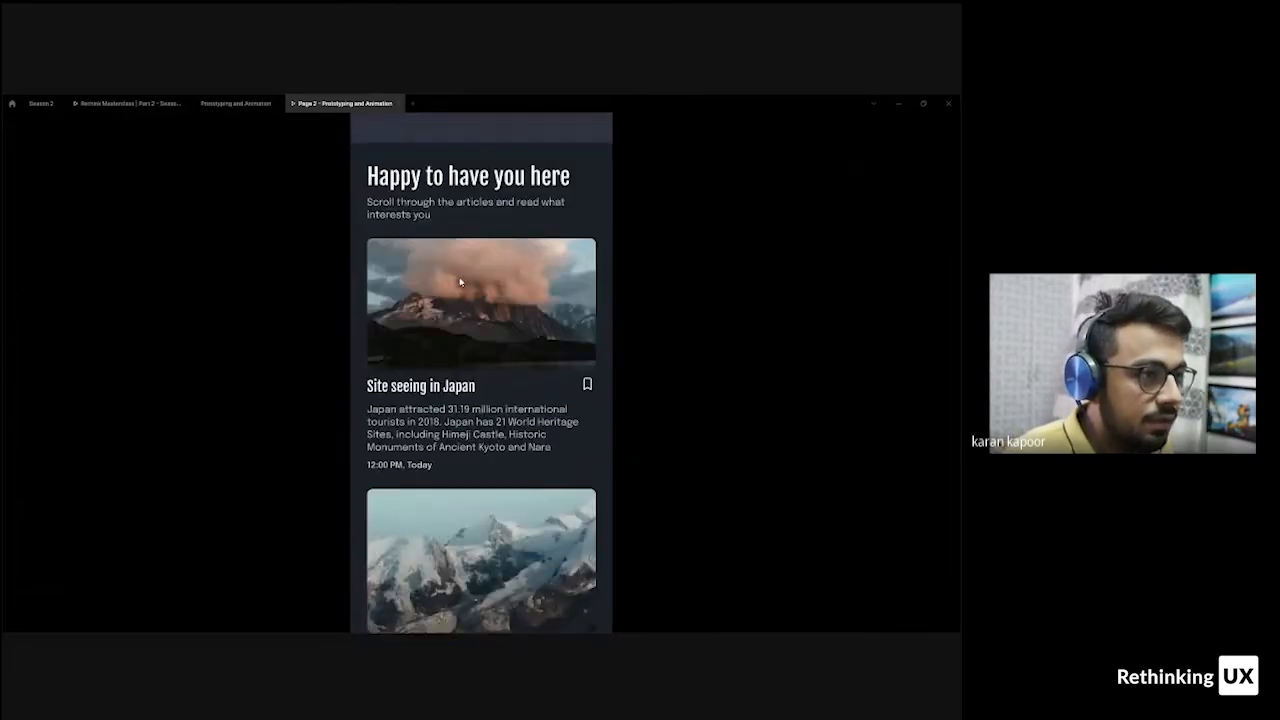
{"action": "scroll", "coordinate": [461, 293], "scroll_direction": "down", "scroll_amount": 3}
{"action": "scroll", "coordinate": [486, 345], "scroll_direction": "up", "scroll_amount": 3}
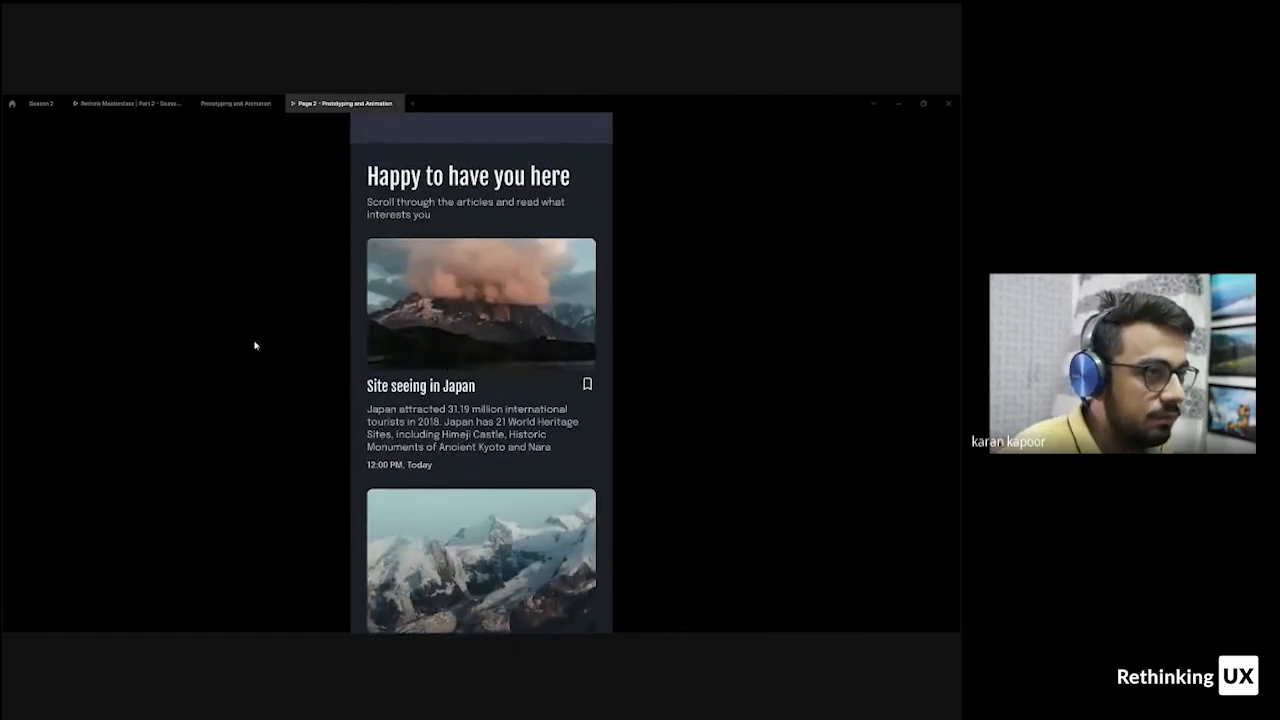
{"action": "scroll", "coordinate": [554, 386], "scroll_direction": "down", "scroll_amount": 3}
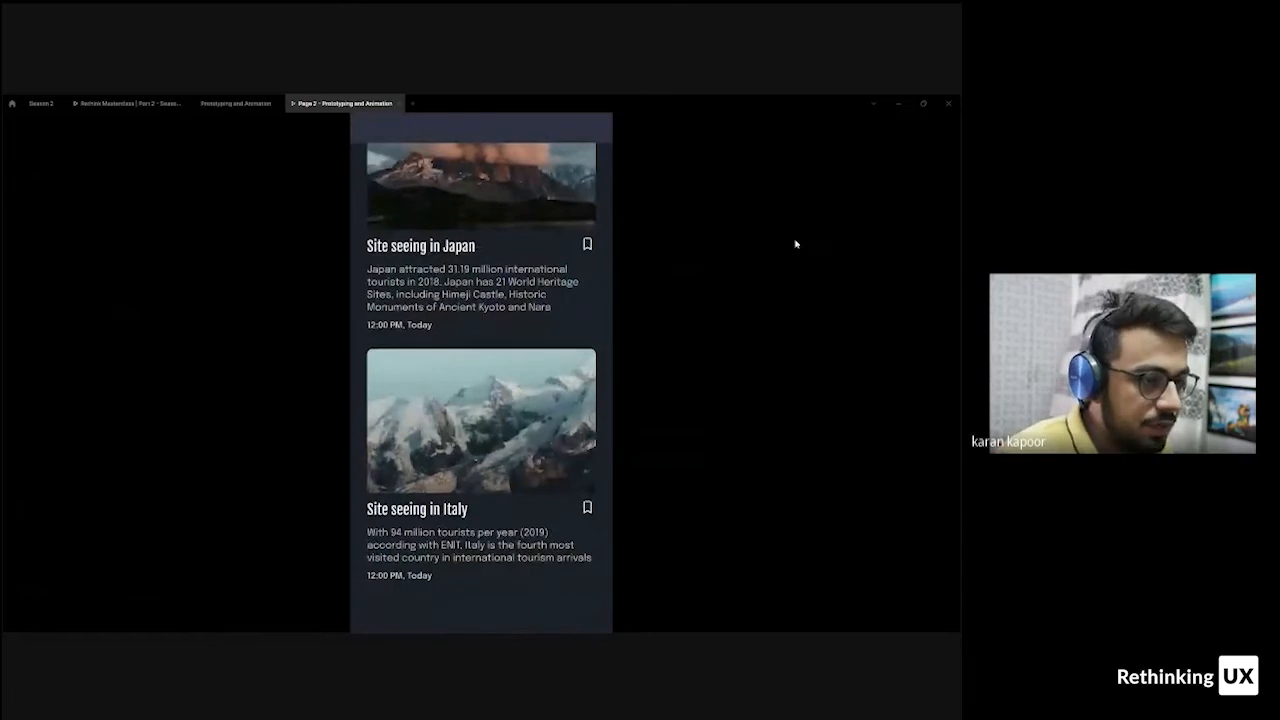
{"action": "key", "text": "z"}
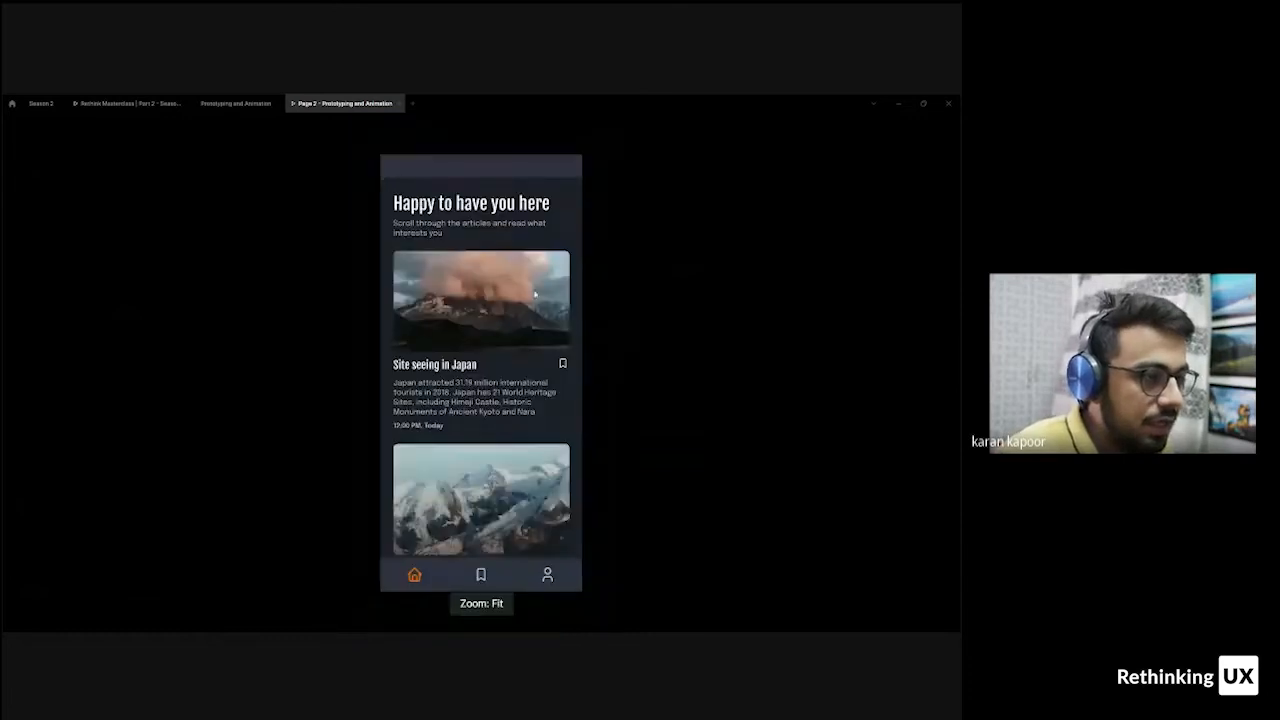
- Test opening and closing the pop-up from the "Site seeing in Japan" bookmark icon, and return to the design file
{"action": "left_click", "coordinate": [563, 366]}
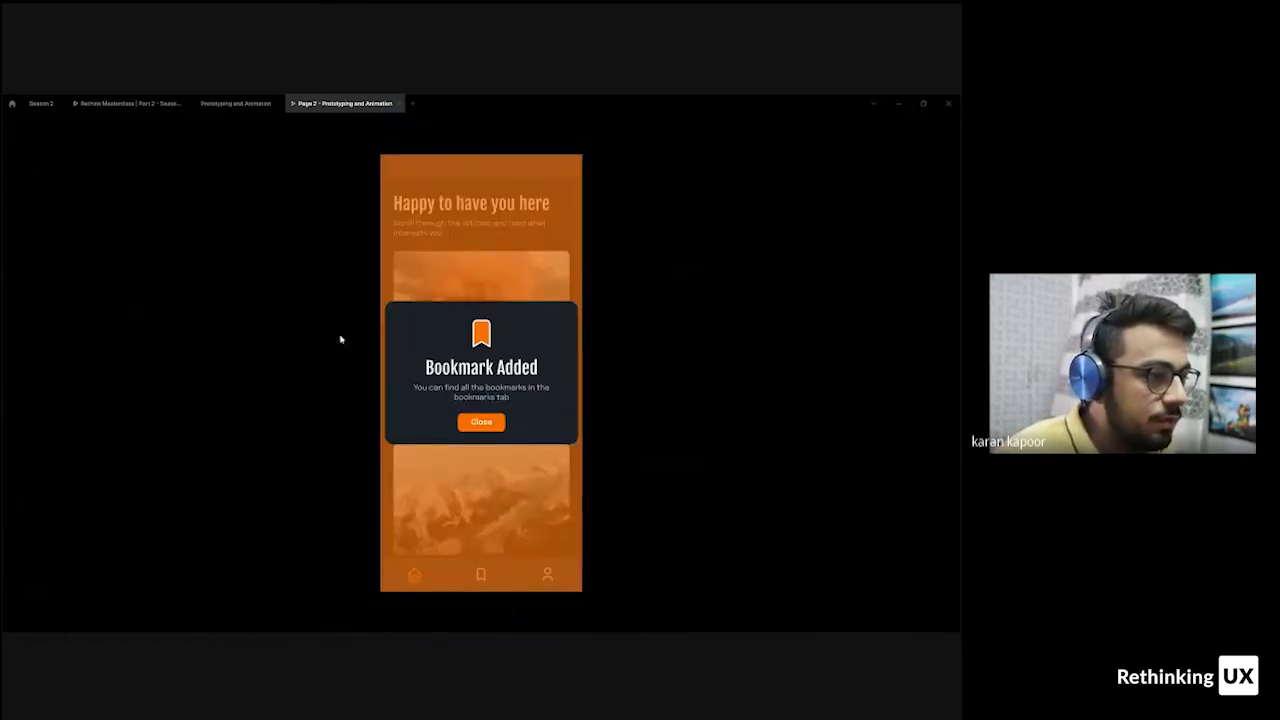
{"action": "left_click", "coordinate": [481, 422]}
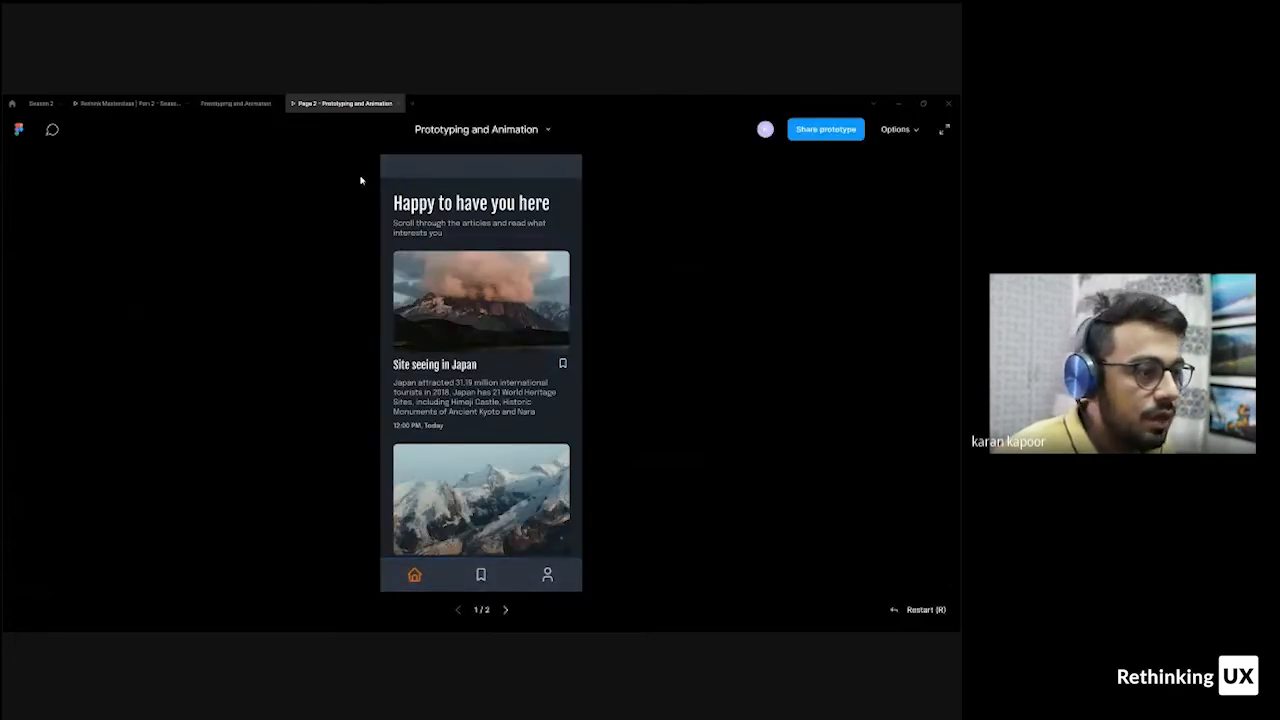
{"action": "left_click", "coordinate": [237, 103]}
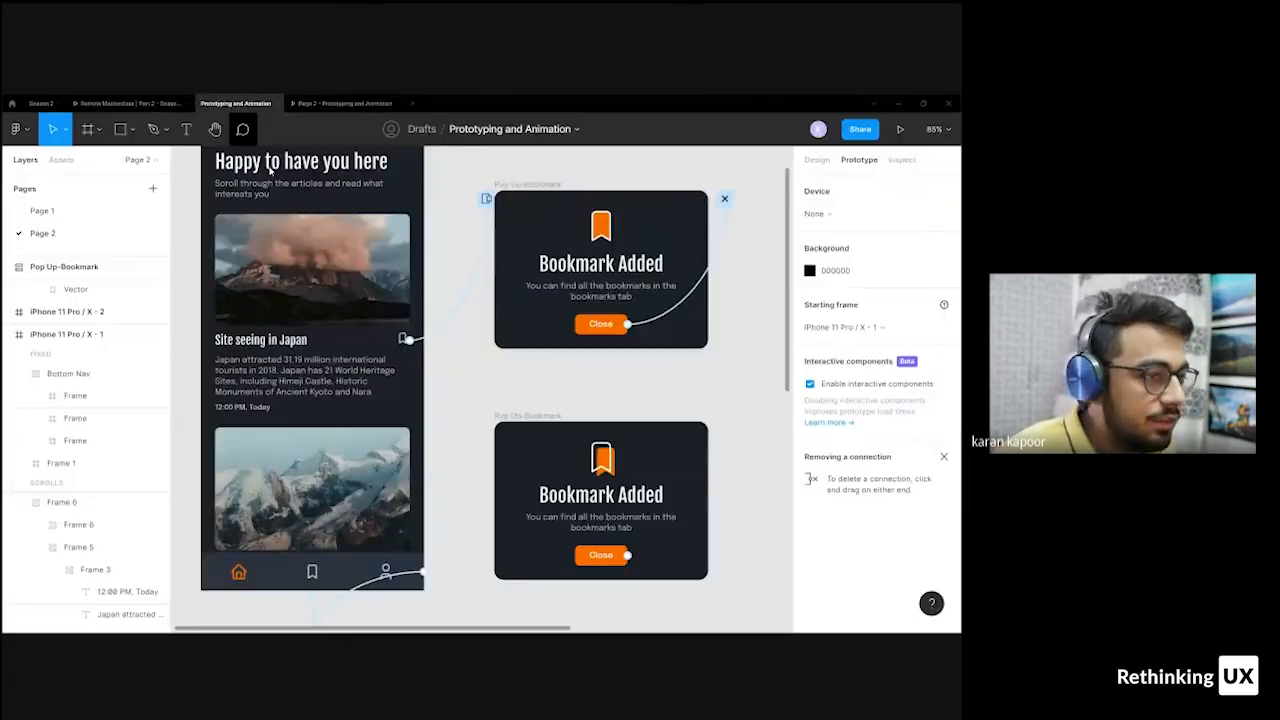
- Review the overlay settings of the connection from the "Site seeing in Japan" bookmark icon to the upper pop-up
{"action": "left_click", "coordinate": [437, 334]}
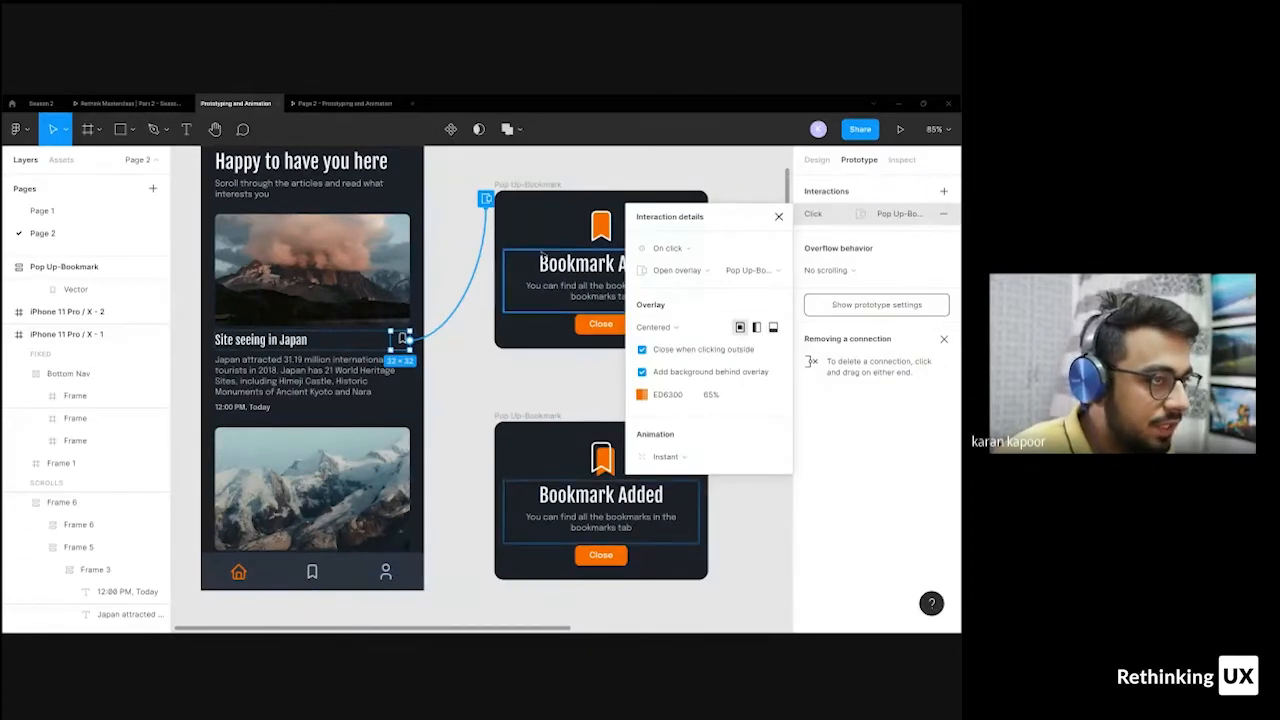
{"action": "left_click", "coordinate": [507, 200]}
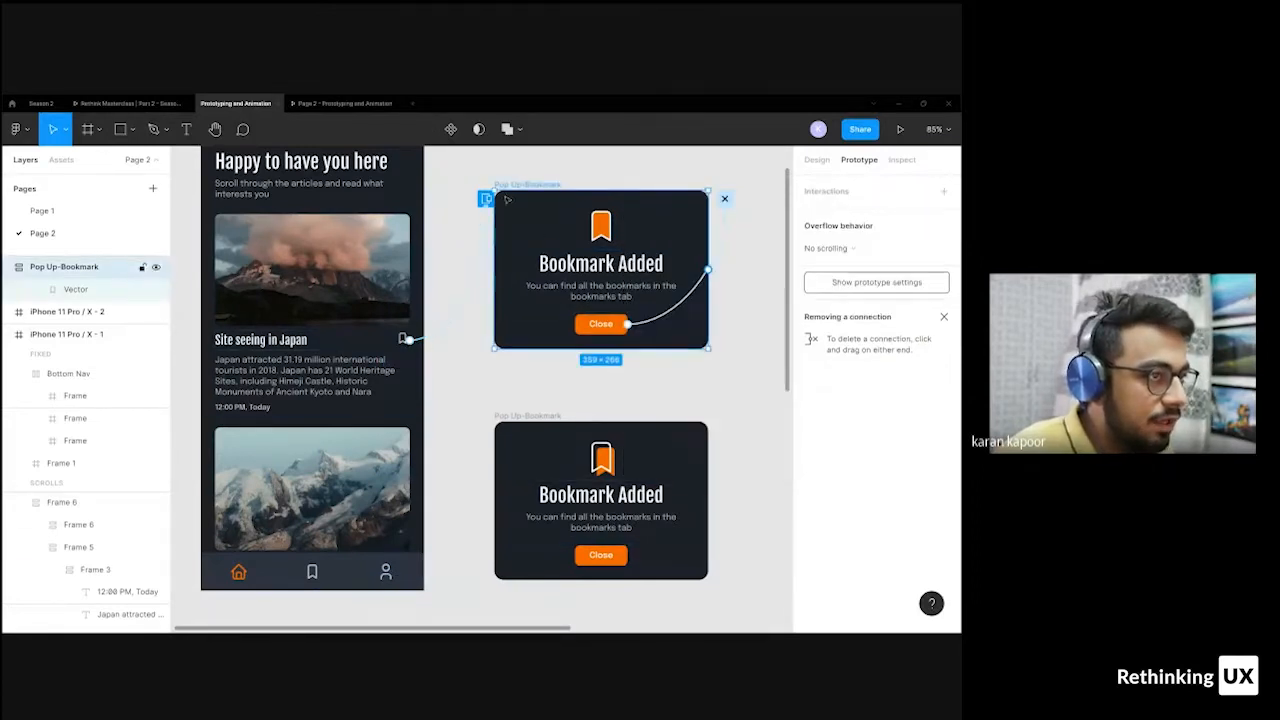
{"action": "left_click", "coordinate": [432, 337]}
{"action": "left_click_drag", "start_coordinate": [458, 339], "coordinate": [488, 235]}
- Connect the bookmark icon beside "Site seeing in Amsterdam" on the Bookmarks screen to the upper Bookmark Added pop-up
{"action": "scroll", "coordinate": [489, 190], "scroll_direction": "down", "scroll_amount": 3}
{"action": "scroll", "coordinate": [470, 428], "scroll_direction": "up", "scroll_amount": 2}
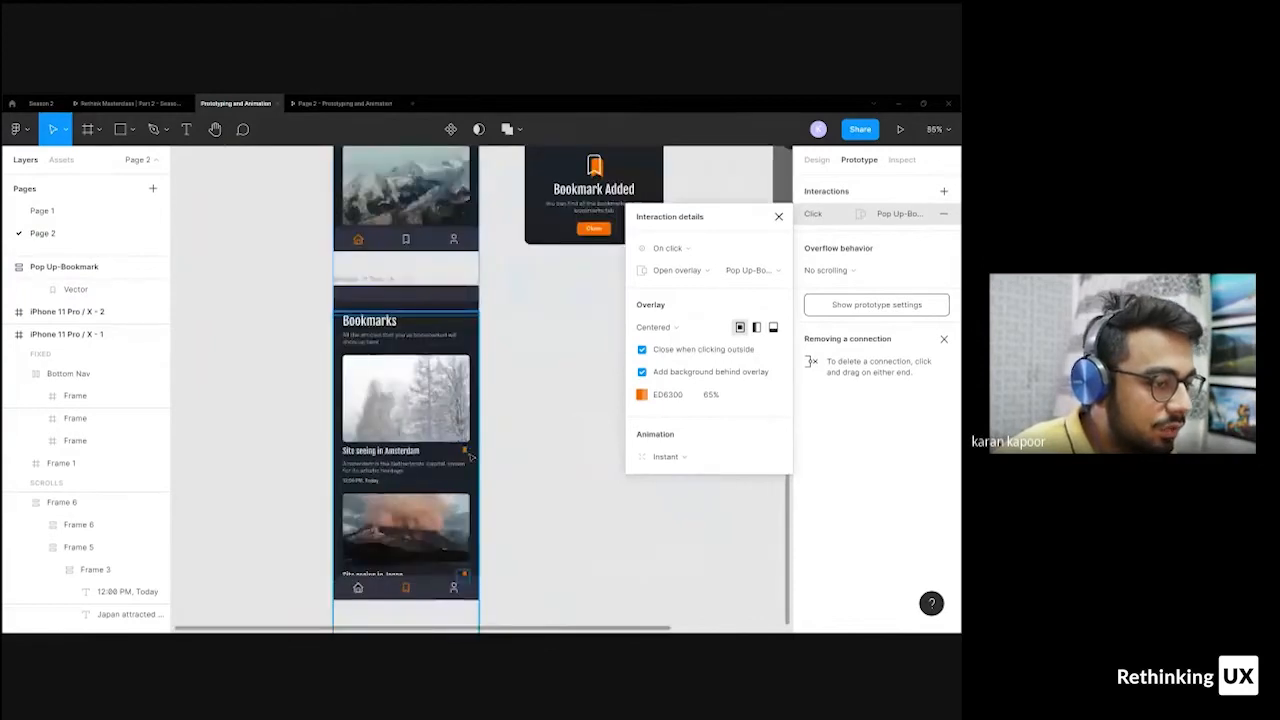
{"action": "double_click", "coordinate": [467, 456]}
{"action": "double_click", "coordinate": [467, 456]}
{"action": "double_click", "coordinate": [467, 453]}
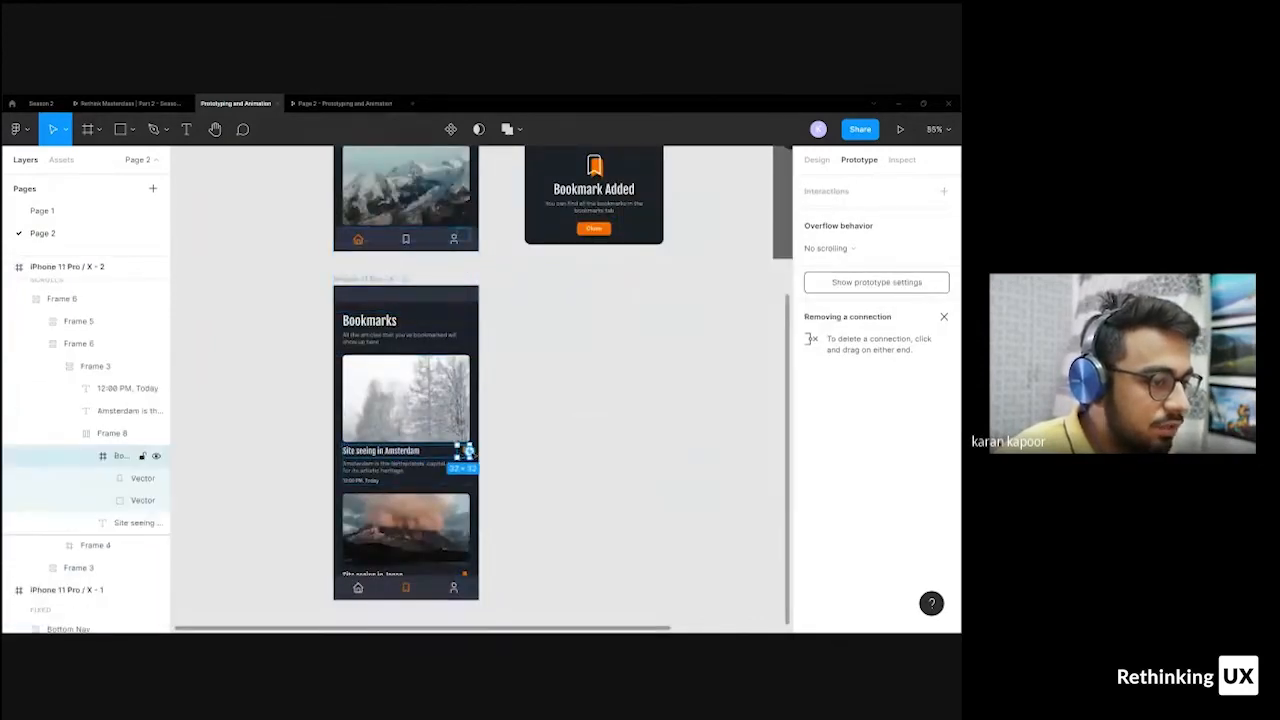
{"action": "scroll", "coordinate": [469, 452], "scroll_direction": "up", "scroll_amount": 3}
{"action": "scroll", "coordinate": [424, 458], "scroll_direction": "down", "scroll_amount": 4}
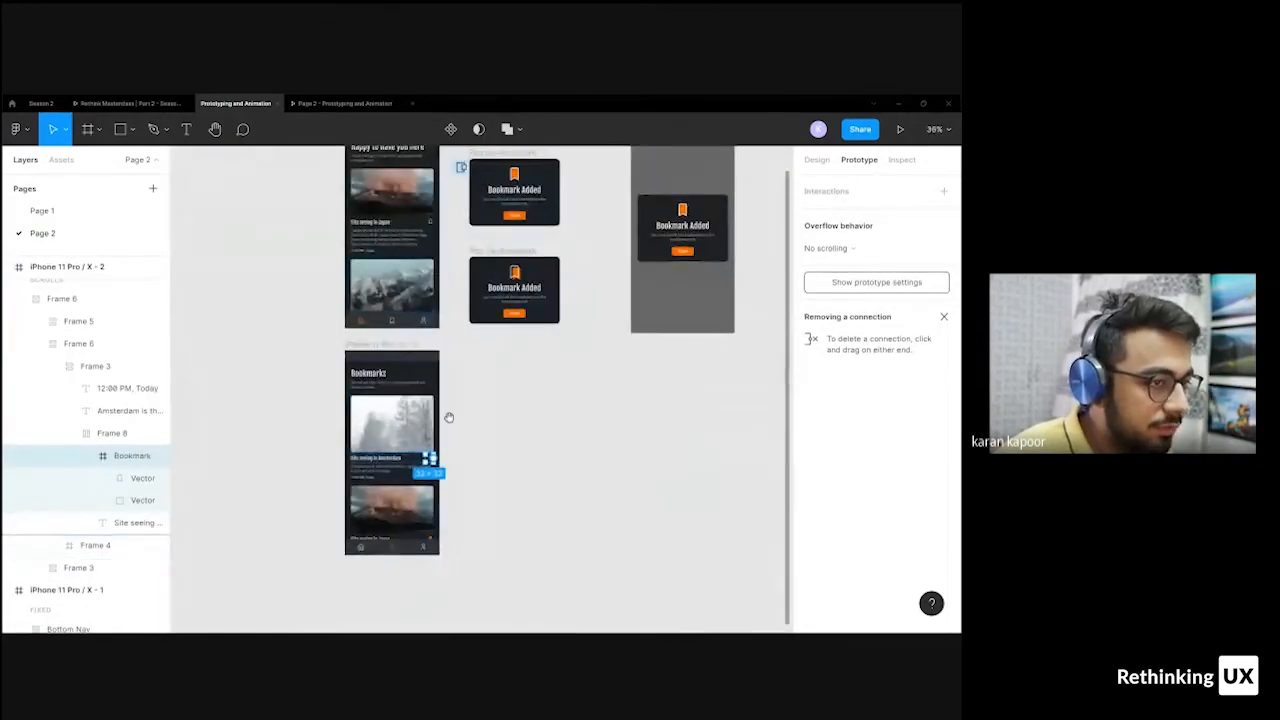
{"action": "scroll", "coordinate": [400, 430], "scroll_direction": "up", "scroll_amount": 1}
{"action": "left_click_drag", "start_coordinate": [443, 325], "coordinate": [476, 220]}
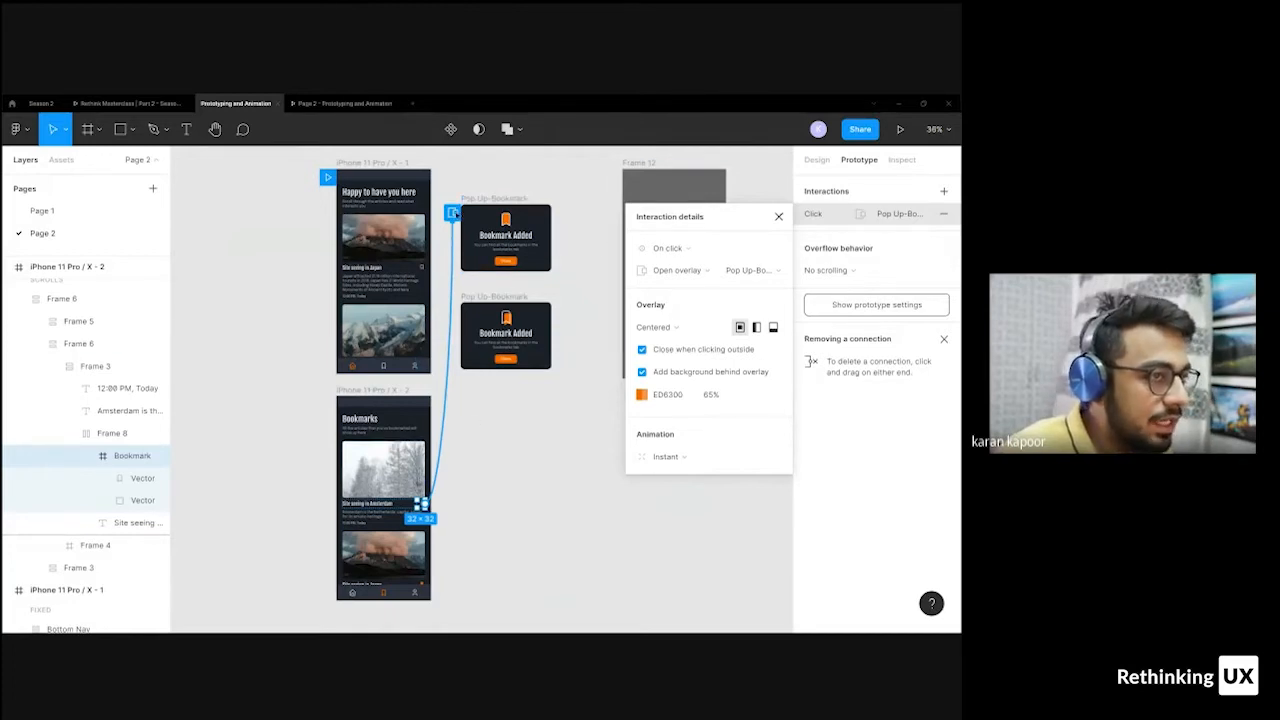
- Set the animation of both bookmark icons' overlay connections to Move in with the upward direction
{"action": "scroll", "coordinate": [454, 212], "scroll_direction": "up", "scroll_amount": 5}
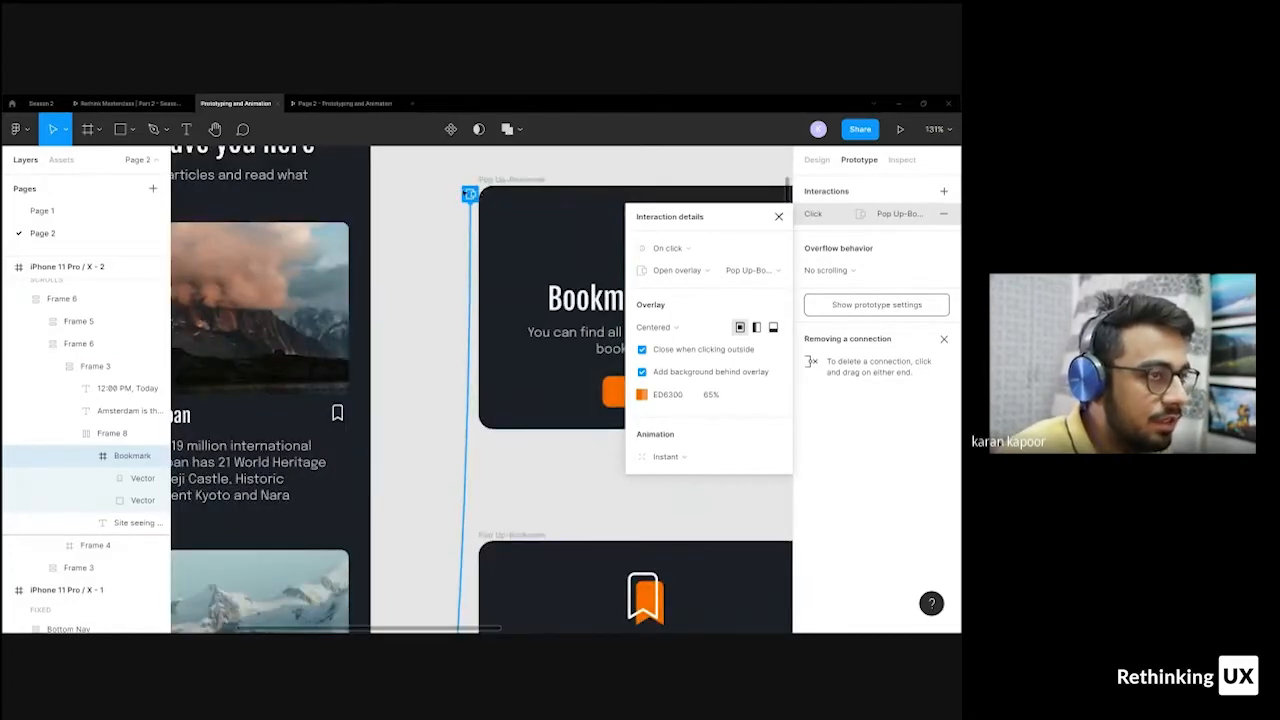
{"action": "scroll", "coordinate": [488, 222], "scroll_direction": "down", "scroll_amount": 3}
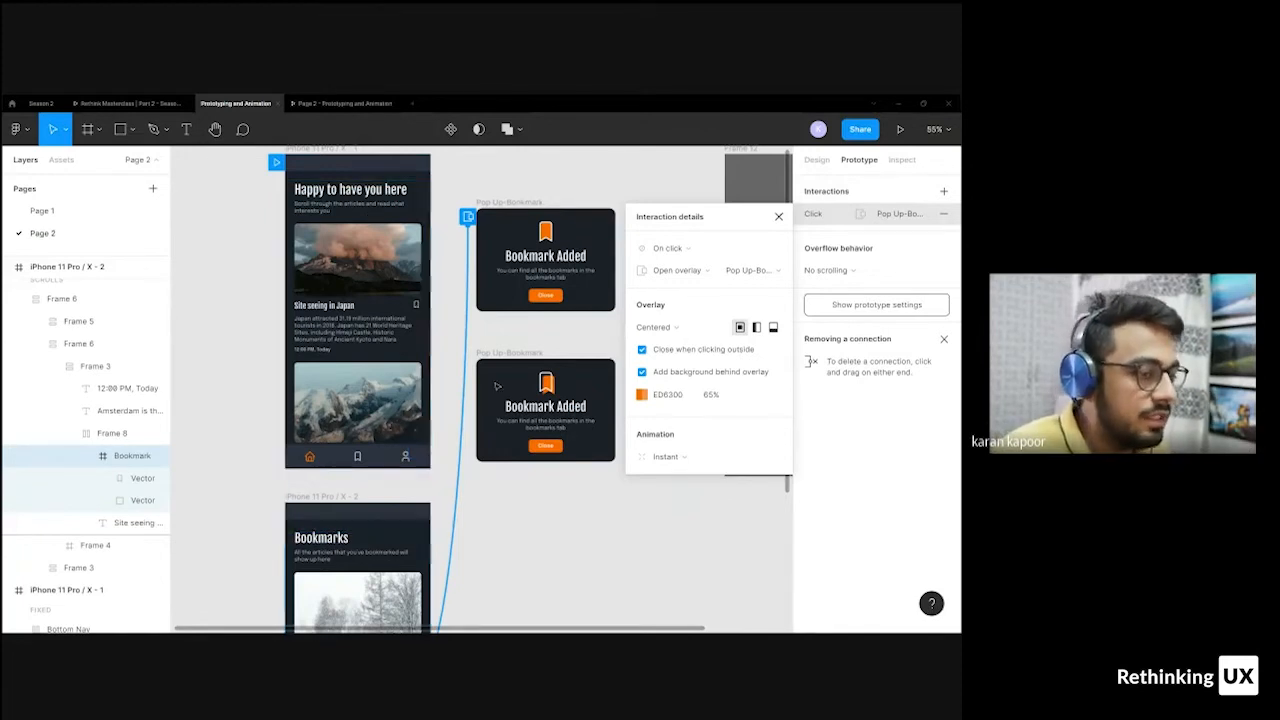
{"action": "left_click", "coordinate": [507, 203]}
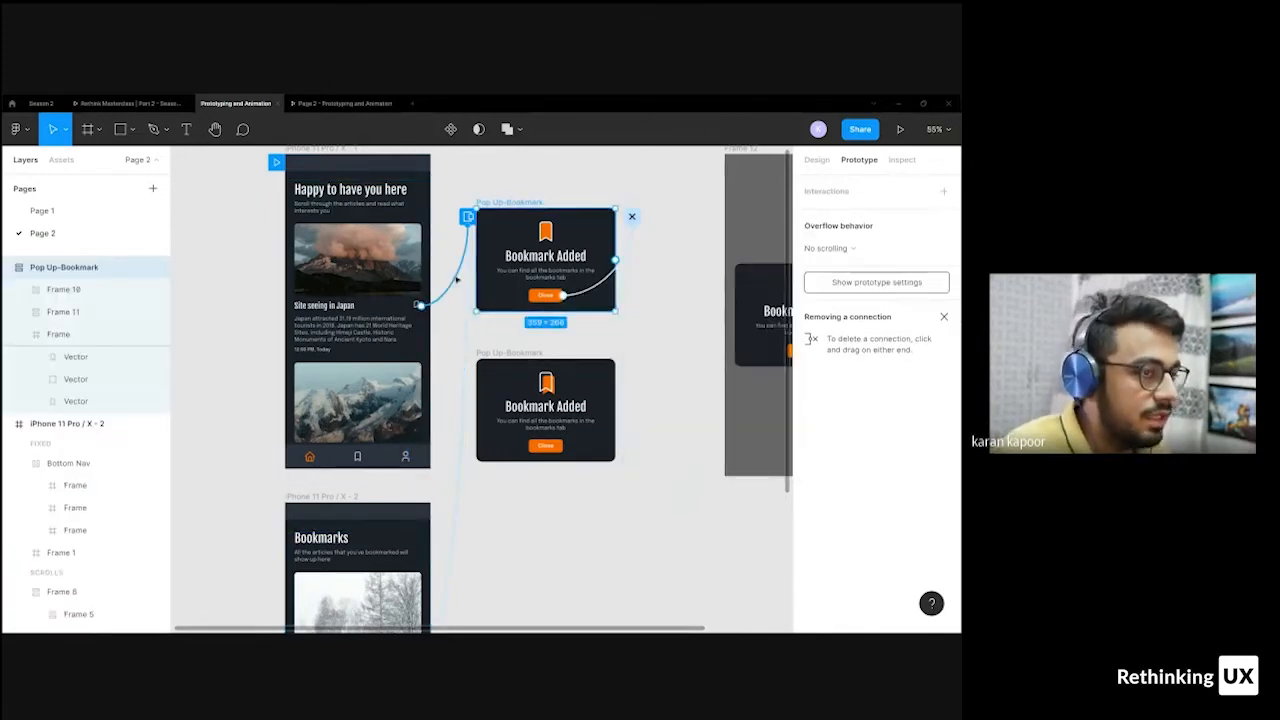
{"action": "left_click", "coordinate": [466, 264]}
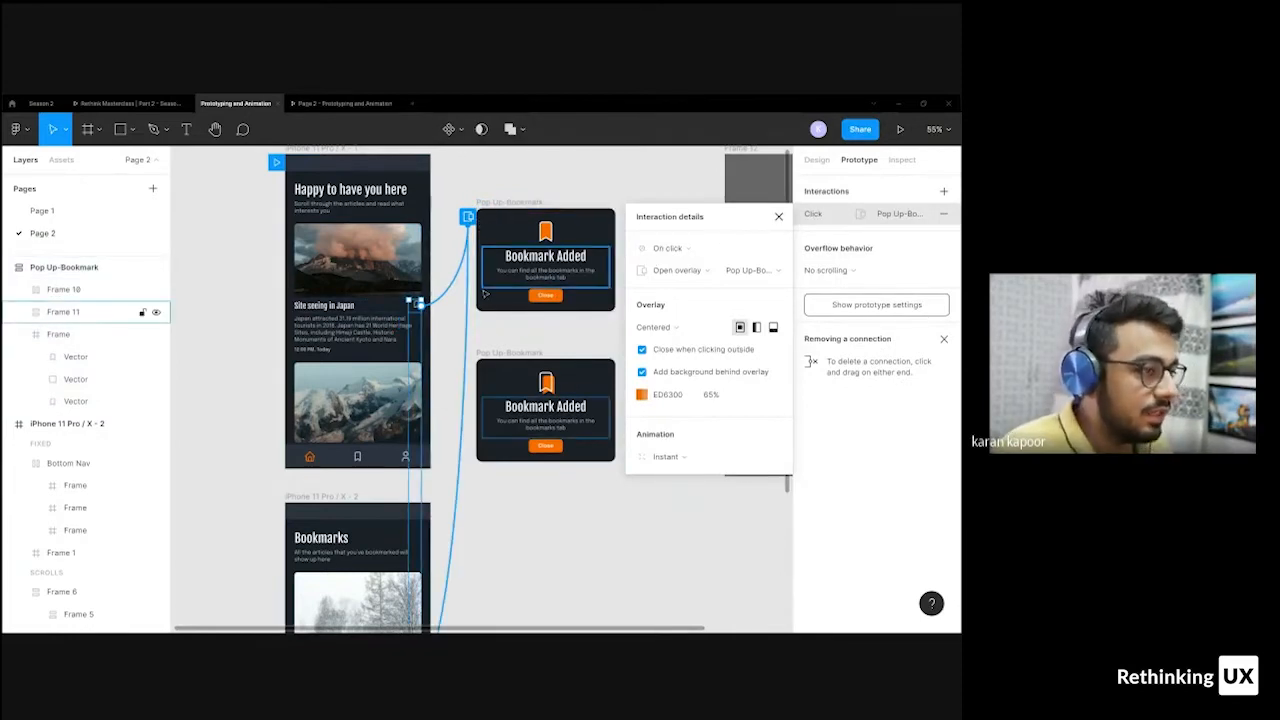
{"action": "left_click", "coordinate": [690, 460]}
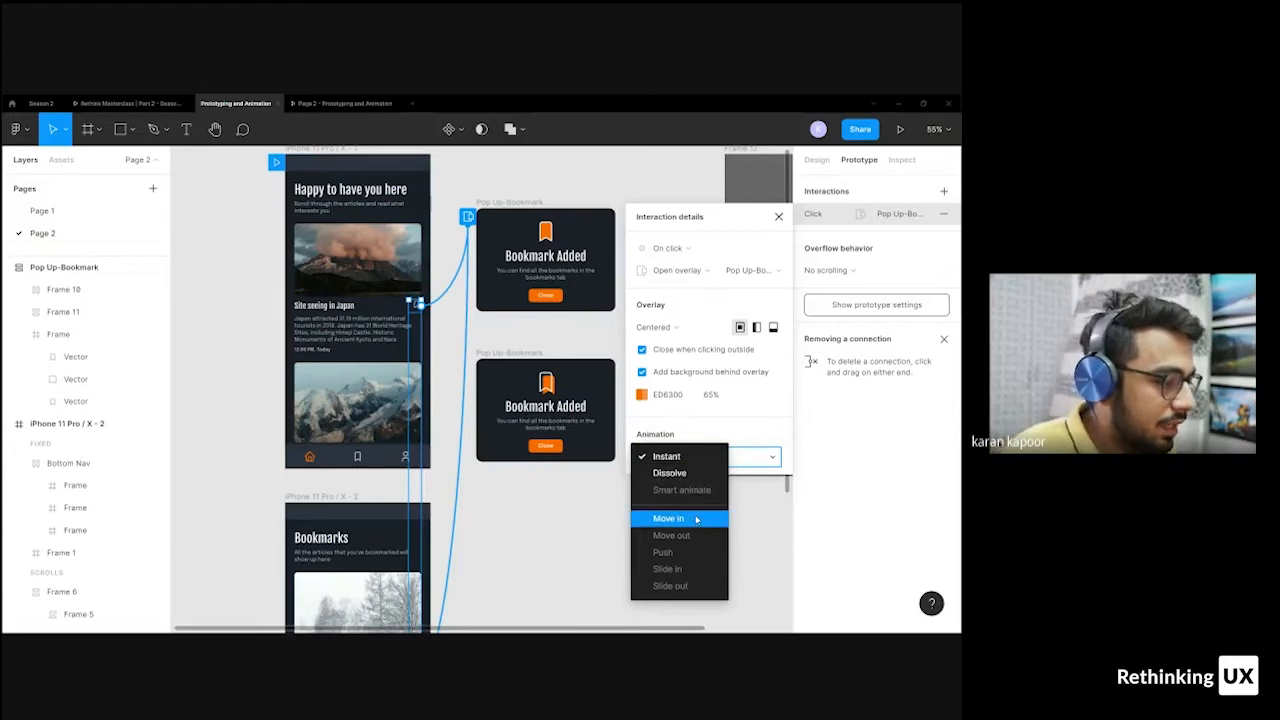
{"action": "left_click", "coordinate": [697, 519]}
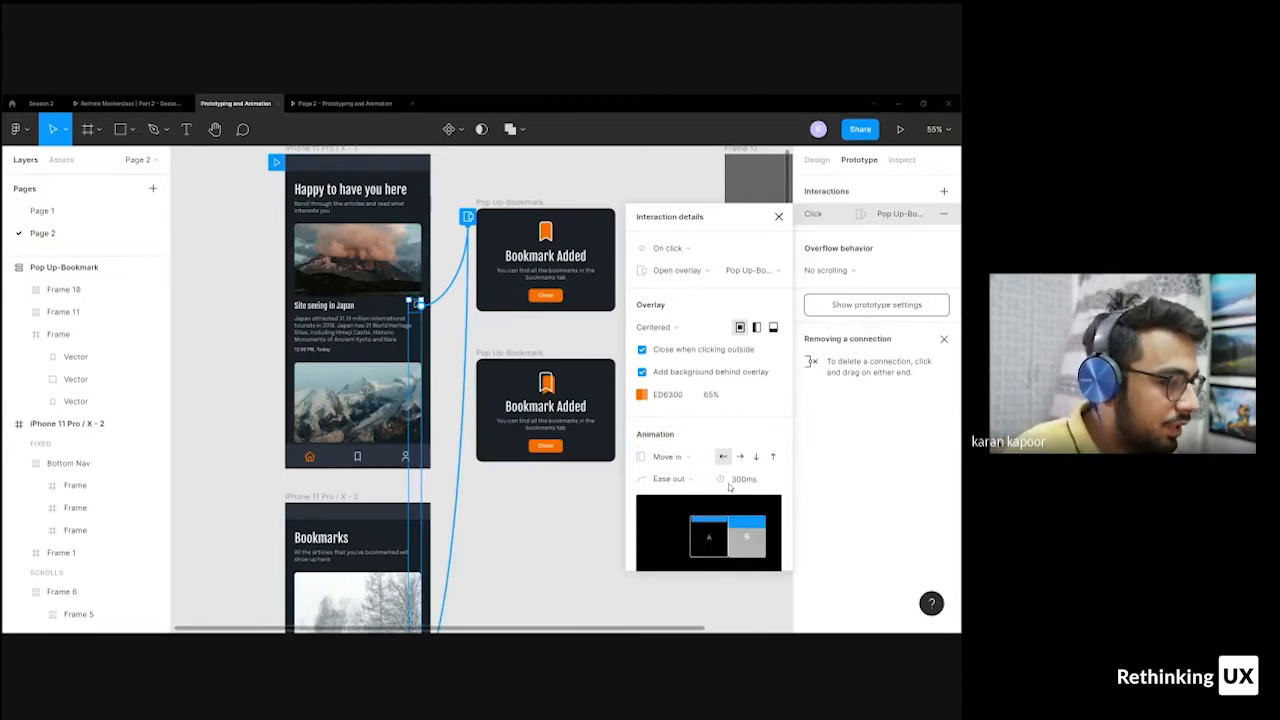
{"action": "left_click", "coordinate": [772, 458]}
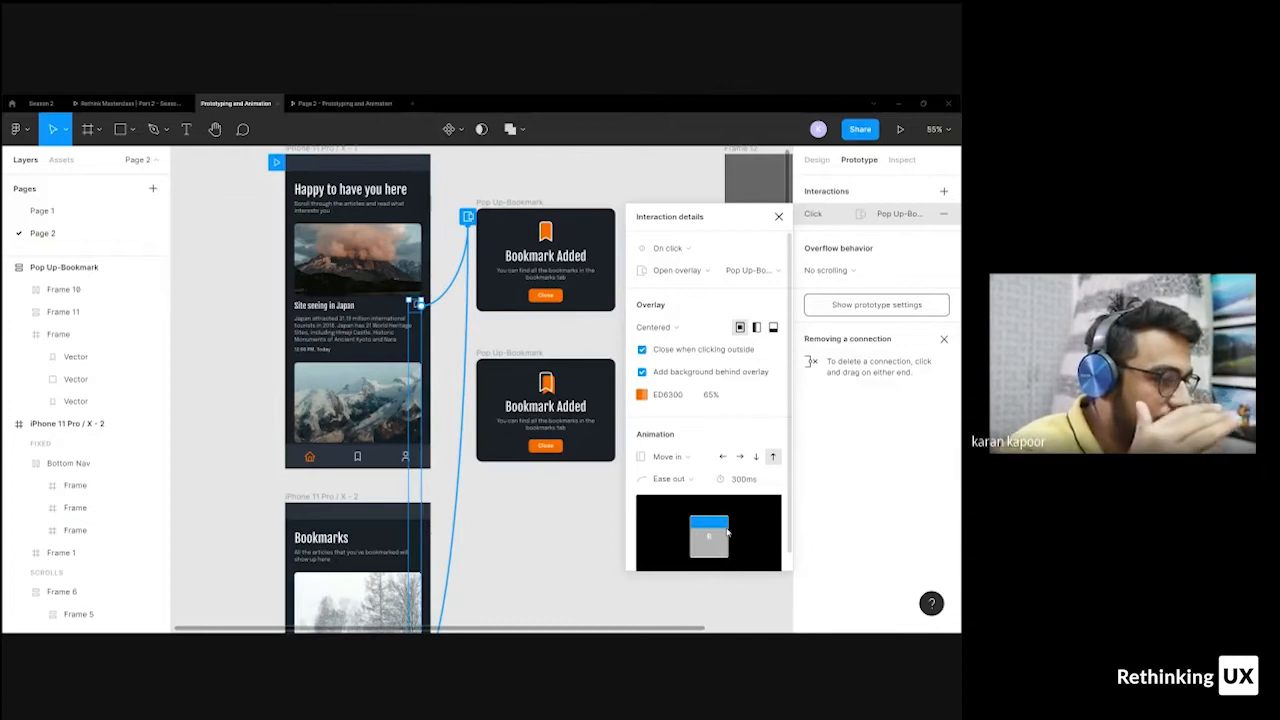
- Remove the Close overlay interaction from the upper pop-up's Close button
{"action": "left_click", "coordinate": [546, 297]}
{"action": "left_click_drag", "start_coordinate": [603, 294], "coordinate": [558, 319]}
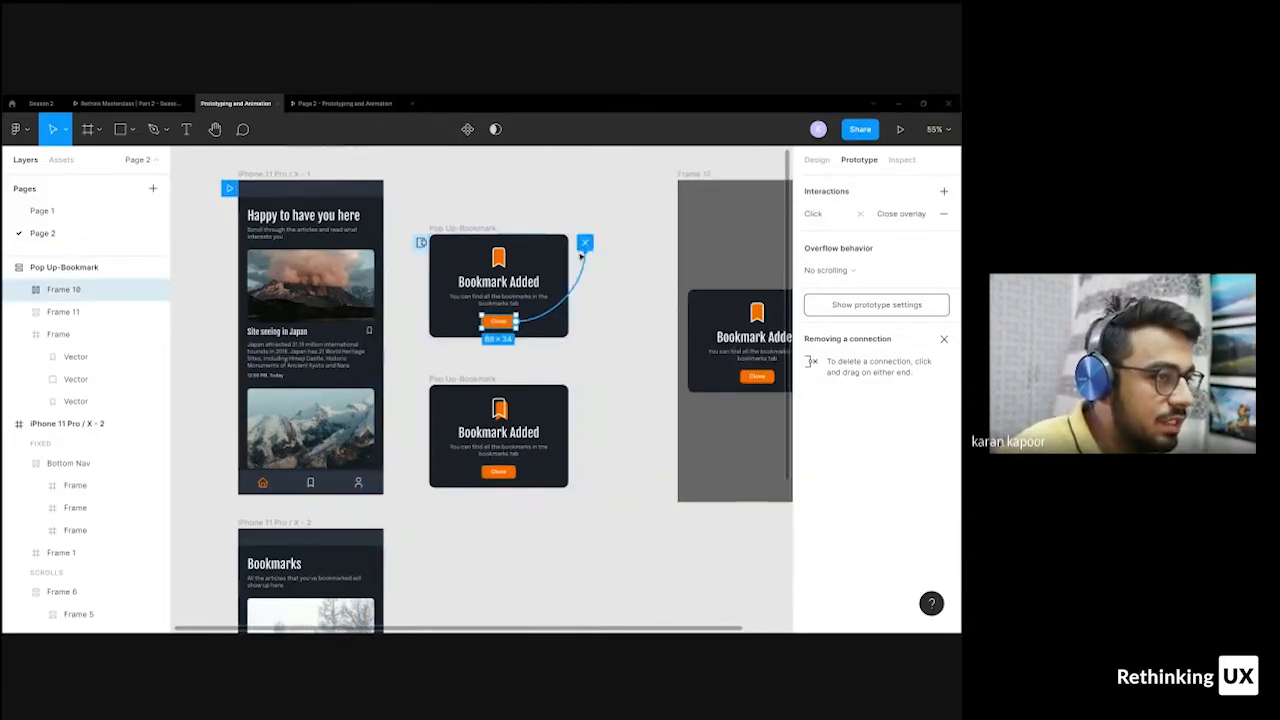
{"action": "left_click", "coordinate": [581, 256]}
{"action": "key", "text": "Delete"}
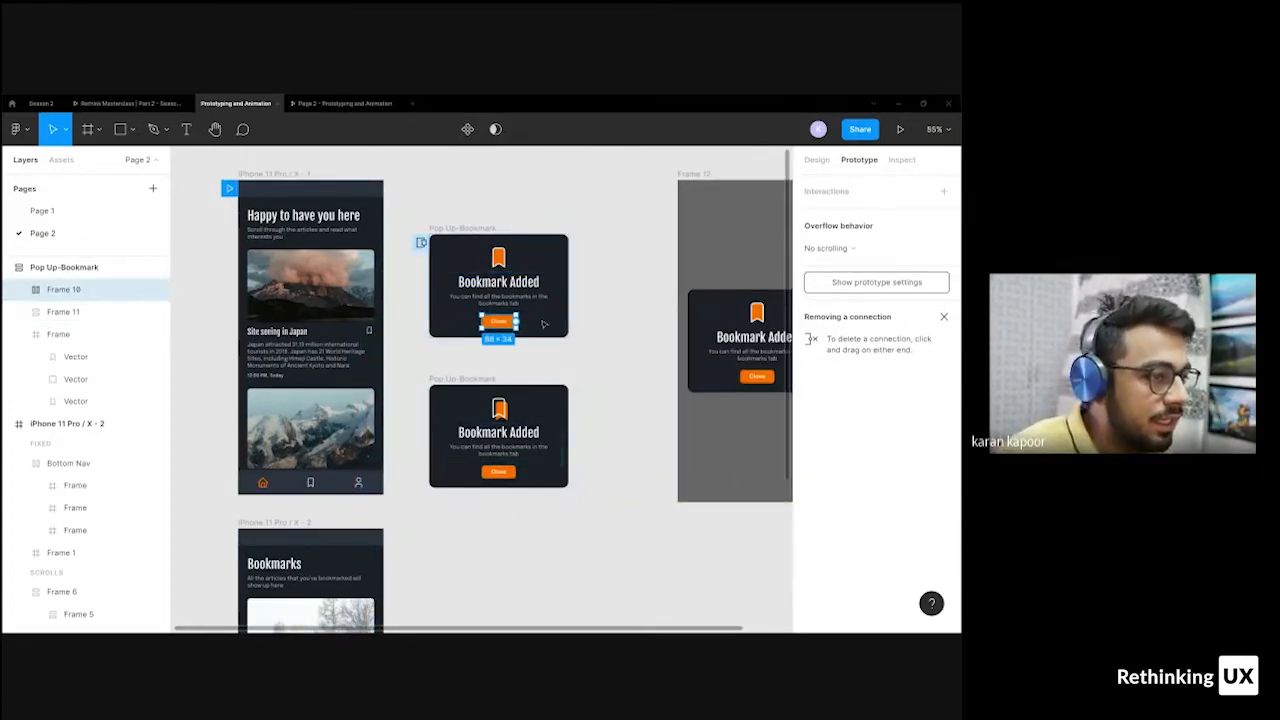
- Connect the upper Bookmark Added pop-up's Close button to the Back action
{"action": "scroll", "coordinate": [543, 323], "scroll_direction": "up", "scroll_amount": 3}
{"action": "left_click_drag", "start_coordinate": [543, 323], "coordinate": [489, 366]}
{"action": "left_click", "coordinate": [333, 235]}
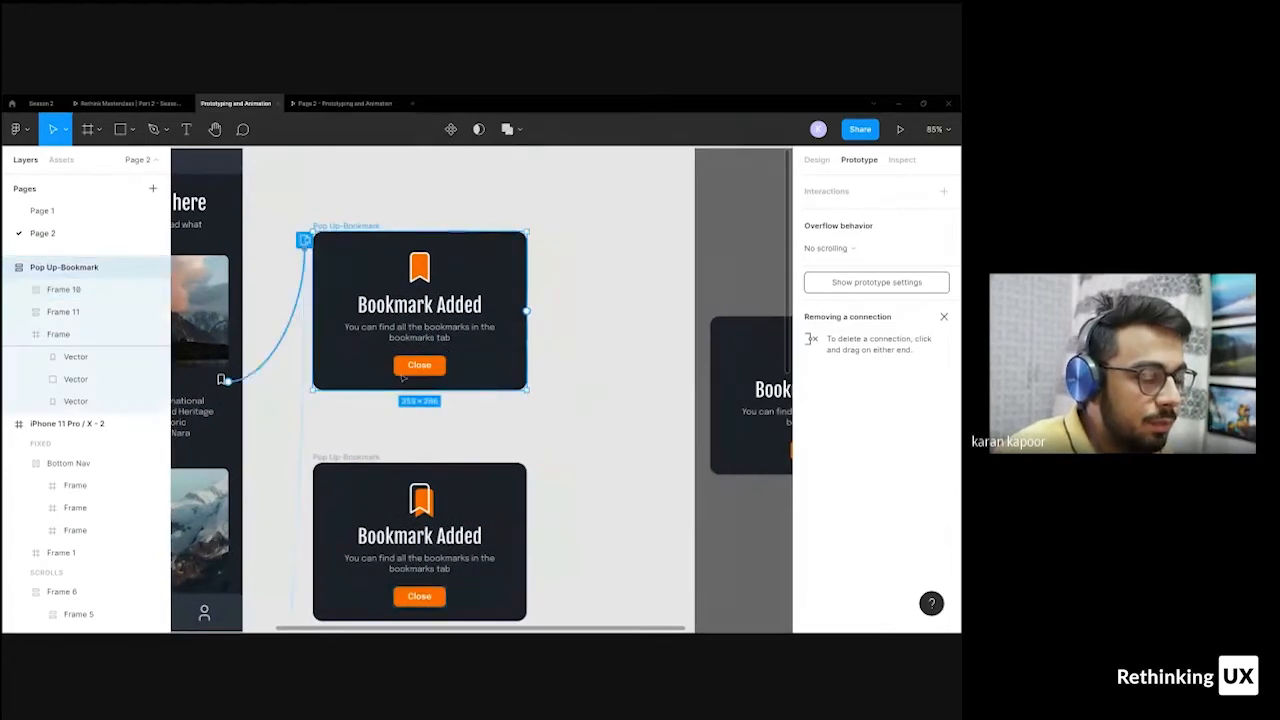
{"action": "left_click", "coordinate": [410, 368]}
{"action": "left_click_drag", "start_coordinate": [447, 365], "coordinate": [545, 264]}
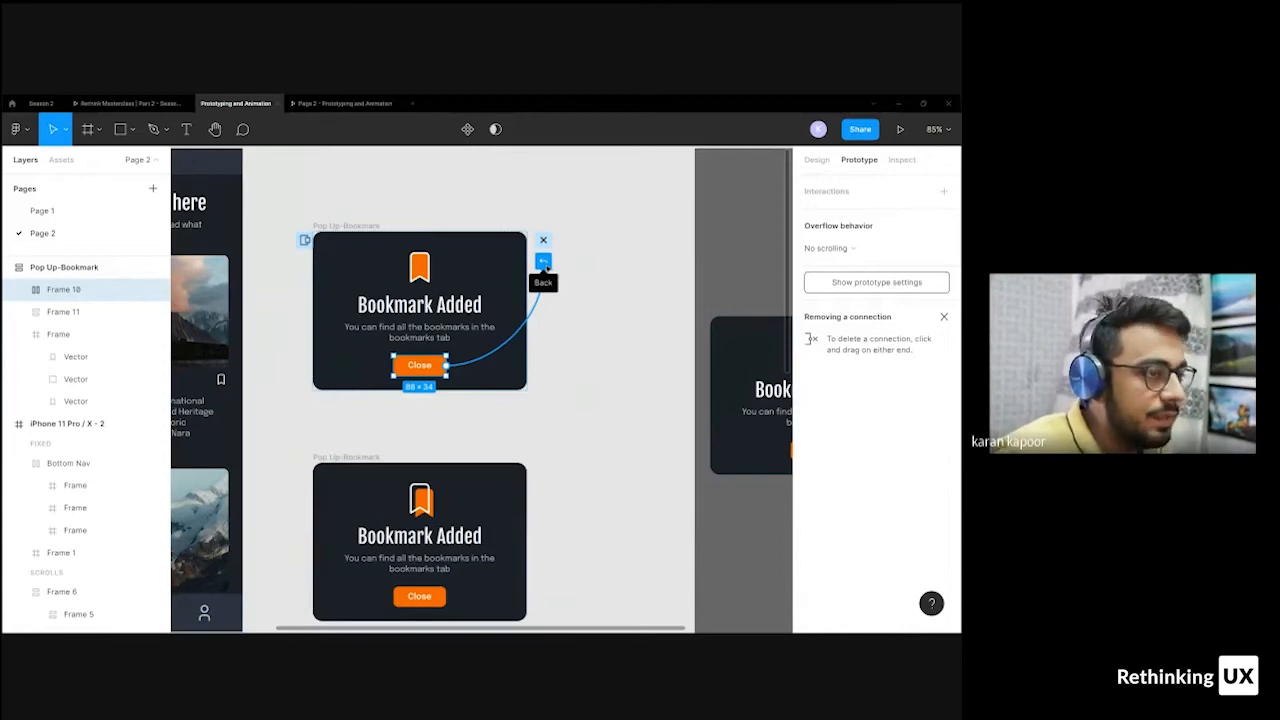
{"action": "mouse_move", "coordinate": [542, 276]}
{"action": "left_mouse_down"}
{"action": "mouse_move", "coordinate": [428, 369]}
{"action": "mouse_move", "coordinate": [515, 305]}
{"action": "mouse_move", "coordinate": [544, 263]}
{"action": "mouse_move", "coordinate": [515, 263]}
{"action": "mouse_move", "coordinate": [544, 245]}
{"action": "mouse_move", "coordinate": [455, 368]}
{"action": "mouse_move", "coordinate": [238, 385]}
{"action": "mouse_move", "coordinate": [640, 350]}
{"action": "mouse_move", "coordinate": [318, 325]}
{"action": "mouse_move", "coordinate": [235, 364]}
{"action": "mouse_move", "coordinate": [574, 323]}
{"action": "mouse_move", "coordinate": [543, 243]}
{"action": "mouse_move", "coordinate": [545, 264]}
{"action": "left_mouse_up"}
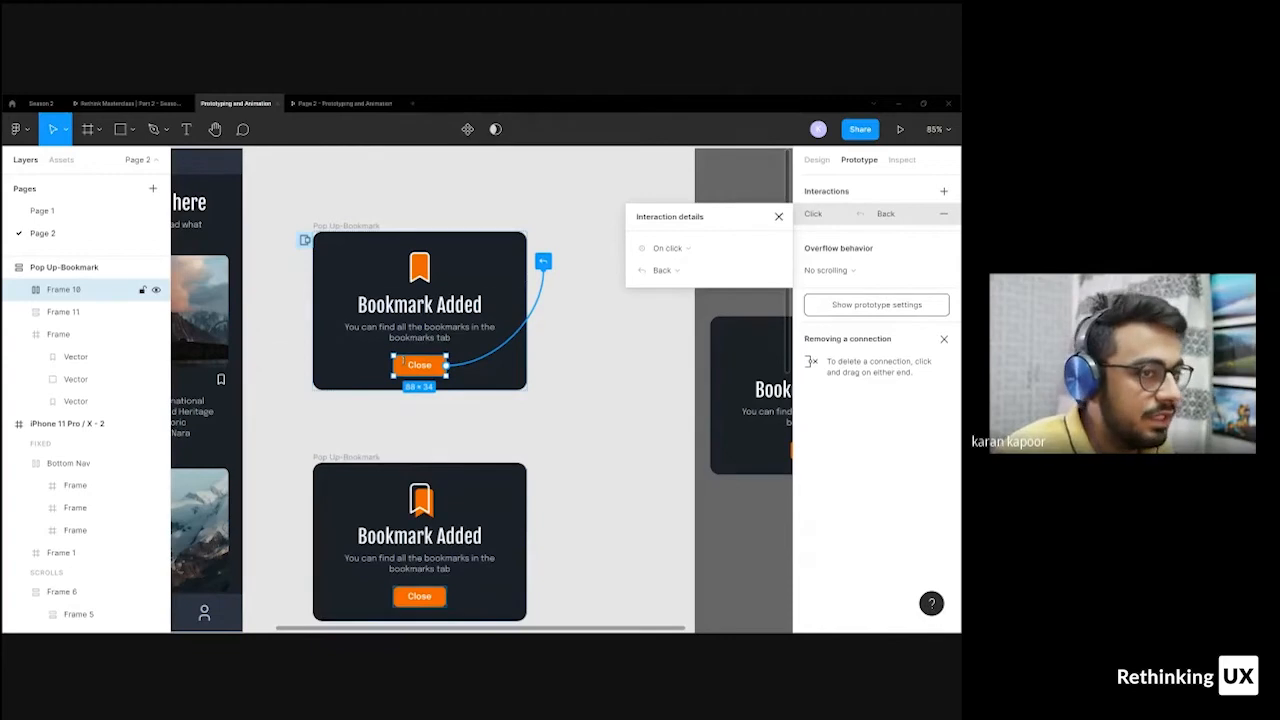
- Review the overlay settings of the "Site seeing in Japan" bookmark connection and the interaction of the upper pop-up's Close button
{"action": "left_click", "coordinate": [306, 240]}
{"action": "left_click", "coordinate": [223, 379]}
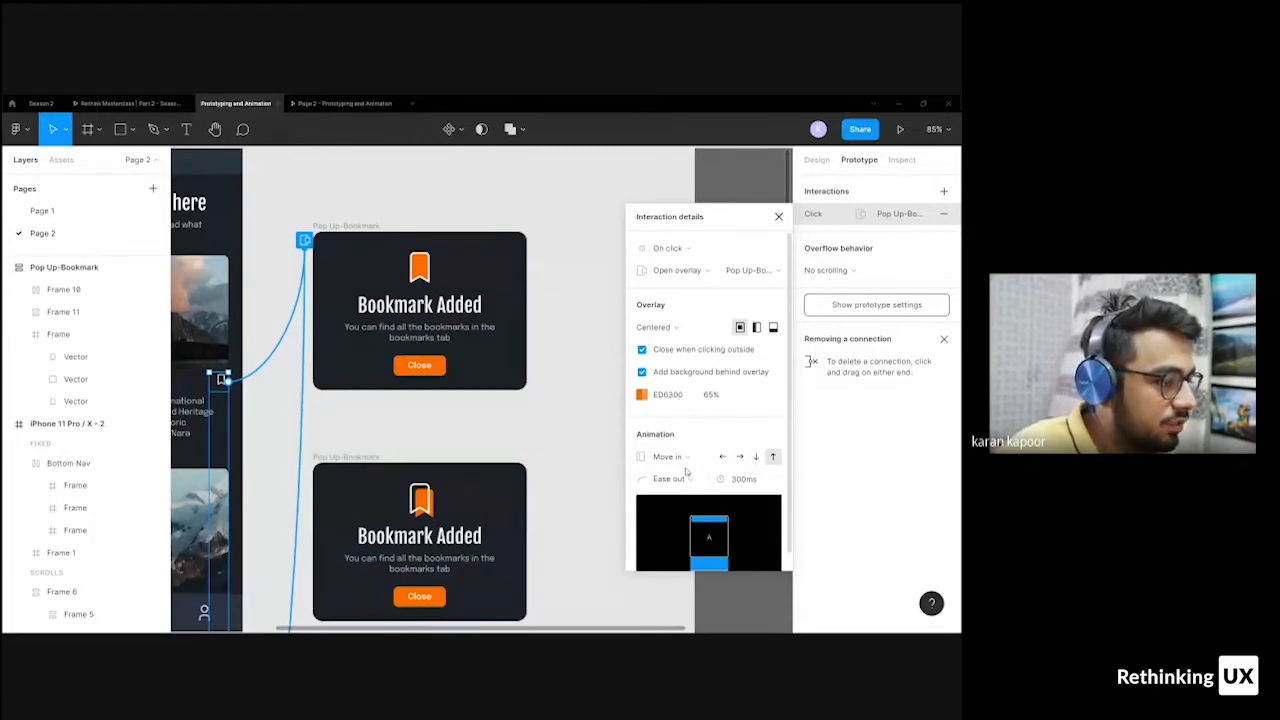
{"action": "left_click_drag", "start_coordinate": [446, 366], "coordinate": [543, 261]}
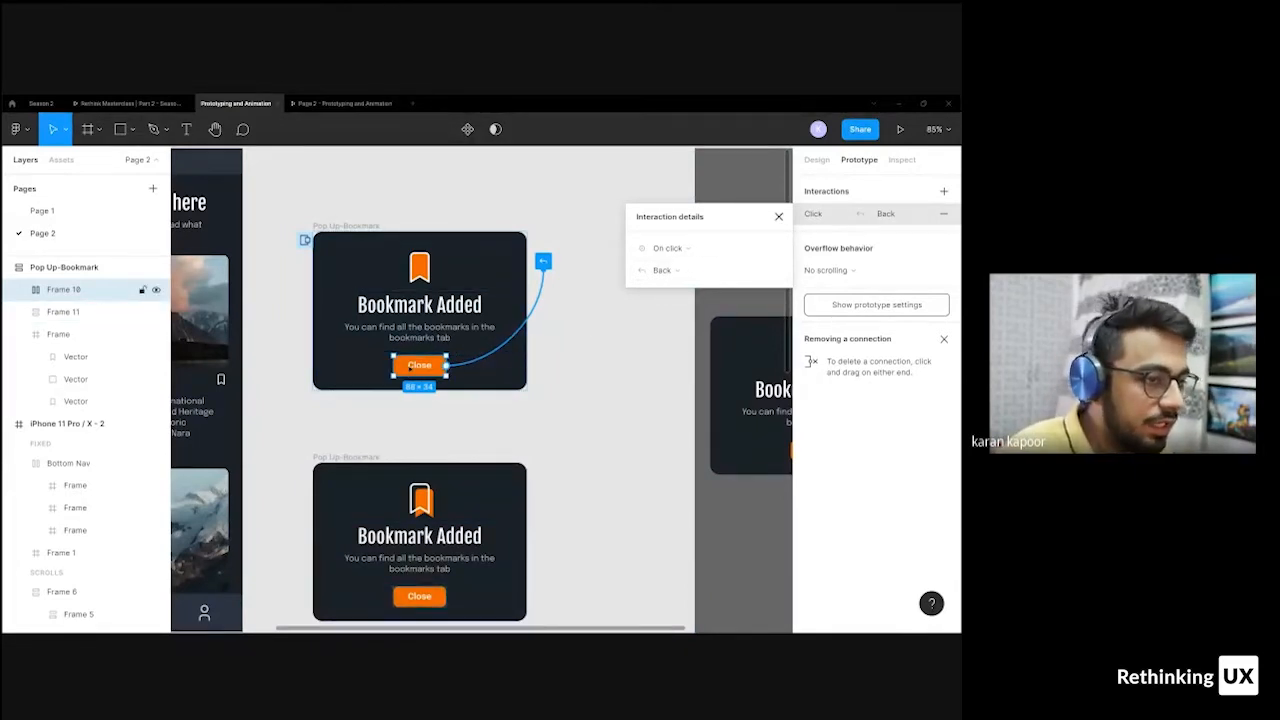
- Set the background opacity of the bookmark overlay connections to 40%
{"action": "left_click", "coordinate": [305, 241]}
{"action": "left_click", "coordinate": [306, 242]}
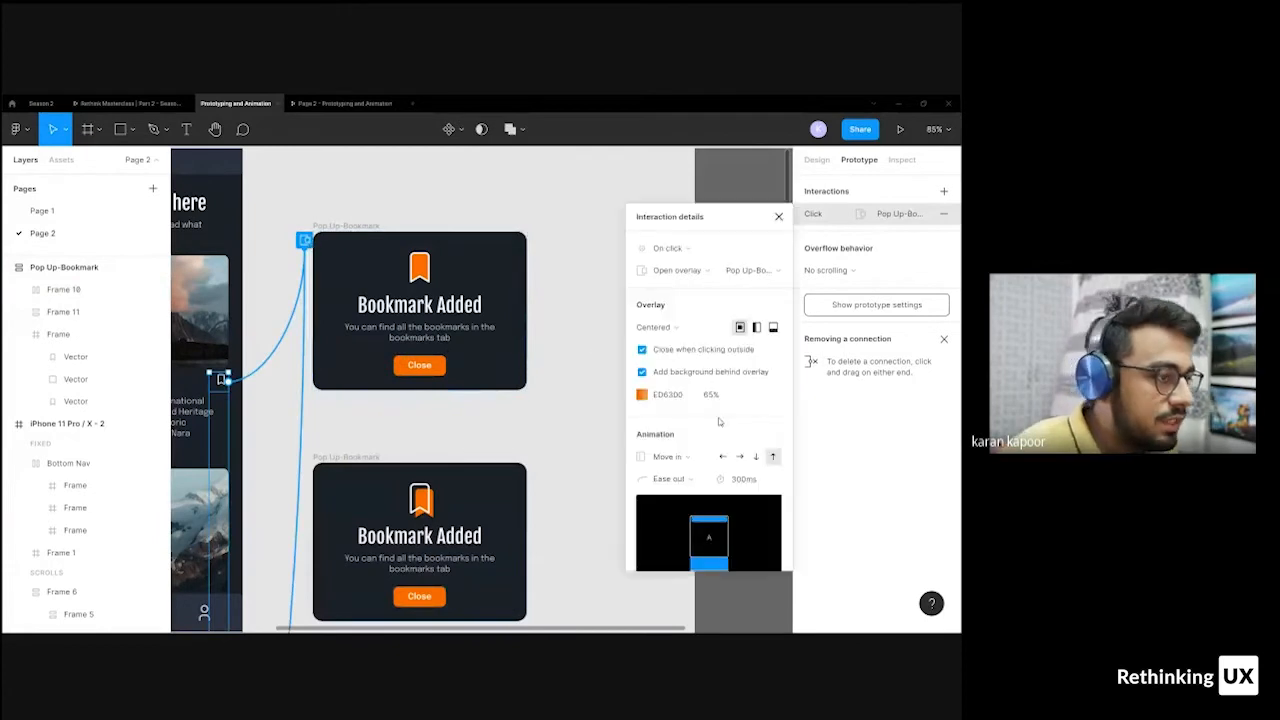
{"action": "left_click", "coordinate": [711, 398]}
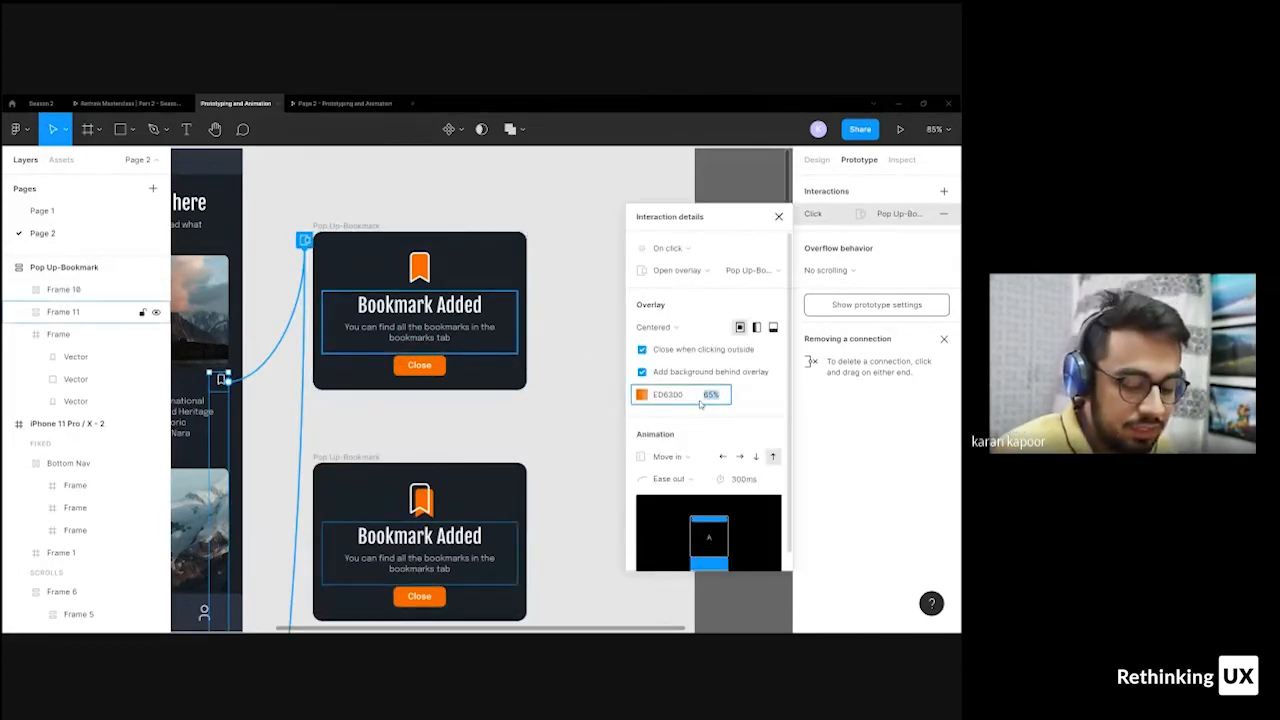
{"action": "type", "text": "40"}
{"action": "key", "text": "Return"}
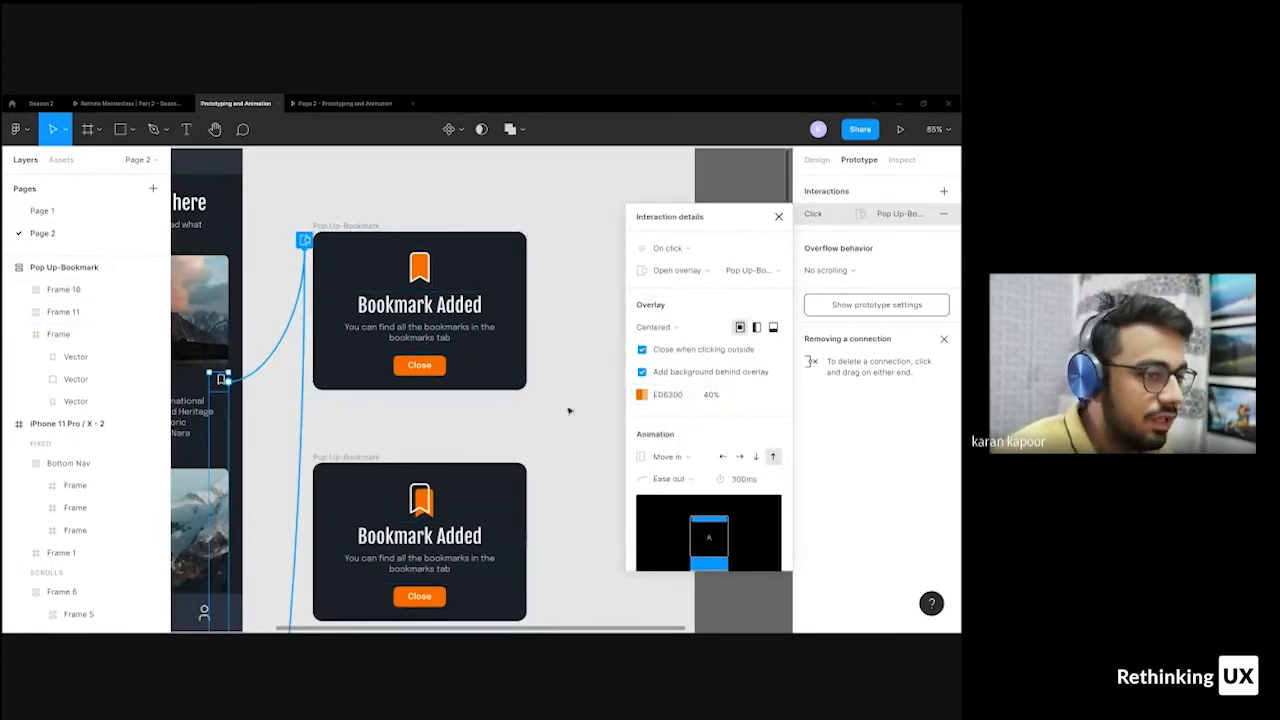
- Preview the prototype and open the pop-up from the "Site seeing in Japan" bookmark icon
{"action": "left_click", "coordinate": [569, 390]}
{"action": "key", "text": "ctrl+alt+Return"}
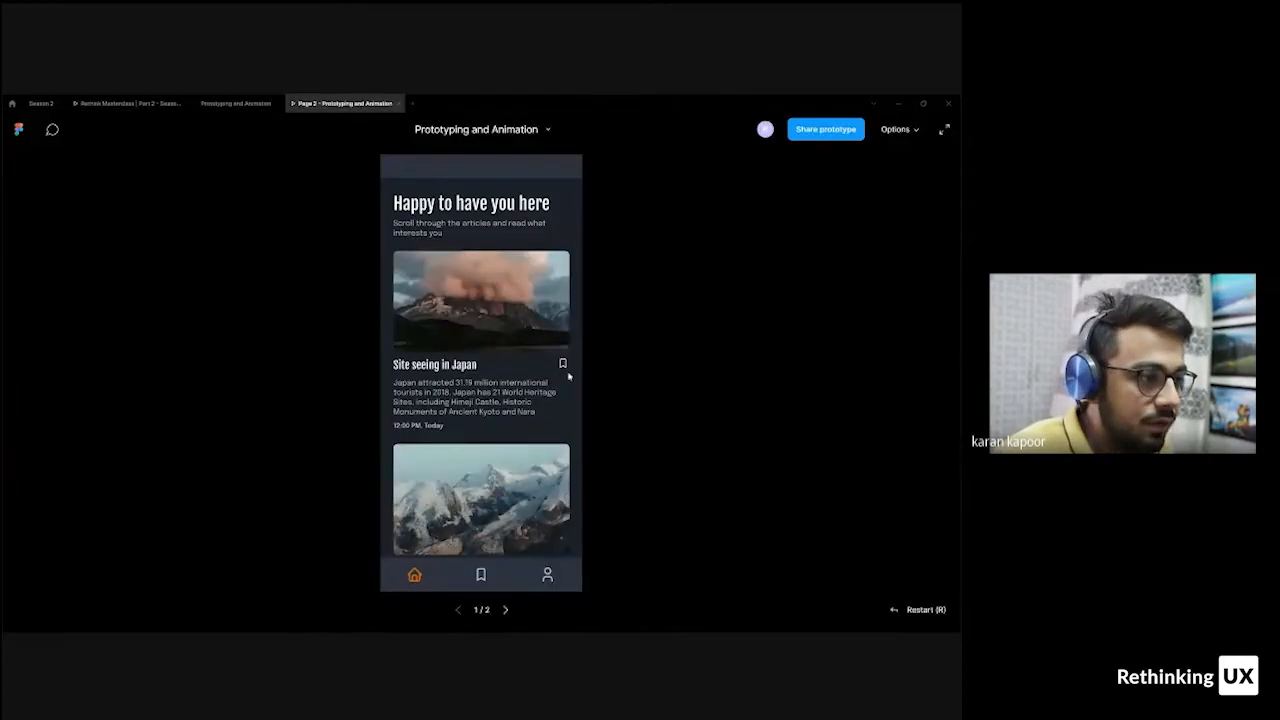
{"action": "left_click", "coordinate": [563, 366]}
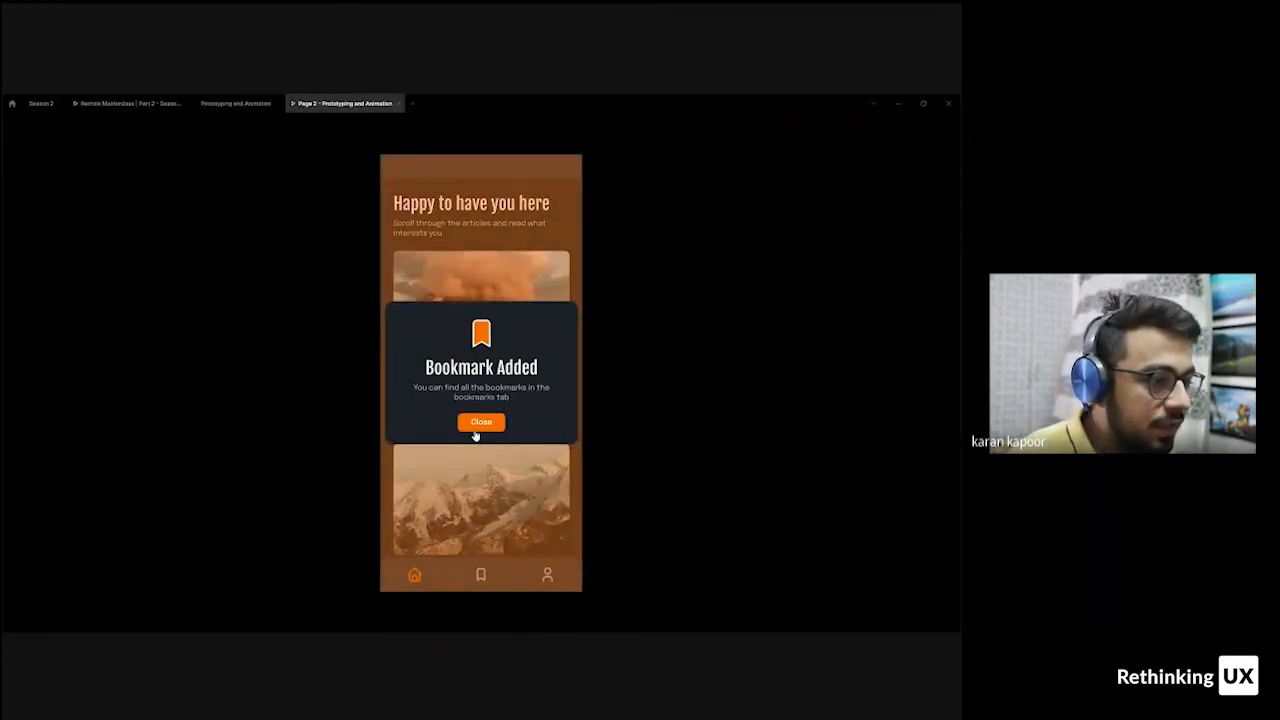
- Set the interaction of the upper pop-up's Close button to Close overlay
{"action": "left_click", "coordinate": [216, 106]}
{"action": "left_click_drag", "start_coordinate": [532, 317], "coordinate": [543, 260]}
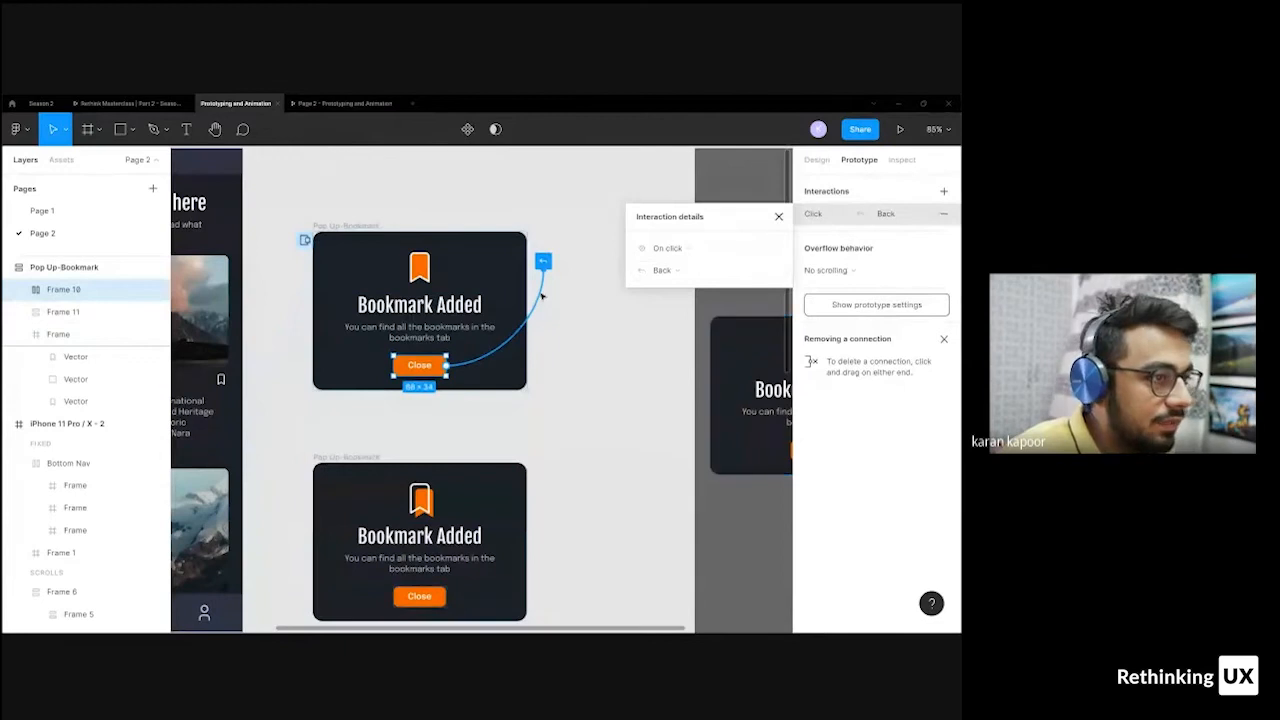
{"action": "left_click", "coordinate": [543, 261]}
- Test the Close button in the prototype preview, reopening the pop-up from the "Site seeing in Japan" bookmark icon and dismissing it
{"action": "left_click", "coordinate": [322, 105]}
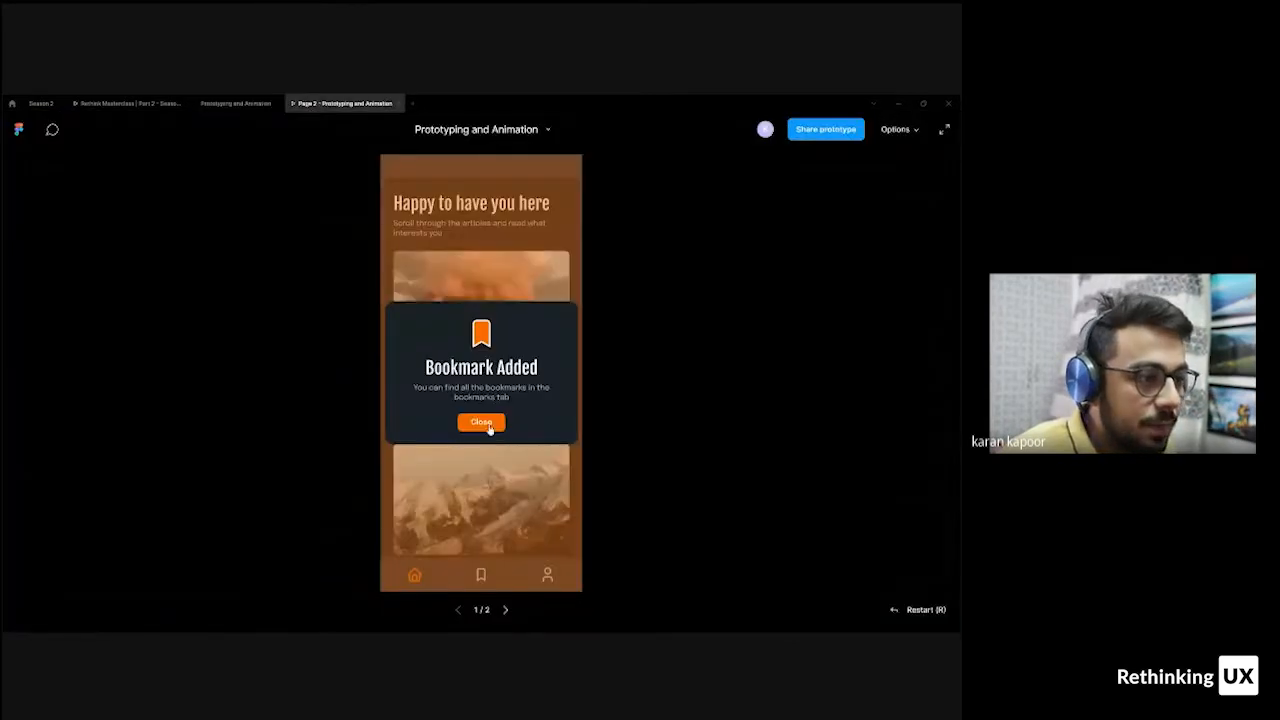
{"action": "left_click", "coordinate": [484, 424]}
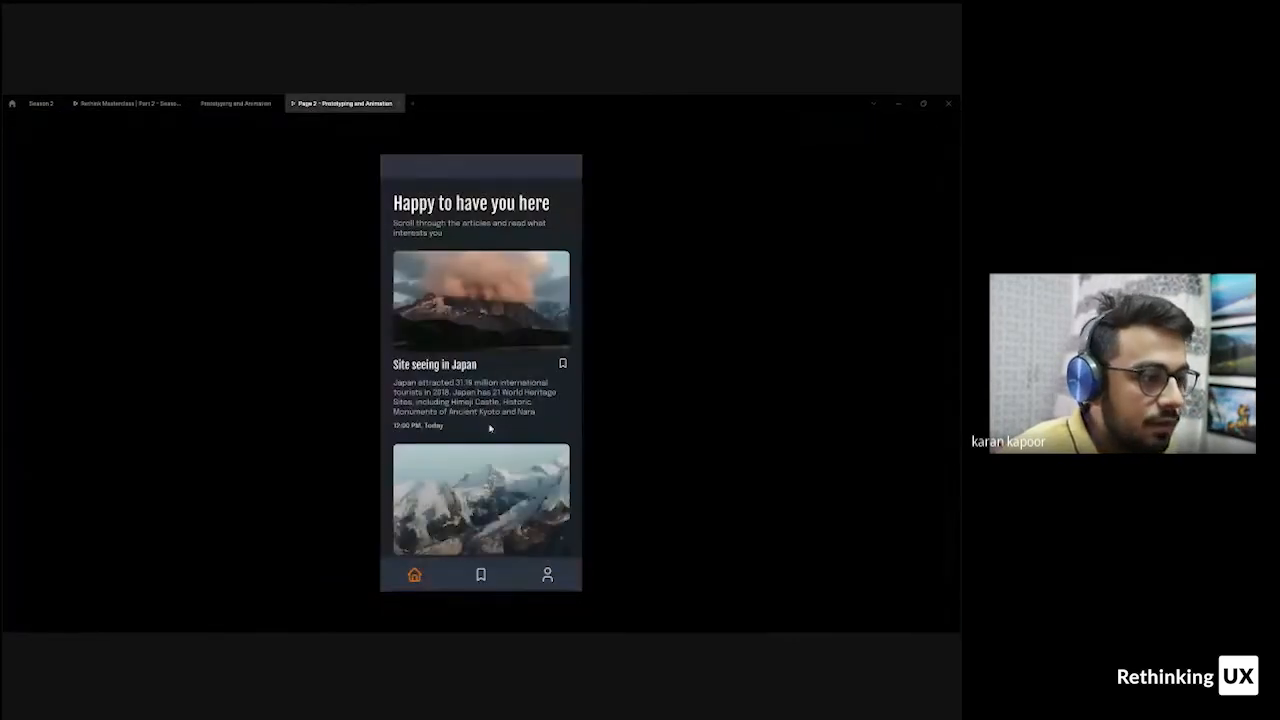
{"action": "left_click", "coordinate": [562, 368]}
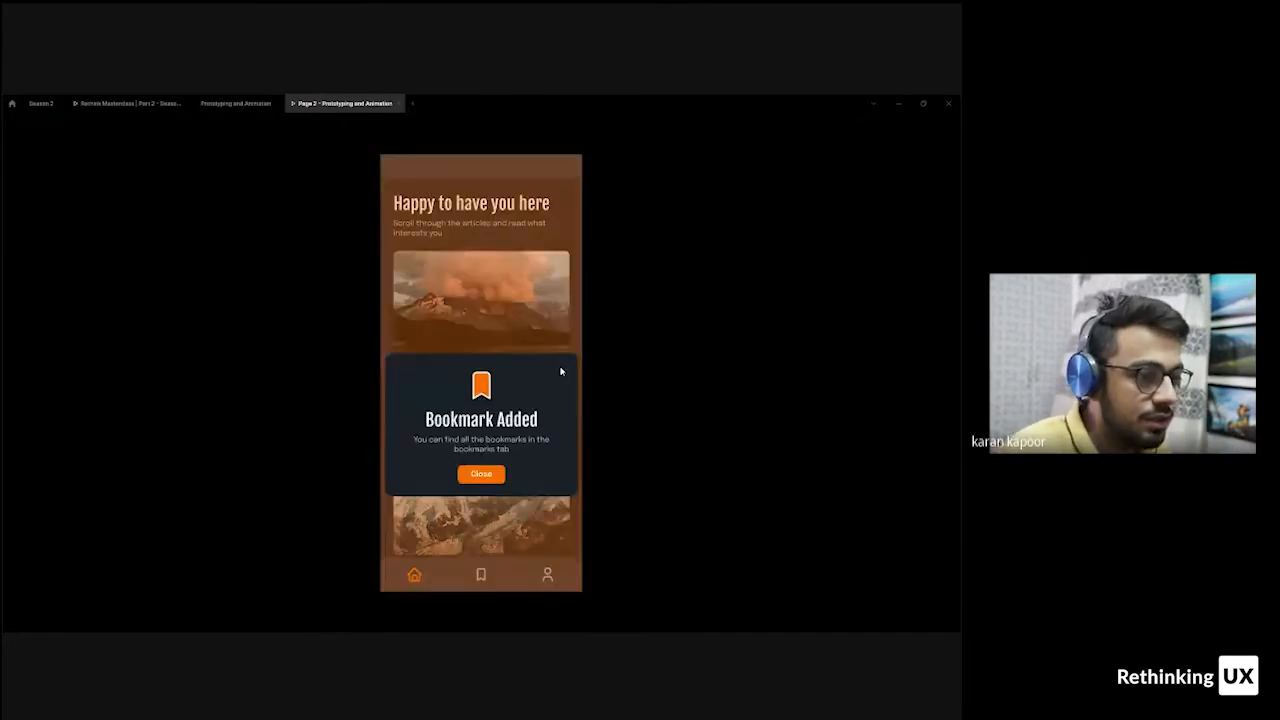
{"action": "left_click", "coordinate": [488, 424]}
{"action": "left_click", "coordinate": [565, 364]}
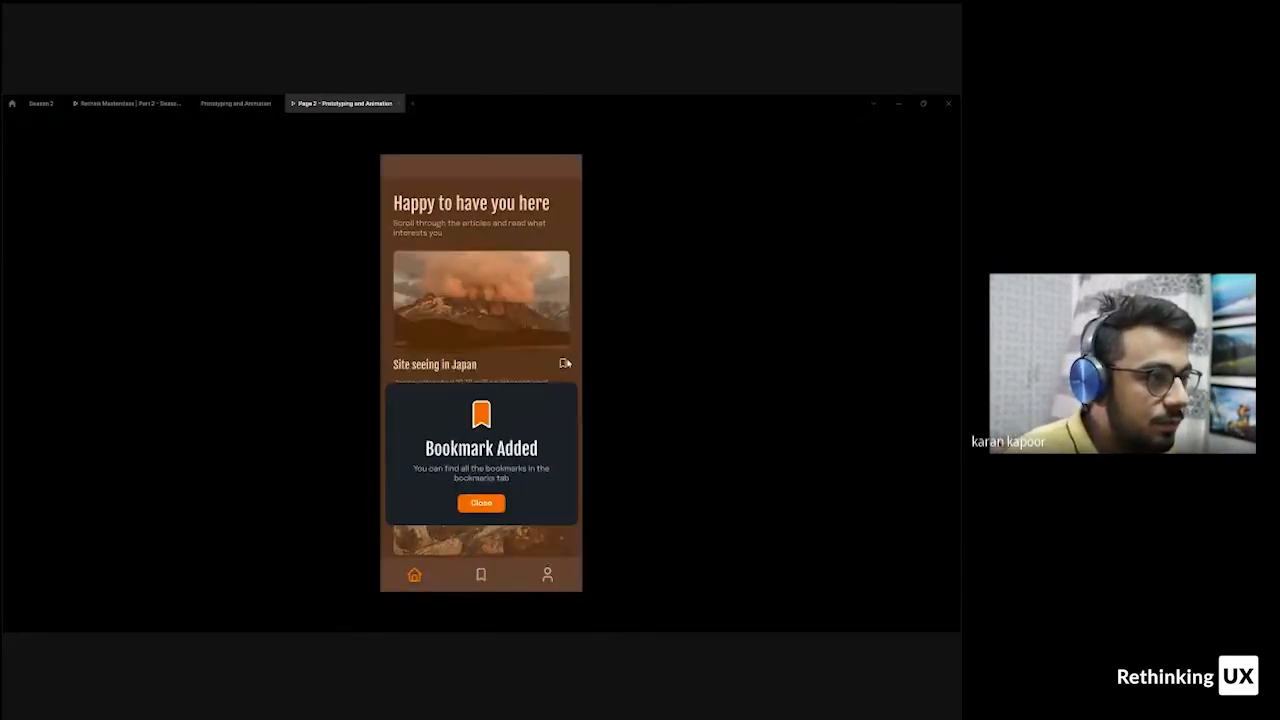
{"action": "left_click", "coordinate": [538, 287]}
- Inspect the interaction details of the home screen's Bottom Nav connection to the Bookmarks screen
{"action": "left_click", "coordinate": [236, 103]}
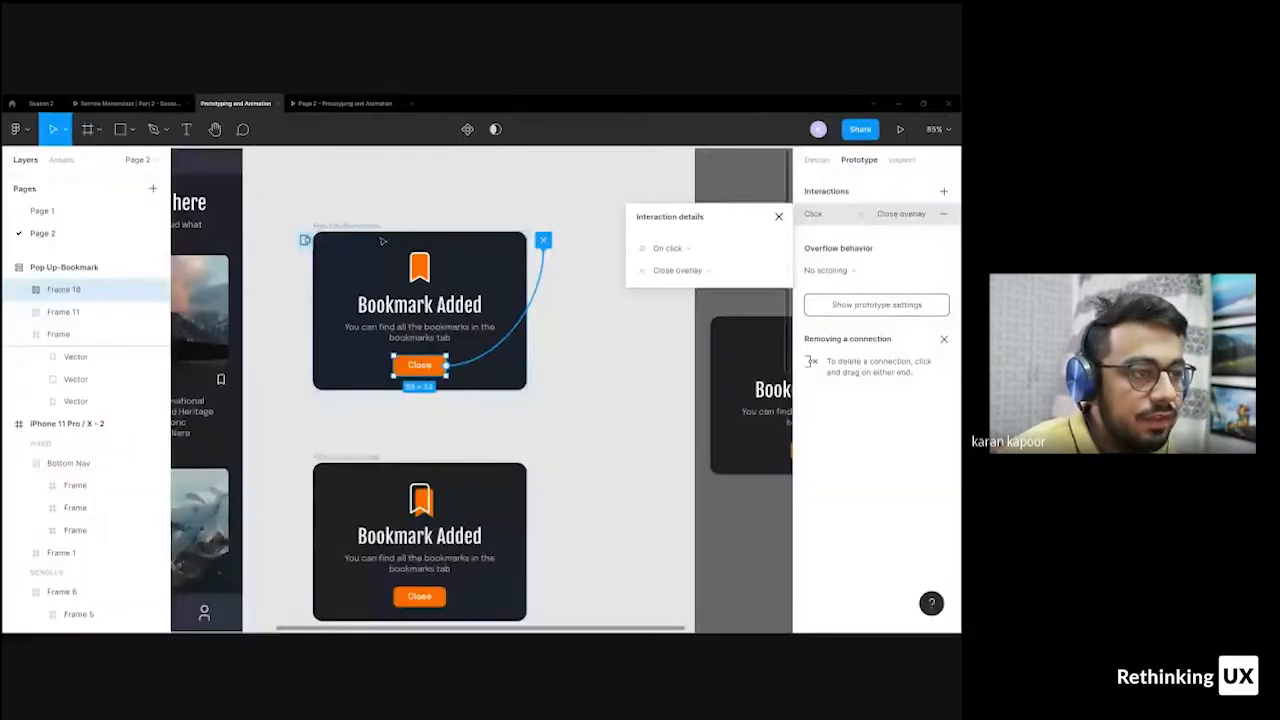
{"action": "scroll", "coordinate": [470, 300], "scroll_direction": "down", "scroll_amount": 3}
{"action": "scroll", "coordinate": [395, 500], "scroll_direction": "down", "scroll_amount": 3}
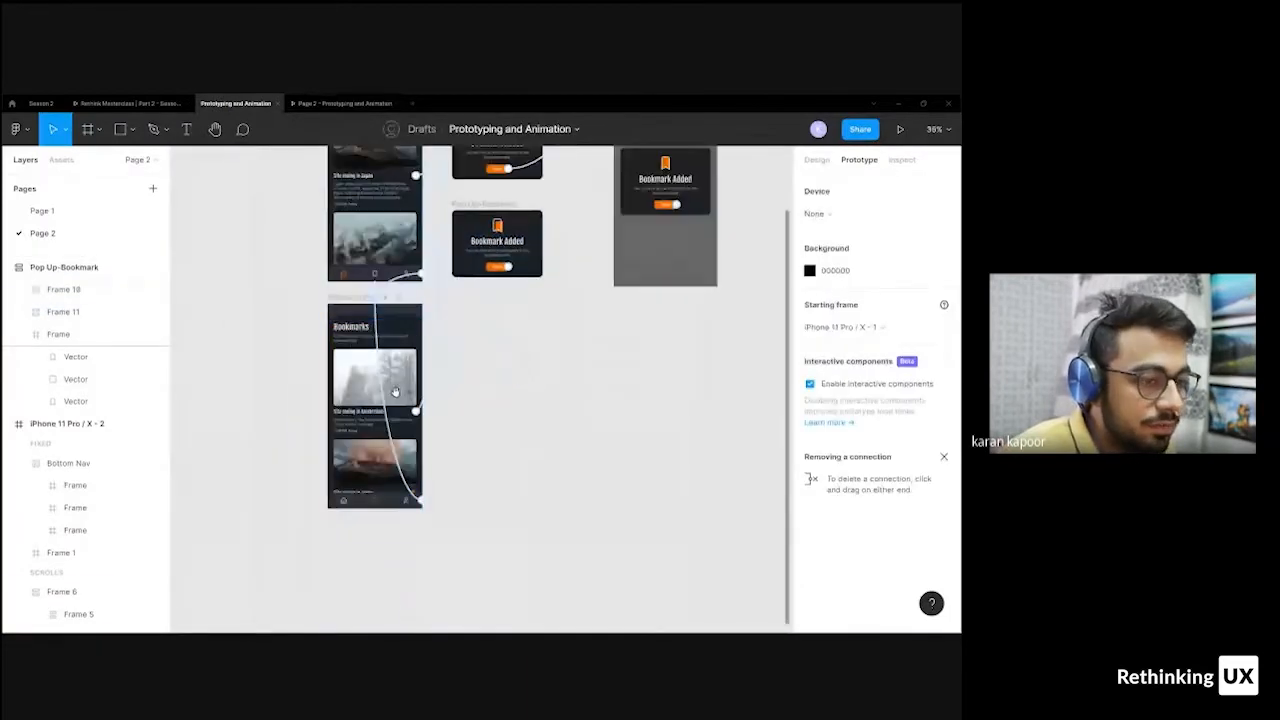
{"action": "left_click", "coordinate": [380, 276]}
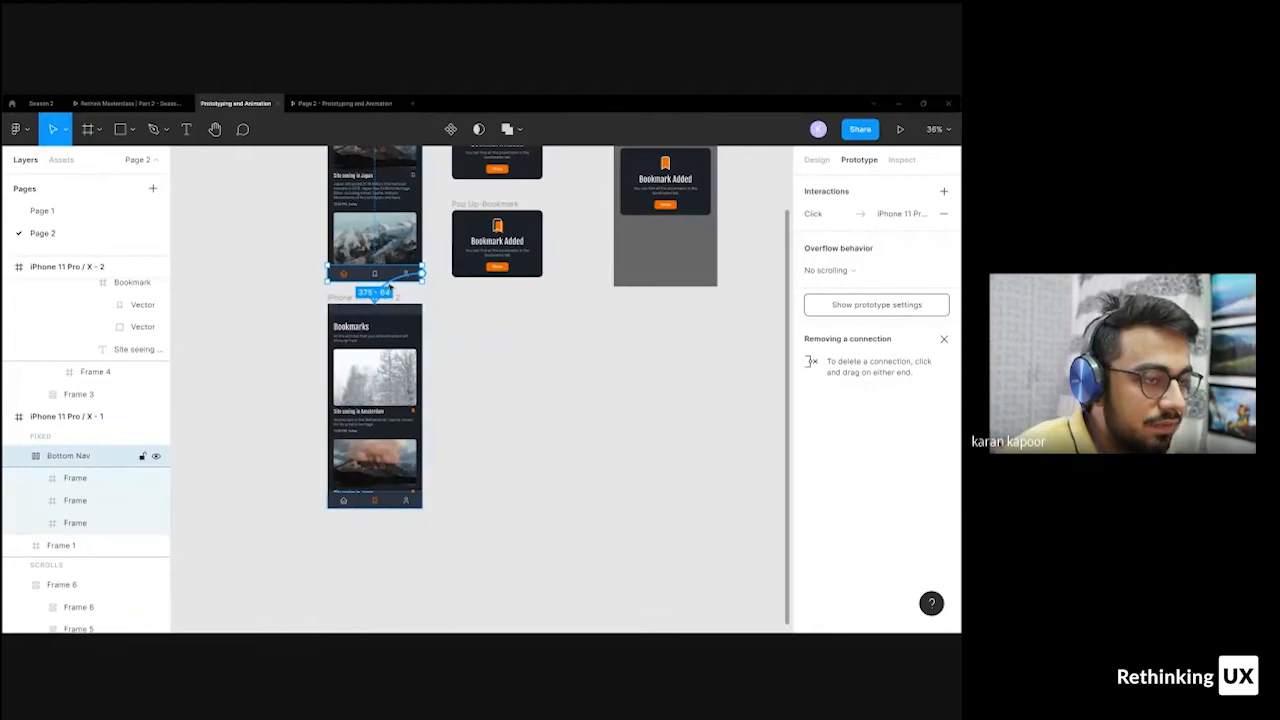
{"action": "left_click", "coordinate": [386, 283]}
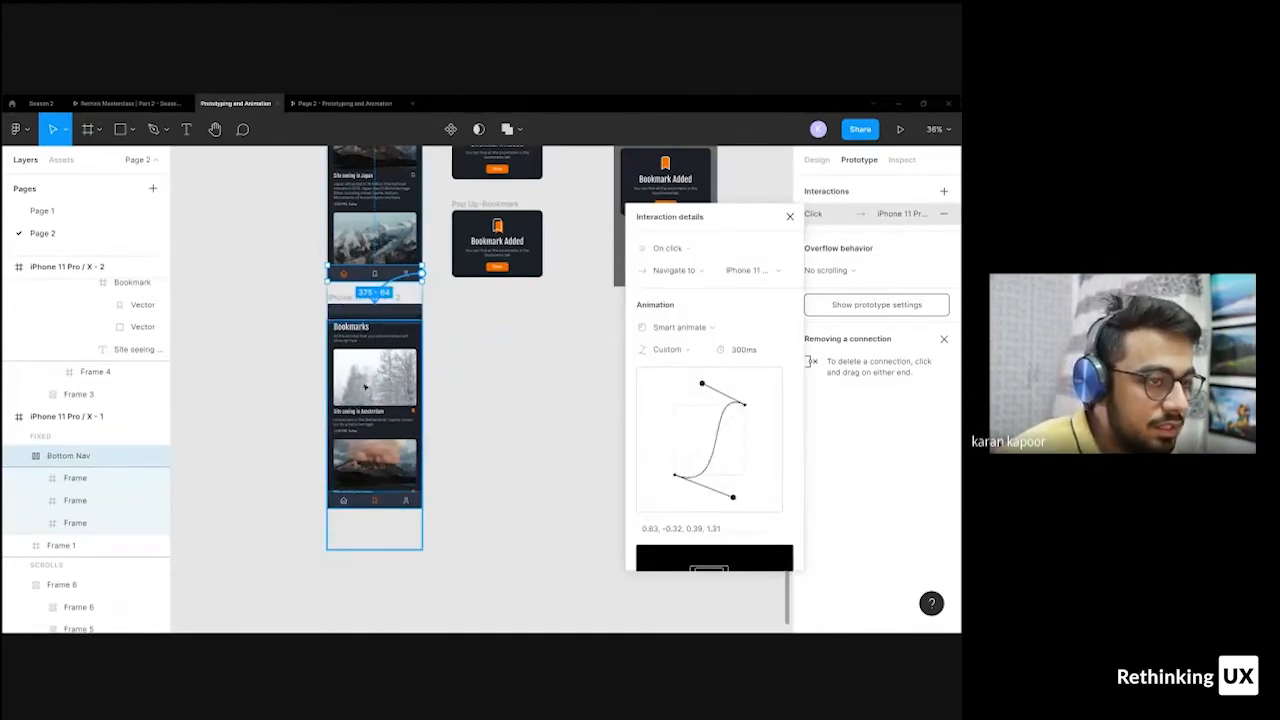
{"action": "scroll", "coordinate": [368, 330], "scroll_direction": "up", "scroll_amount": 3}
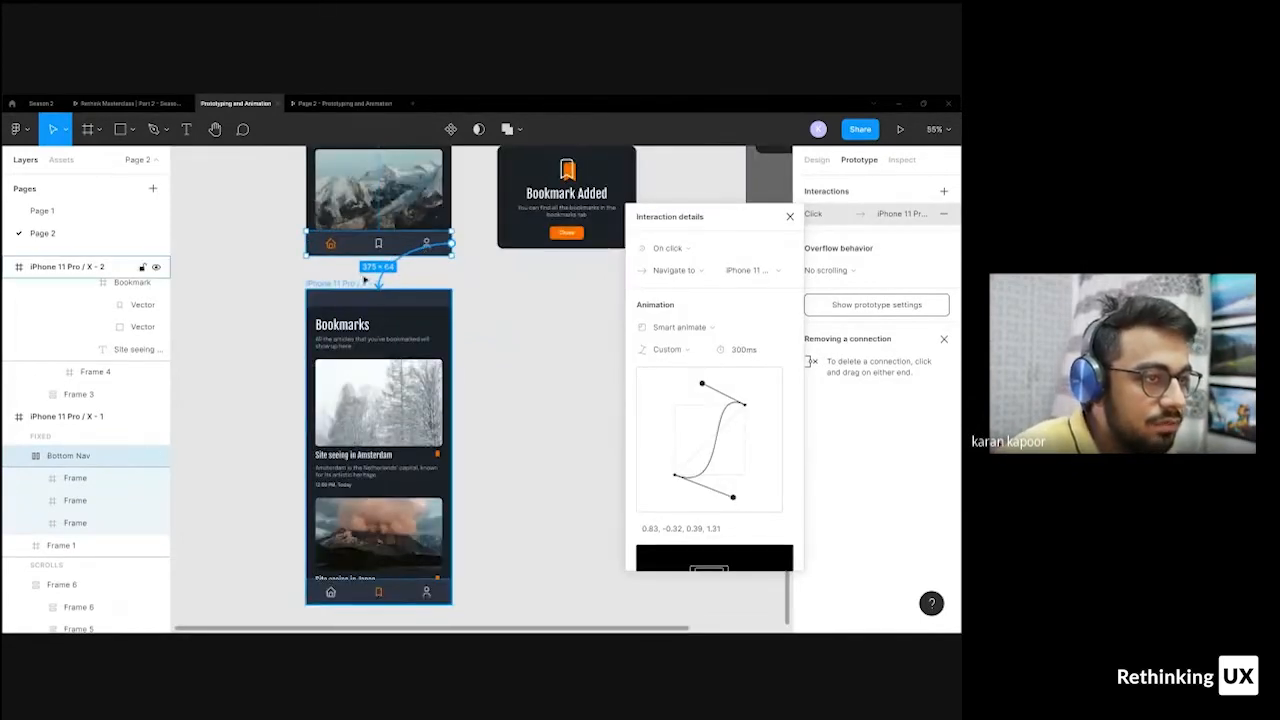
{"action": "right_click", "coordinate": [362, 510]}
- In the preview, go to the Bookmarks screen and test opening and closing the pop-up from the "Site seeing in Amsterdam" bookmark icon
{"action": "left_click", "coordinate": [237, 108]}
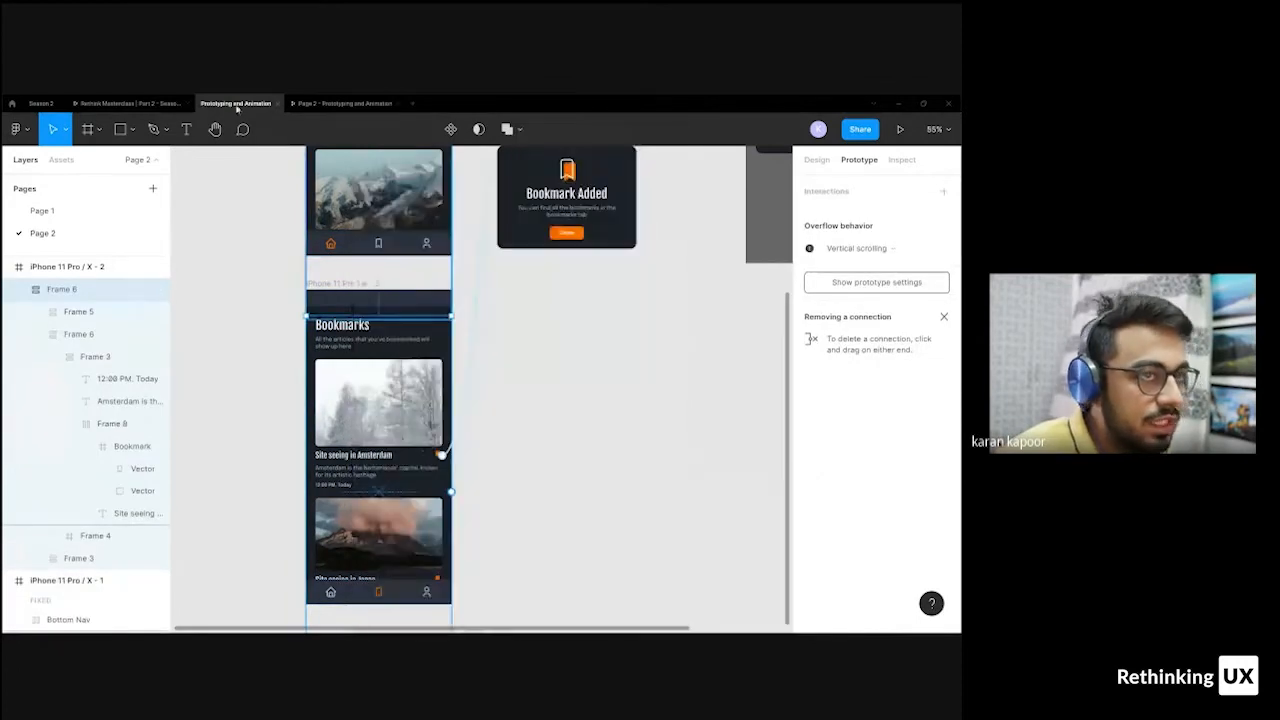
{"action": "left_click", "coordinate": [346, 106]}
{"action": "left_click", "coordinate": [463, 578]}
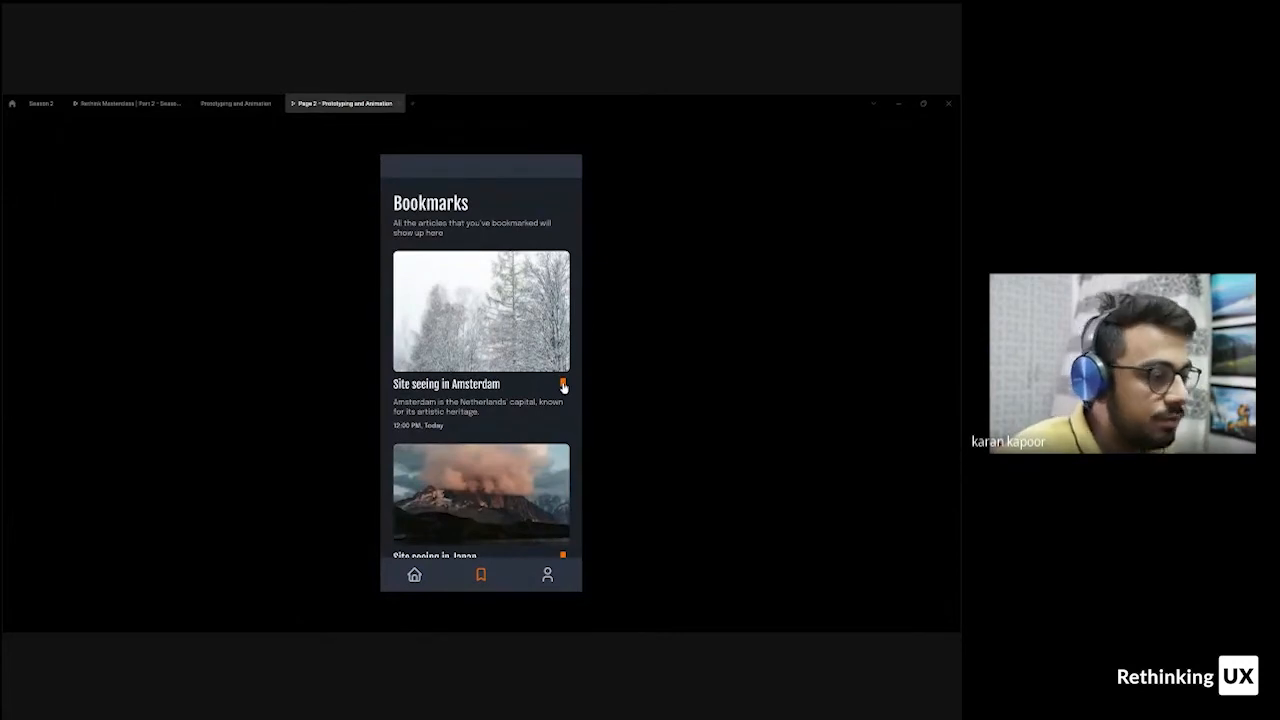
{"action": "left_click", "coordinate": [563, 385]}
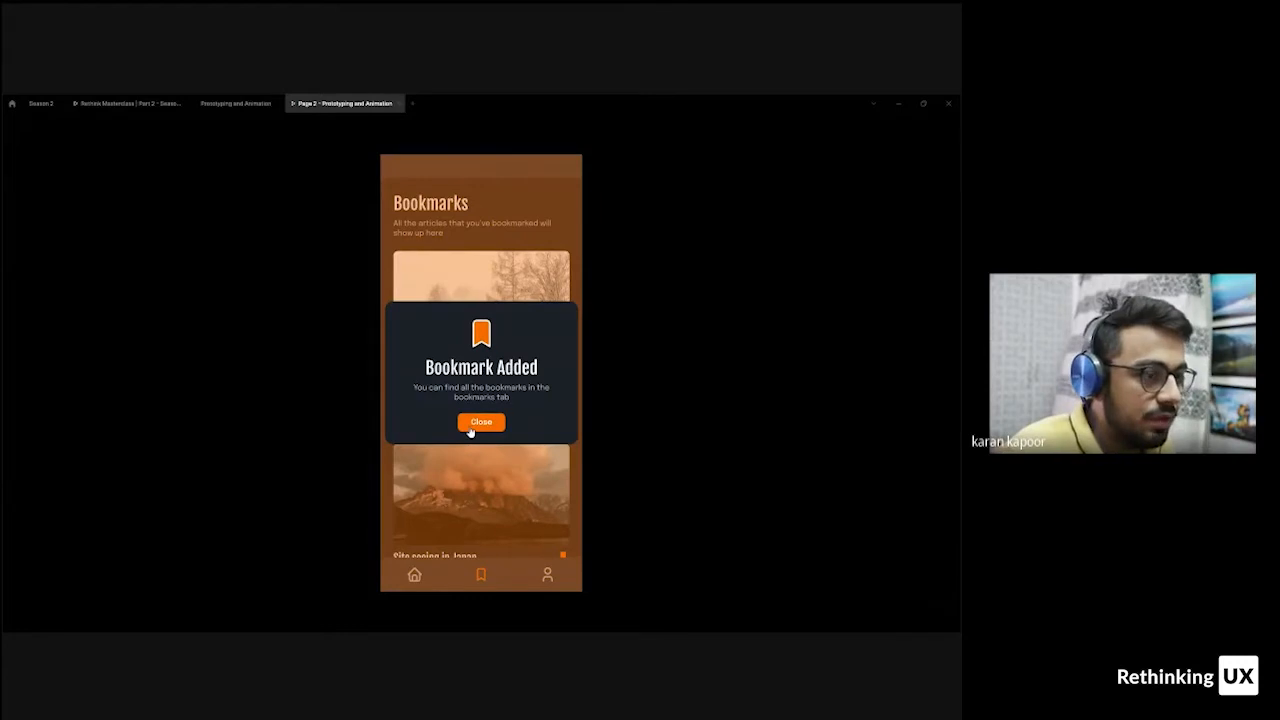
{"action": "left_click", "coordinate": [481, 422]}
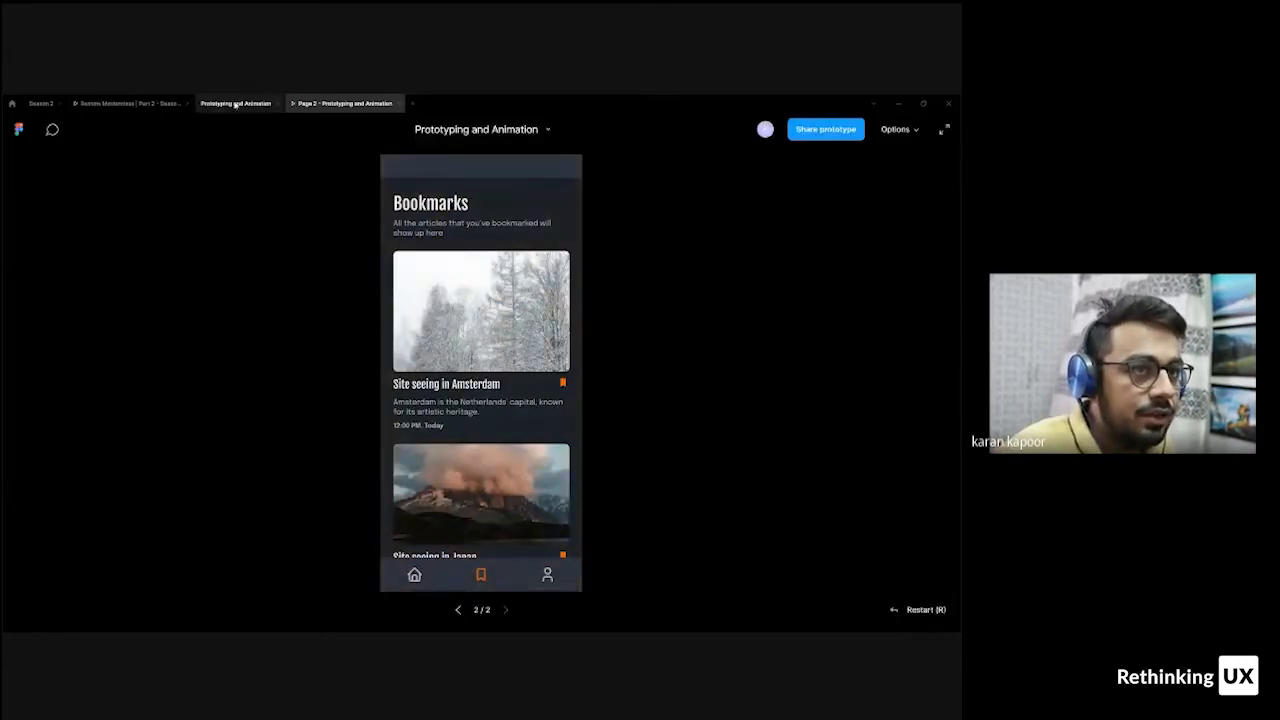
- Review the overlay settings of the bookmark icons' connections to the upper pop-up and consult the Prototyping slide about pop-up overlays
{"action": "left_click", "coordinate": [234, 104]}
{"action": "left_click_drag", "start_coordinate": [517, 261], "coordinate": [546, 466]}
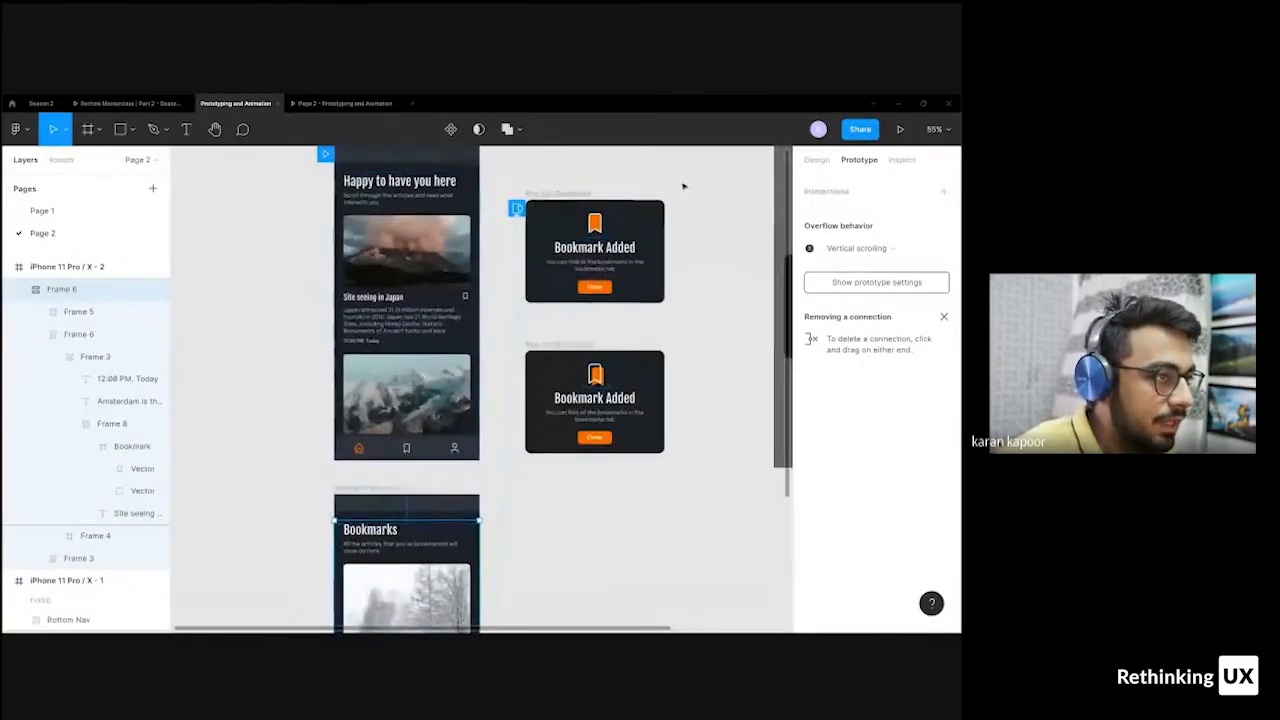
{"action": "left_click_drag", "start_coordinate": [681, 181], "coordinate": [509, 321]}
{"action": "left_click", "coordinate": [537, 163]}
{"action": "left_click_drag", "start_coordinate": [550, 179], "coordinate": [523, 217]}
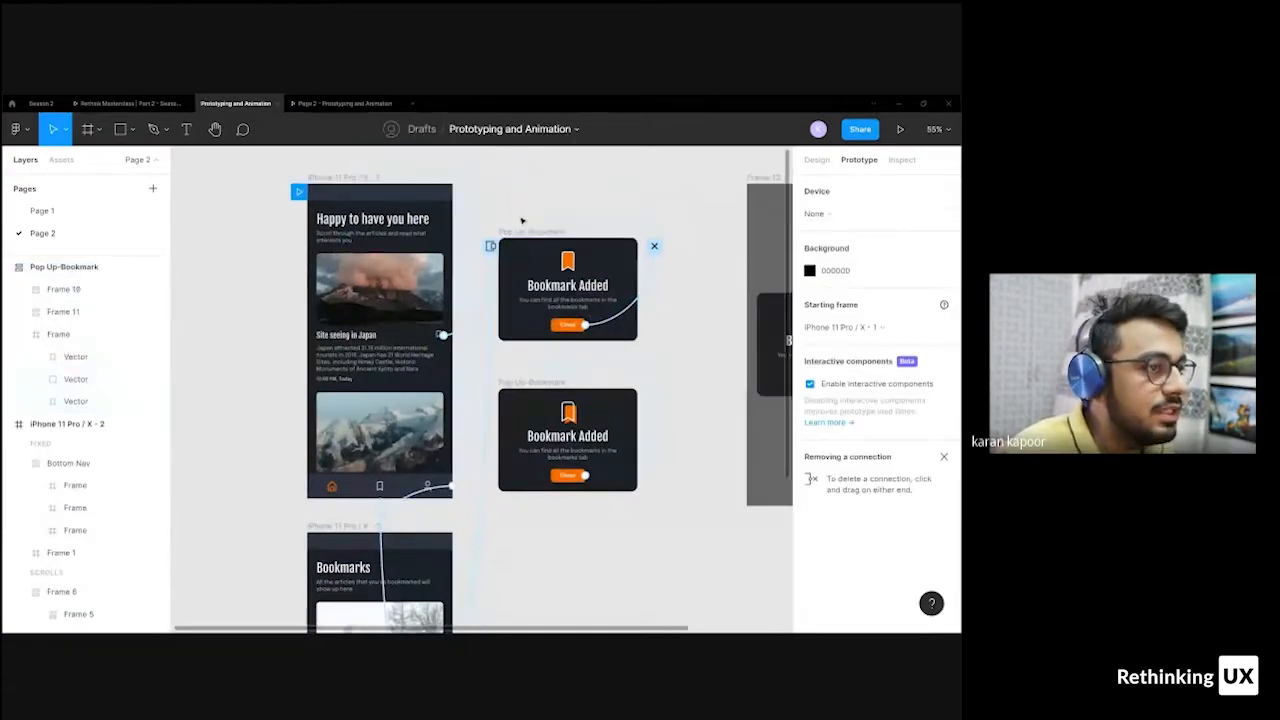
{"action": "left_click", "coordinate": [527, 231]}
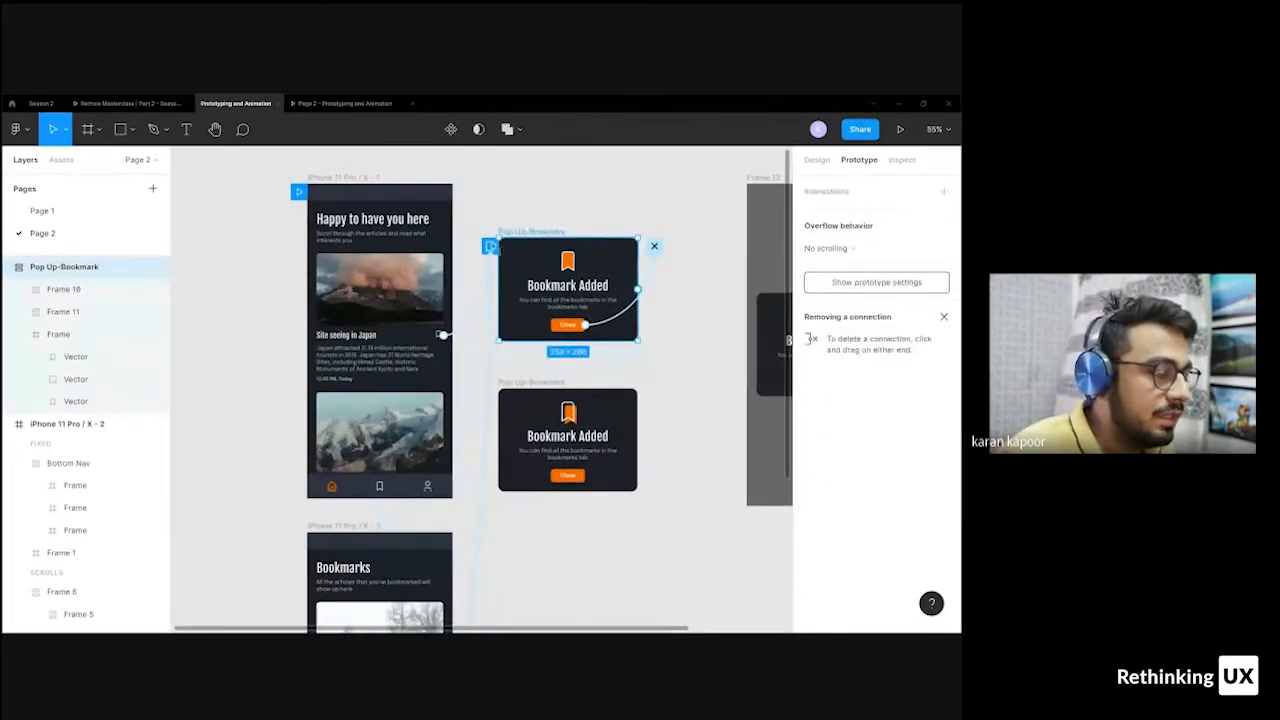
{"action": "left_click", "coordinate": [490, 246]}
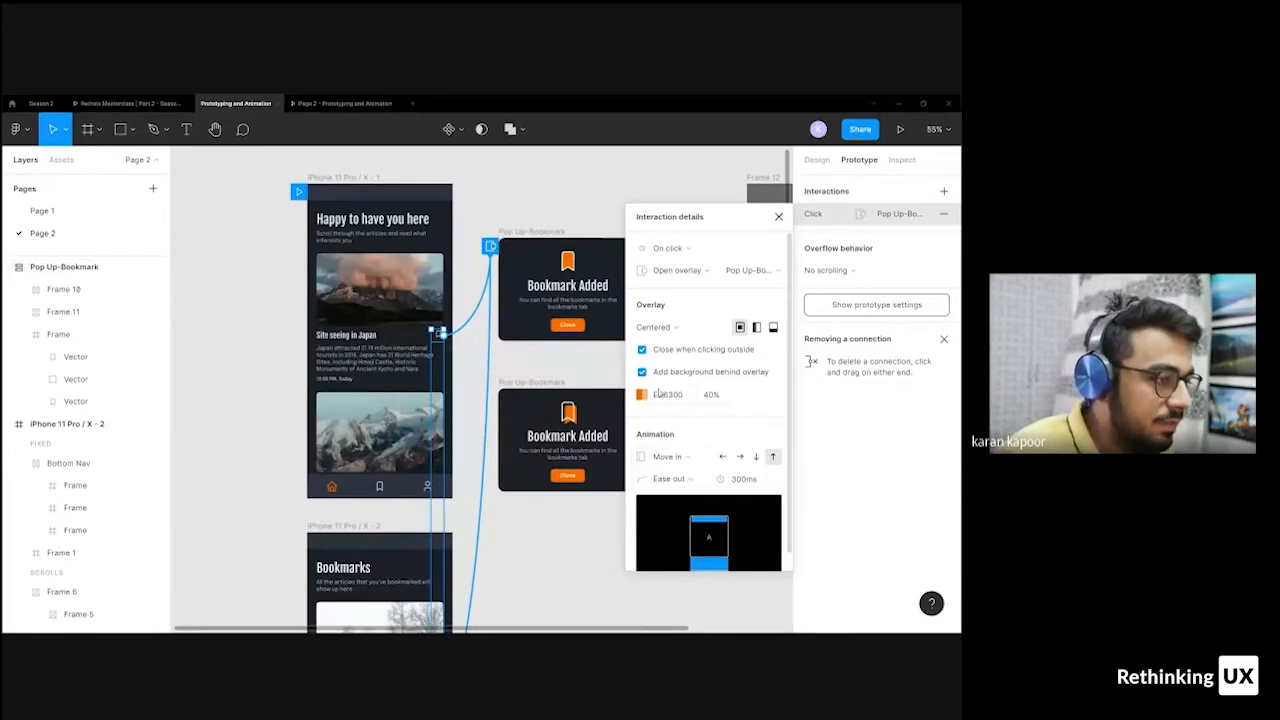
{"action": "left_click", "coordinate": [548, 213]}
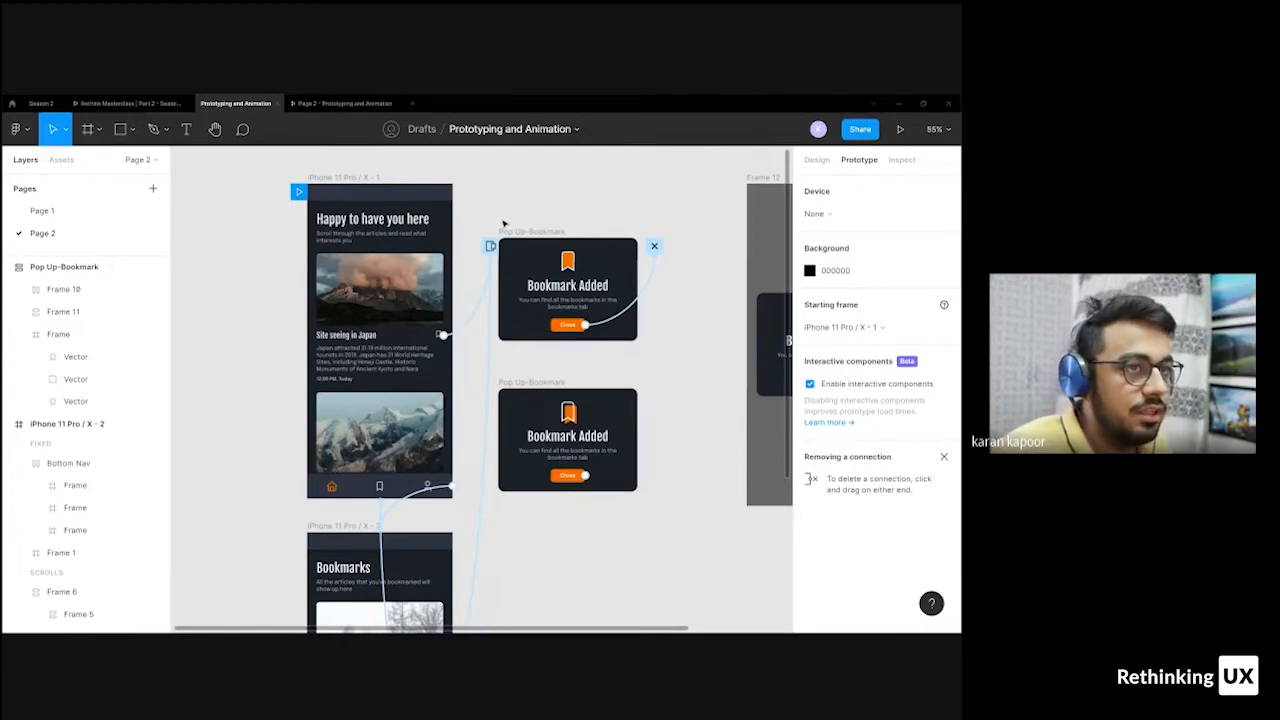
{"action": "left_click", "coordinate": [135, 103]}
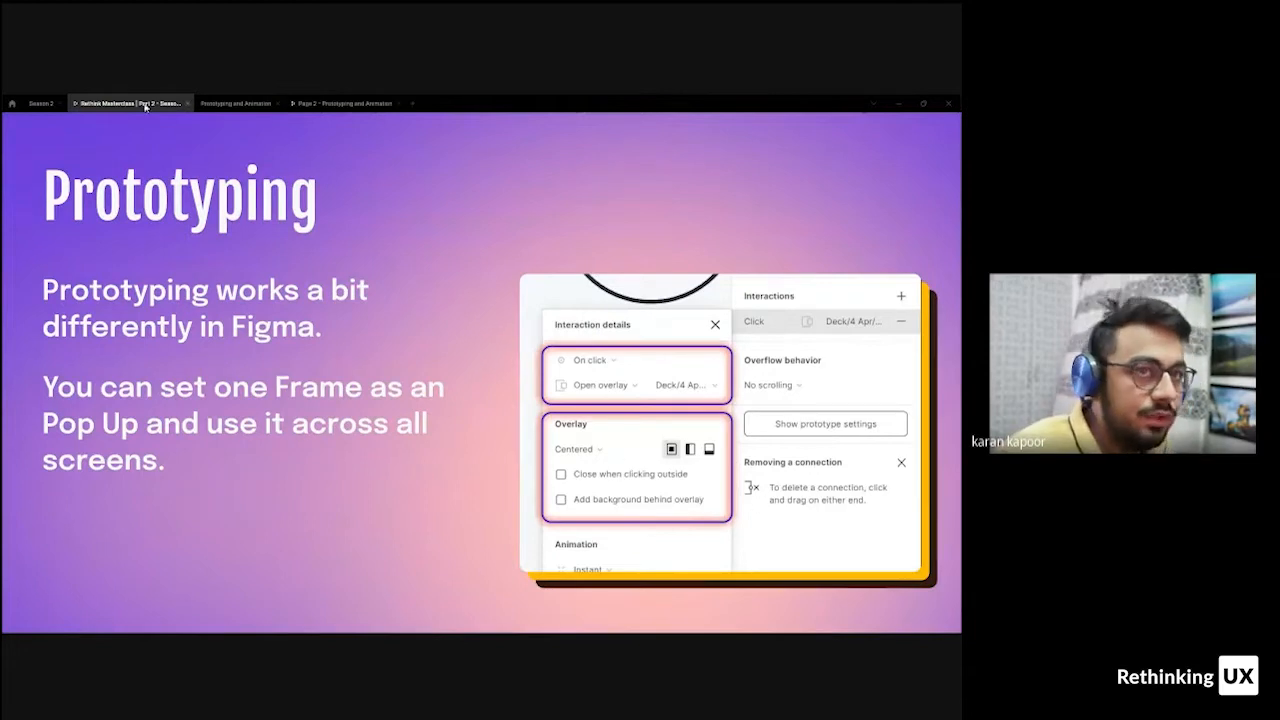
{"action": "left_click", "coordinate": [236, 103]}
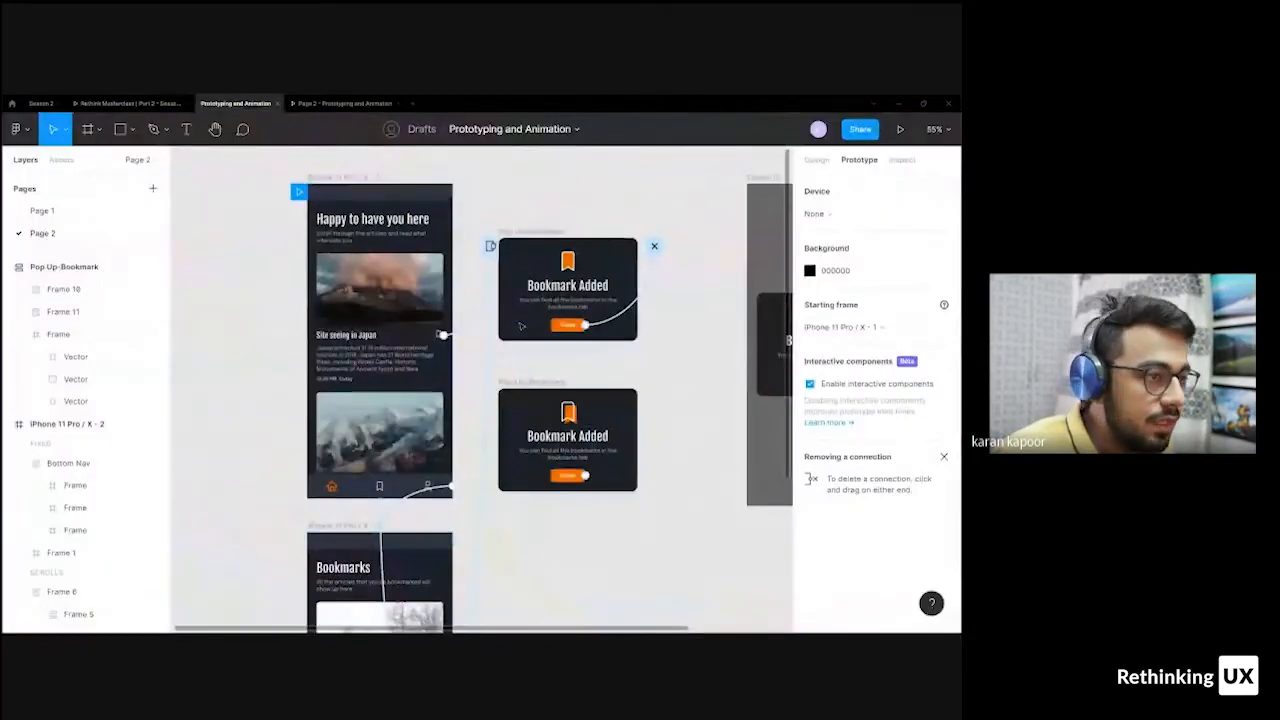
- Set the overlay position of the bookmark icons' pop-up connections to Bottom center
{"action": "left_click_drag", "start_coordinate": [441, 334], "coordinate": [530, 276]}
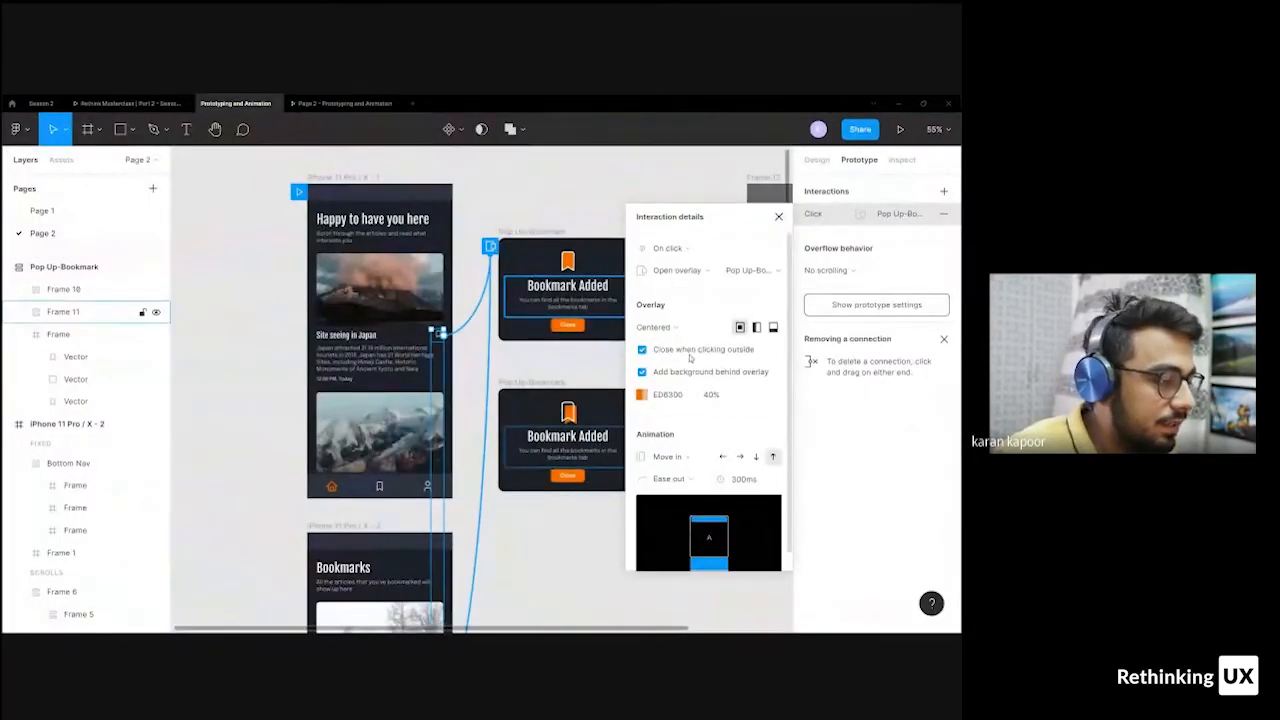
{"action": "left_click", "coordinate": [685, 329]}
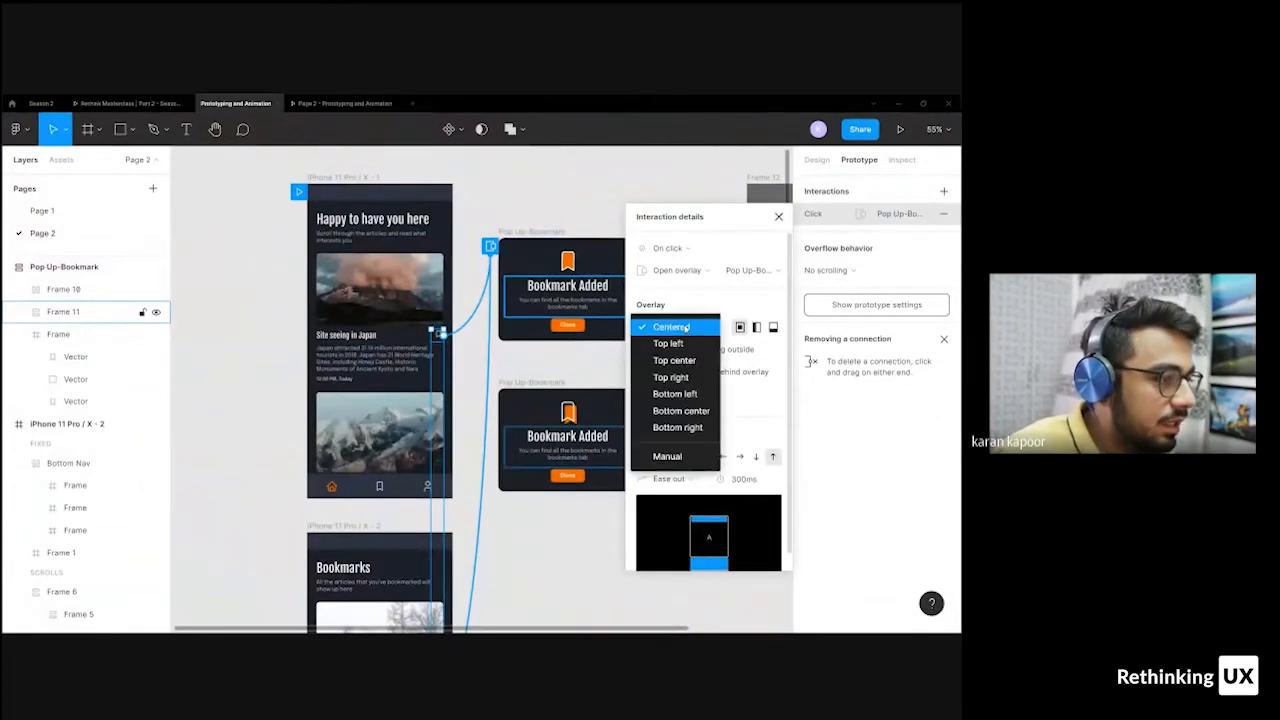
{"action": "left_click", "coordinate": [681, 410]}
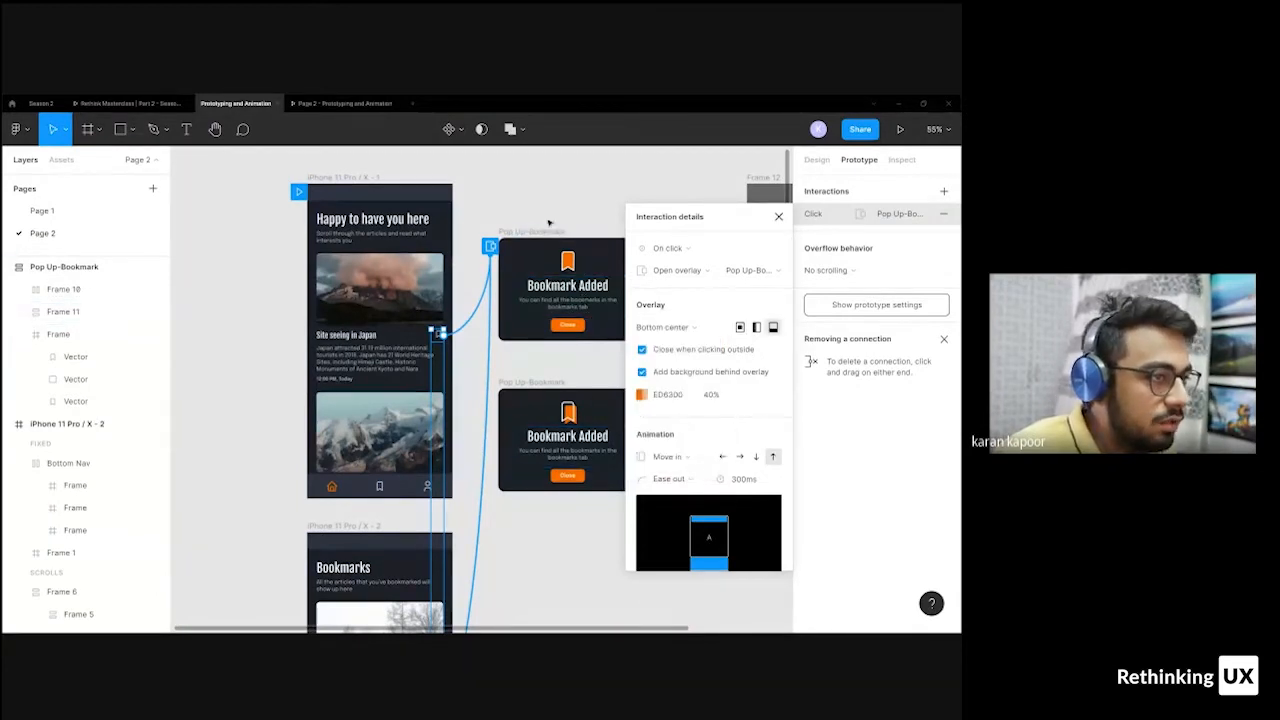
- Set the overlay position of the Japan bookmark icon's pop-up connection to Manual and place the pop-up over the first article's image
{"action": "left_click", "coordinate": [687, 330]}
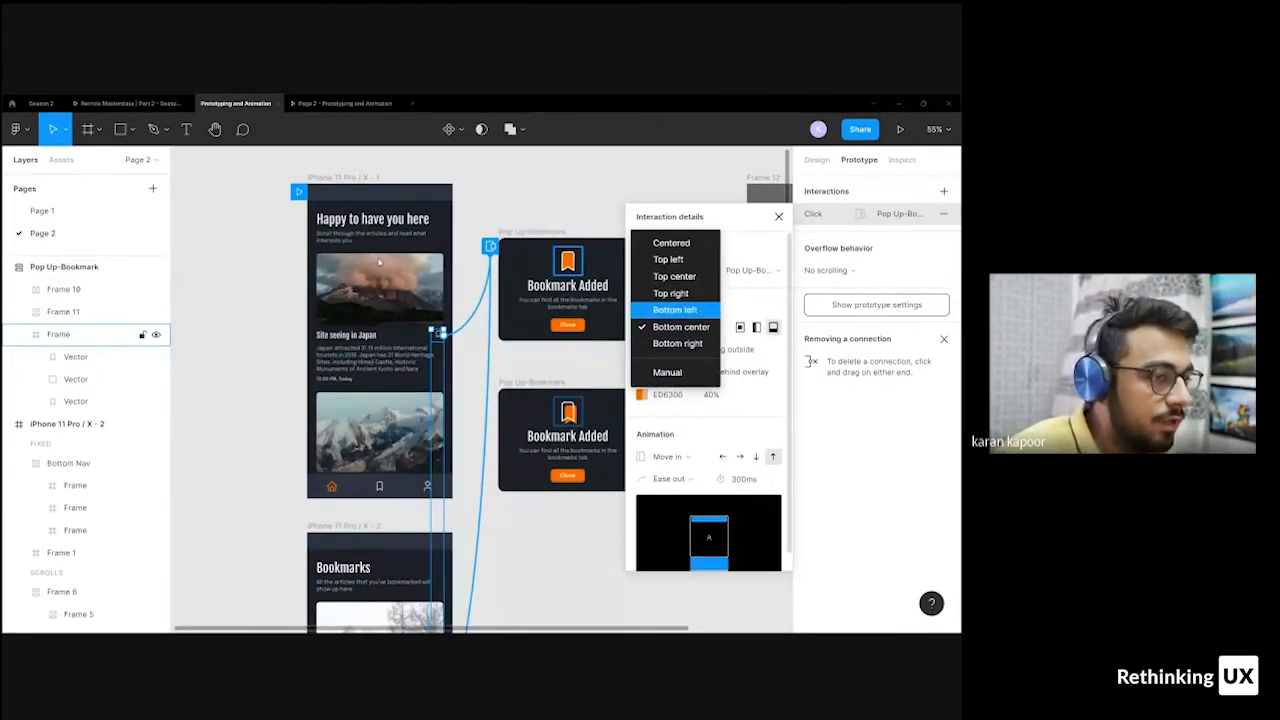
{"action": "left_click", "coordinate": [667, 372]}
{"action": "left_click", "coordinate": [504, 223]}
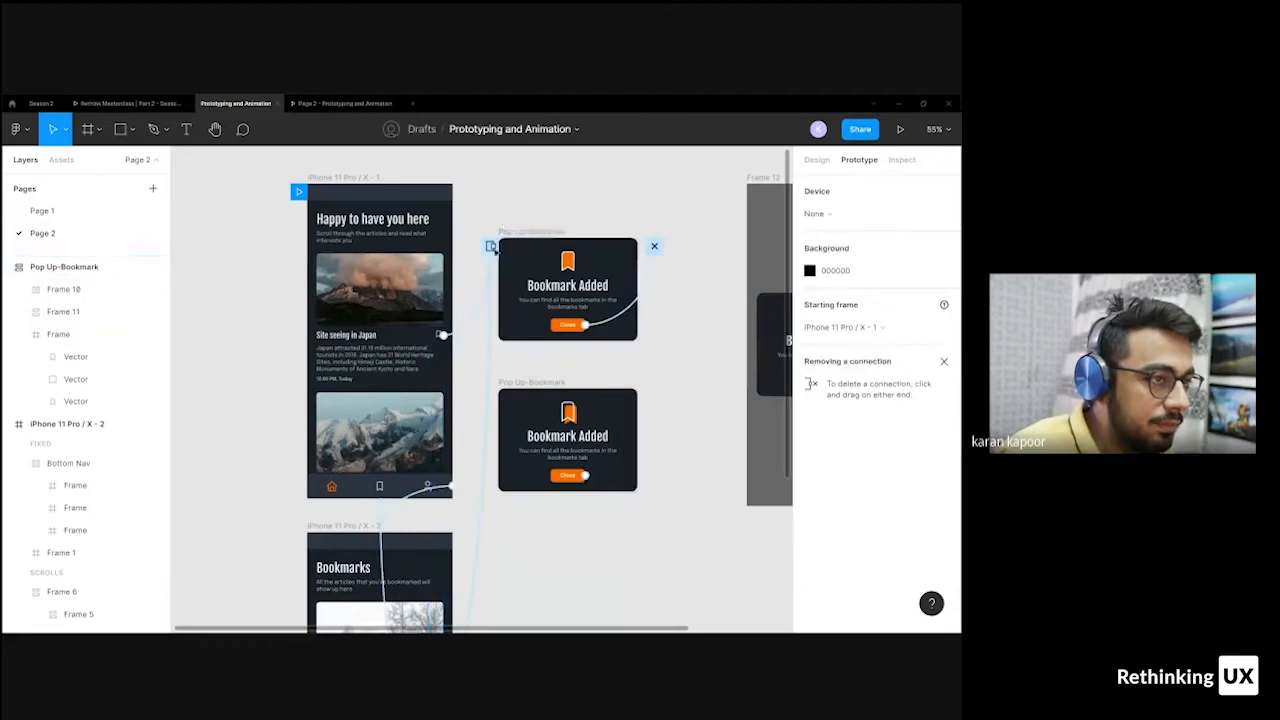
{"action": "left_click", "coordinate": [501, 252]}
{"action": "left_click", "coordinate": [485, 305]}
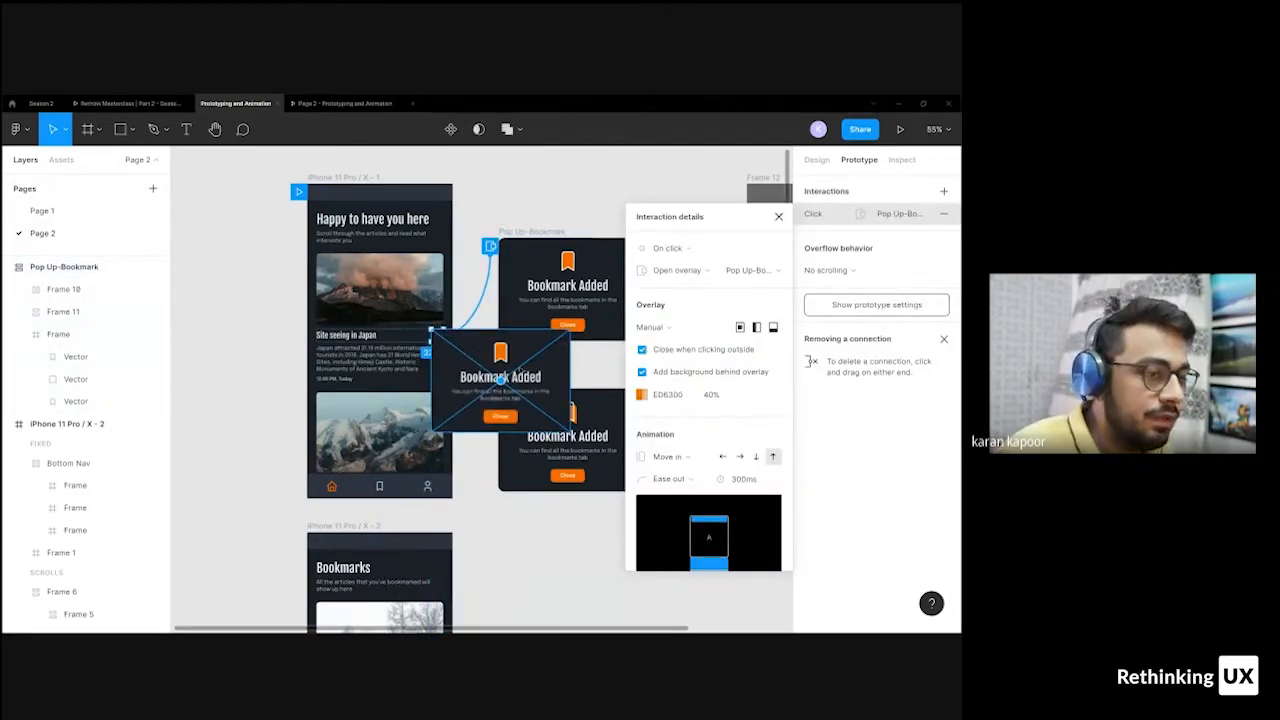
{"action": "left_click_drag", "start_coordinate": [514, 358], "coordinate": [403, 269]}
{"action": "scroll", "coordinate": [407, 335], "scroll_direction": "up", "scroll_amount": 5}
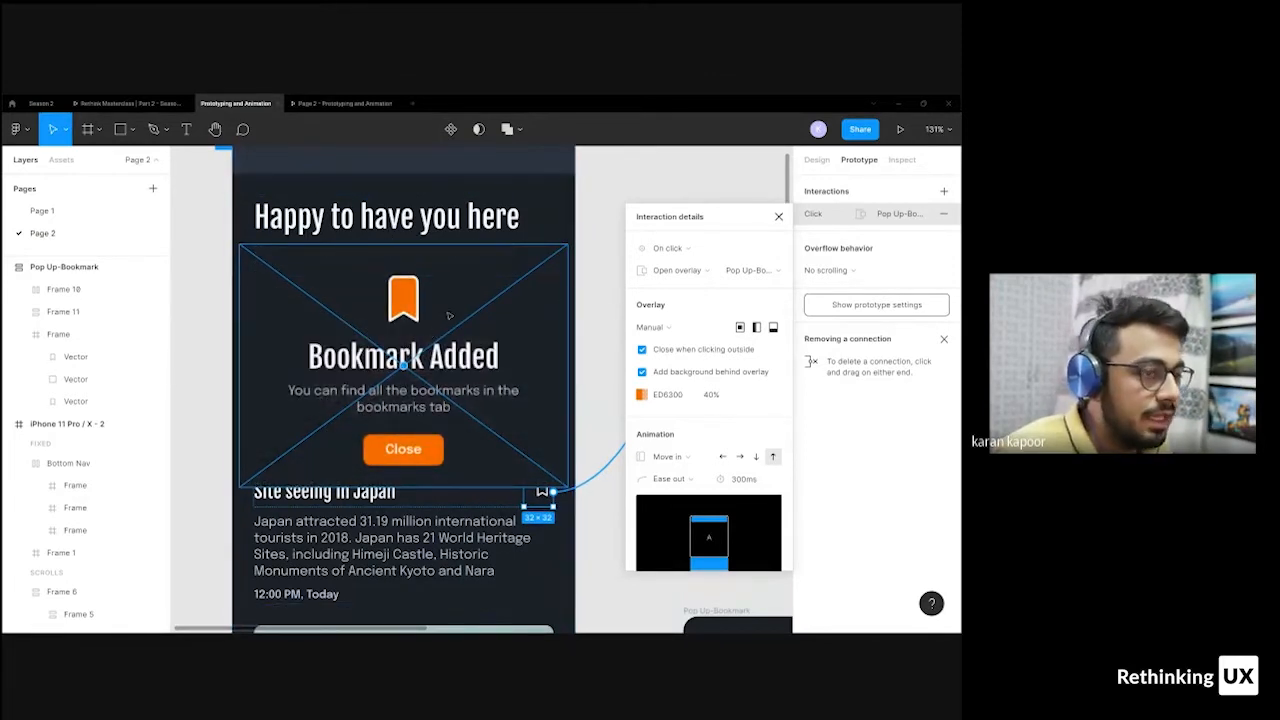
- In the preview, return to the home screen and test opening and closing the pop-up from the "Site seeing in Japan" bookmark icon
{"action": "left_click", "coordinate": [325, 104]}
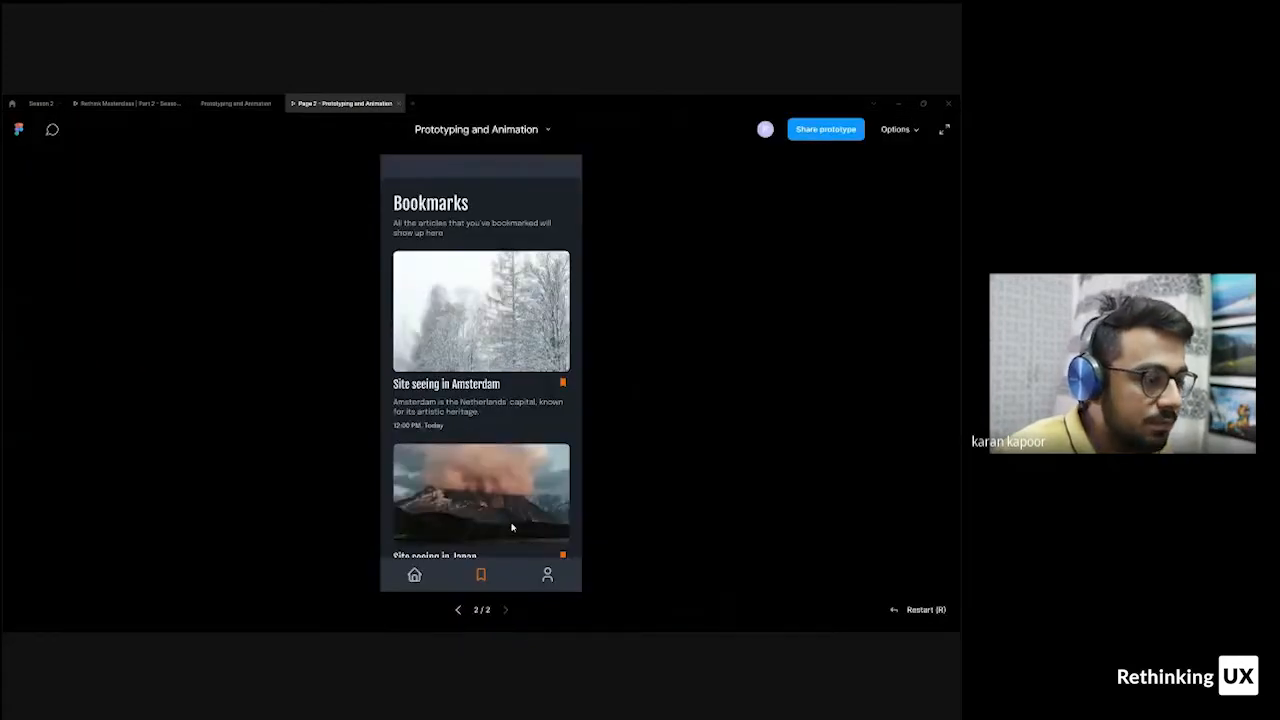
{"action": "left_click", "coordinate": [415, 574]}
{"action": "left_click", "coordinate": [563, 366]}
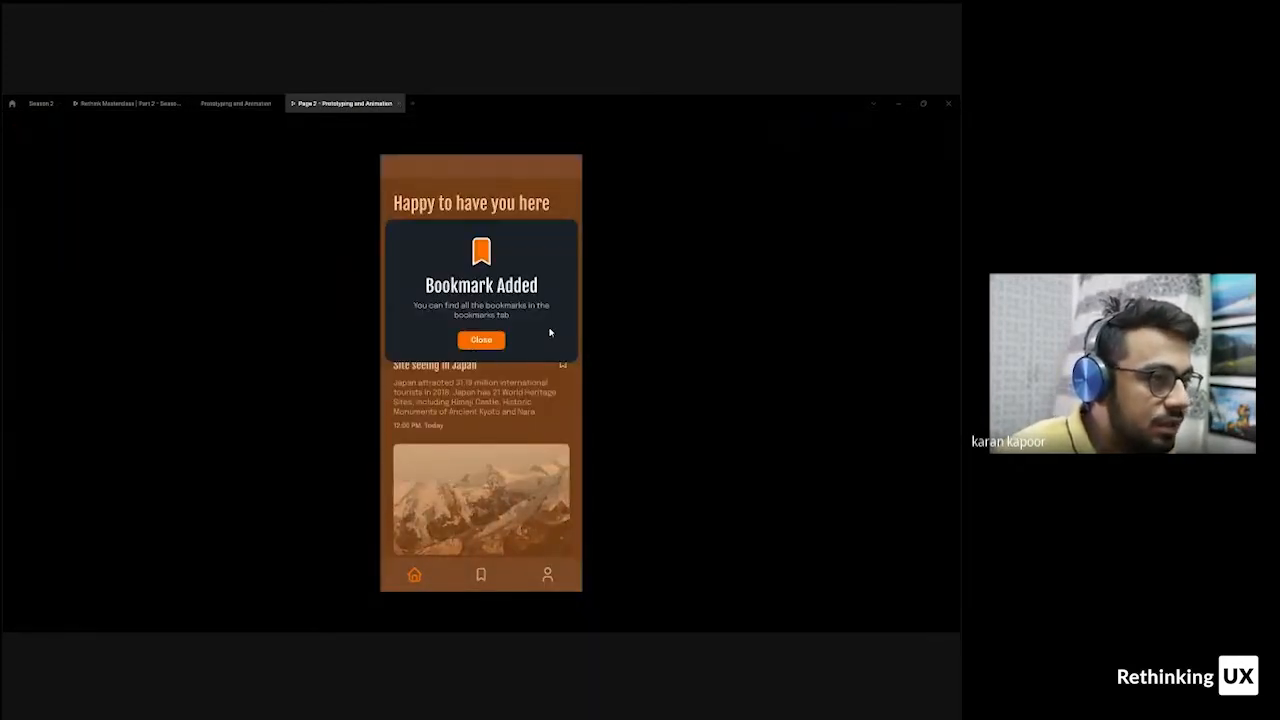
{"action": "left_click", "coordinate": [481, 340]}
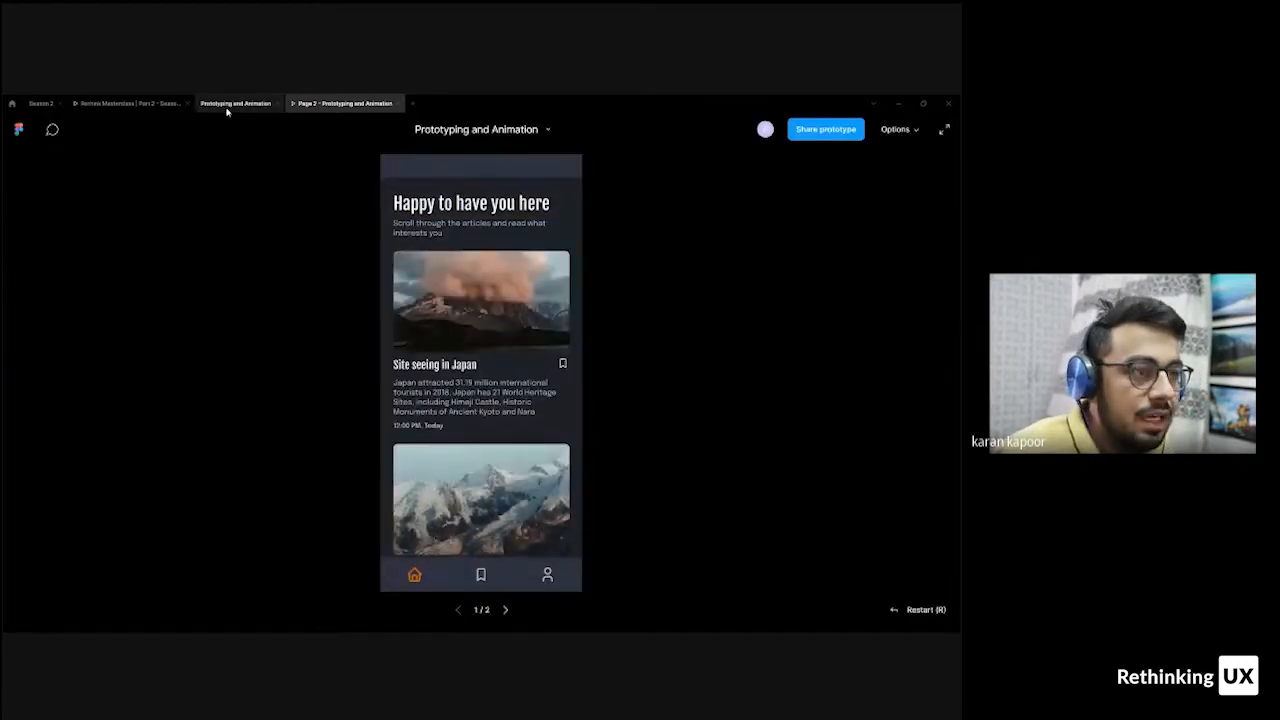
- Set the overlay position of the Japan bookmark icon's pop-up connection to Top left
{"action": "left_click", "coordinate": [232, 104]}
{"action": "left_click", "coordinate": [672, 327]}
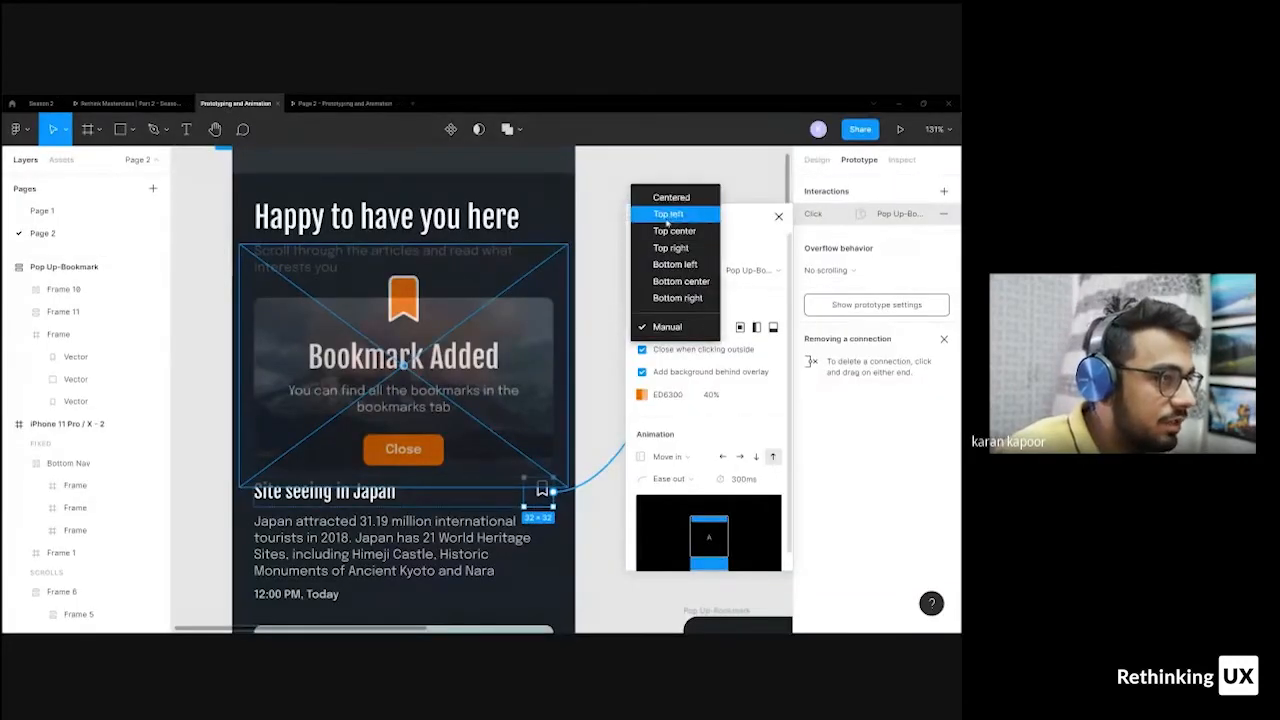
{"action": "left_click", "coordinate": [666, 214]}
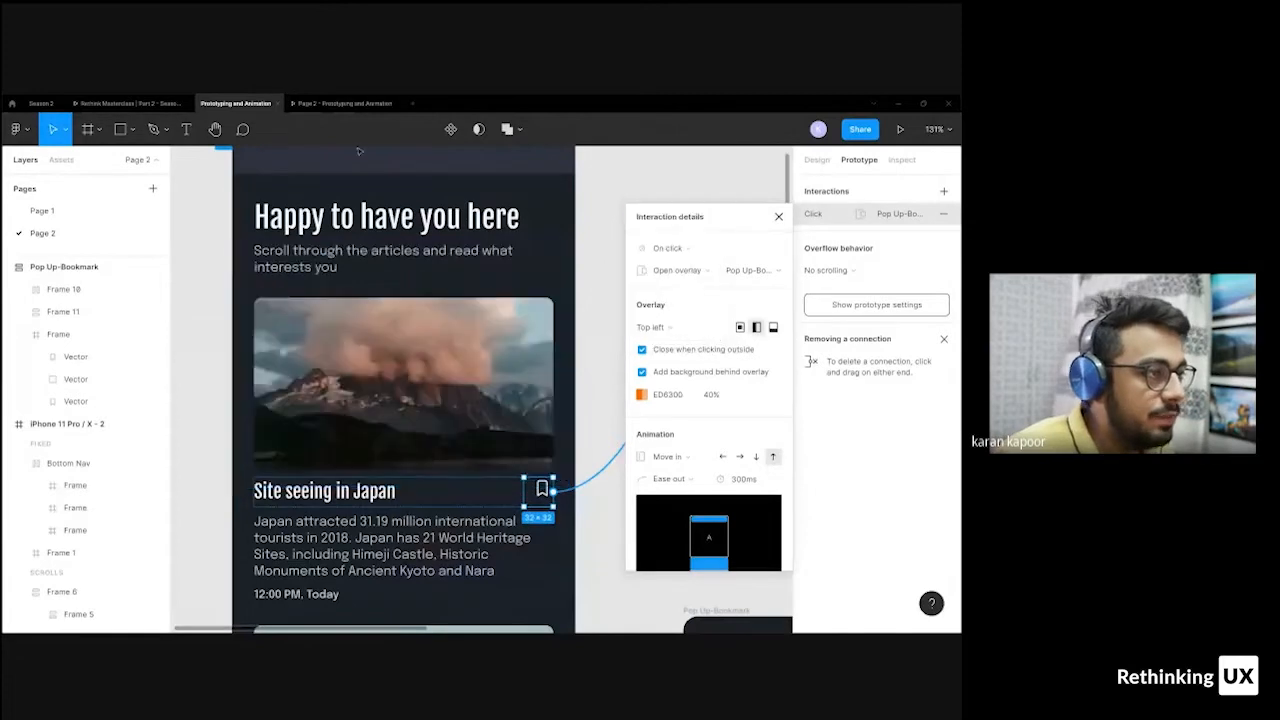
- Test opening the pop-up from the Japan bookmark icon in the preview, consult the Prototyping slide and return to the design file
{"action": "left_click", "coordinate": [310, 104]}
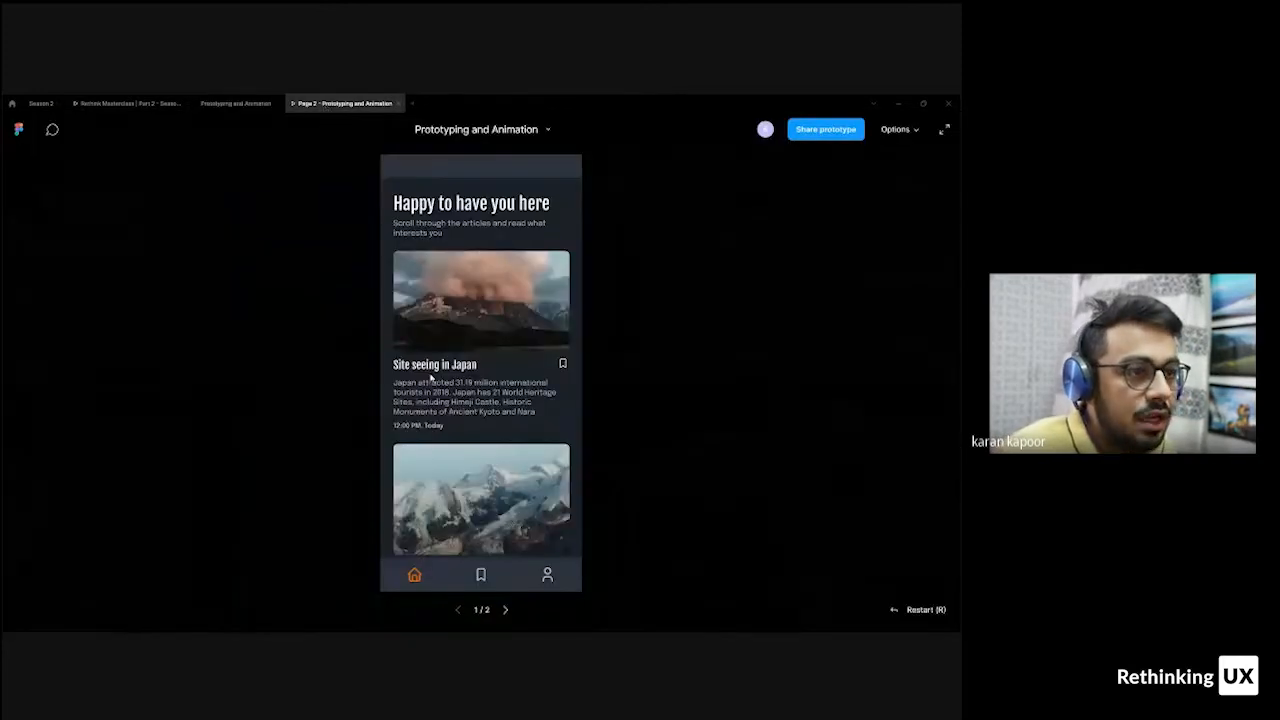
{"action": "left_click", "coordinate": [563, 364]}
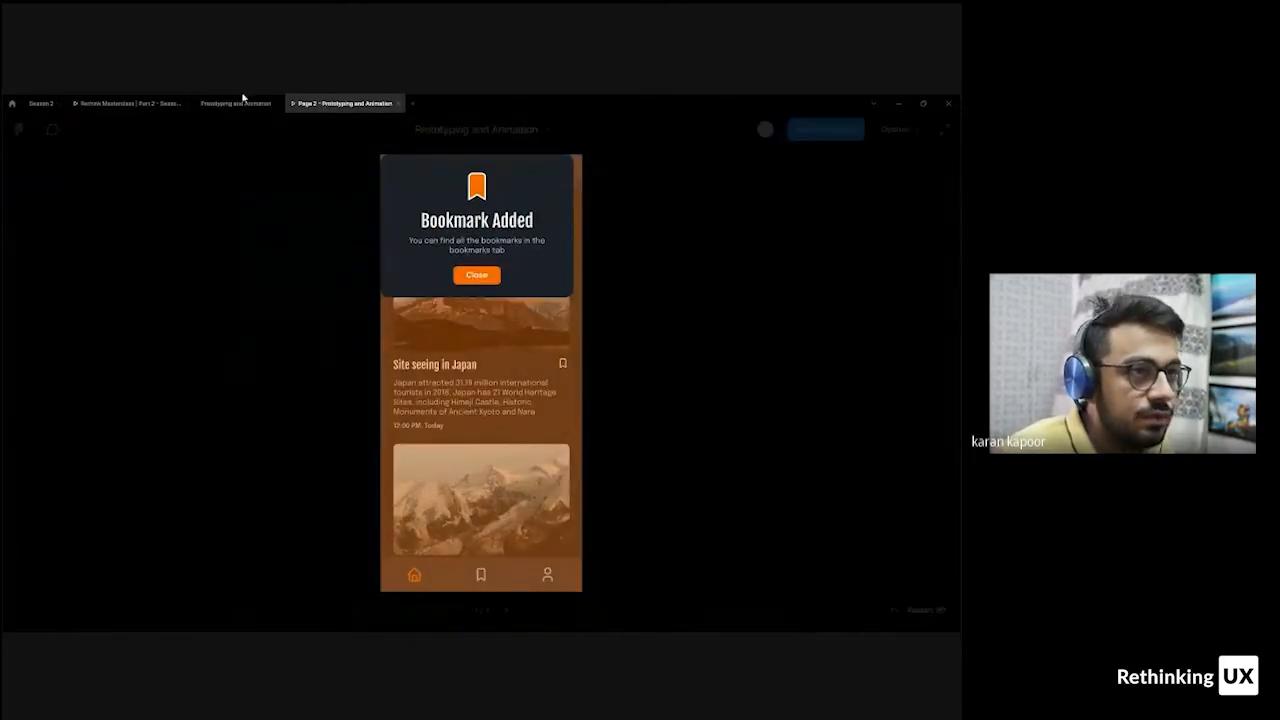
{"action": "left_click", "coordinate": [156, 111]}
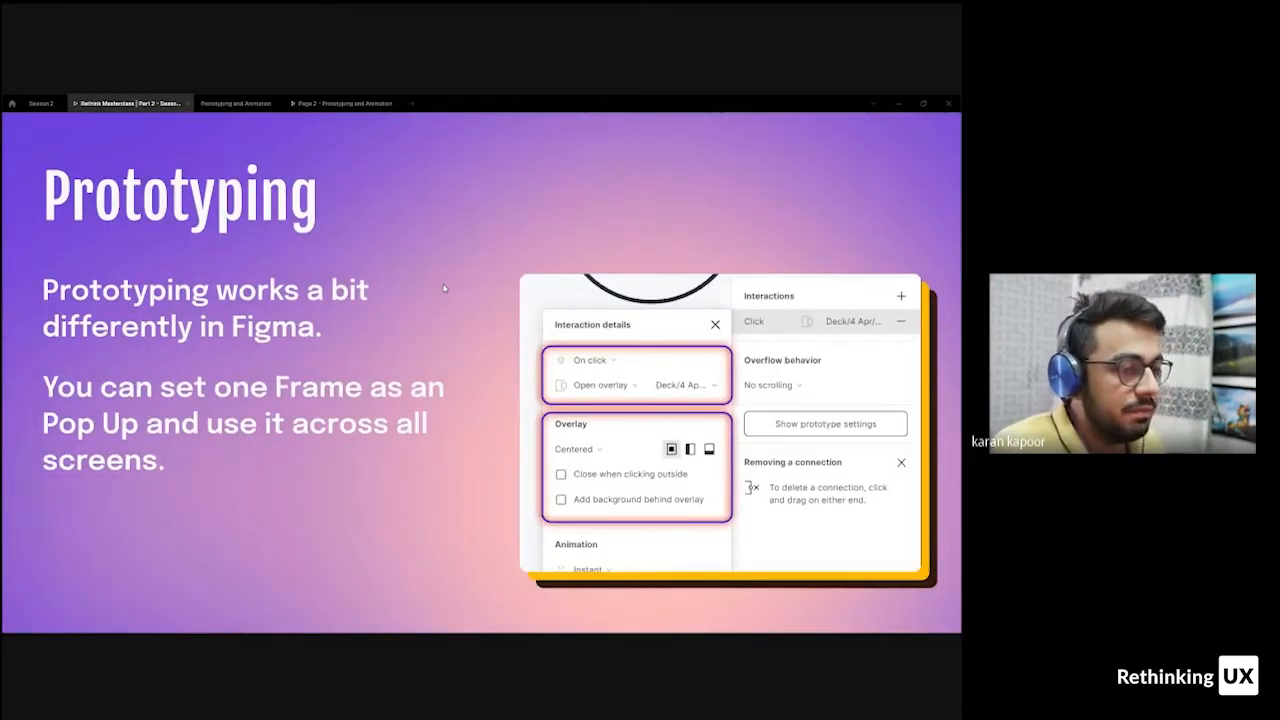
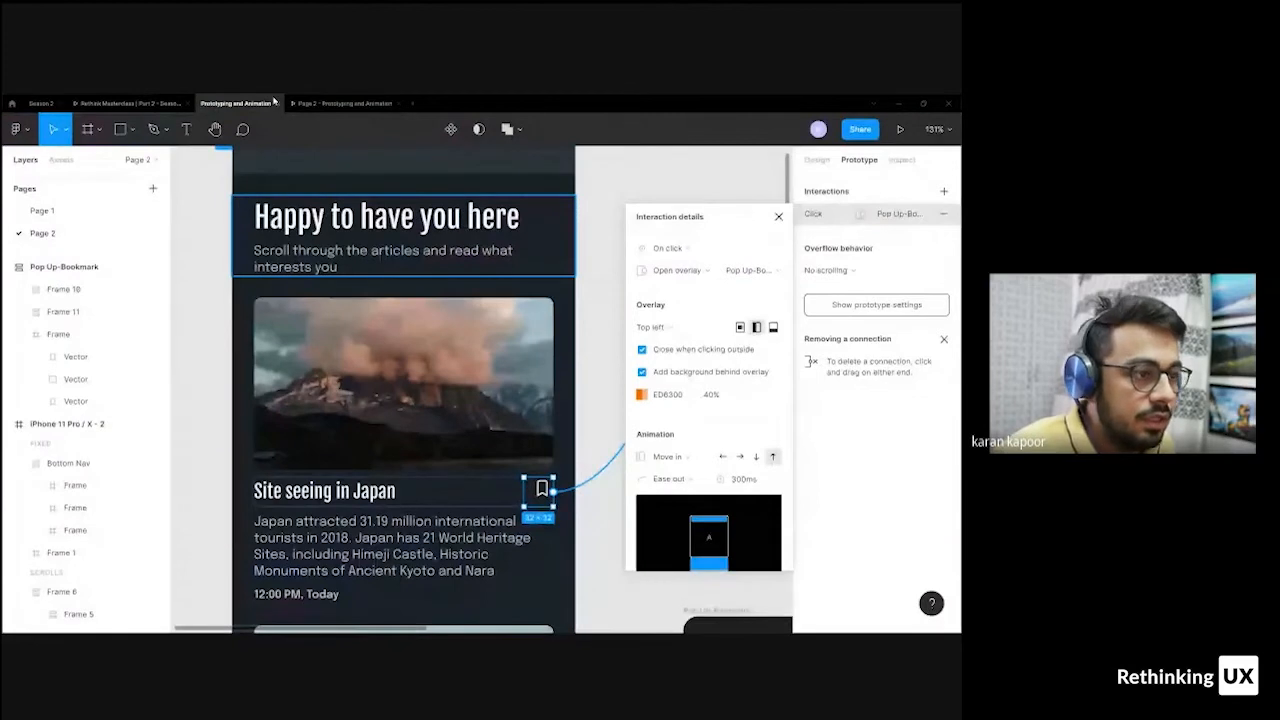
{"action": "key", "text": "alt+Tab"}
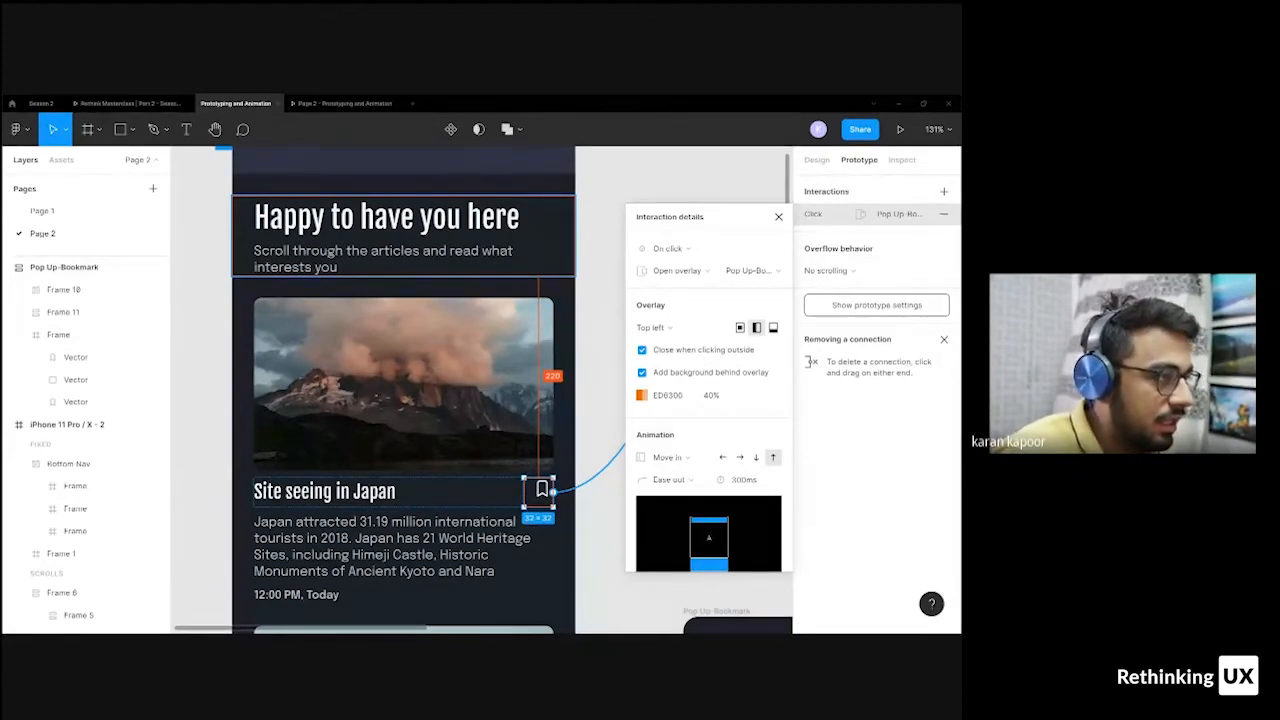
- Delete Frame 12, the grey mock-up frame with the pop-up placed on it
{"action": "left_click", "coordinate": [591, 299]}
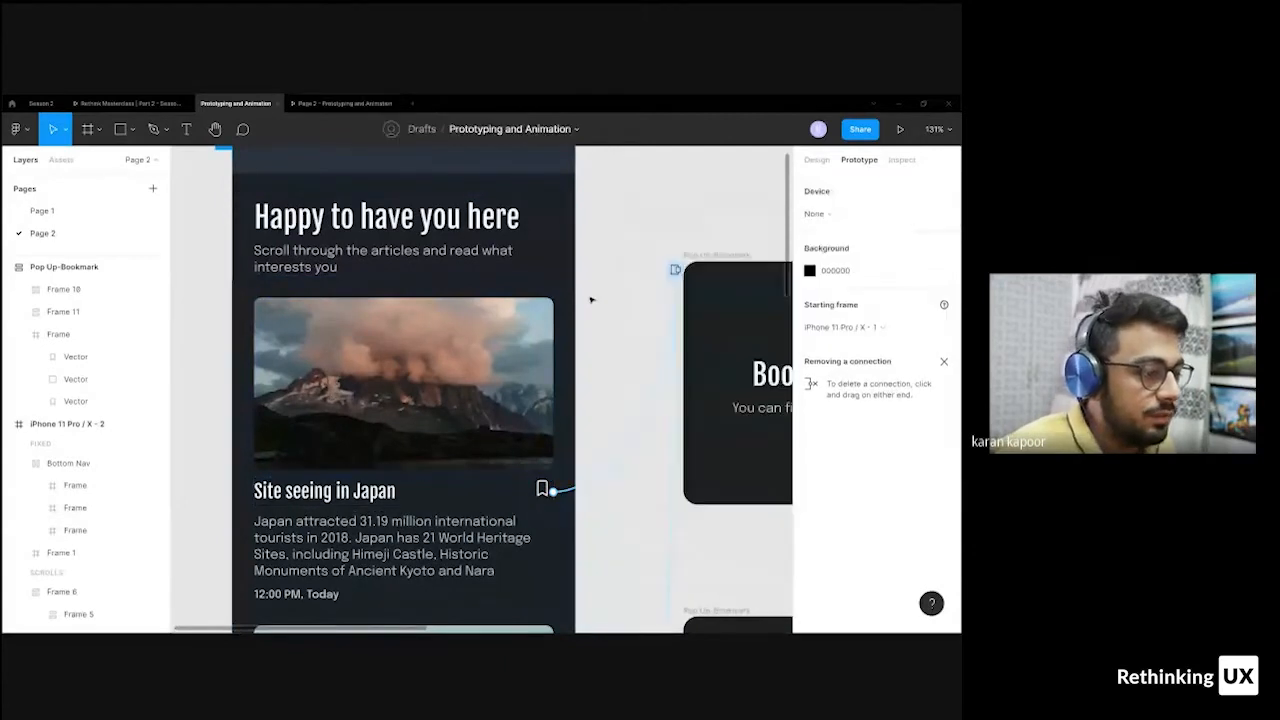
{"action": "scroll", "coordinate": [591, 299], "scroll_direction": "right", "scroll_amount": 5}
{"action": "scroll", "coordinate": [318, 265], "scroll_direction": "down", "scroll_amount": 4}
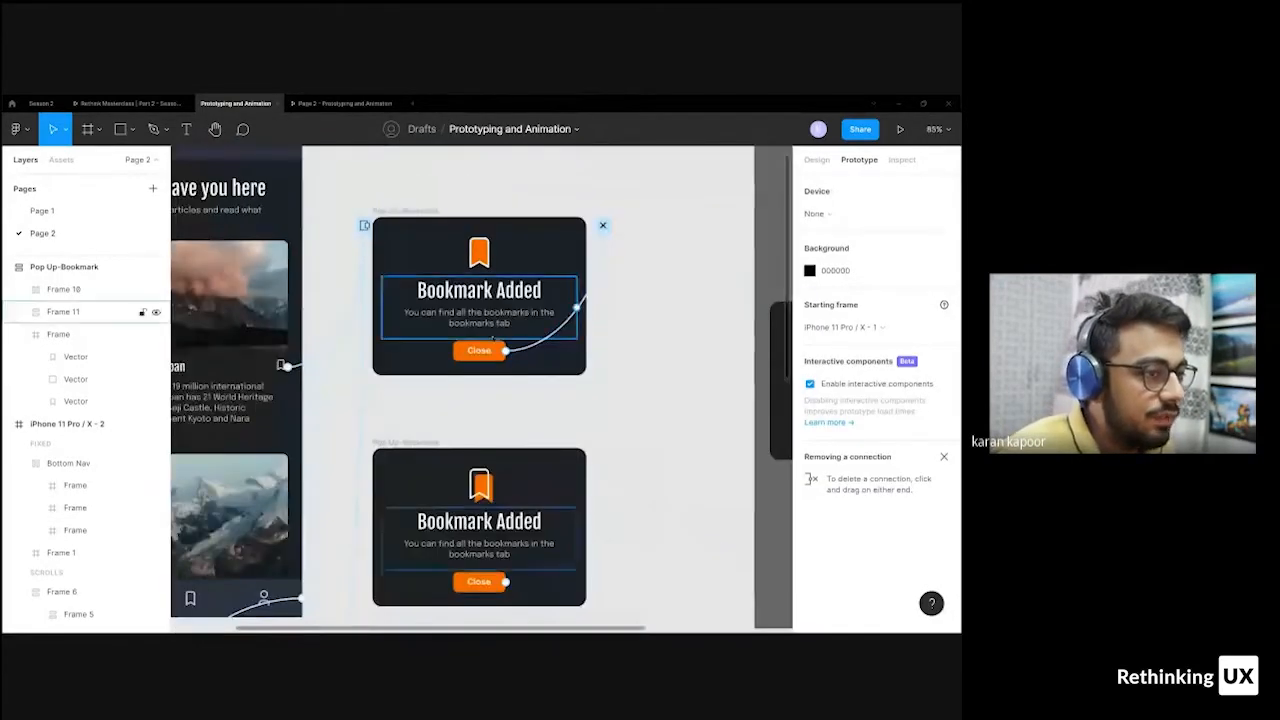
{"action": "left_click", "coordinate": [817, 159]}
{"action": "scroll", "coordinate": [530, 374], "scroll_direction": "down", "scroll_amount": 3}
{"action": "left_click", "coordinate": [717, 215]}
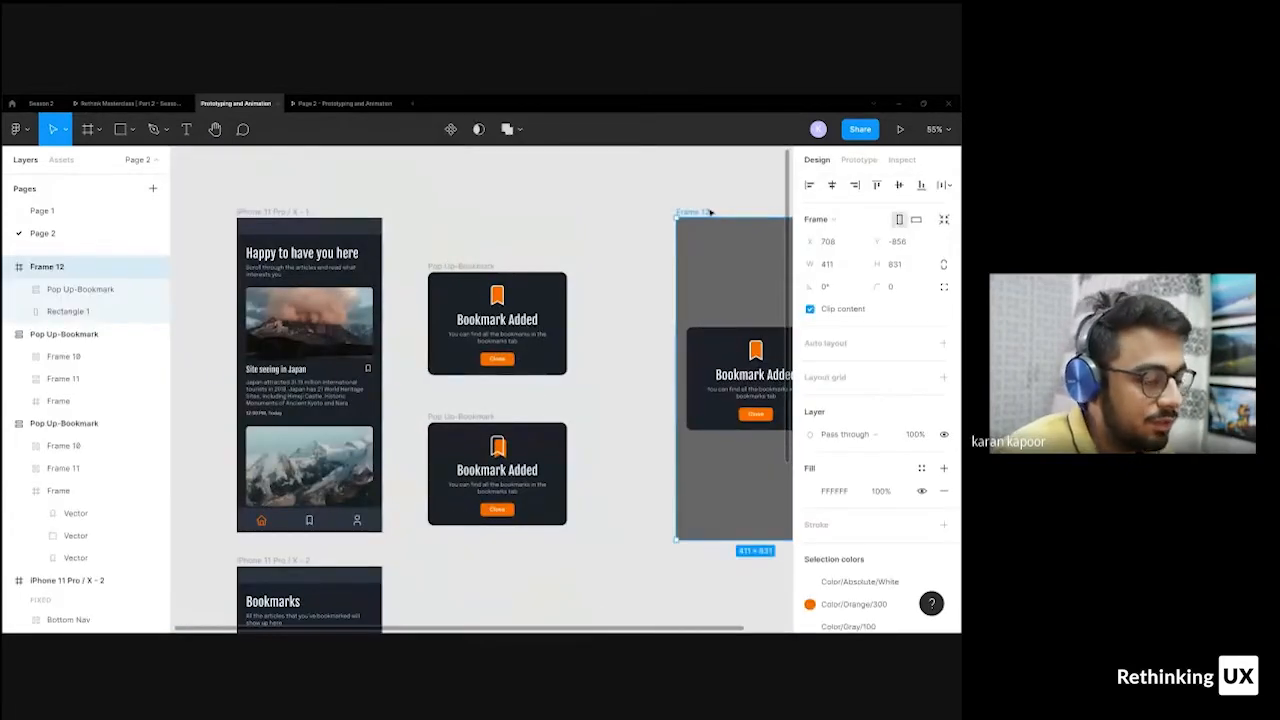
{"action": "key", "text": "Delete"}
- Change the upper pop-up's Close button label to "Next"
{"action": "scroll", "coordinate": [461, 380], "scroll_direction": "up", "scroll_amount": 4}
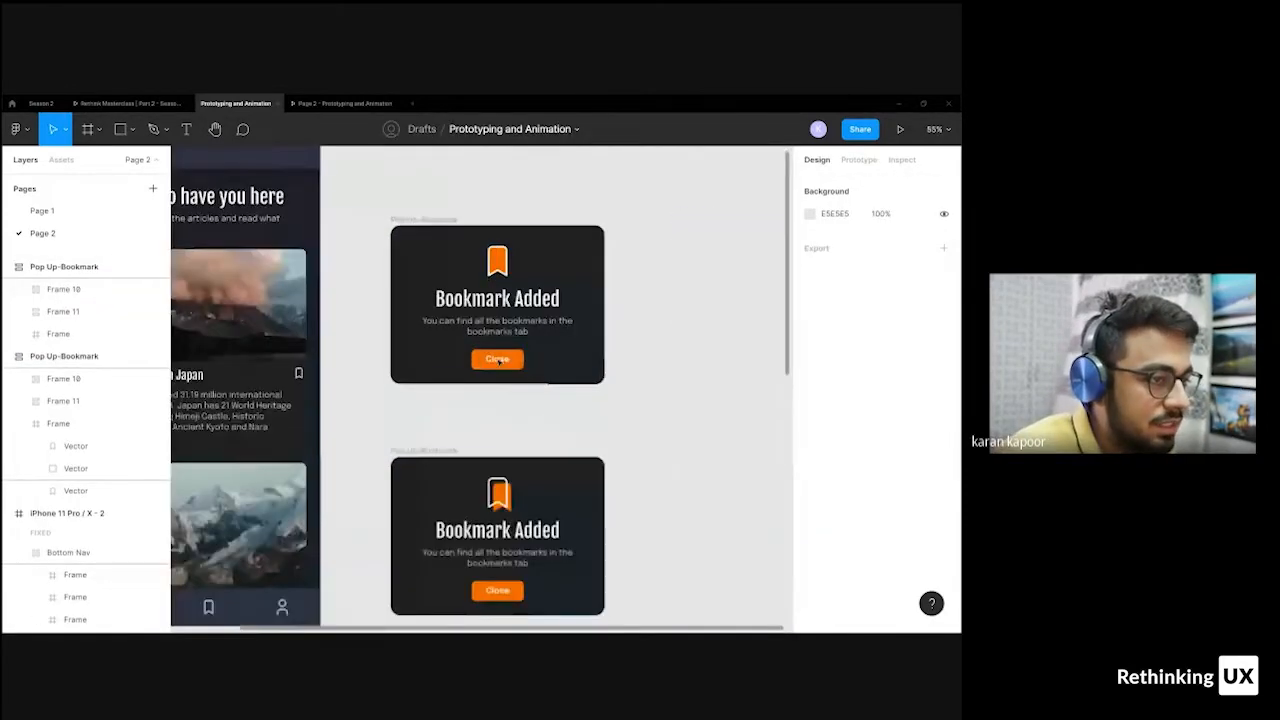
{"action": "left_click", "coordinate": [533, 243]}
{"action": "key", "text": "shift+e"}
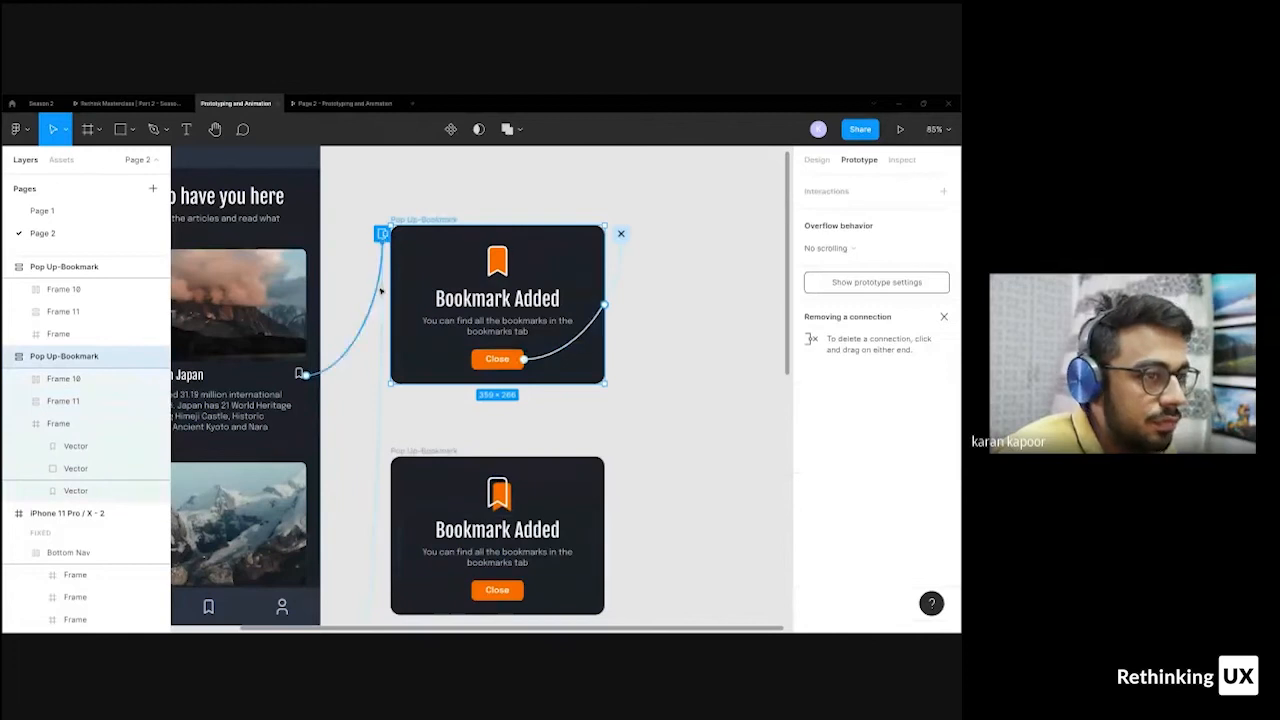
{"action": "double_click", "coordinate": [500, 362]}
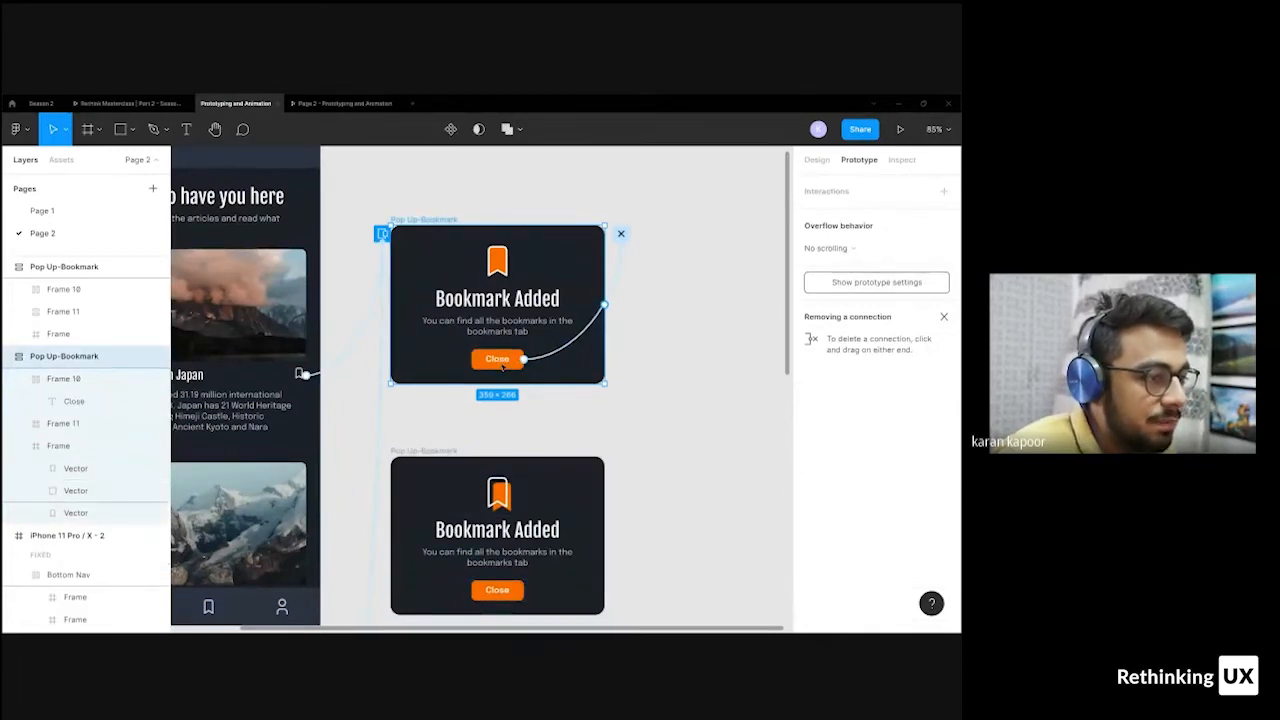
{"action": "key", "text": "shift+e"}
{"action": "type", "text": "Nr"}
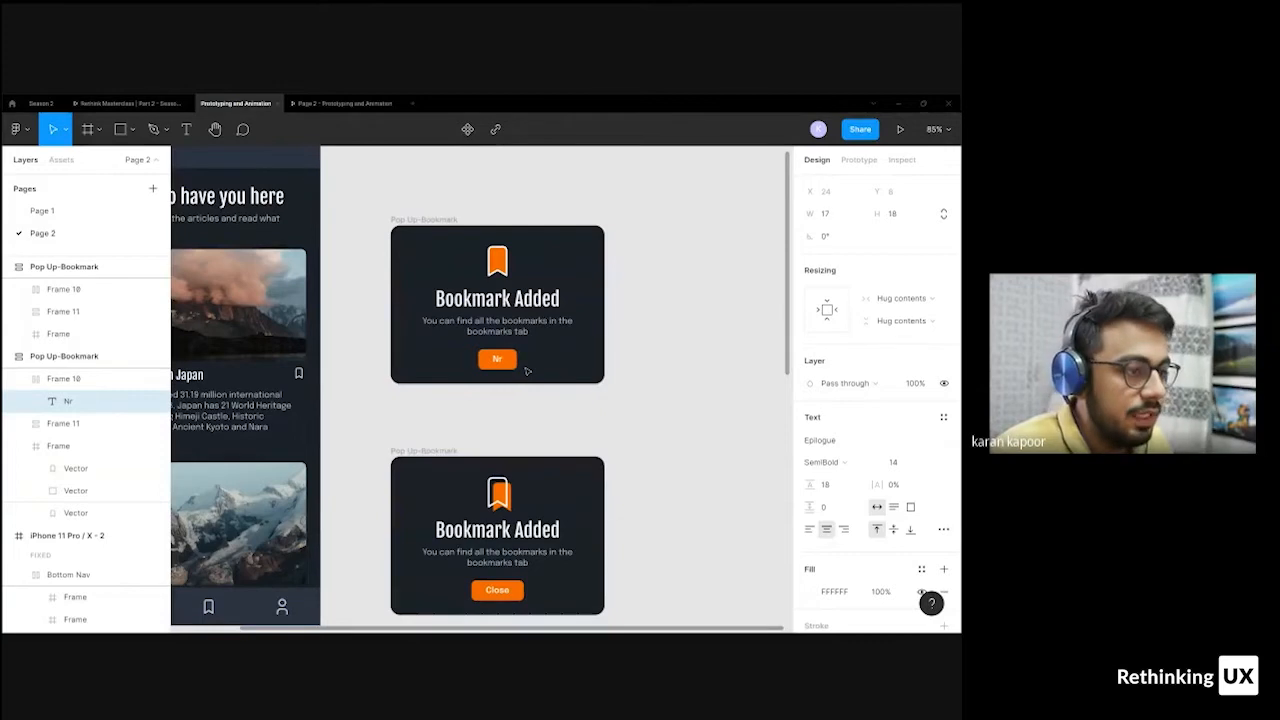
{"action": "key", "text": "BackSpace"}
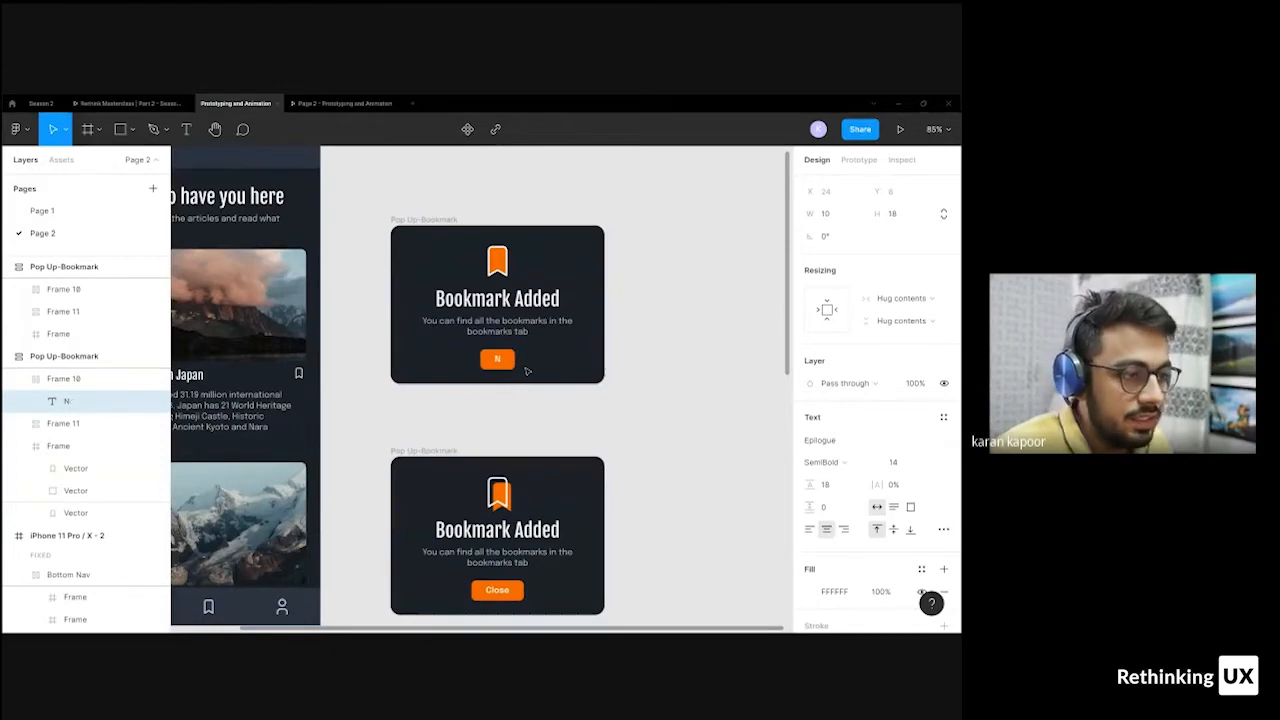
{"action": "type", "text": "ext"}
{"action": "key", "text": "Escape"}
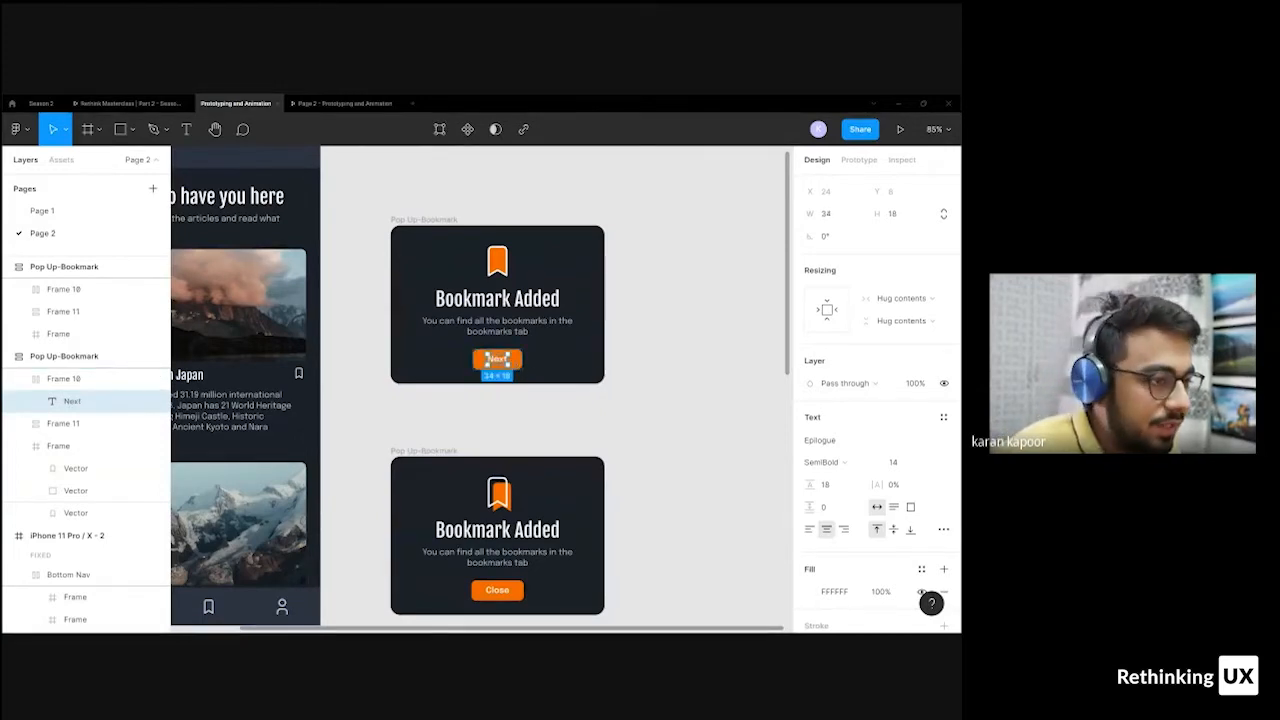
- Duplicate the upper Bookmark Added pop-up and place the copy beside it in the same row
{"action": "scroll", "coordinate": [527, 358], "scroll_direction": "up", "scroll_amount": 4}
{"action": "left_click", "coordinate": [505, 362]}
{"action": "scroll", "coordinate": [366, 366], "scroll_direction": "down", "scroll_amount": 2}
{"action": "left_click_drag", "start_coordinate": [488, 360], "coordinate": [476, 370]}
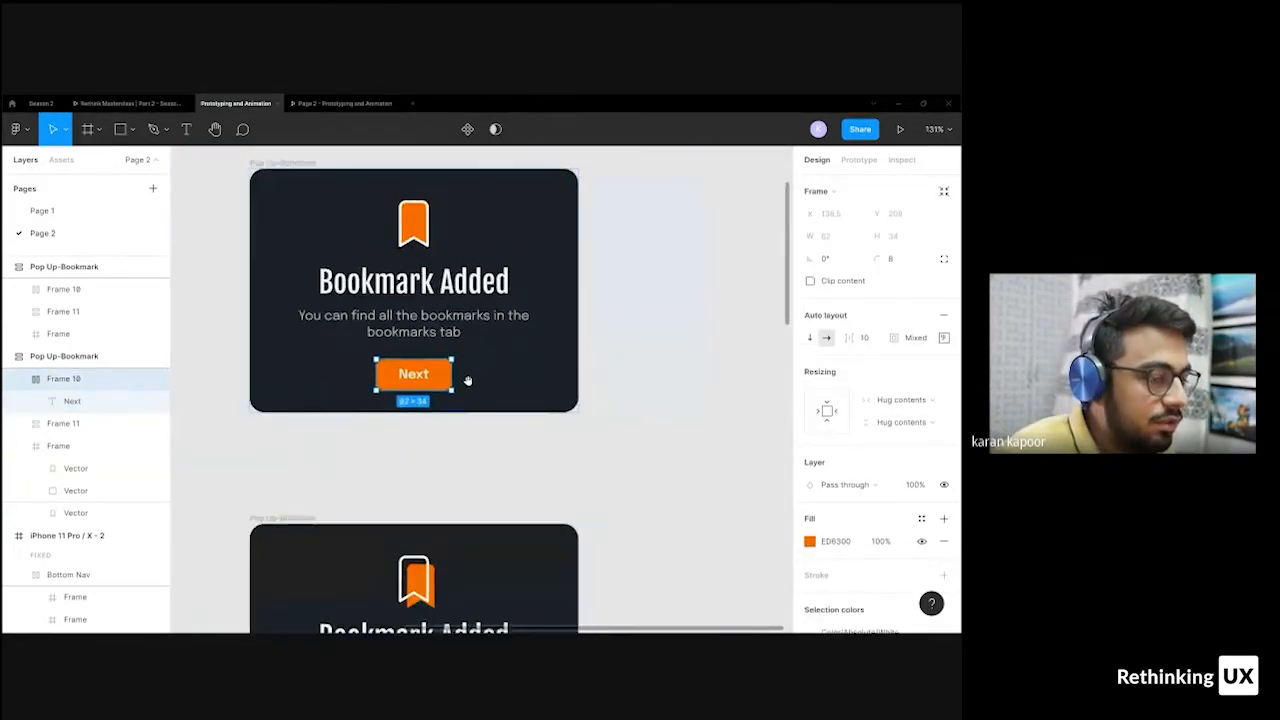
{"action": "scroll", "coordinate": [470, 372], "scroll_direction": "down", "scroll_amount": 3}
{"action": "left_click", "coordinate": [372, 221]}
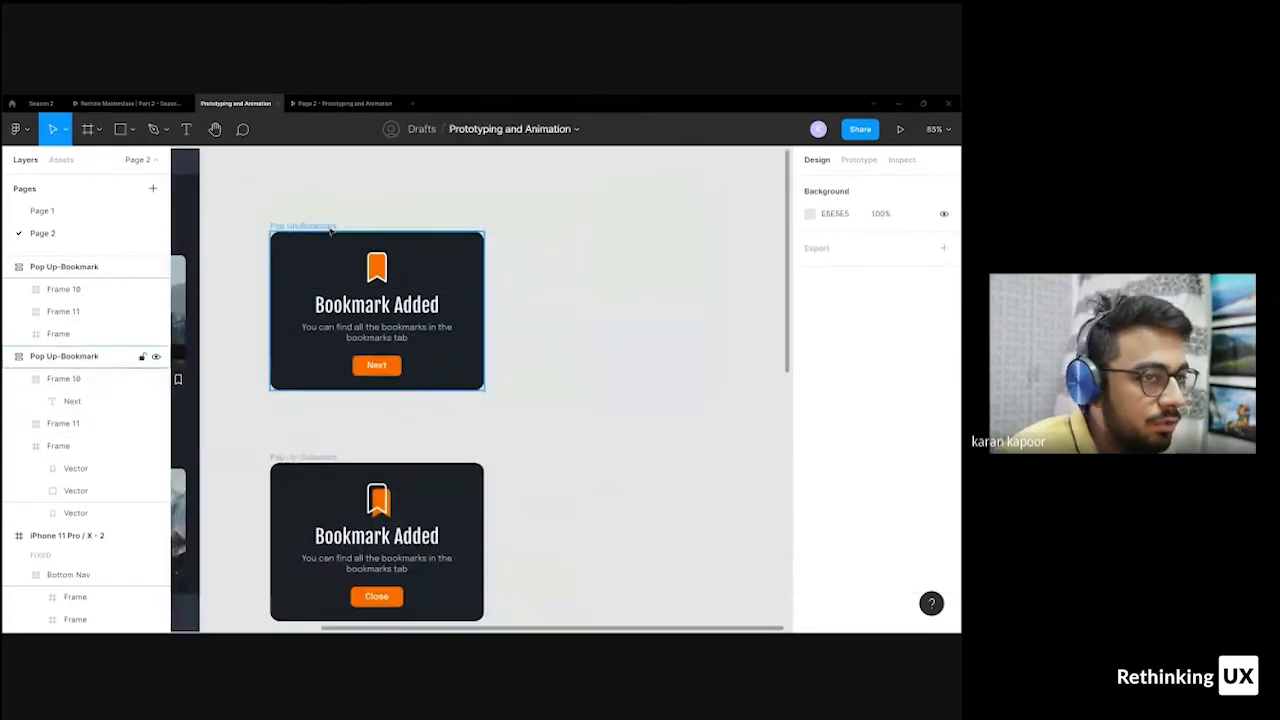
{"action": "left_click_drag", "start_coordinate": [334, 254], "coordinate": [590, 253]}
- Change the duplicated pop-up's heading to "Thank You"
{"action": "double_click", "coordinate": [637, 302]}
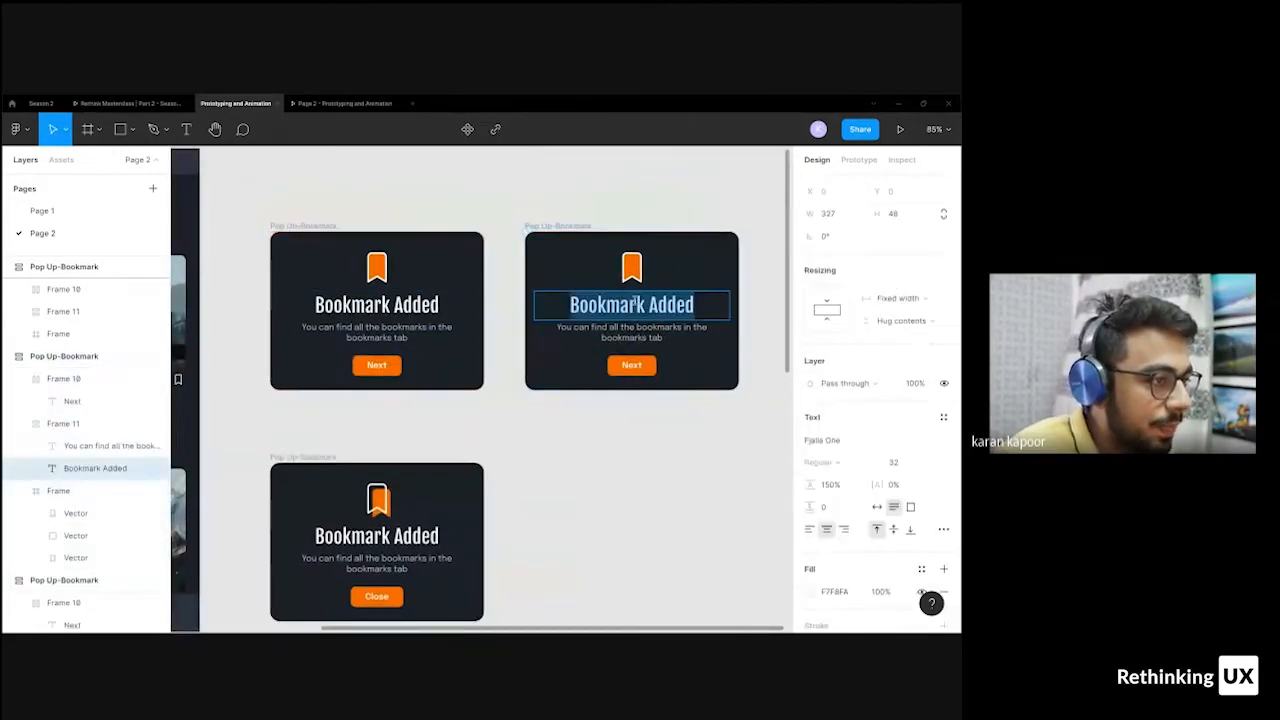
{"action": "type", "text": "Thank you"}
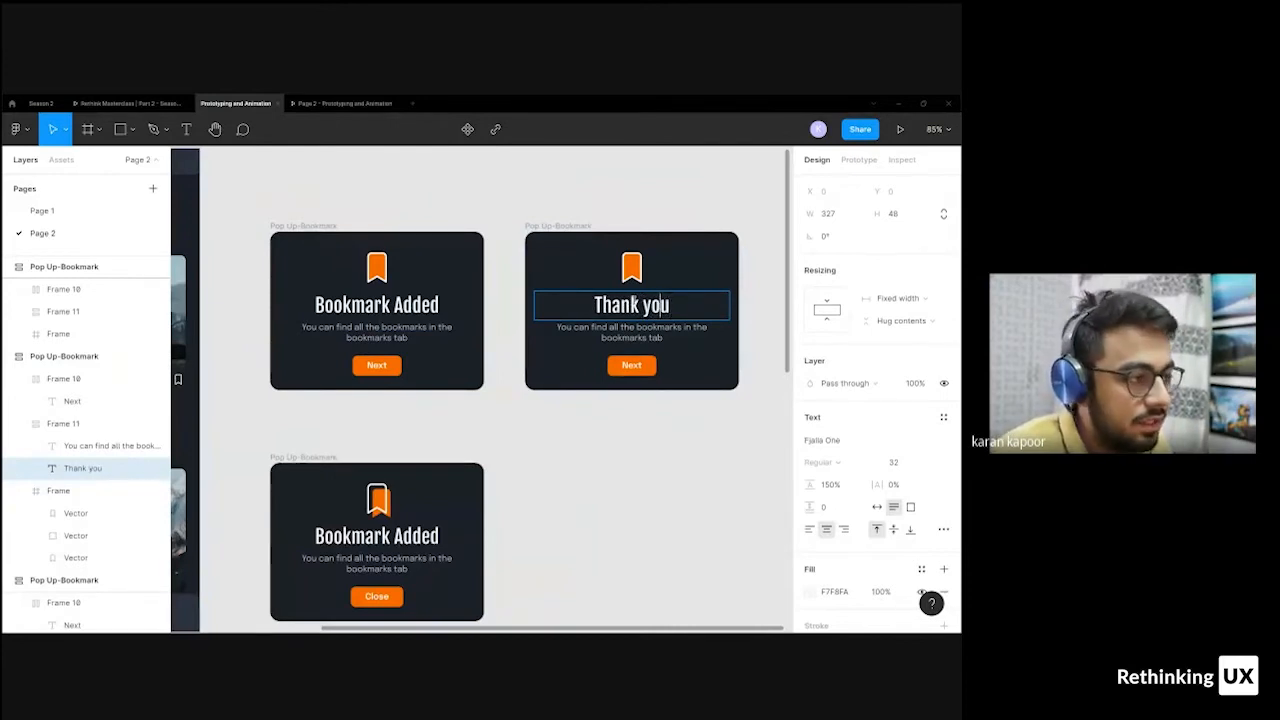
{"action": "key", "text": "BackSpace"}
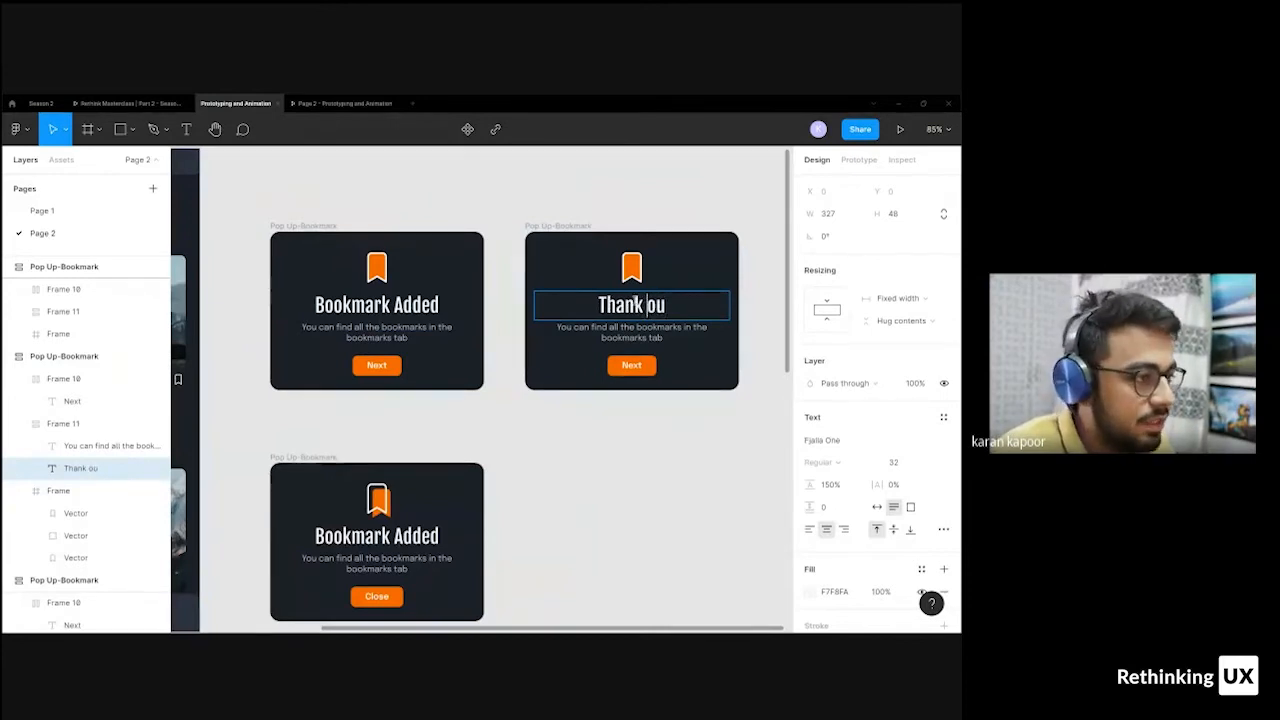
{"action": "type", "text": "Y"}
{"action": "key", "text": "Escape"}
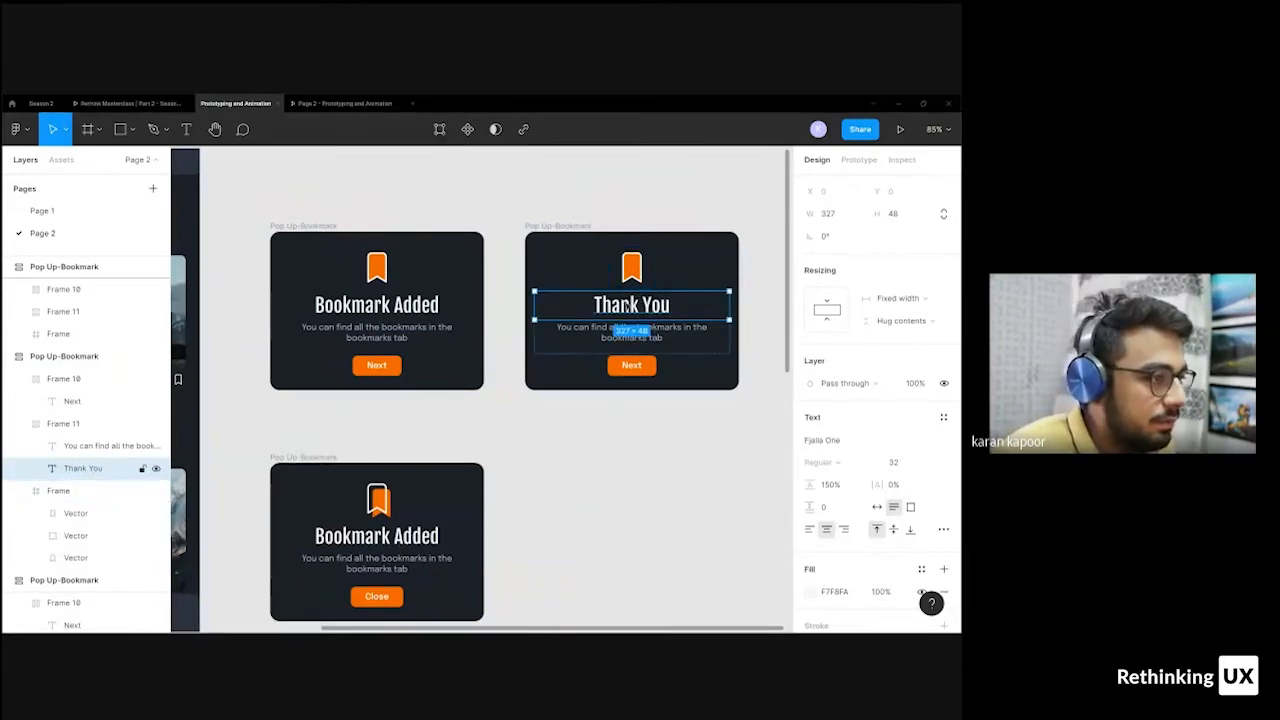
{"action": "scroll", "coordinate": [636, 308], "scroll_direction": "up", "scroll_amount": 2}
{"action": "scroll", "coordinate": [431, 316], "scroll_direction": "down", "scroll_amount": 2}
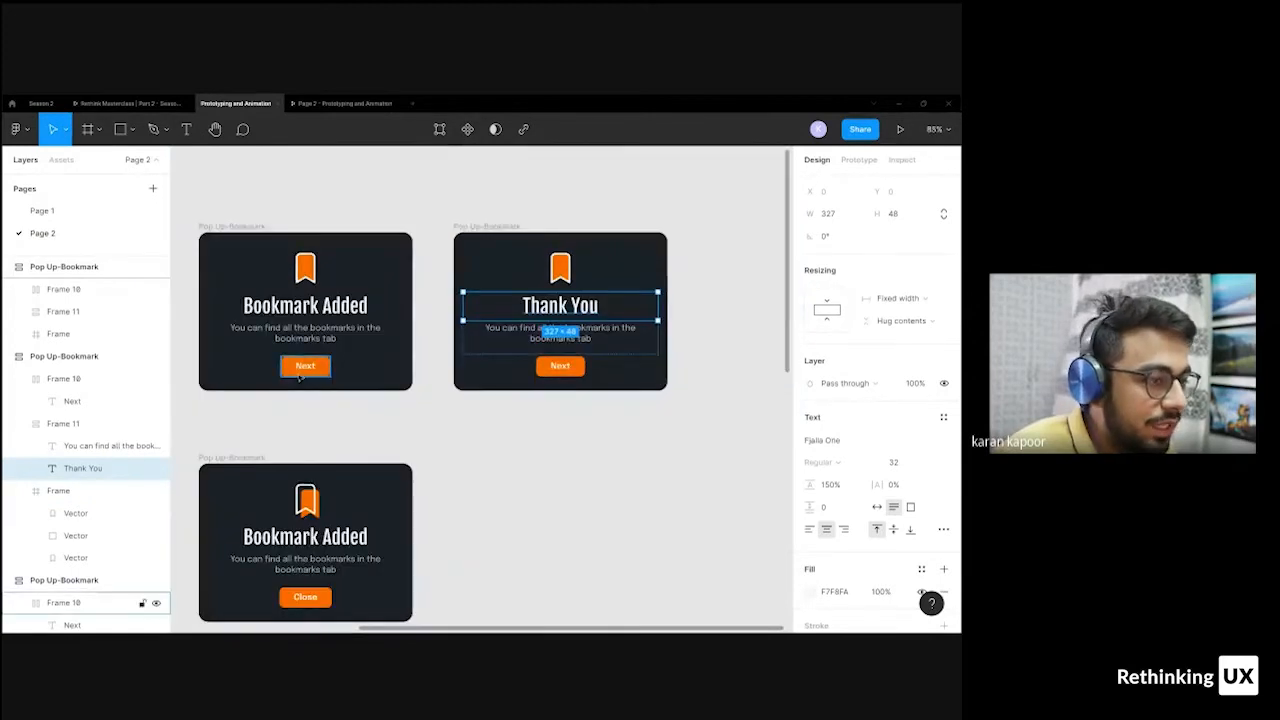
- Change the Thank You pop-up's button label to "Close"
{"action": "left_click", "coordinate": [560, 366]}
{"action": "double_click", "coordinate": [560, 366]}
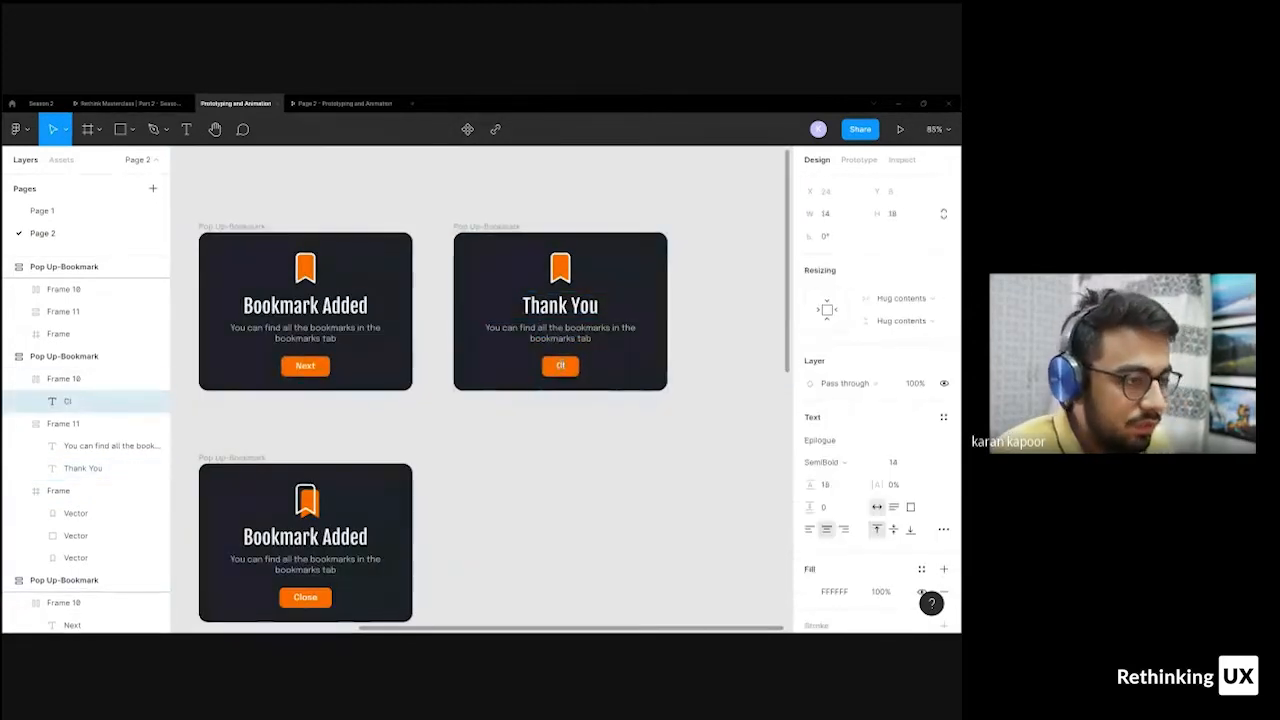
{"action": "type", "text": "Close"}
{"action": "key", "text": "Escape"}
{"action": "left_click", "coordinate": [491, 416]}
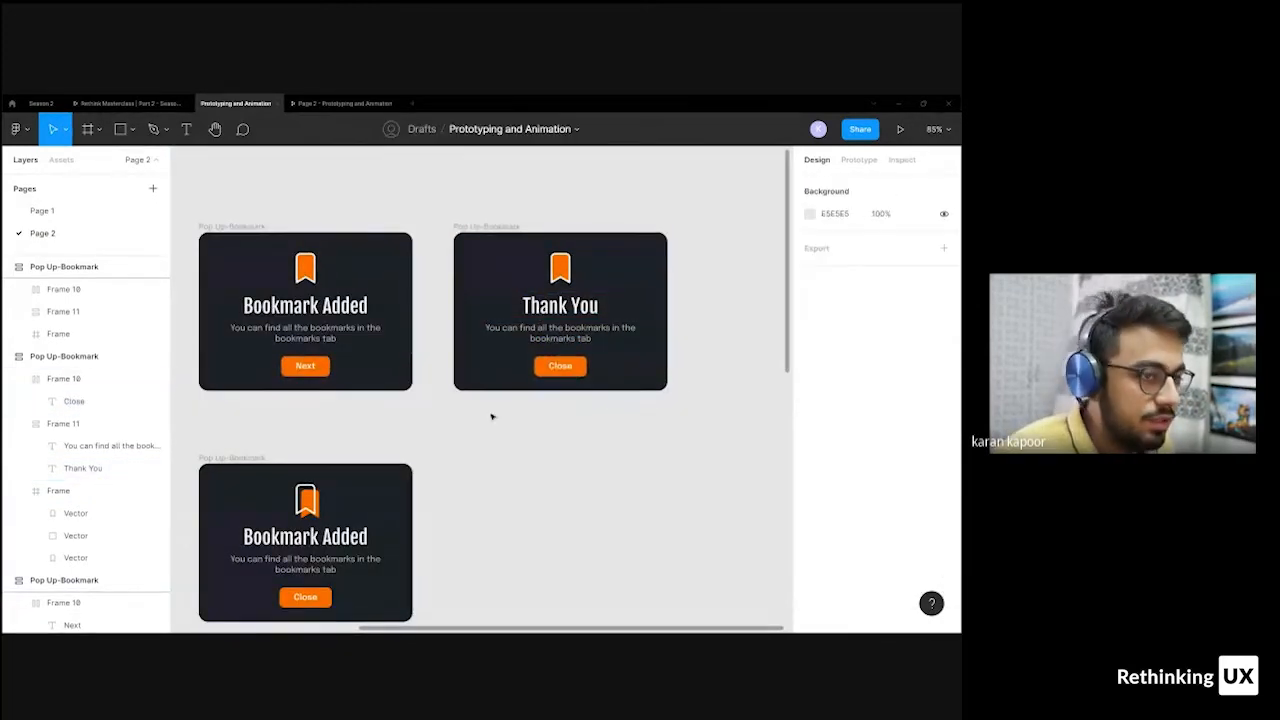
- Connect the upper pop-up's Next button to the Thank You pop-up with an Open overlay action on click
{"action": "left_click", "coordinate": [858, 160]}
{"action": "left_click_drag", "start_coordinate": [331, 366], "coordinate": [429, 240]}
{"action": "left_click_drag", "start_coordinate": [461, 332], "coordinate": [490, 310]}
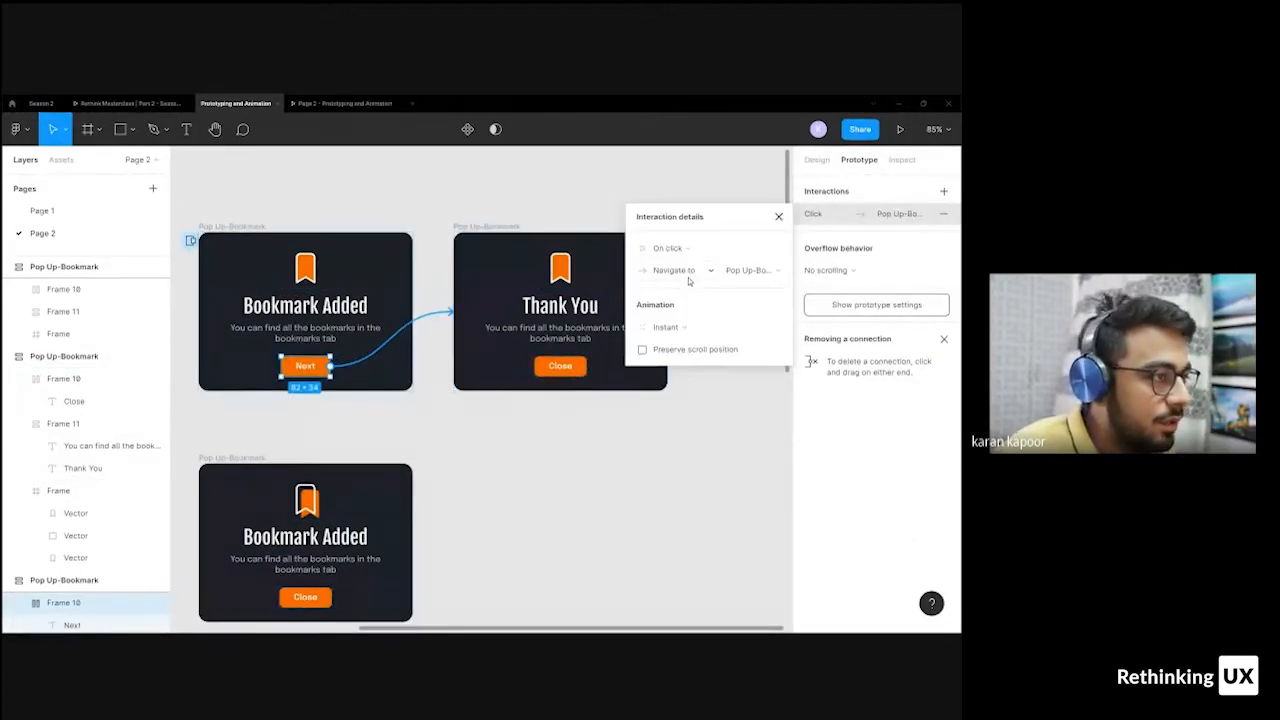
{"action": "left_click", "coordinate": [688, 280]}
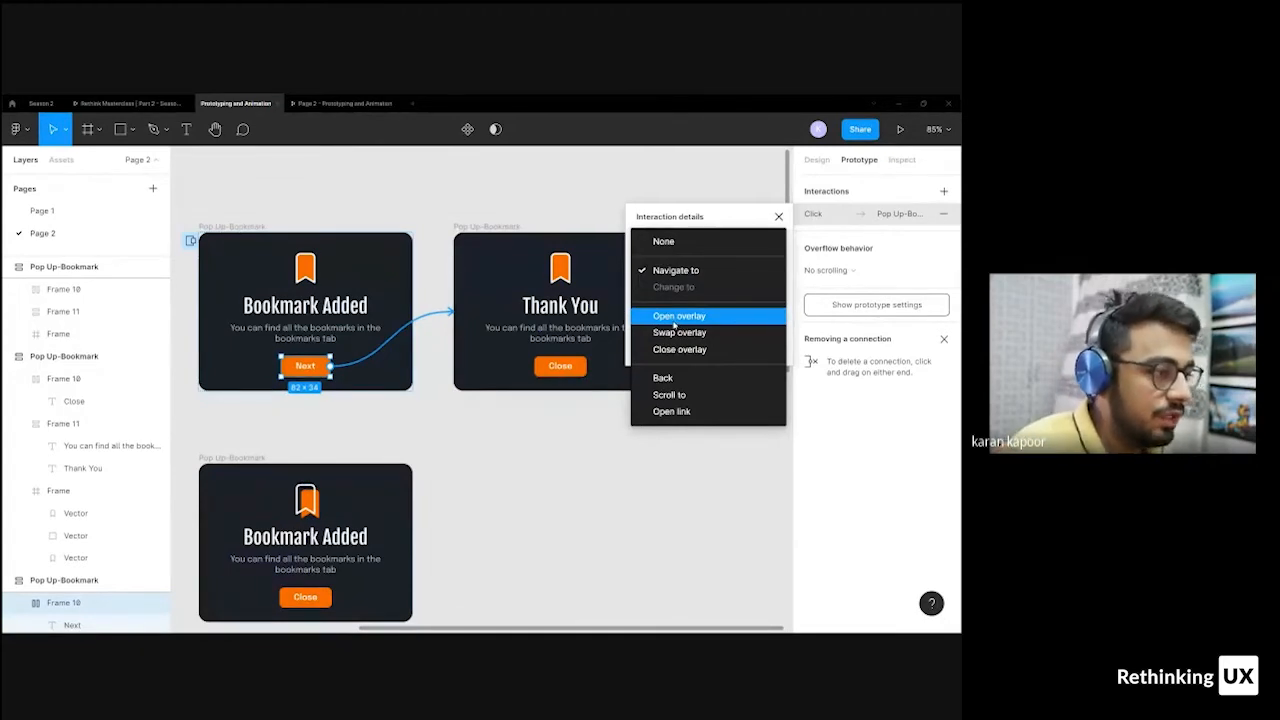
{"action": "left_click", "coordinate": [674, 318]}
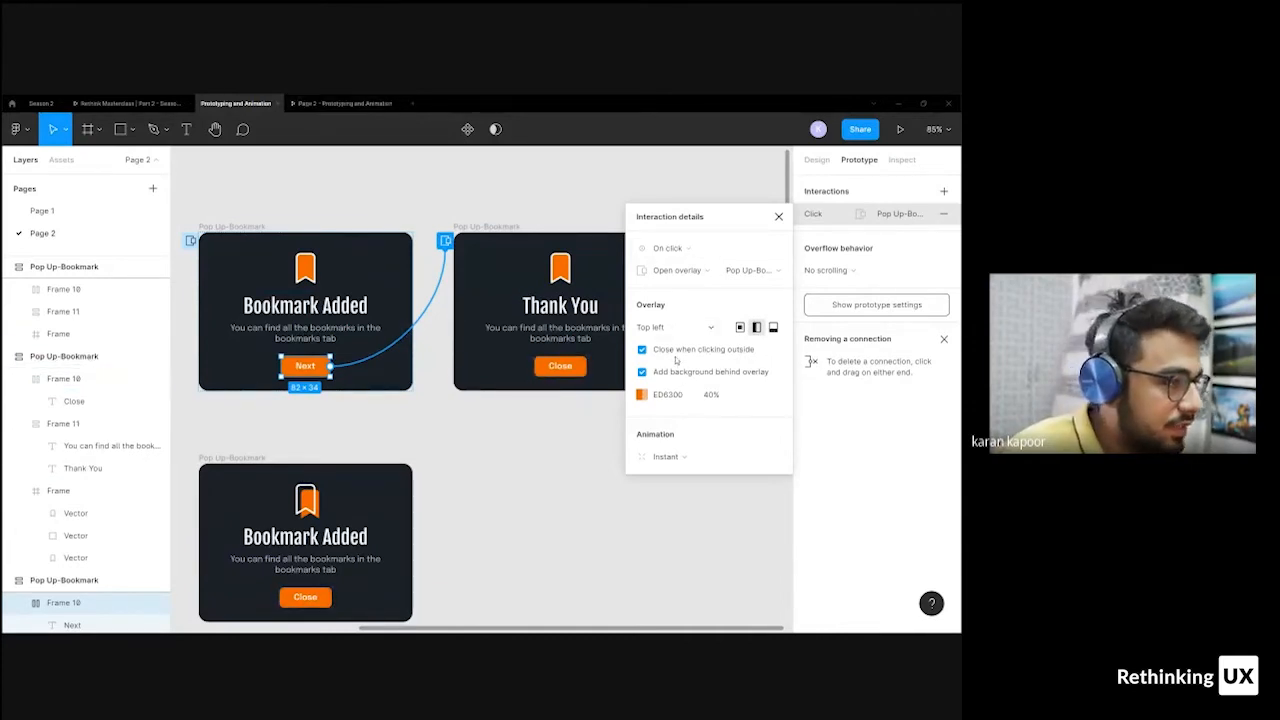
- Set the overlay position of the Bookmark Added pop-up opened by the article's bookmark icon to Centered
{"action": "left_click", "coordinate": [338, 102]}
{"action": "left_click", "coordinate": [492, 321]}
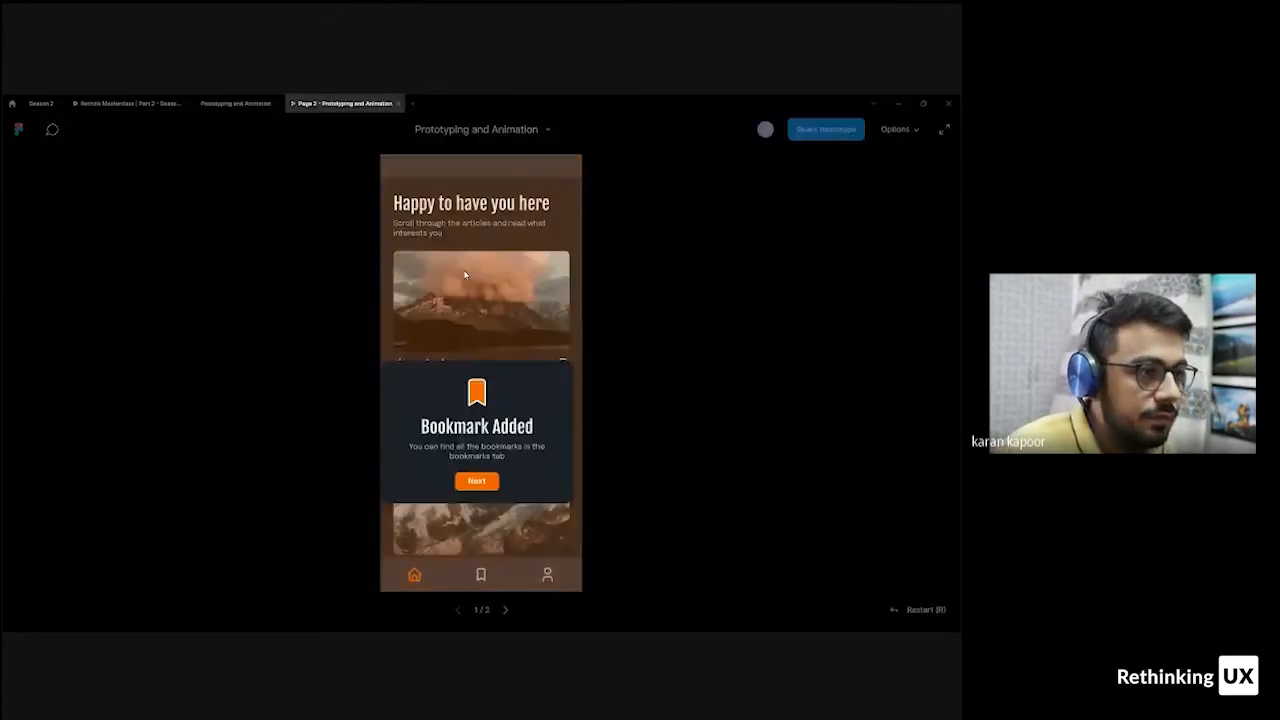
{"action": "left_click", "coordinate": [236, 104]}
{"action": "left_click", "coordinate": [273, 261]}
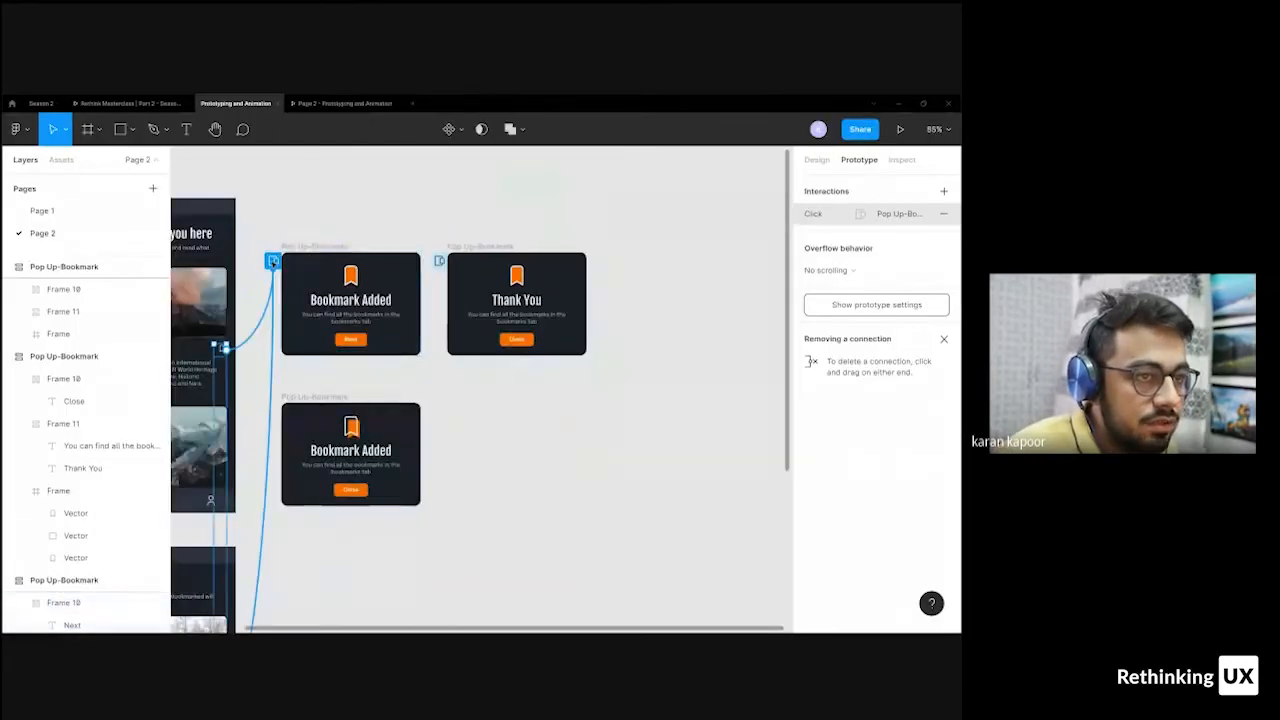
{"action": "left_click", "coordinate": [676, 330]}
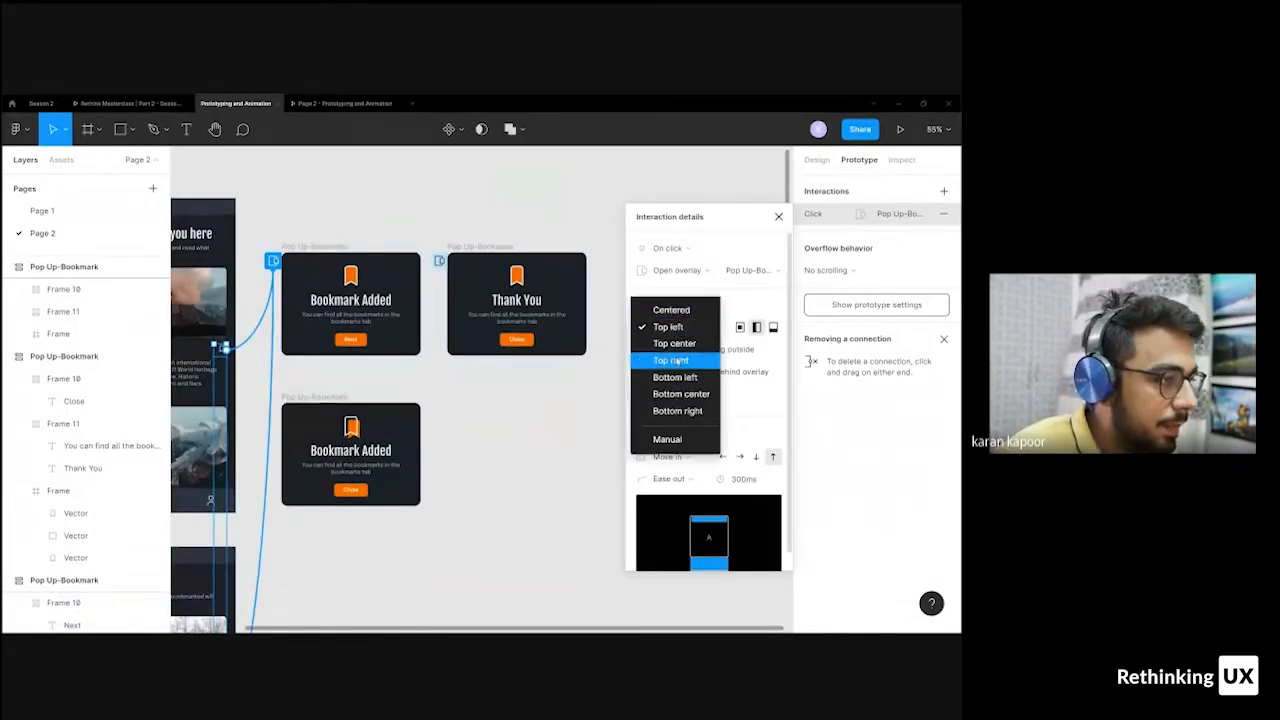
{"action": "left_click", "coordinate": [678, 307]}
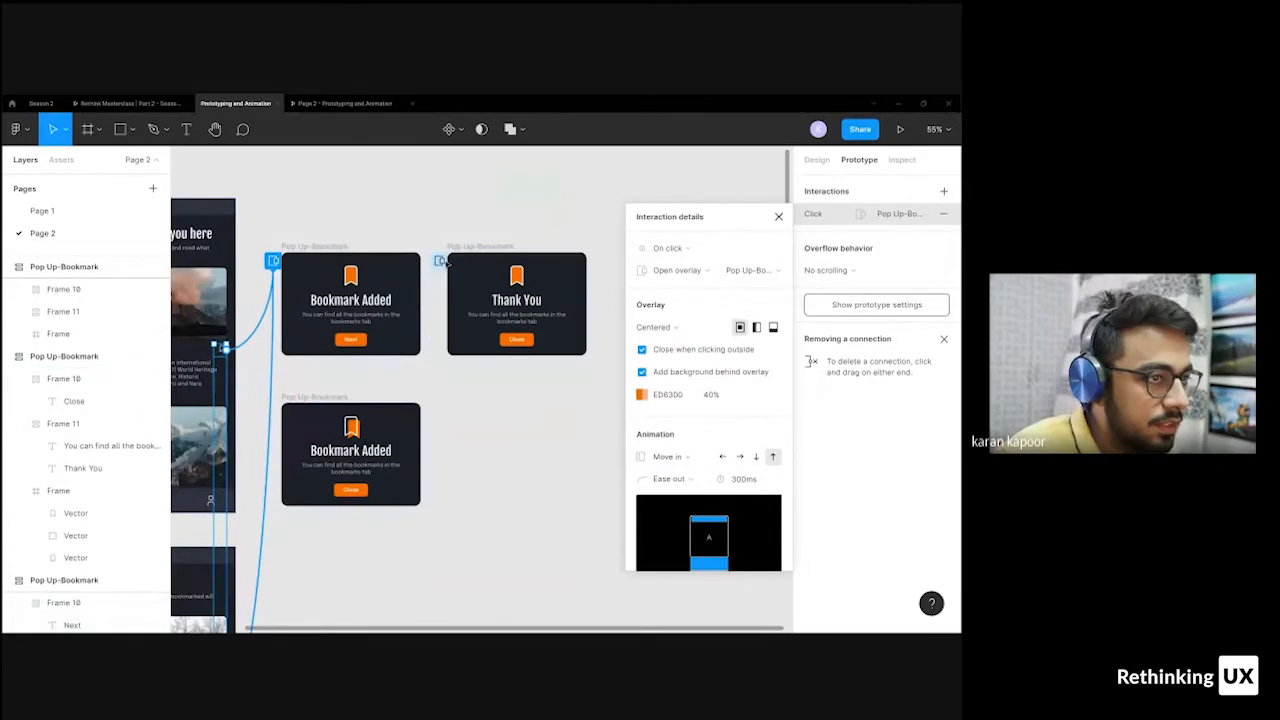
- Set the overlay position of the Next button's connection to the Thank You pop-up to Centered
{"action": "left_click", "coordinate": [440, 261]}
{"action": "left_click", "coordinate": [667, 331]}
{"action": "left_click", "coordinate": [674, 309]}
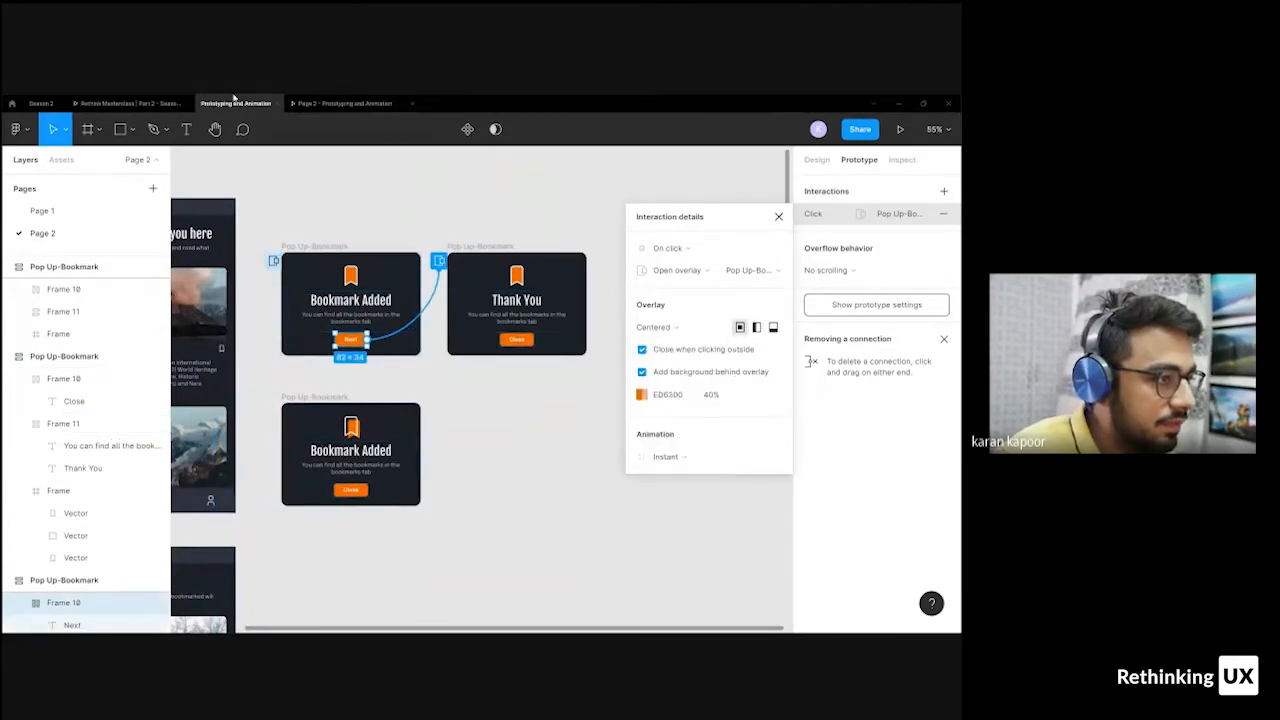
- Preview the prototype by bookmarking the Site seeing in Japan article and continuing to the Thank You pop-up
{"action": "left_click", "coordinate": [352, 104]}
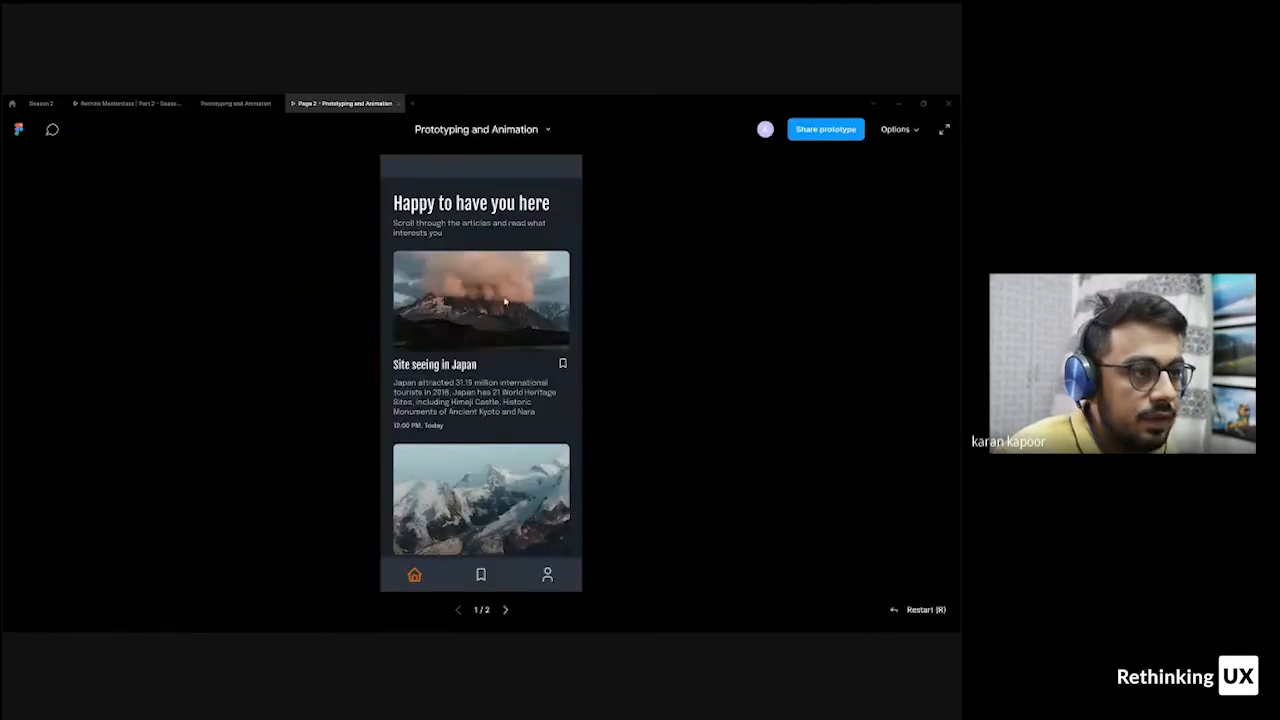
{"action": "left_click", "coordinate": [563, 363]}
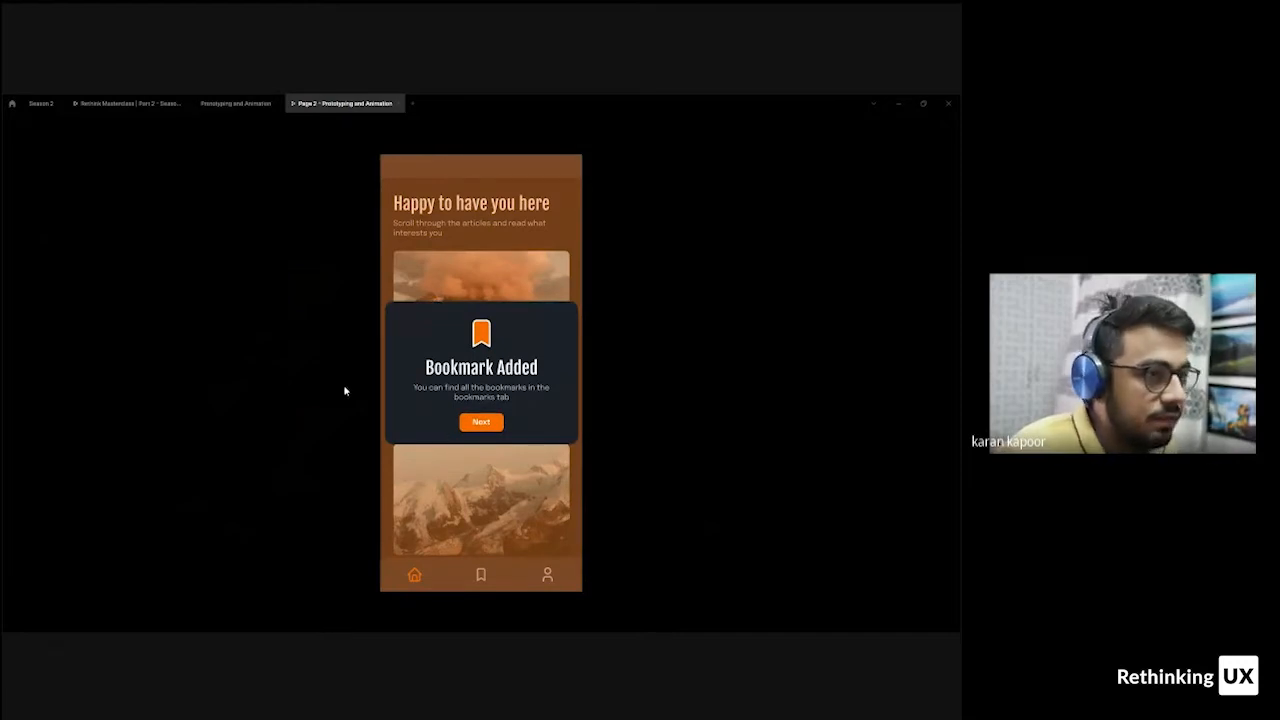
{"action": "left_click", "coordinate": [470, 425]}
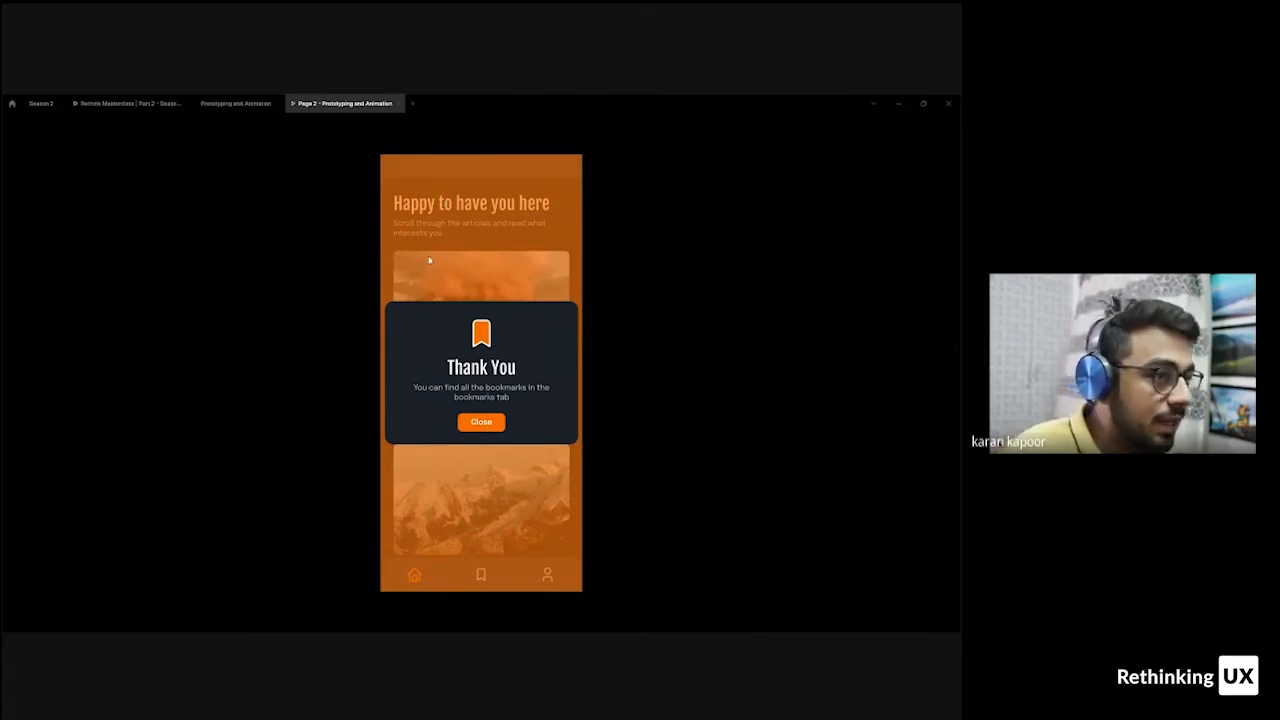
- Examine the Next connection's overlay background opacity setting and compare it with the tinted background in the prototype preview
{"action": "left_click", "coordinate": [222, 103]}
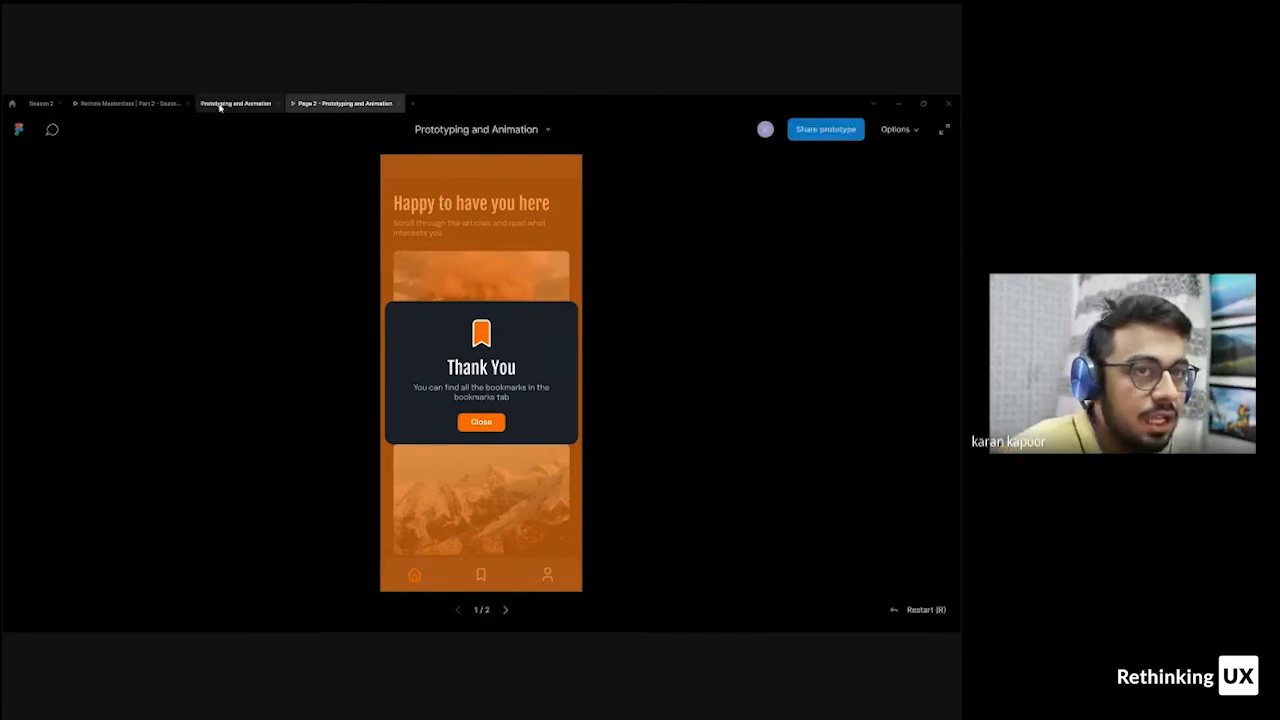
{"action": "left_click", "coordinate": [712, 398]}
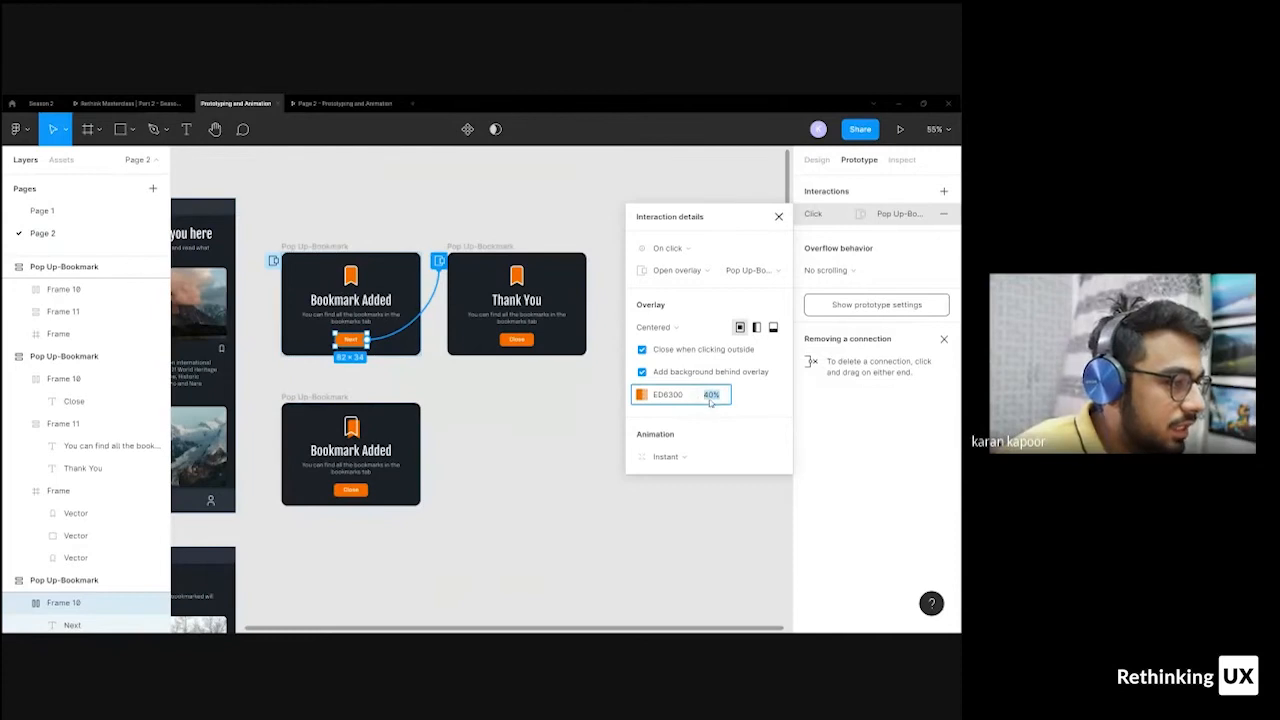
{"action": "left_click", "coordinate": [428, 272]}
{"action": "left_click", "coordinate": [428, 292]}
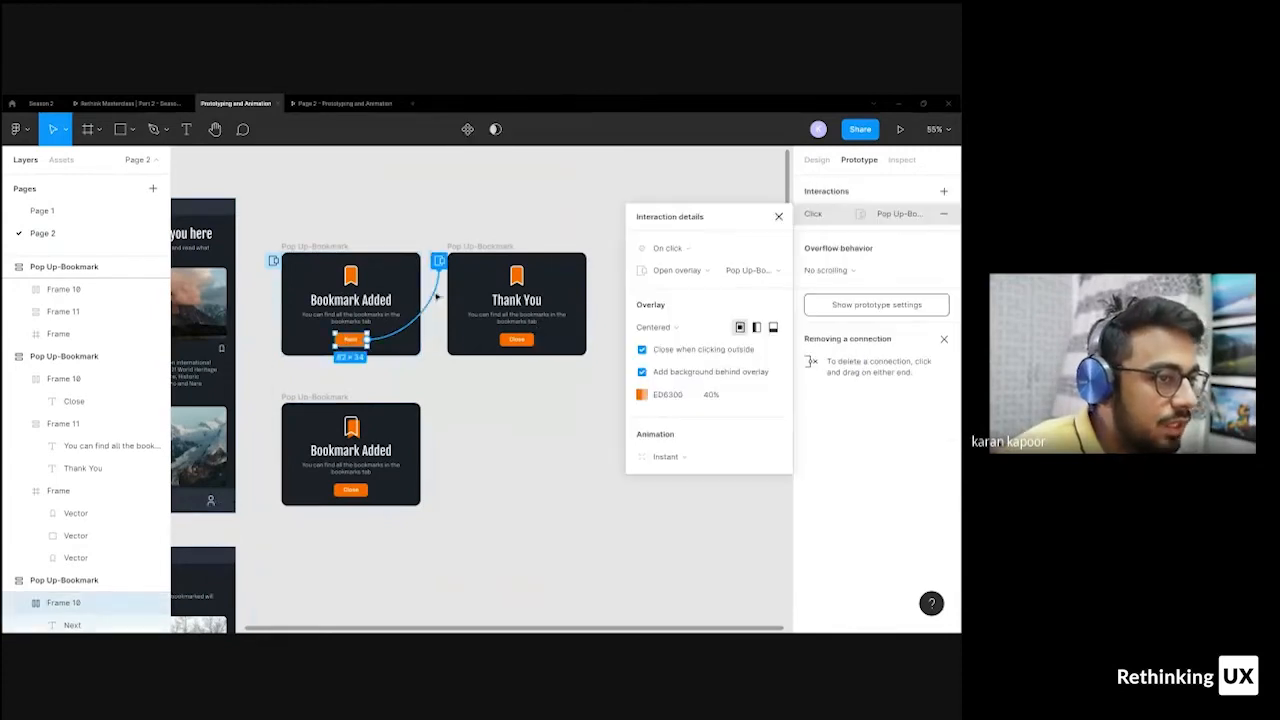
{"action": "left_click", "coordinate": [709, 398]}
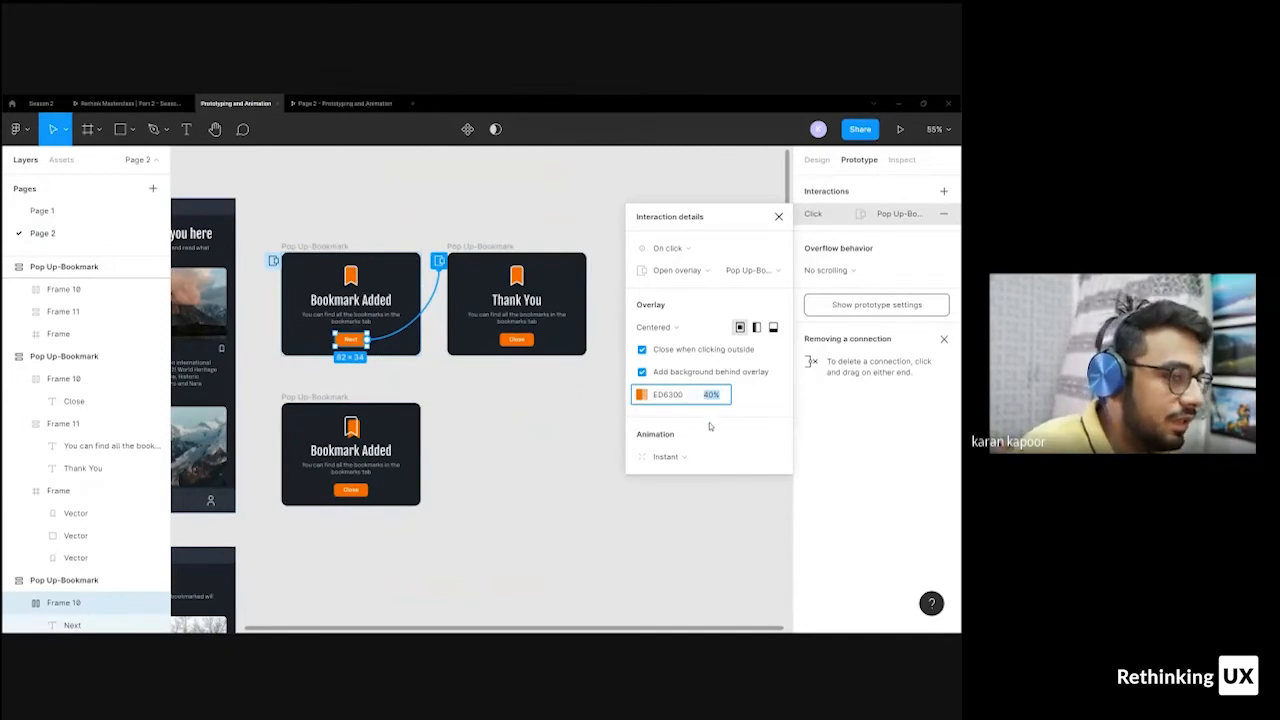
{"action": "left_click", "coordinate": [298, 108]}
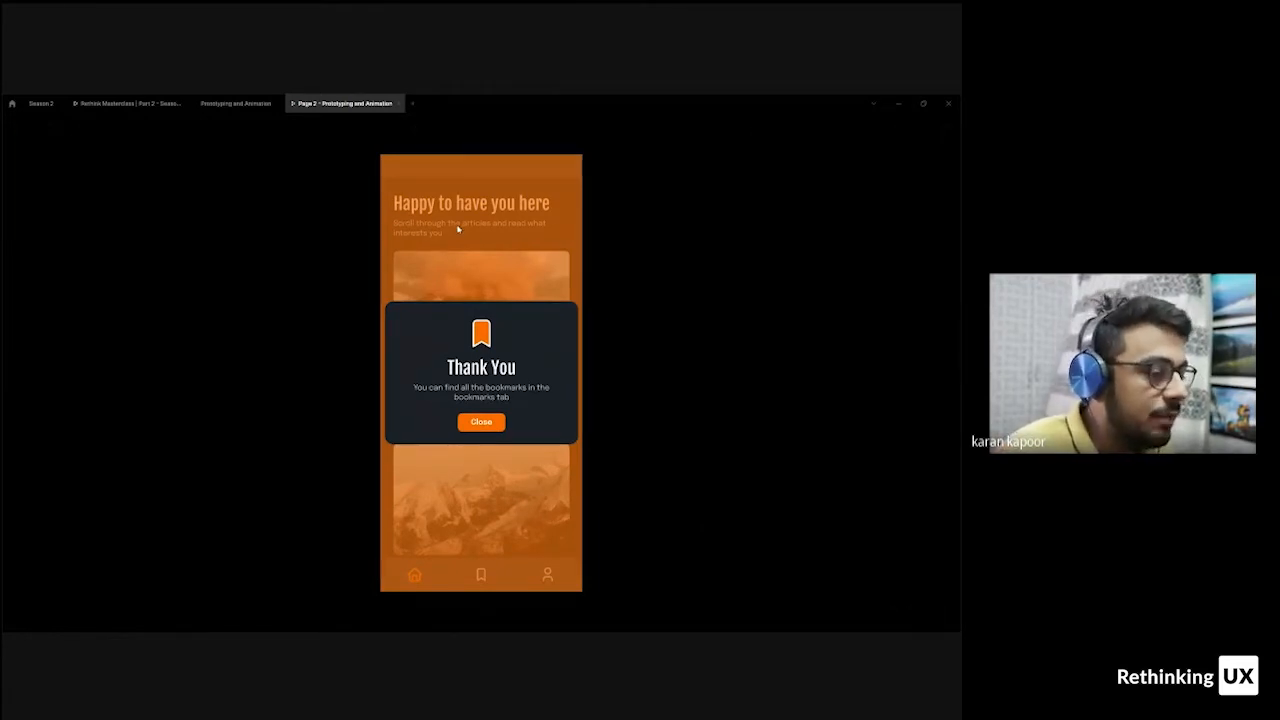
- Change the action of the Next button's connection to the Thank You pop-up to Swap overlay
{"action": "left_click", "coordinate": [235, 104]}
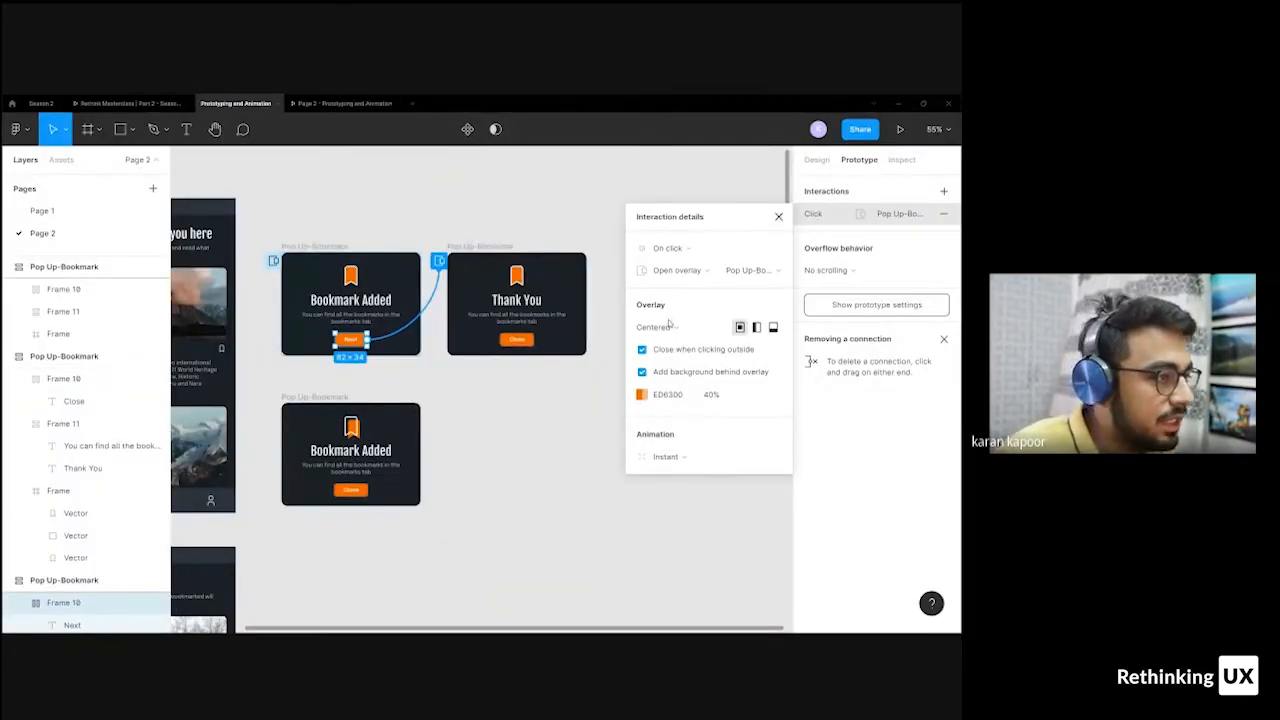
{"action": "left_click", "coordinate": [680, 272]}
{"action": "left_click", "coordinate": [680, 286]}
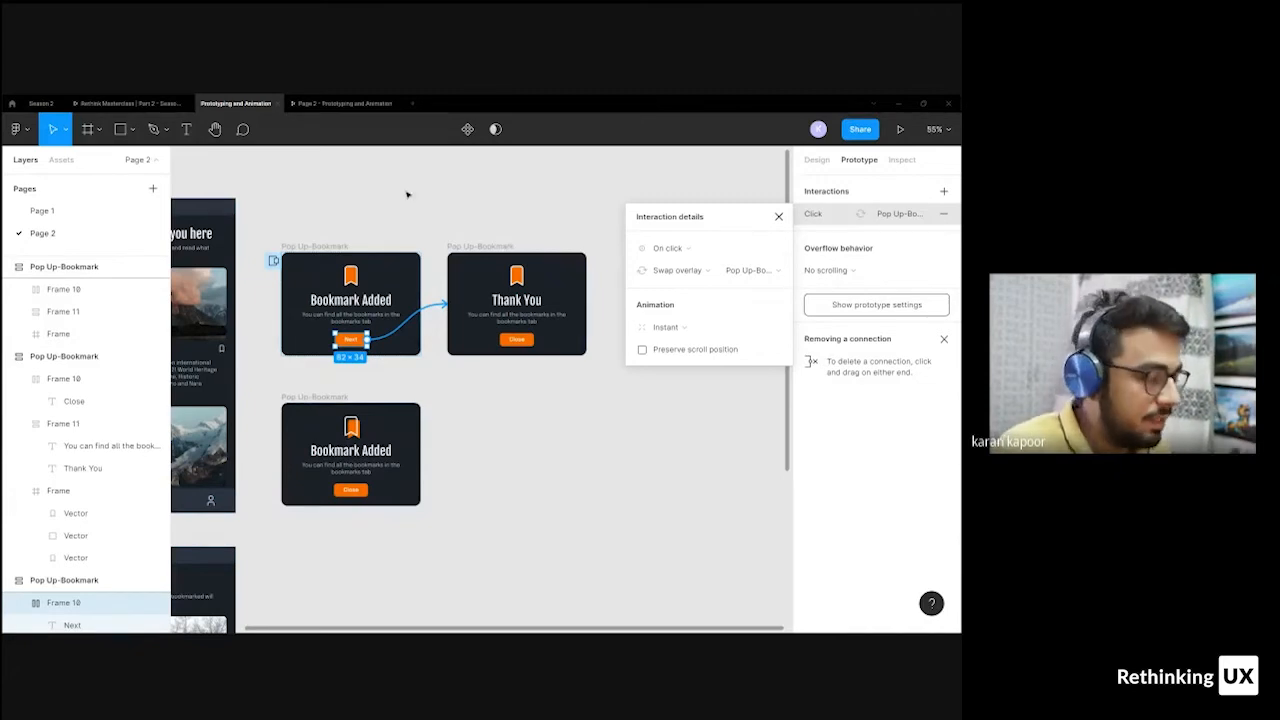
- Preview the swapped overlay by bookmarking the article, continuing to the Thank You pop-up and dismissing it from outside
{"action": "left_click", "coordinate": [345, 104]}
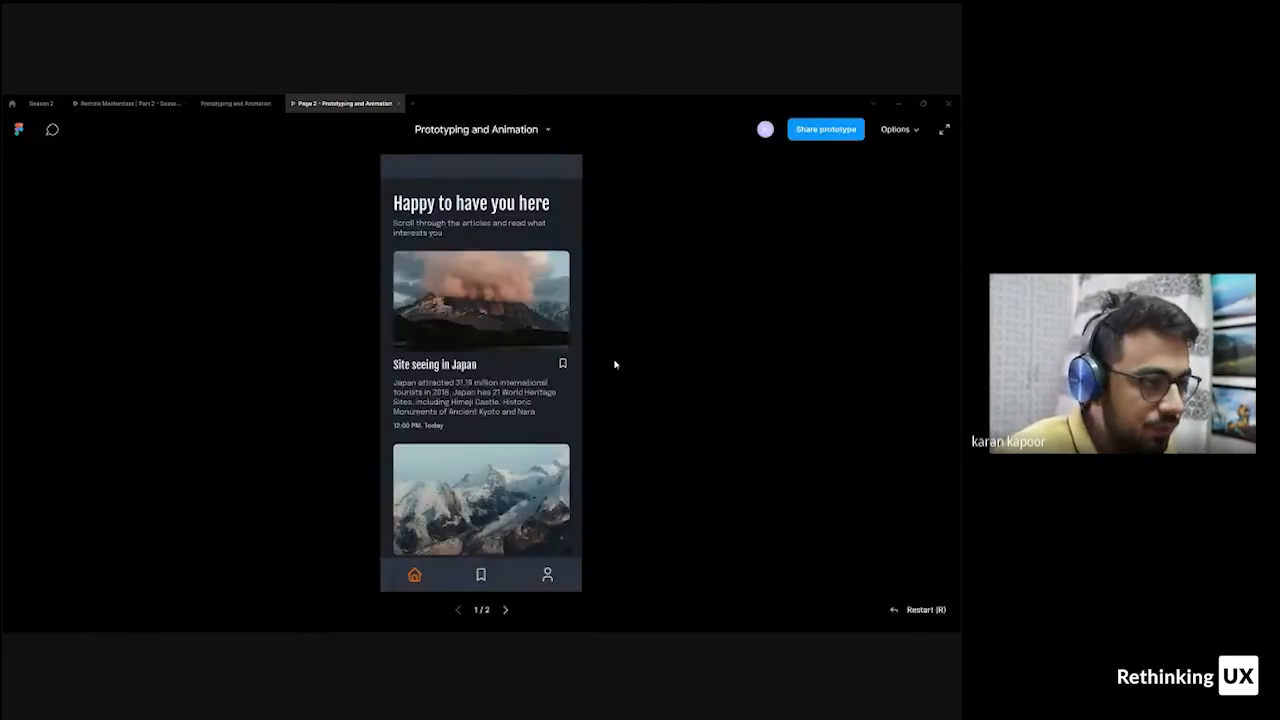
{"action": "left_click", "coordinate": [562, 364]}
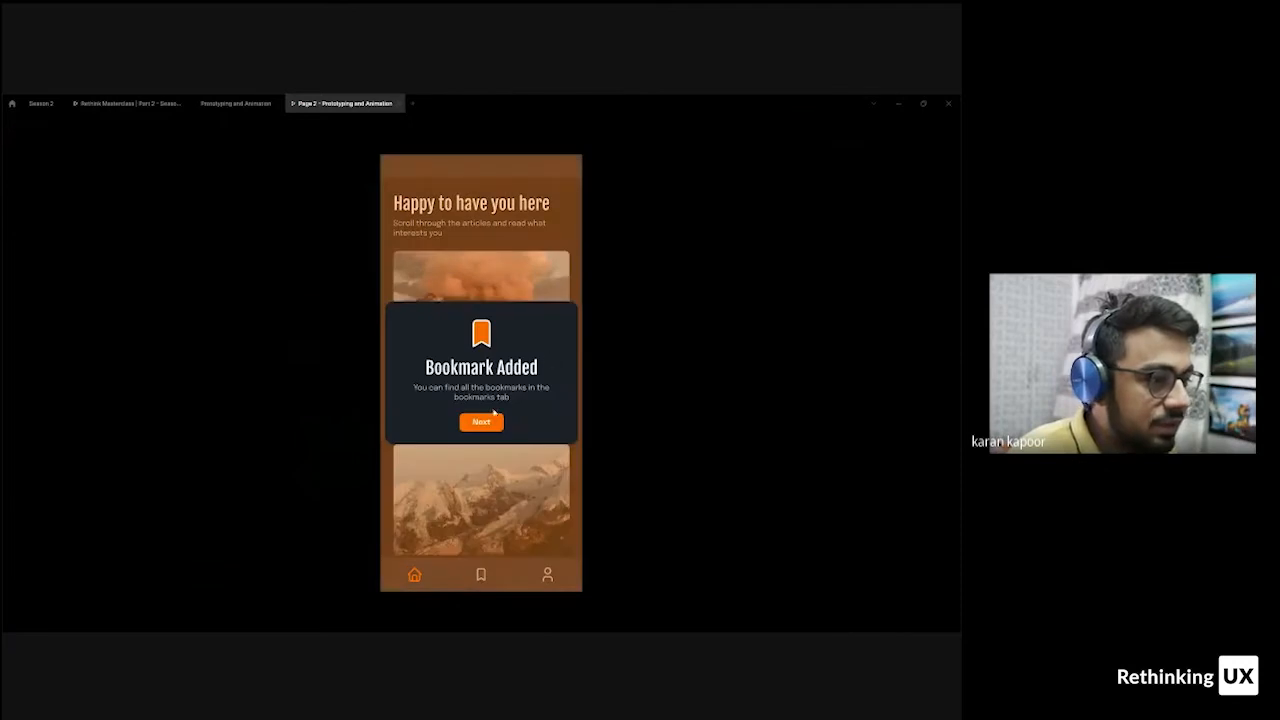
{"action": "left_click", "coordinate": [482, 424]}
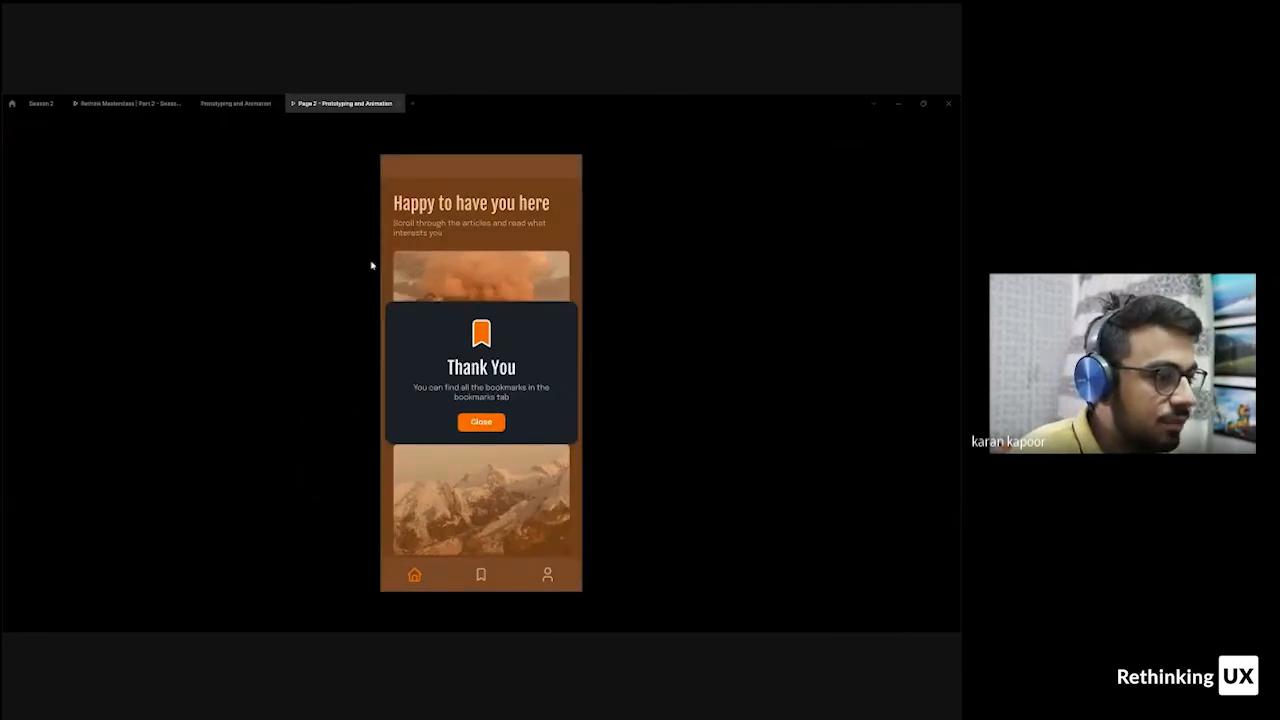
{"action": "left_click", "coordinate": [489, 277]}
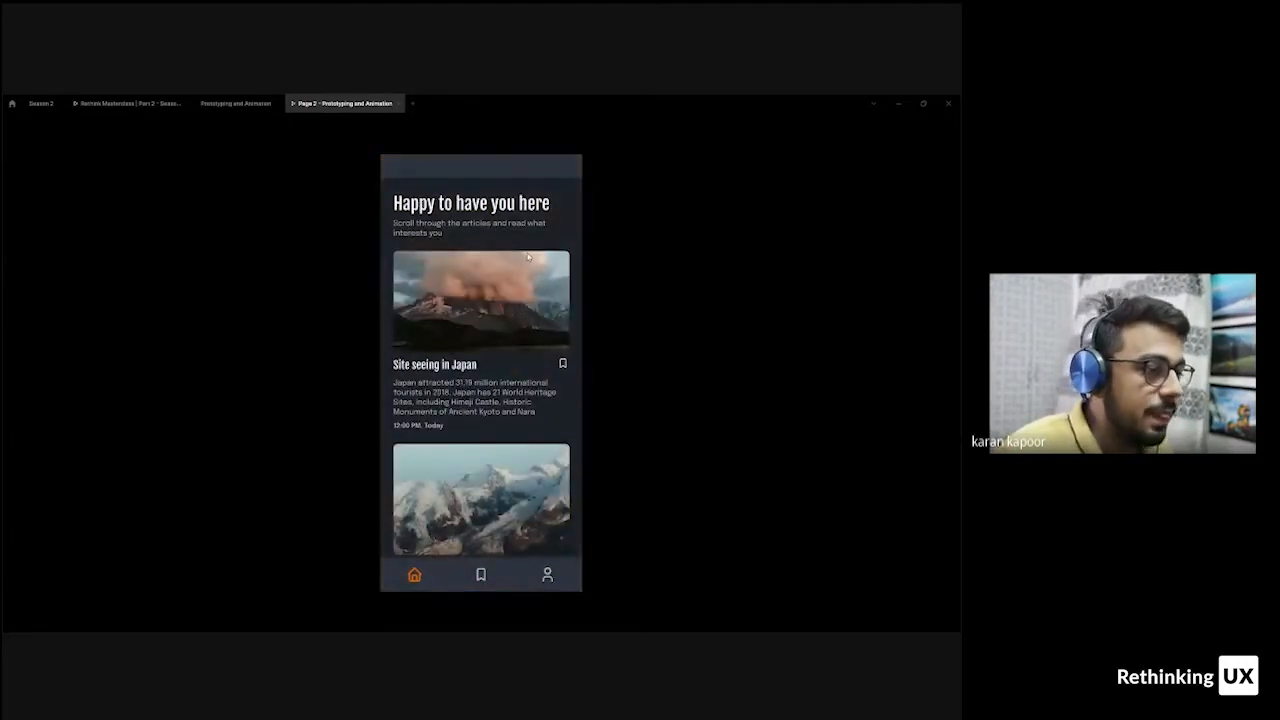
- Return the Next button's connection to the Open overlay action
{"action": "left_click", "coordinate": [235, 103]}
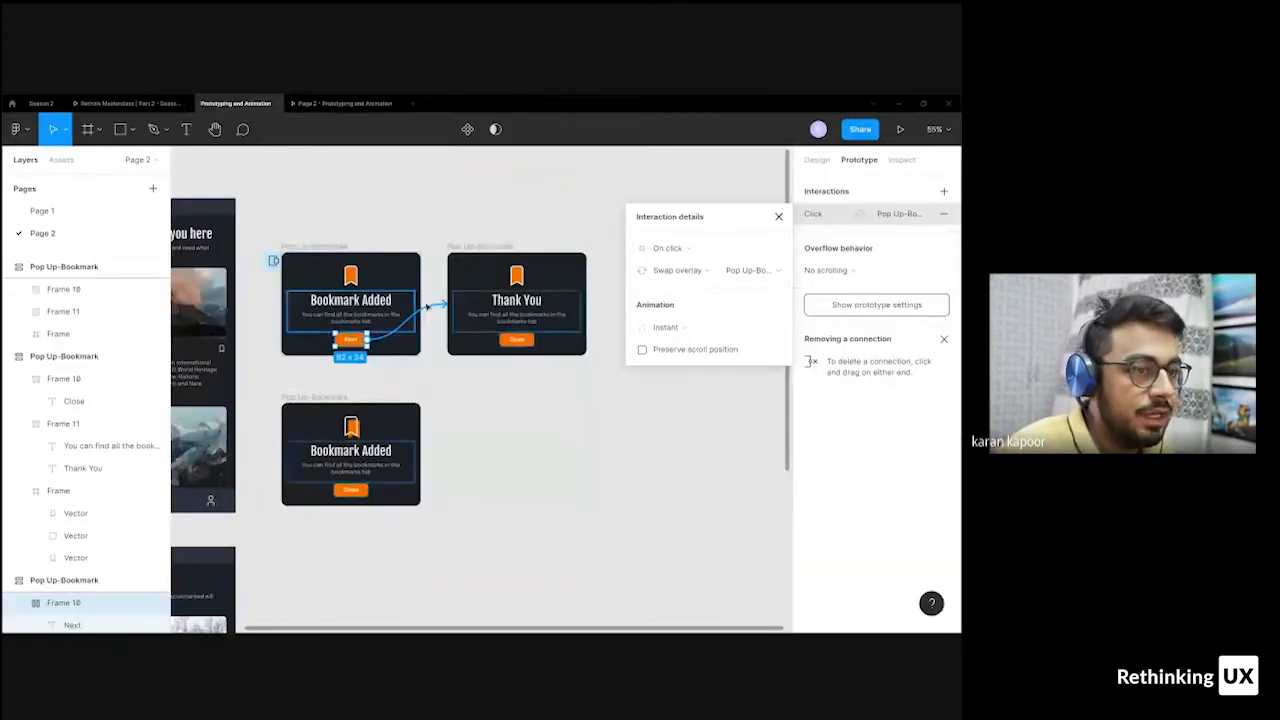
{"action": "left_click", "coordinate": [685, 270]}
{"action": "left_click", "coordinate": [704, 254]}
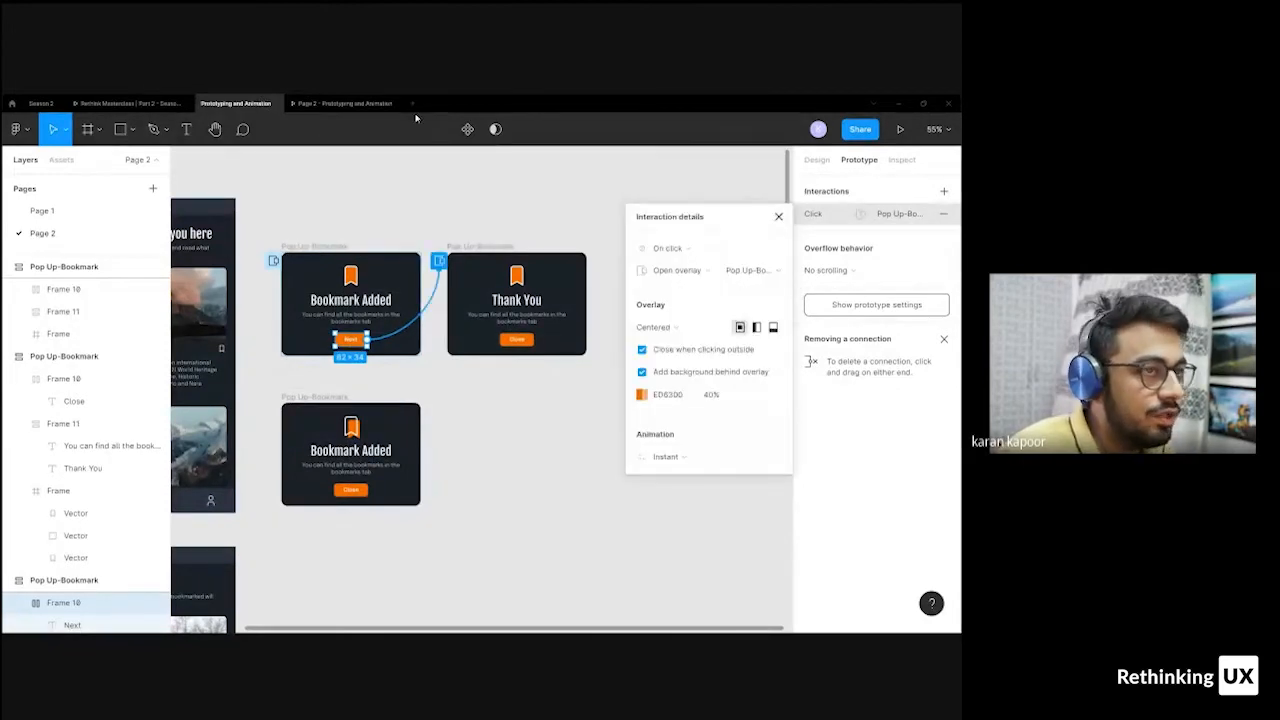
- Preview the stacked overlays by bookmarking the article, continuing to the Thank You pop-up and dismissing both pop-ups from outside
{"action": "left_click", "coordinate": [345, 103]}
{"action": "left_click", "coordinate": [563, 362]}
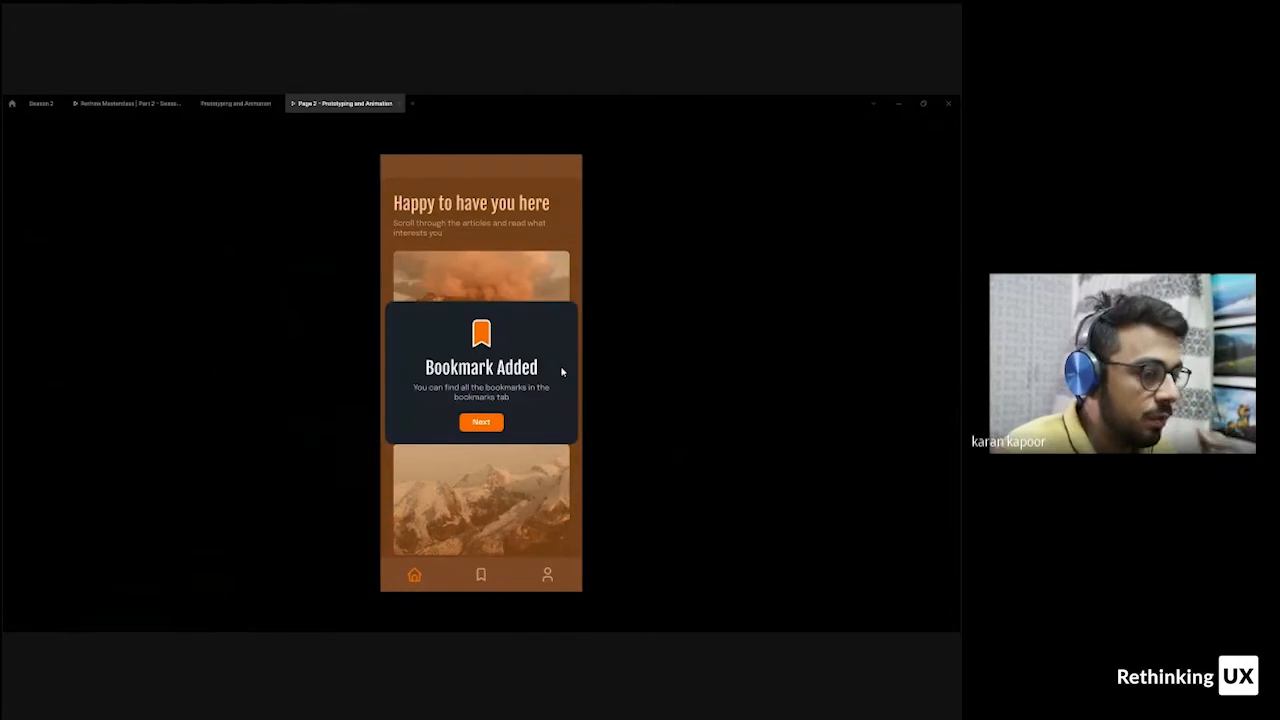
{"action": "left_click", "coordinate": [491, 423]}
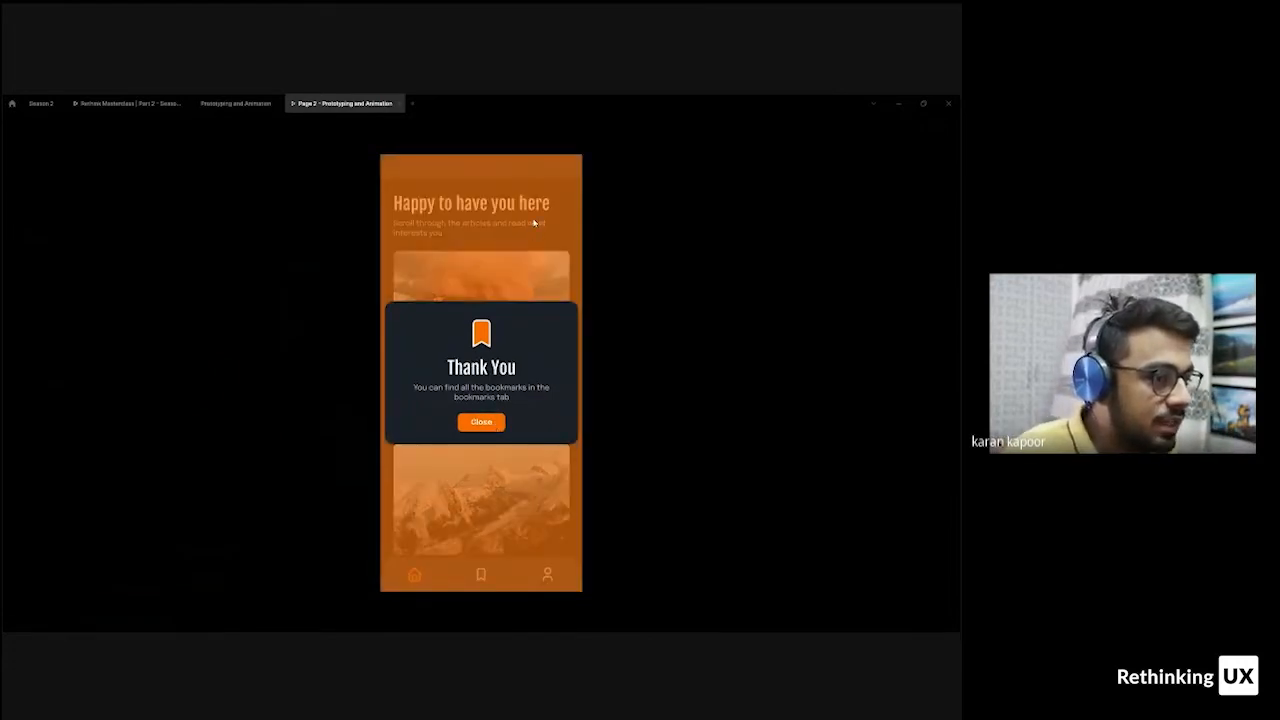
{"action": "left_click", "coordinate": [531, 263]}
{"action": "left_click", "coordinate": [529, 239]}
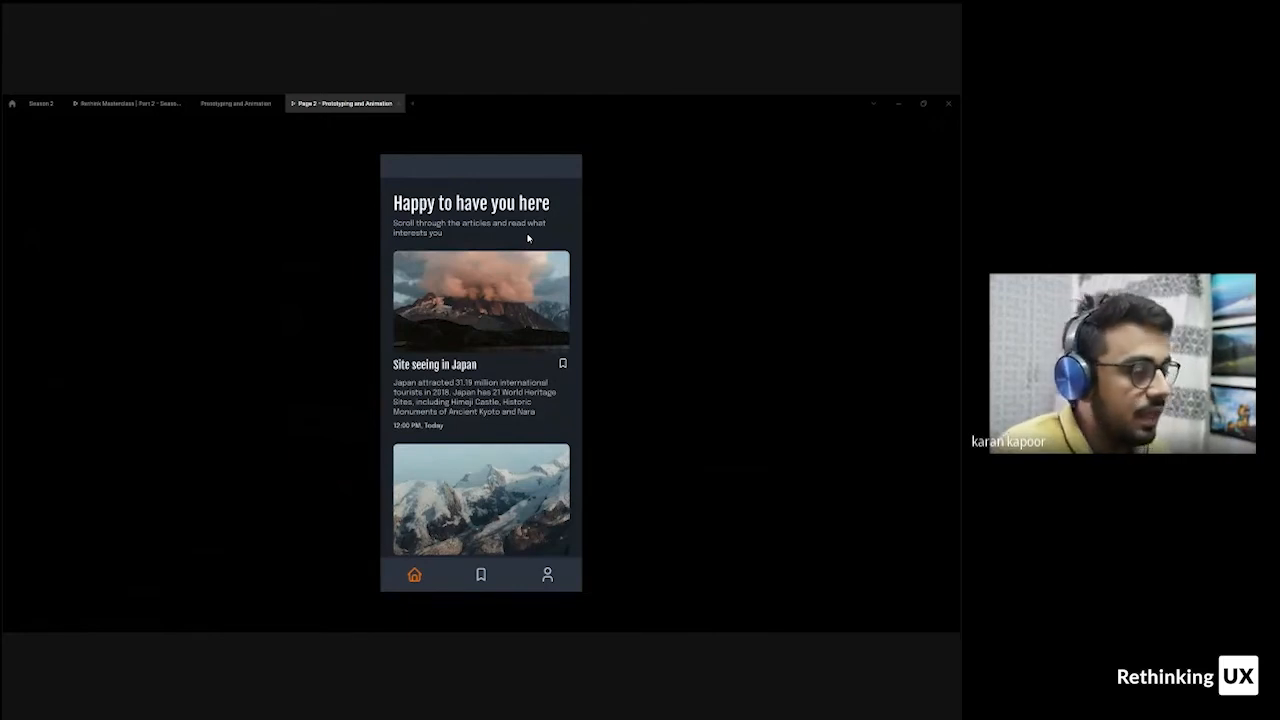
- Switch the Bookmark Added pop-up's Next button interaction to Swap overlay and deselect it
{"action": "left_click", "coordinate": [256, 106]}
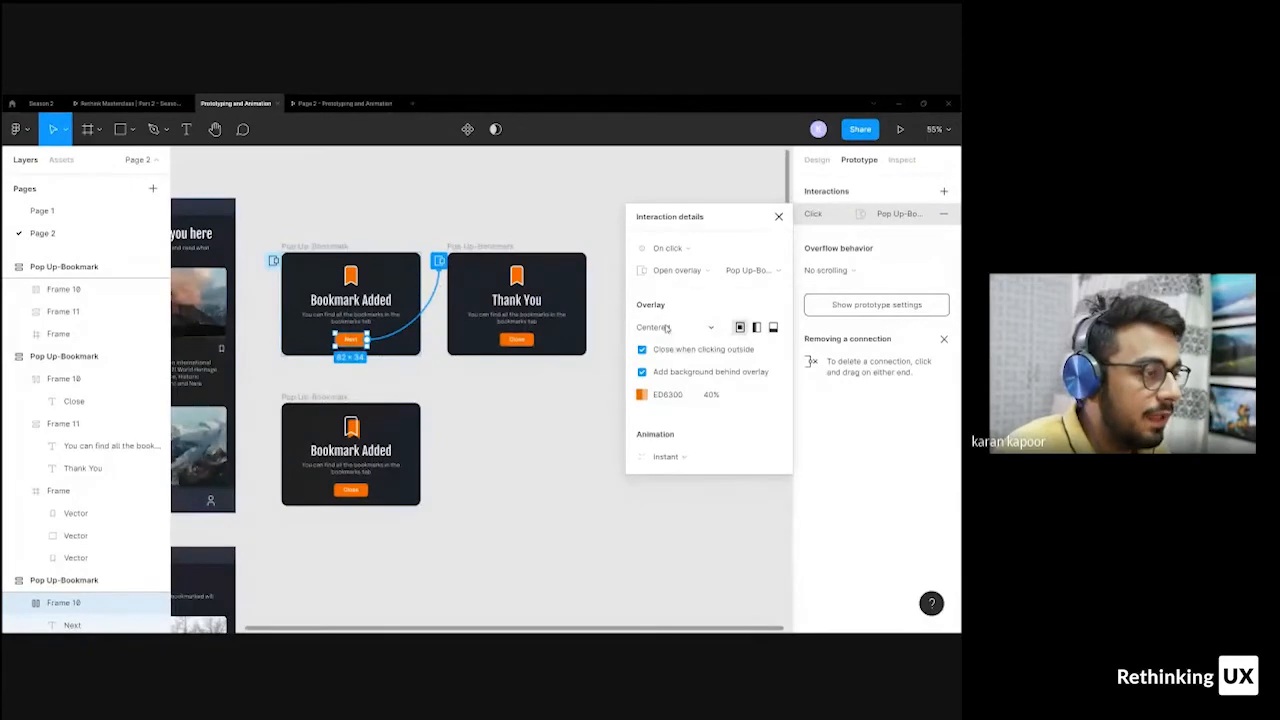
{"action": "left_click", "coordinate": [667, 328]}
{"action": "left_click", "coordinate": [677, 270]}
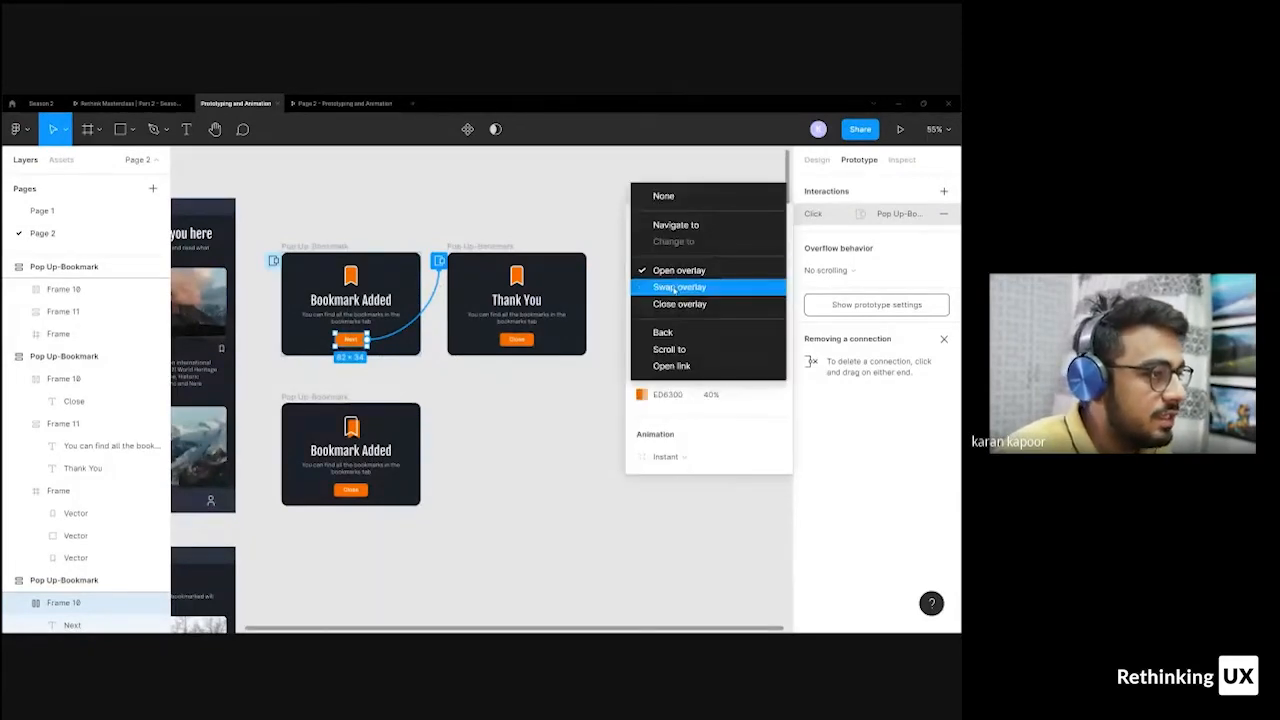
{"action": "left_click", "coordinate": [677, 287]}
{"action": "left_click", "coordinate": [466, 214]}
- Duplicate the Thank You pop-up and place the copy beside it in the same row
{"action": "scroll", "coordinate": [466, 214], "scroll_direction": "right", "scroll_amount": 3}
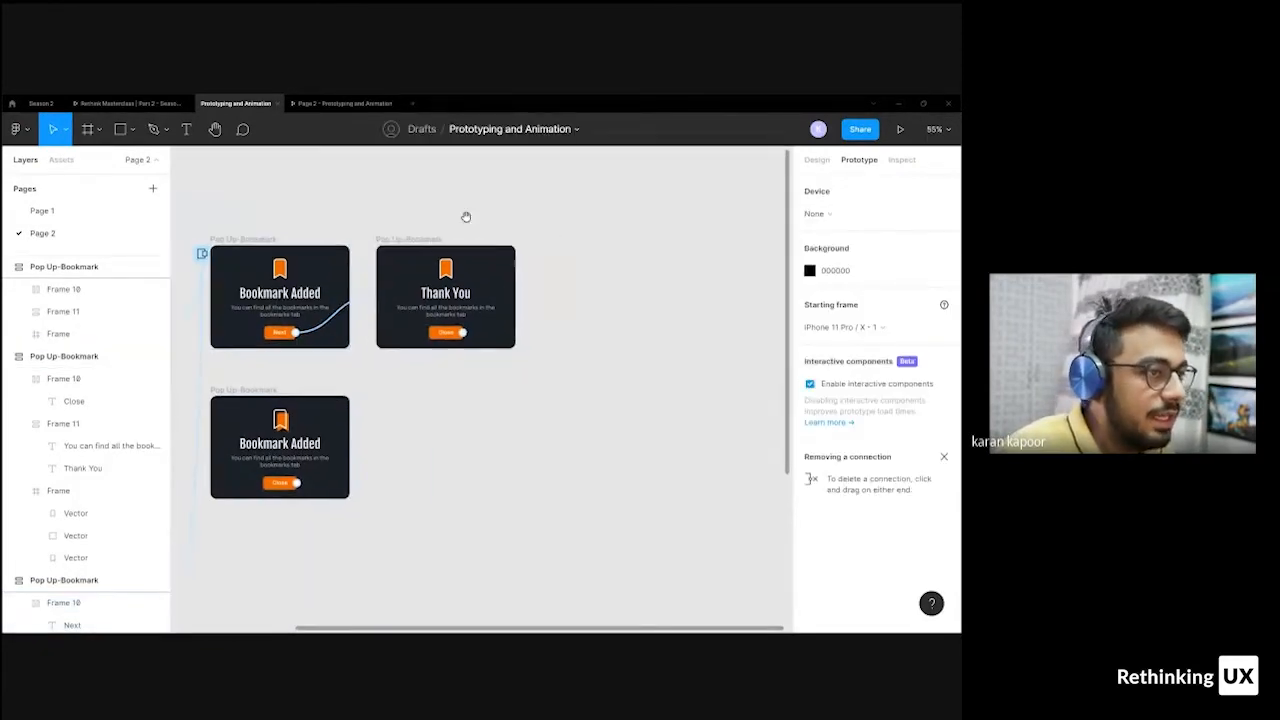
{"action": "scroll", "coordinate": [450, 300], "scroll_direction": "left", "scroll_amount": 3}
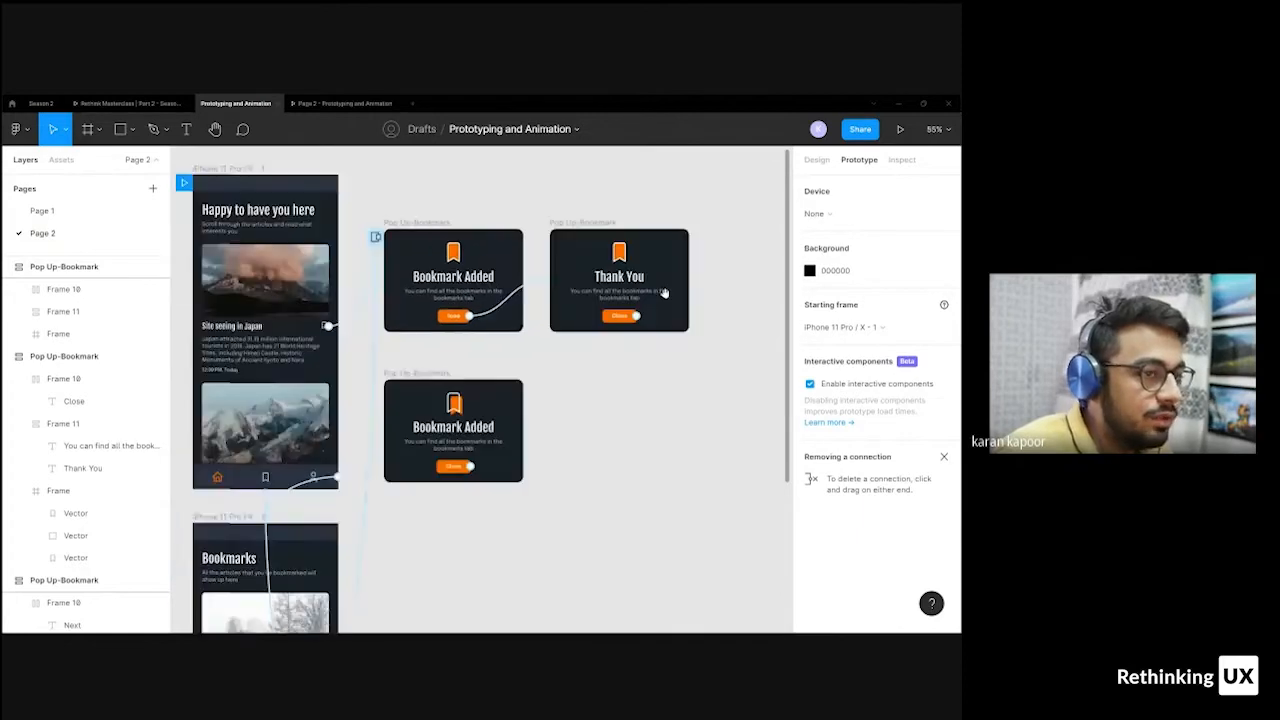
{"action": "left_click", "coordinate": [397, 226]}
{"action": "scroll", "coordinate": [490, 334], "scroll_direction": "right", "scroll_amount": 5}
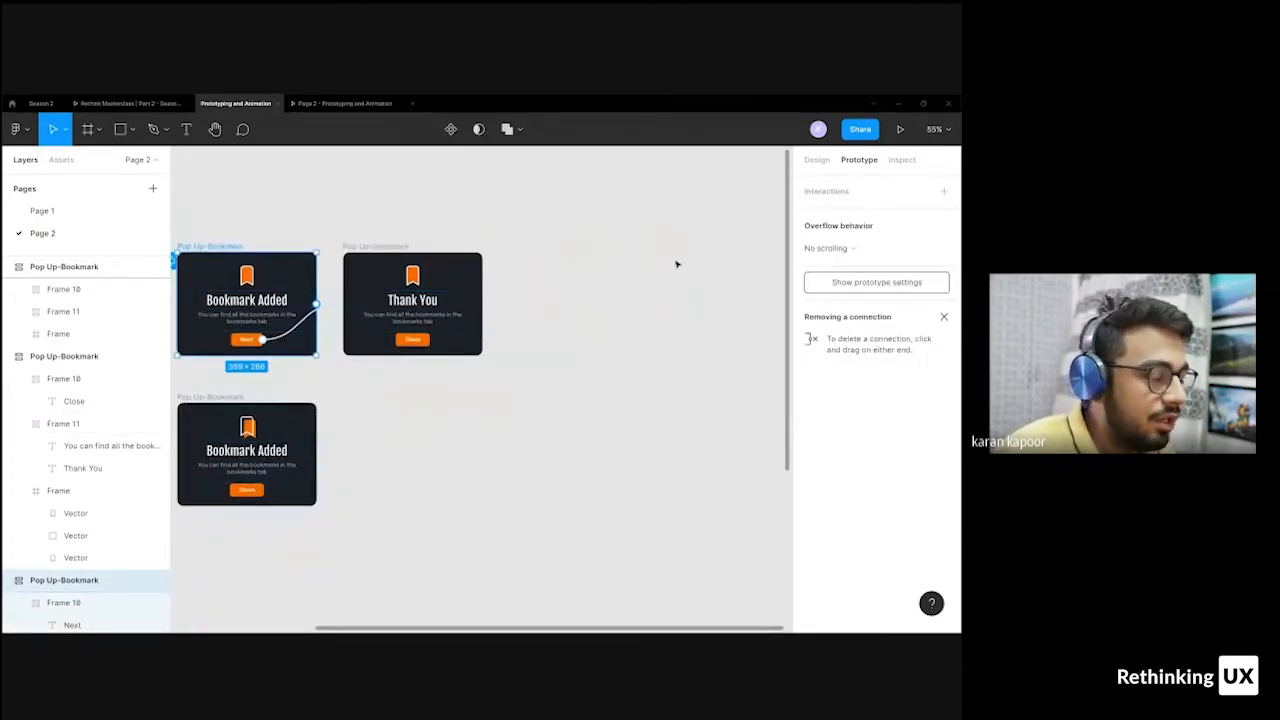
{"action": "left_click", "coordinate": [374, 251]}
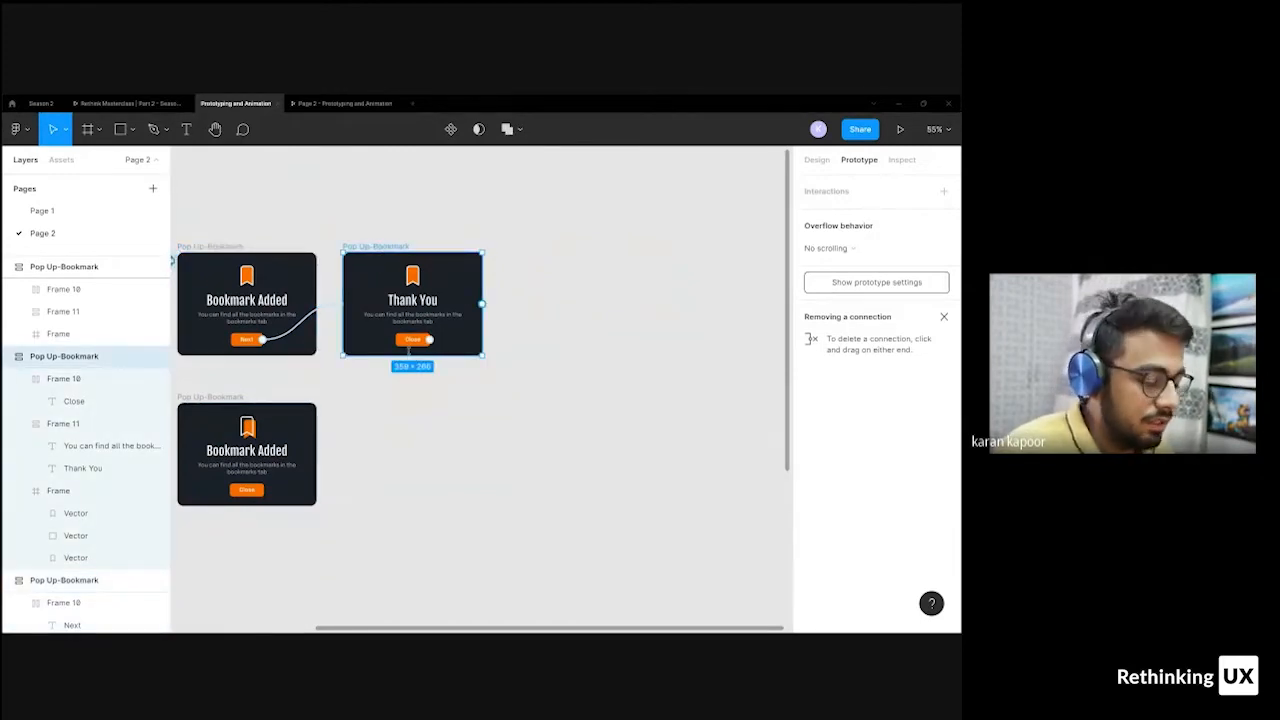
{"action": "left_click", "coordinate": [329, 309]}
{"action": "left_click", "coordinate": [411, 238]}
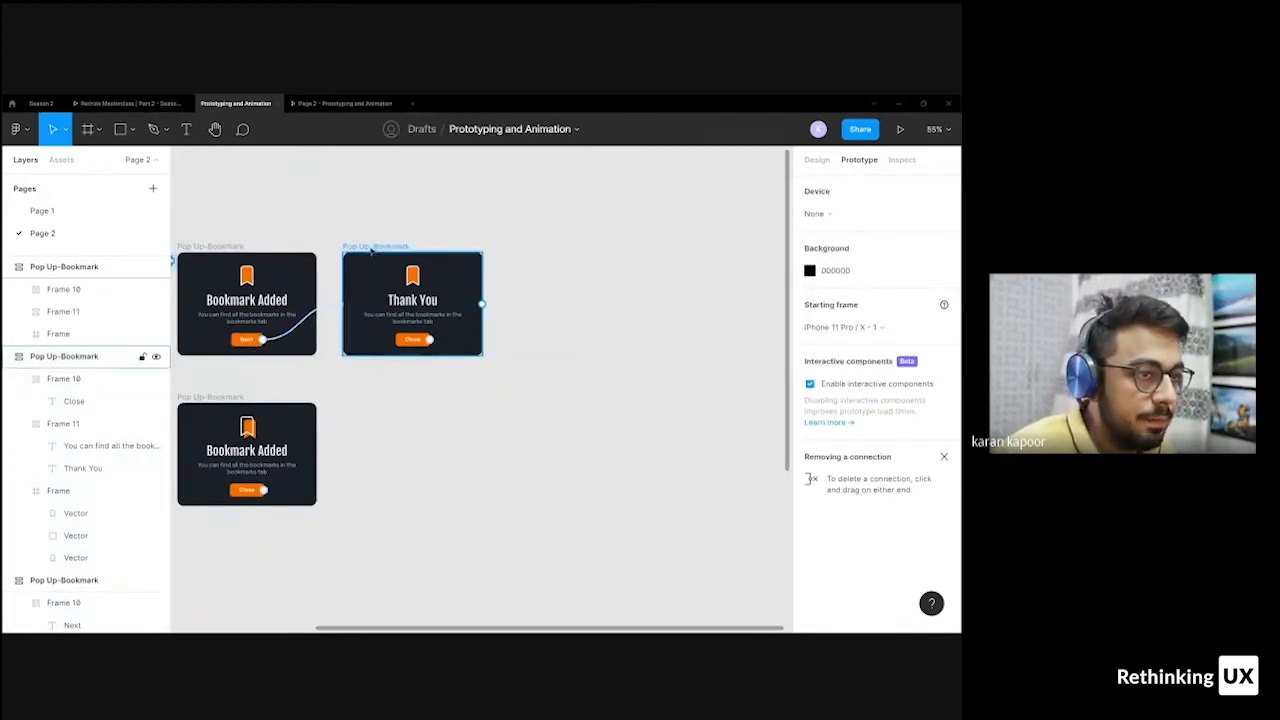
{"action": "left_click_drag", "start_coordinate": [374, 255], "coordinate": [540, 262]}
- Change the button label of the middle Thank You pop-up to "Next"
{"action": "left_click", "coordinate": [410, 340]}
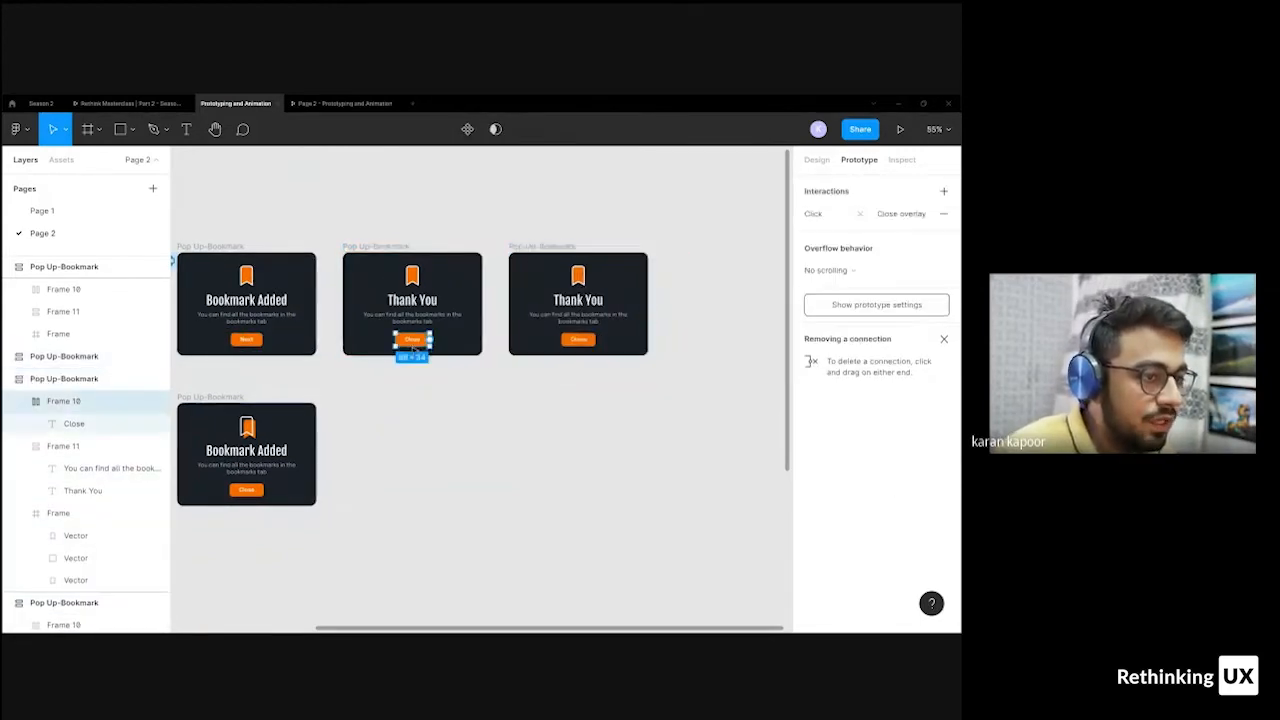
{"action": "double_click", "coordinate": [412, 341]}
{"action": "scroll", "coordinate": [412, 341], "scroll_direction": "up", "scroll_amount": 5}
{"action": "double_click", "coordinate": [430, 336]}
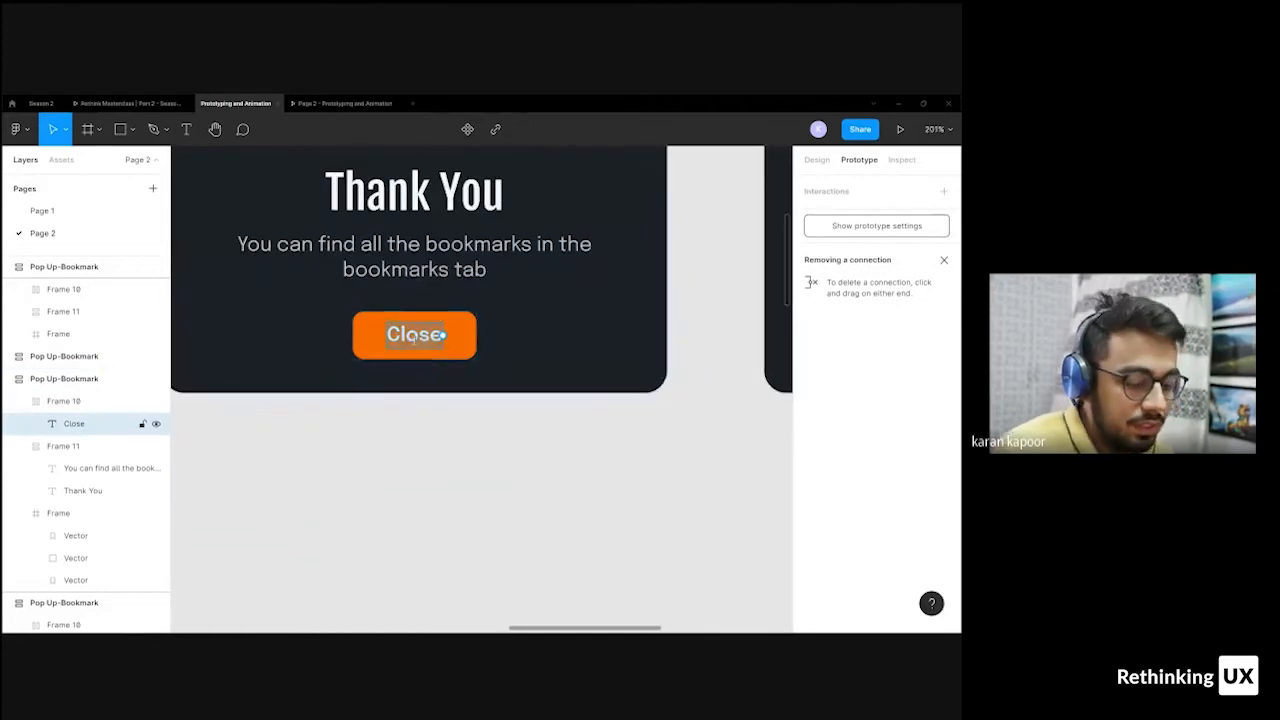
{"action": "type", "text": "Next"}
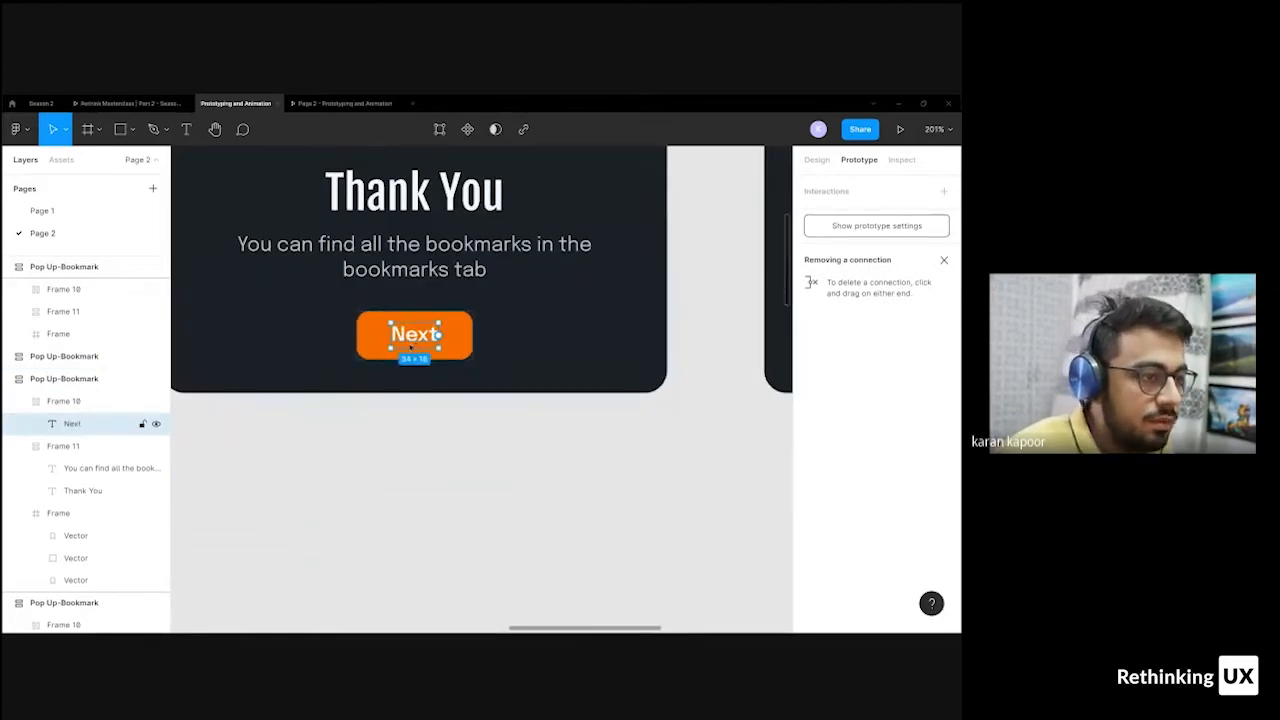
- Connect the middle Thank You pop-up's Next button to the last Thank You pop-up and set the action to Swap overlay
{"action": "scroll", "coordinate": [437, 336], "scroll_direction": "down", "scroll_amount": 5}
{"action": "left_click_drag", "start_coordinate": [450, 381], "coordinate": [640, 330]}
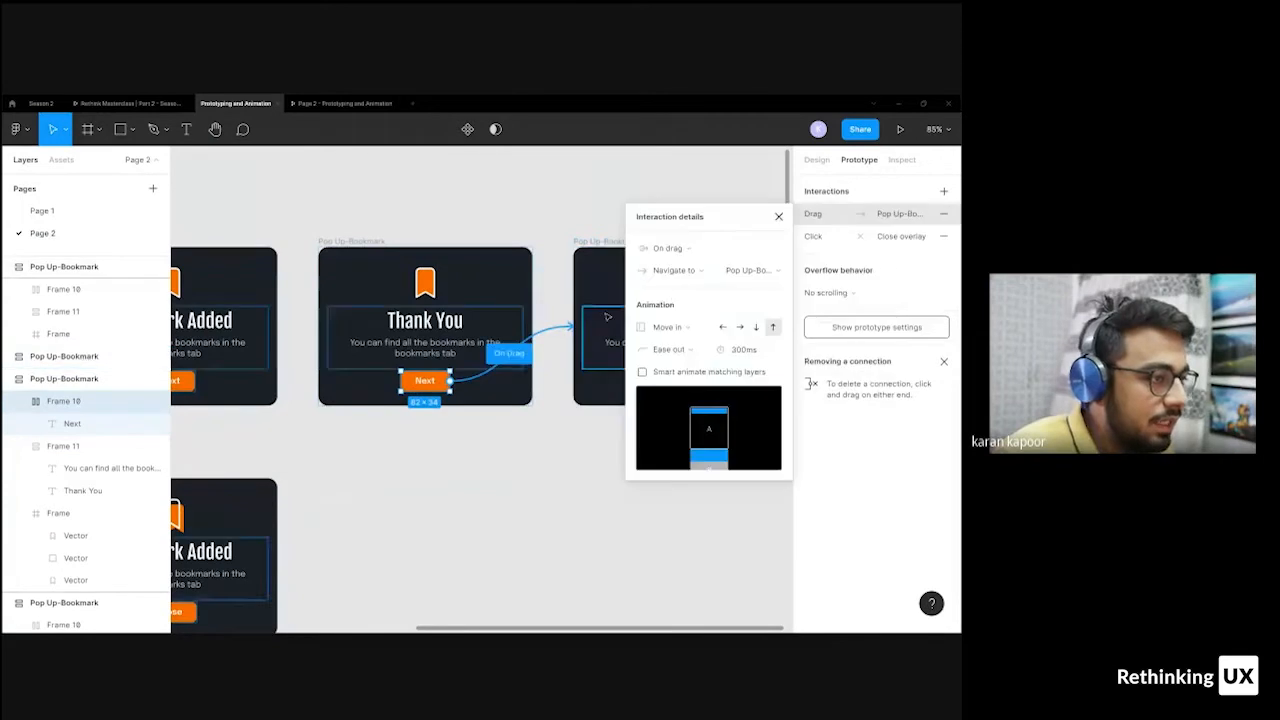
{"action": "left_click", "coordinate": [671, 272]}
{"action": "left_click", "coordinate": [680, 332]}
{"action": "left_click", "coordinate": [597, 445]}
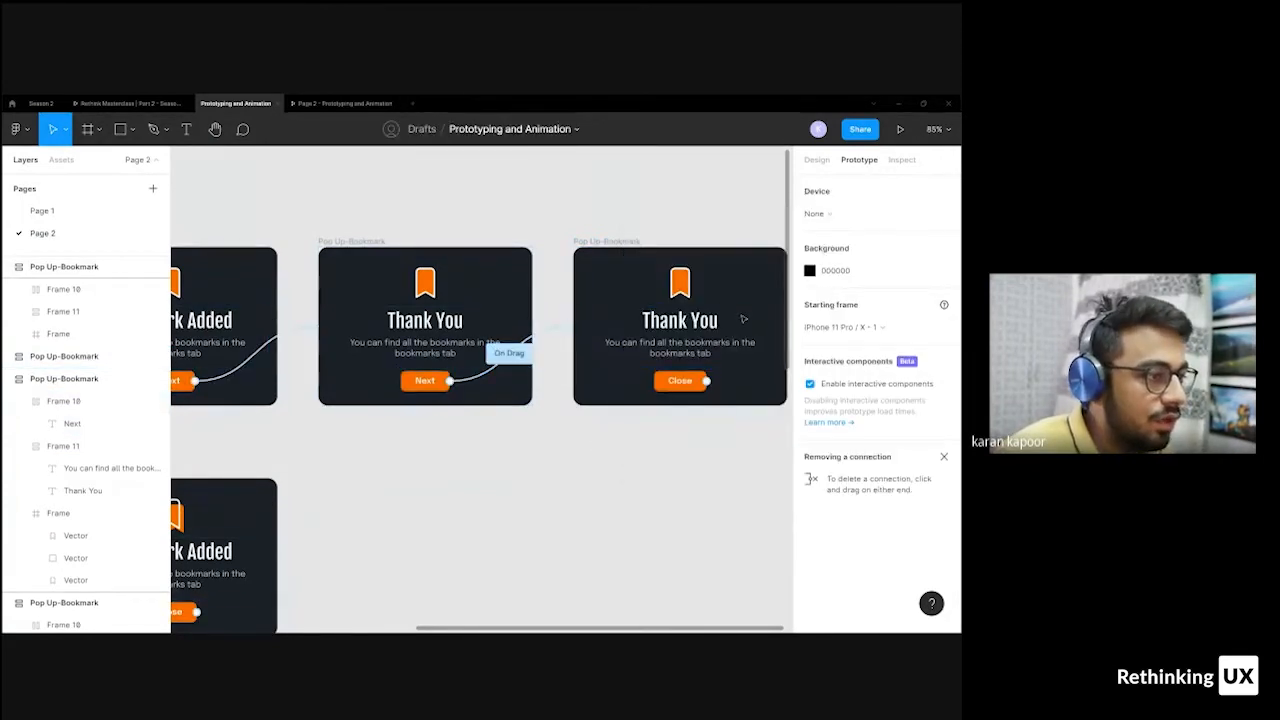
{"action": "left_click", "coordinate": [700, 322]}
{"action": "left_click", "coordinate": [603, 529]}
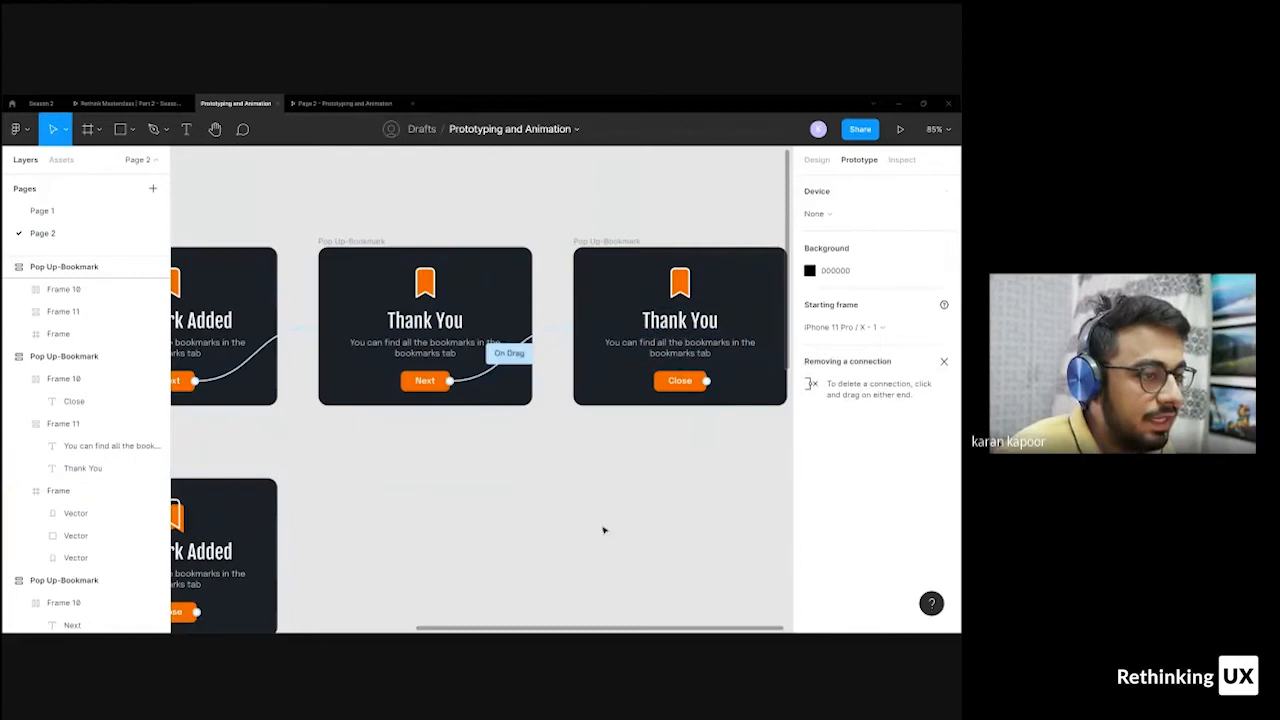
- Preview the overlay flow by bookmarking the article and continuing from the Bookmark Added pop-up, then return to the design file
{"action": "left_click", "coordinate": [316, 101]}
{"action": "left_click", "coordinate": [561, 364]}
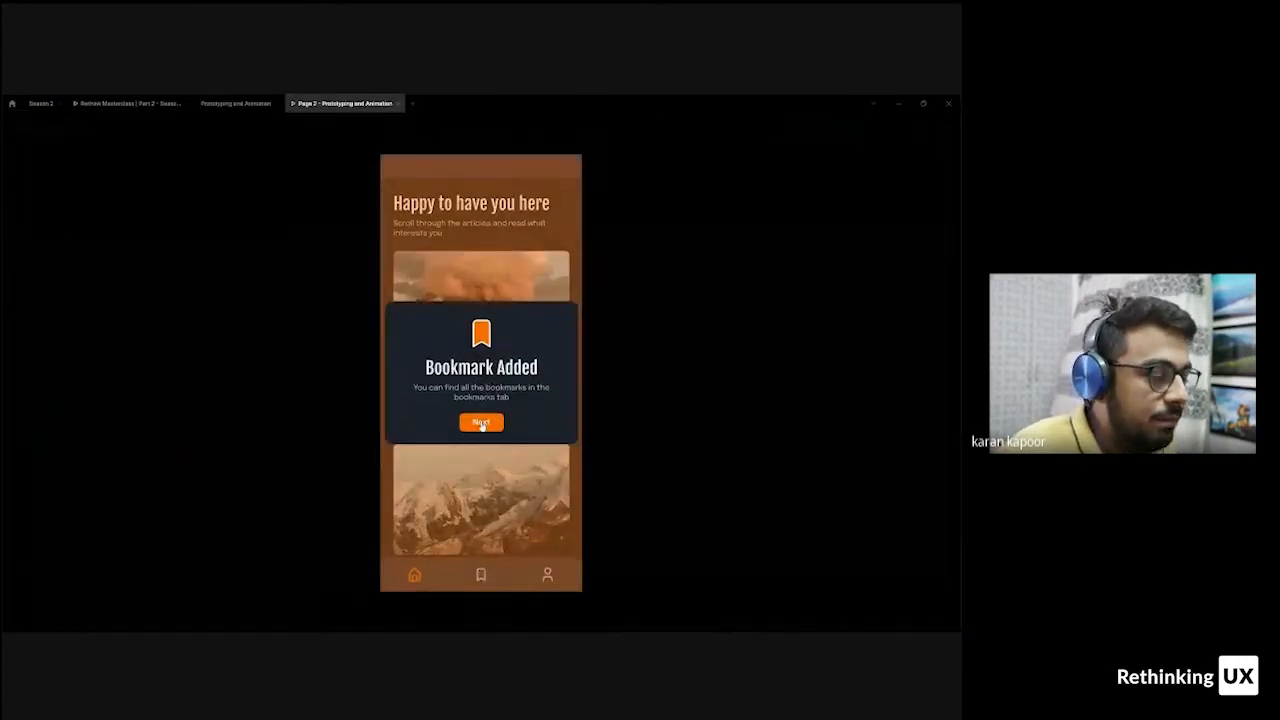
{"action": "left_click", "coordinate": [481, 424]}
{"action": "left_click", "coordinate": [481, 424]}
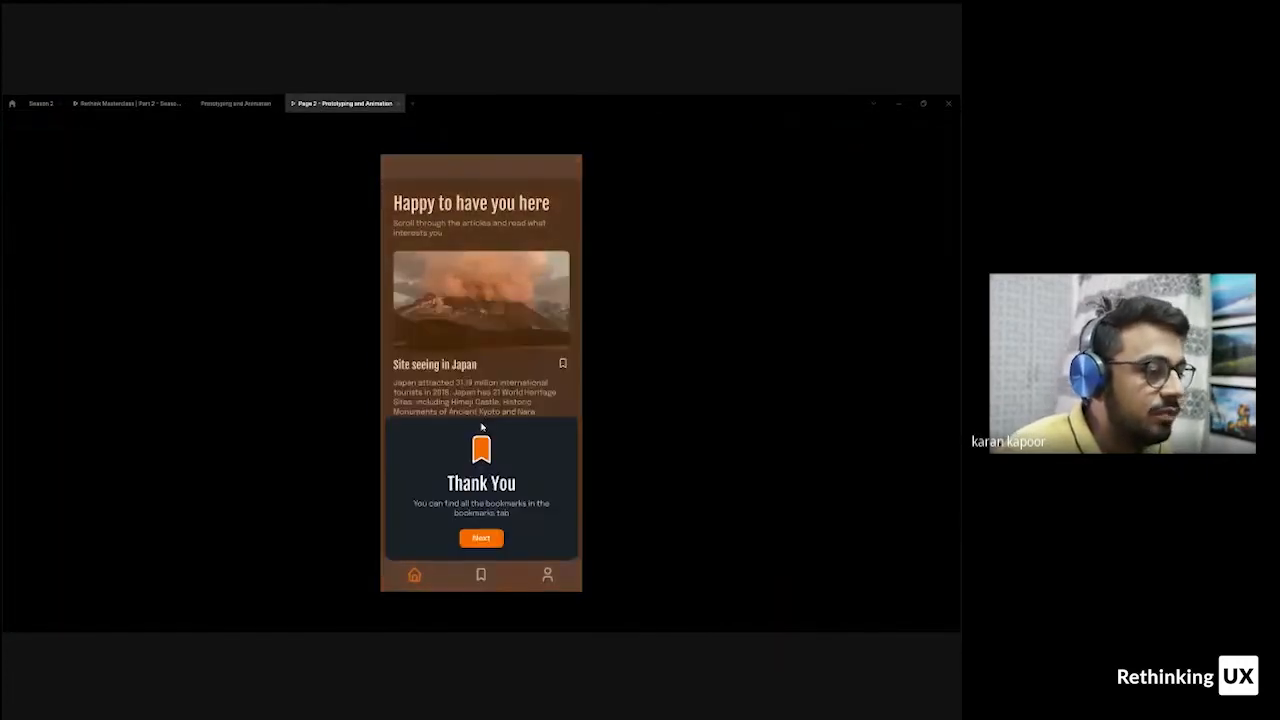
{"action": "left_click", "coordinate": [232, 103]}
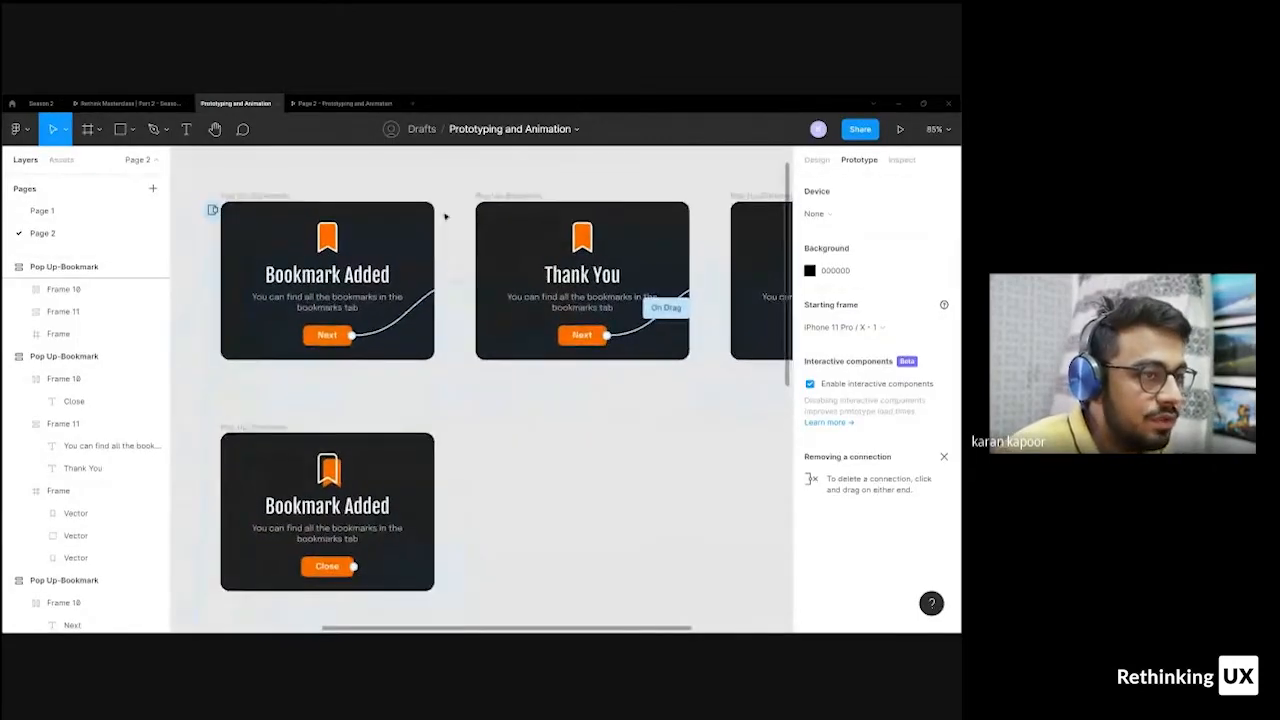
- Check the interaction opening the first Bookmark Added pop-up and the Swap overlay action on its Next button
{"action": "scroll", "coordinate": [446, 216], "scroll_direction": "down", "scroll_amount": 3}
{"action": "left_click", "coordinate": [333, 200]}
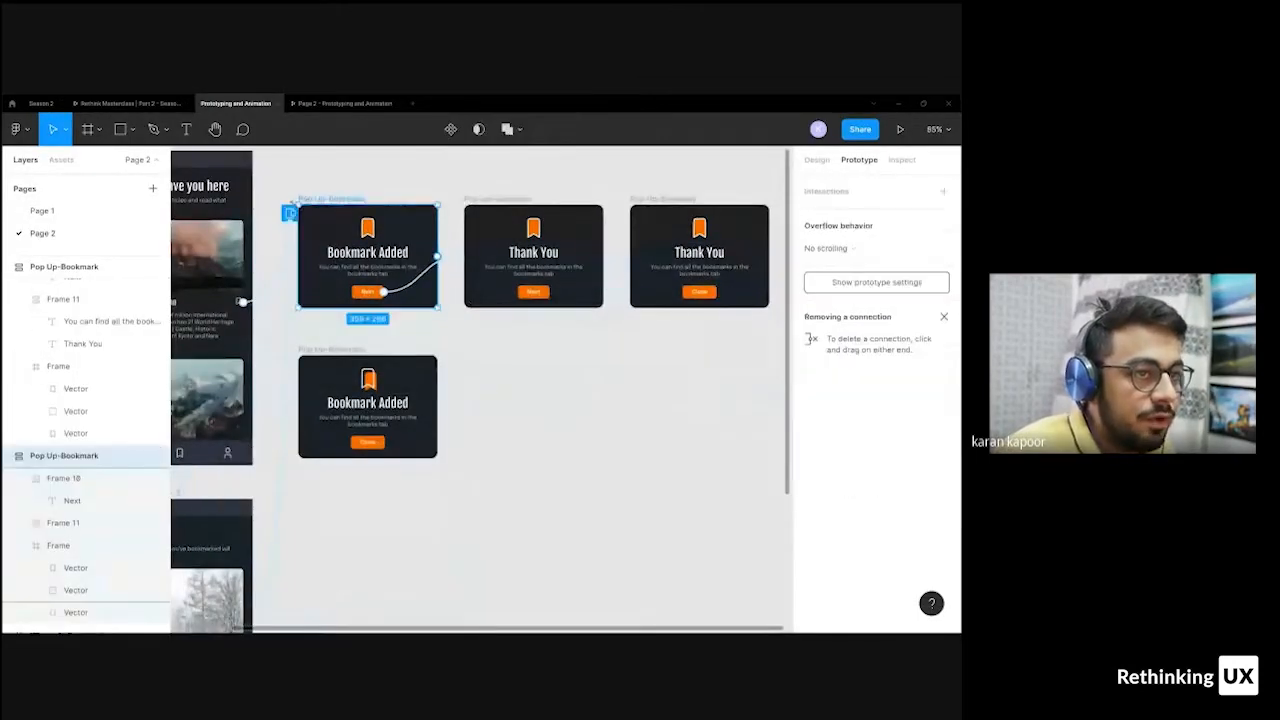
{"action": "left_click", "coordinate": [289, 222]}
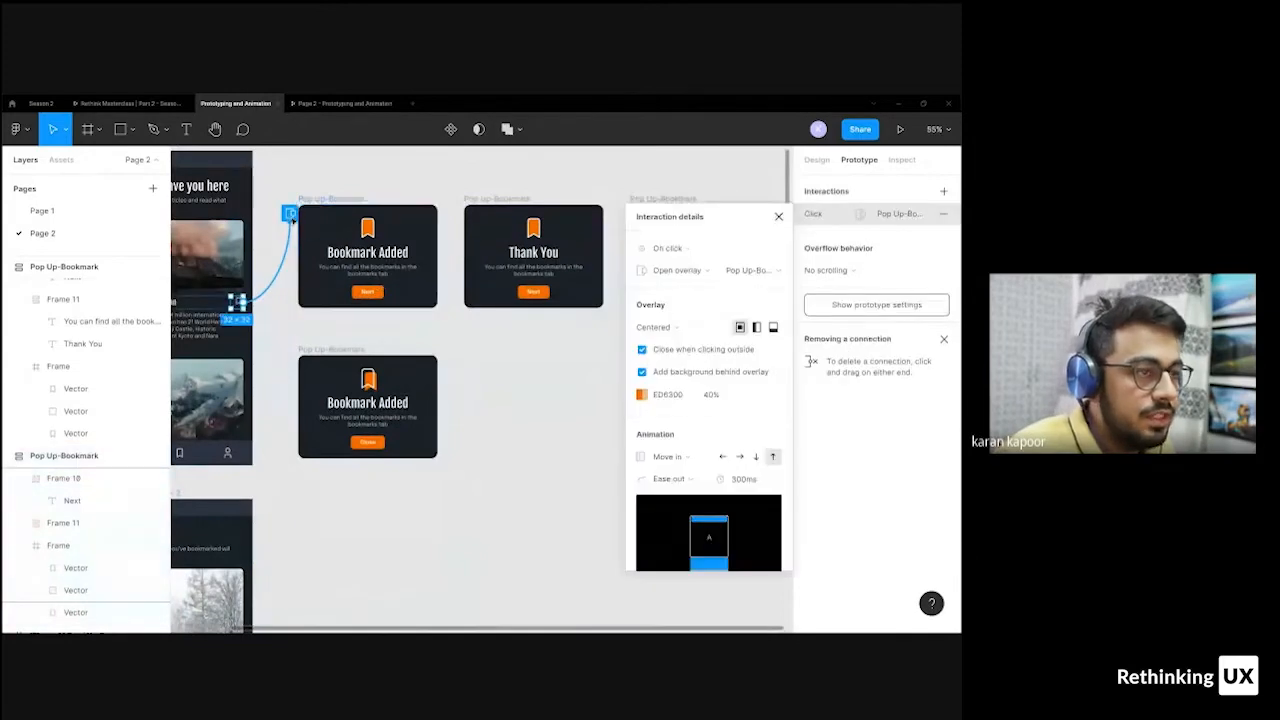
{"action": "left_click", "coordinate": [425, 258]}
{"action": "left_click", "coordinate": [419, 288]}
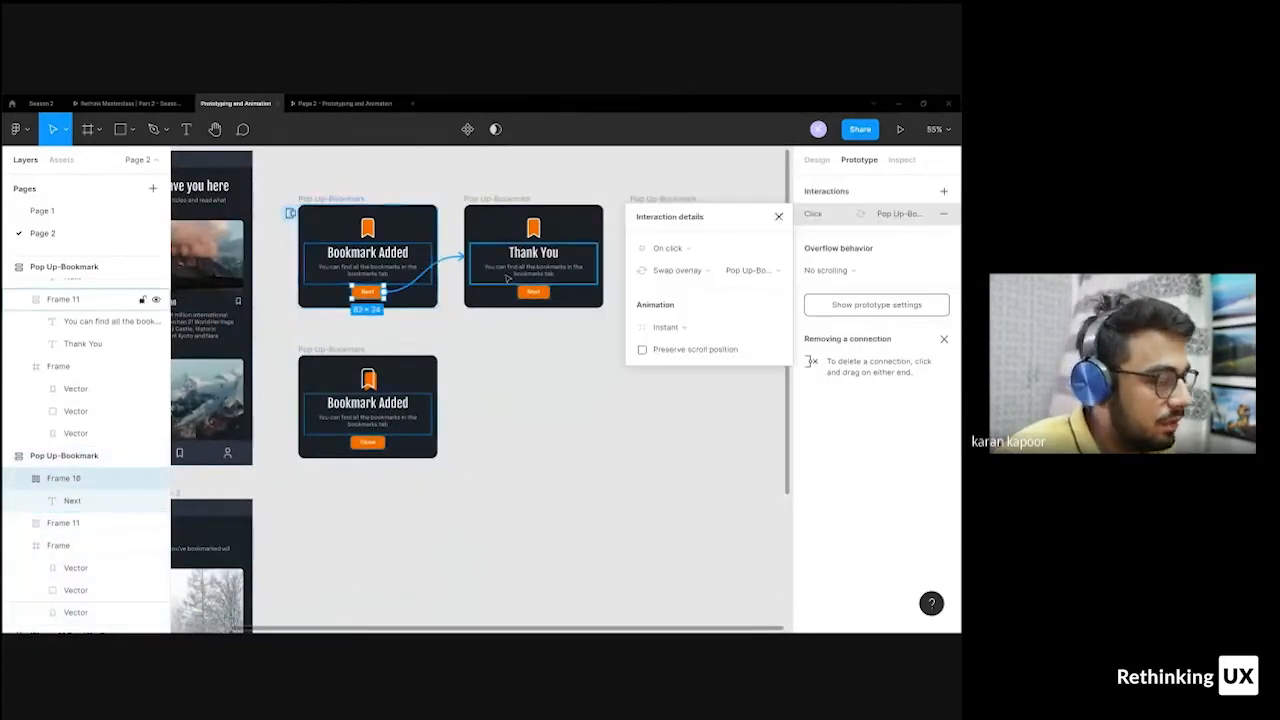
{"action": "left_click", "coordinate": [711, 272]}
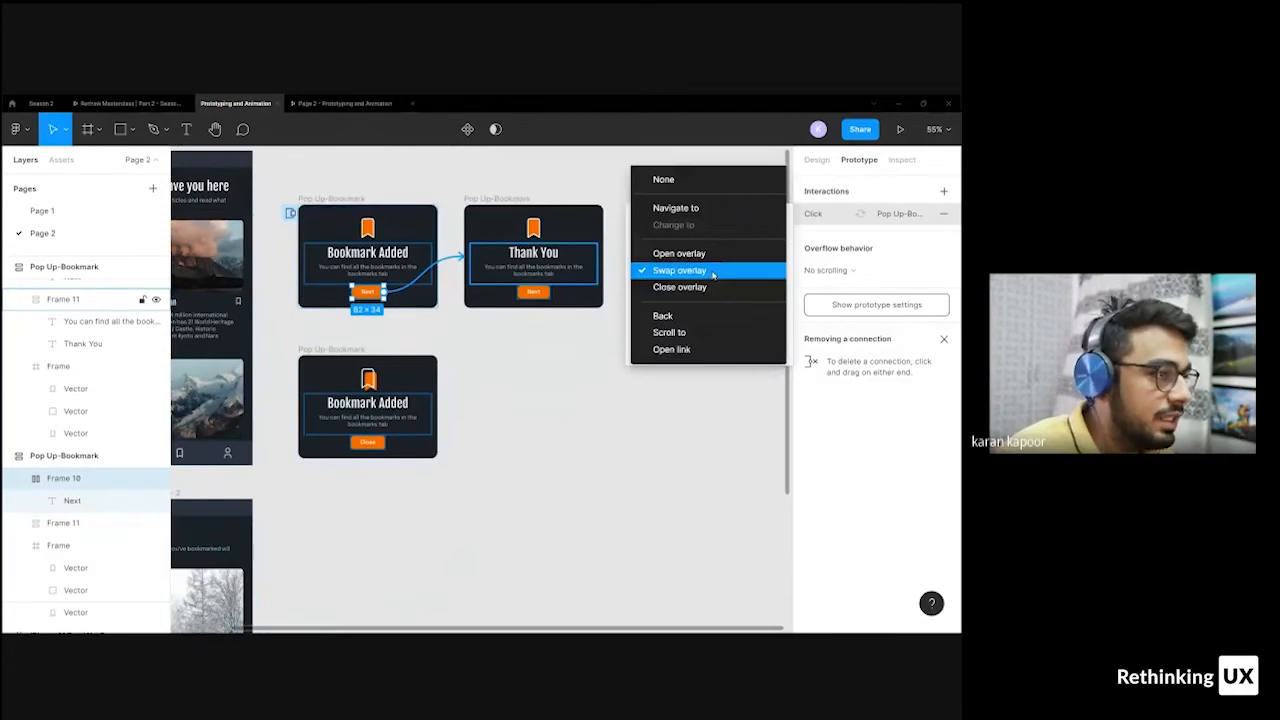
{"action": "left_click", "coordinate": [712, 271]}
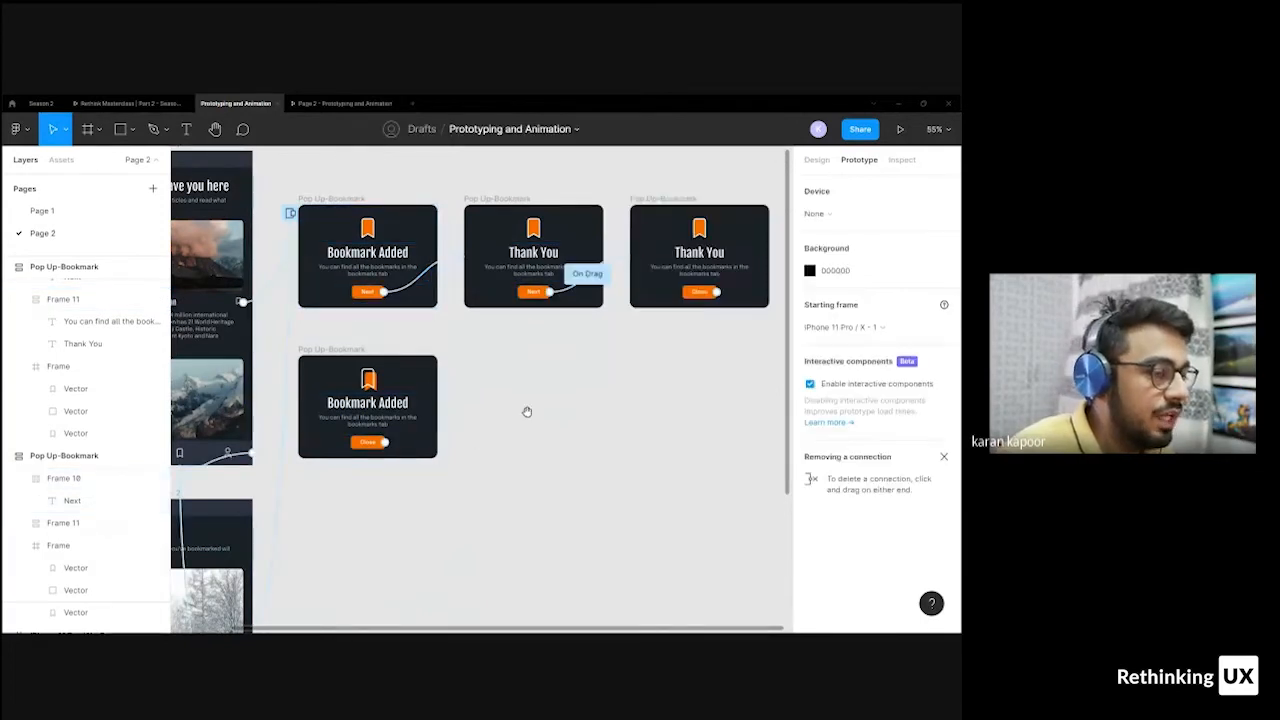
- Remove the Close overlay interaction from the middle Thank You pop-up's Next button
{"action": "scroll", "coordinate": [526, 371], "scroll_direction": "right", "scroll_amount": 2}
{"action": "scroll", "coordinate": [560, 340], "scroll_direction": "up", "scroll_amount": 1}
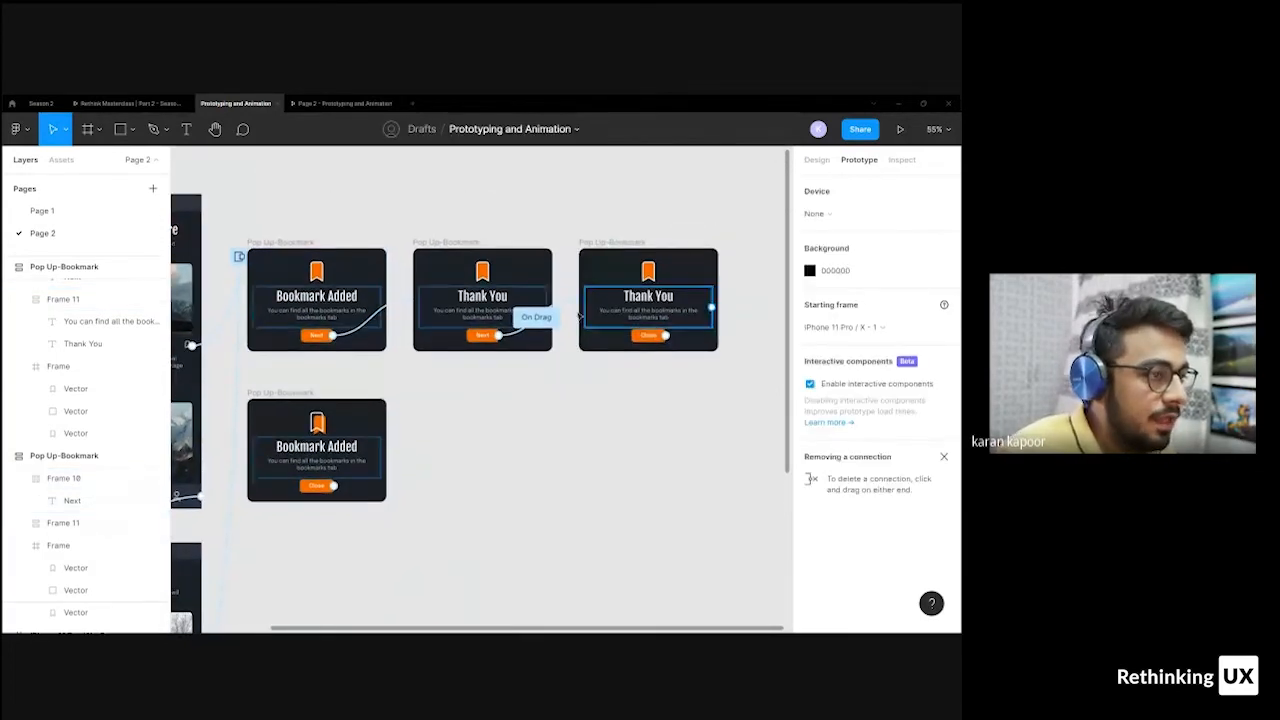
{"action": "left_click", "coordinate": [536, 317]}
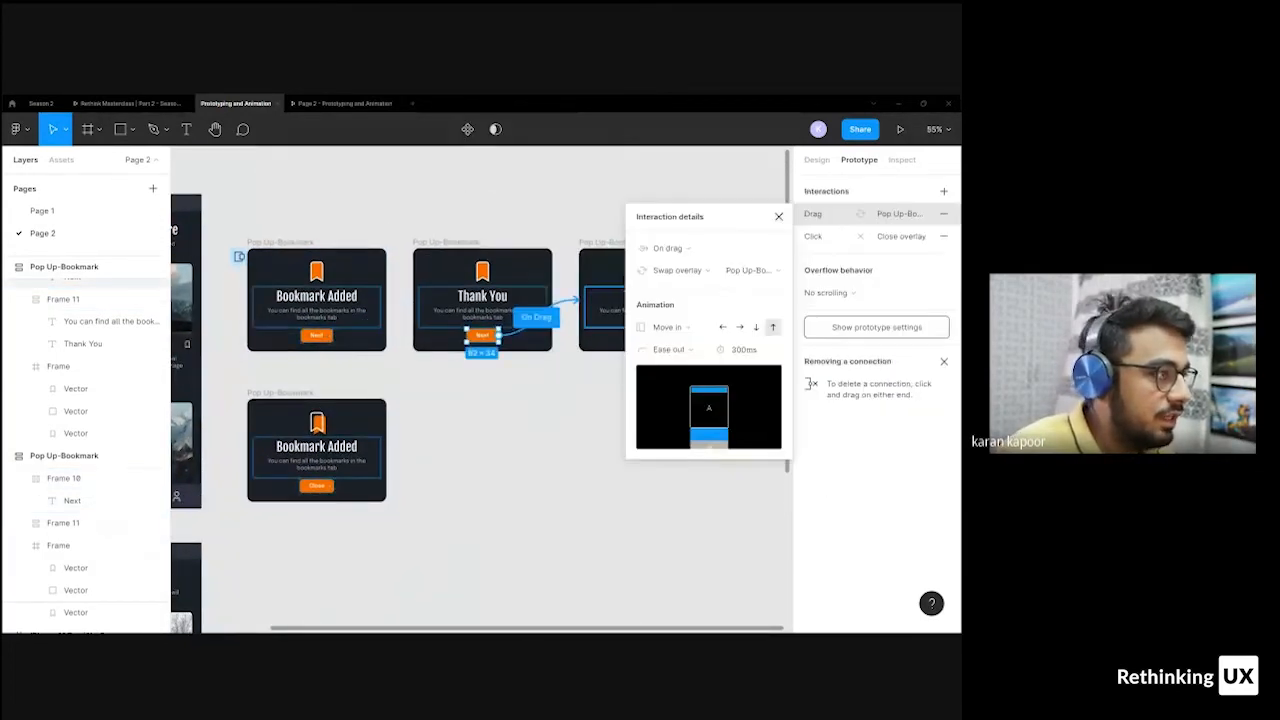
{"action": "left_click", "coordinate": [943, 237]}
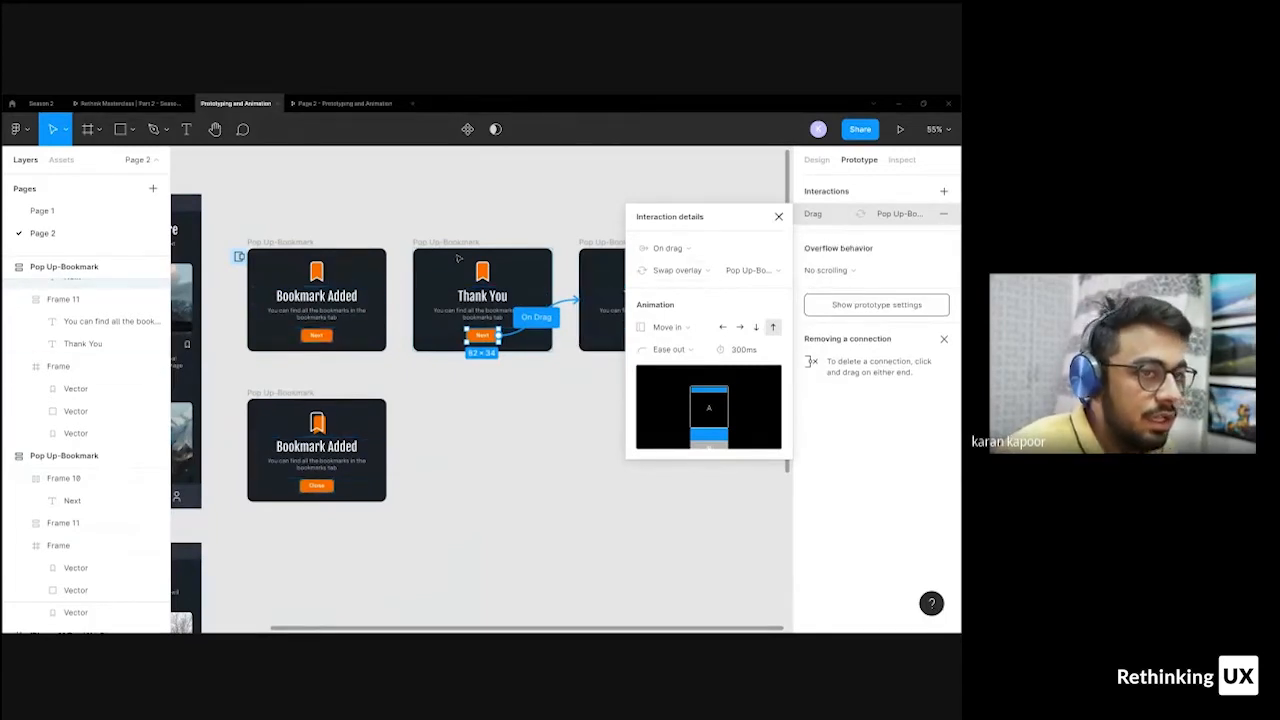
- Change the trigger of the middle Thank You pop-up's Next button interaction to On click, keeping Swap overlay
{"action": "scroll", "coordinate": [457, 256], "scroll_direction": "down", "scroll_amount": 3}
{"action": "left_click_drag", "start_coordinate": [302, 226], "coordinate": [672, 340]}
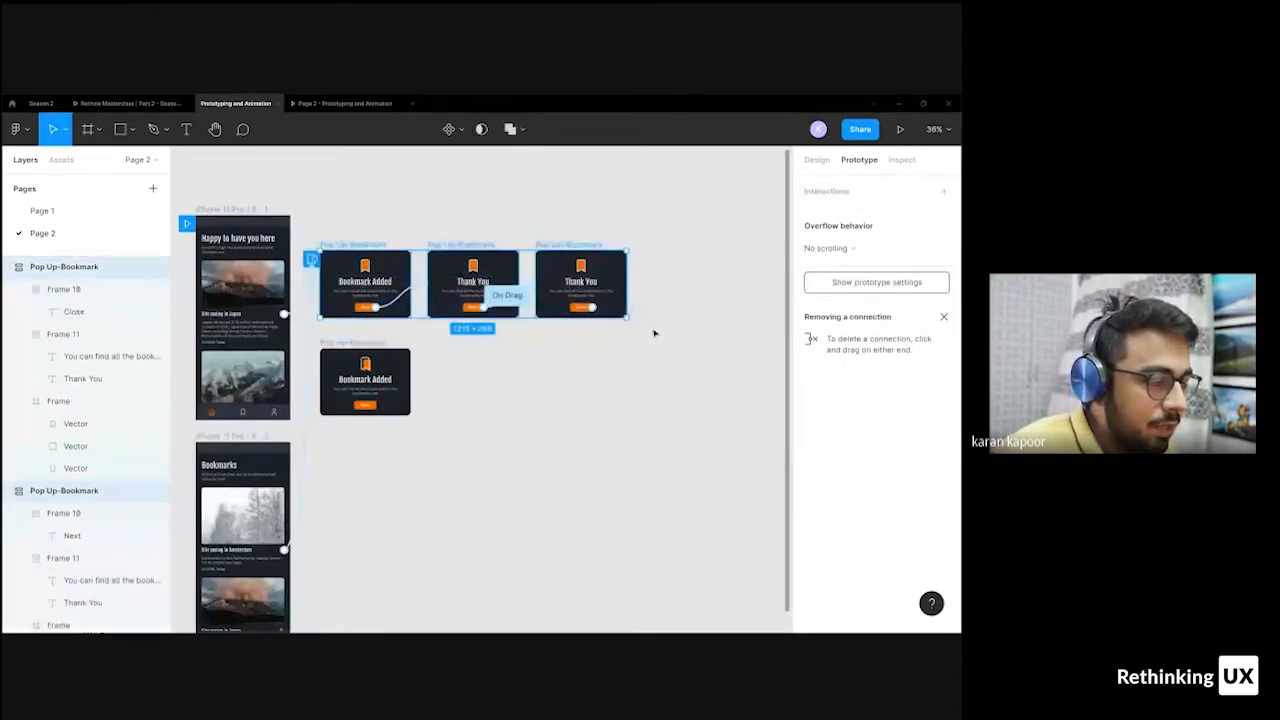
{"action": "scroll", "coordinate": [531, 286], "scroll_direction": "up", "scroll_amount": 4}
{"action": "left_click", "coordinate": [508, 289]}
{"action": "left_click", "coordinate": [680, 271]}
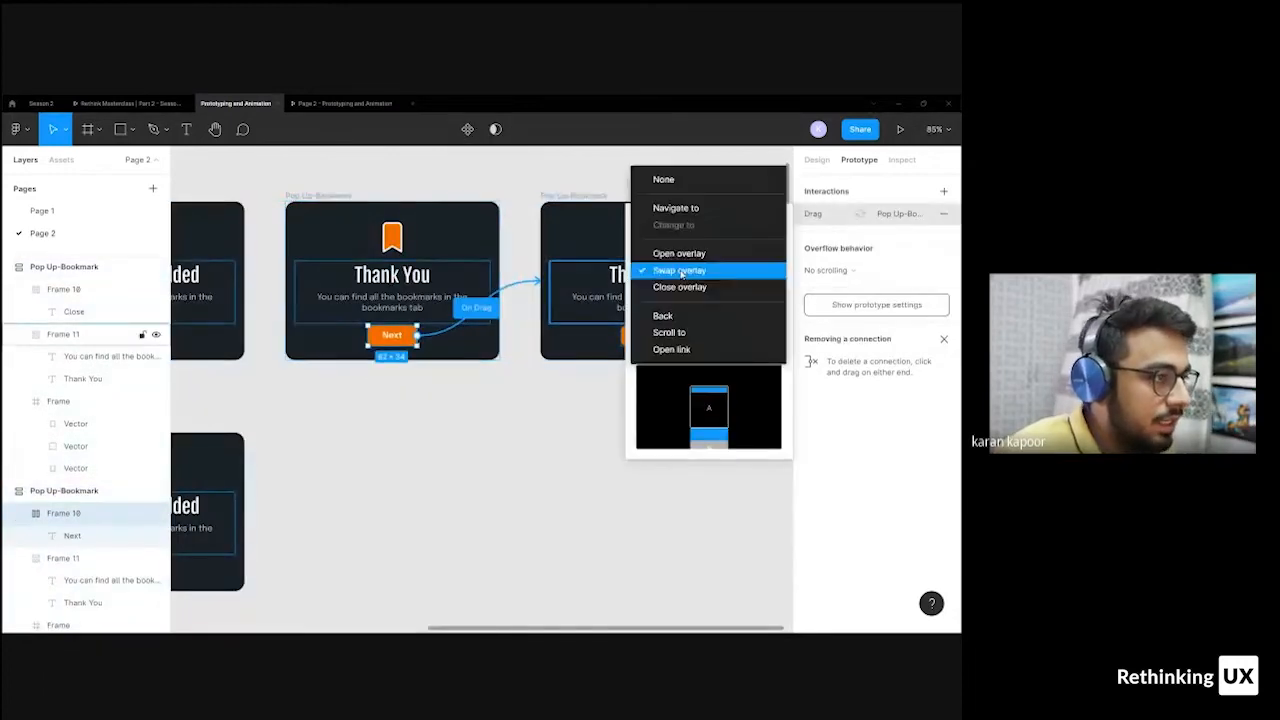
{"action": "left_click", "coordinate": [620, 227]}
{"action": "left_click", "coordinate": [672, 248]}
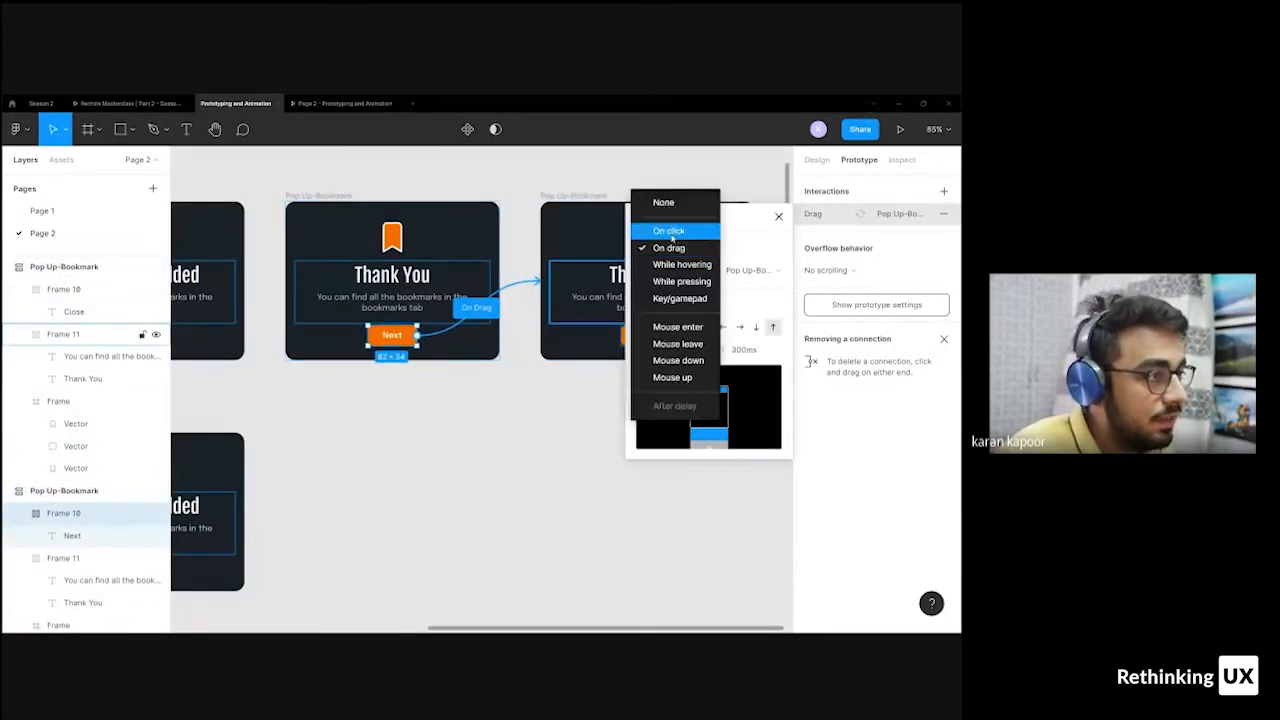
{"action": "left_click", "coordinate": [669, 231]}
{"action": "left_click", "coordinate": [443, 437]}
- Review the connections from the article screen through the Bookmark Added pop-up's Next button to the Thank You pop-up
{"action": "scroll", "coordinate": [455, 408], "scroll_direction": "down", "scroll_amount": 3}
{"action": "left_click_drag", "start_coordinate": [455, 408], "coordinate": [640, 413]}
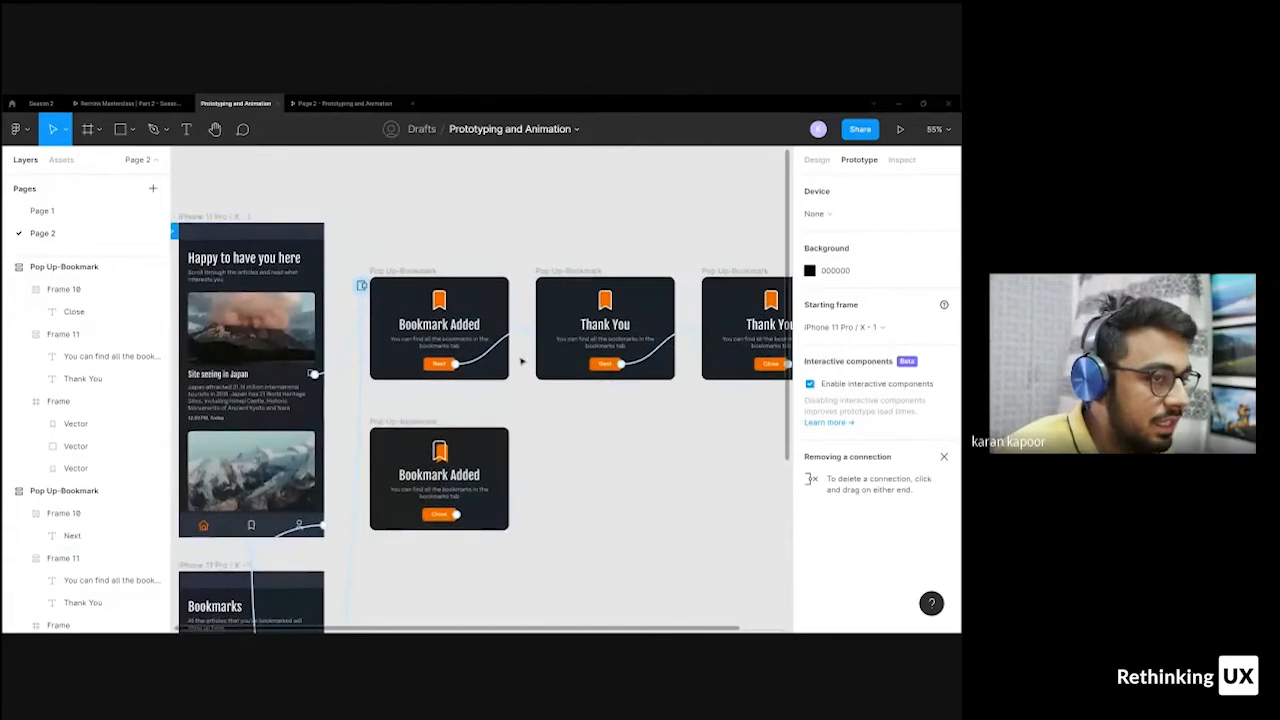
{"action": "left_click", "coordinate": [372, 300]}
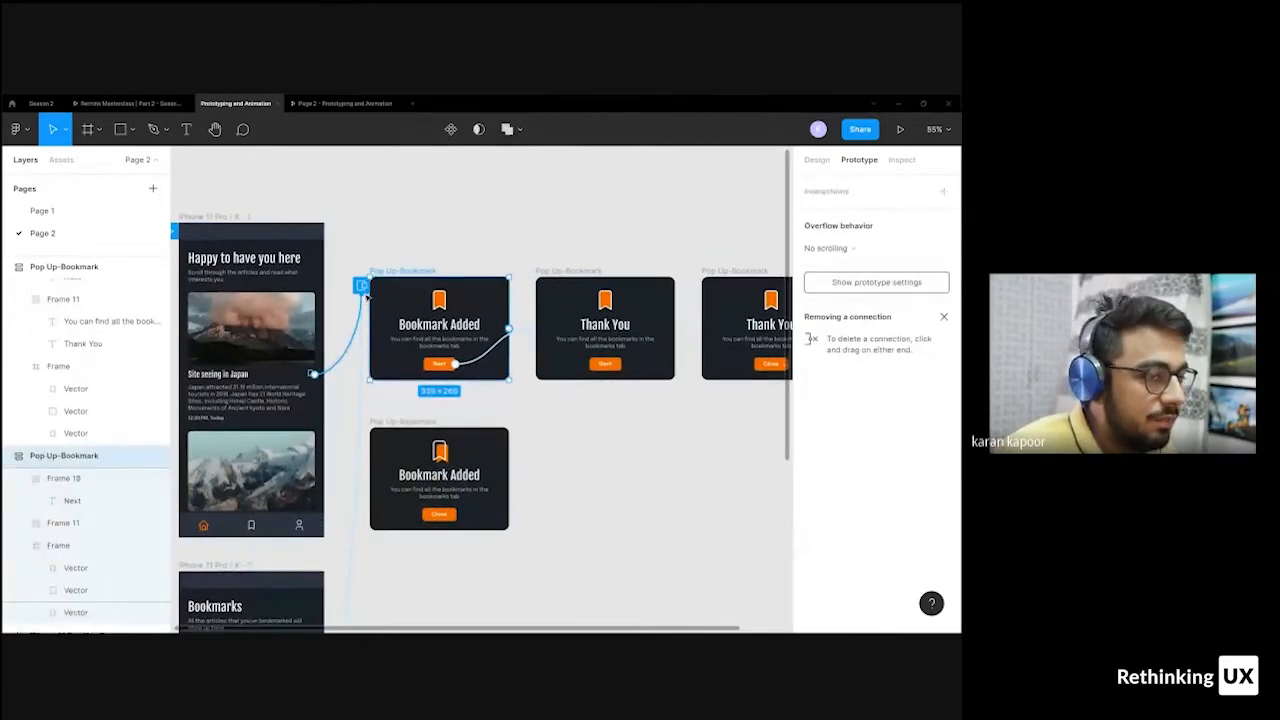
{"action": "left_click", "coordinate": [526, 335]}
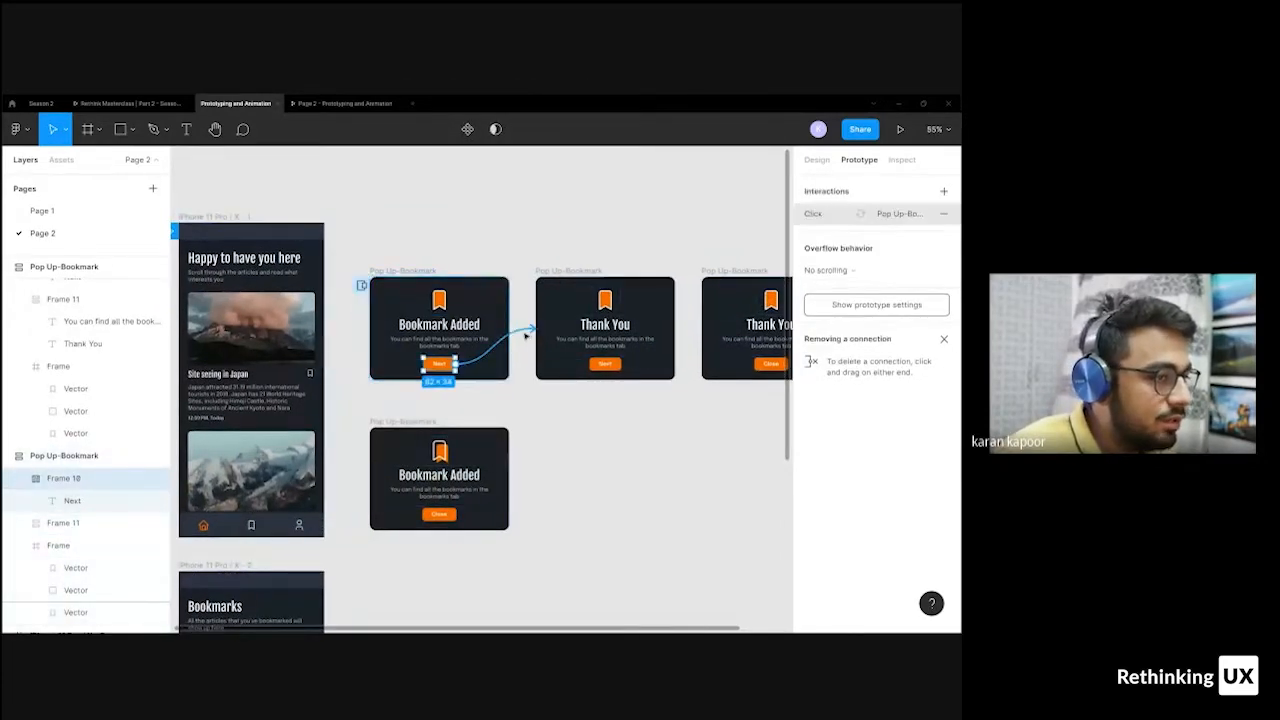
{"action": "left_click", "coordinate": [526, 335]}
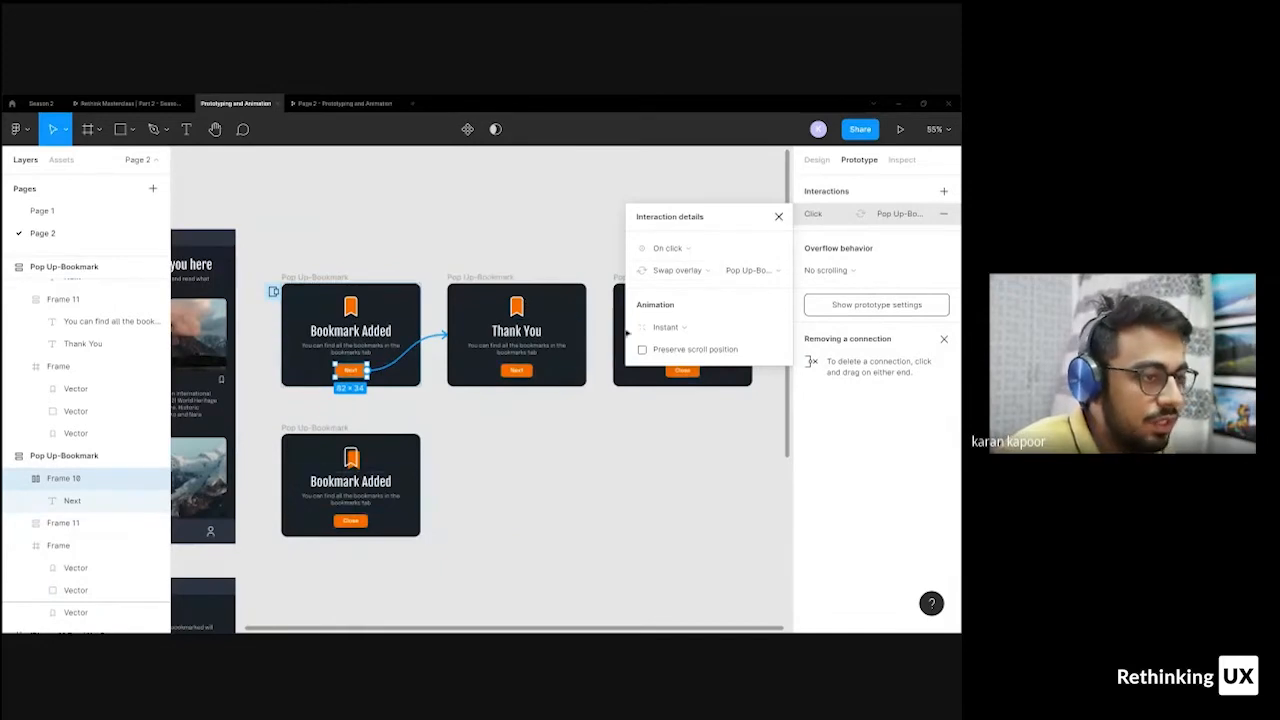
{"action": "left_click", "coordinate": [501, 271]}
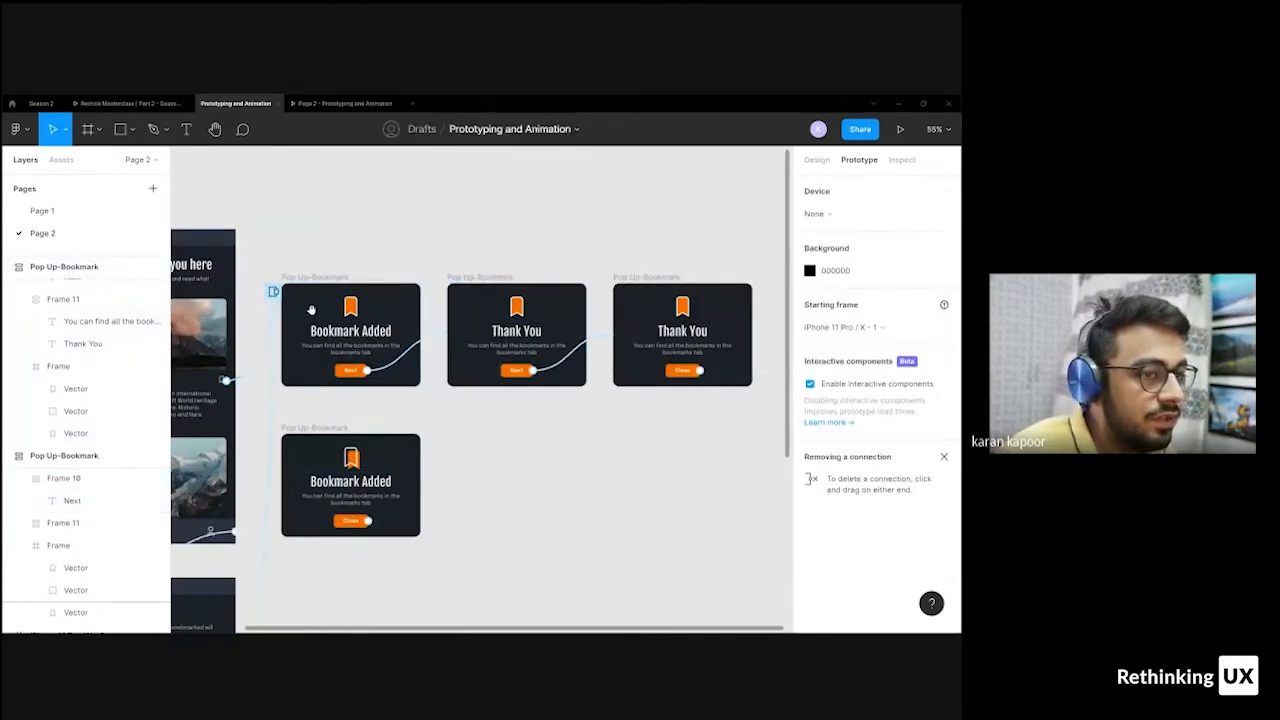
{"action": "left_click_drag", "start_coordinate": [309, 306], "coordinate": [507, 245]}
{"action": "scroll", "coordinate": [507, 245], "scroll_direction": "down", "scroll_amount": 3}
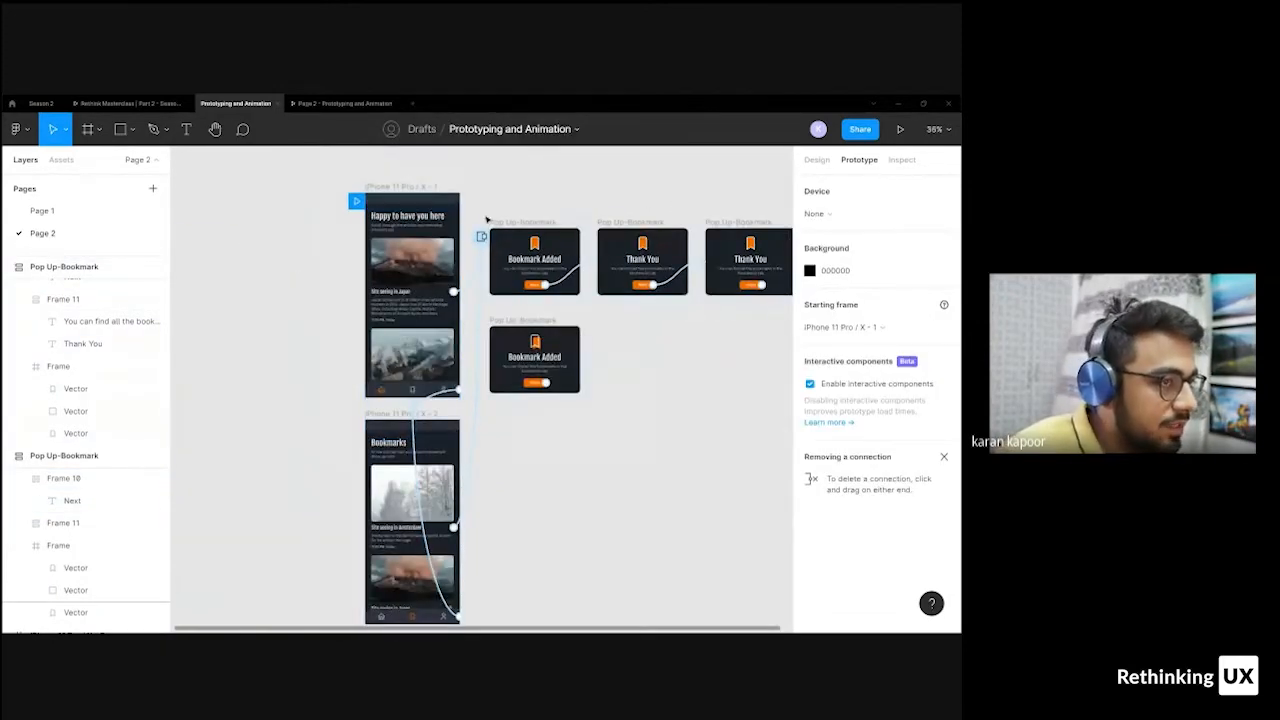
{"action": "scroll", "coordinate": [440, 282], "scroll_direction": "right", "scroll_amount": 2}
{"action": "scroll", "coordinate": [440, 282], "scroll_direction": "up", "scroll_amount": 1}
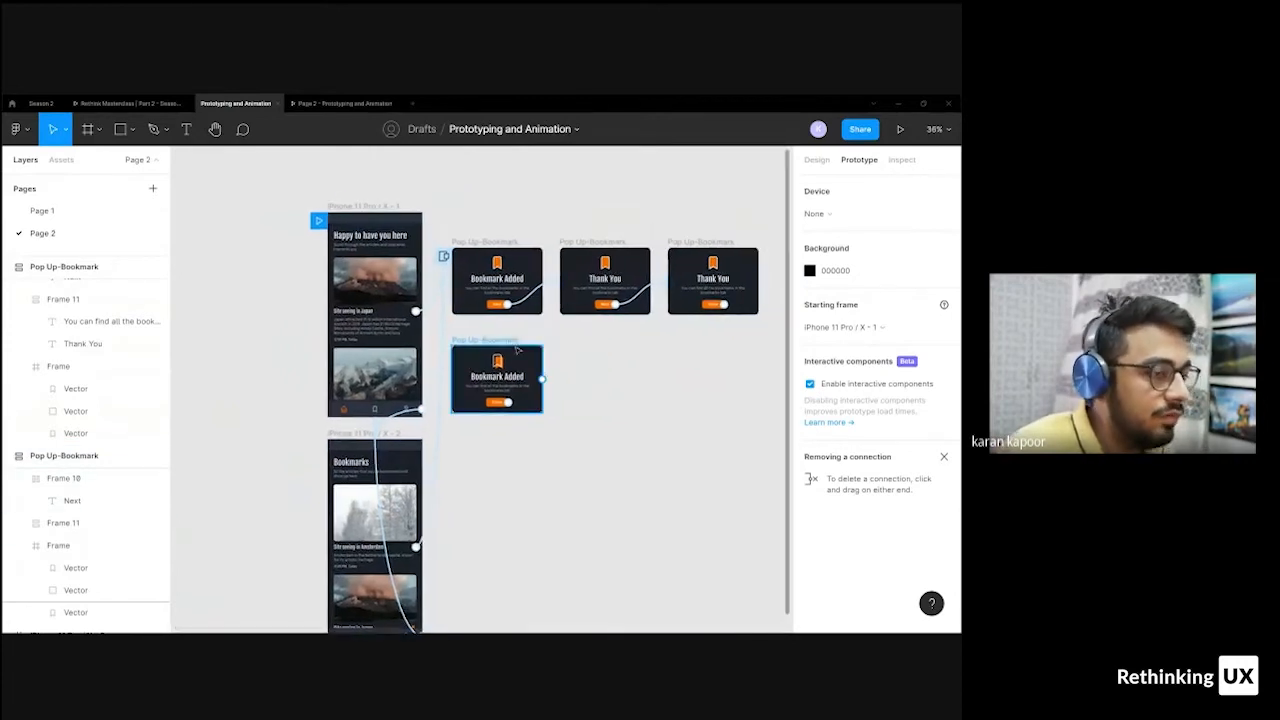
{"action": "right_click", "coordinate": [644, 356]}
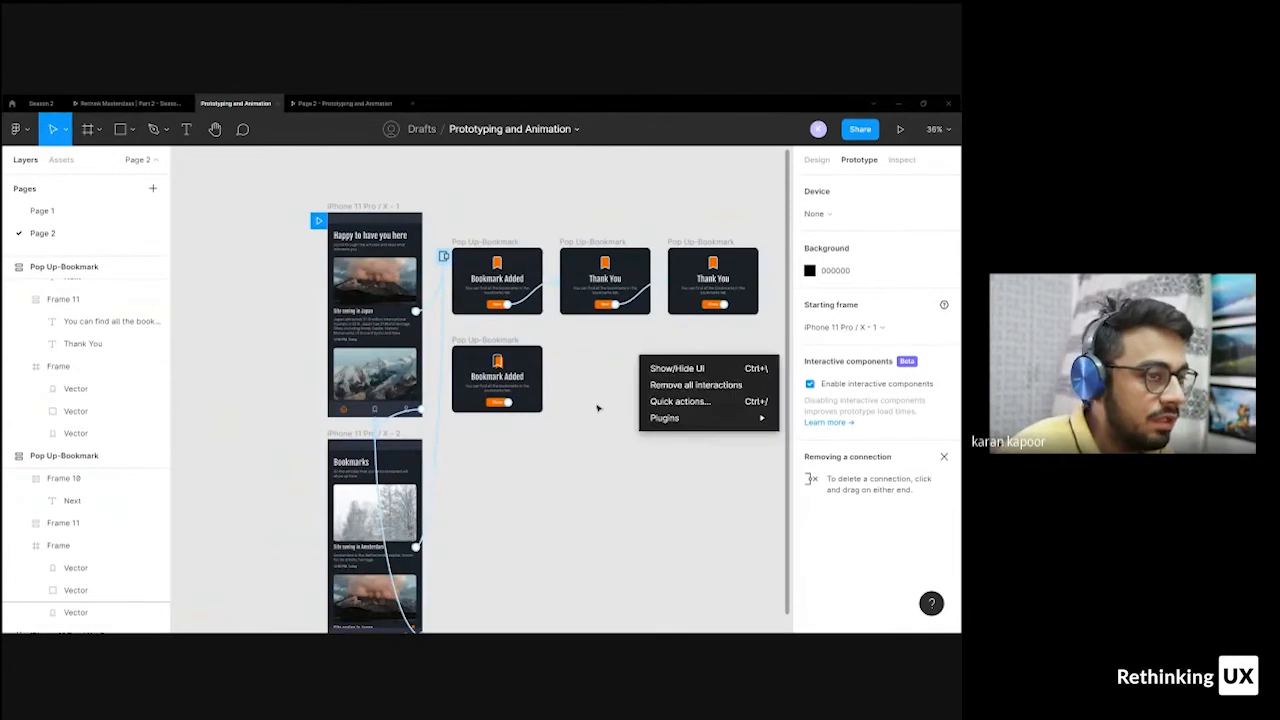
{"action": "key", "text": "Escape"}
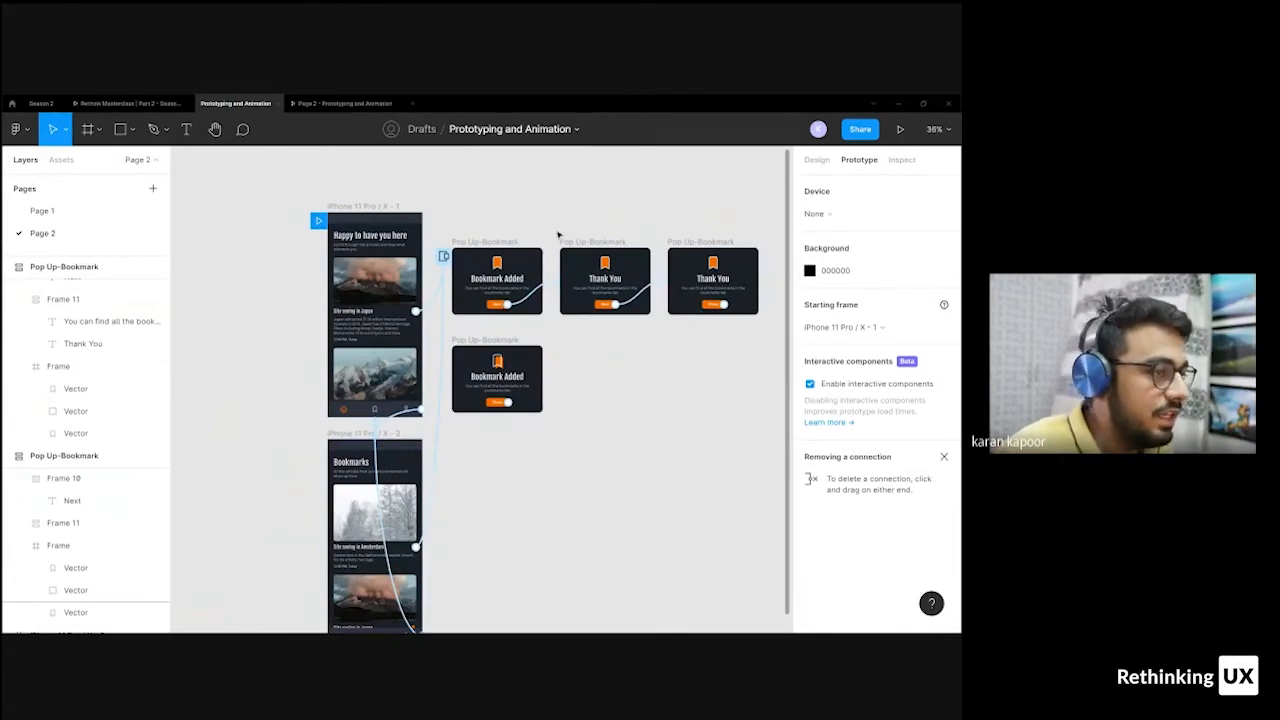
{"action": "scroll", "coordinate": [558, 234], "scroll_direction": "up", "scroll_amount": 5}
{"action": "scroll", "coordinate": [558, 234], "scroll_direction": "down", "scroll_amount": 3}
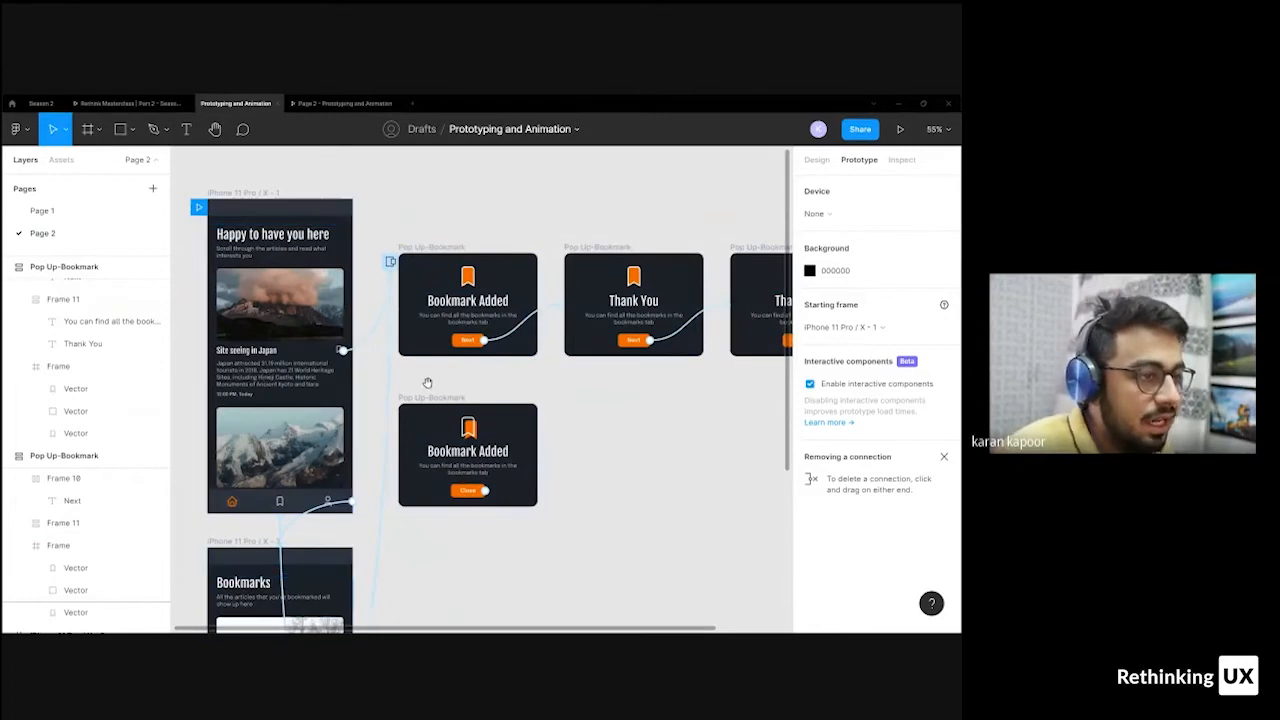
{"action": "left_click_drag", "start_coordinate": [427, 383], "coordinate": [401, 369]}
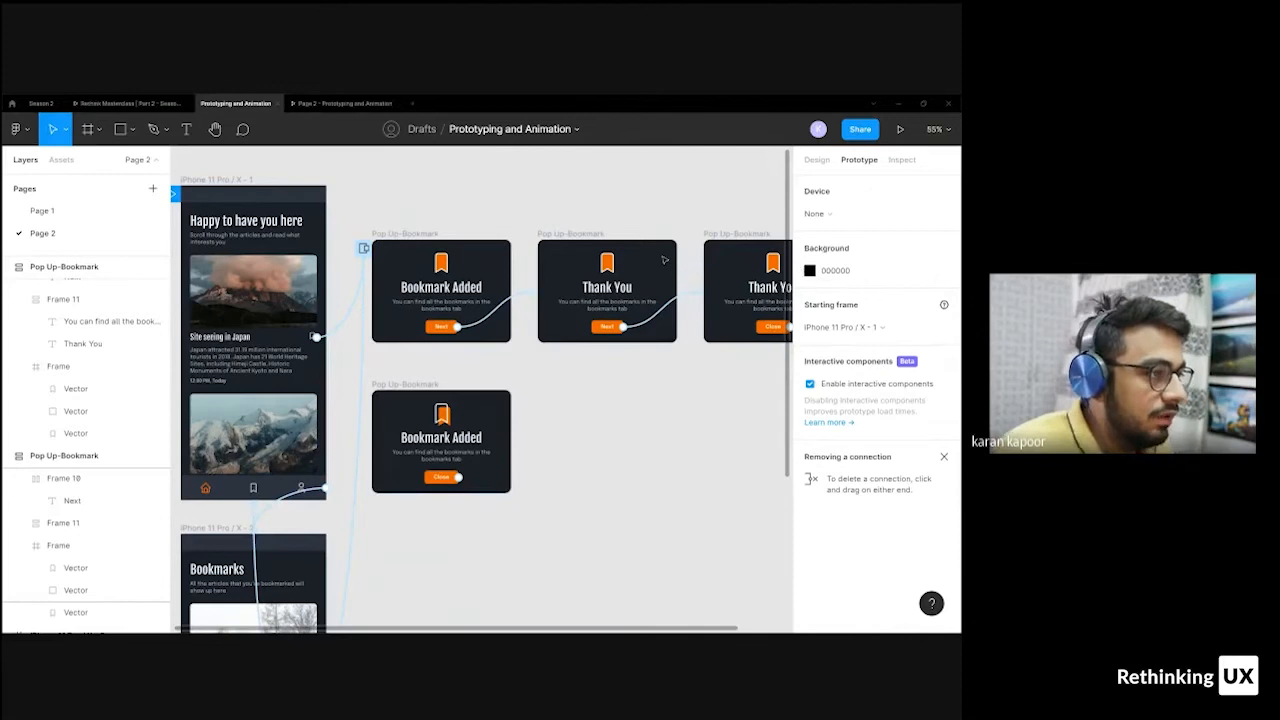
- Set the prototype background colour to ED6300 and view it in the prototype preview
{"action": "left_click", "coordinate": [607, 262], "text": "ctrl"}
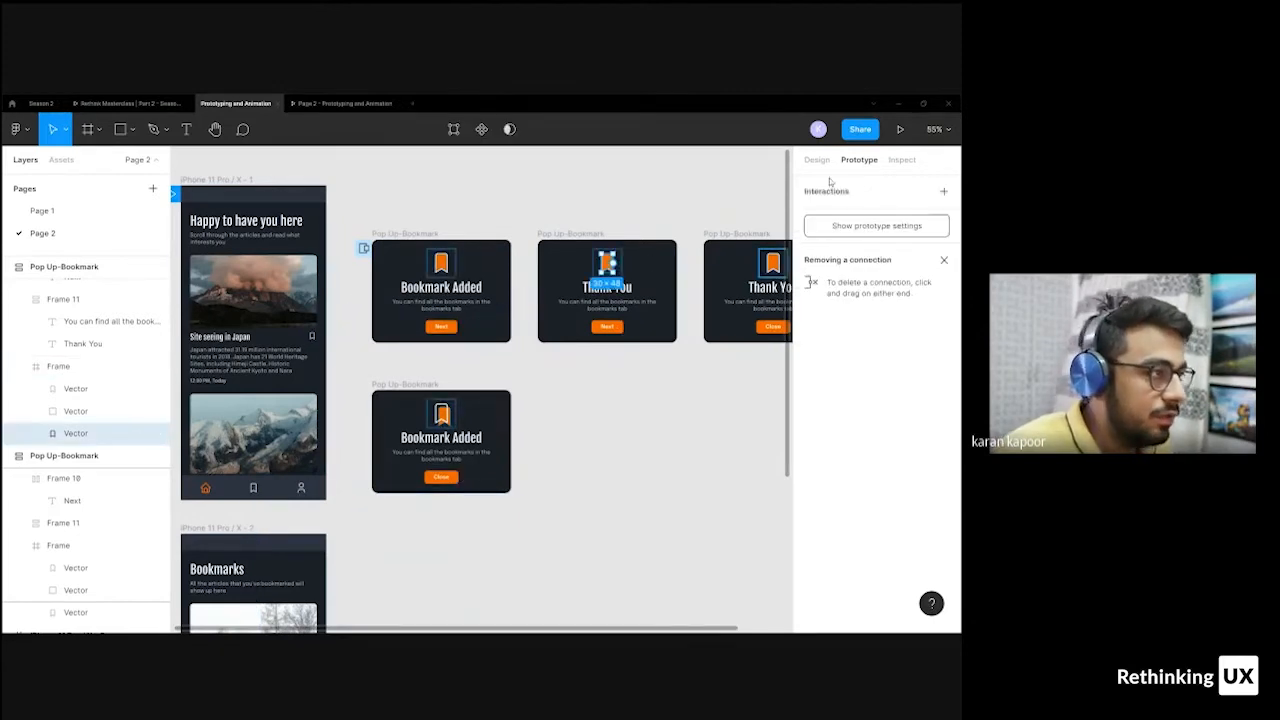
{"action": "key", "text": "Escape"}
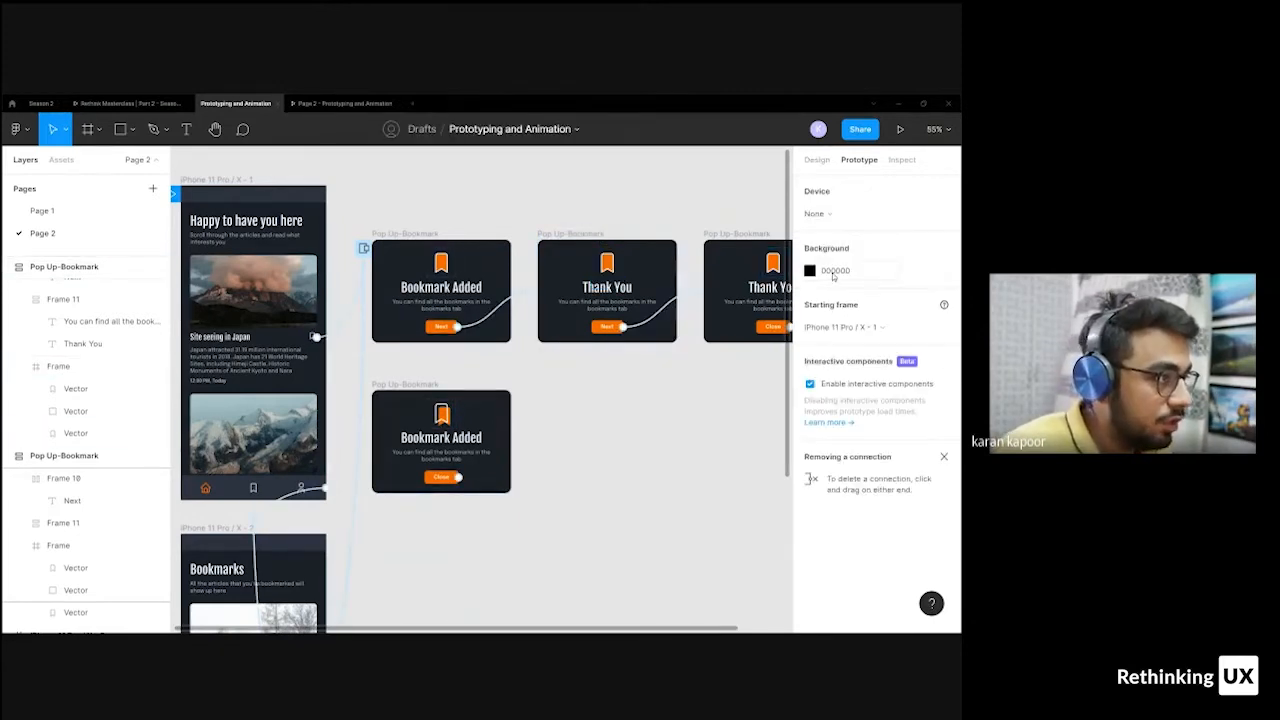
{"action": "left_click", "coordinate": [834, 276]}
{"action": "type", "text": "ED6300"}
{"action": "key", "text": "Return"}
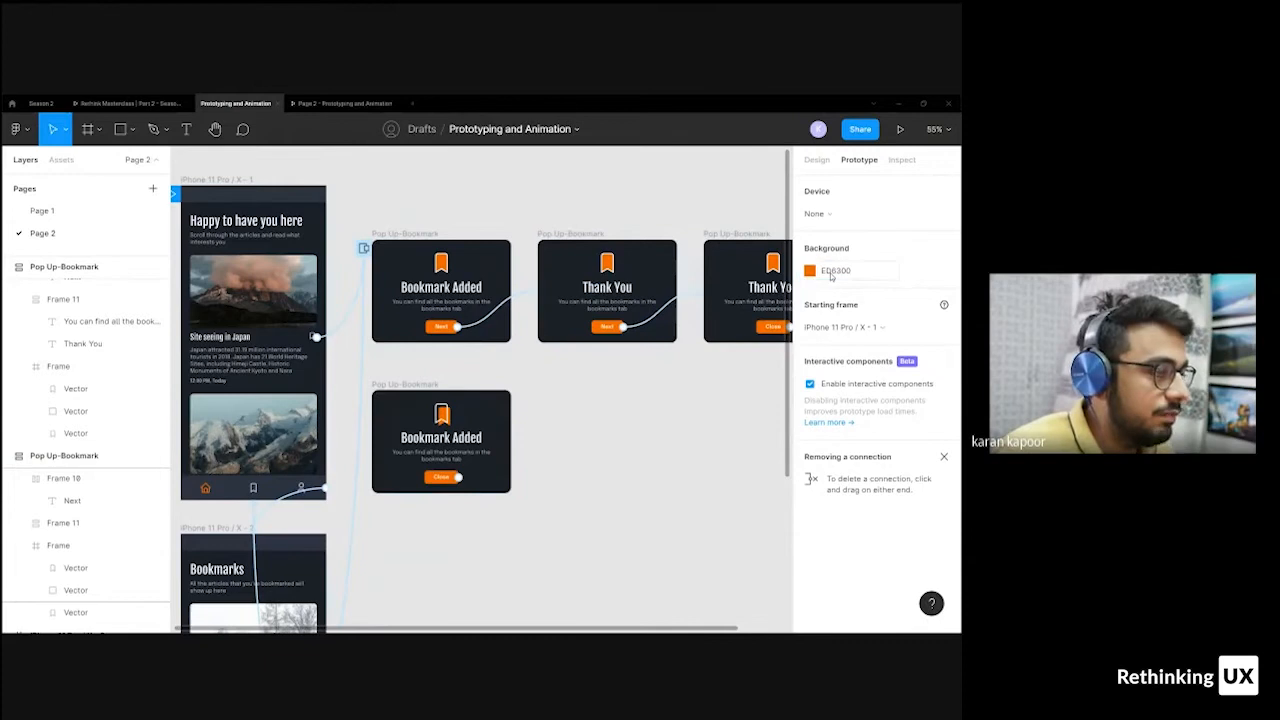
{"action": "left_click", "coordinate": [348, 103]}
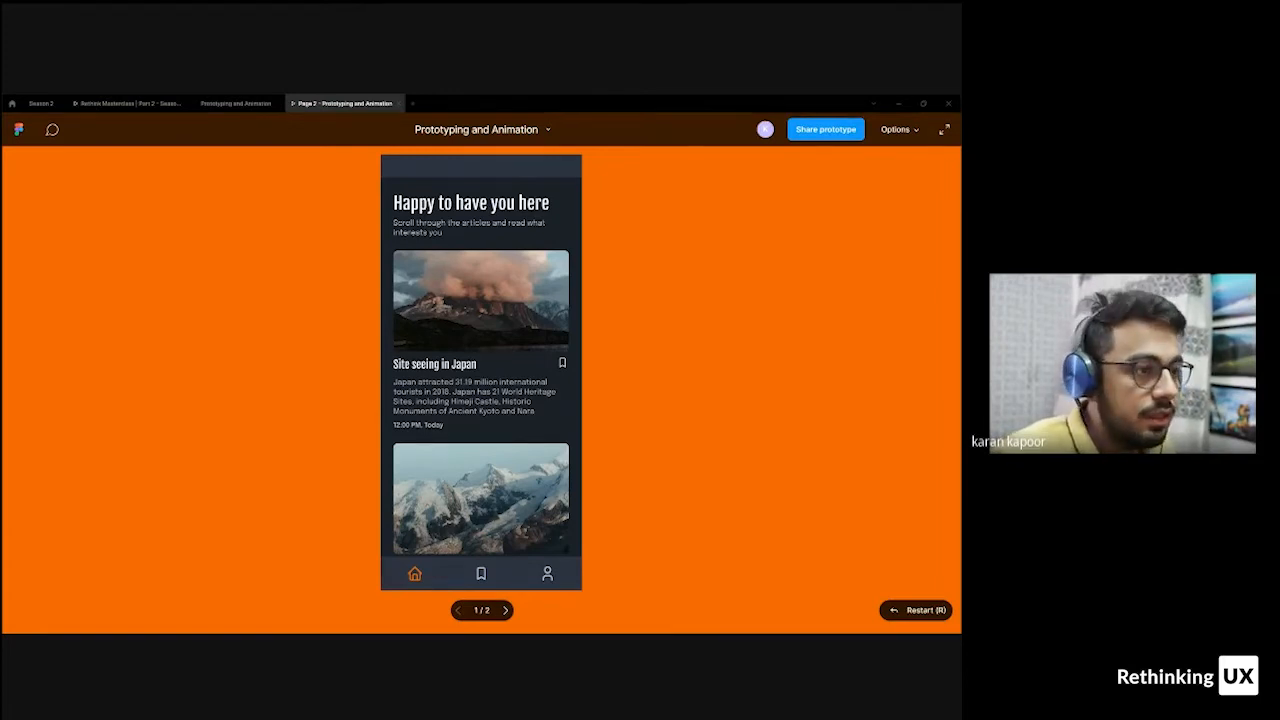
- Switch to the masterclass presentation, show the Animation slide about Swap overlay, and return to it after a look at the design file
{"action": "left_click", "coordinate": [119, 104]}
{"action": "key", "text": "Right"}
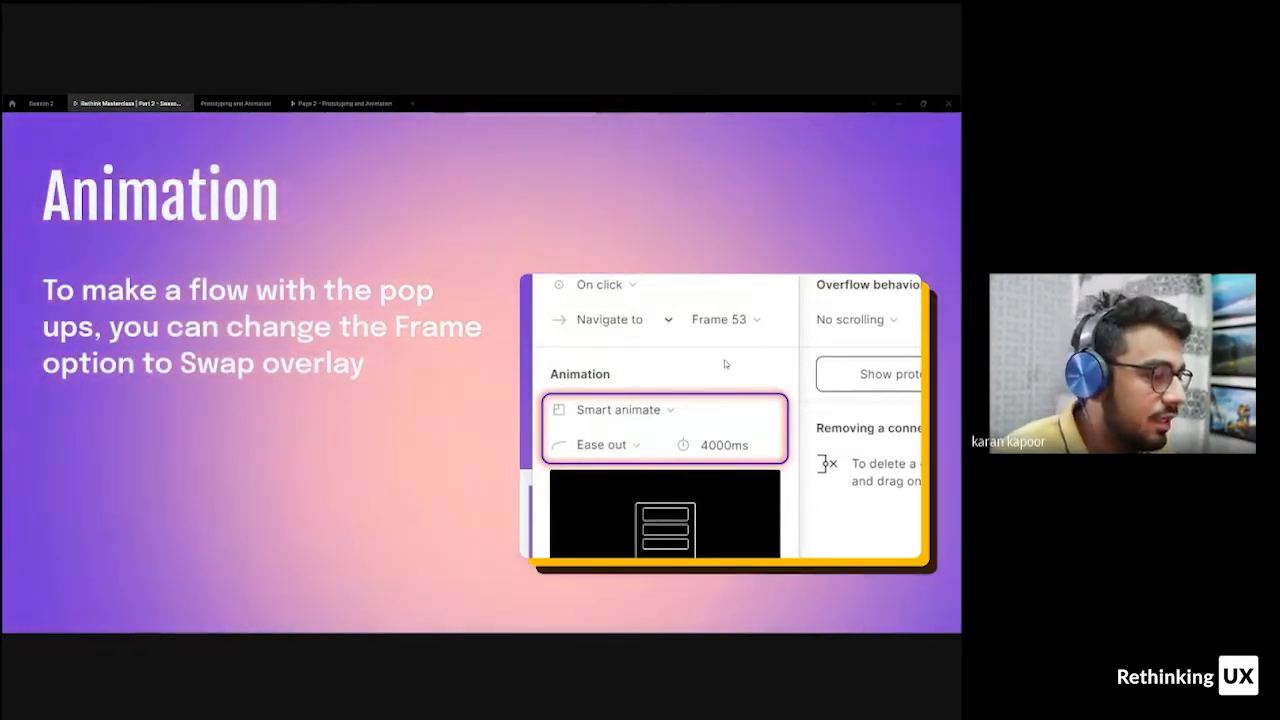
{"action": "left_click", "coordinate": [224, 108]}
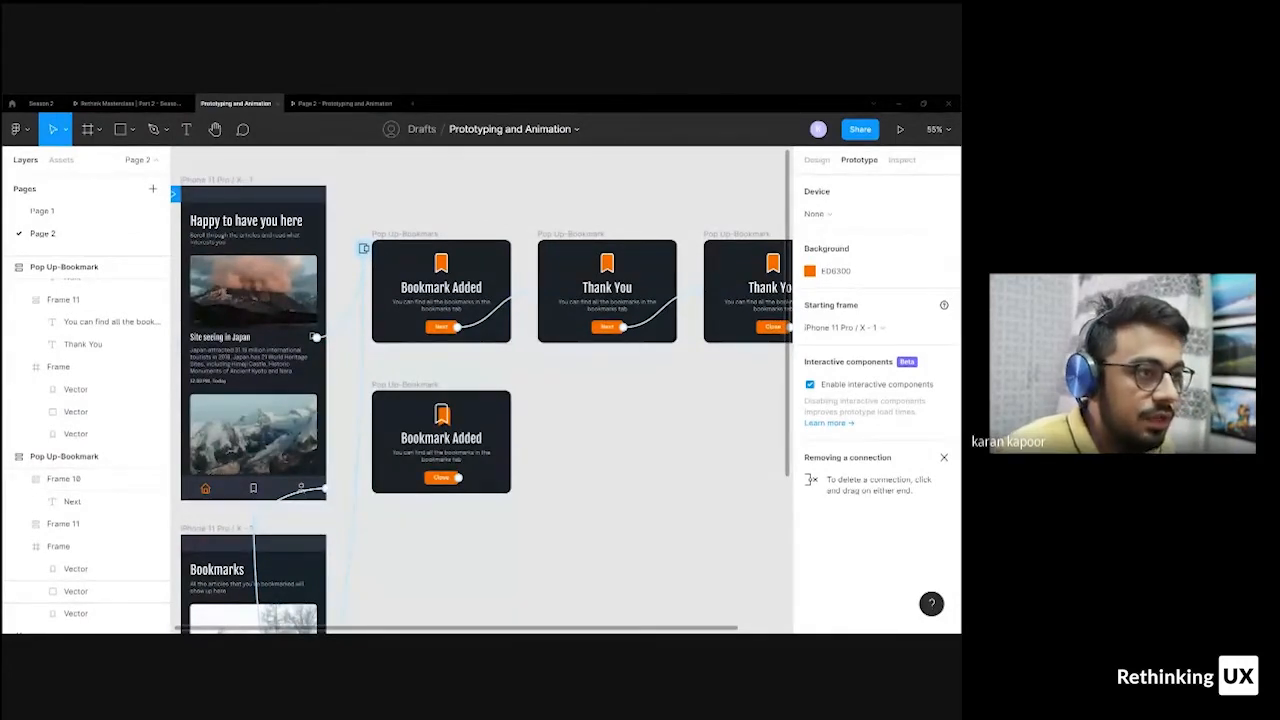
{"action": "left_click", "coordinate": [128, 103]}
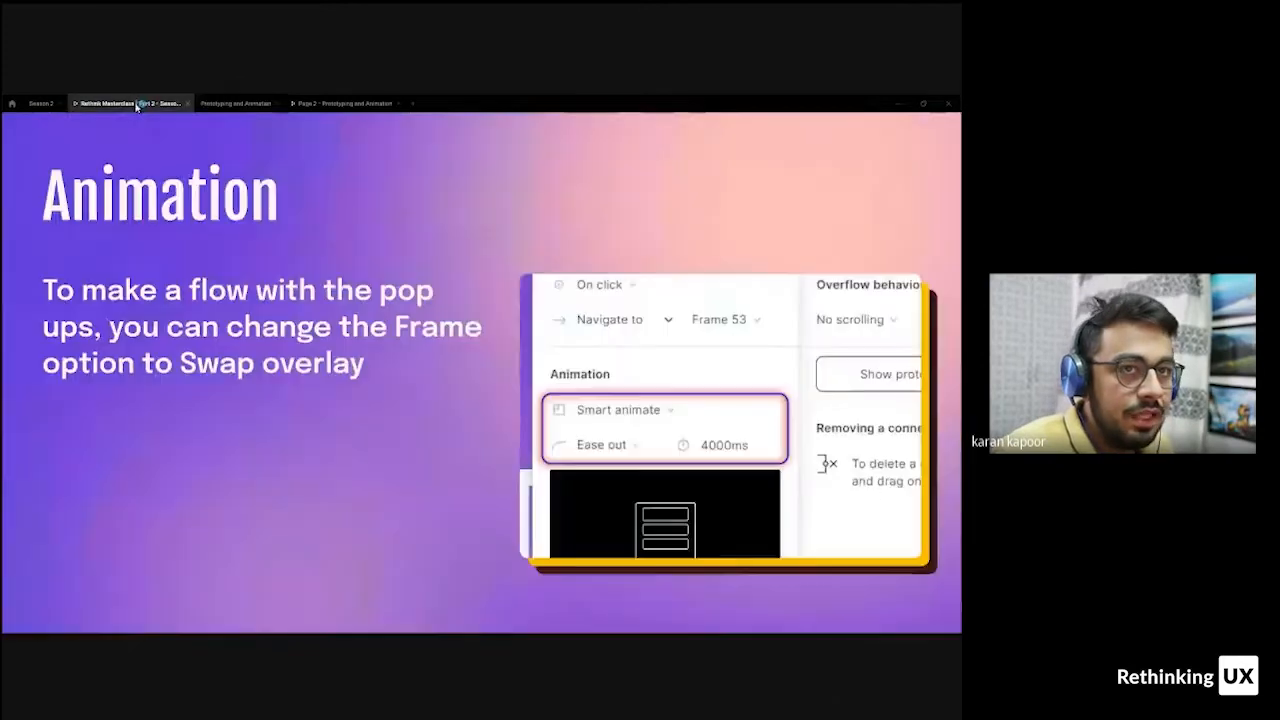
- Return to the Prototyping and Animation design file and review the connections between the article screen and the bookmark pop-ups
{"action": "left_click", "coordinate": [235, 103]}
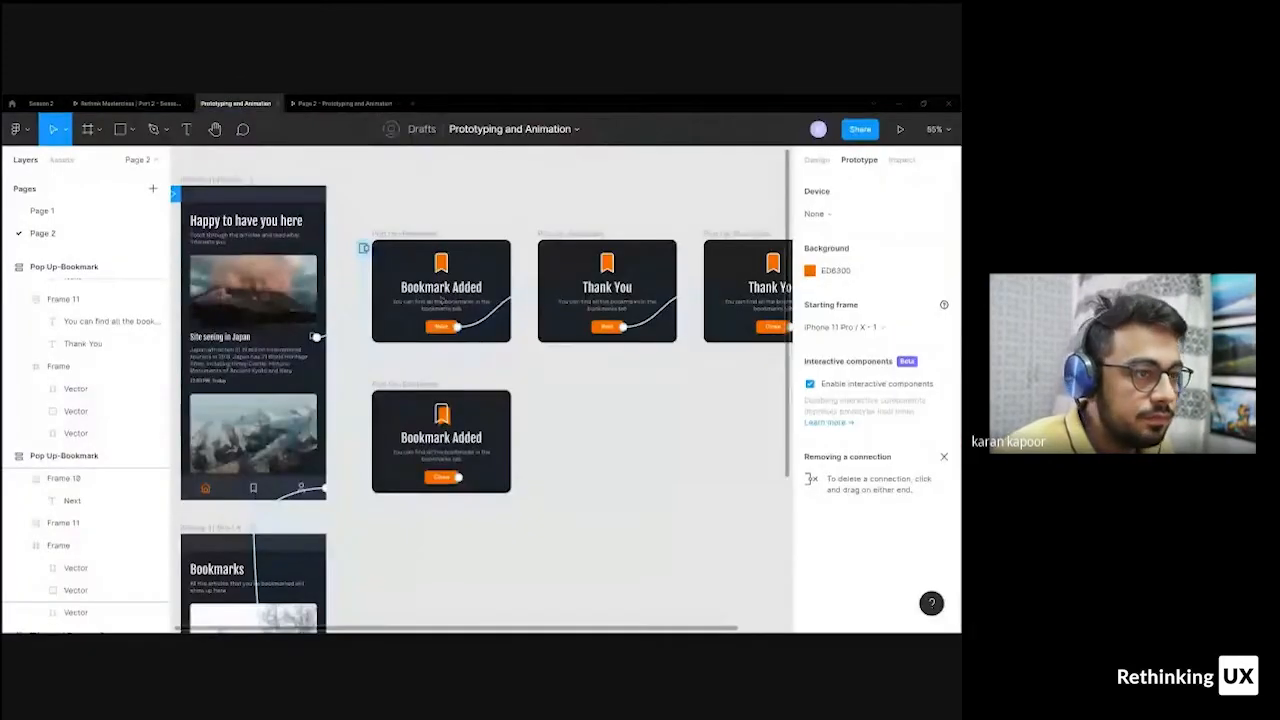
{"action": "scroll", "coordinate": [456, 310], "scroll_direction": "down", "scroll_amount": 2}
{"action": "left_click", "coordinate": [456, 310]}
{"action": "left_click", "coordinate": [459, 297]}
{"action": "left_click_drag", "start_coordinate": [461, 298], "coordinate": [475, 324]}
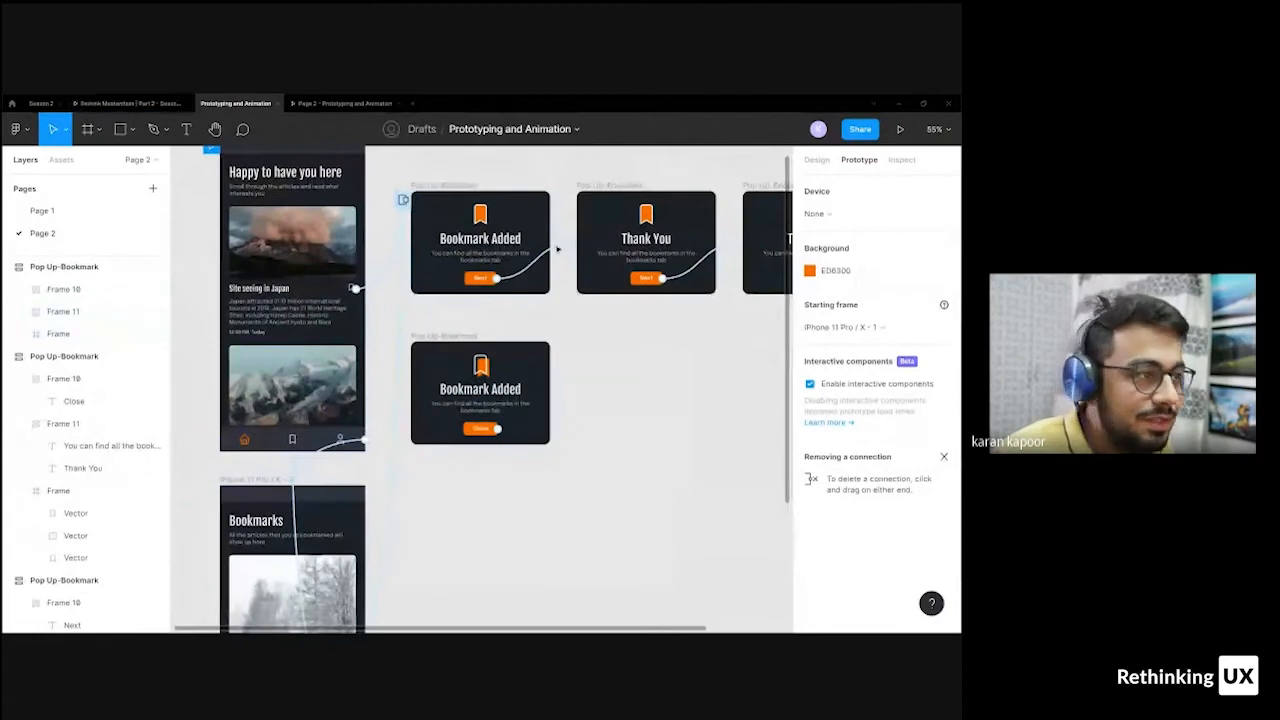
{"action": "left_click_drag", "start_coordinate": [557, 174], "coordinate": [545, 212]}
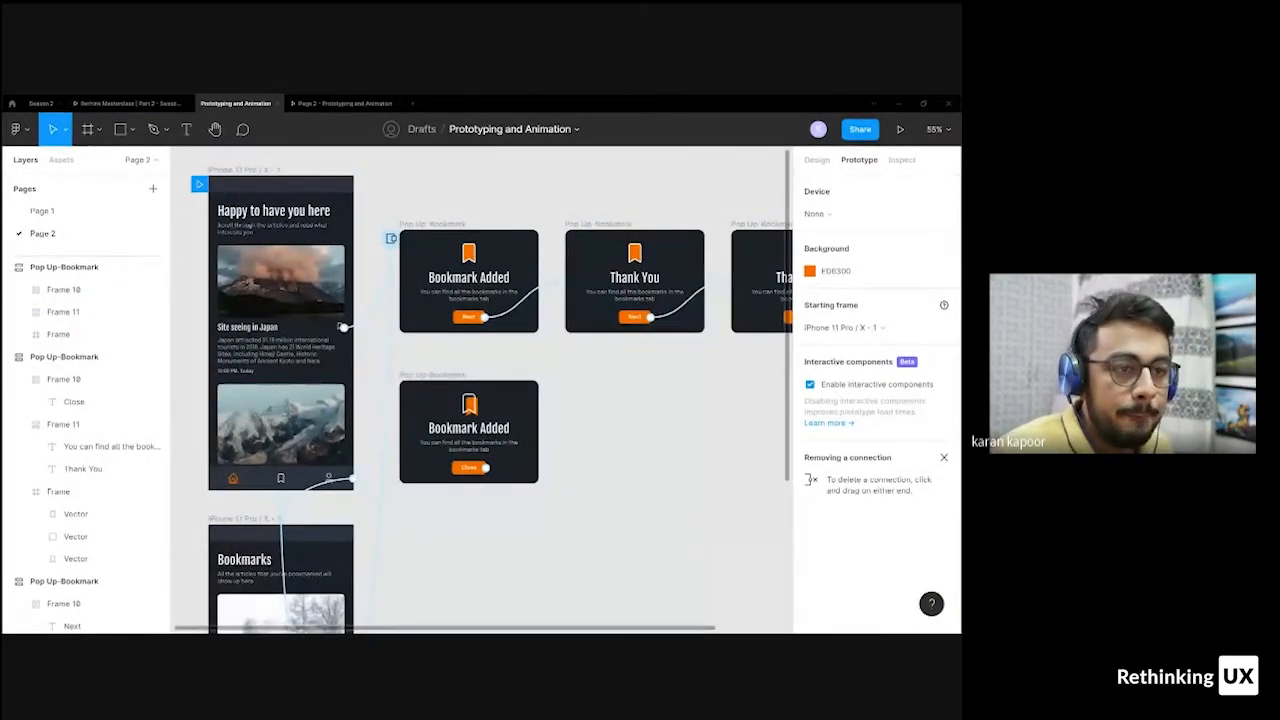
{"action": "scroll", "coordinate": [448, 169], "scroll_direction": "left", "scroll_amount": 3}
{"action": "scroll", "coordinate": [448, 169], "scroll_direction": "up", "scroll_amount": 1}
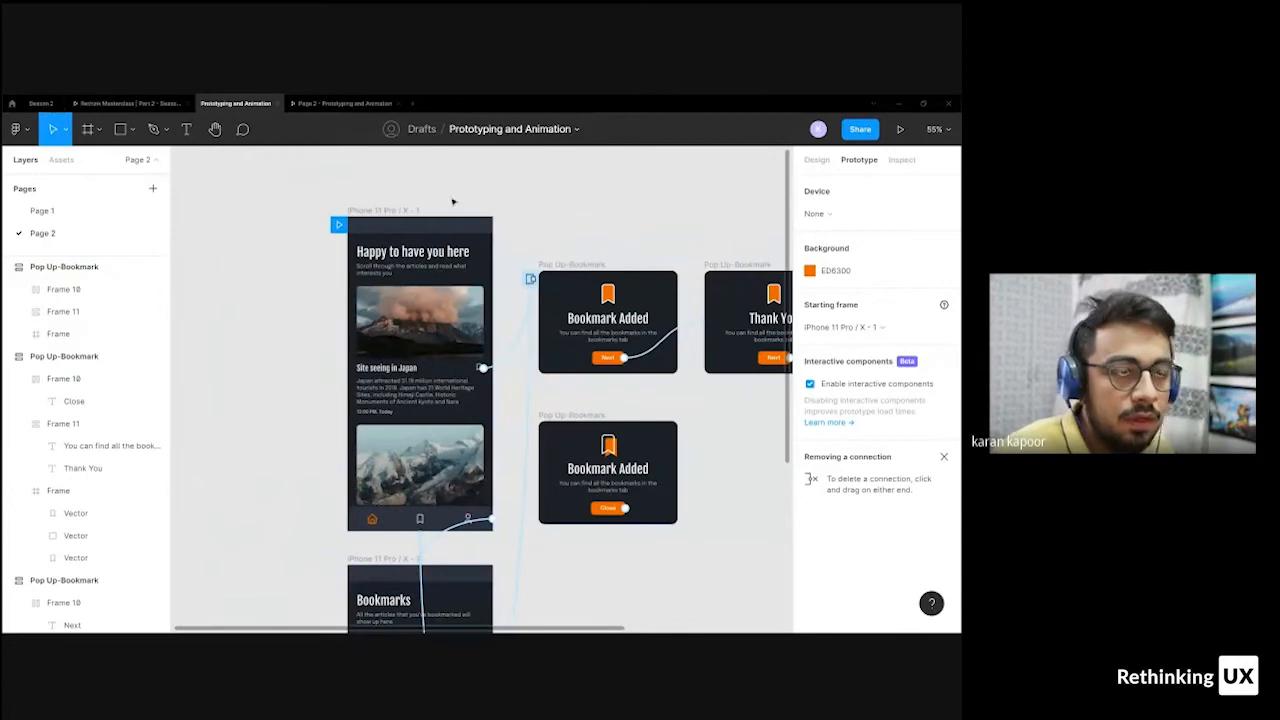
{"action": "scroll", "coordinate": [607, 256], "scroll_direction": "up", "scroll_amount": 3}
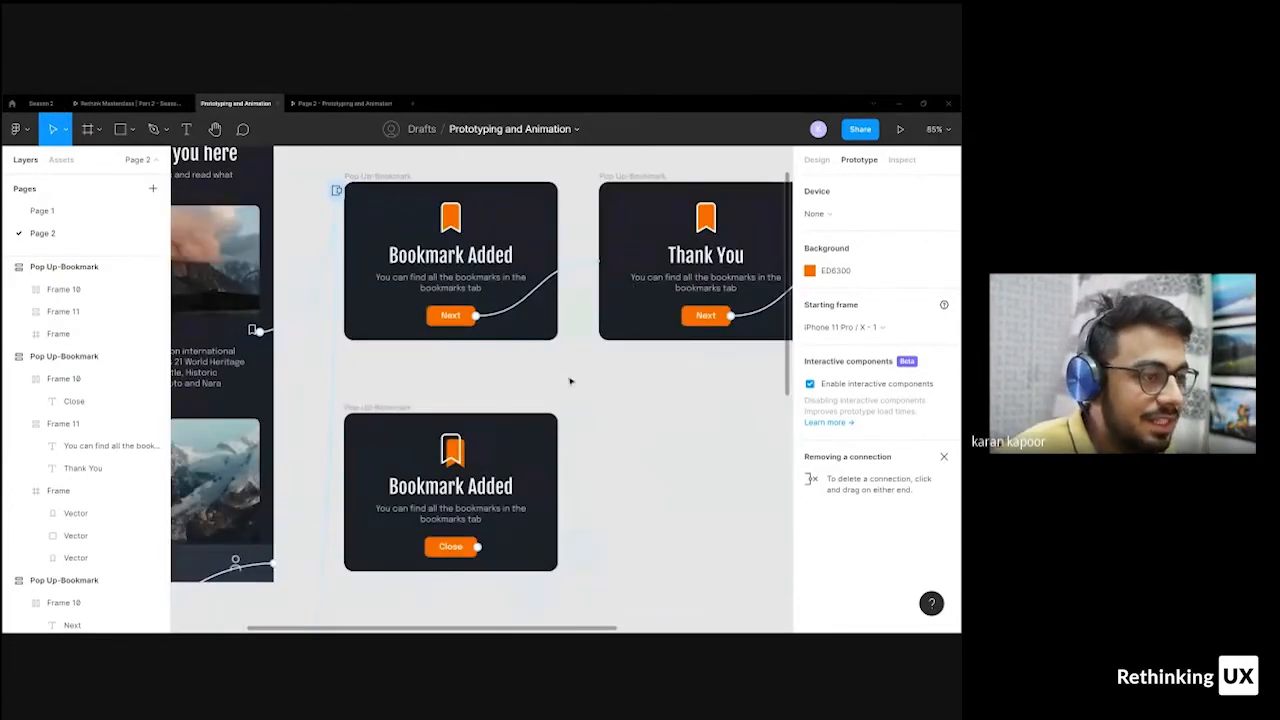
{"action": "left_click", "coordinate": [583, 265]}
{"action": "left_click", "coordinate": [586, 289]}
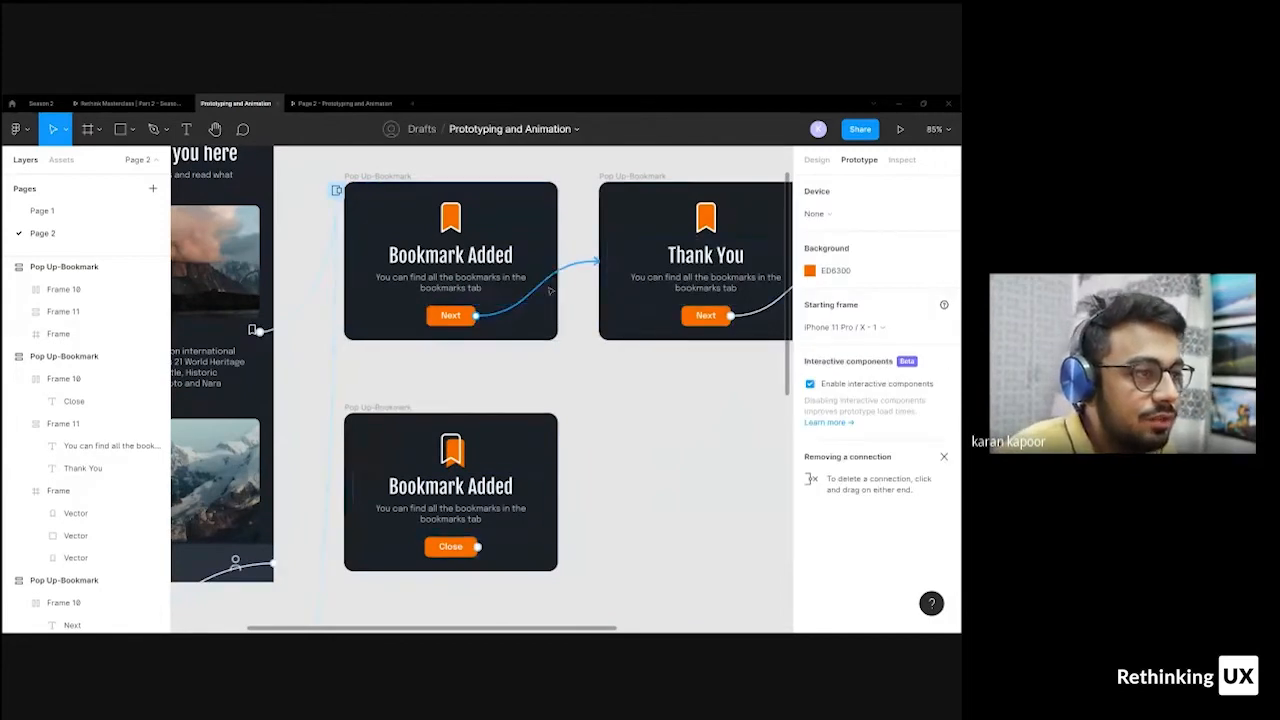
{"action": "scroll", "coordinate": [443, 251], "scroll_direction": "down", "scroll_amount": 2}
{"action": "scroll", "coordinate": [443, 251], "scroll_direction": "up", "scroll_amount": 3}
- Open the article bookmark icon's Open overlay interaction and set its animation duration to 800 ms, keeping Move in
{"action": "left_click", "coordinate": [459, 303]}
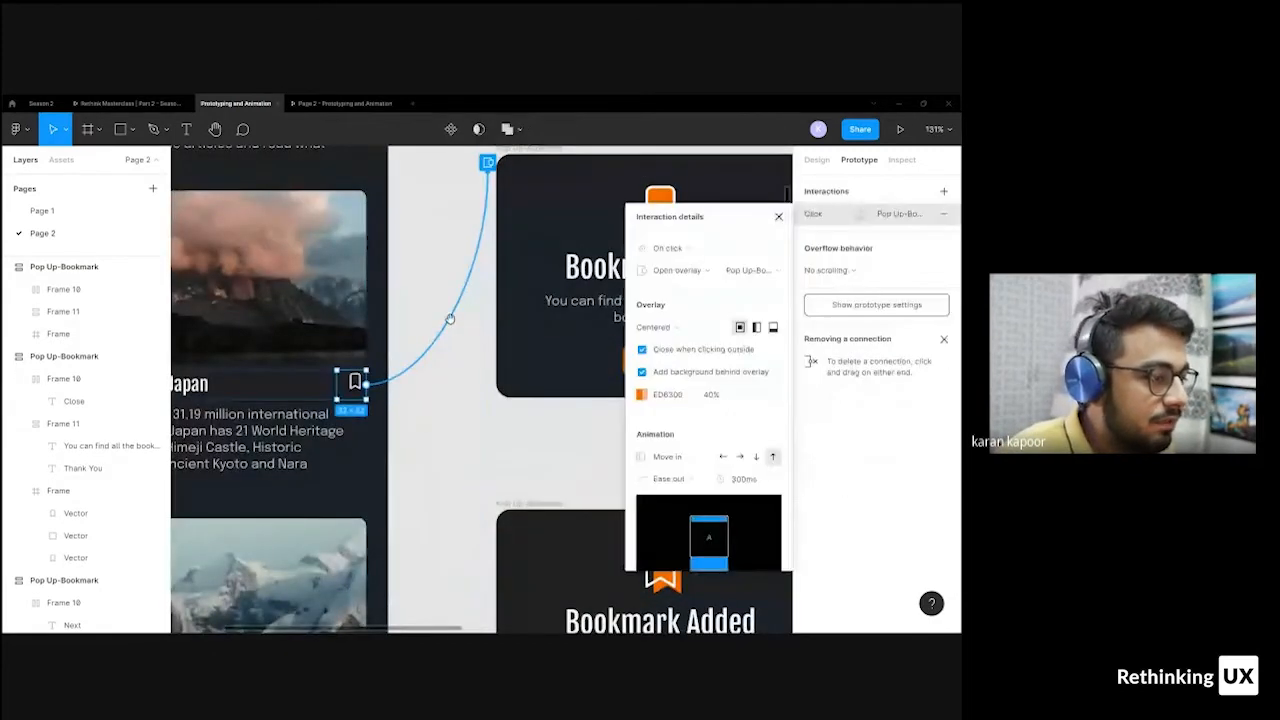
{"action": "left_click_drag", "start_coordinate": [503, 310], "coordinate": [445, 347]}
{"action": "left_click_drag", "start_coordinate": [434, 280], "coordinate": [332, 299]}
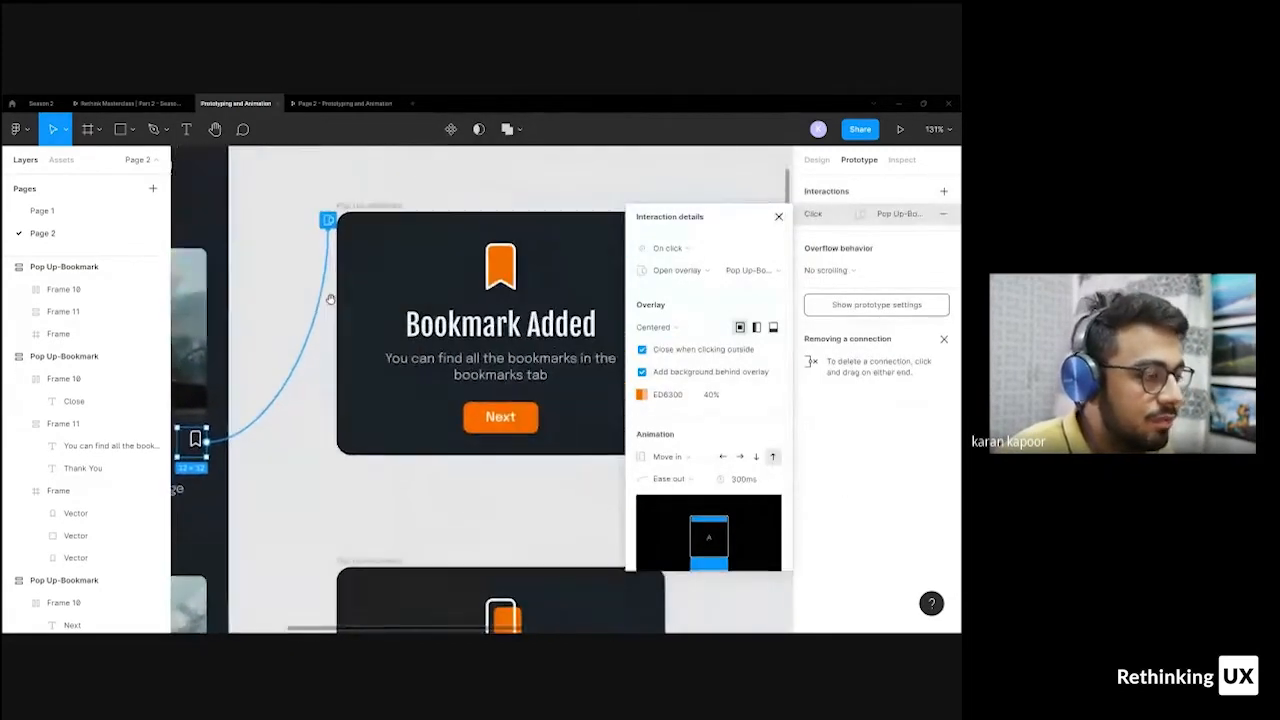
{"action": "scroll", "coordinate": [419, 313], "scroll_direction": "down", "scroll_amount": 1}
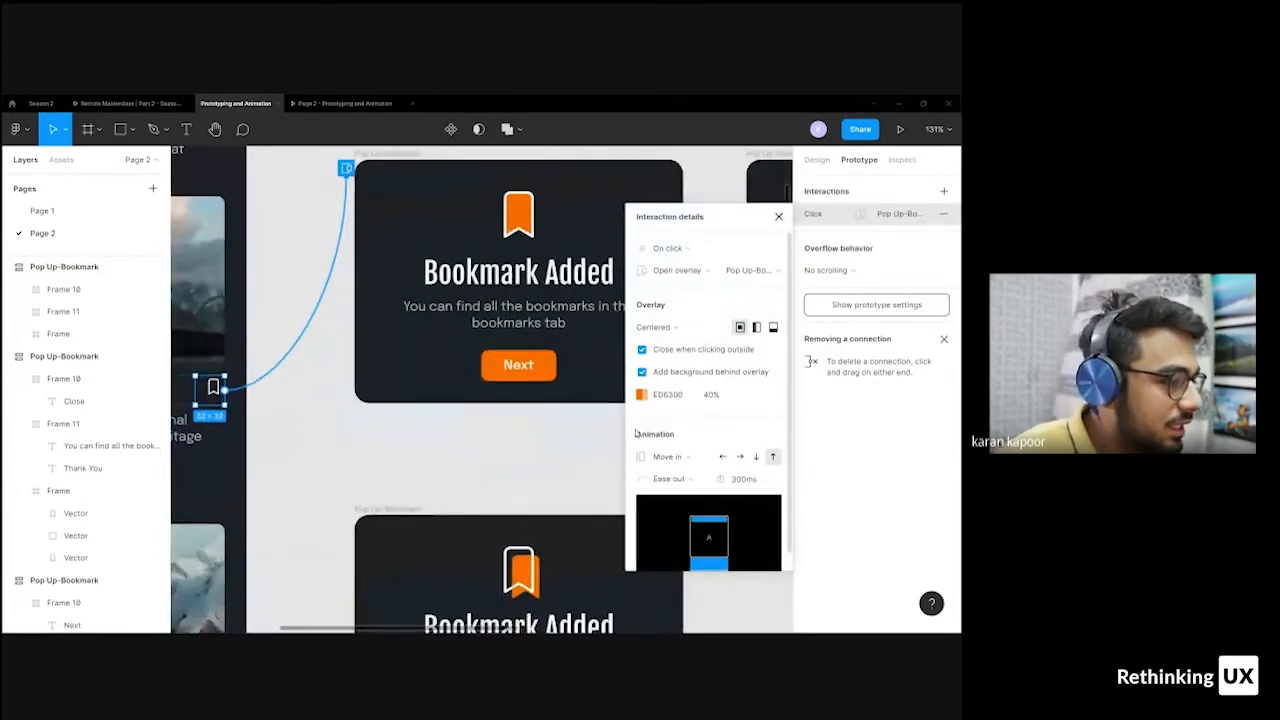
{"action": "left_click", "coordinate": [672, 457]}
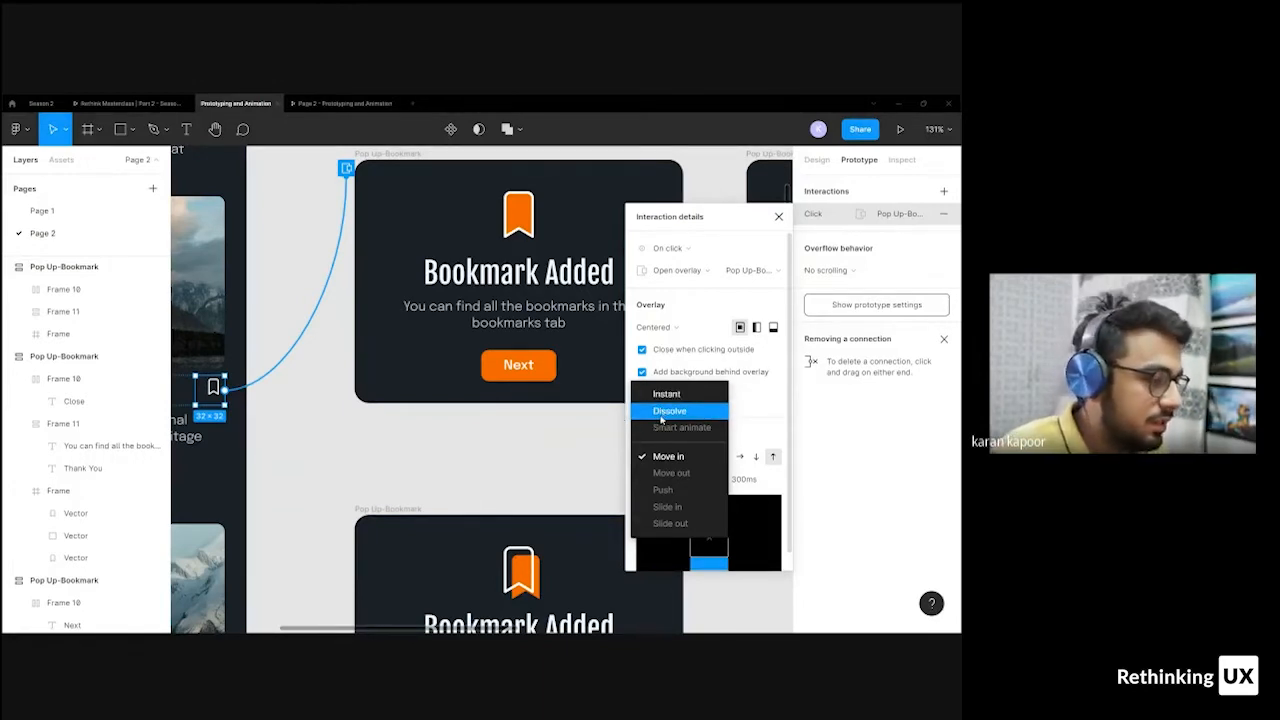
{"action": "left_click", "coordinate": [674, 461]}
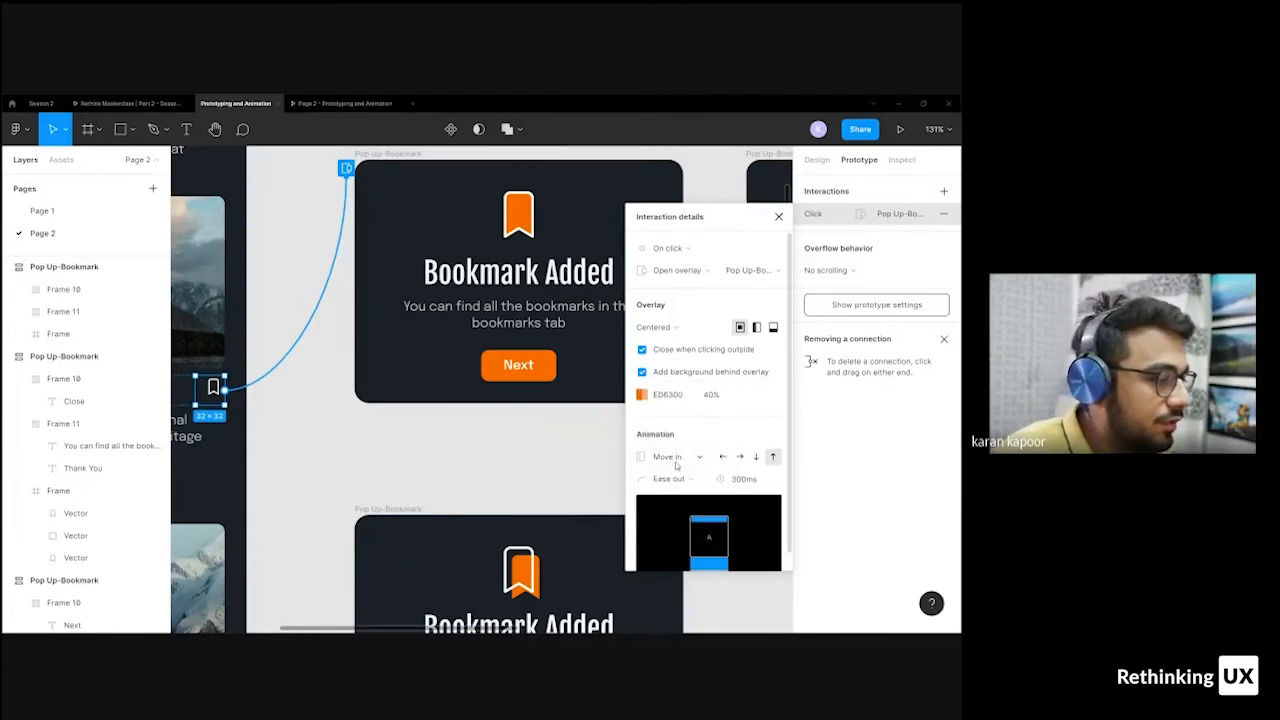
{"action": "left_click", "coordinate": [766, 481]}
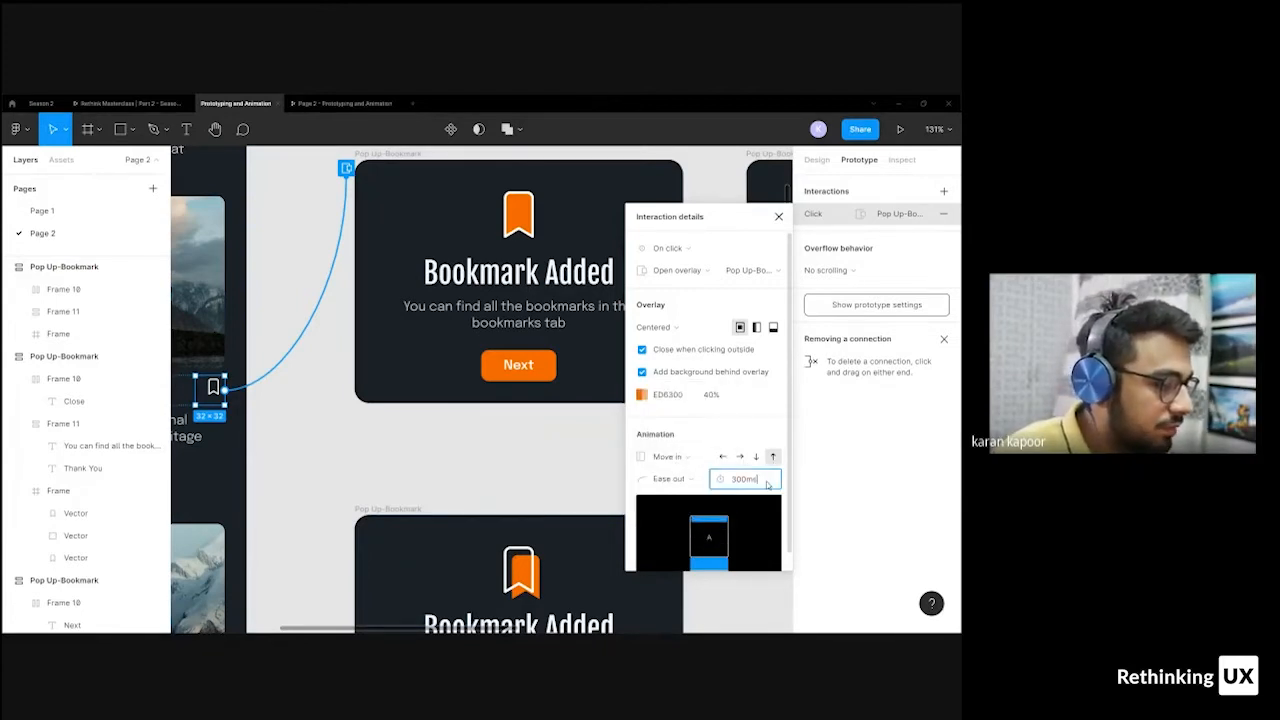
{"action": "type", "text": "800"}
{"action": "key", "text": "Return"}
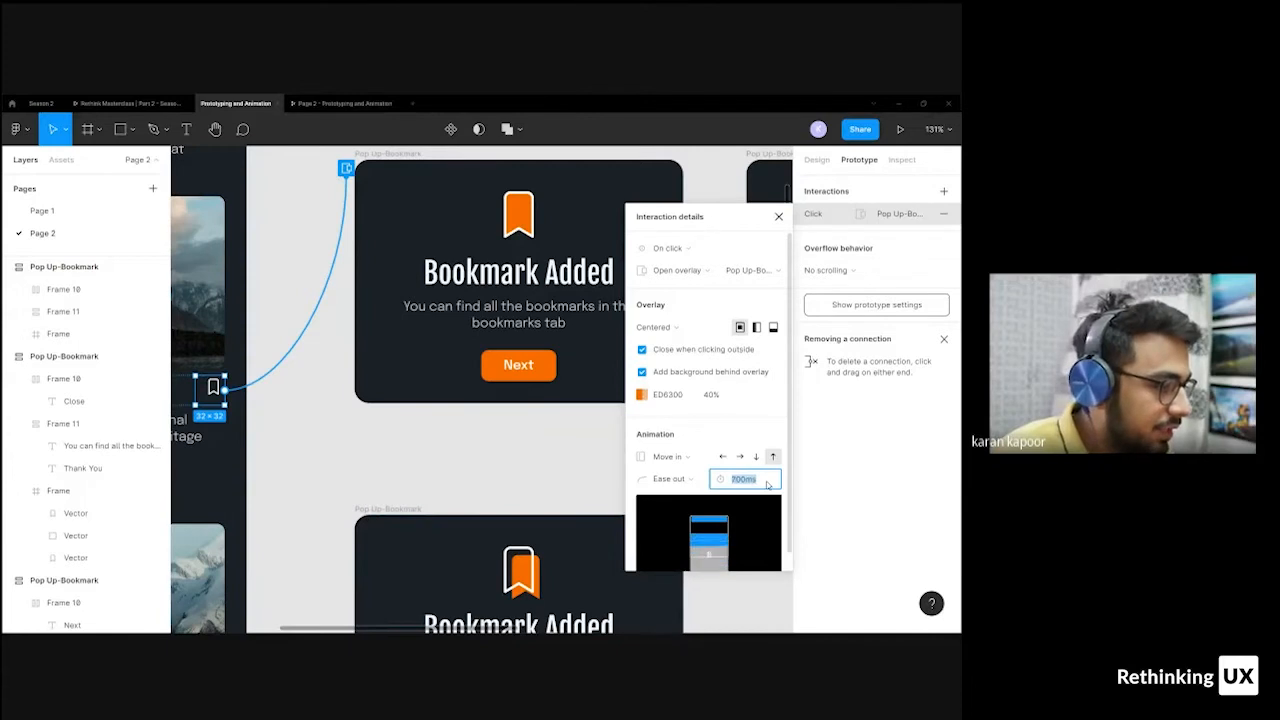
- Try the Custom easing curve on the bookmark overlay animation, and change the easing to Ease in
{"action": "left_click", "coordinate": [674, 479]}
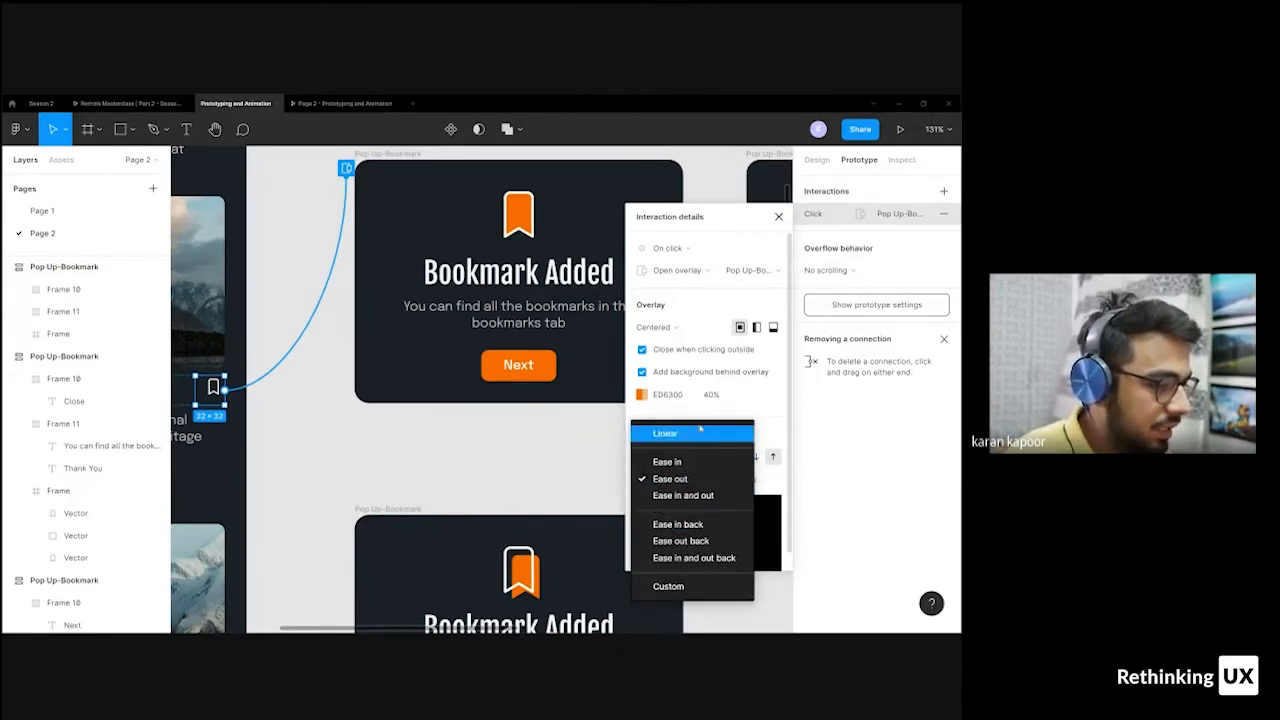
{"action": "left_click", "coordinate": [694, 480]}
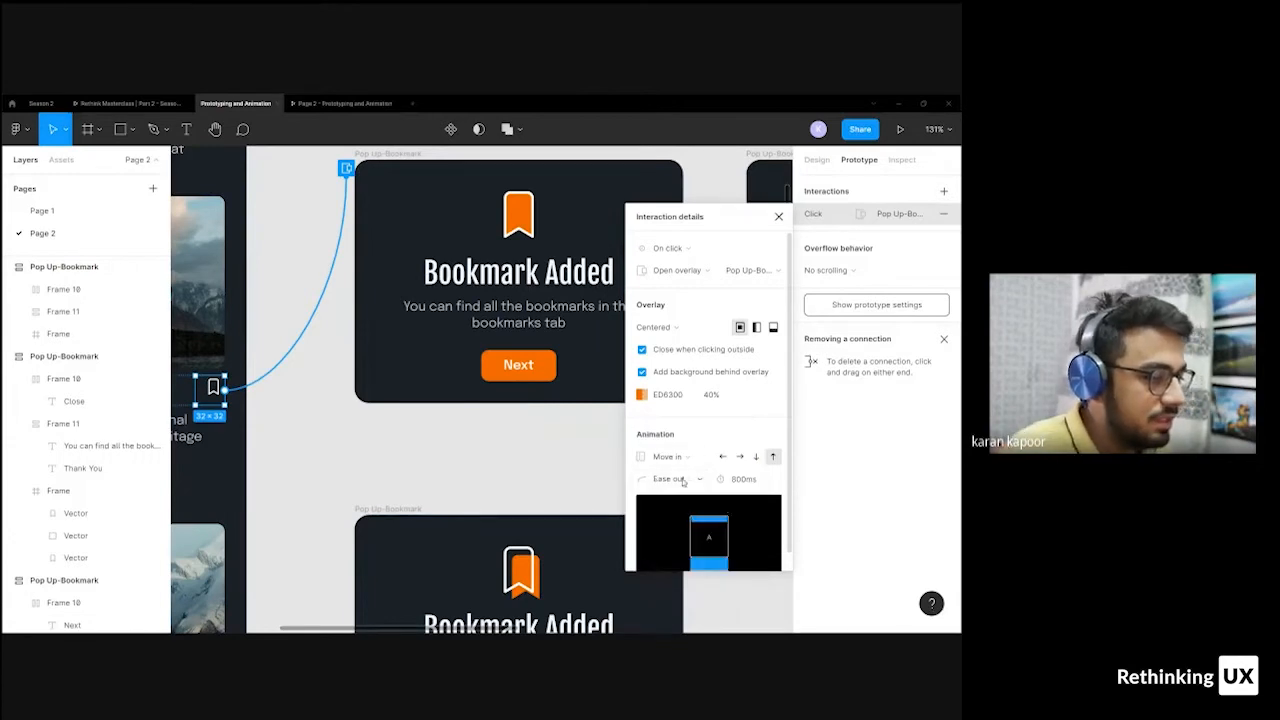
{"action": "left_click", "coordinate": [684, 479]}
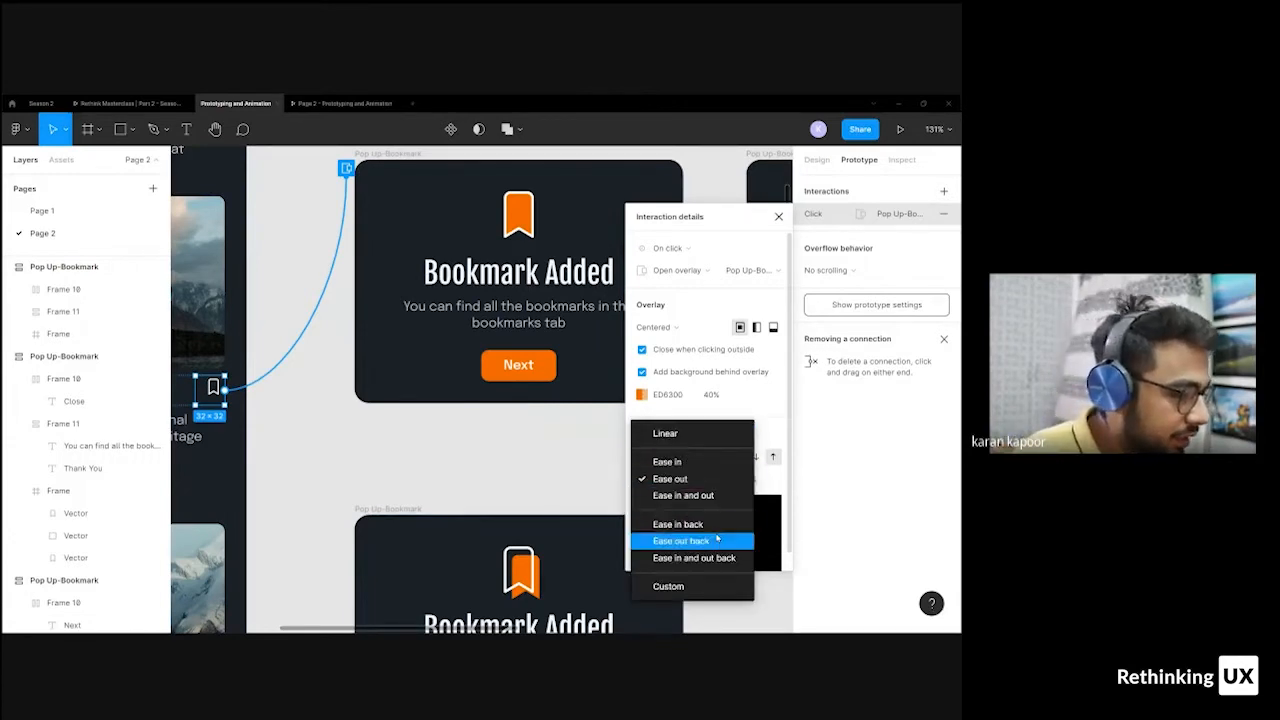
{"action": "left_click", "coordinate": [705, 587]}
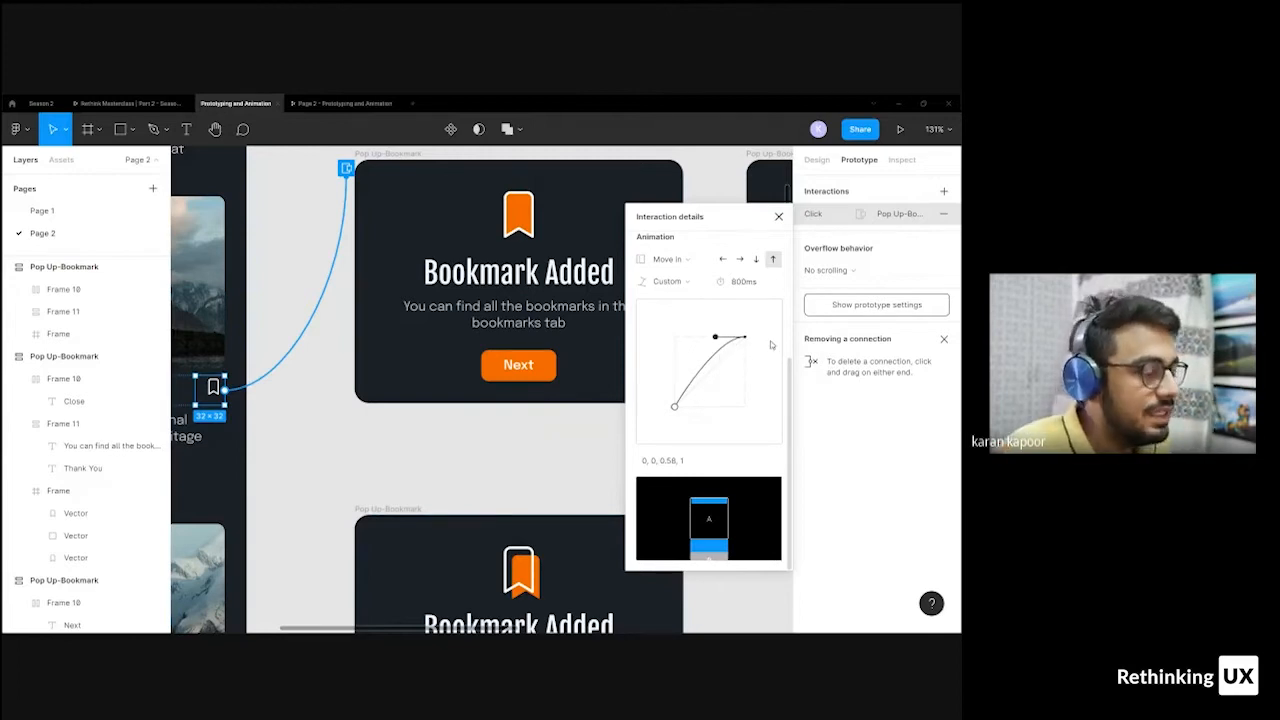
{"action": "left_click", "coordinate": [667, 281]}
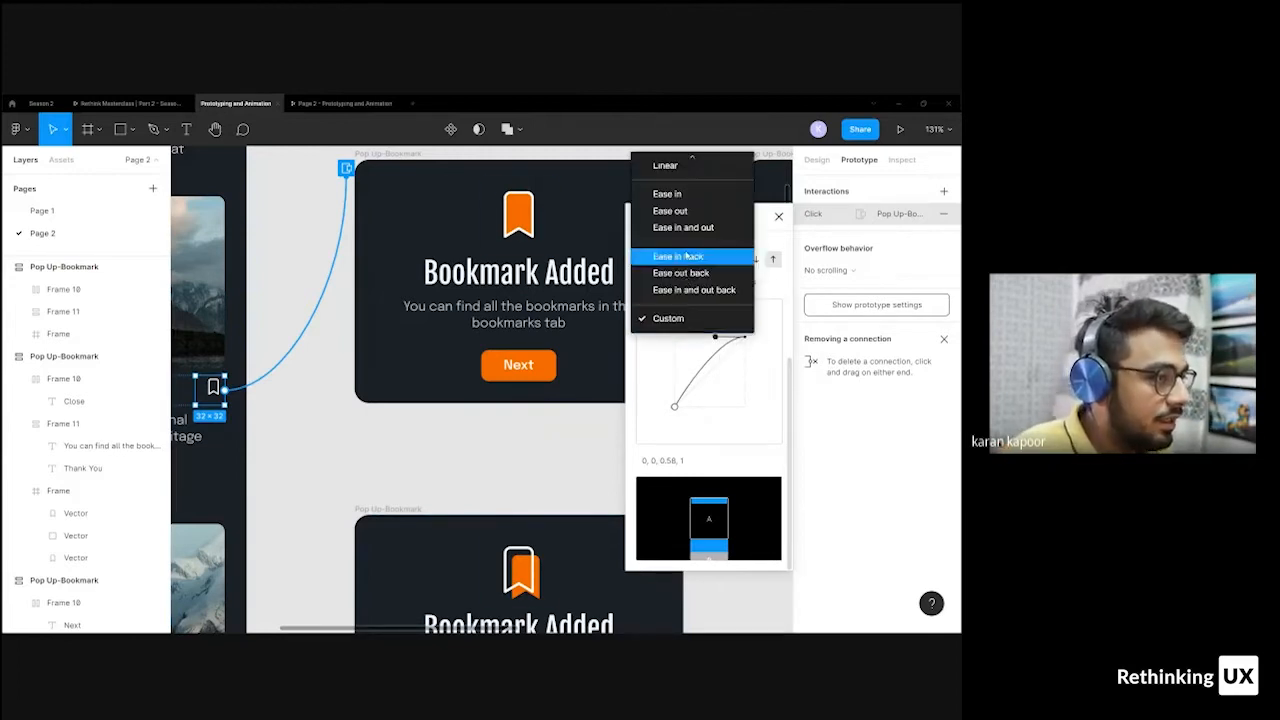
{"action": "left_click", "coordinate": [683, 194]}
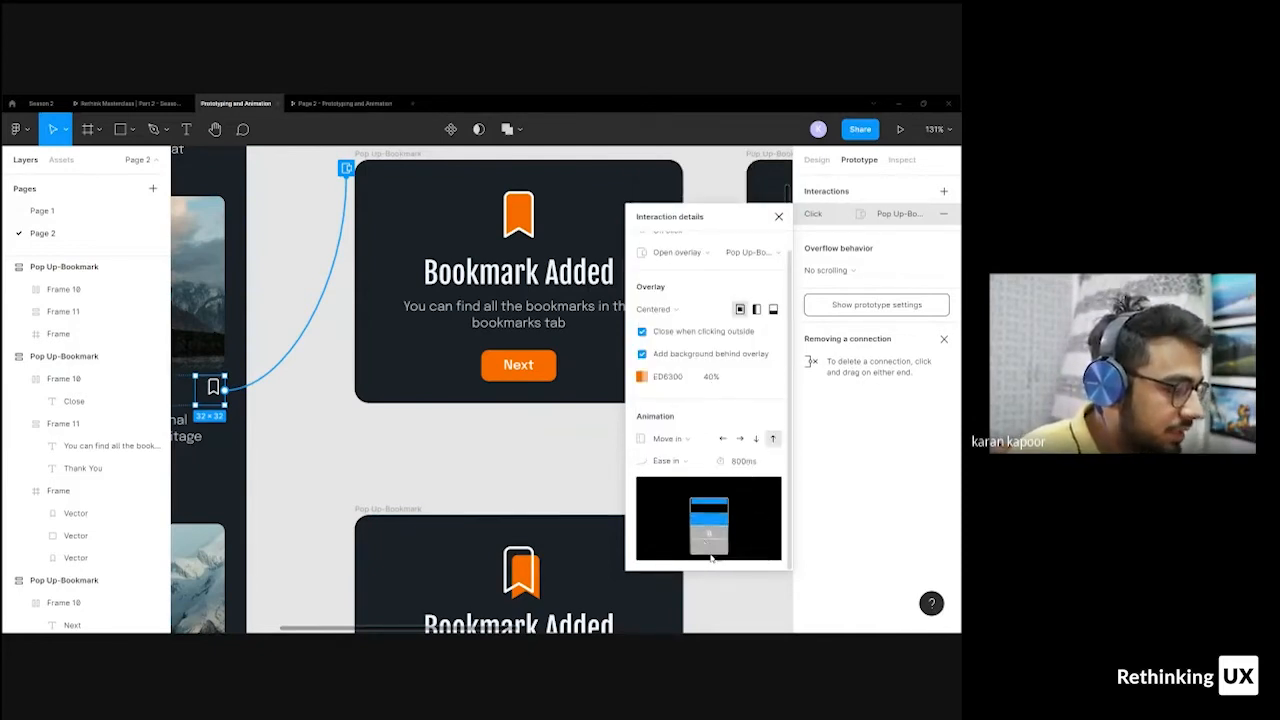
- Examine the Custom curve derived from Ease in for the overlay animation, and switch back to Ease in
{"action": "left_click", "coordinate": [669, 463]}
{"action": "left_click", "coordinate": [670, 465]}
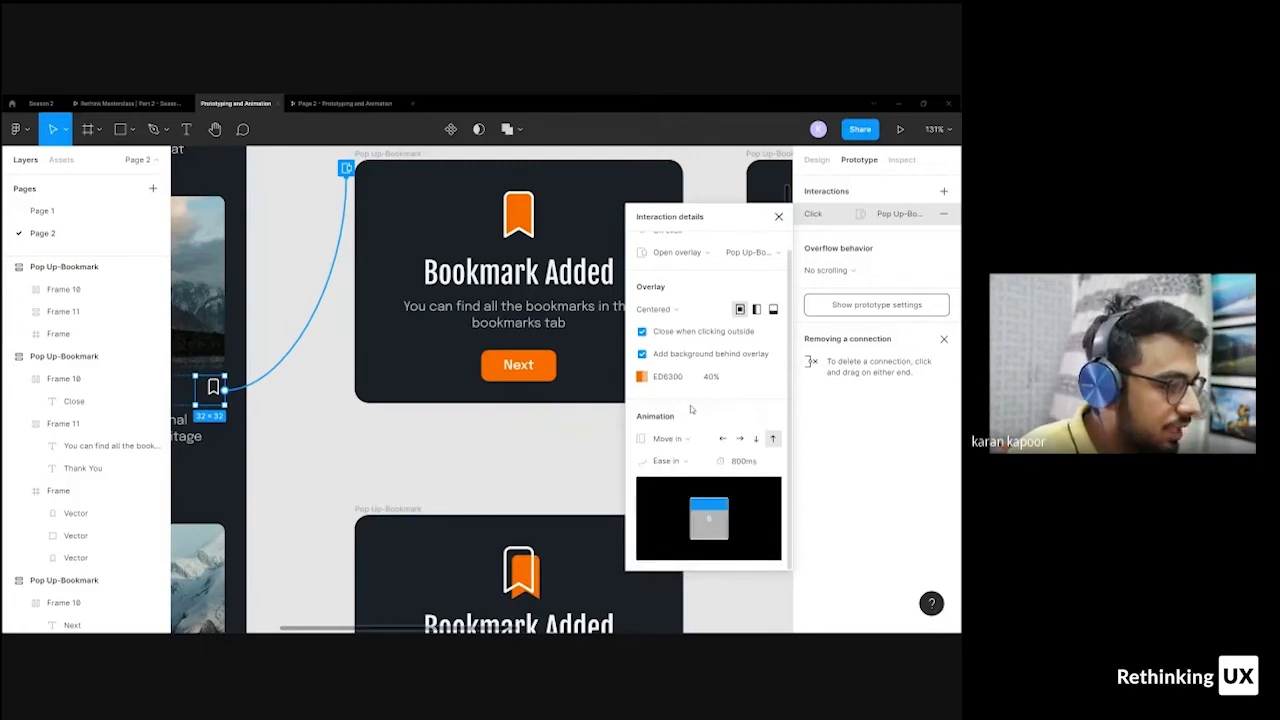
{"action": "left_click", "coordinate": [686, 466]}
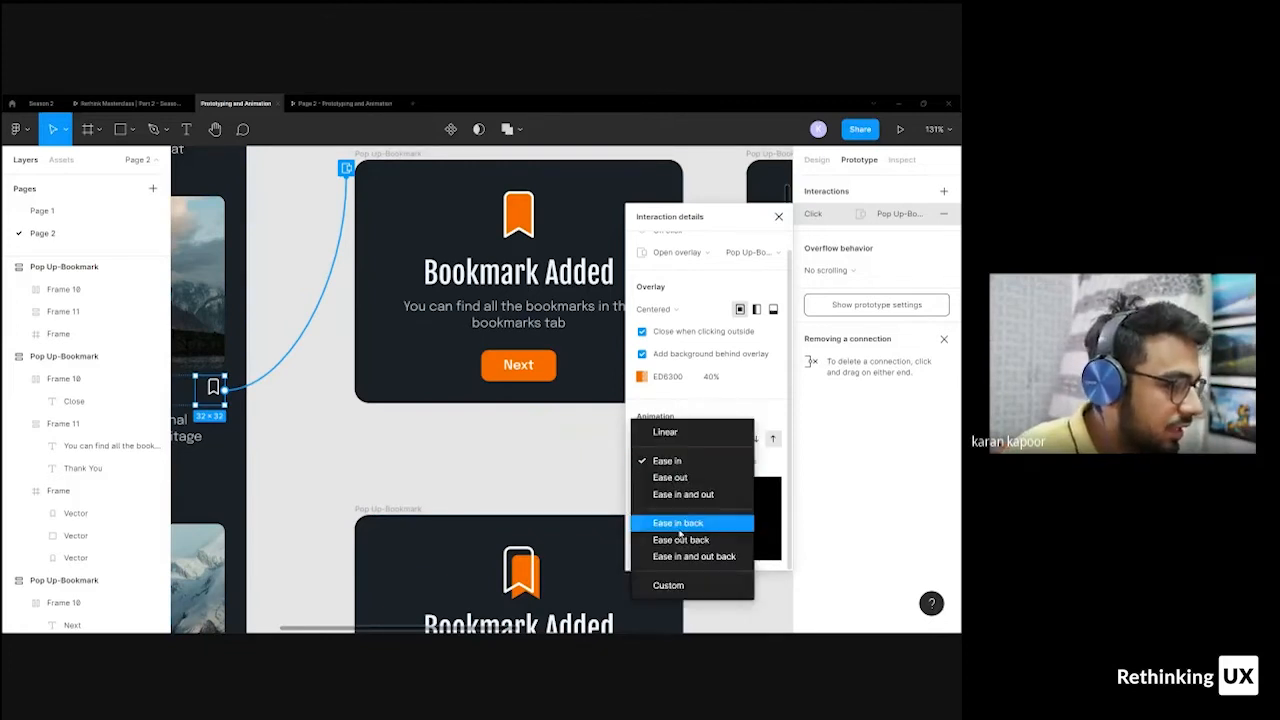
{"action": "left_click", "coordinate": [665, 586]}
{"action": "scroll", "coordinate": [715, 470], "scroll_direction": "down", "scroll_amount": 3}
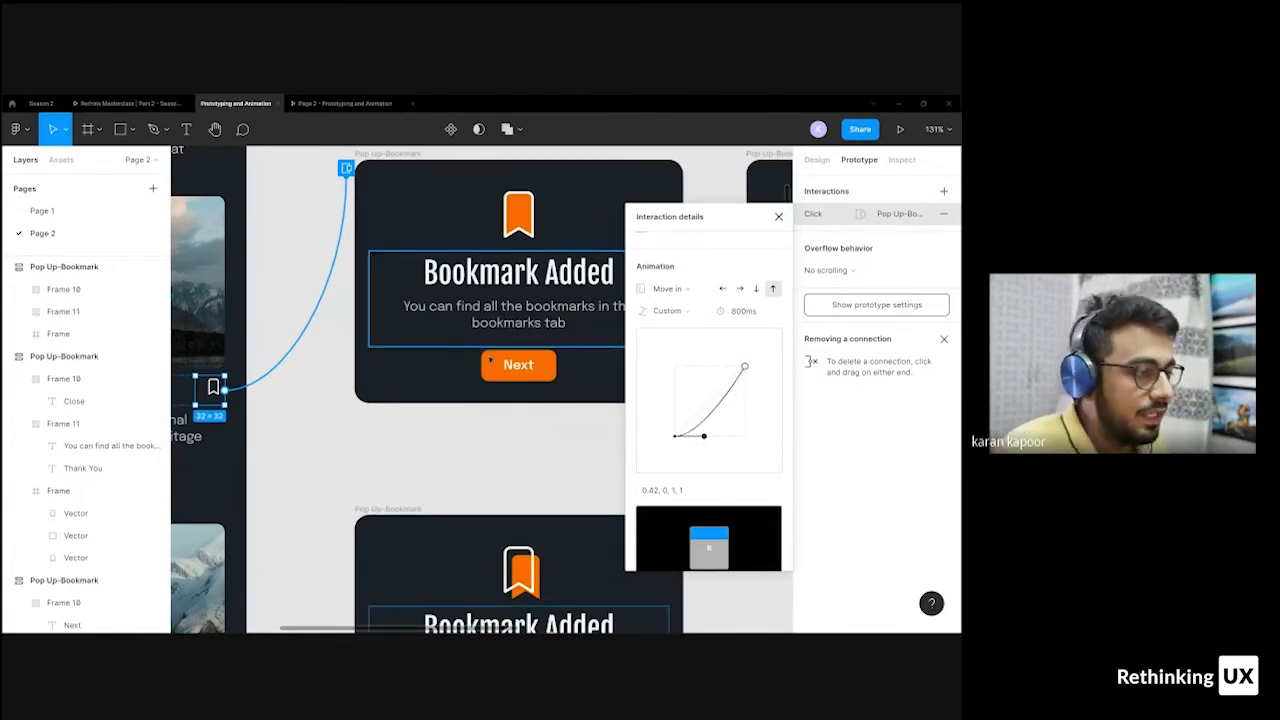
{"action": "left_click", "coordinate": [745, 312]}
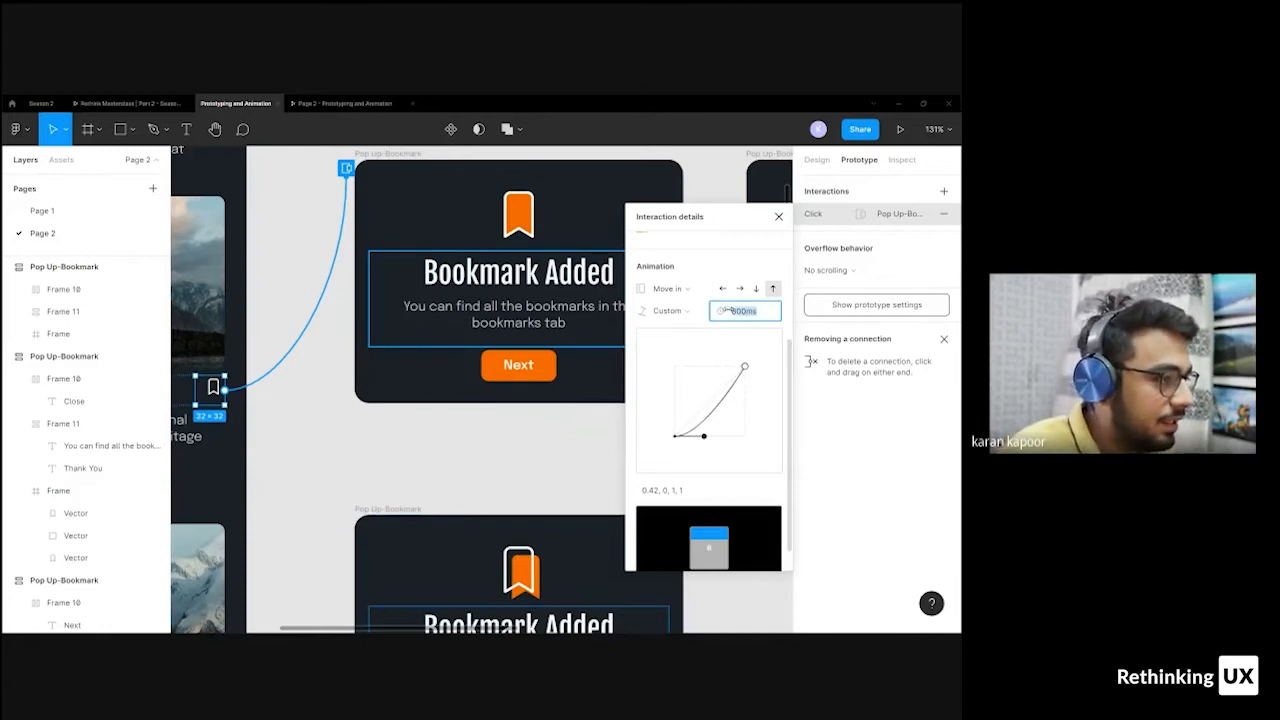
{"action": "left_click", "coordinate": [677, 312]}
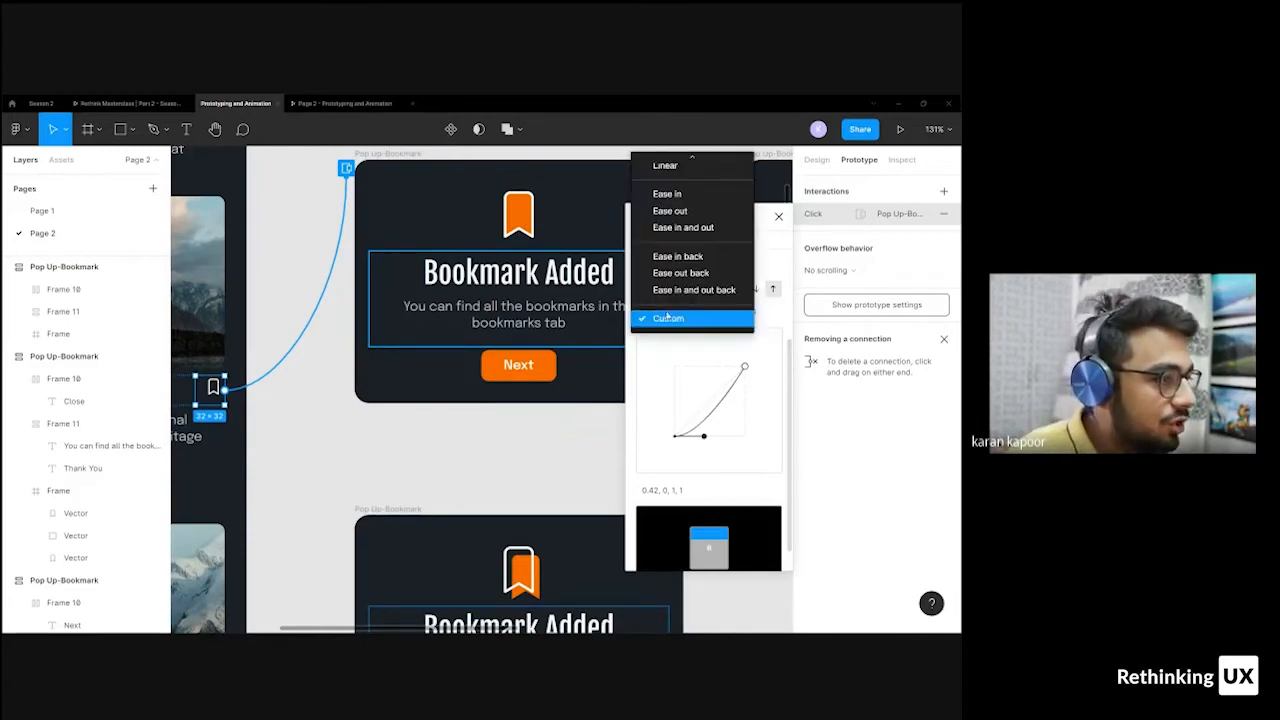
{"action": "left_click", "coordinate": [690, 189]}
- Try Ease in and out on the Move in overlay animation, and set its easing to Ease in and out back
{"action": "left_click", "coordinate": [675, 439]}
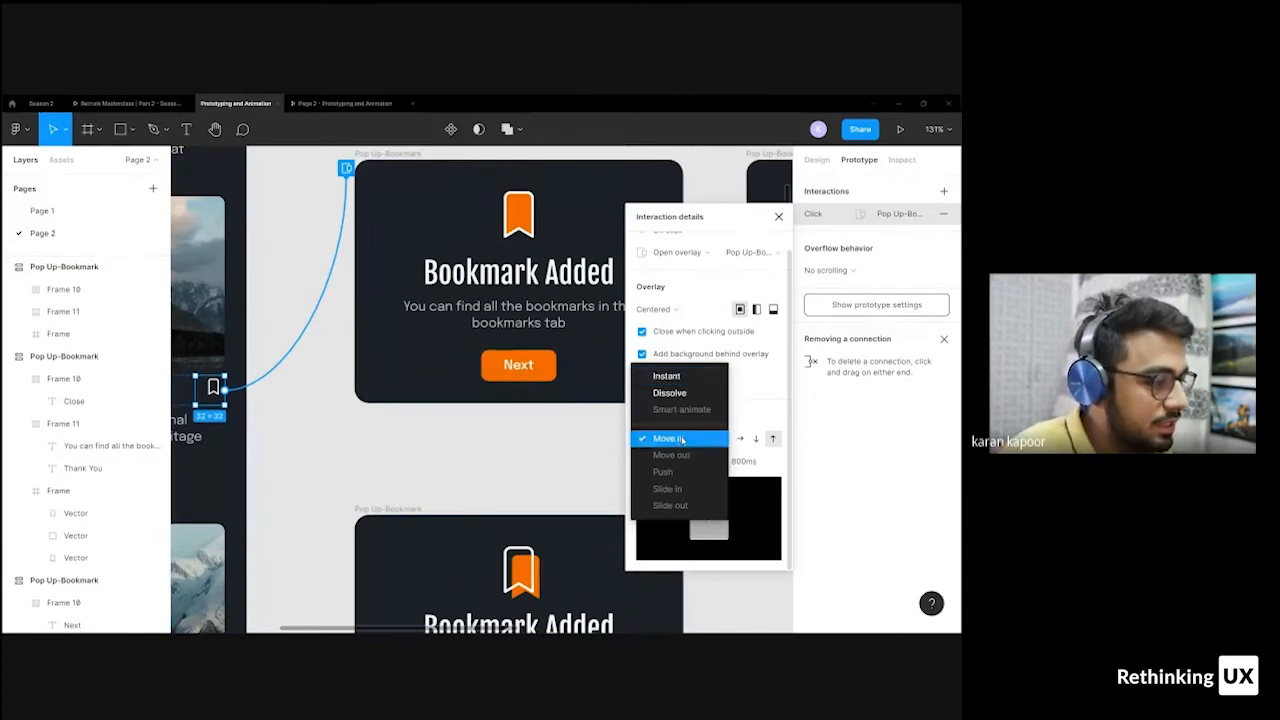
{"action": "left_click", "coordinate": [680, 439]}
{"action": "left_click", "coordinate": [673, 461]}
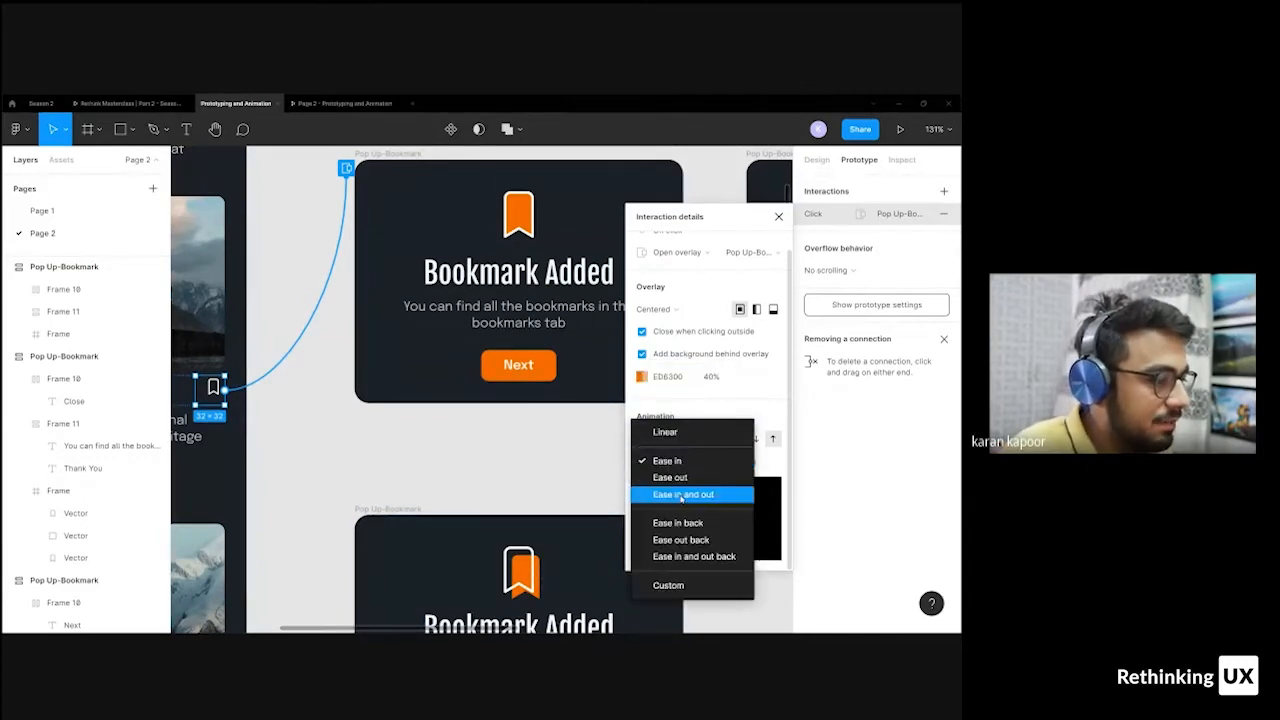
{"action": "left_click", "coordinate": [682, 490]}
{"action": "left_click", "coordinate": [678, 464]}
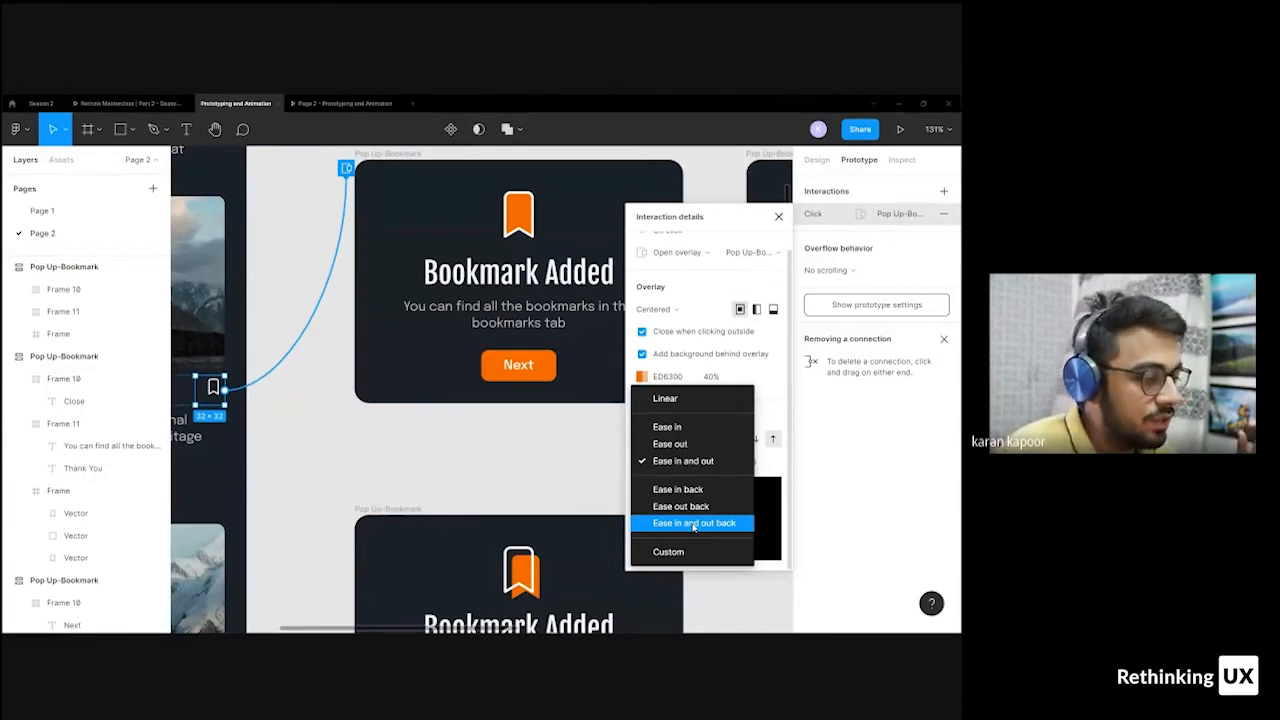
{"action": "left_click", "coordinate": [694, 525]}
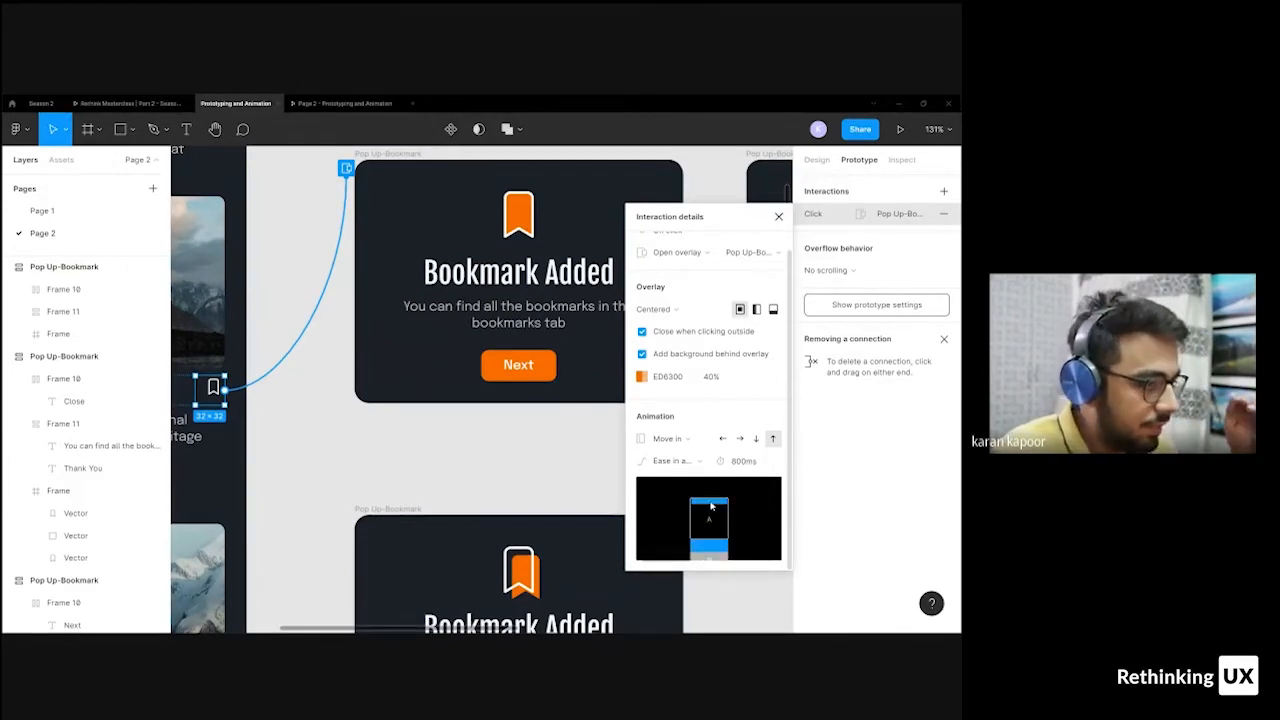
- Switch to the prototype preview and test the Bookmark Added pop-up's entrance animation by repeatedly opening the overlay and dismissing it
{"action": "left_click", "coordinate": [350, 103]}
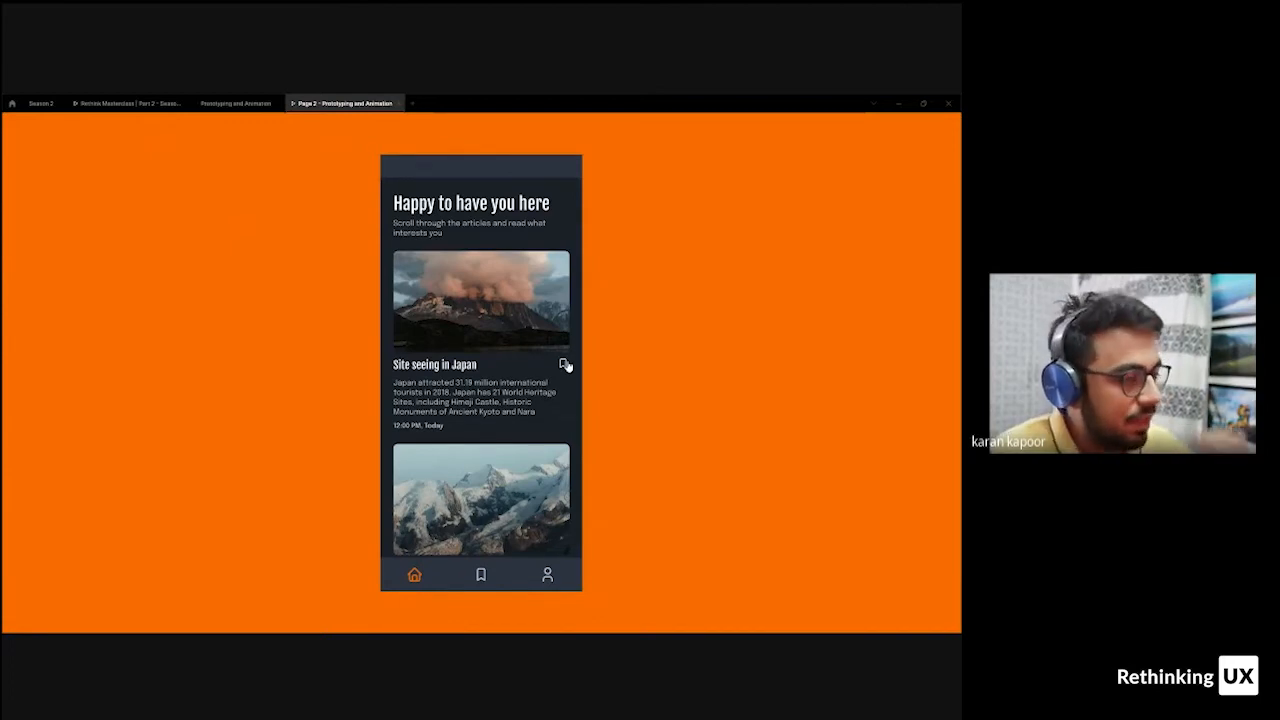
{"action": "left_click", "coordinate": [564, 364]}
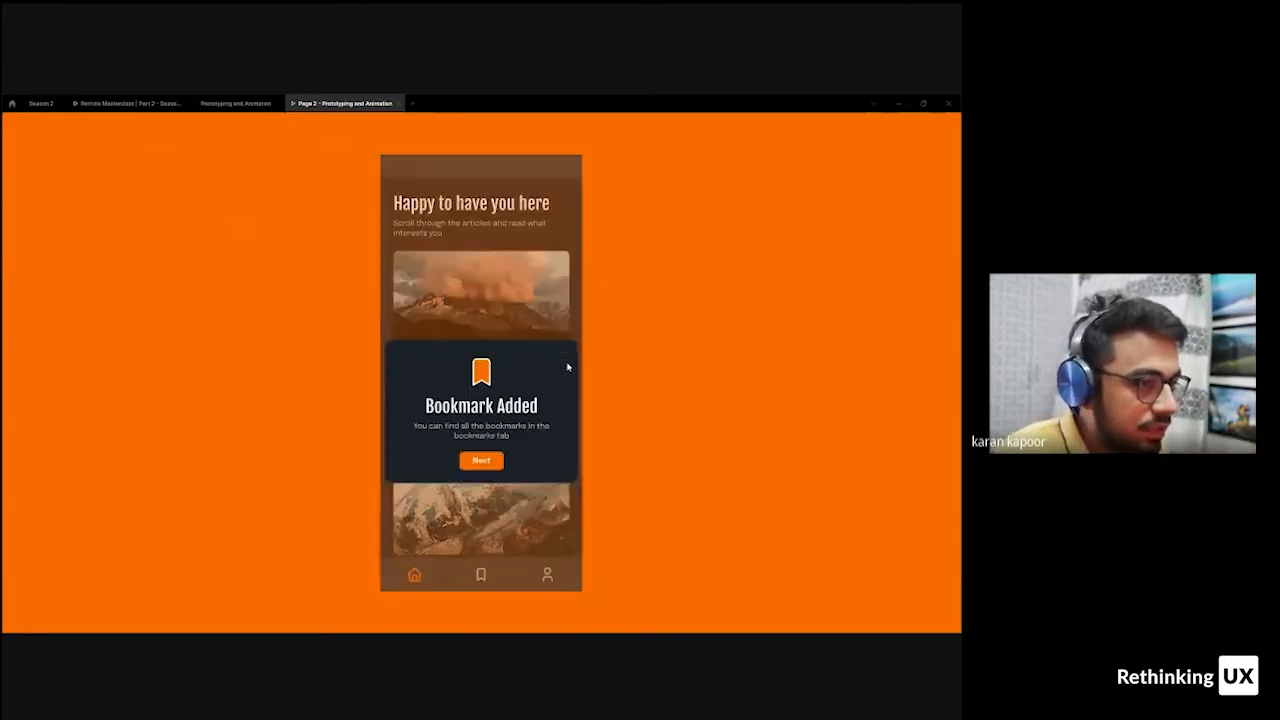
{"action": "left_click", "coordinate": [481, 421]}
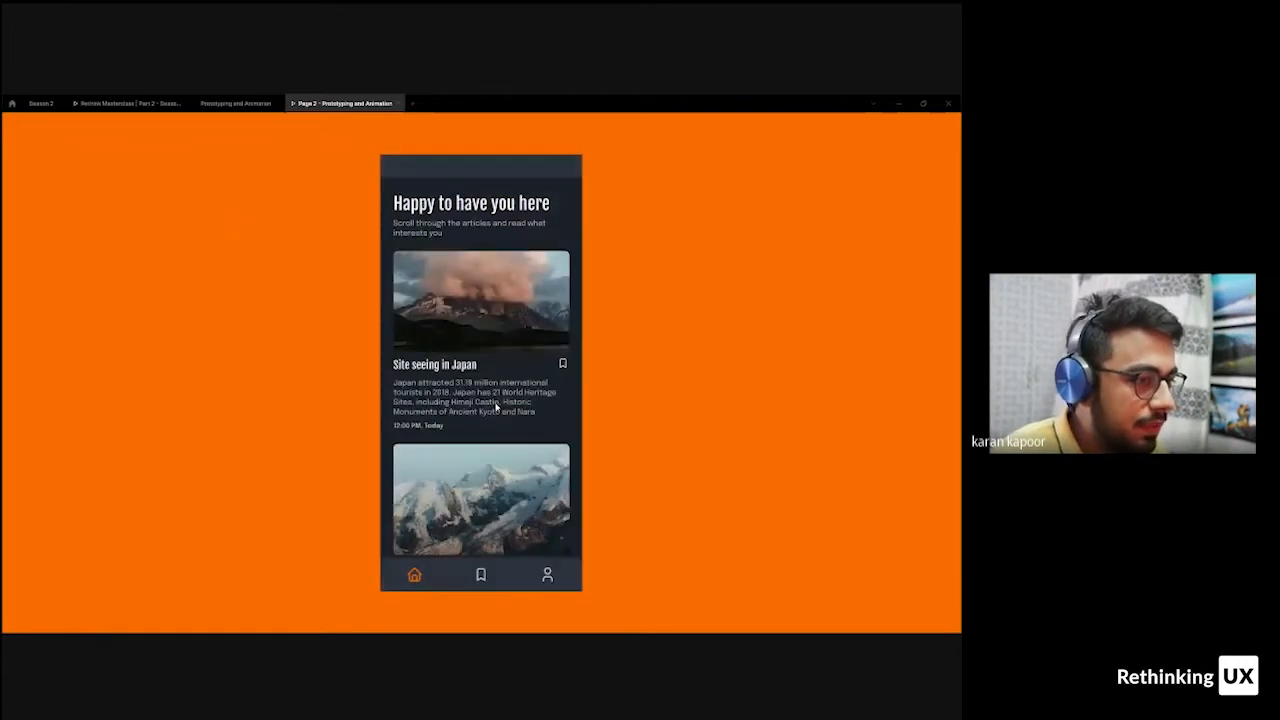
{"action": "left_click", "coordinate": [560, 366]}
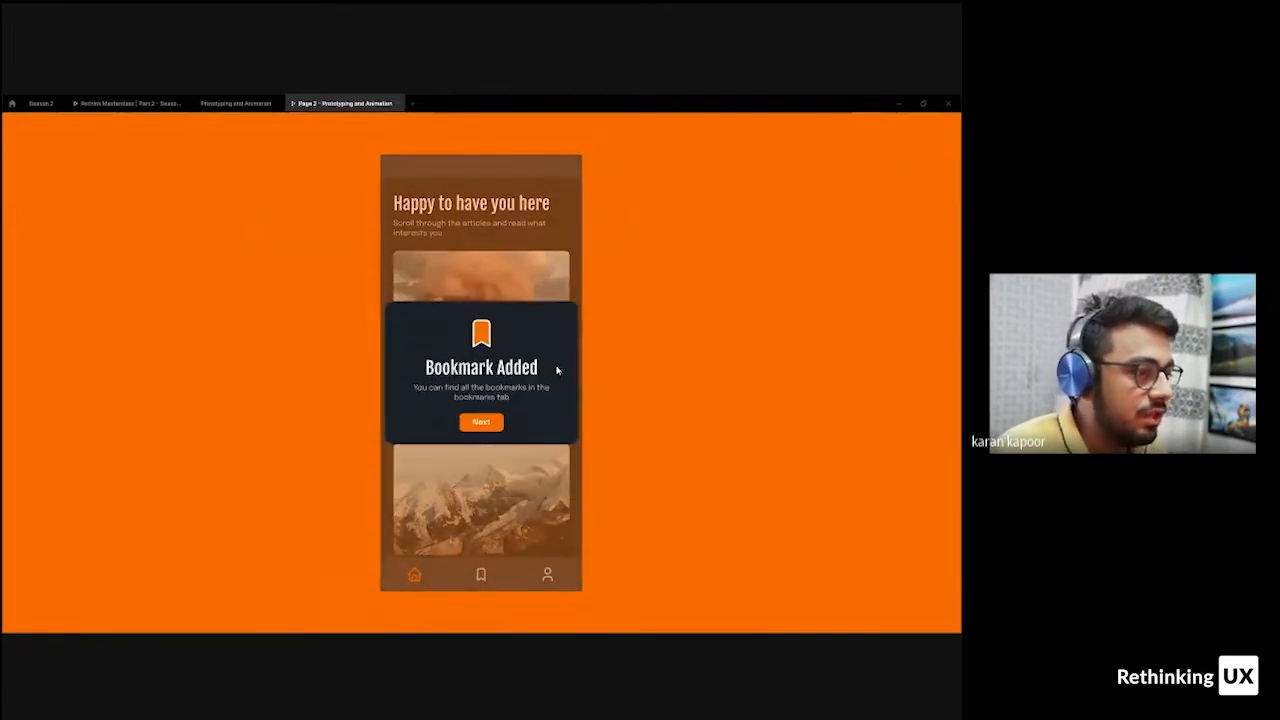
{"action": "left_click", "coordinate": [482, 424]}
{"action": "left_click", "coordinate": [482, 424]}
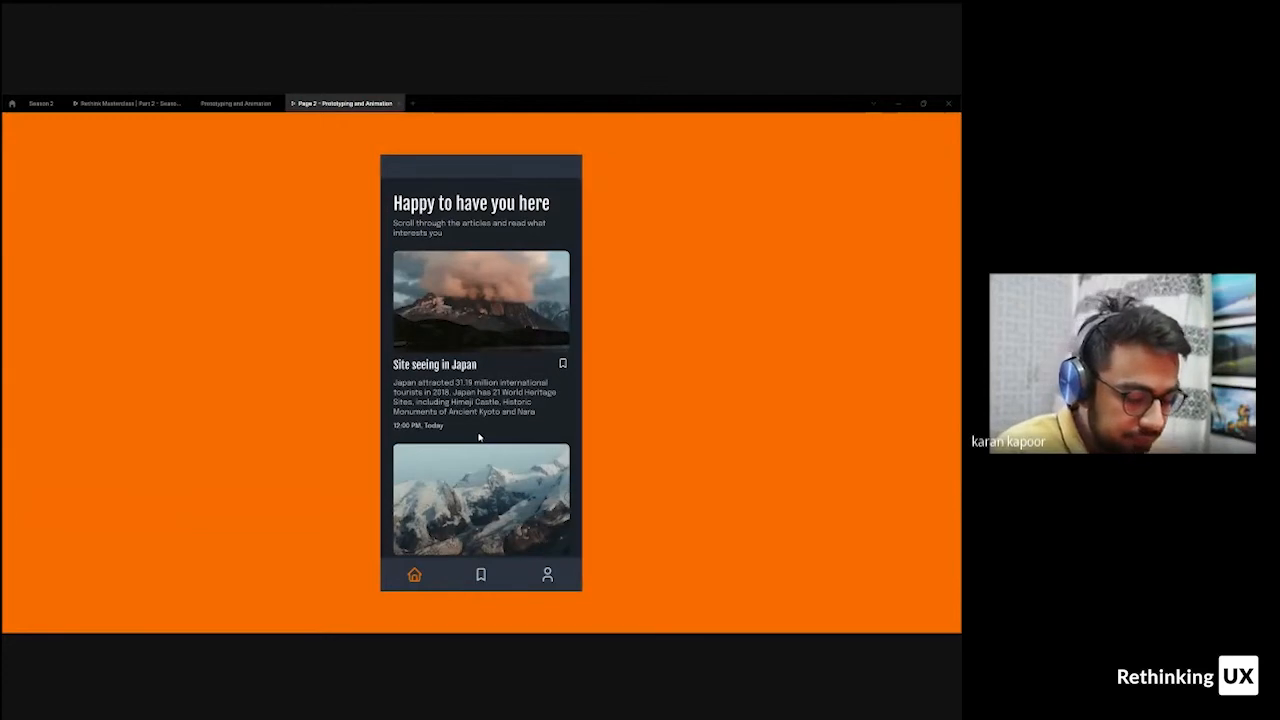
{"action": "left_click", "coordinate": [563, 368]}
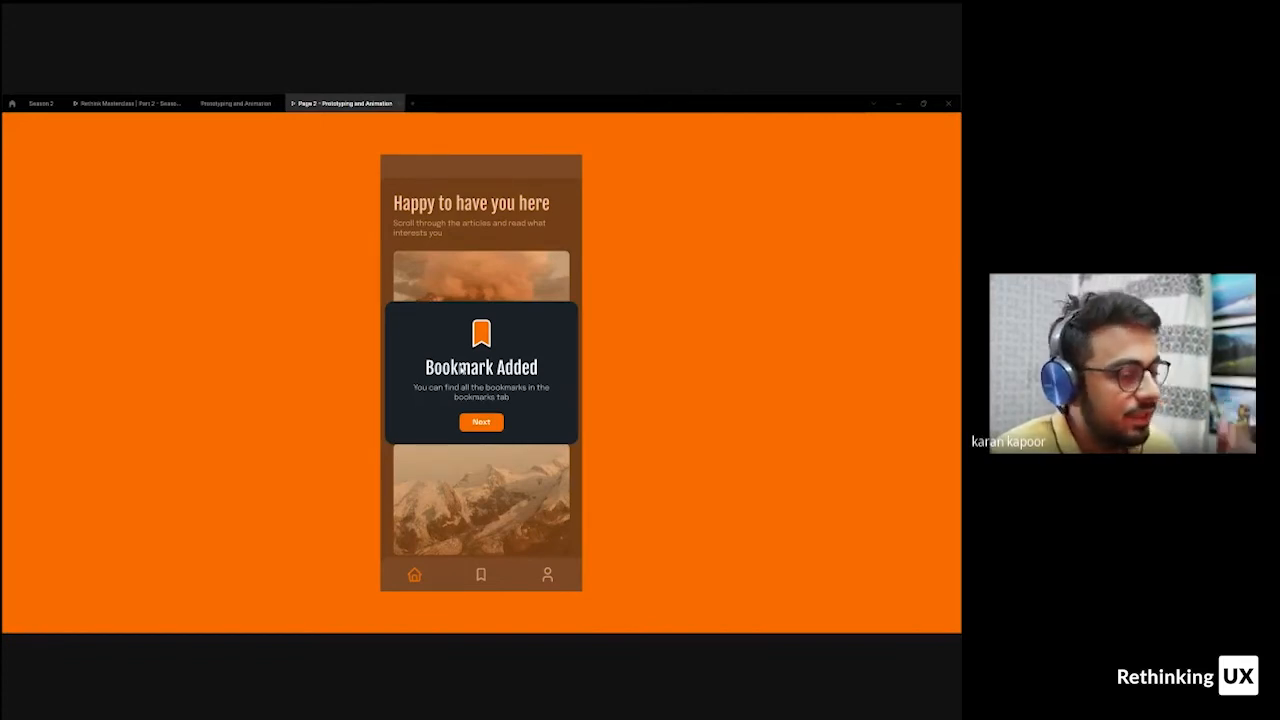
{"action": "left_click", "coordinate": [503, 237]}
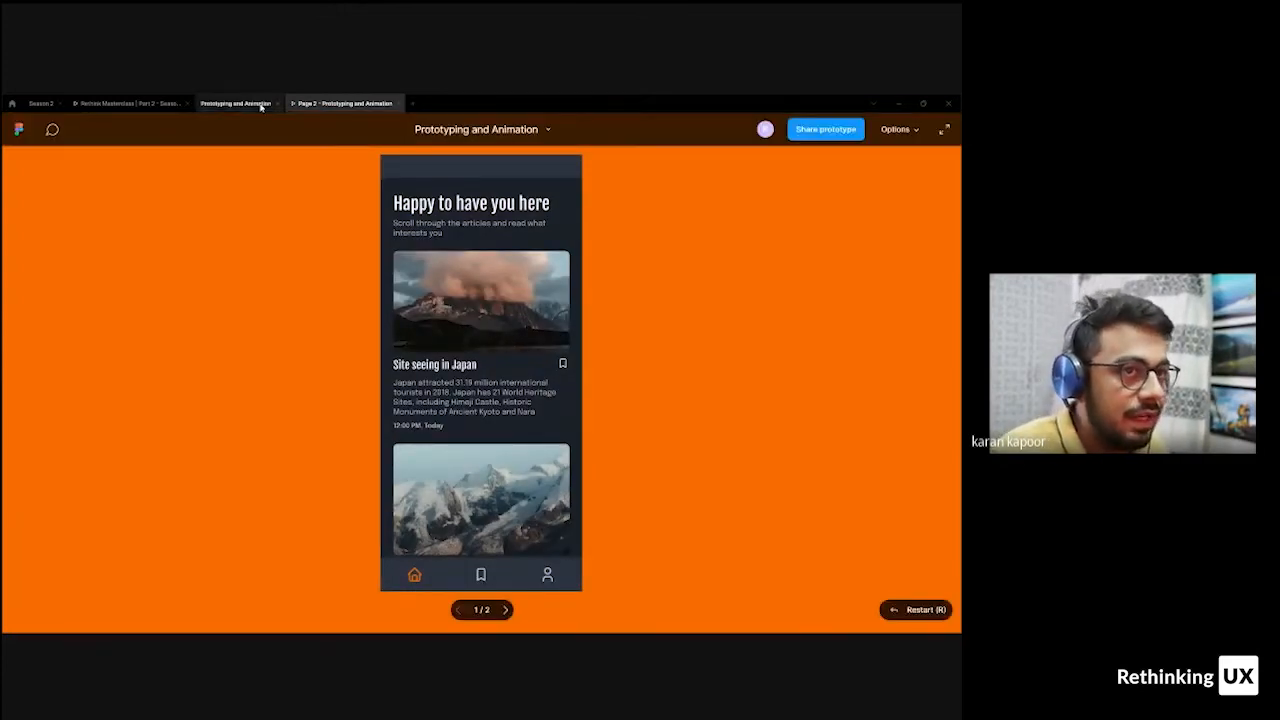
- Return to the design file, try Ease in back on the overlay's Move in animation, and set its easing to Ease out
{"action": "left_click", "coordinate": [127, 103]}
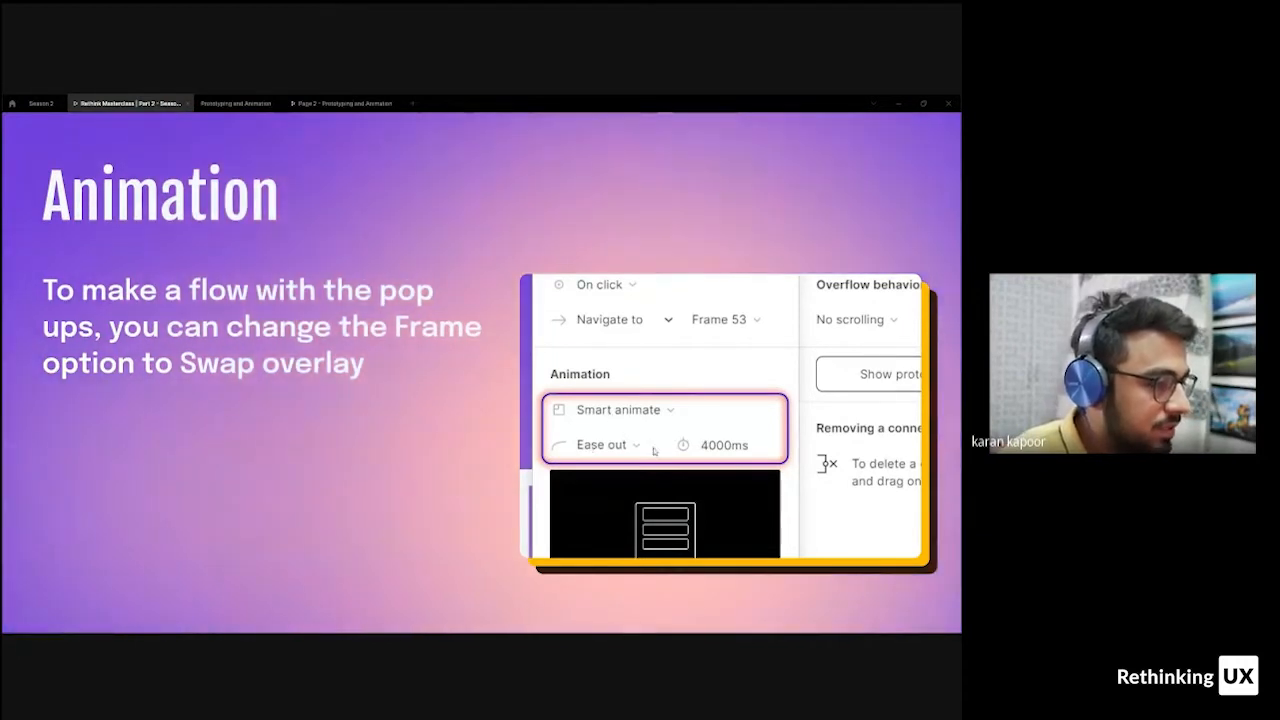
{"action": "key", "text": "ctrl+Tab"}
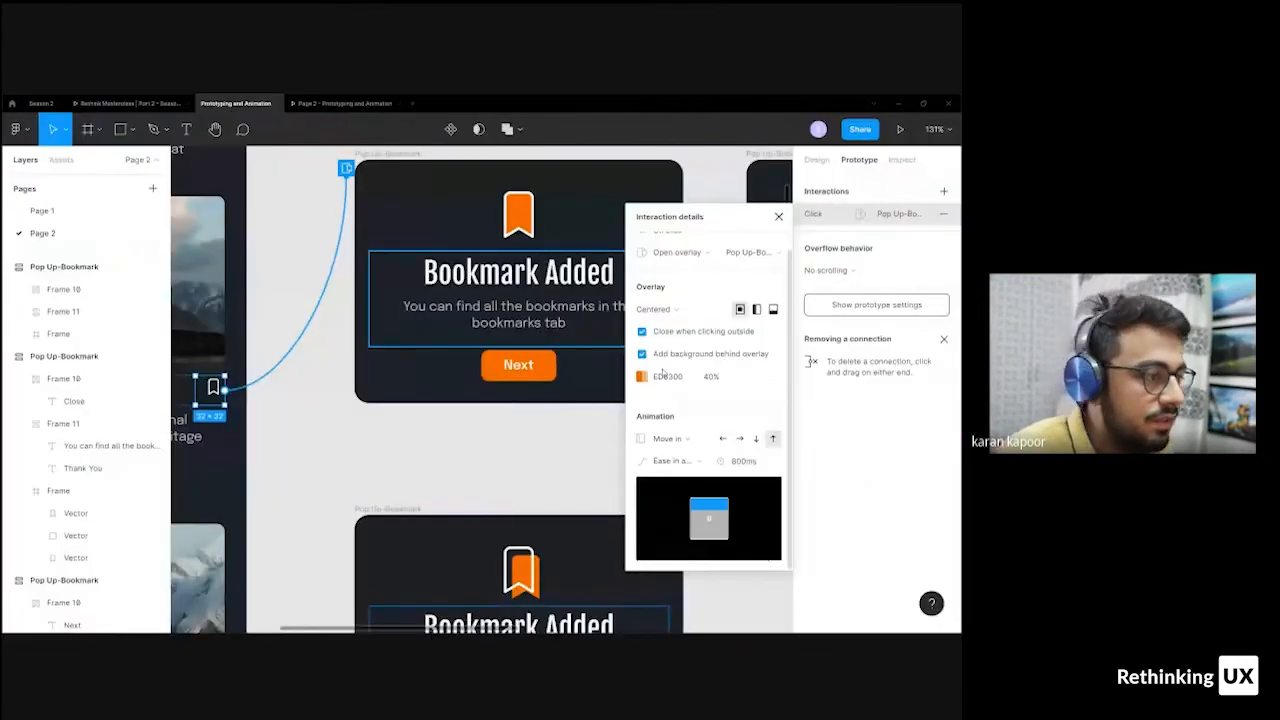
{"action": "left_click", "coordinate": [681, 462]}
{"action": "left_click", "coordinate": [682, 425]}
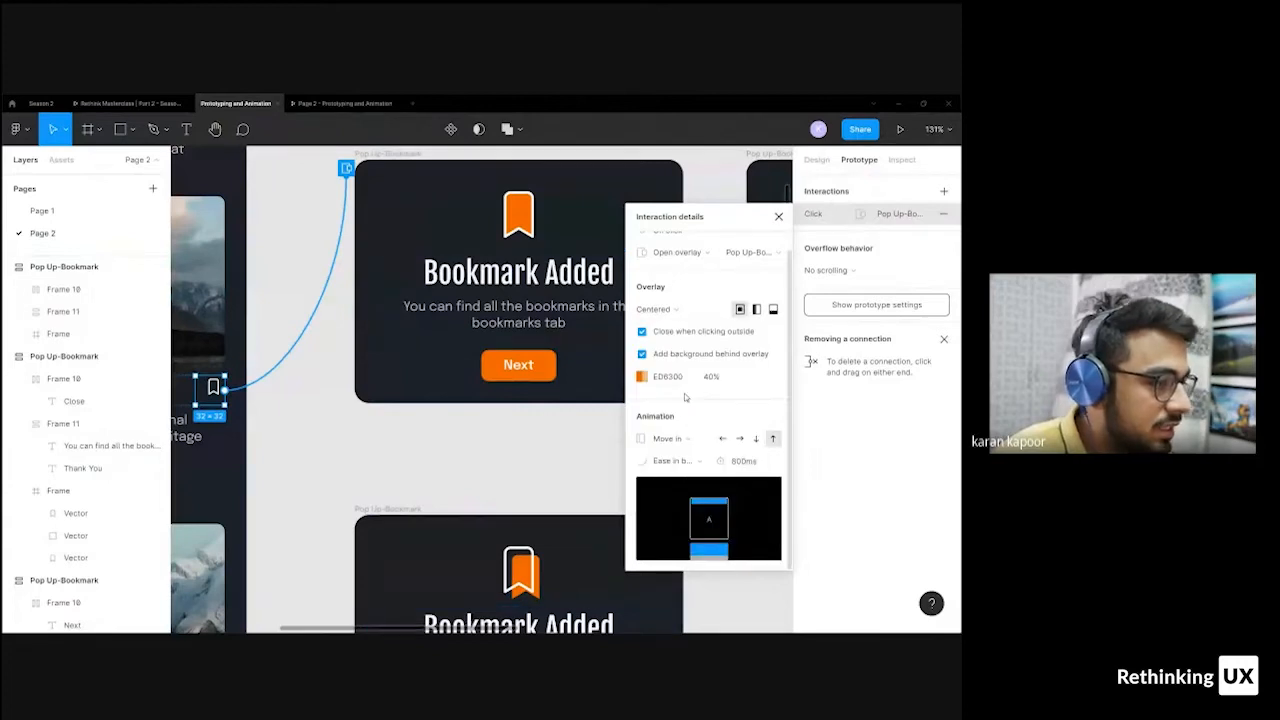
{"action": "left_click", "coordinate": [672, 460]}
{"action": "left_click", "coordinate": [674, 415]}
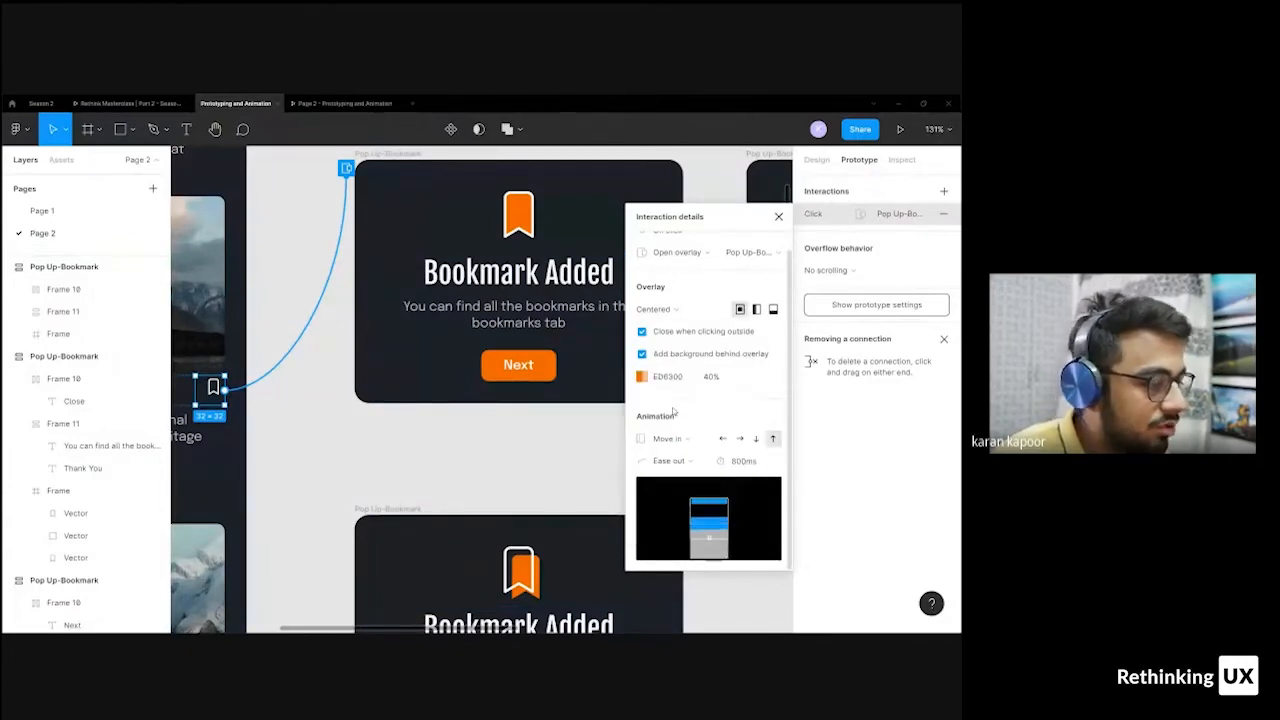
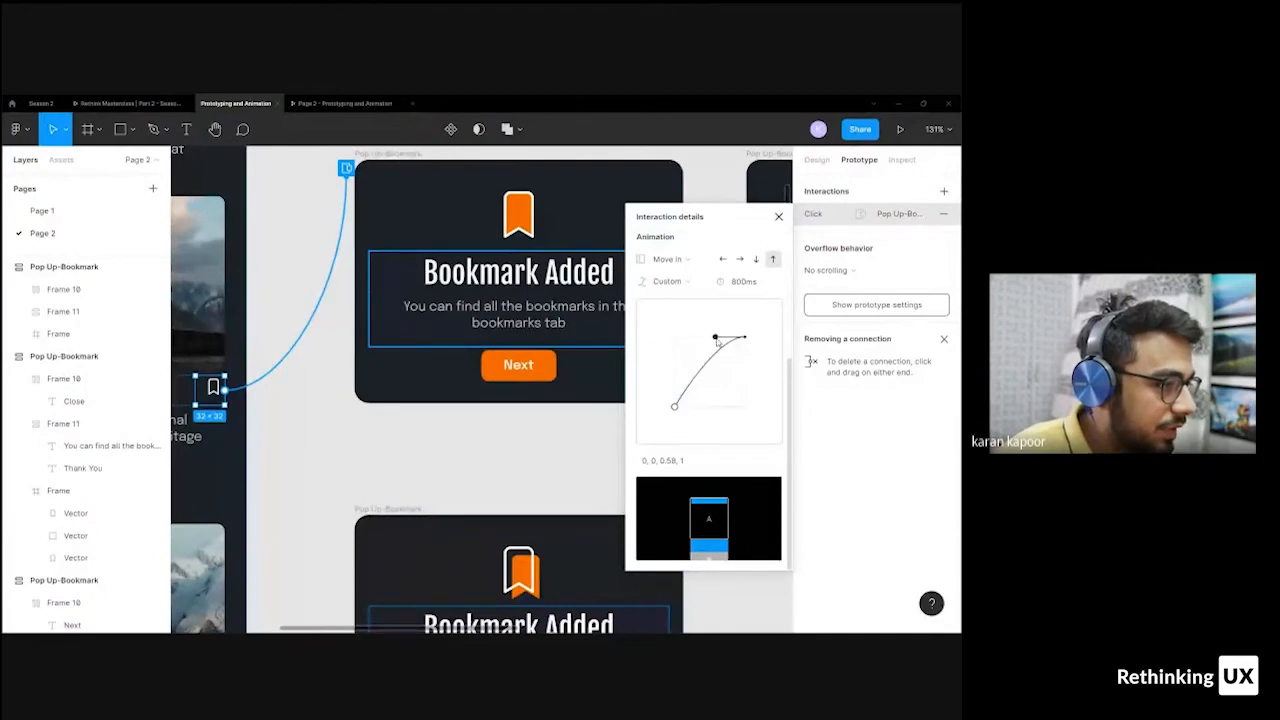
- Set the custom easing curve to 0, 0, 1, 1, and pull its start handle out to about 0.5, 0
{"action": "left_click", "coordinate": [670, 460]}
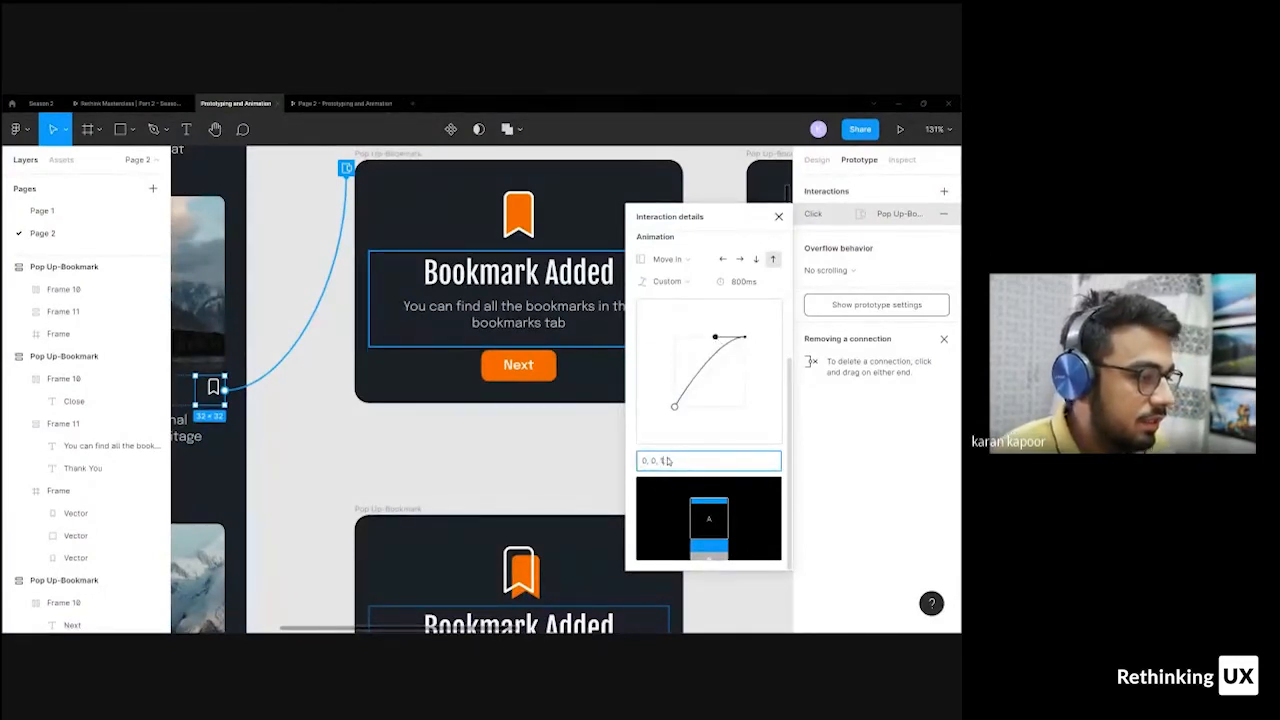
{"action": "key", "text": "Return"}
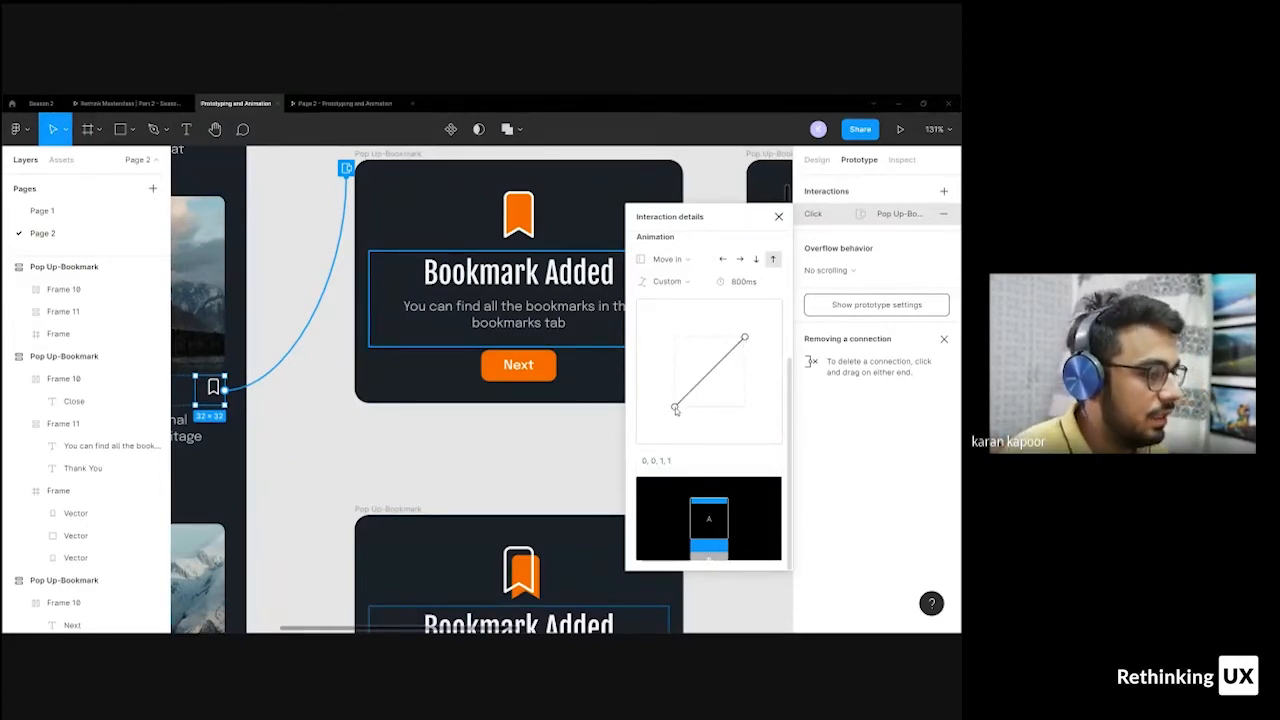
{"action": "left_click_drag", "start_coordinate": [675, 408], "coordinate": [711, 410]}
{"action": "left_click", "coordinate": [674, 259]}
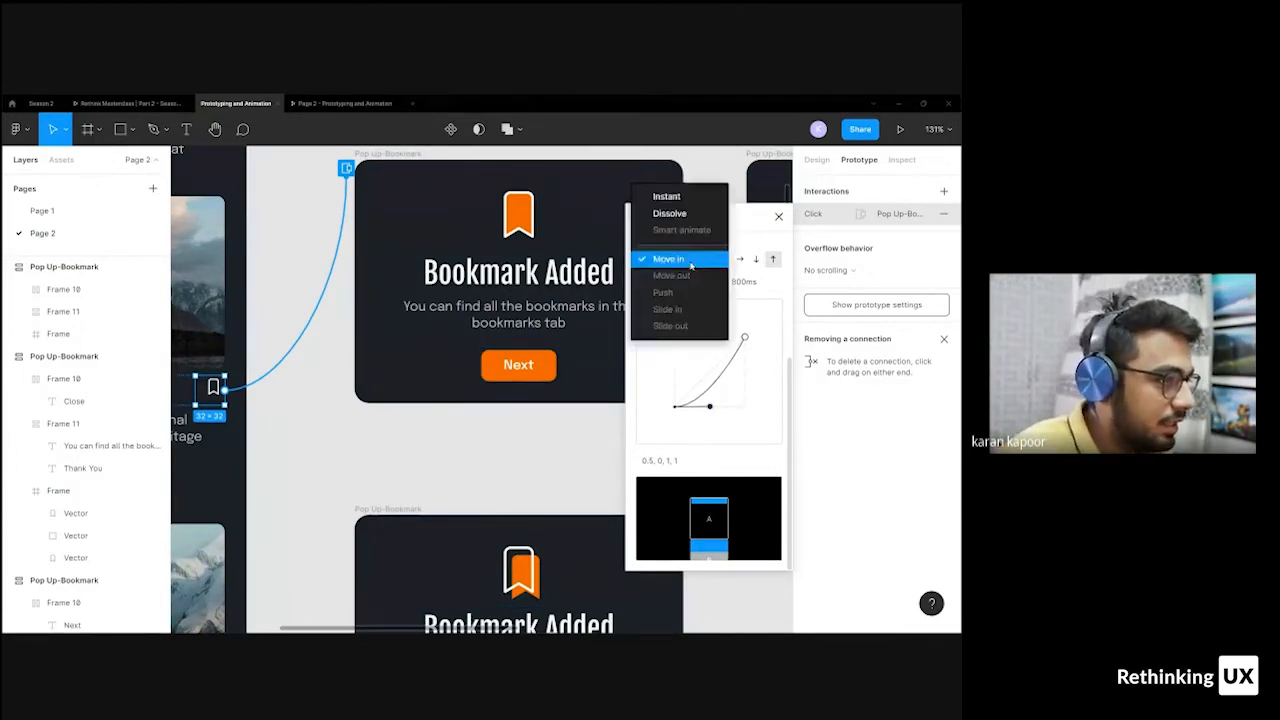
{"action": "left_click", "coordinate": [762, 306]}
{"action": "left_click", "coordinate": [676, 283]}
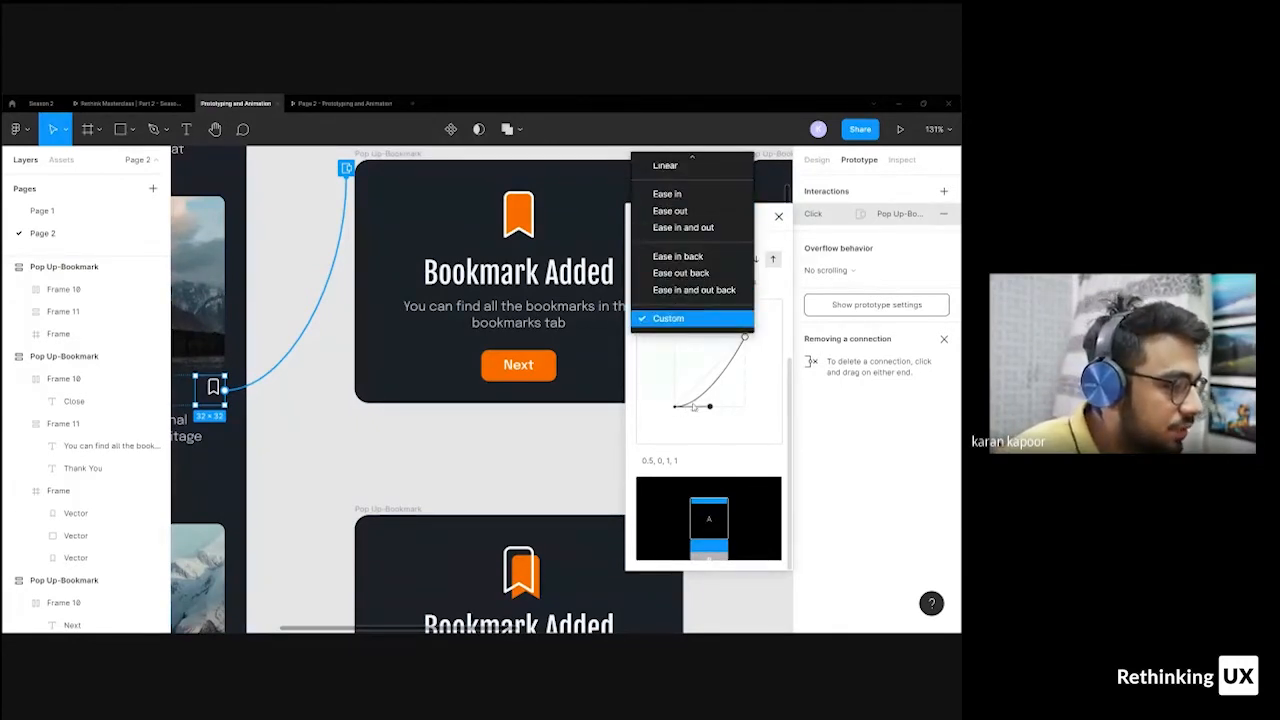
{"action": "left_click", "coordinate": [656, 468]}
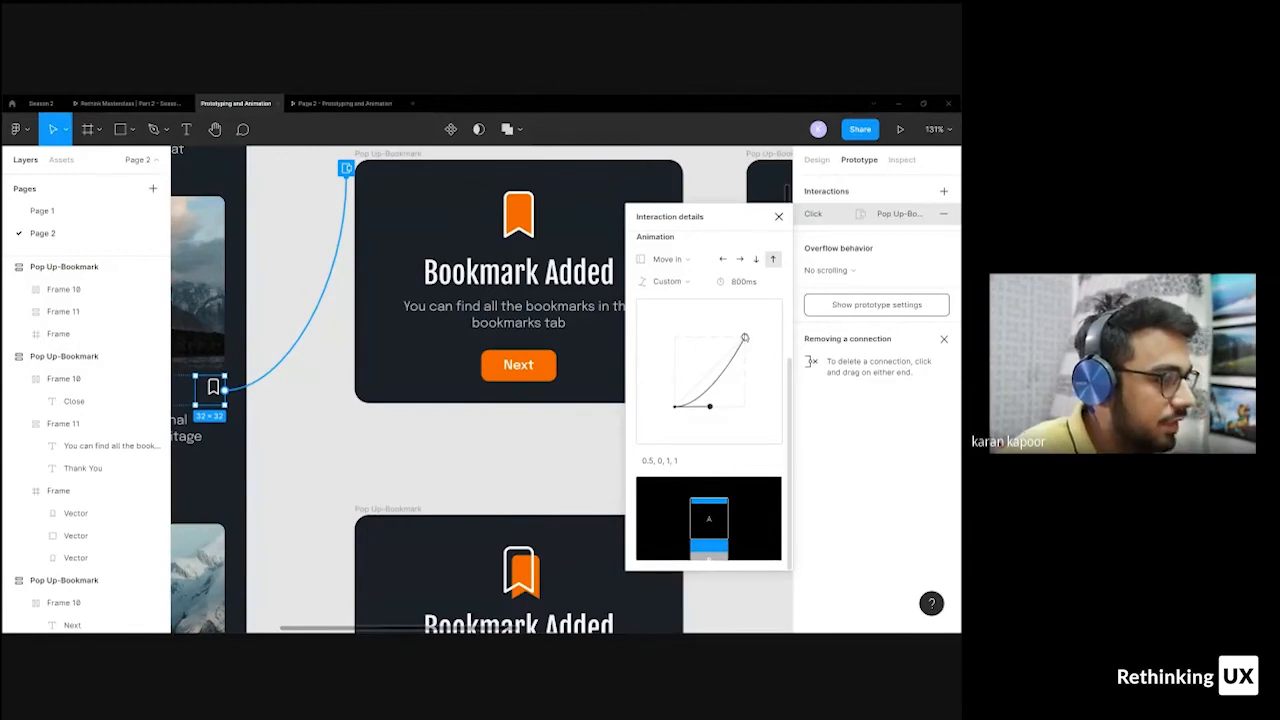
- Shape the custom easing curve to about 0.65, -0.01, 0.35, 0.98, and play the Bookmark Added pop-up in the prototype preview
{"action": "left_click_drag", "start_coordinate": [744, 340], "coordinate": [699, 338]}
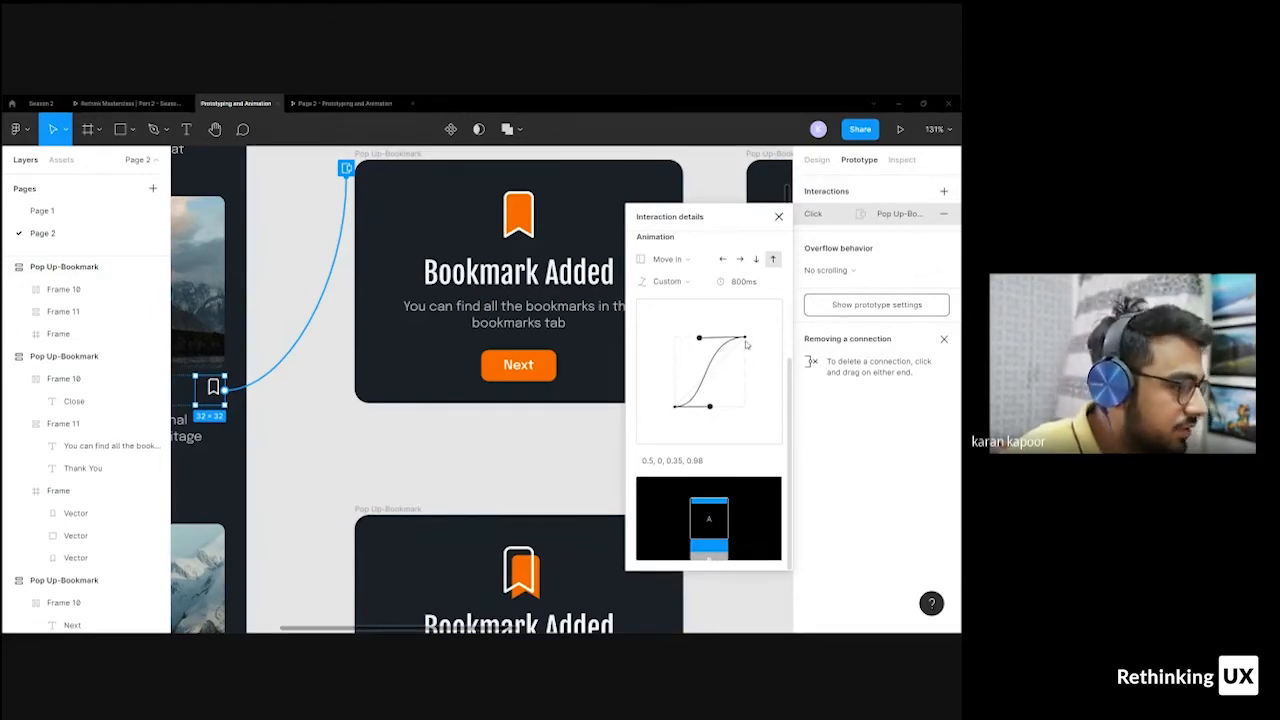
{"action": "left_click_drag", "start_coordinate": [709, 406], "coordinate": [720, 407]}
{"action": "left_click_drag", "start_coordinate": [722, 461], "coordinate": [640, 463]}
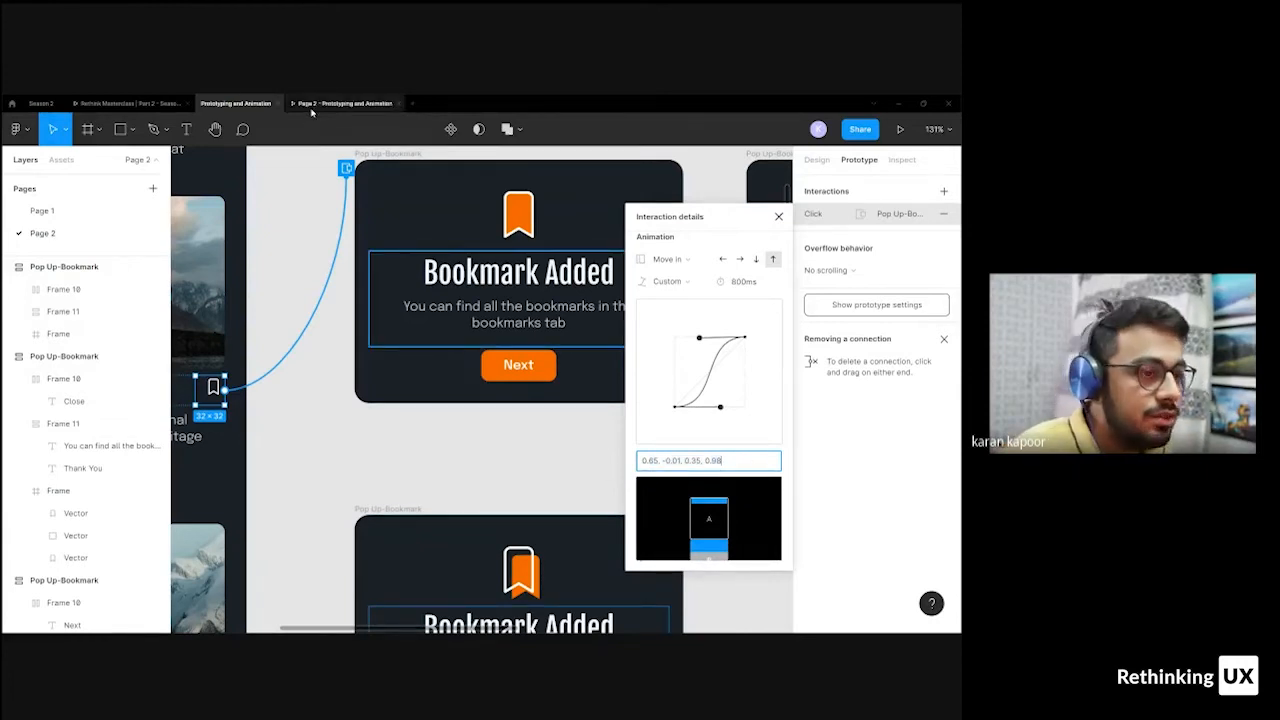
{"action": "left_click", "coordinate": [345, 103]}
{"action": "left_click", "coordinate": [564, 367]}
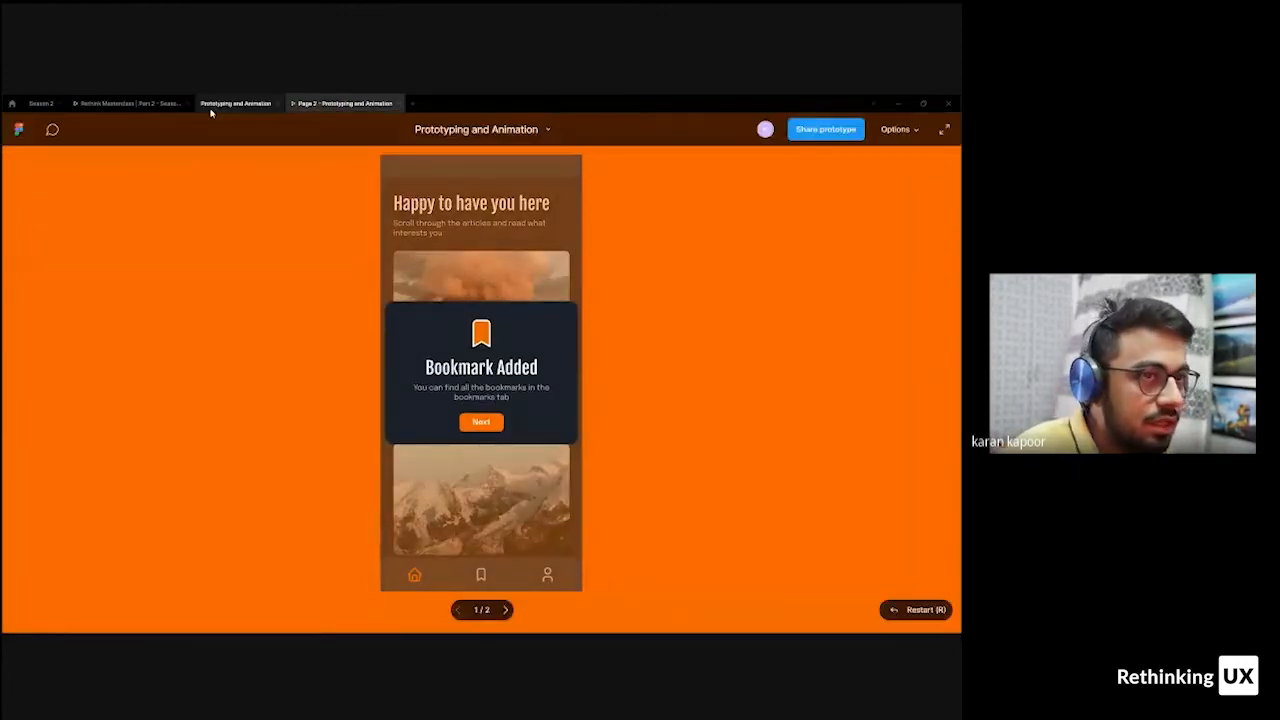
- Reshape the overlay's custom easing curve to about 0.71, -0.5, 0.14, 1.58, and switch to the preview to test the pop-up
{"action": "left_click", "coordinate": [222, 105]}
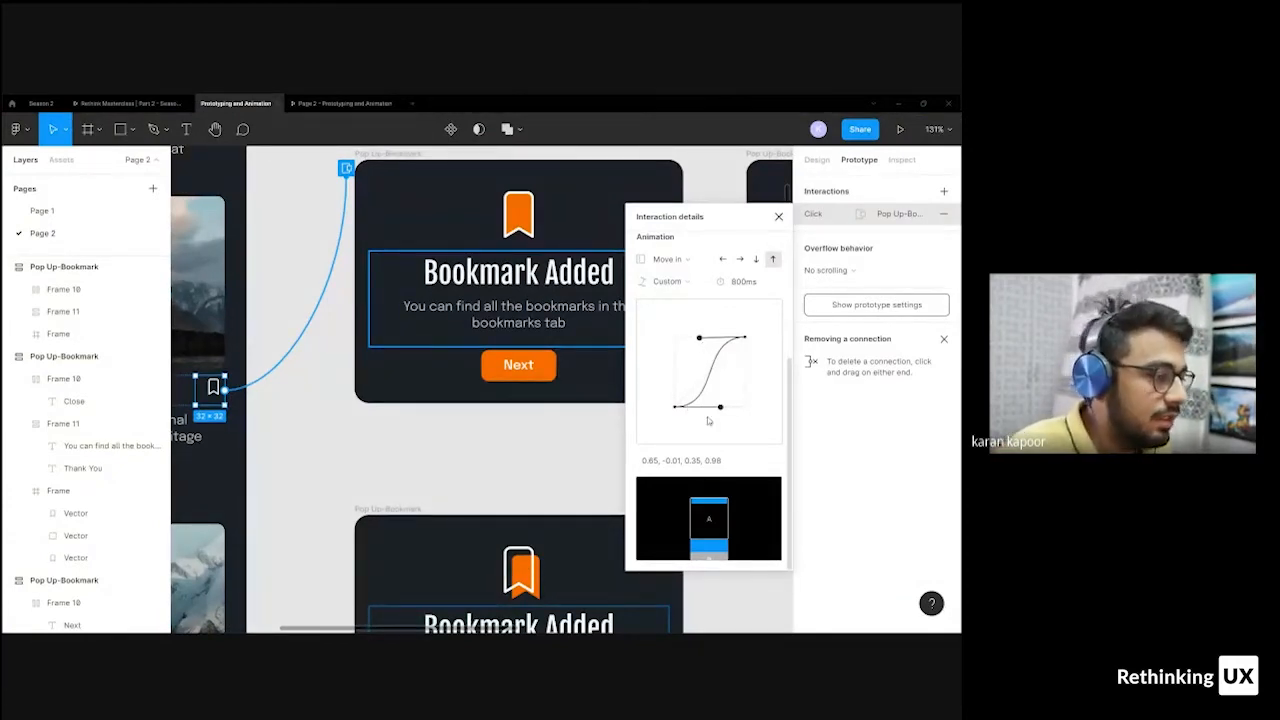
{"action": "left_click_drag", "start_coordinate": [720, 410], "coordinate": [726, 446]}
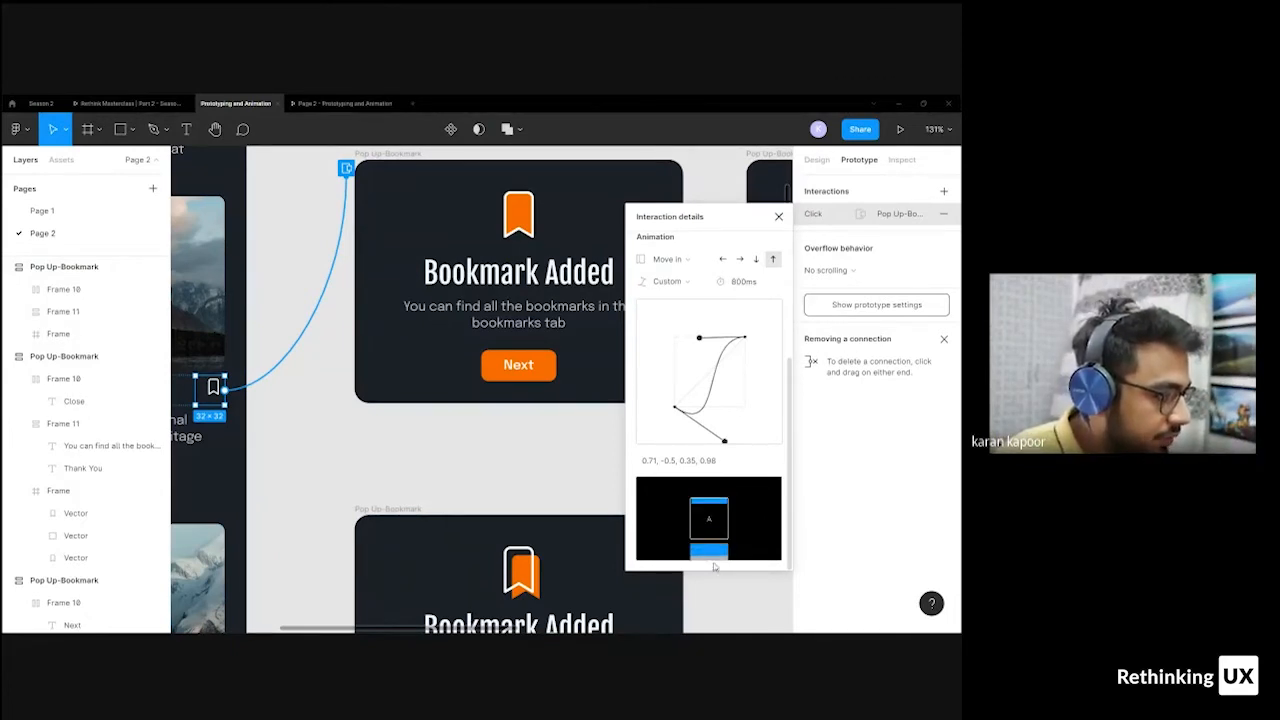
{"action": "double_click", "coordinate": [666, 462]}
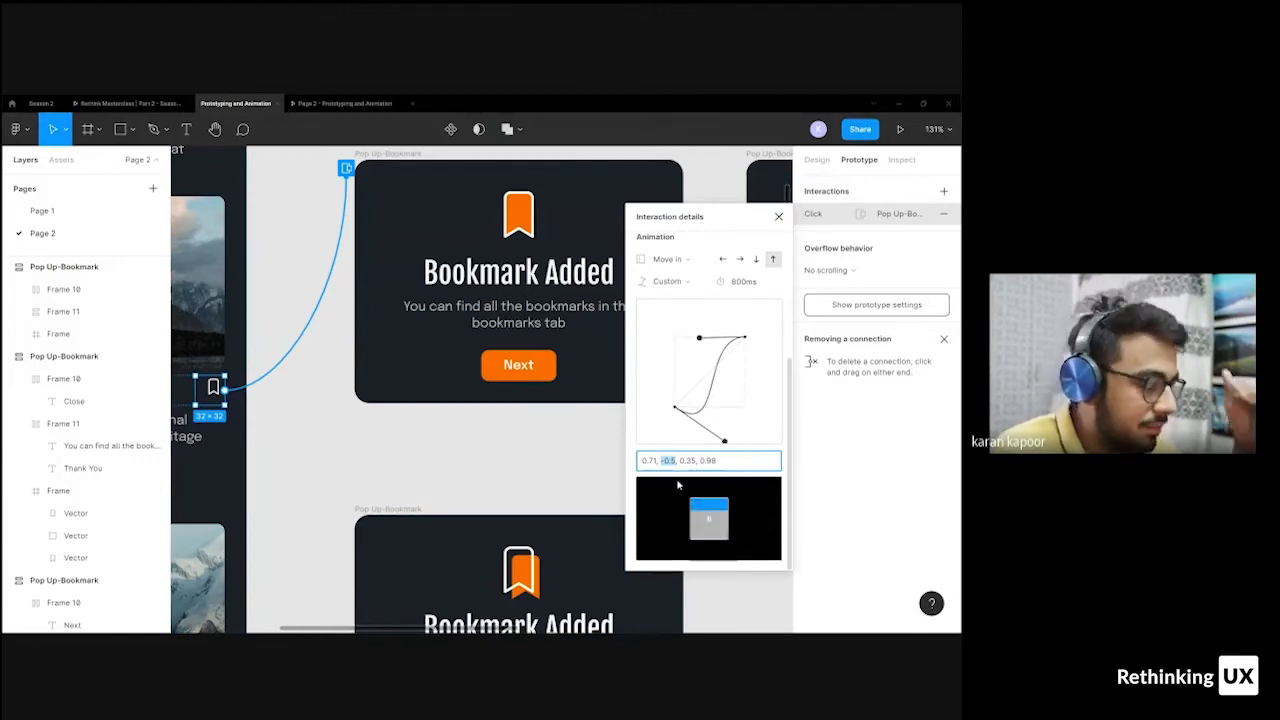
{"action": "left_click_drag", "start_coordinate": [699, 338], "coordinate": [685, 295]}
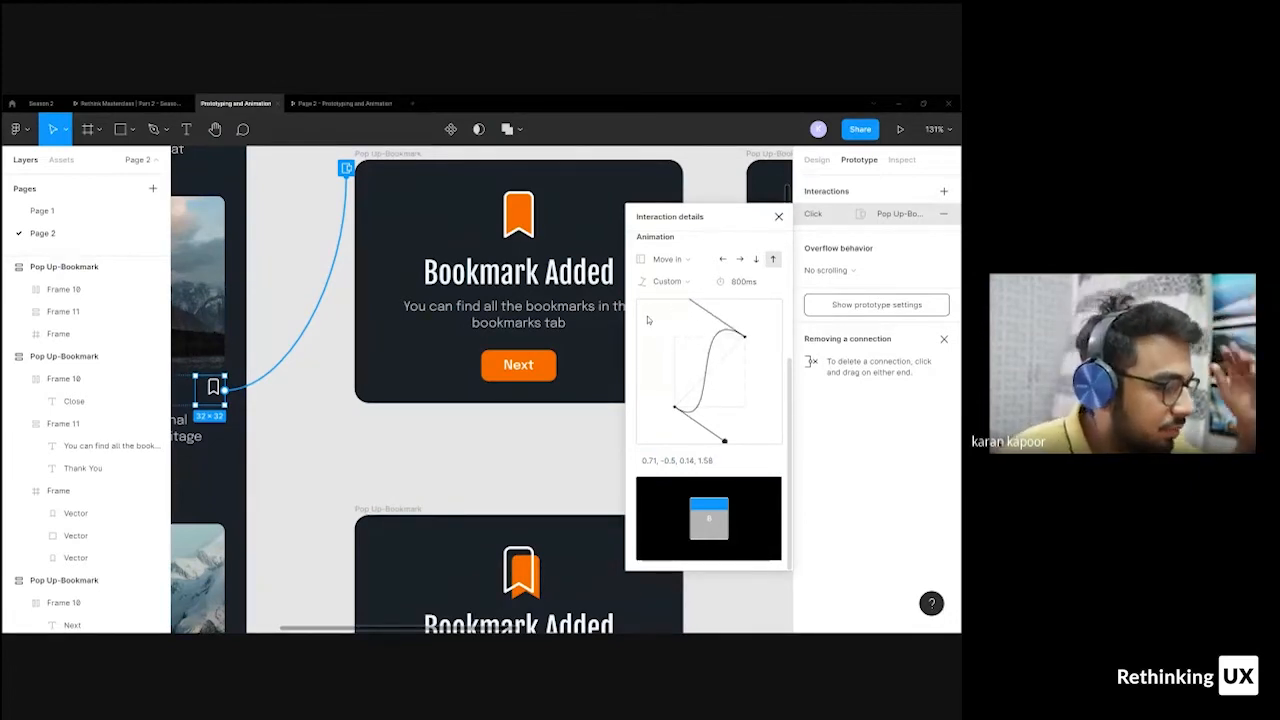
{"action": "left_click", "coordinate": [709, 462]}
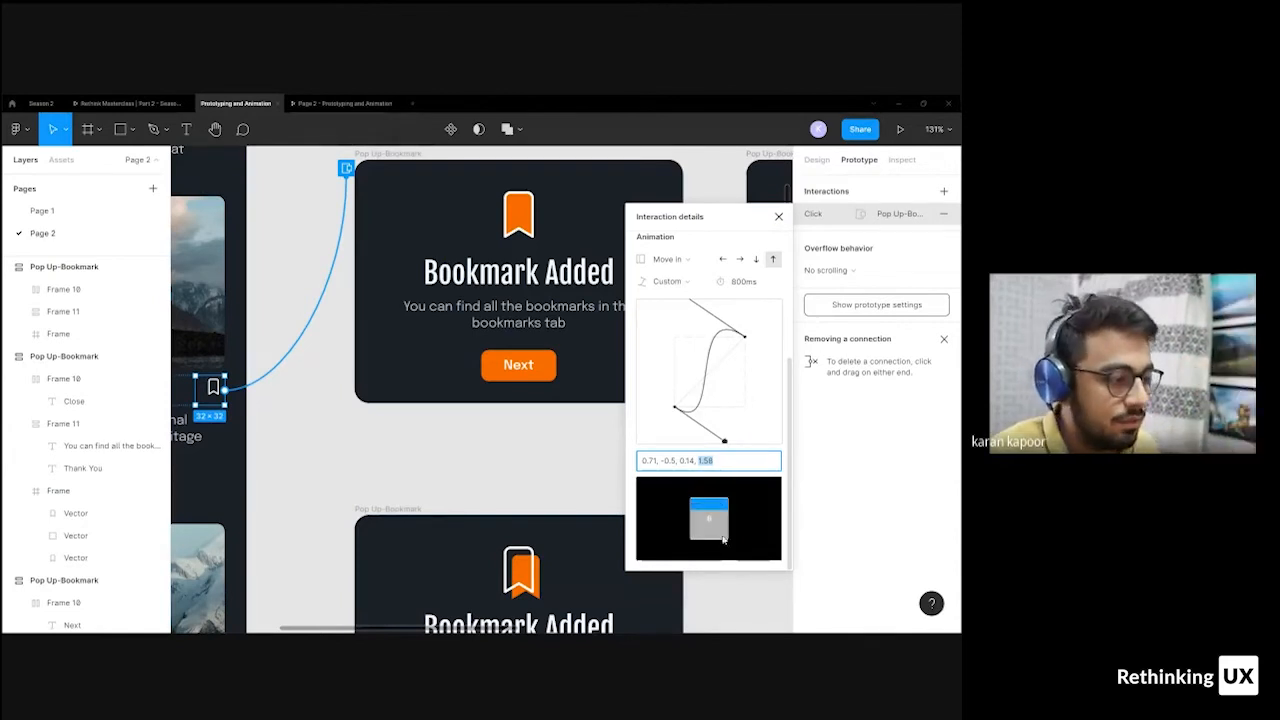
{"action": "left_click", "coordinate": [320, 106]}
{"action": "left_click", "coordinate": [500, 428]}
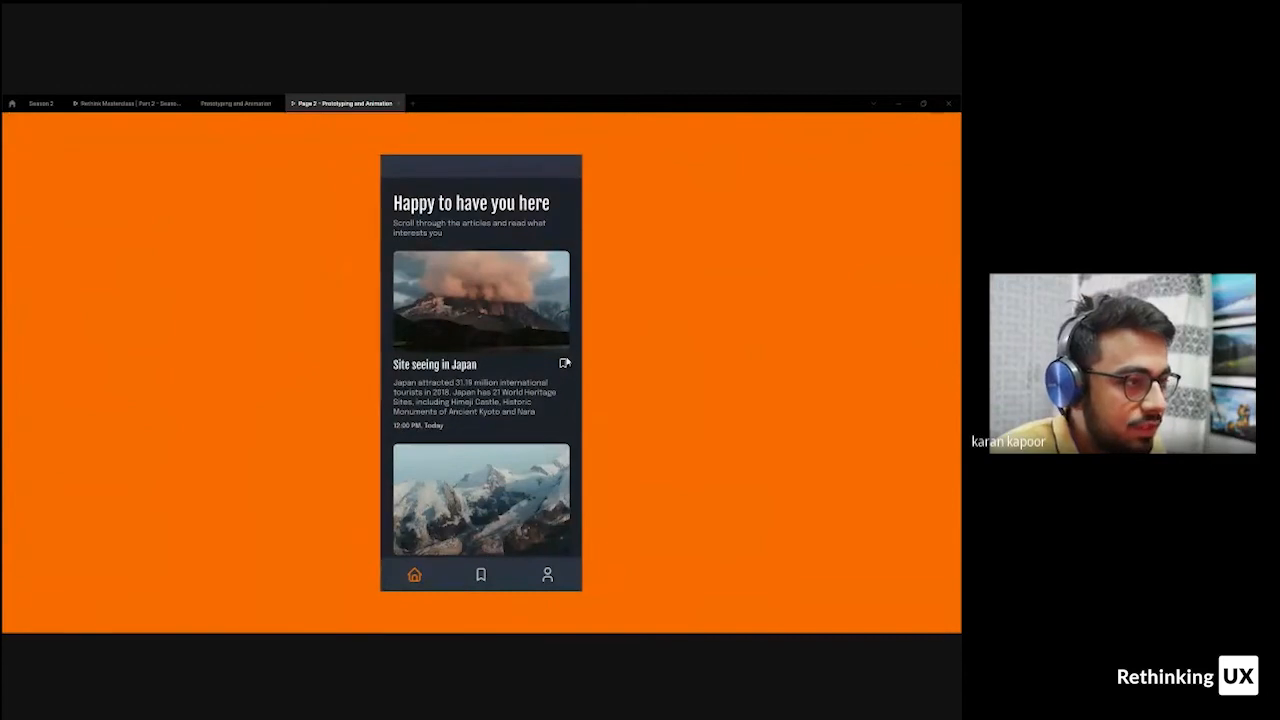
- Set the overlay animation's duration to 400 ms and play the Bookmark Added pop-up in the preview
{"action": "left_click", "coordinate": [251, 112]}
{"action": "left_click", "coordinate": [744, 280]}
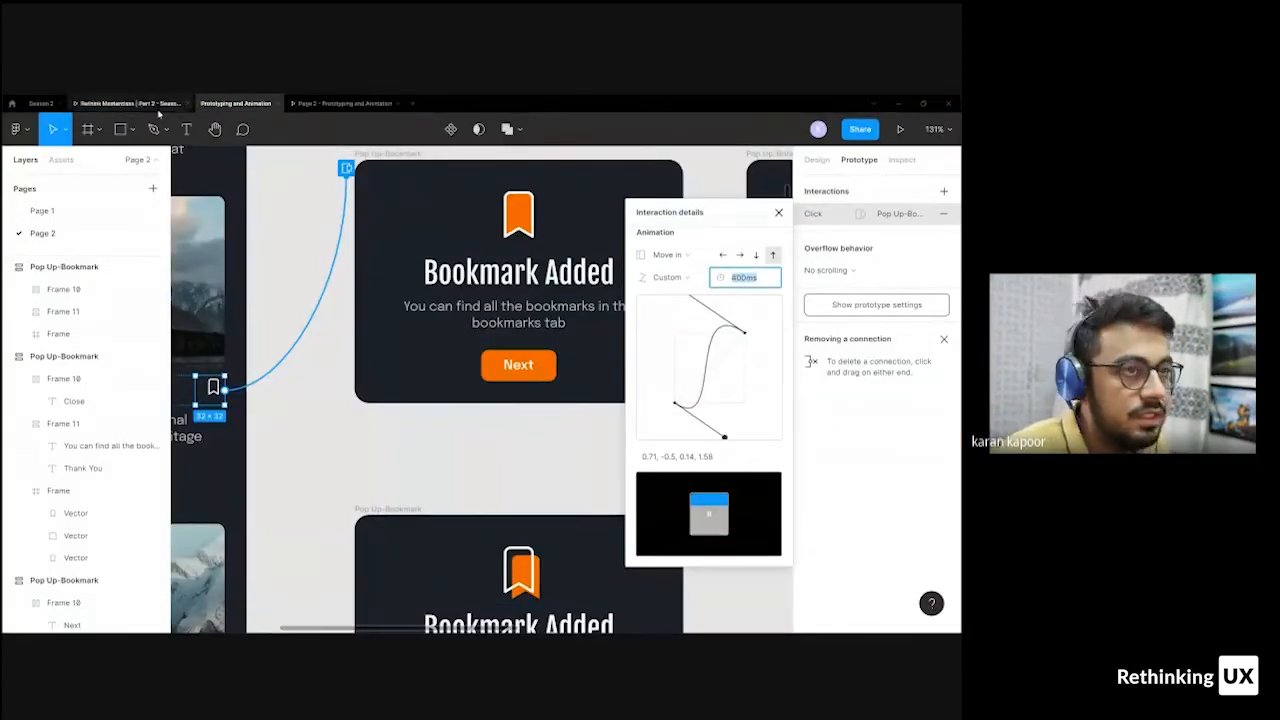
{"action": "left_click", "coordinate": [330, 103]}
{"action": "left_click", "coordinate": [562, 365]}
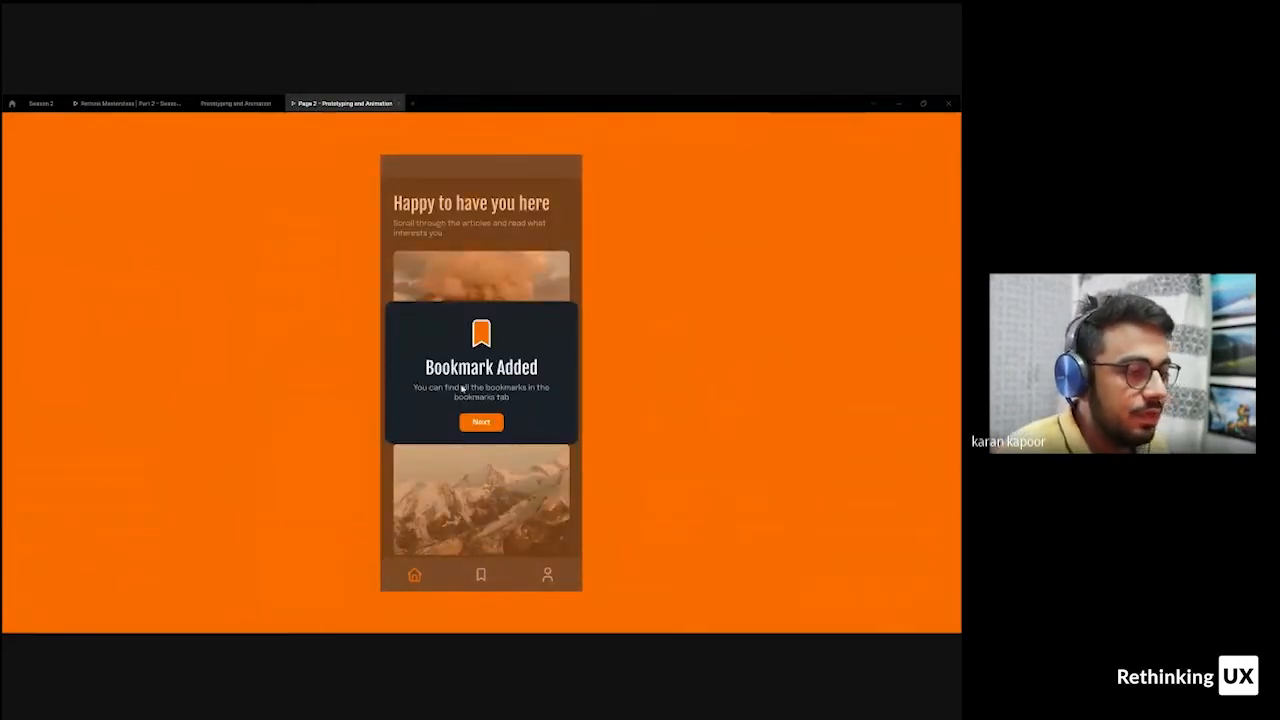
- Set the overlay animation's duration to 800 ms and replay the Bookmark Added pop-up in the preview, dismissing it between runs
{"action": "left_click", "coordinate": [235, 103]}
{"action": "left_click", "coordinate": [755, 277]}
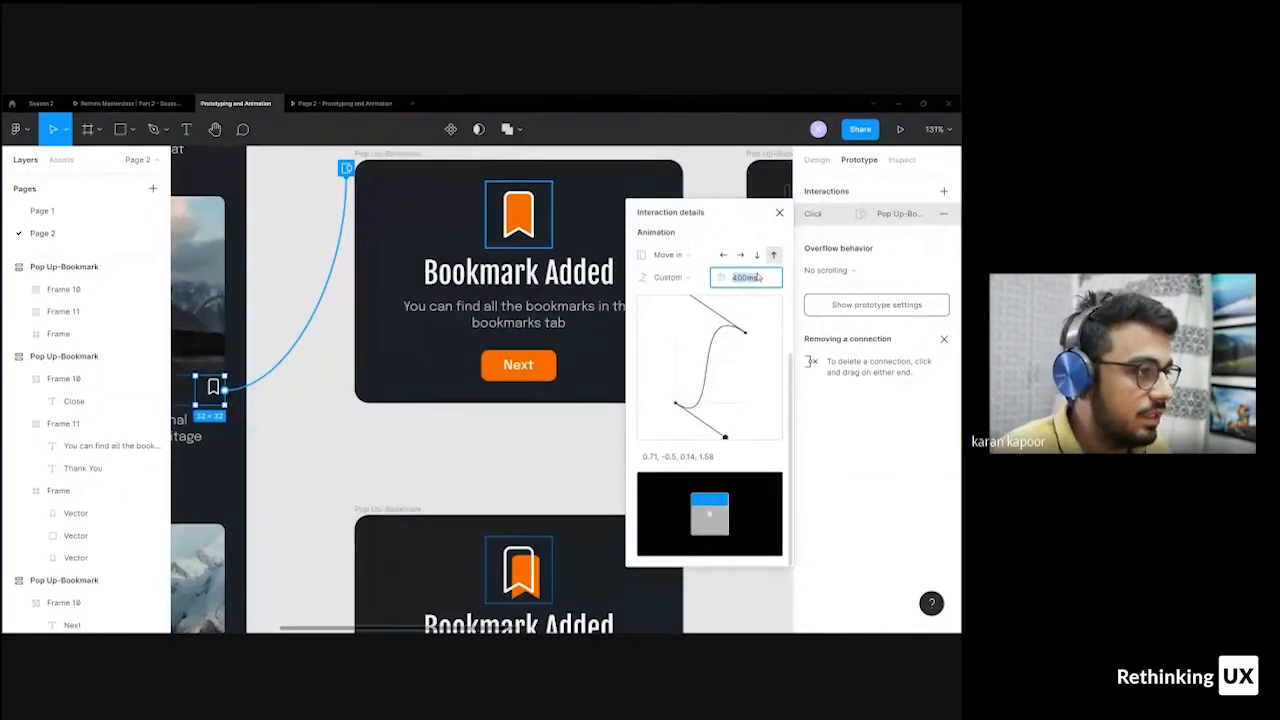
{"action": "left_click", "coordinate": [345, 103]}
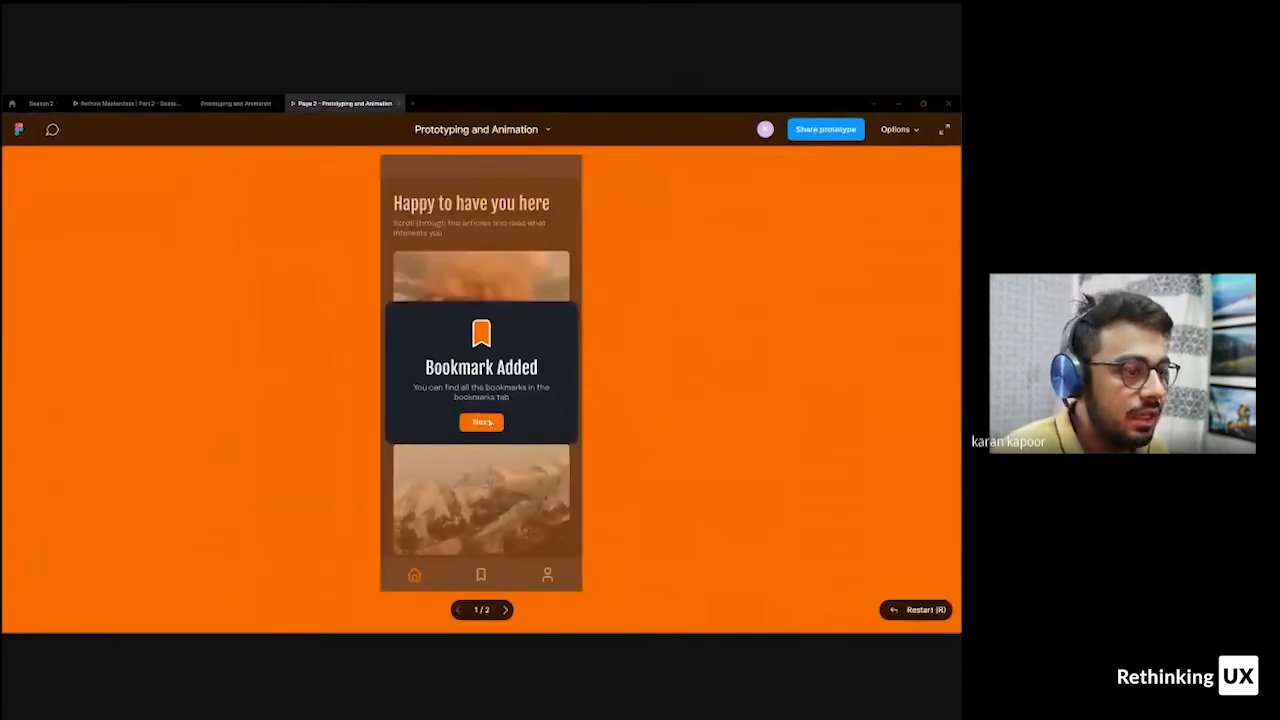
{"action": "left_click", "coordinate": [483, 453]}
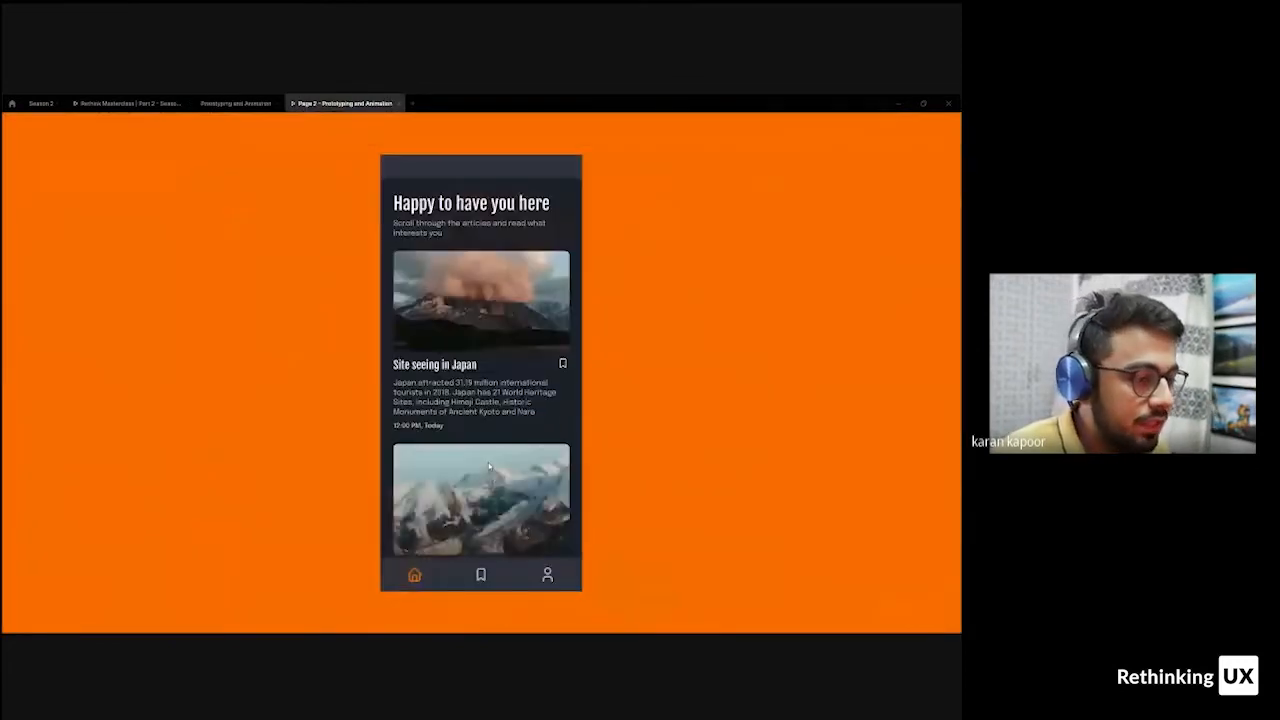
{"action": "left_click", "coordinate": [562, 366]}
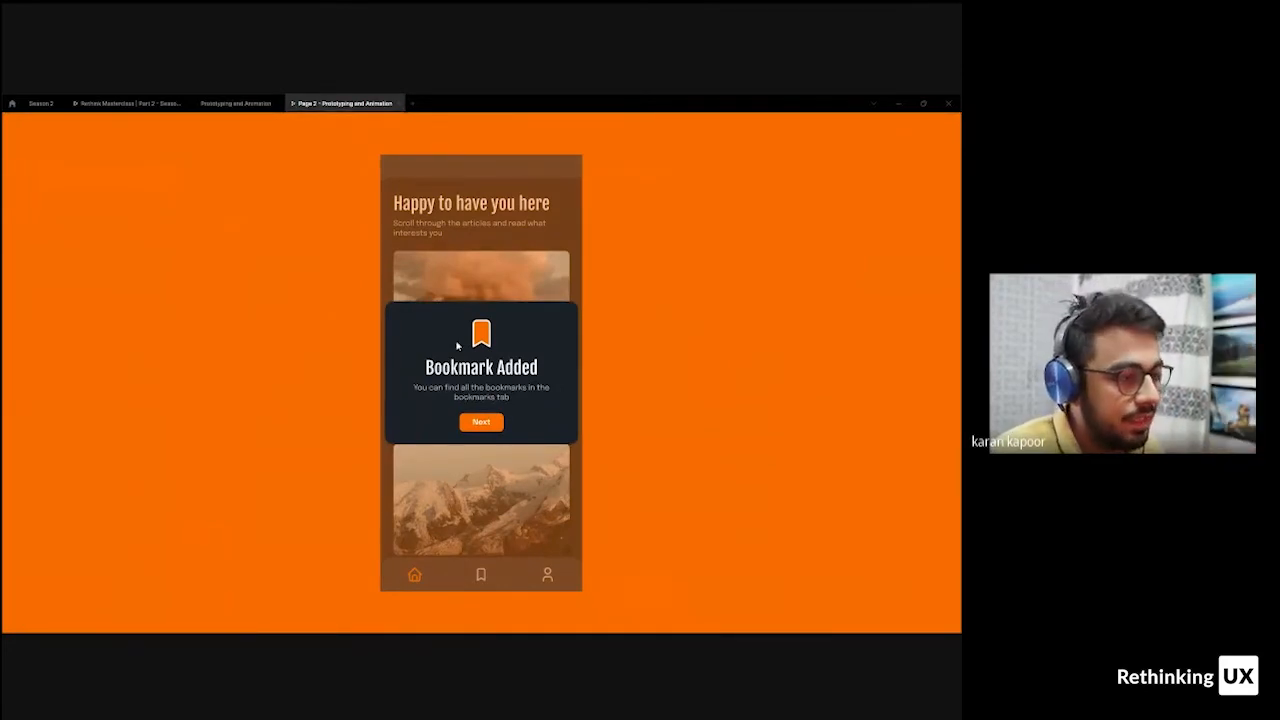
{"action": "left_click", "coordinate": [478, 287]}
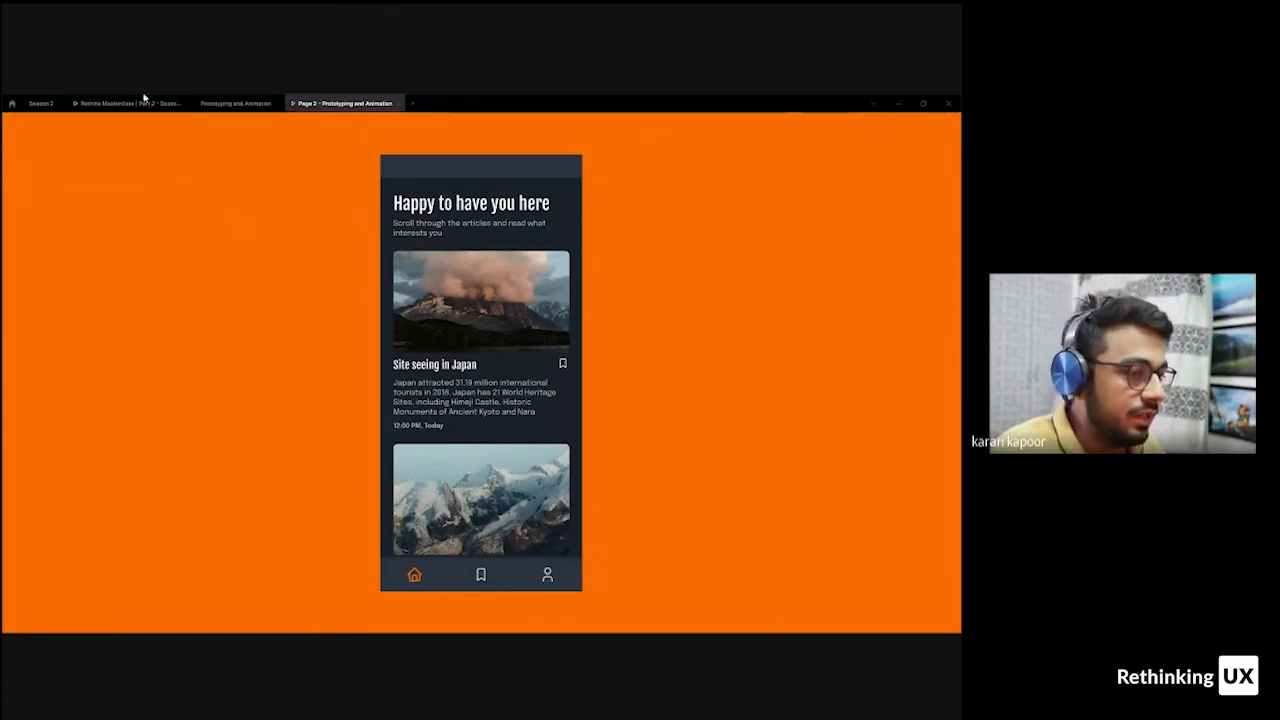
- Return to the design file and adjust both handles of the custom easing curve to about 0.9, -0.58, 0.28, 1.49
{"action": "left_click", "coordinate": [245, 110]}
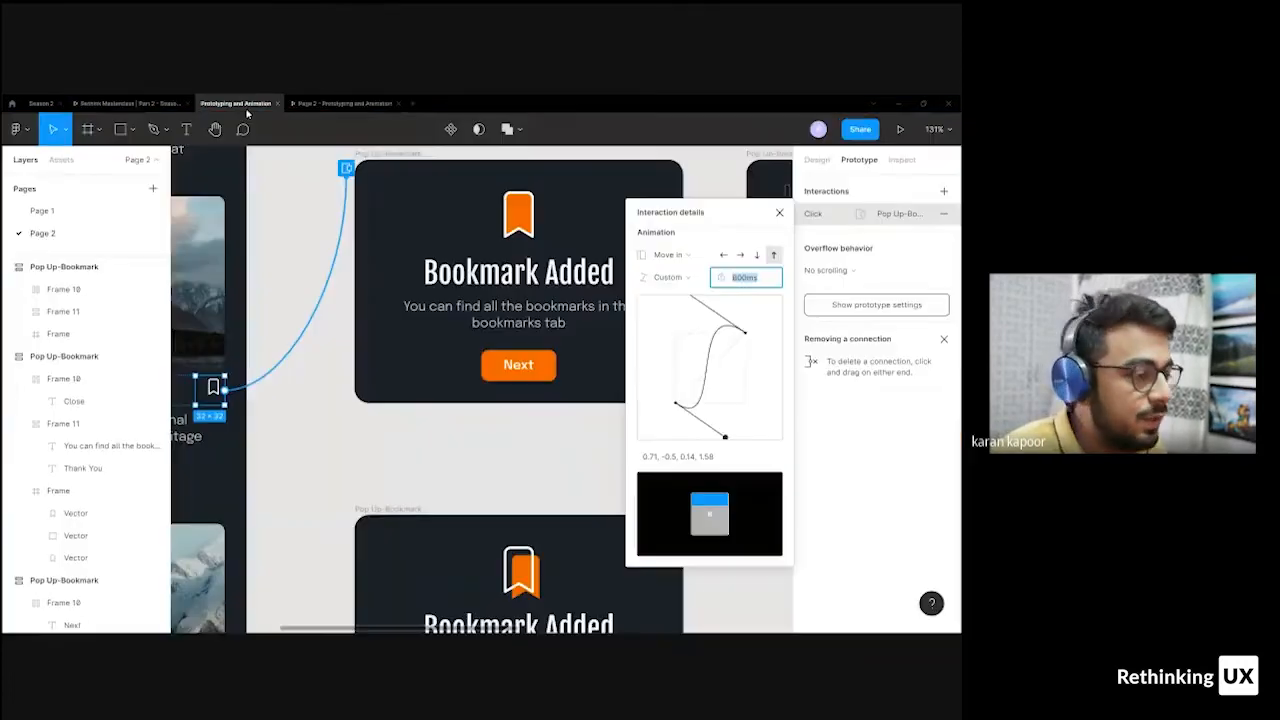
{"action": "left_click_drag", "start_coordinate": [725, 437], "coordinate": [675, 399]}
{"action": "scroll", "coordinate": [703, 393], "scroll_direction": "up", "scroll_amount": 2}
{"action": "left_click_drag", "start_coordinate": [741, 534], "coordinate": [740, 548]}
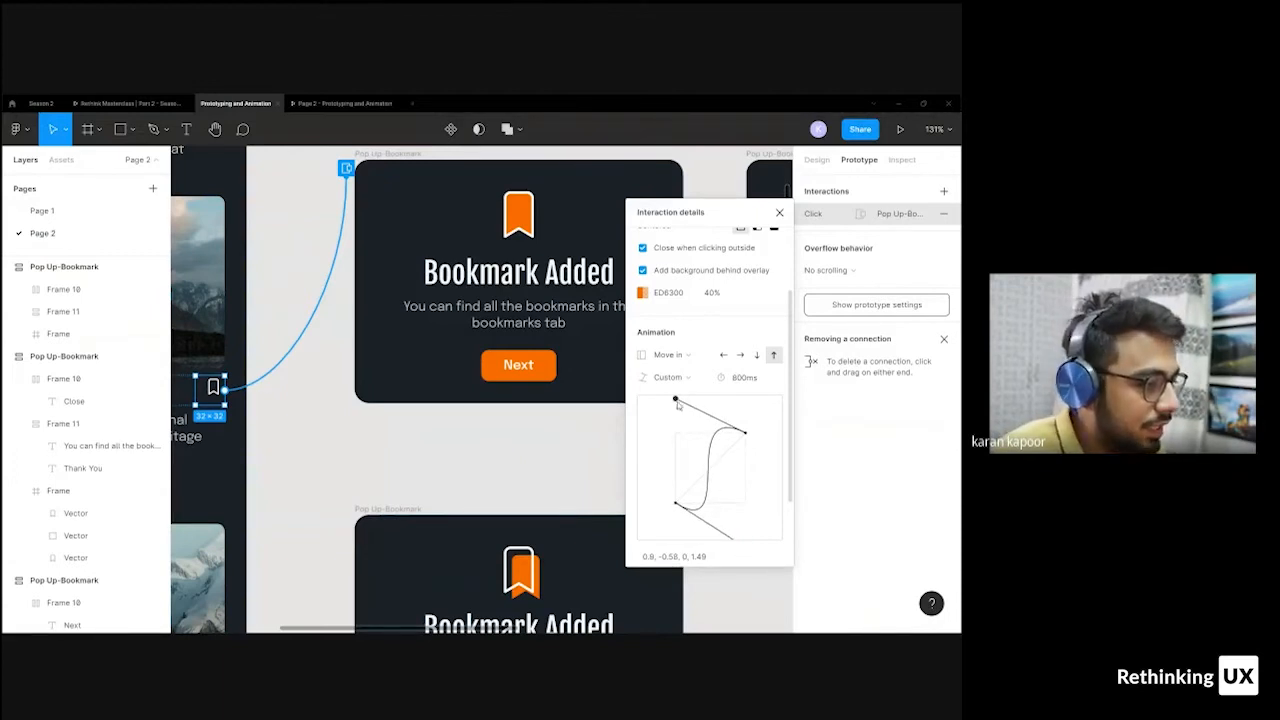
{"action": "mouse_move", "coordinate": [676, 400]}
{"action": "left_mouse_down"}
{"action": "mouse_move", "coordinate": [708, 404]}
{"action": "mouse_move", "coordinate": [695, 399]}
{"action": "left_mouse_up"}
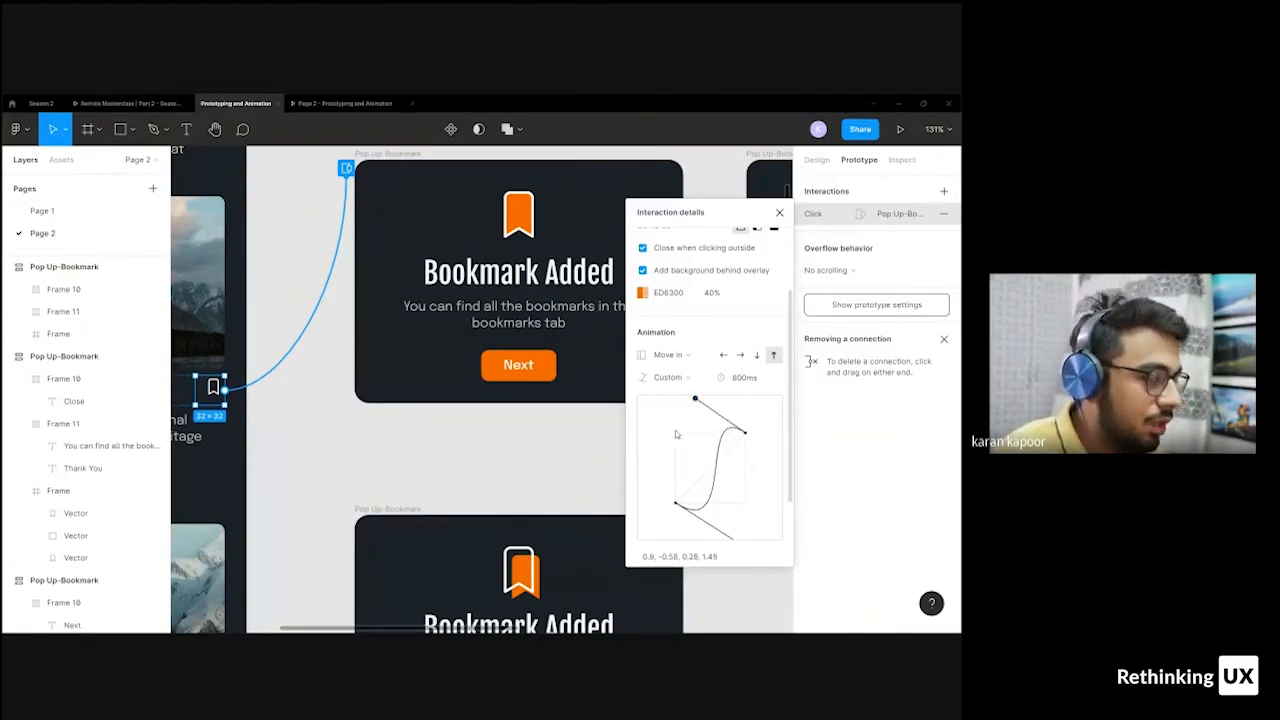
{"action": "left_click", "coordinate": [567, 458]}
{"action": "scroll", "coordinate": [649, 413], "scroll_direction": "down", "scroll_amount": 6}
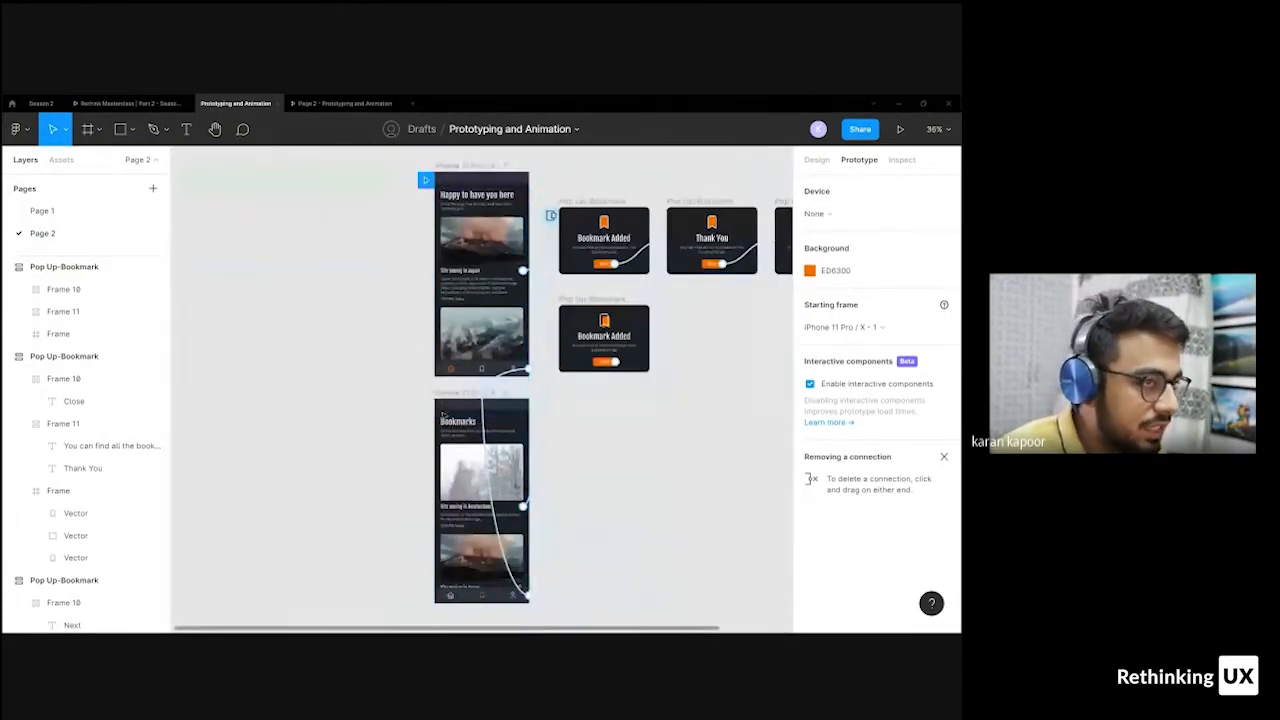
{"action": "left_click", "coordinate": [470, 262]}
{"action": "scroll", "coordinate": [550, 284], "scroll_direction": "right", "scroll_amount": 1}
{"action": "scroll", "coordinate": [499, 233], "scroll_direction": "up", "scroll_amount": 4}
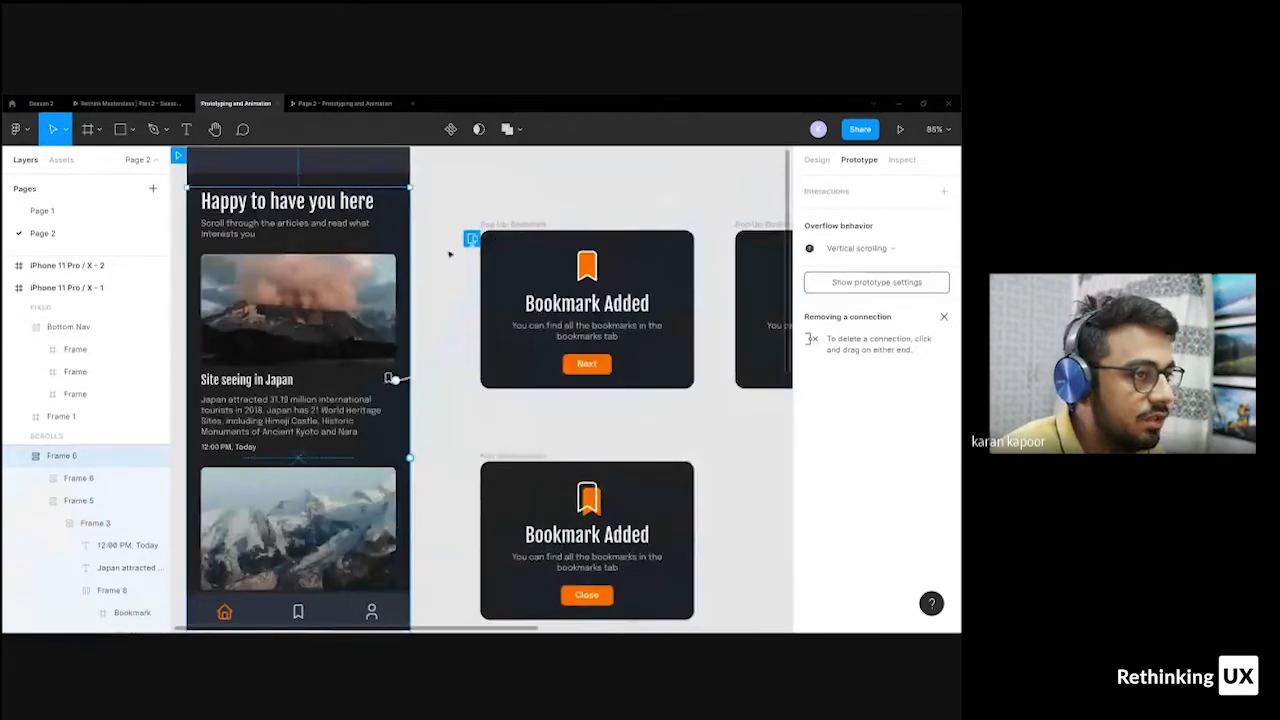
{"action": "left_click", "coordinate": [472, 239]}
{"action": "left_click", "coordinate": [480, 203]}
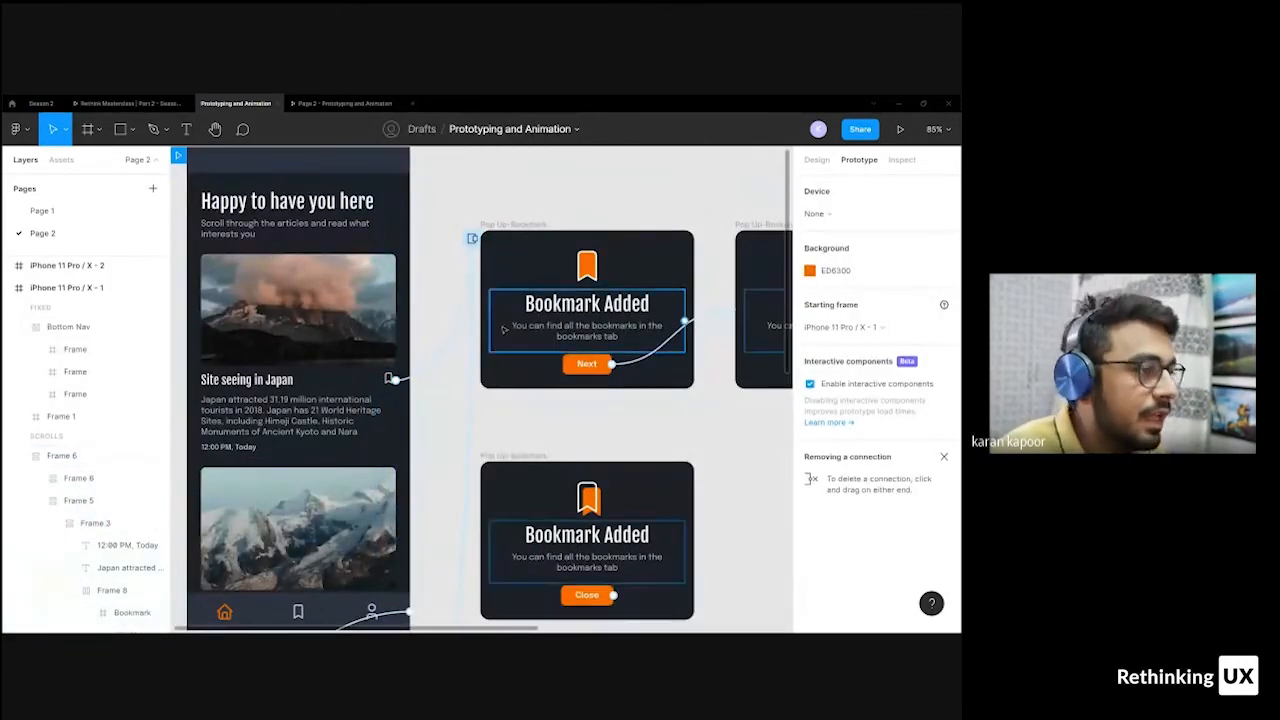
{"action": "left_click_drag", "start_coordinate": [663, 414], "coordinate": [563, 393]}
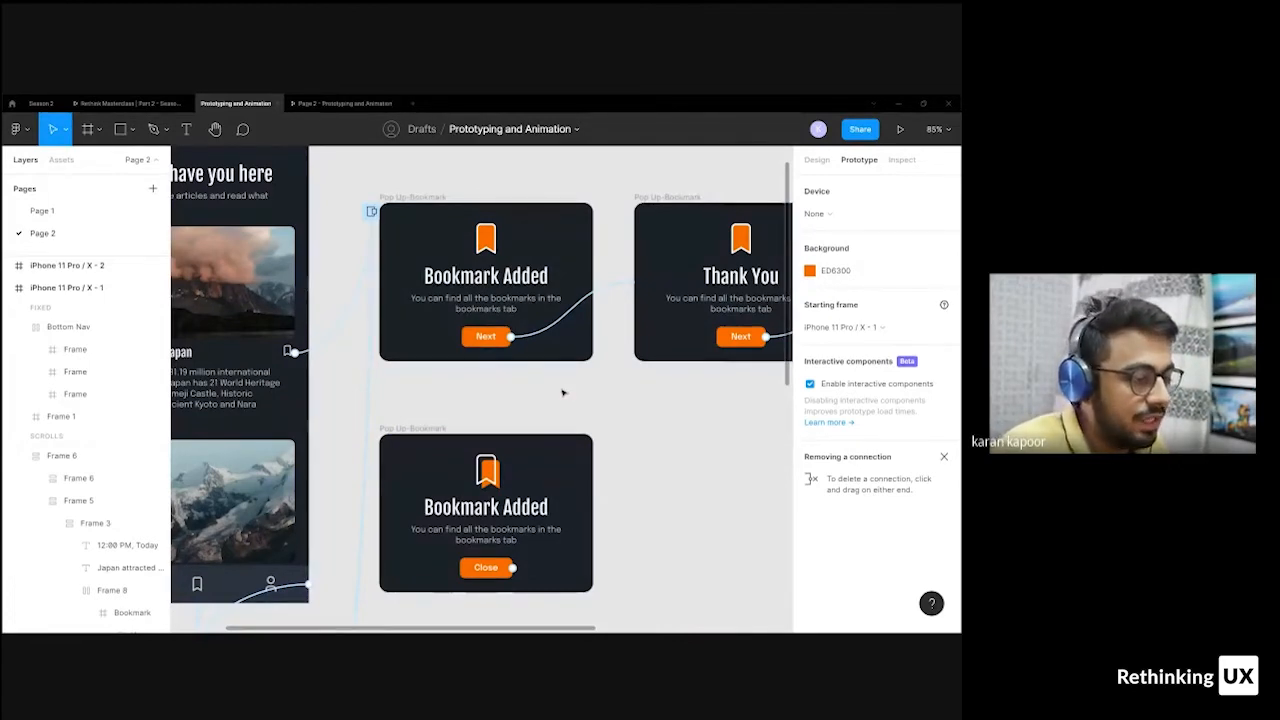
- Inspect the bookmark icon's custom easing values and the interaction settings of the Bookmark Added pop-up's Next button
{"action": "left_click", "coordinate": [287, 351]}
{"action": "left_click_drag", "start_coordinate": [296, 351], "coordinate": [371, 211]}
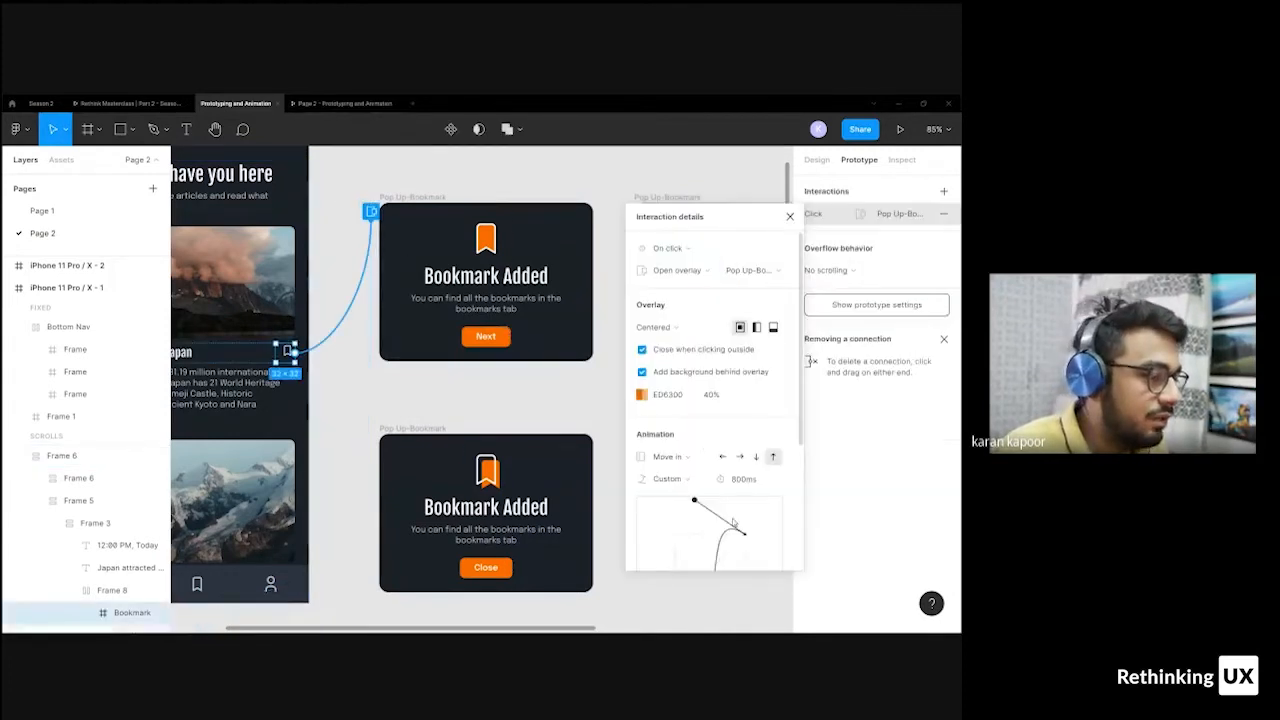
{"action": "scroll", "coordinate": [700, 420], "scroll_direction": "down", "scroll_amount": 4}
{"action": "left_click", "coordinate": [648, 458]}
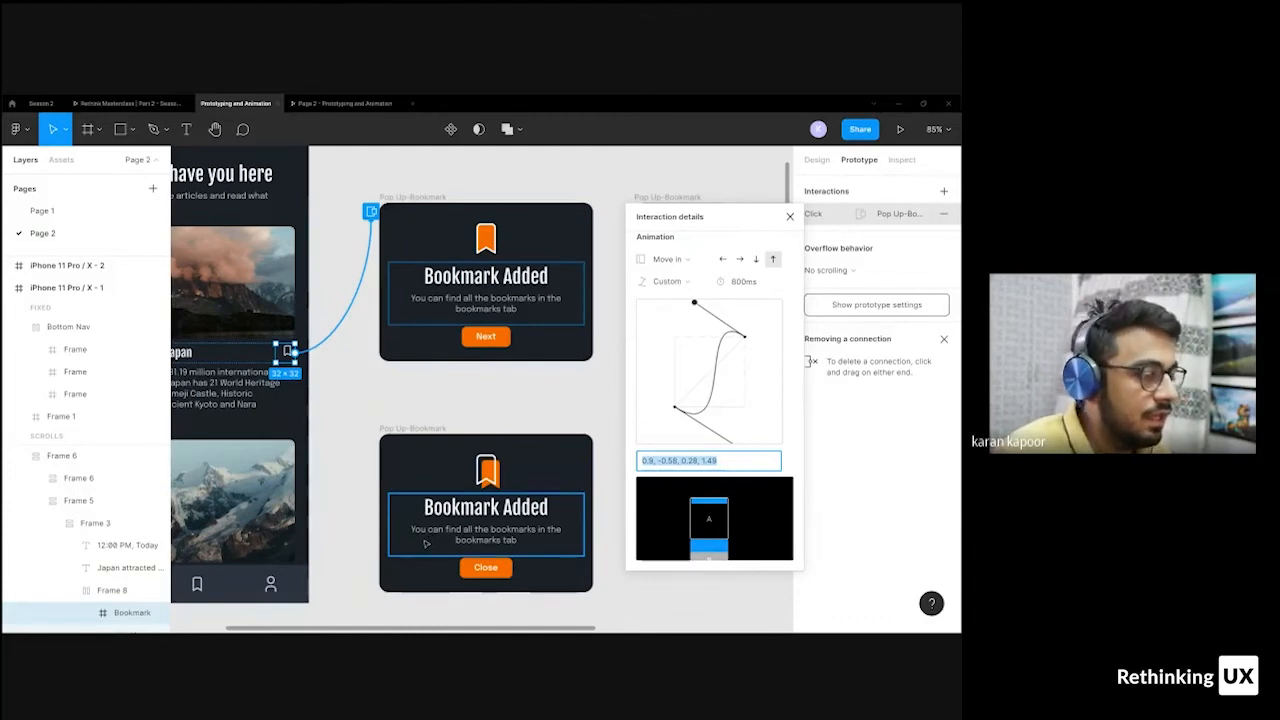
{"action": "left_click", "coordinate": [586, 390]}
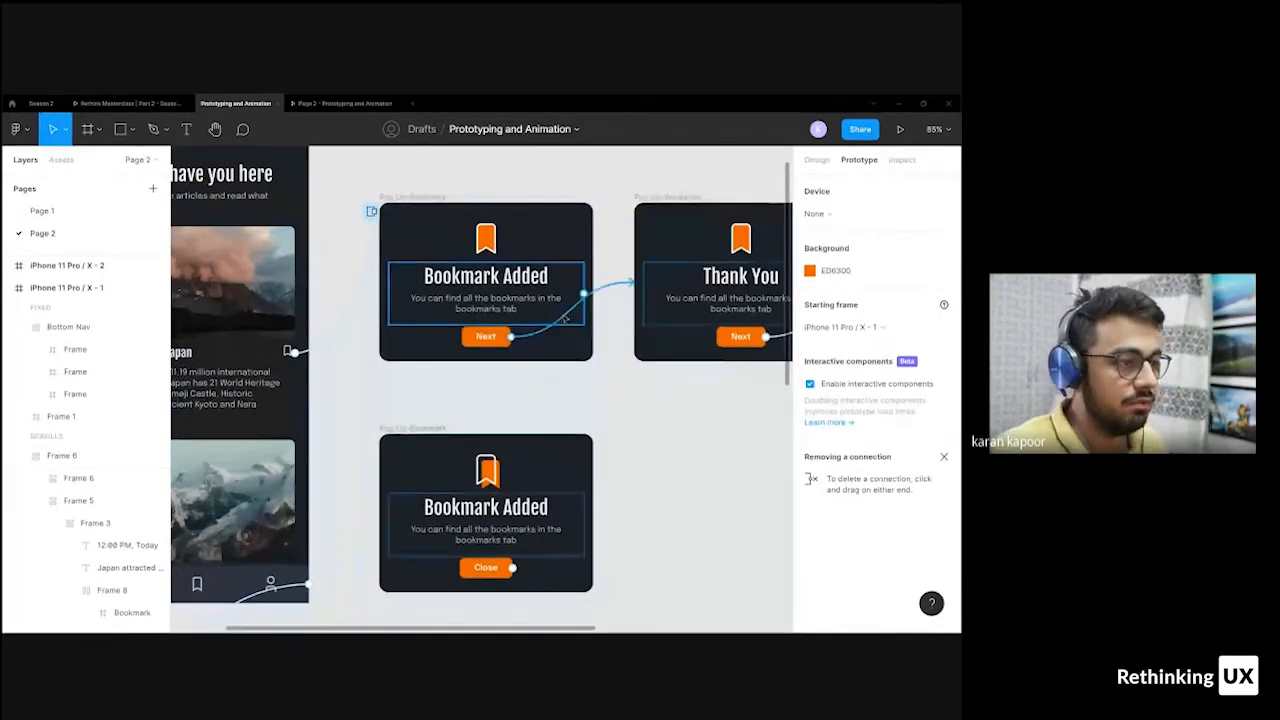
{"action": "left_click", "coordinate": [607, 291]}
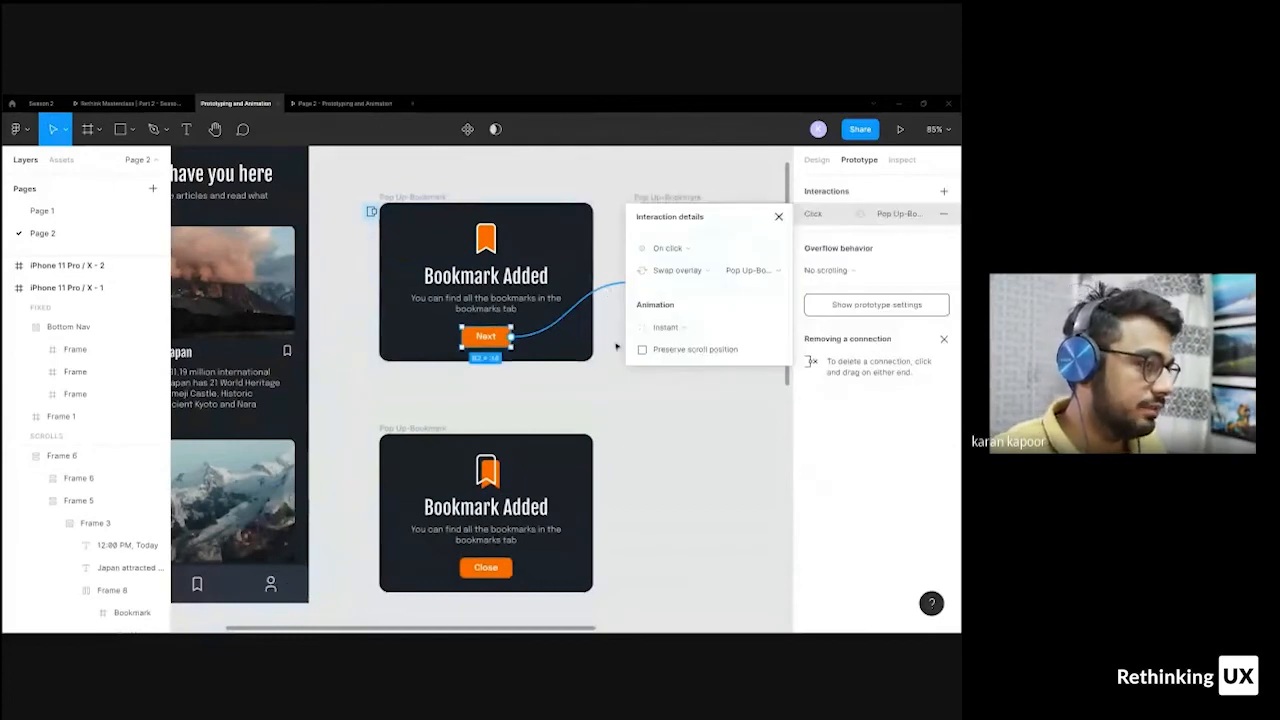
{"action": "left_click", "coordinate": [616, 346]}
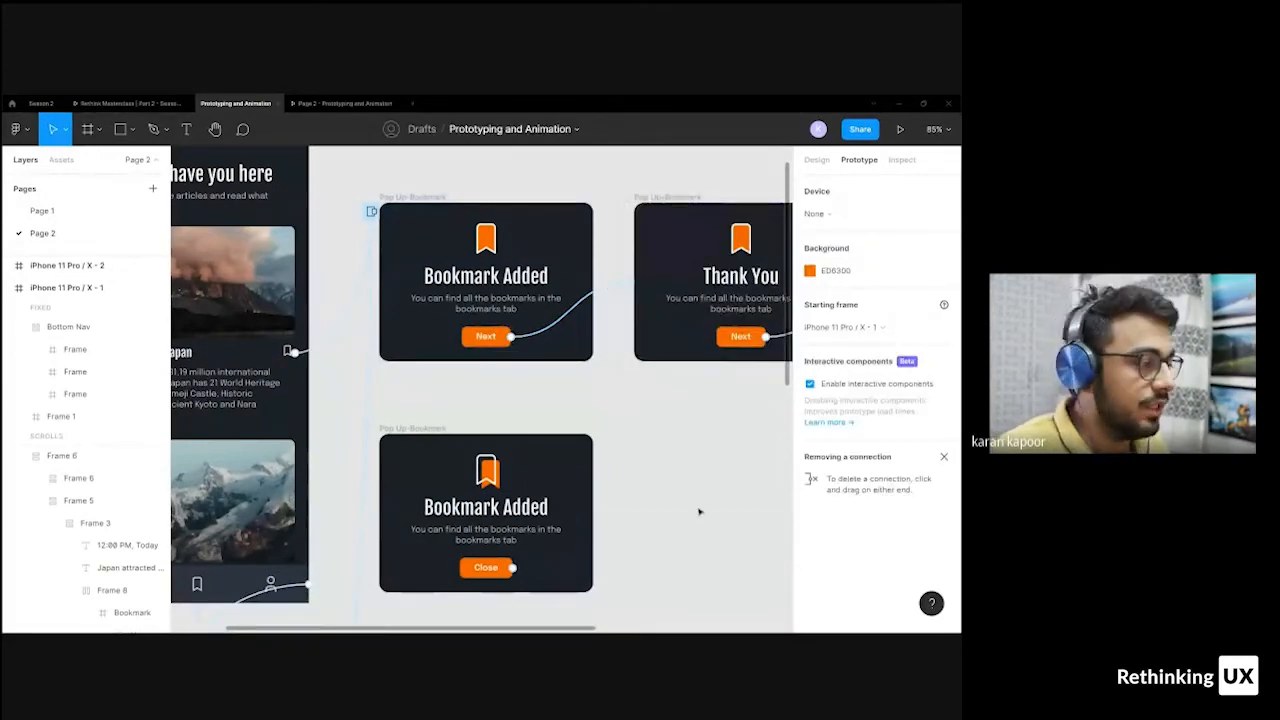
- Reopen the bookmark icon's overlay interaction and reset its easing curve by choosing Ease in and returning to Custom
{"action": "scroll", "coordinate": [653, 495], "scroll_direction": "left", "scroll_amount": 5}
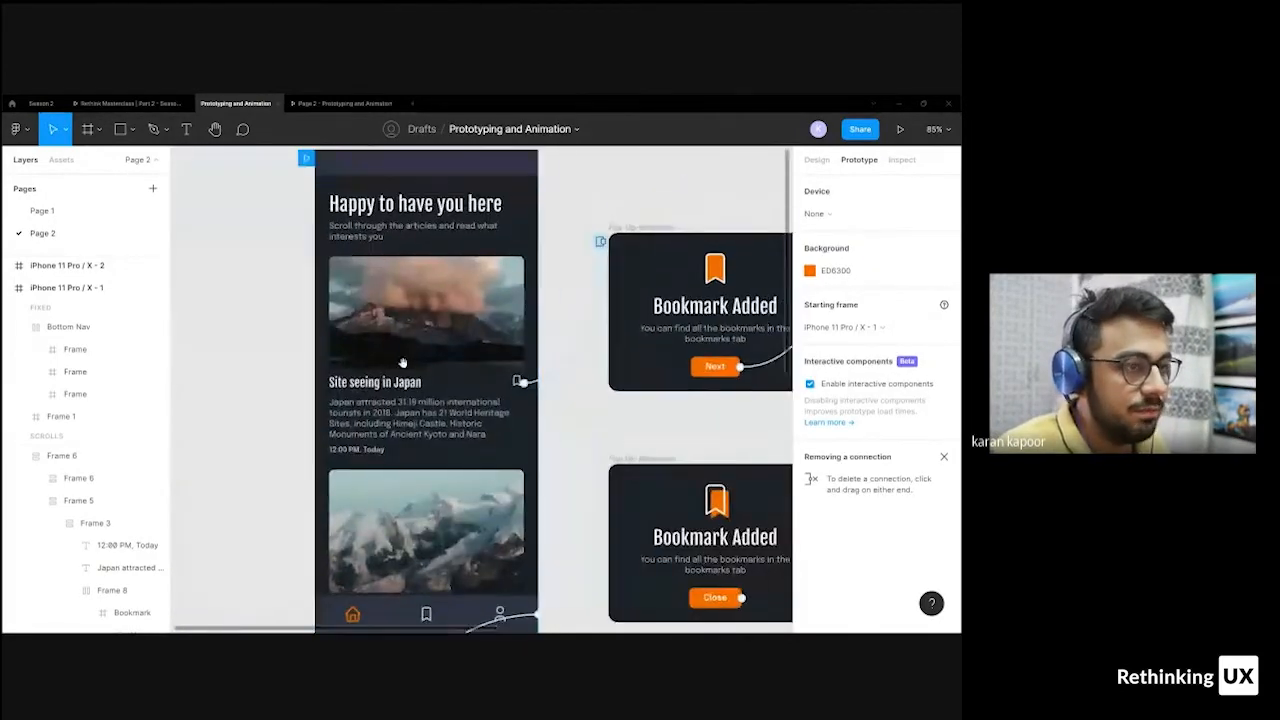
{"action": "left_click", "coordinate": [355, 190]}
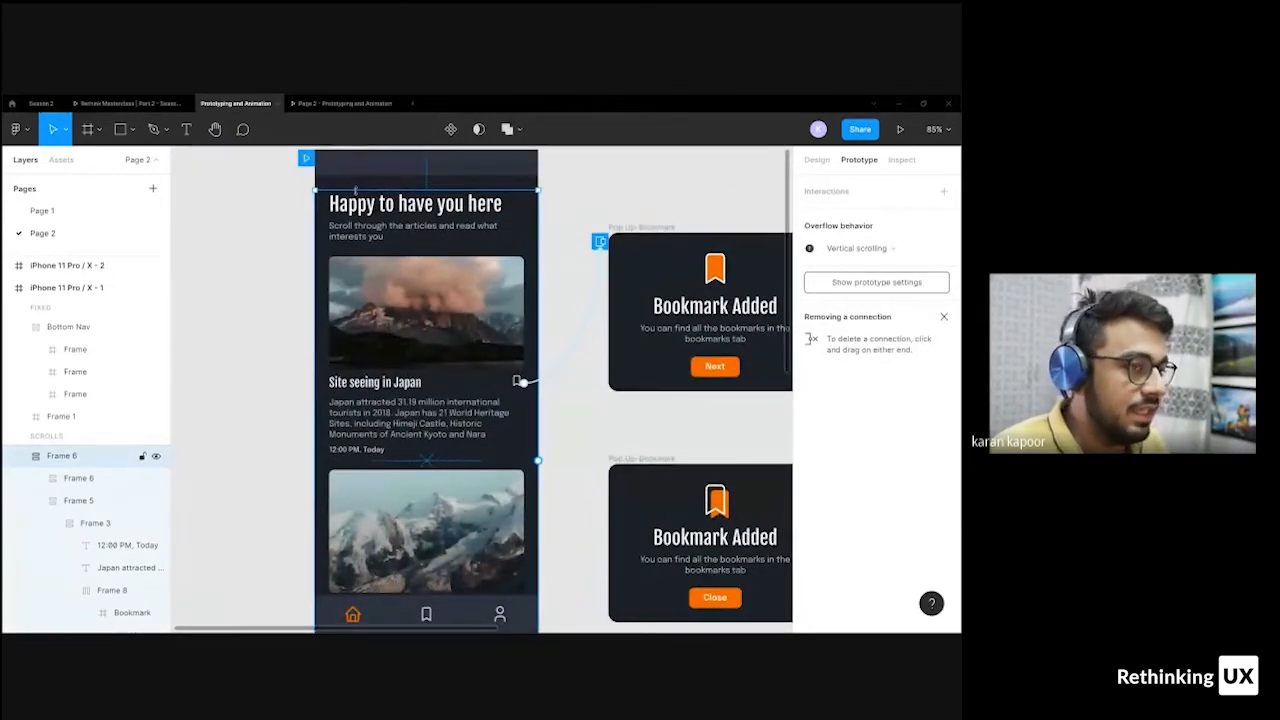
{"action": "left_click_drag", "start_coordinate": [522, 382], "coordinate": [600, 241]}
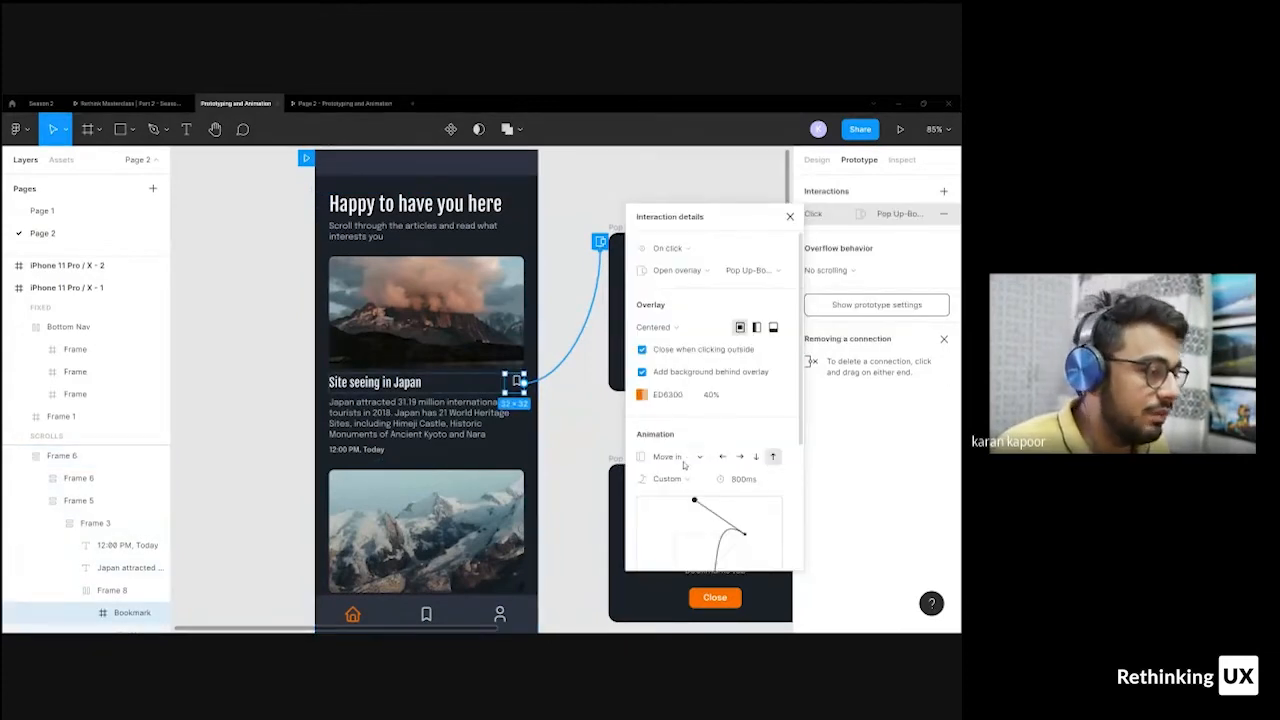
{"action": "left_click", "coordinate": [687, 487]}
{"action": "left_click", "coordinate": [668, 370]}
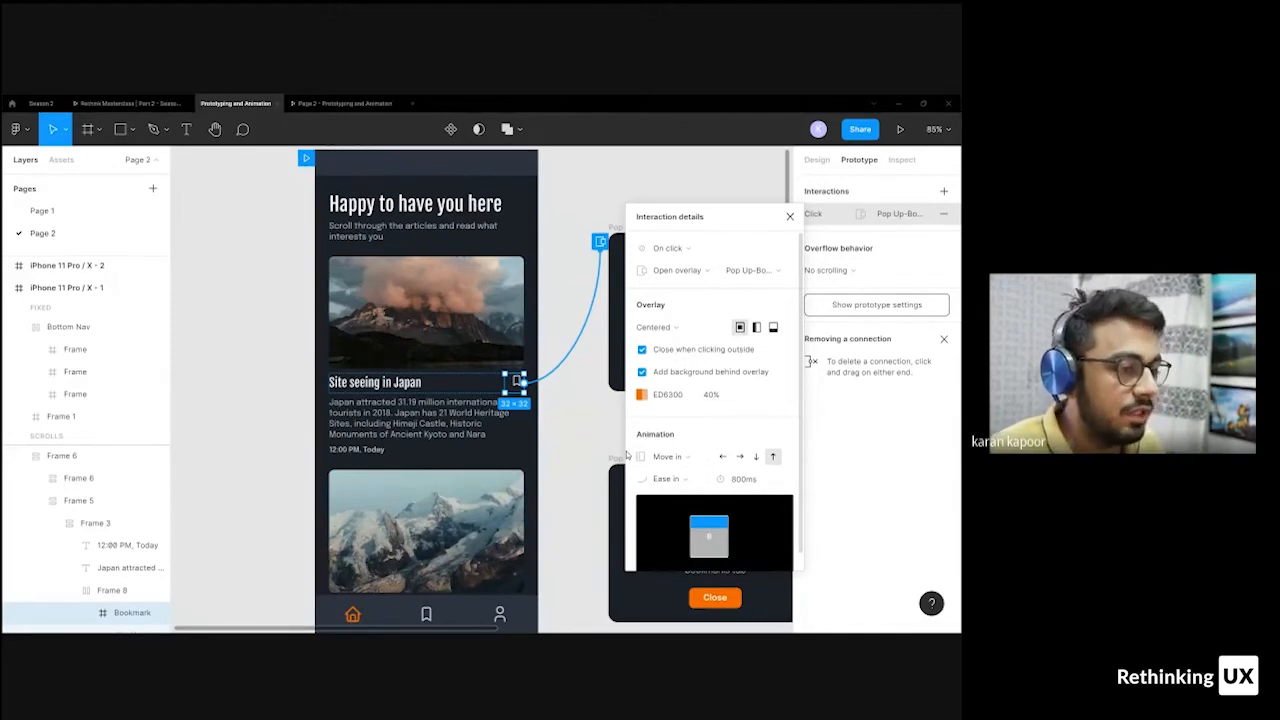
{"action": "left_click", "coordinate": [690, 479]}
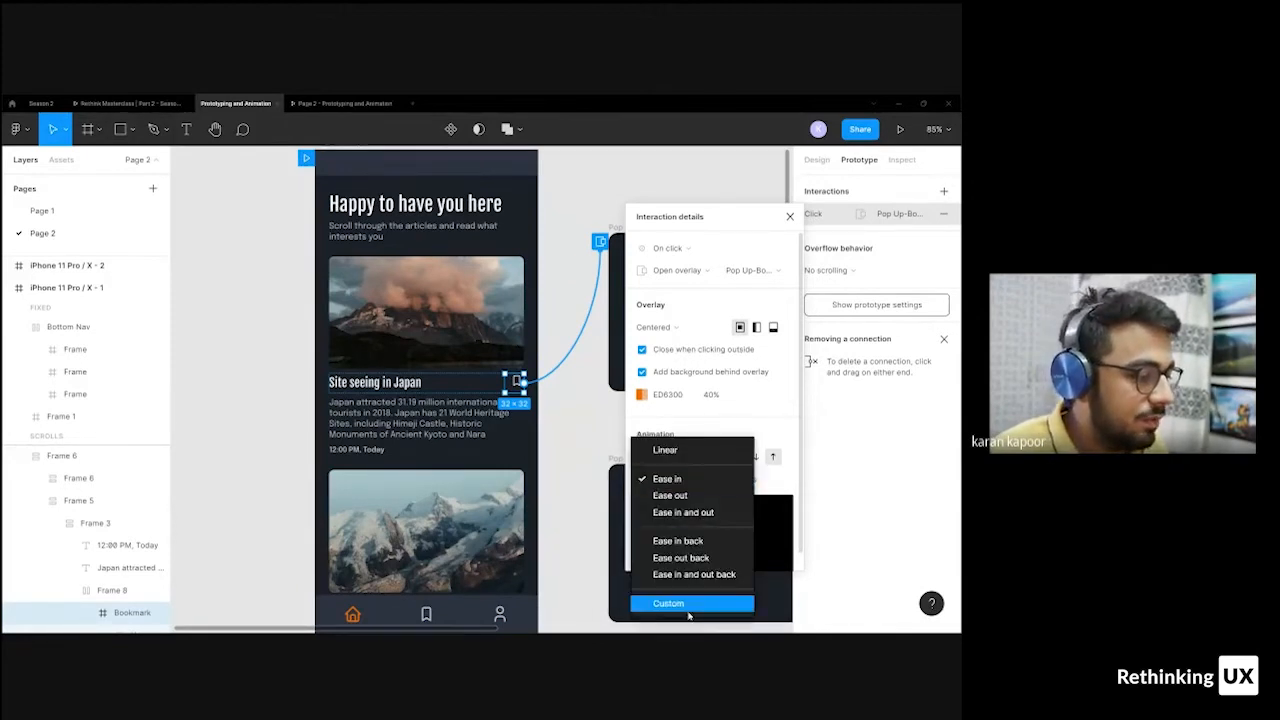
{"action": "left_click", "coordinate": [688, 607]}
- Reshape the overlay's custom easing curve to about 0, 0.56, 1, 0.5 and close the interaction details
{"action": "left_click_drag", "start_coordinate": [704, 408], "coordinate": [684, 373]}
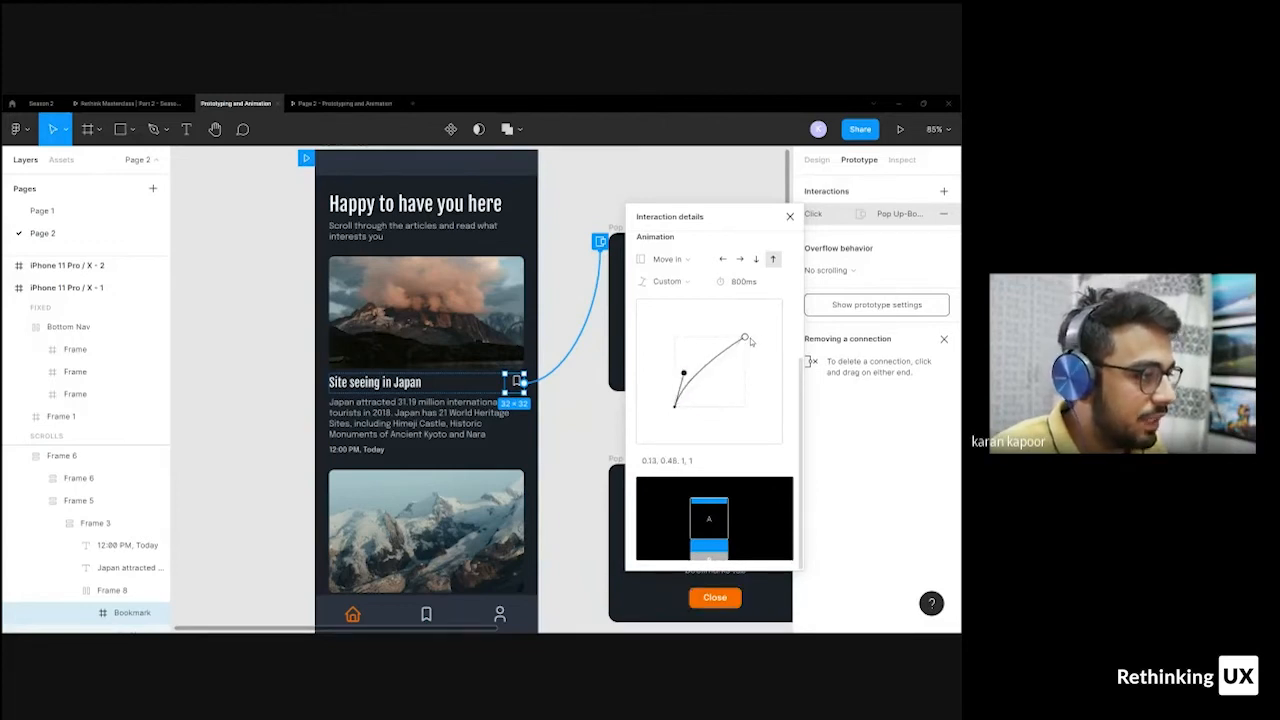
{"action": "left_click_drag", "start_coordinate": [746, 341], "coordinate": [756, 375]}
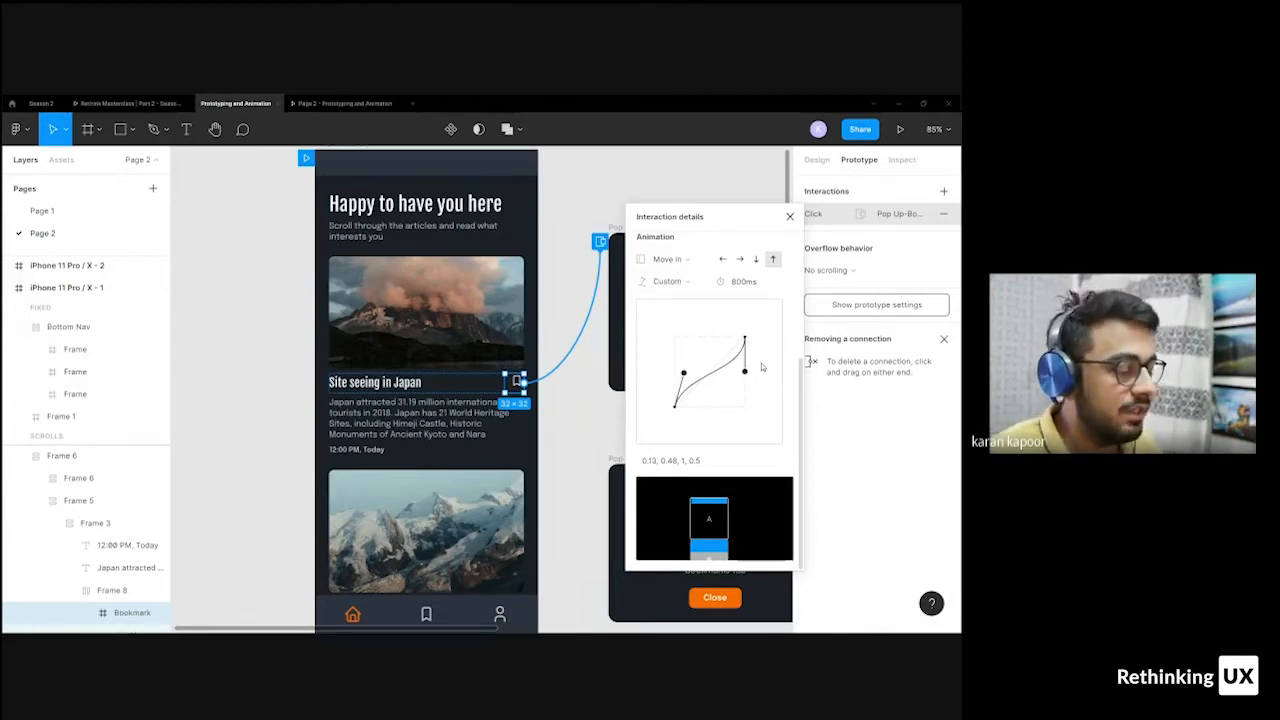
{"action": "left_click_drag", "start_coordinate": [684, 374], "coordinate": [673, 370]}
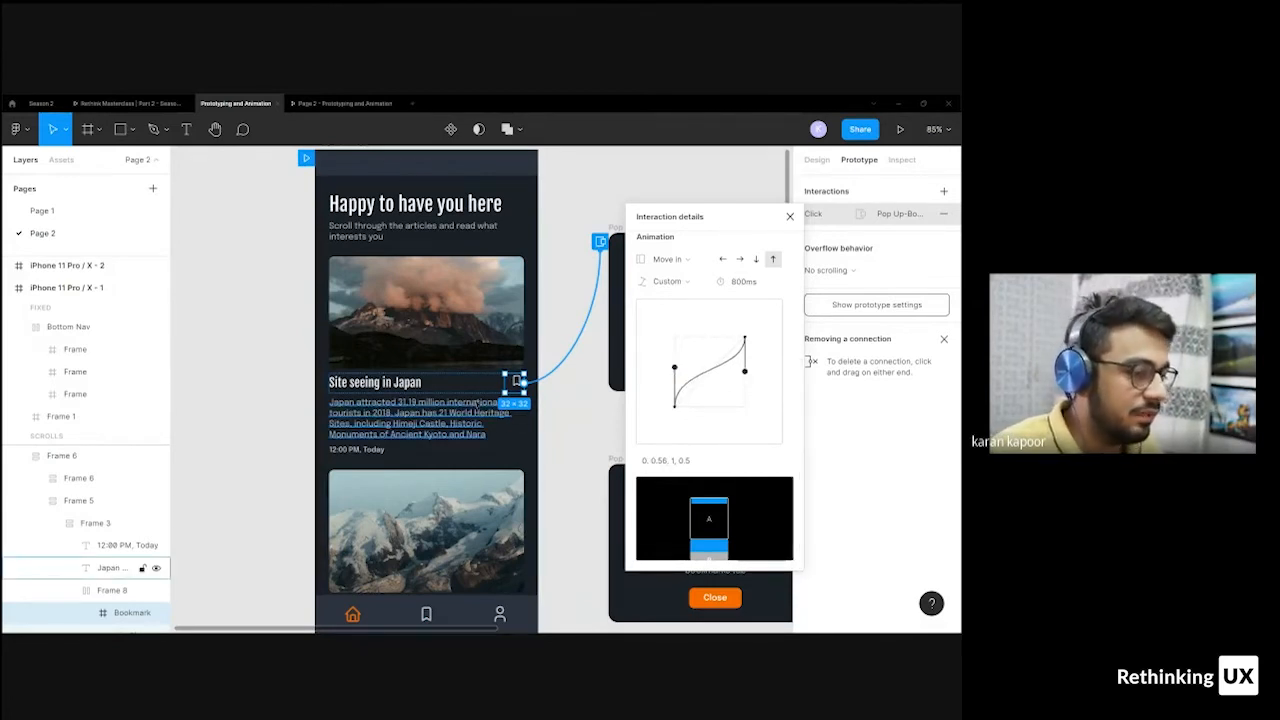
{"action": "left_click", "coordinate": [553, 293]}
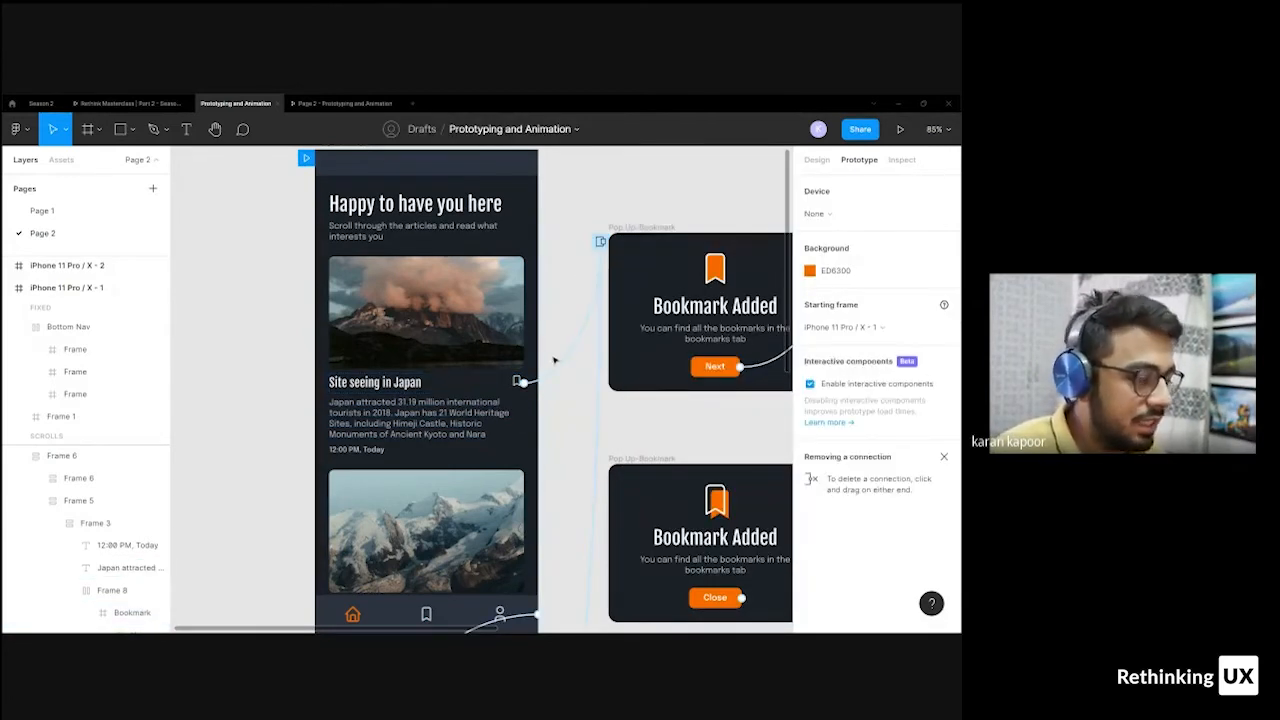
{"action": "scroll", "coordinate": [566, 351], "scroll_direction": "down", "scroll_amount": 3}
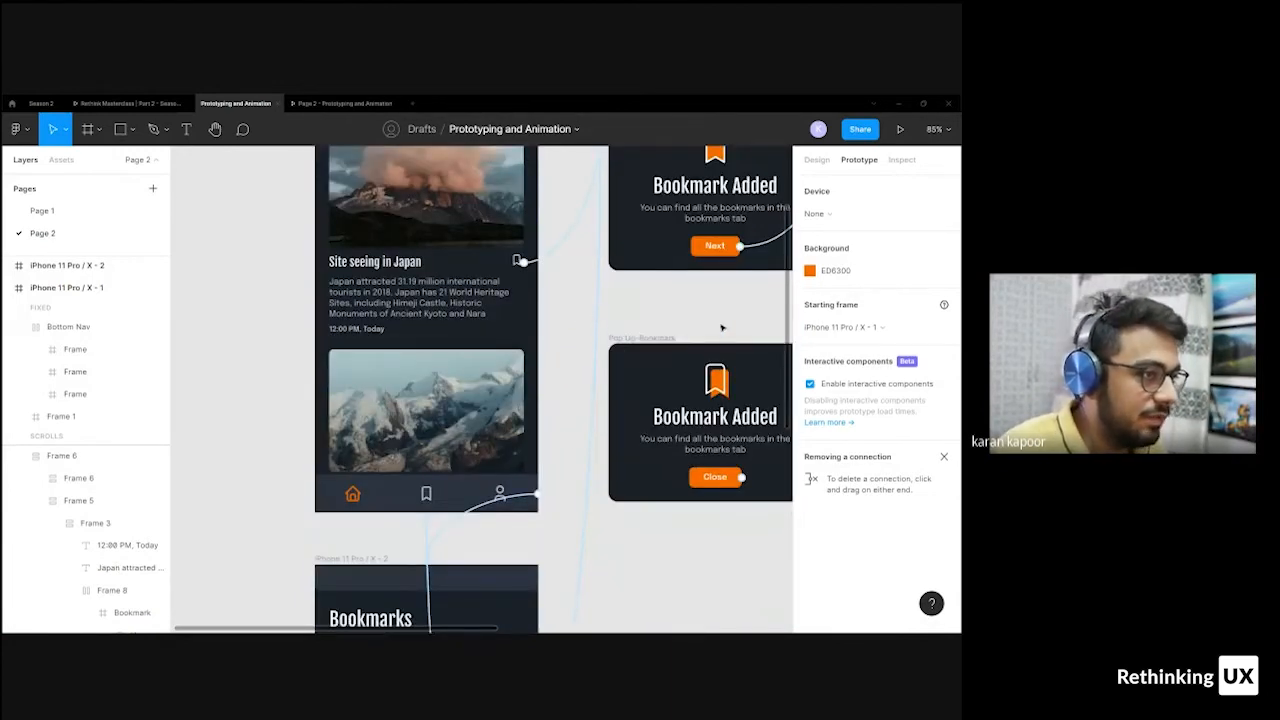
{"action": "left_click_drag", "start_coordinate": [703, 314], "coordinate": [615, 356]}
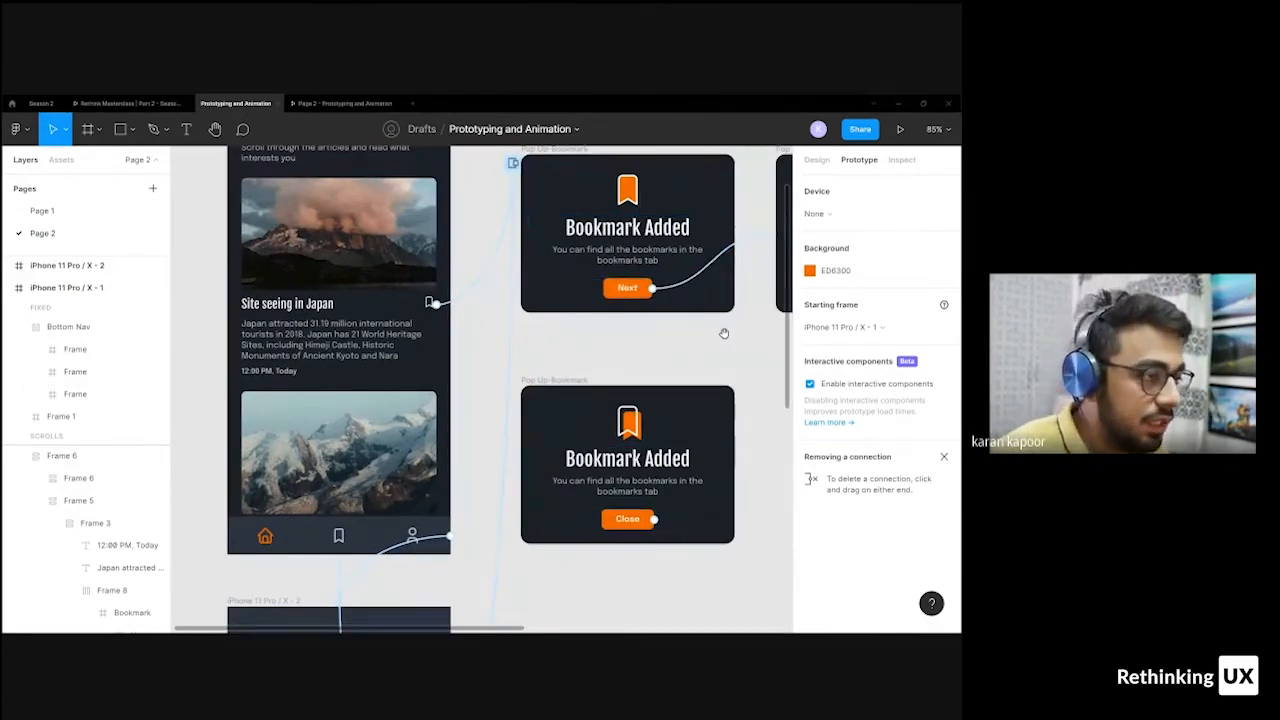
{"action": "left_click_drag", "start_coordinate": [723, 333], "coordinate": [566, 346]}
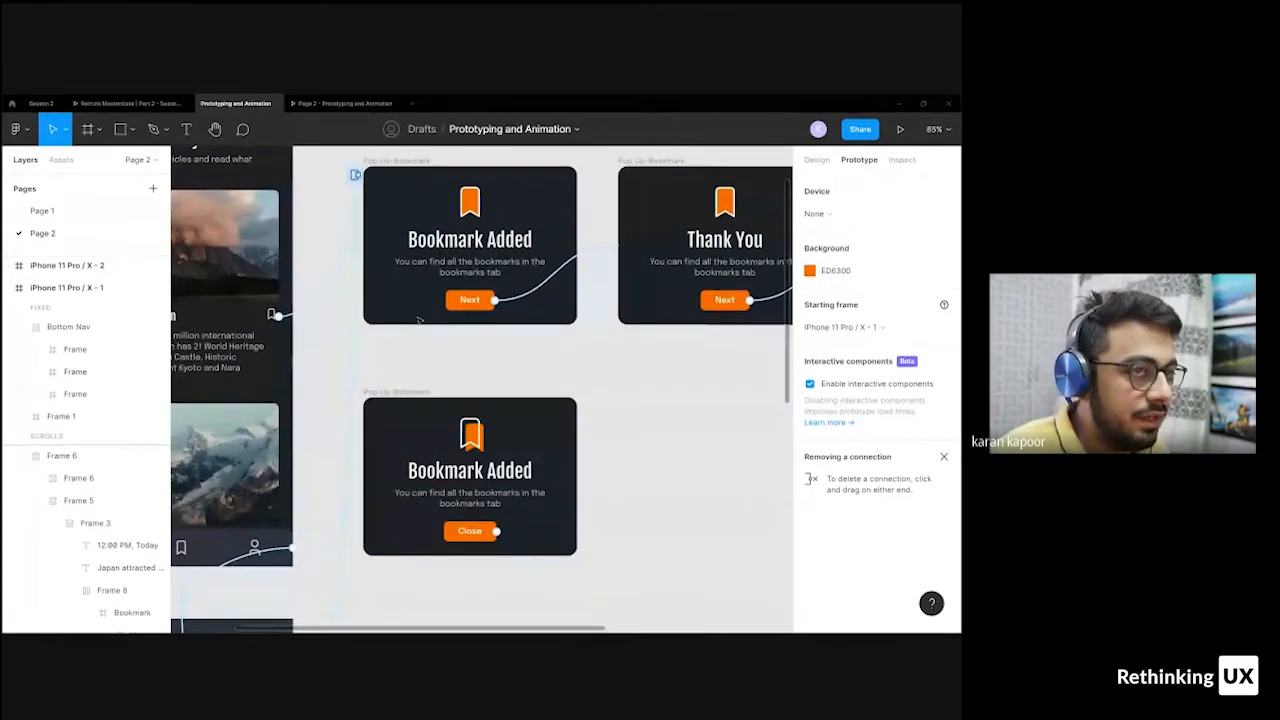
{"action": "left_click", "coordinate": [322, 106]}
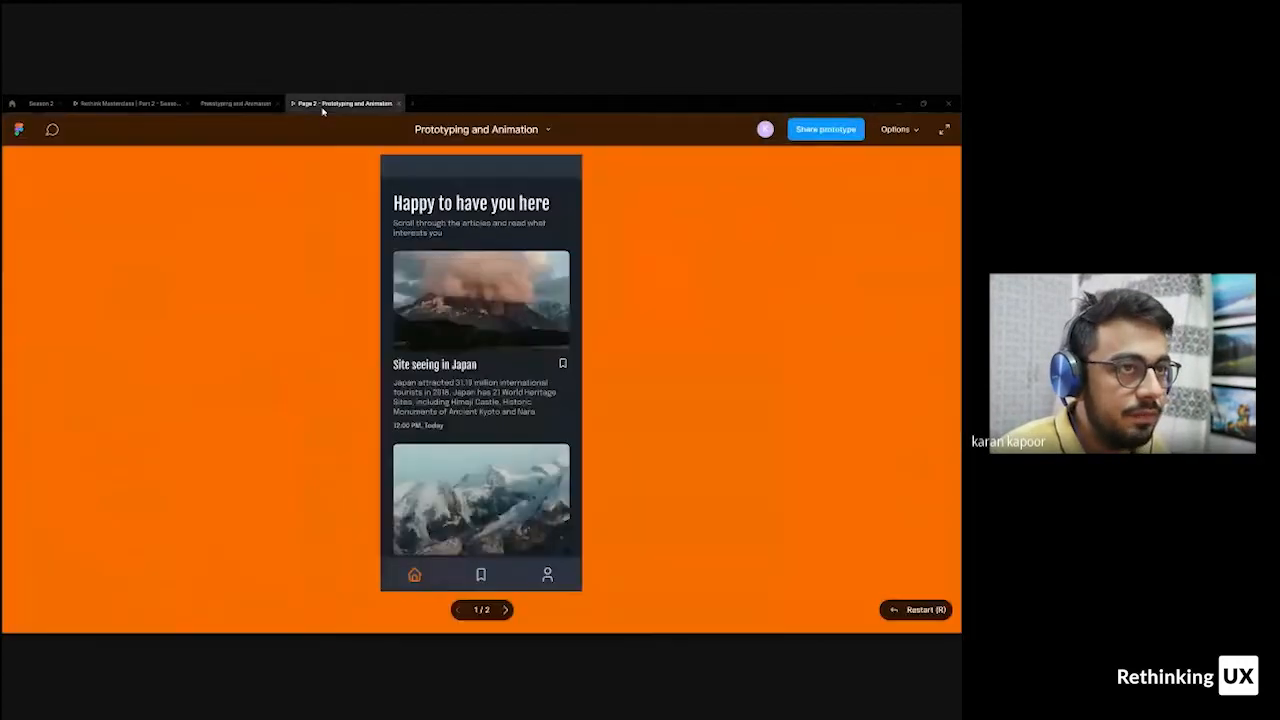
{"action": "left_click", "coordinate": [115, 104]}
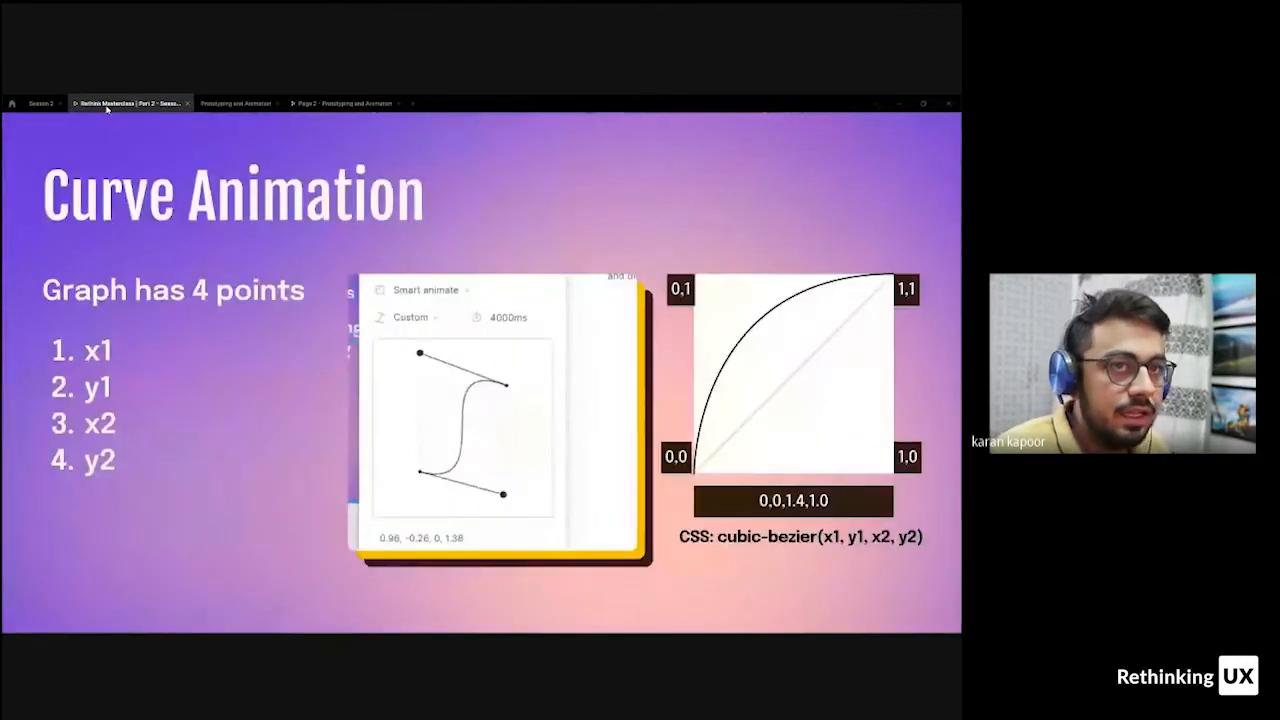
{"action": "left_click", "coordinate": [40, 104]}
{"action": "left_click", "coordinate": [235, 103]}
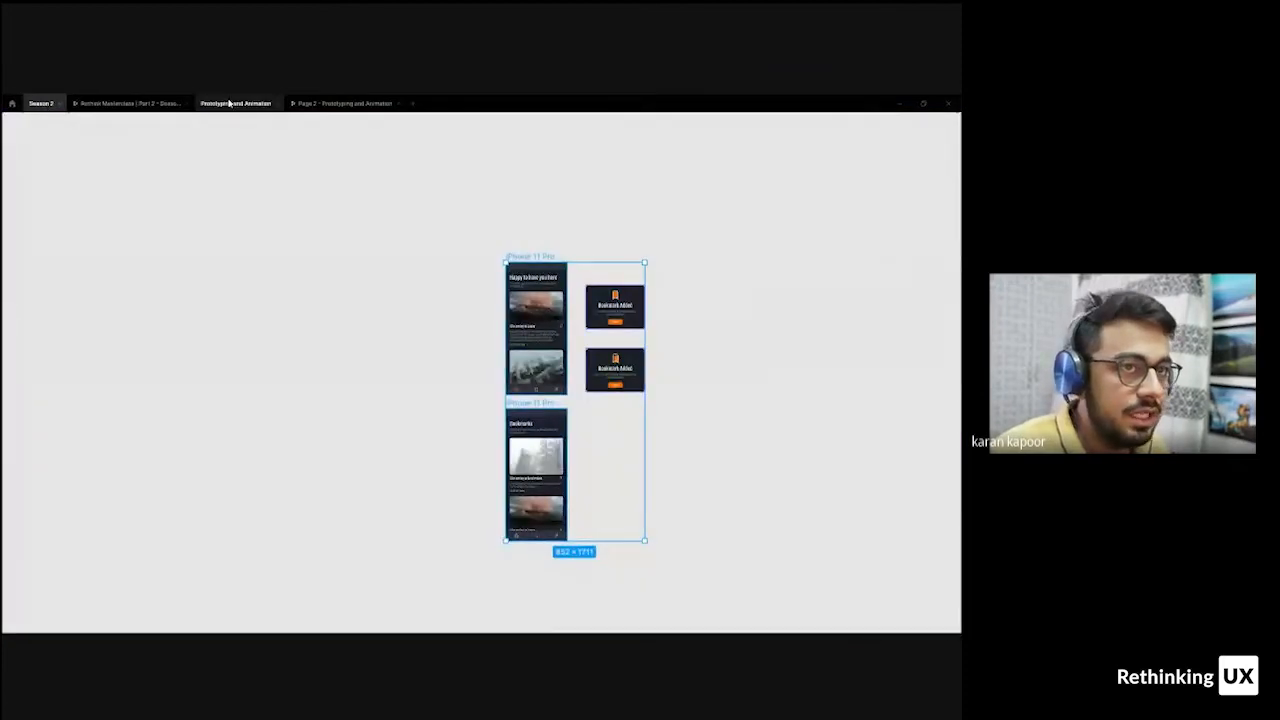
{"action": "scroll", "coordinate": [530, 300], "scroll_direction": "right", "scroll_amount": 3}
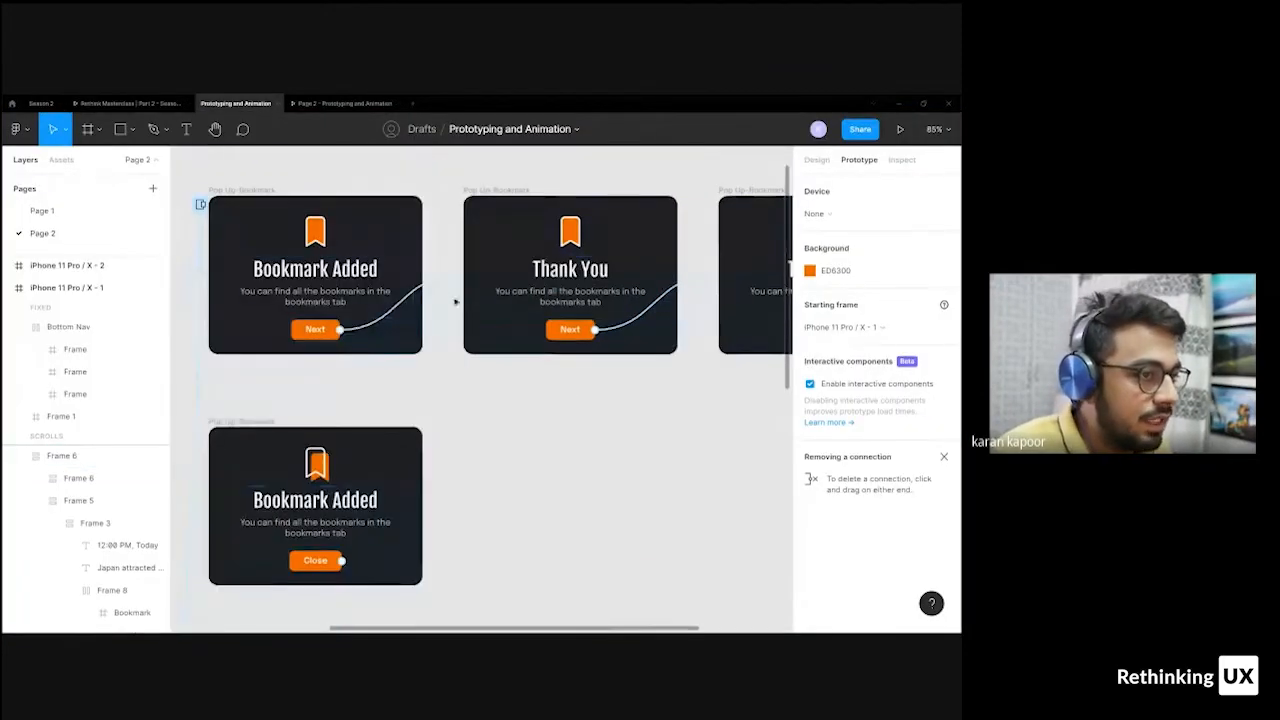
{"action": "scroll", "coordinate": [534, 313], "scroll_direction": "down", "scroll_amount": 3}
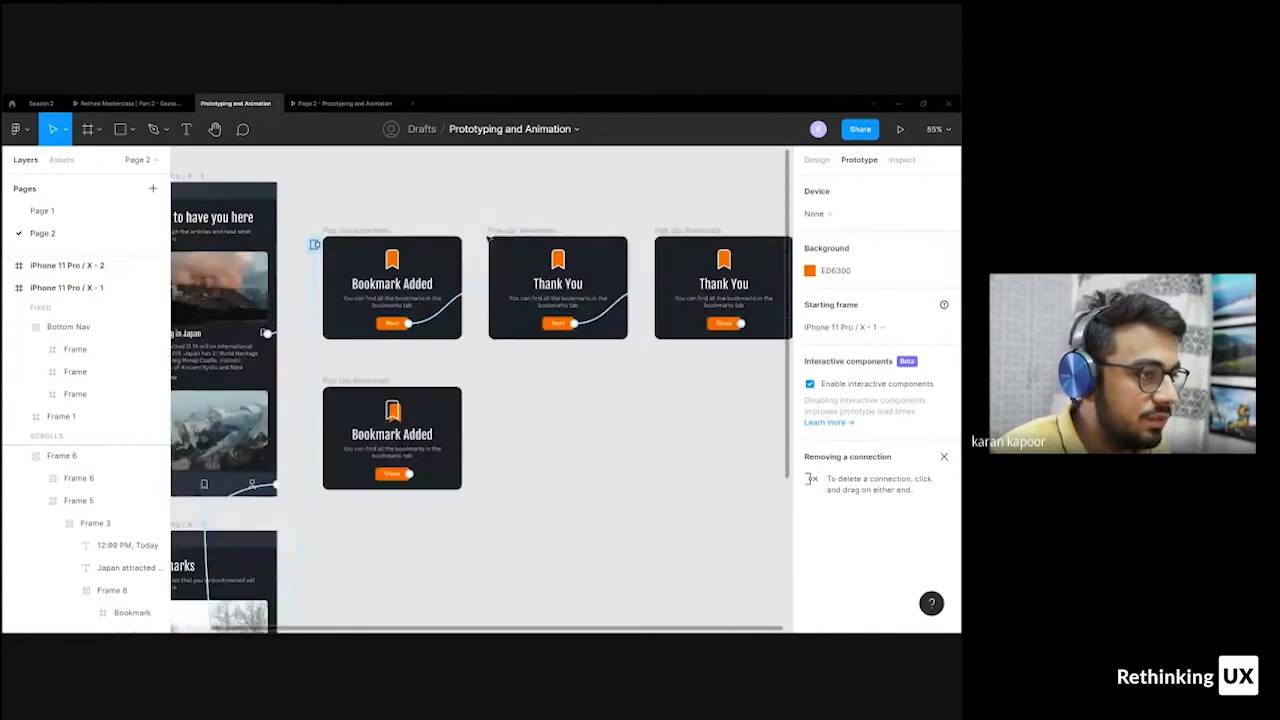
{"action": "left_click_drag", "start_coordinate": [474, 207], "coordinate": [610, 357]}
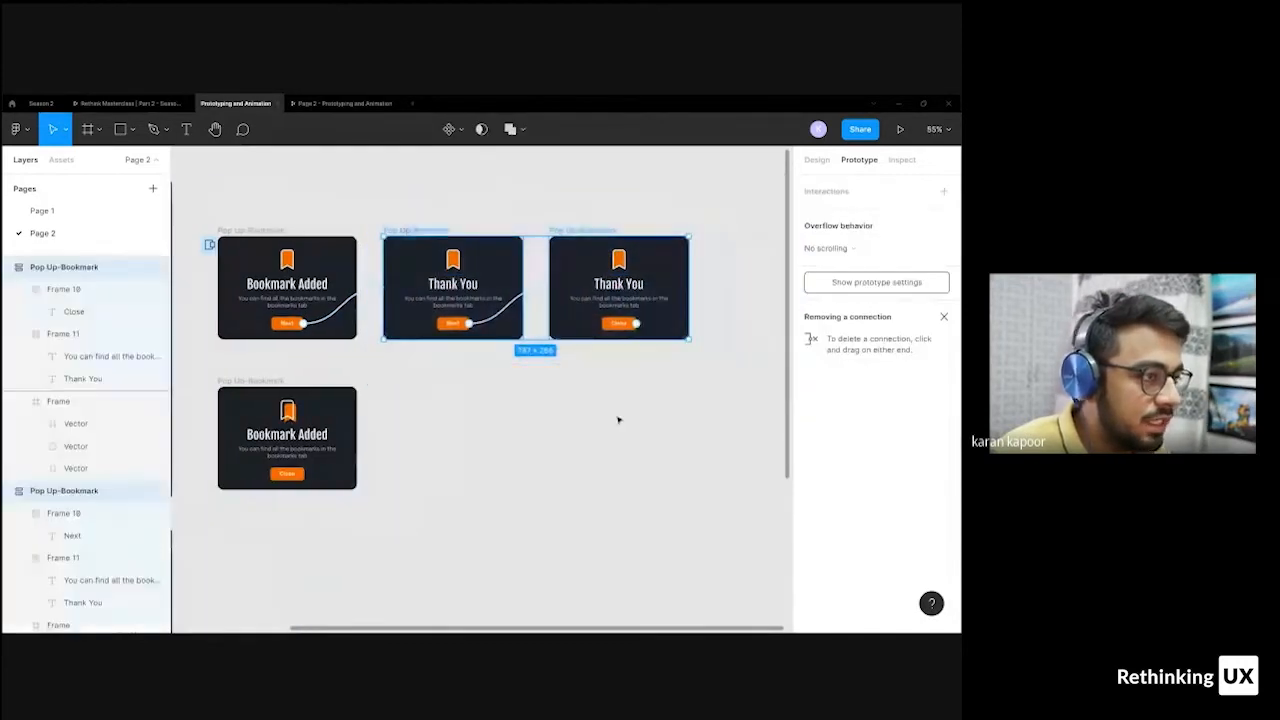
{"action": "left_click", "coordinate": [617, 420]}
{"action": "left_click_drag", "start_coordinate": [498, 379], "coordinate": [602, 372]}
{"action": "scroll", "coordinate": [601, 372], "scroll_direction": "left", "scroll_amount": 2}
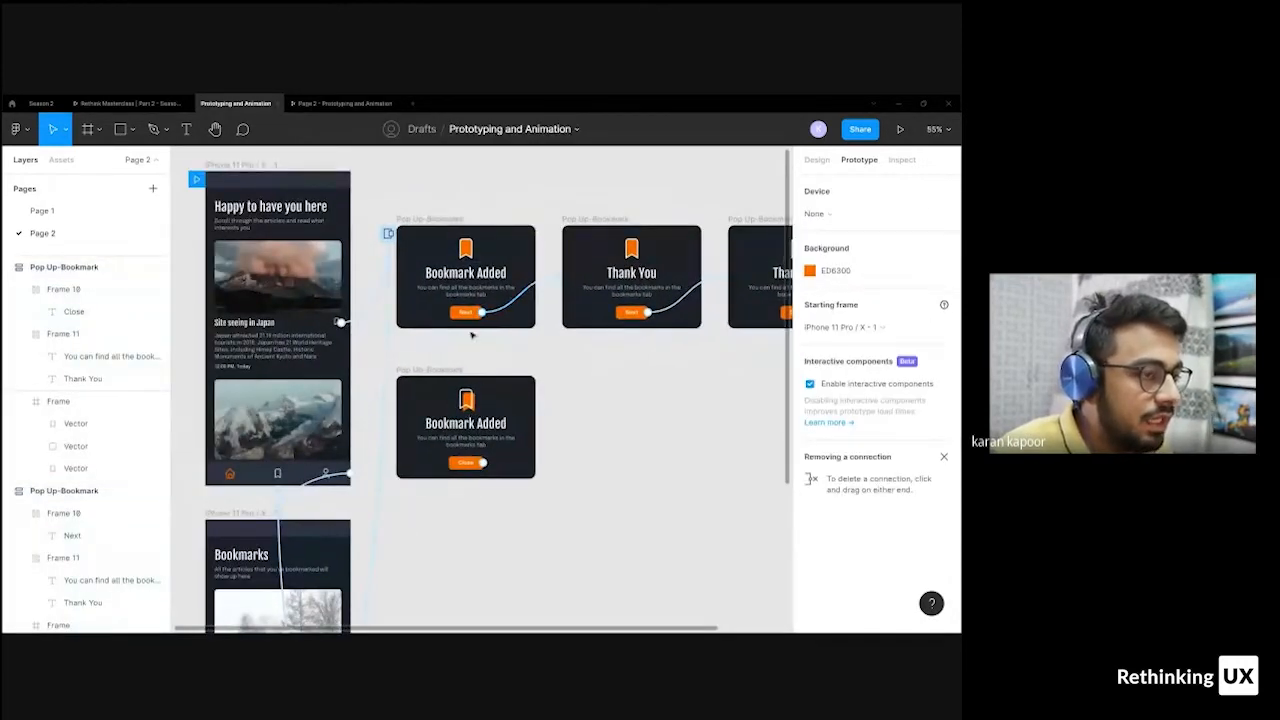
{"action": "scroll", "coordinate": [462, 279], "scroll_direction": "up", "scroll_amount": 5}
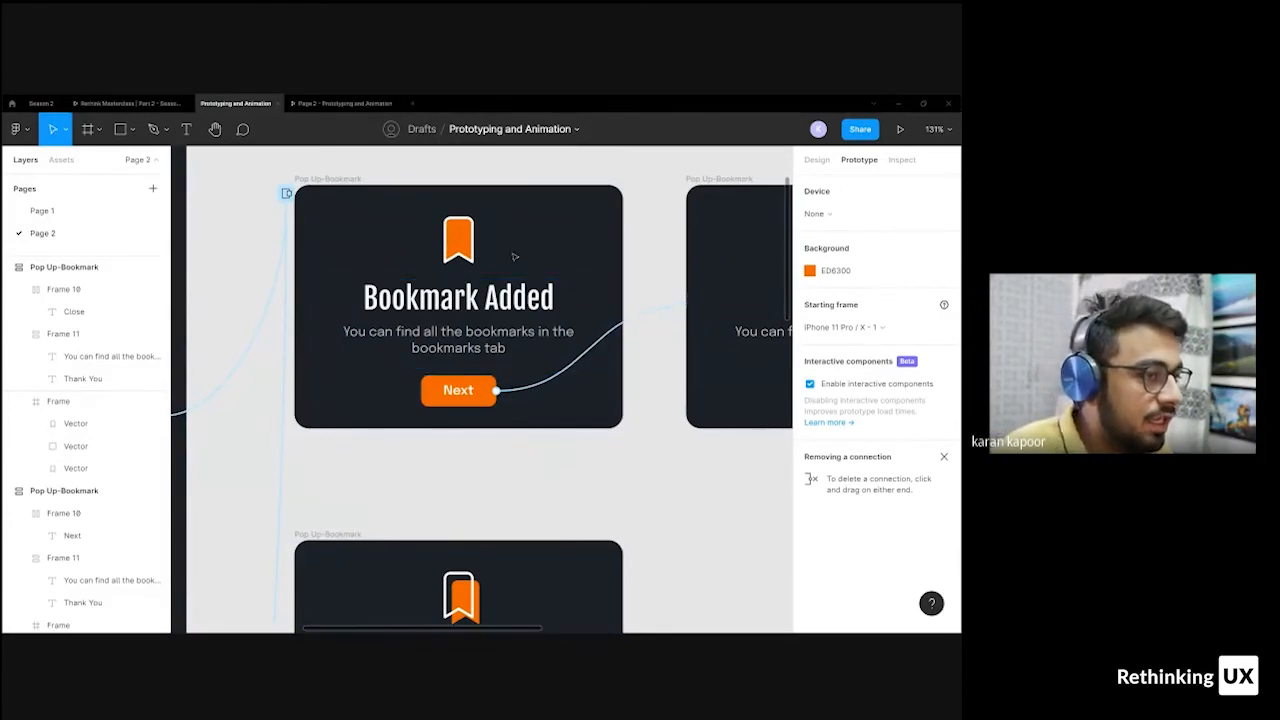
{"action": "scroll", "coordinate": [467, 315], "scroll_direction": "down", "scroll_amount": 3}
{"action": "scroll", "coordinate": [467, 318], "scroll_direction": "down", "scroll_amount": 1}
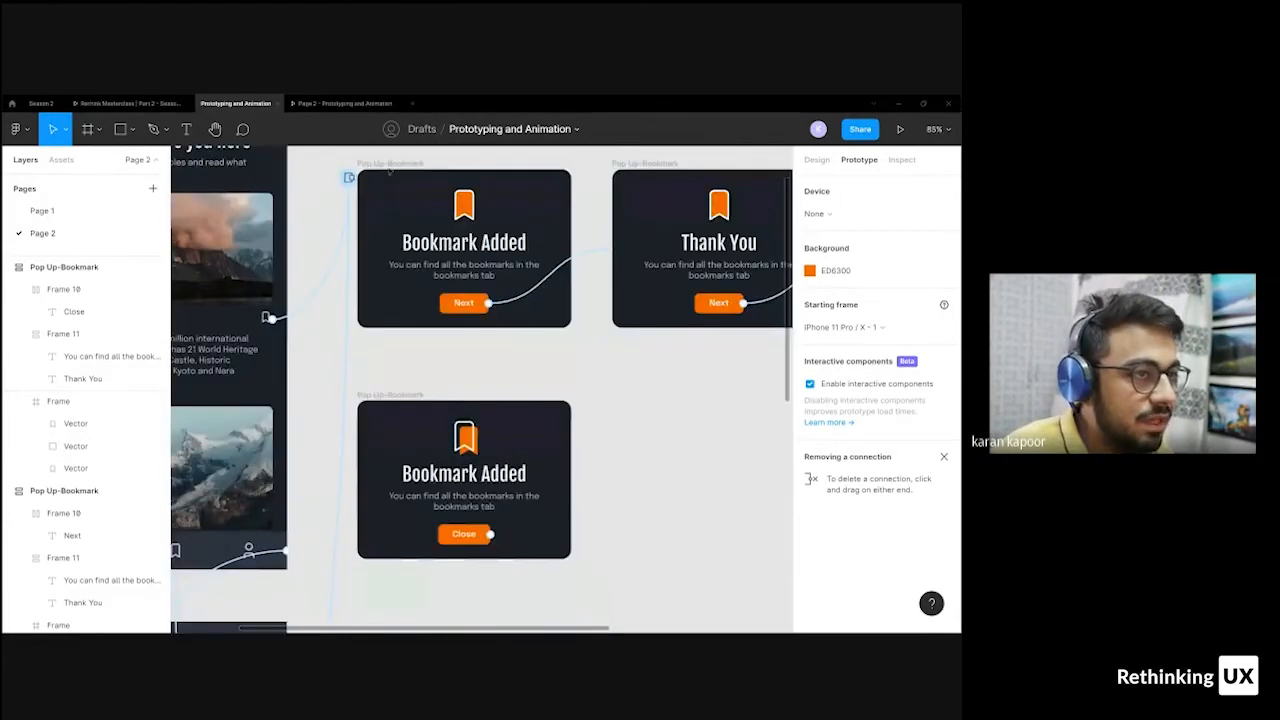
{"action": "left_click", "coordinate": [397, 164]}
{"action": "left_click", "coordinate": [403, 403]}
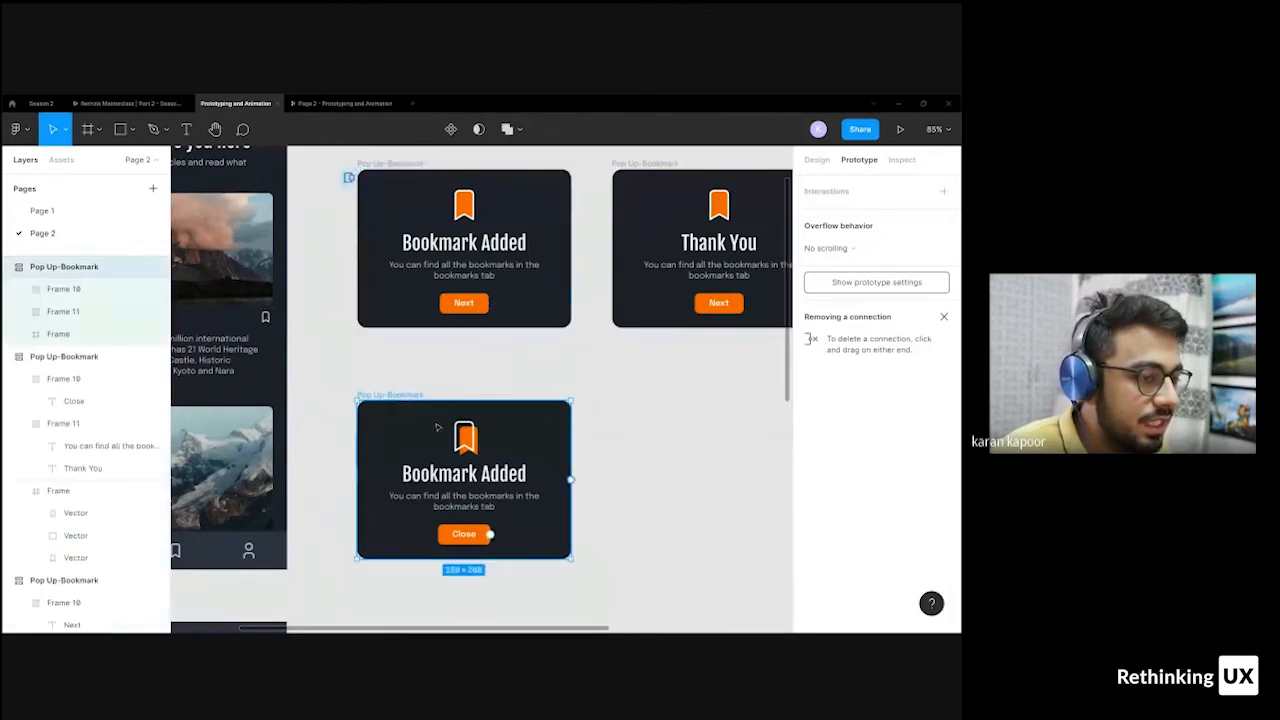
{"action": "left_click", "coordinate": [593, 563]}
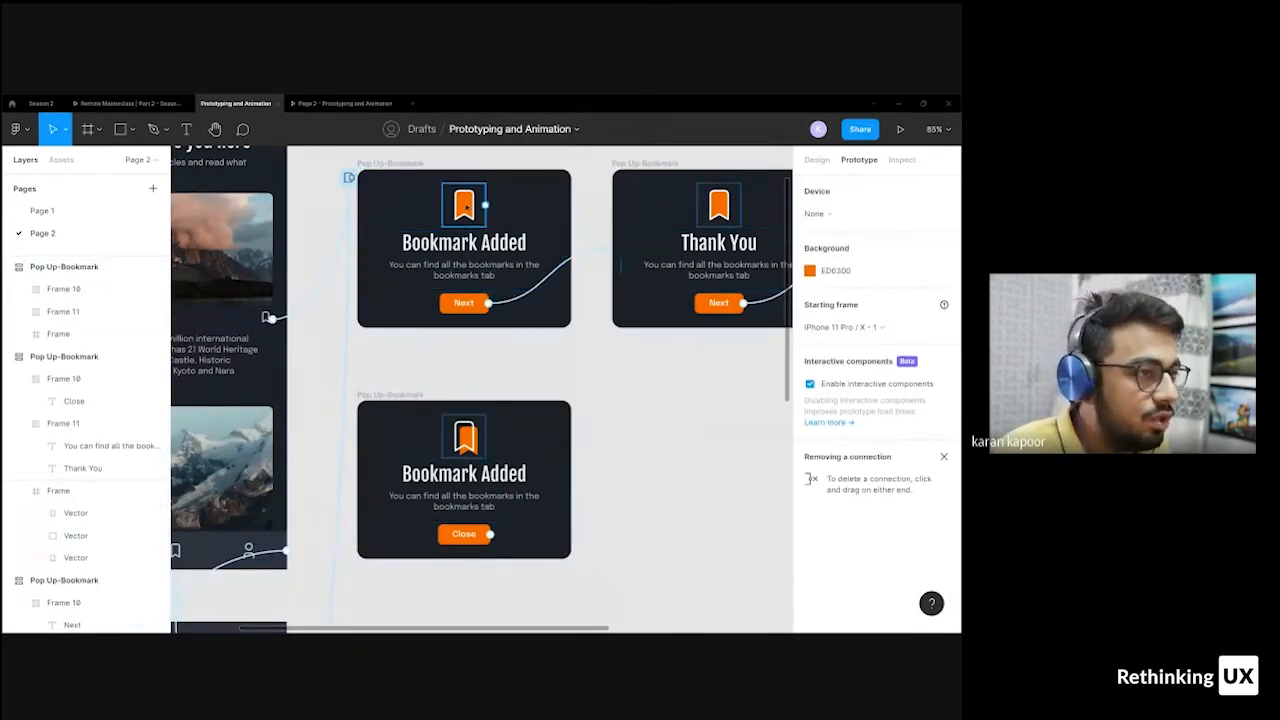
- Change the Next button's label to Close in the upper Bookmark Added pop-up
{"action": "left_click", "coordinate": [466, 302]}
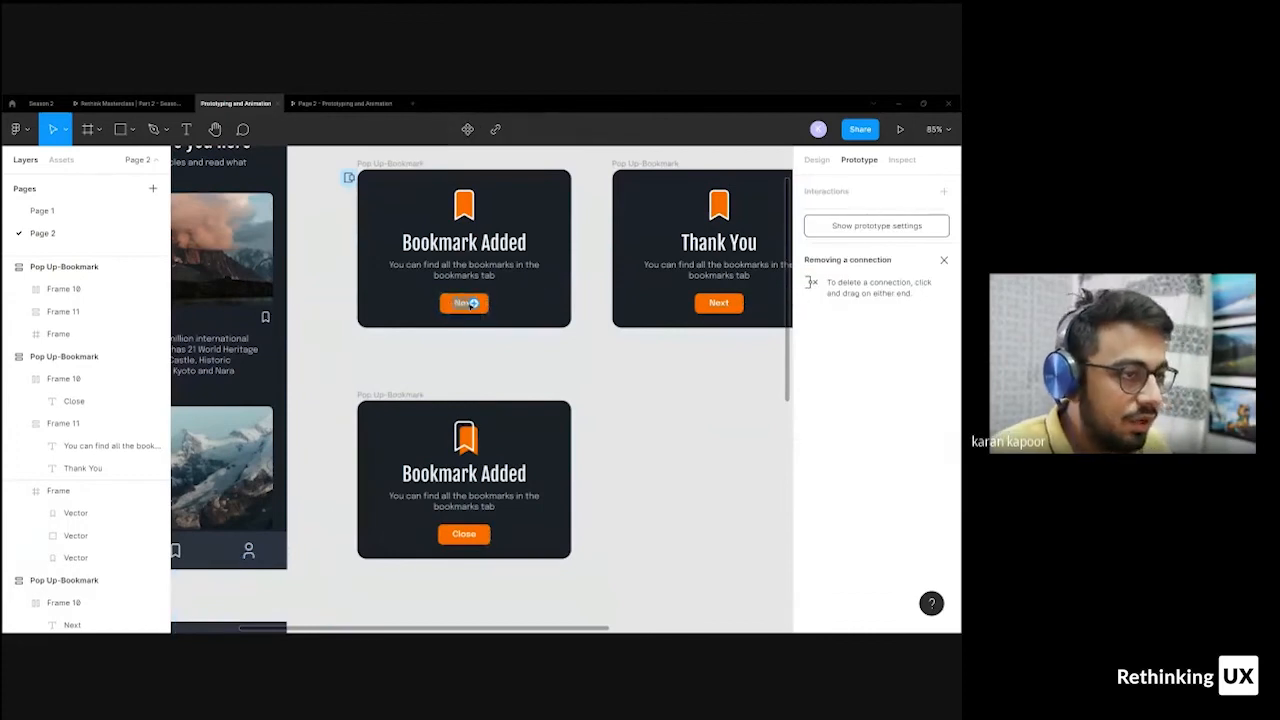
{"action": "type", "text": "Close"}
{"action": "key", "text": "Escape"}
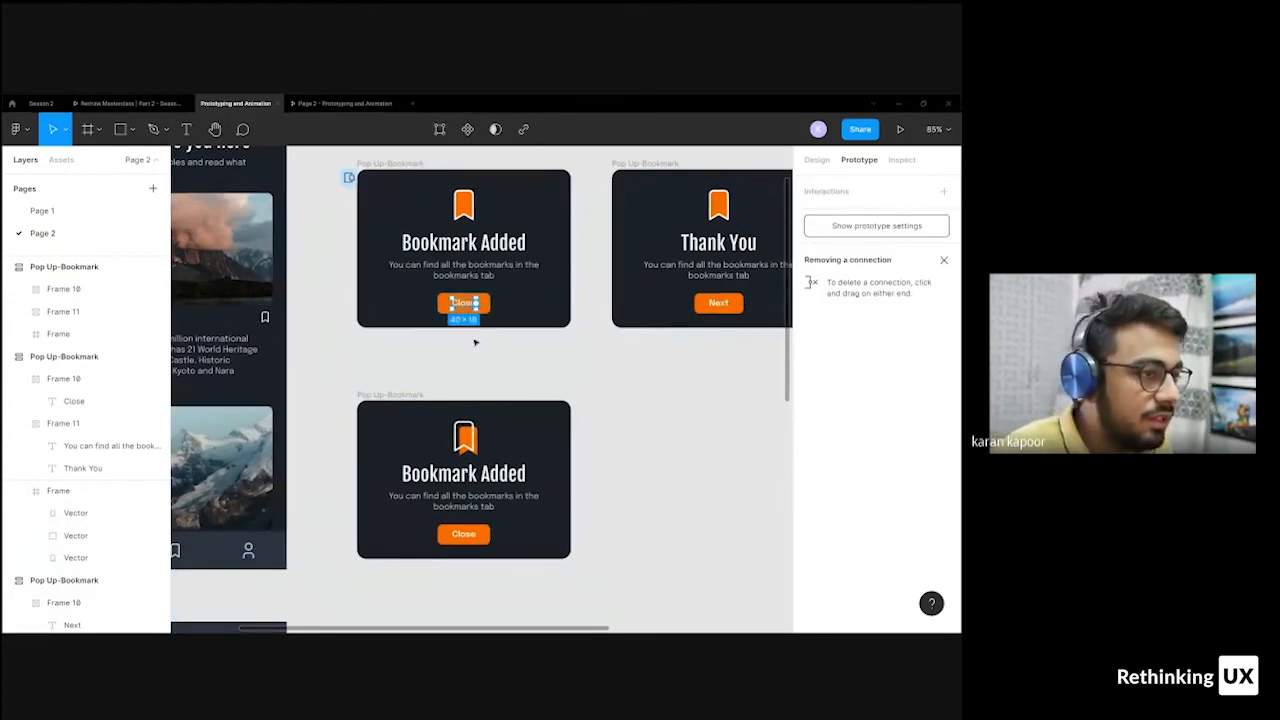
{"action": "left_click", "coordinate": [475, 342]}
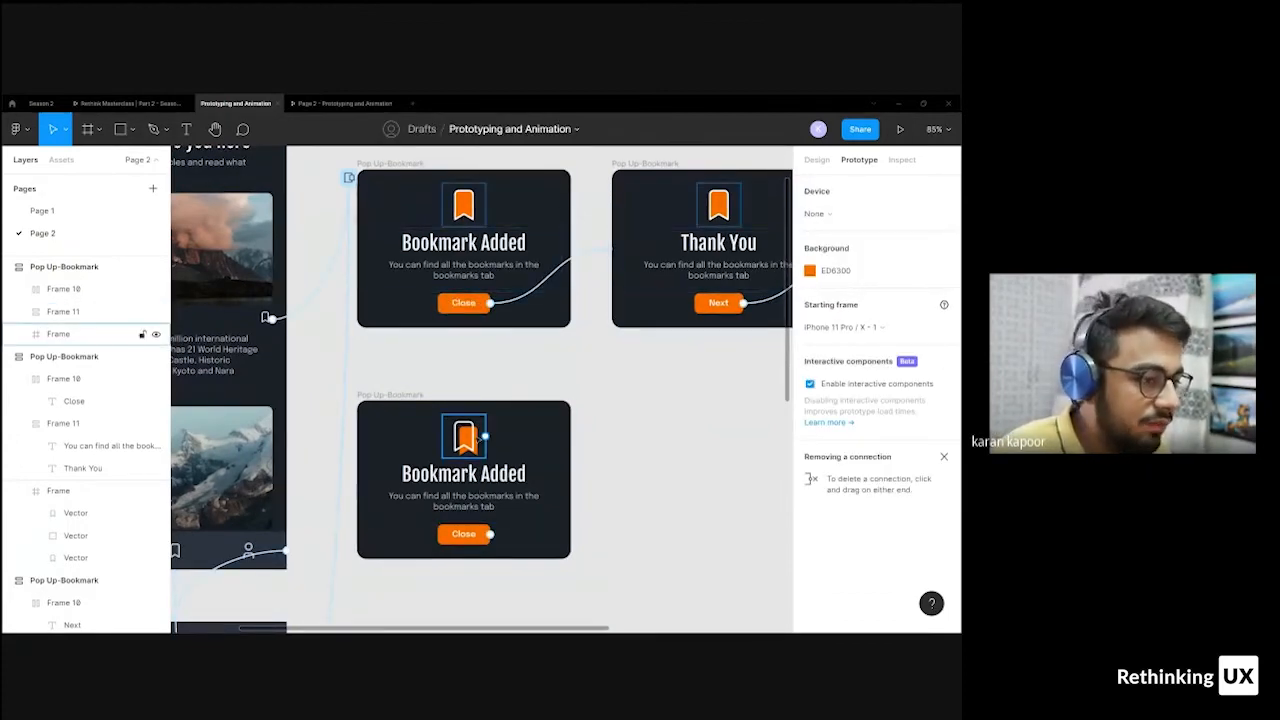
- Select the orange bookmark shape inside the lower Bookmark Added pop-up's icon
{"action": "scroll", "coordinate": [475, 441], "scroll_direction": "up", "scroll_amount": 4}
{"action": "left_click", "coordinate": [475, 433], "text": "ctrl"}
{"action": "scroll", "coordinate": [453, 407], "scroll_direction": "up", "scroll_amount": 4}
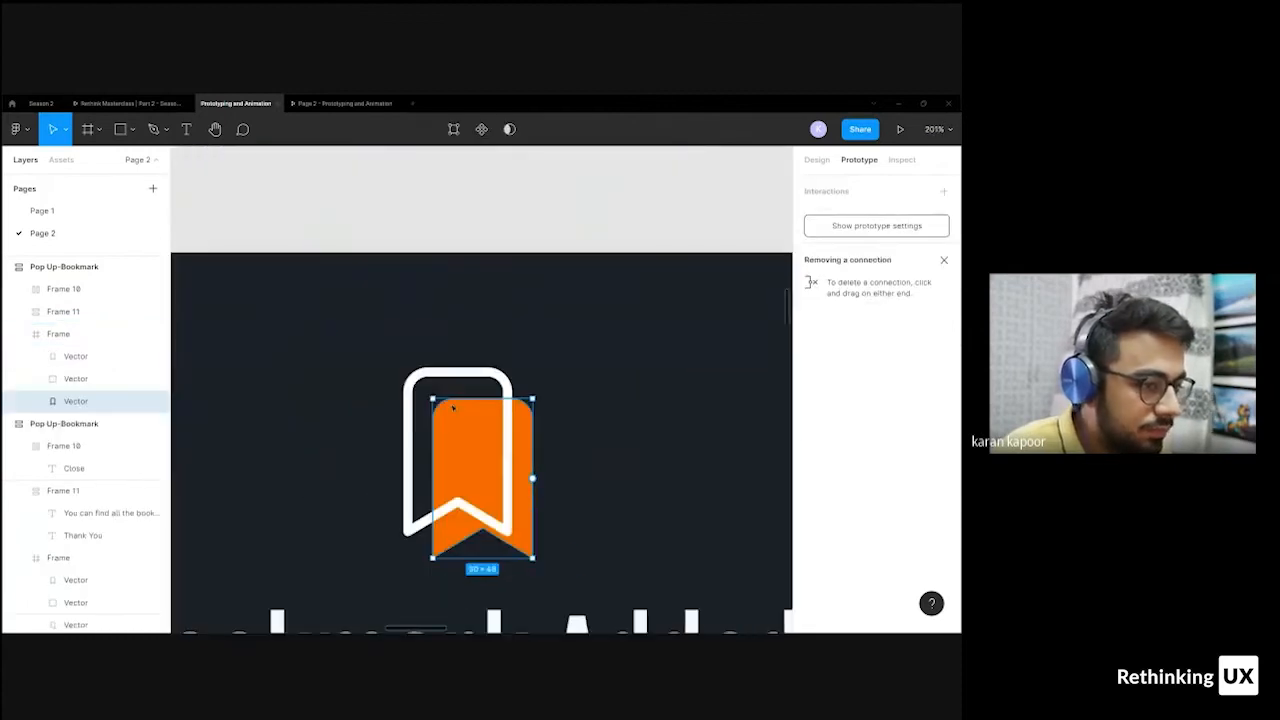
- Link the first Bookmark Added popup's Close button to the Bookmark Added popup below it with a Swap overlay action
{"action": "scroll", "coordinate": [530, 484], "scroll_direction": "down", "scroll_amount": 4}
{"action": "left_click", "coordinate": [550, 381]}
{"action": "scroll", "coordinate": [520, 370], "scroll_direction": "down", "scroll_amount": 4}
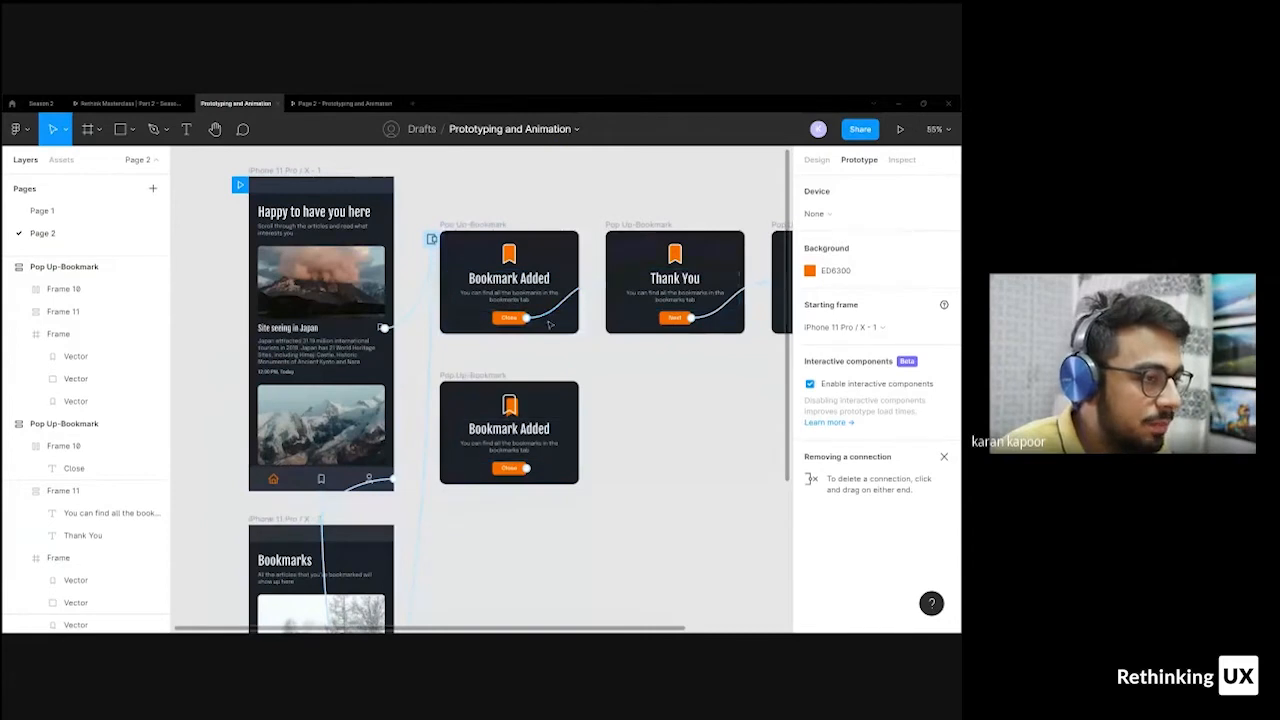
{"action": "scroll", "coordinate": [548, 325], "scroll_direction": "up", "scroll_amount": 3}
{"action": "left_click_drag", "start_coordinate": [551, 308], "coordinate": [519, 423]}
{"action": "left_click", "coordinate": [675, 270]}
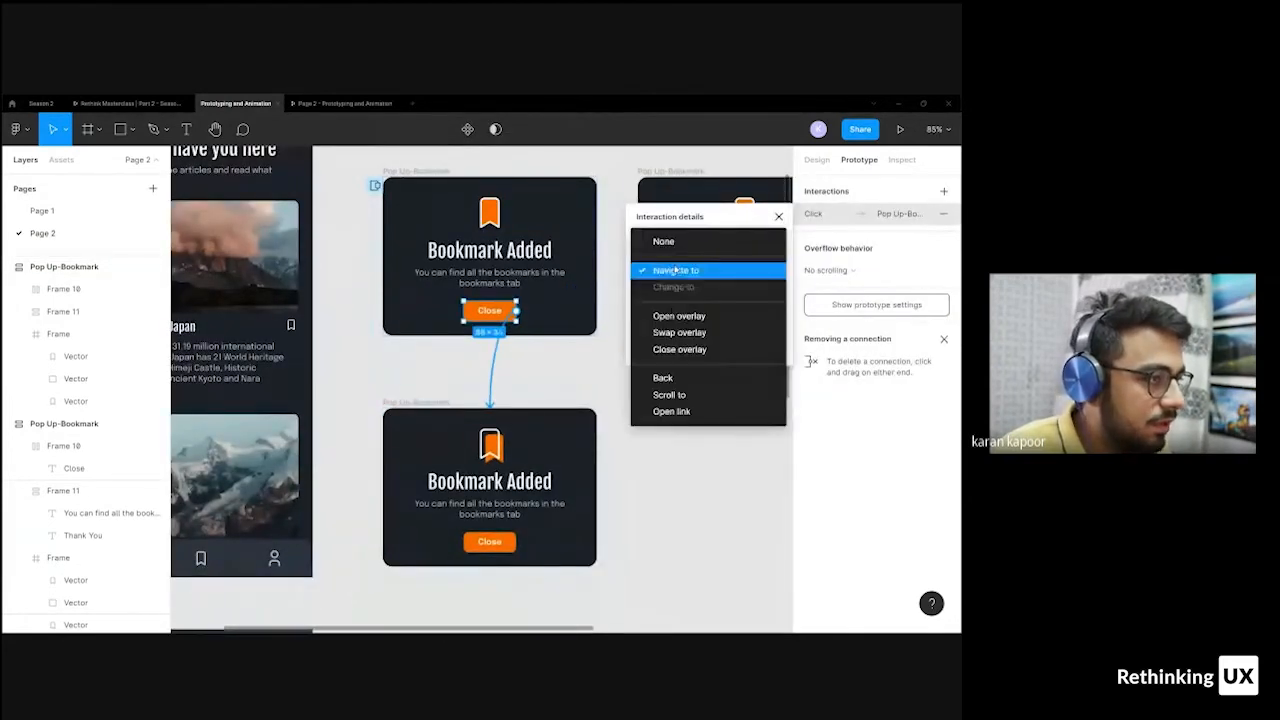
{"action": "left_click", "coordinate": [664, 333]}
- Set the connection's animation to Smart animate with a custom easing curve of 0, 0, 0.4, 1.3
{"action": "left_click", "coordinate": [692, 327]}
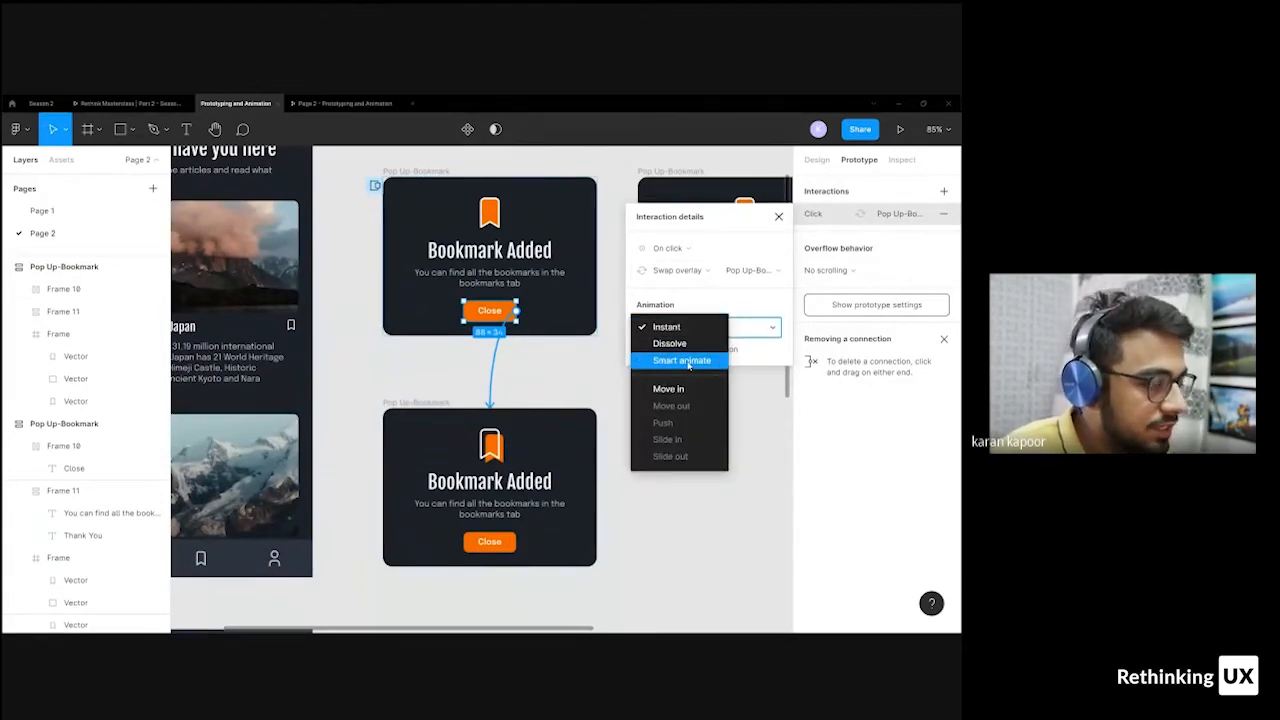
{"action": "left_click", "coordinate": [688, 362]}
{"action": "left_click", "coordinate": [690, 350]}
{"action": "left_click", "coordinate": [687, 460]}
{"action": "scroll", "coordinate": [687, 466], "scroll_direction": "down", "scroll_amount": 2}
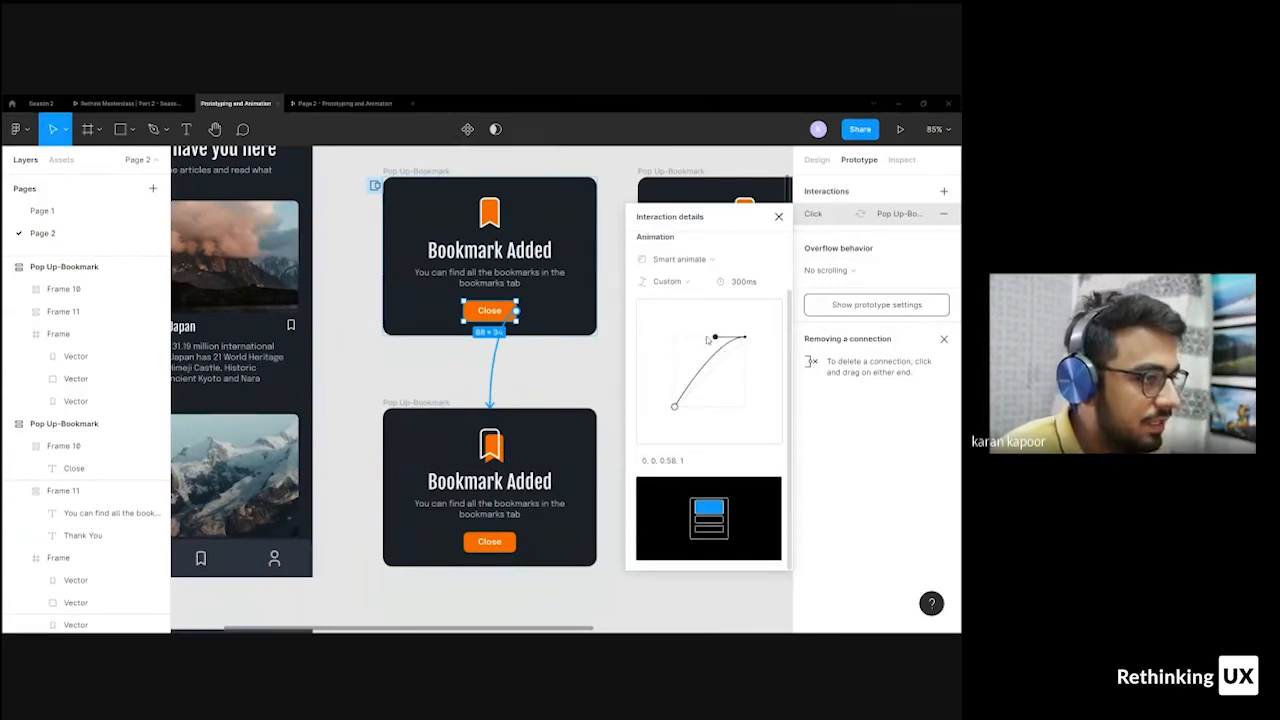
{"action": "left_click_drag", "start_coordinate": [714, 339], "coordinate": [702, 316]}
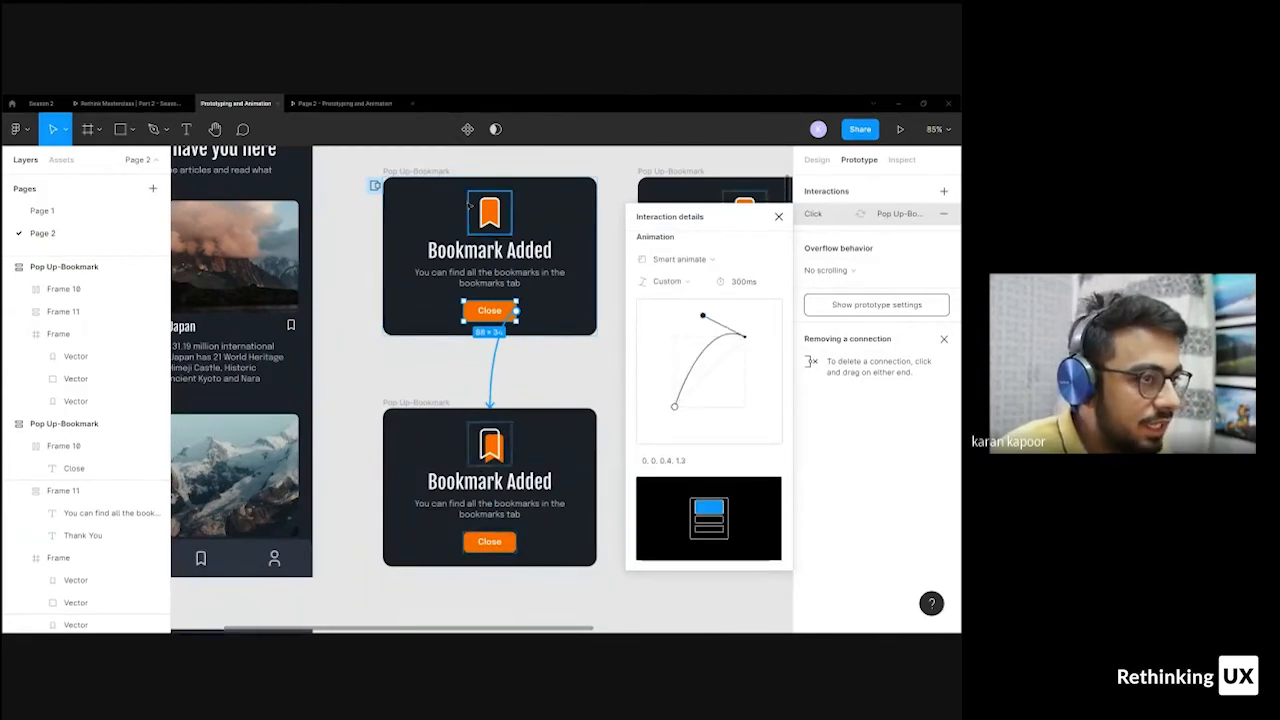
- Adjust the start handle of the Close button connection's easing curve to give 0.84, -0.42, 0.4, 1.3
{"action": "left_click", "coordinate": [482, 282]}
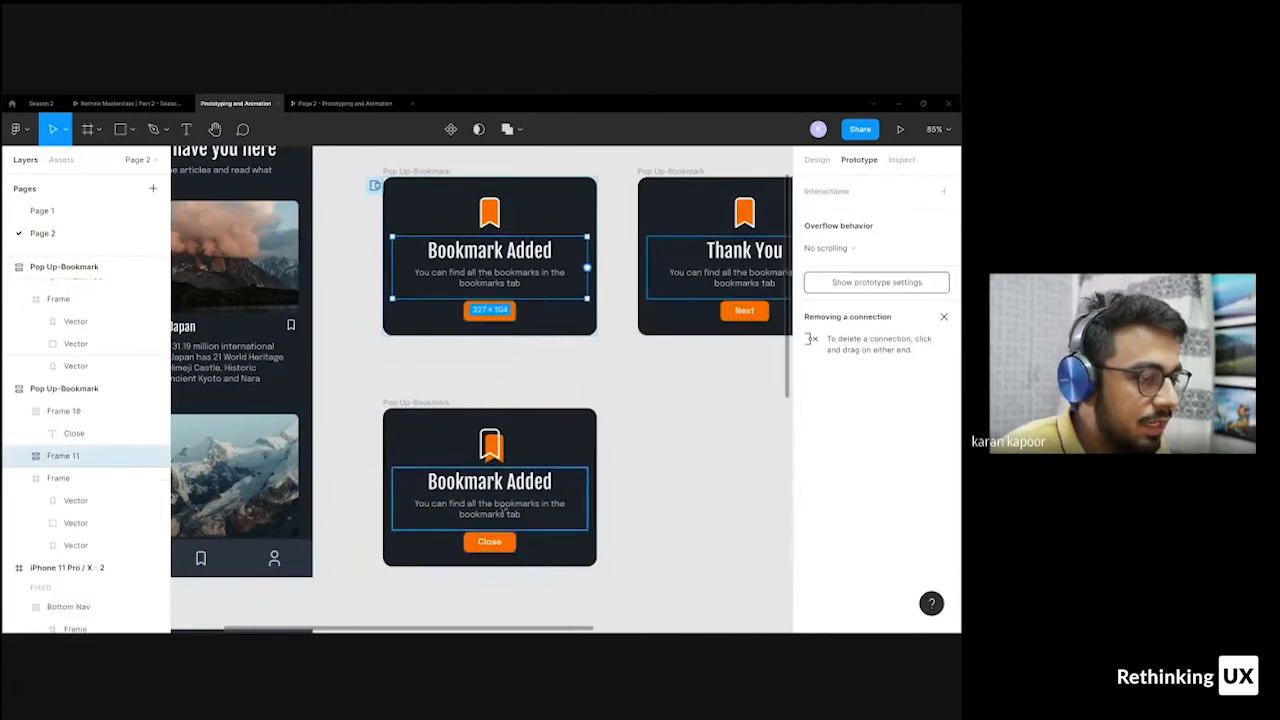
{"action": "left_click", "coordinate": [502, 543]}
{"action": "left_click", "coordinate": [497, 311]}
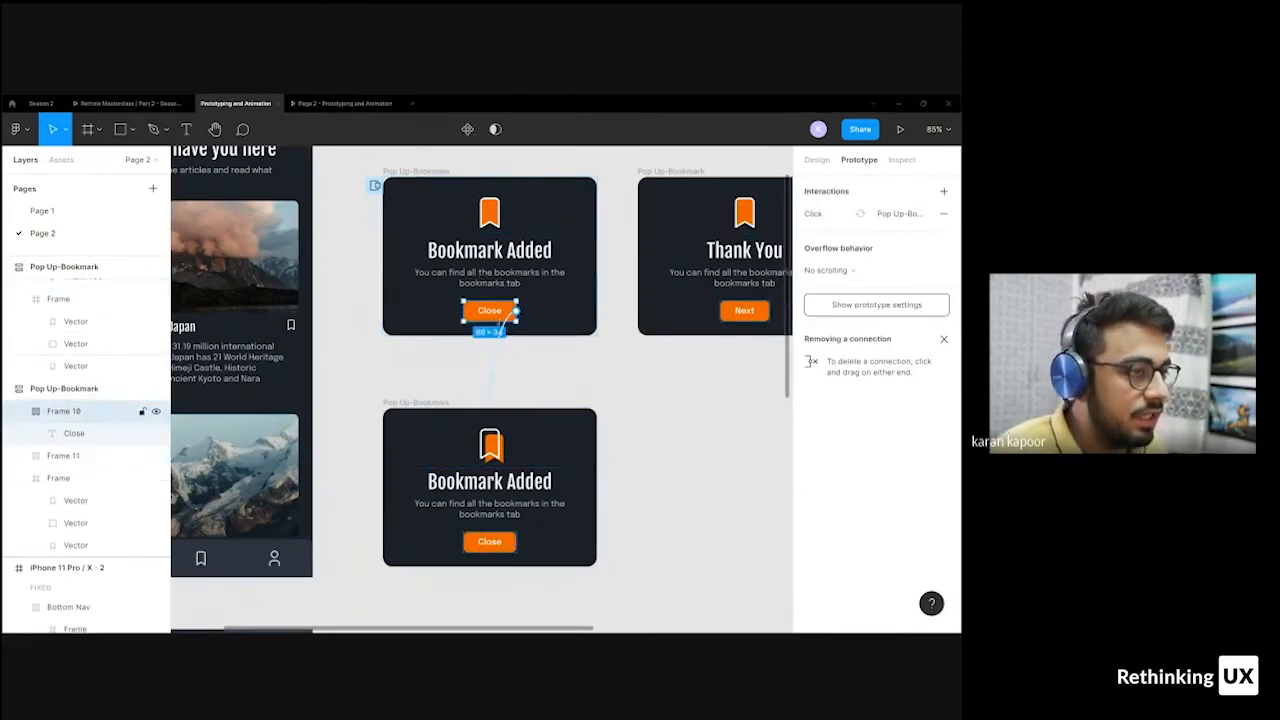
{"action": "left_click", "coordinate": [502, 347]}
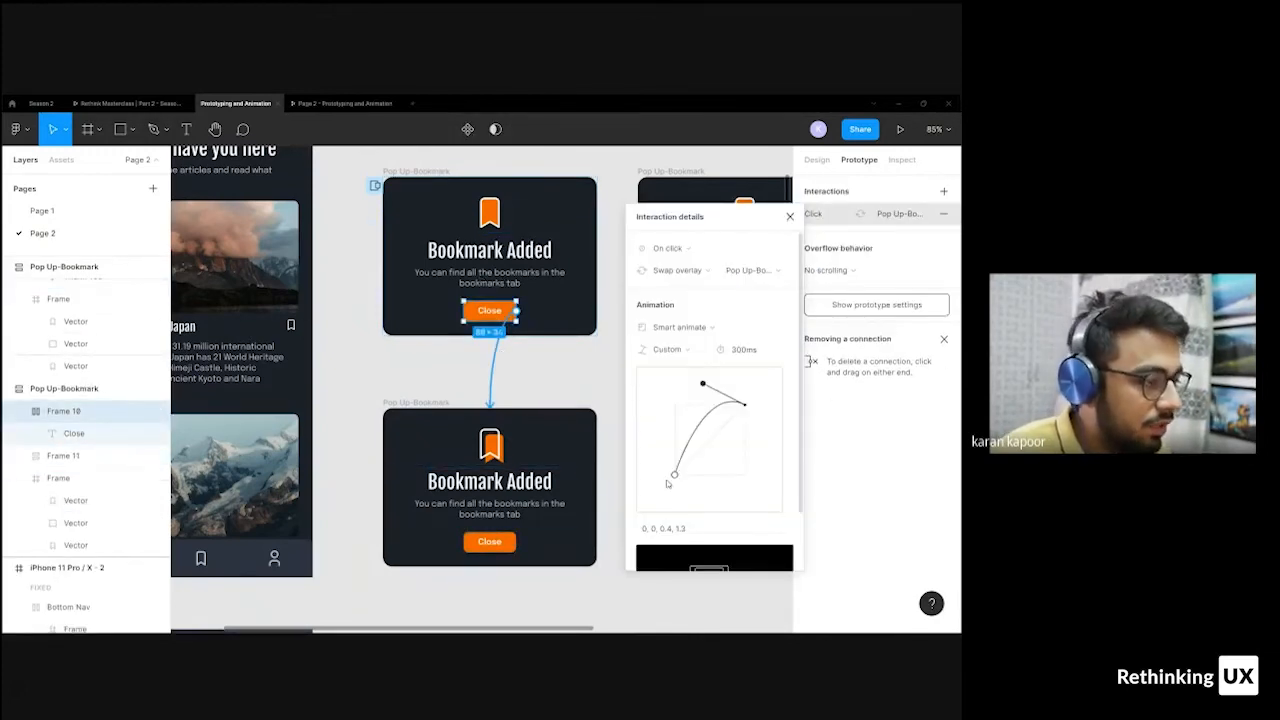
{"action": "left_click_drag", "start_coordinate": [674, 474], "coordinate": [735, 508]}
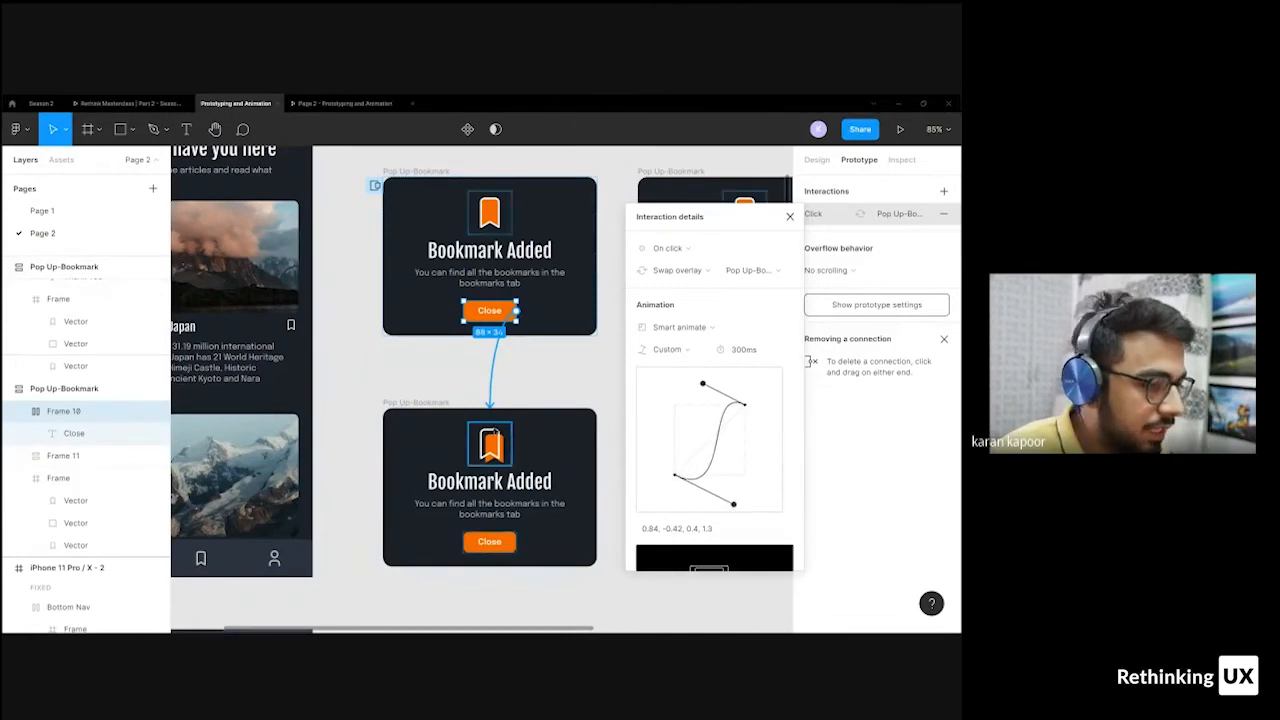
- Remove the connection running from the first popup's Close button to the second Bookmark Added popup
{"action": "left_click", "coordinate": [490, 436]}
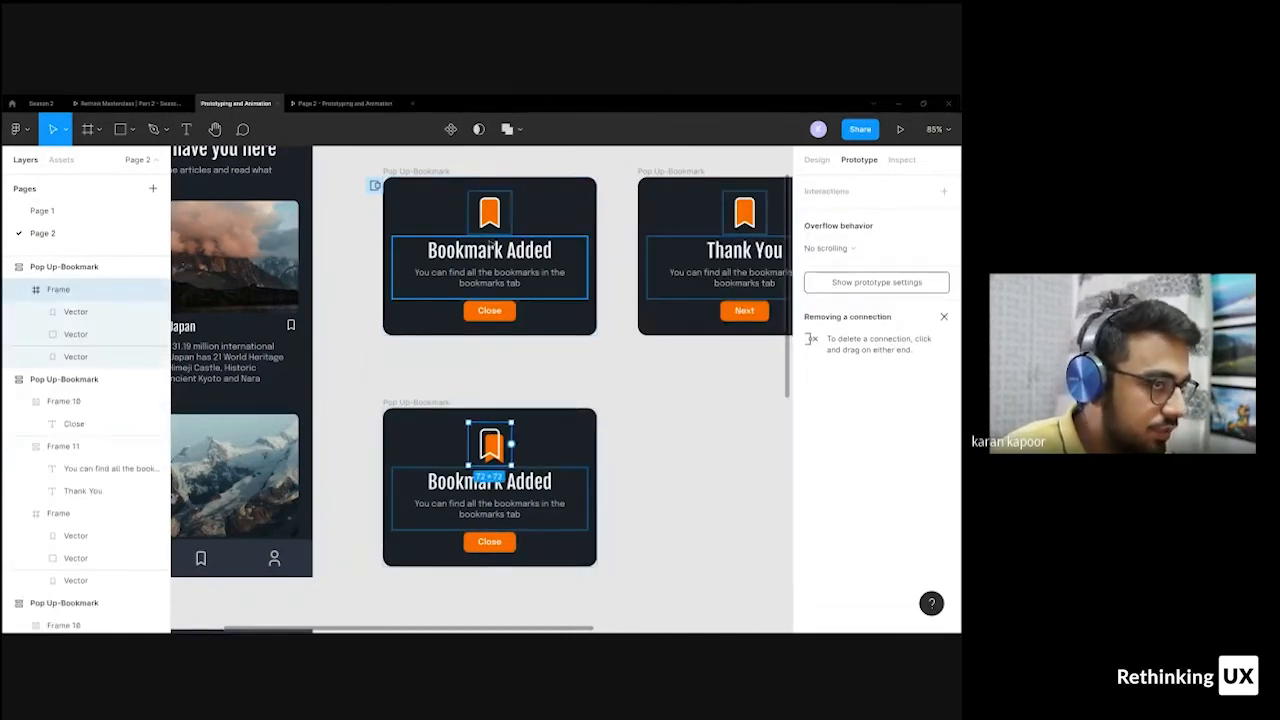
{"action": "left_click", "coordinate": [489, 212]}
{"action": "left_click", "coordinate": [430, 404]}
{"action": "left_click_drag", "start_coordinate": [430, 404], "coordinate": [432, 404]}
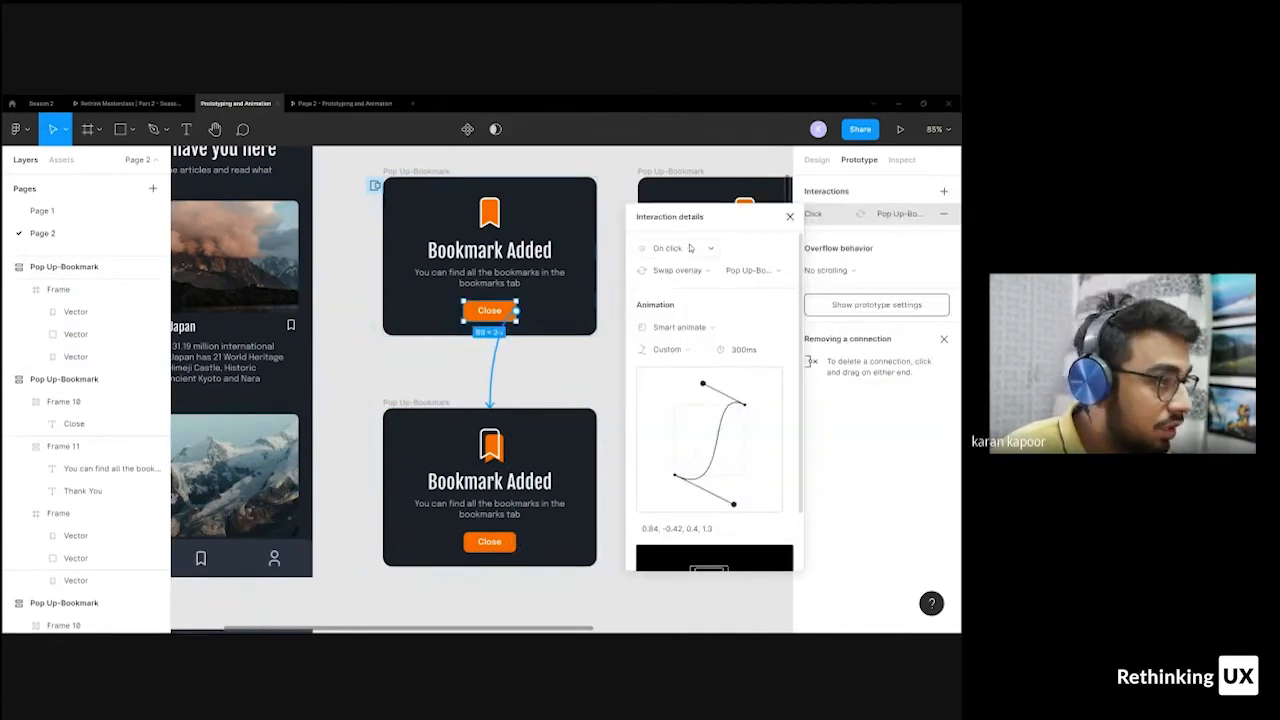
{"action": "left_click", "coordinate": [689, 248]}
{"action": "left_click", "coordinate": [735, 235]}
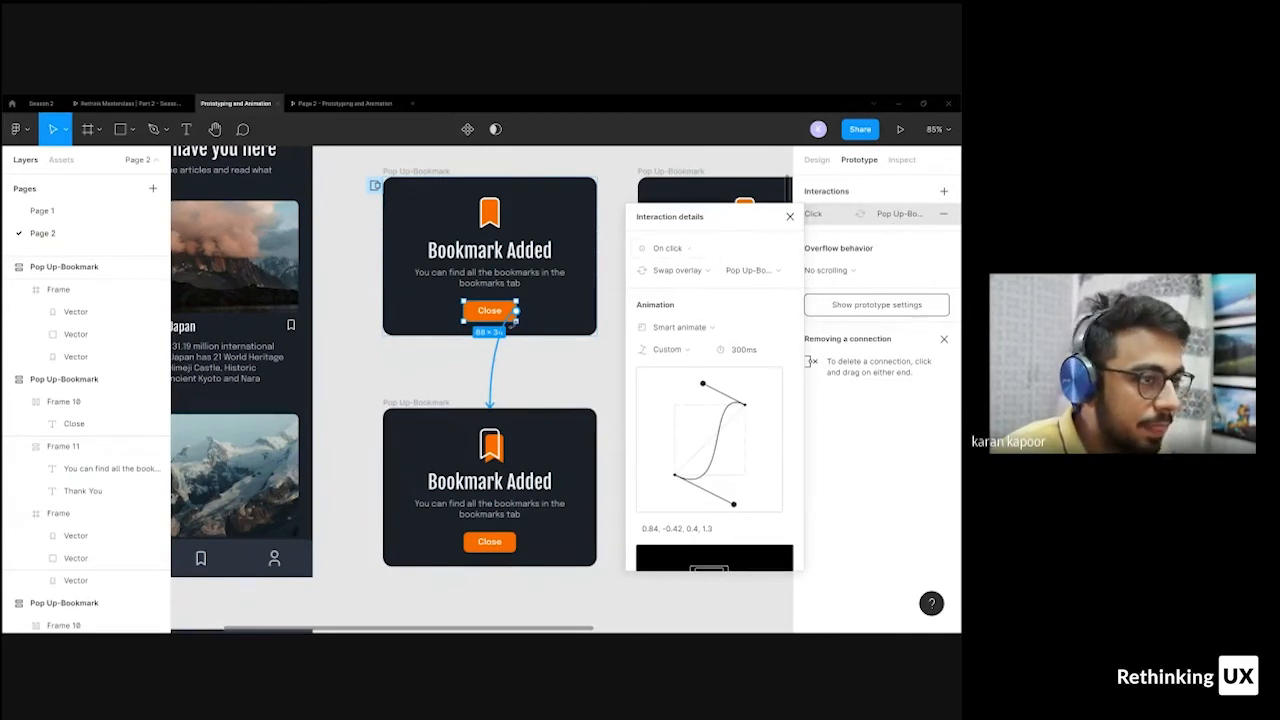
{"action": "key", "text": "Delete"}
- Connect the whole first Bookmark Added popup frame to the Bookmark Added popup below it
{"action": "left_click", "coordinate": [489, 218]}
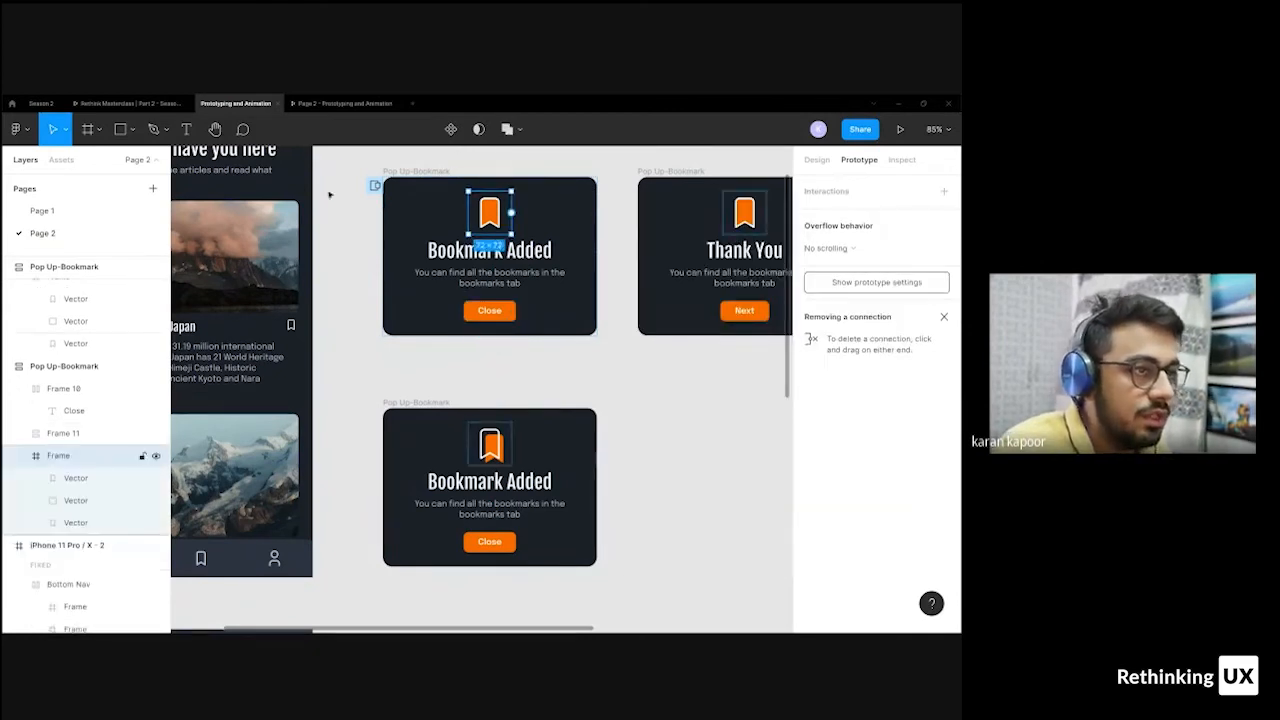
{"action": "left_click", "coordinate": [391, 172]}
{"action": "left_click_drag", "start_coordinate": [597, 257], "coordinate": [529, 403]}
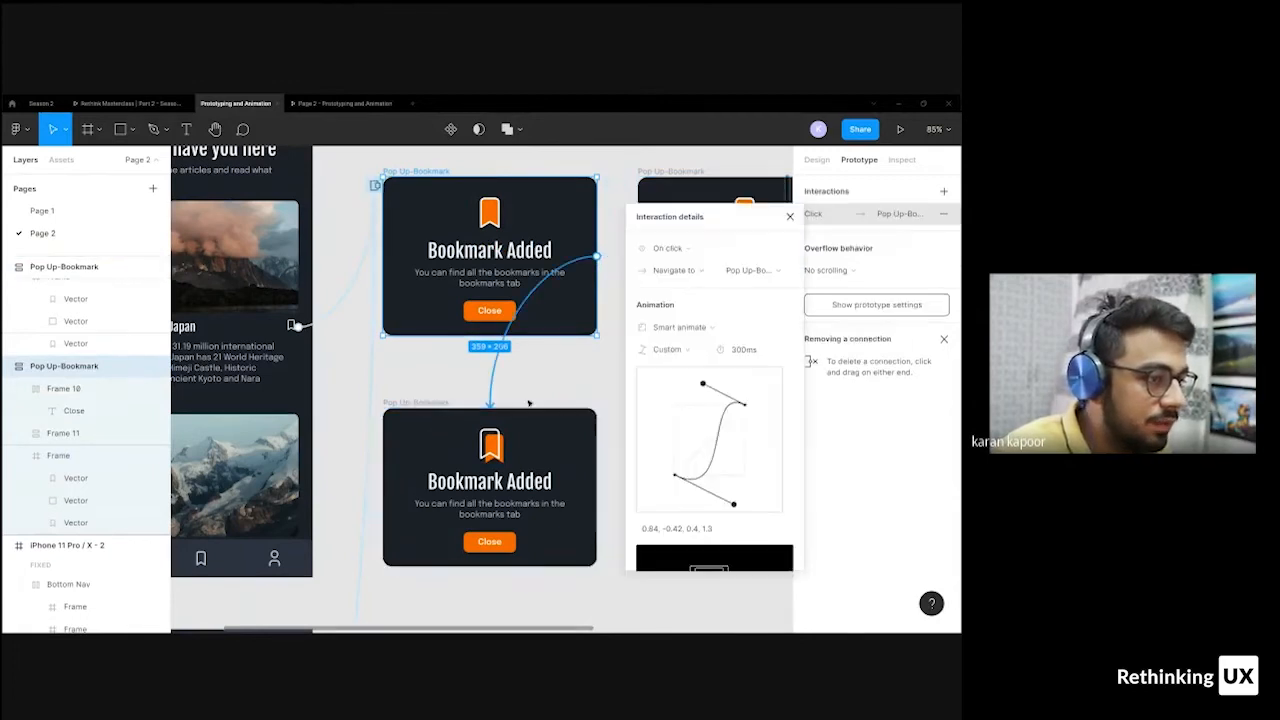
- Set the frame connection's trigger to After delay with 100 ms and its animation duration to 400 ms
{"action": "left_click", "coordinate": [667, 248]}
{"action": "left_click", "coordinate": [665, 421]}
{"action": "left_click", "coordinate": [748, 250]}
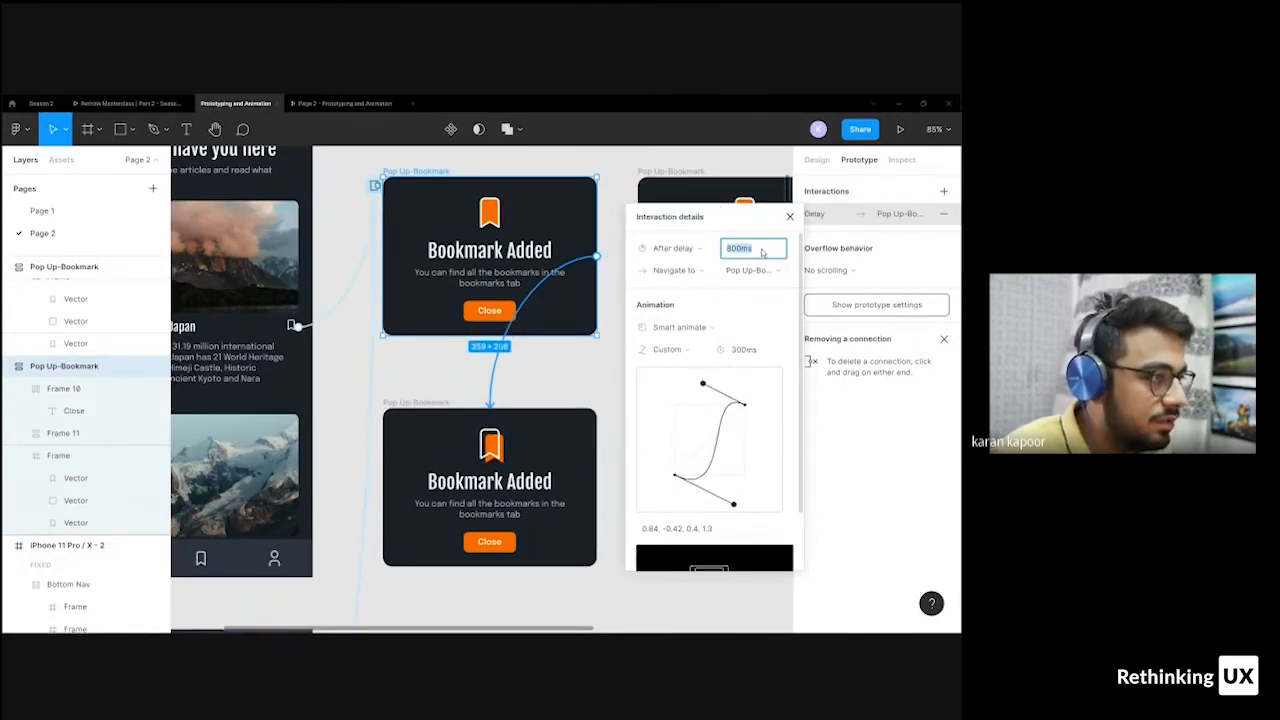
{"action": "type", "text": "5"}
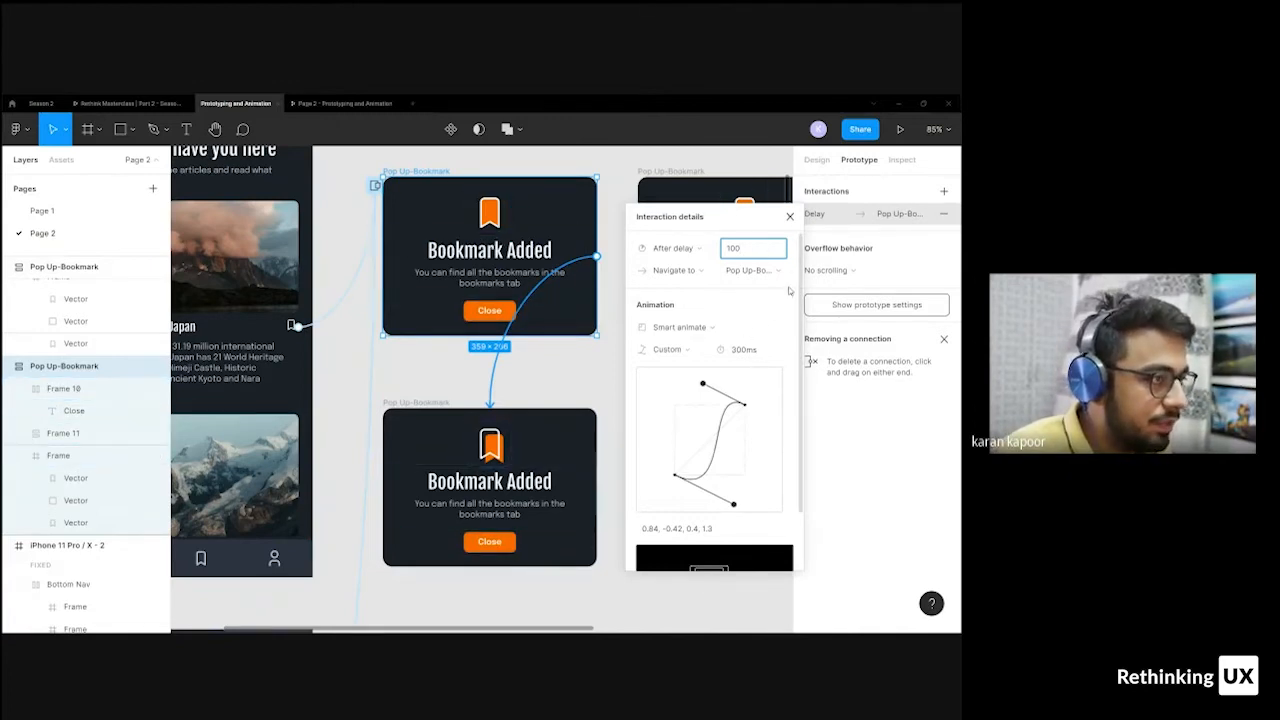
{"action": "left_click", "coordinate": [736, 349]}
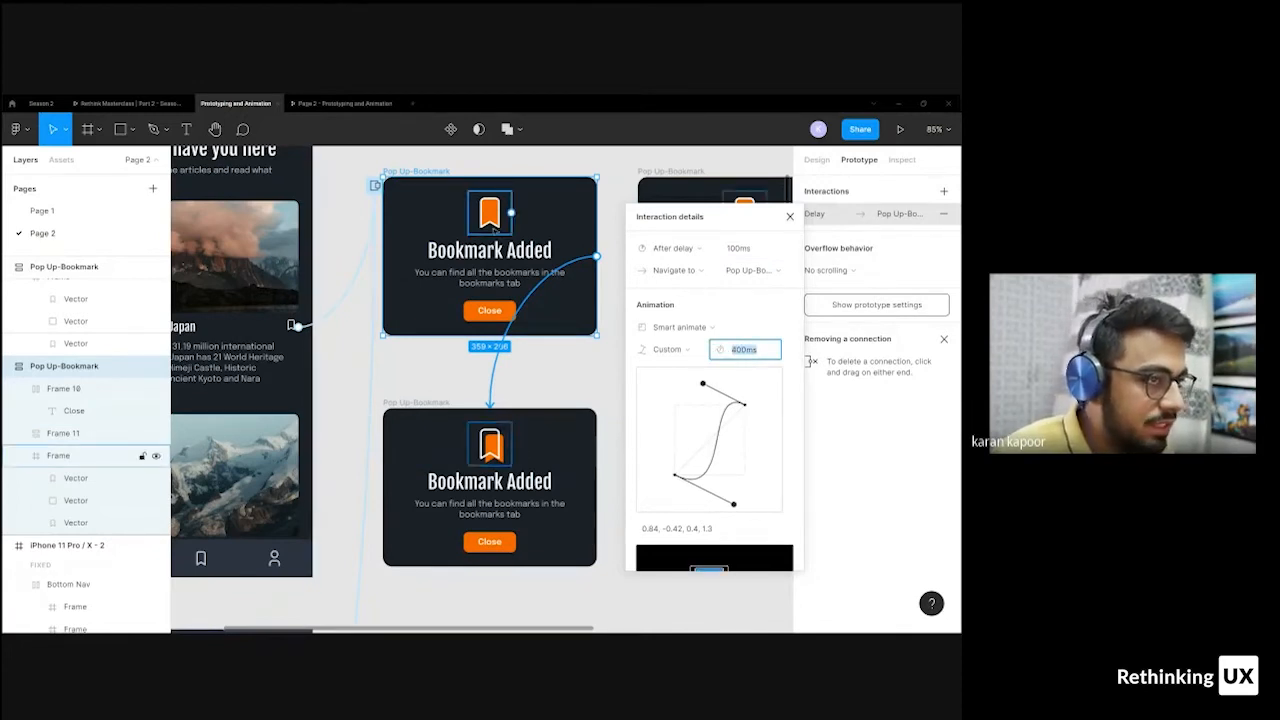
{"action": "left_click", "coordinate": [790, 217]}
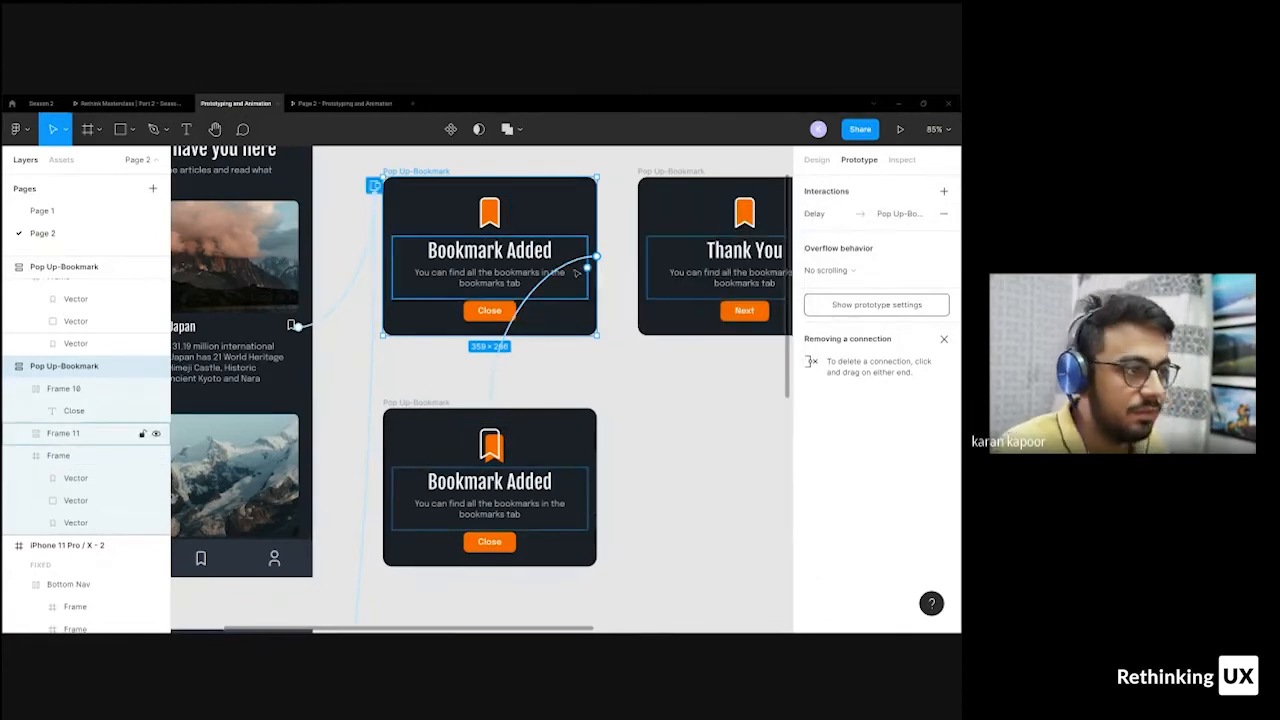
- Test the Site seeing in Japan bookmark icon in the prototype preview and return to the design file
{"action": "left_click", "coordinate": [335, 112]}
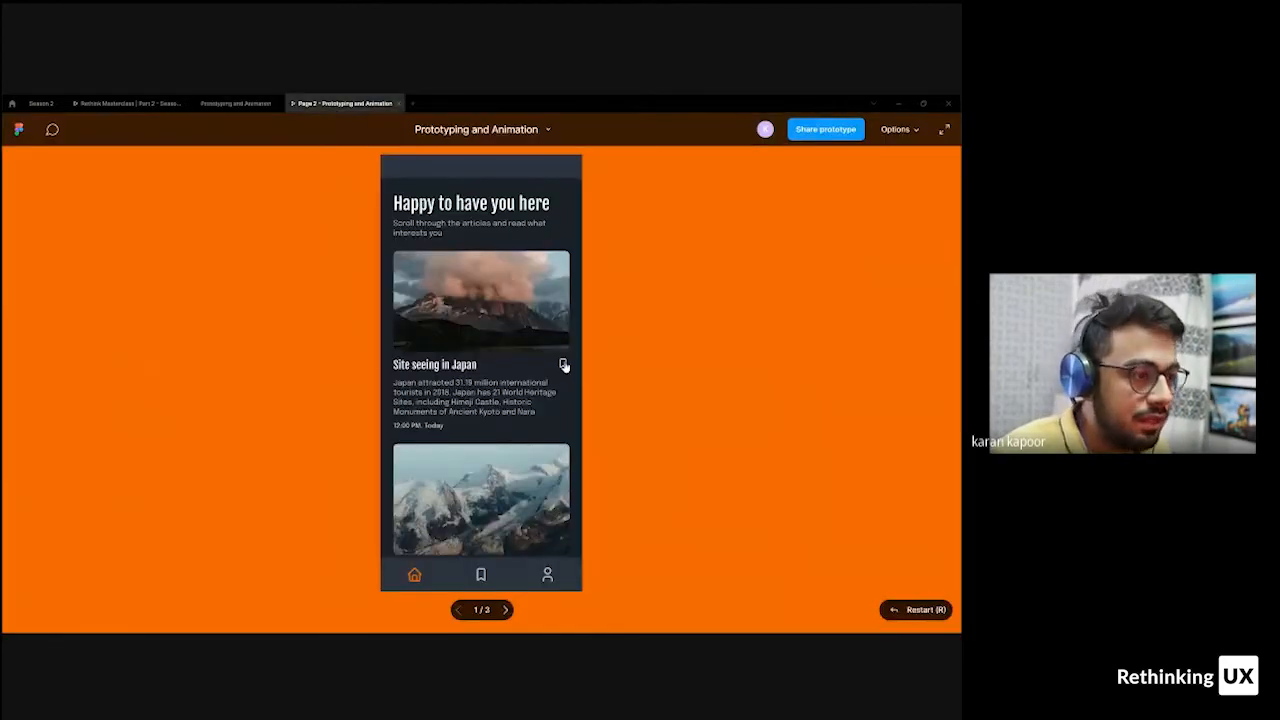
{"action": "left_click", "coordinate": [564, 366]}
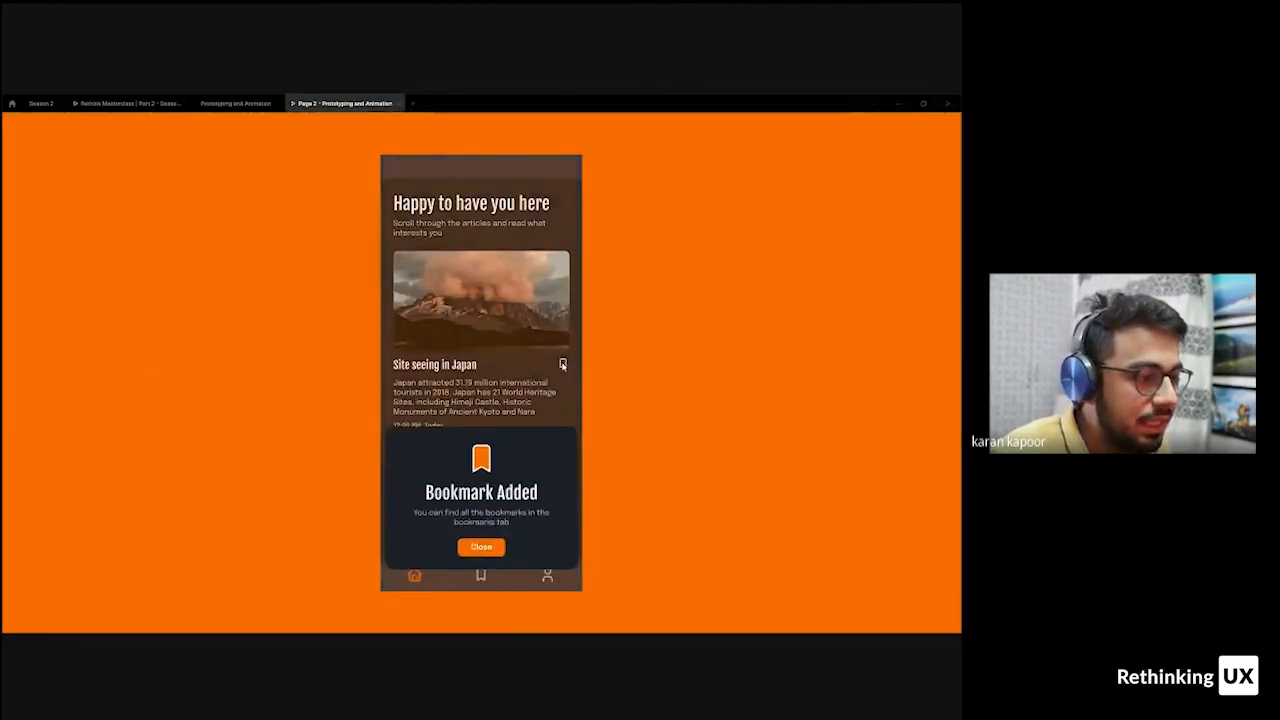
{"action": "left_click", "coordinate": [235, 104]}
- Change the action of the delayed connection between the two Bookmark Added popups to Swap overlay
{"action": "left_click", "coordinate": [556, 274]}
{"action": "key", "text": "Escape"}
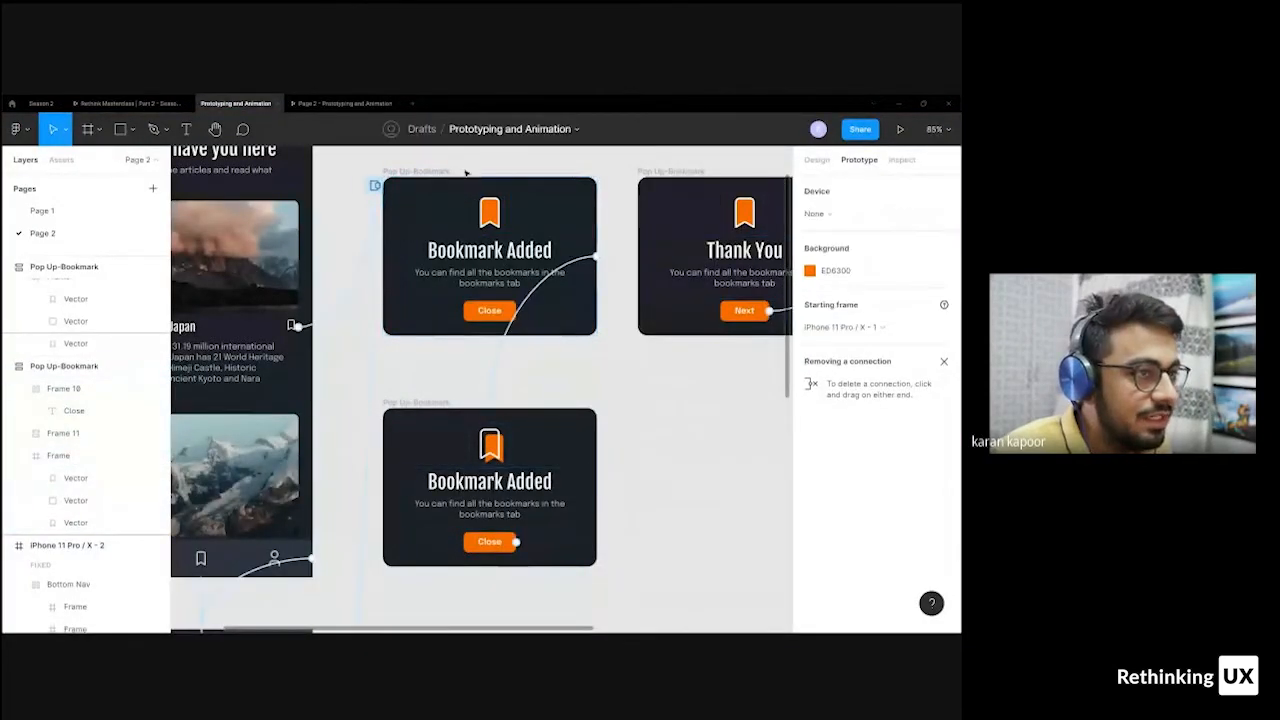
{"action": "left_click", "coordinate": [566, 268]}
{"action": "left_click", "coordinate": [572, 265]}
{"action": "left_click", "coordinate": [686, 271]}
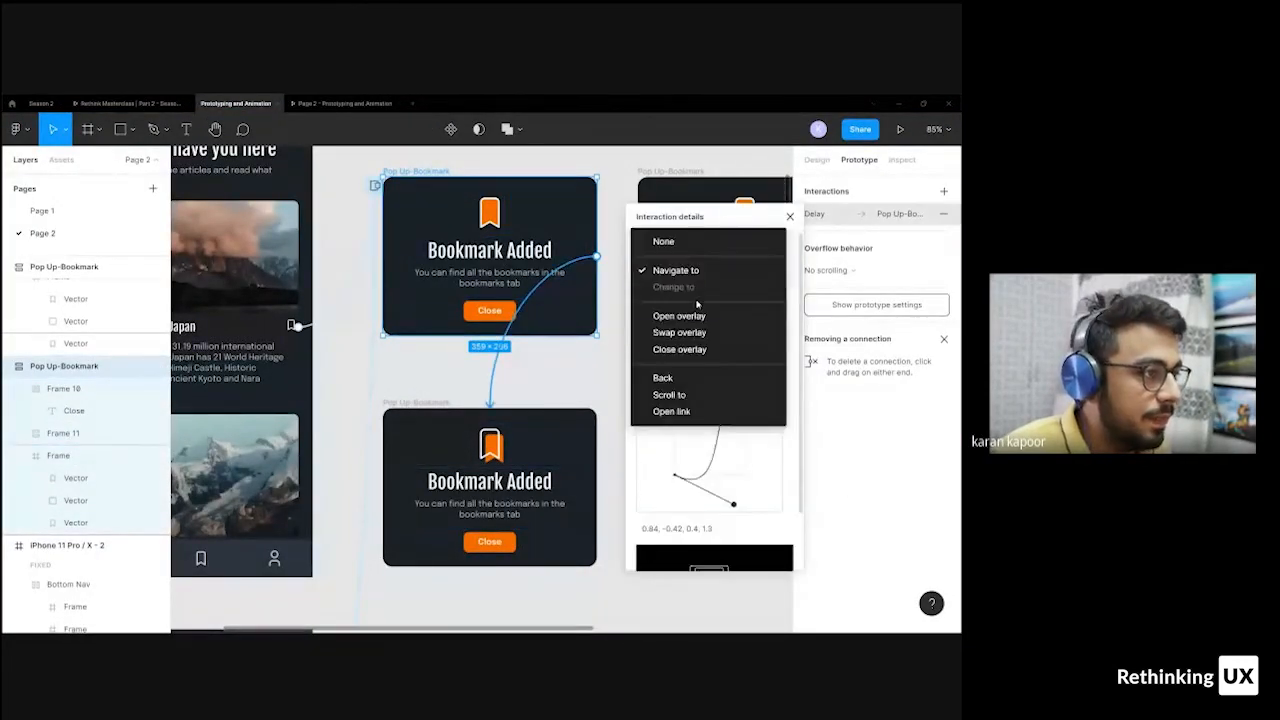
{"action": "left_click", "coordinate": [702, 333]}
- Restart the prototype preview to retest the Japan article's bookmark popup and return to the design file
{"action": "left_click", "coordinate": [308, 104]}
{"action": "key", "text": "r"}
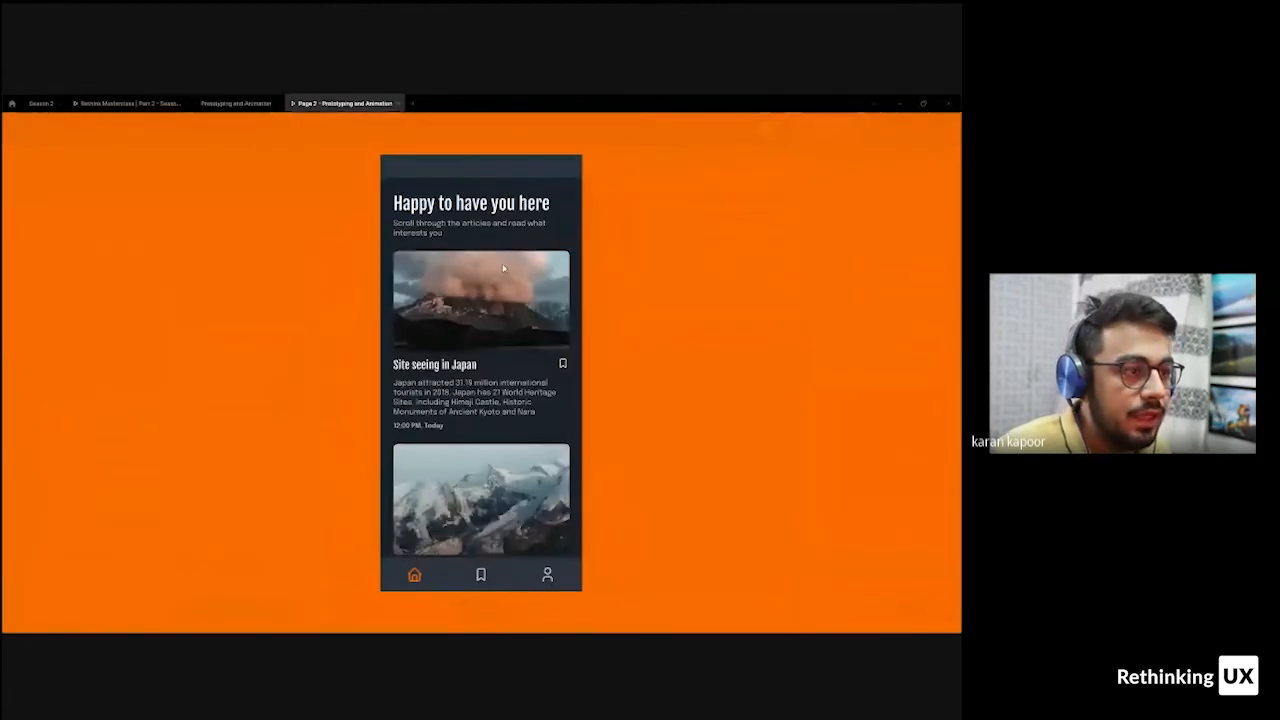
{"action": "left_click", "coordinate": [563, 366]}
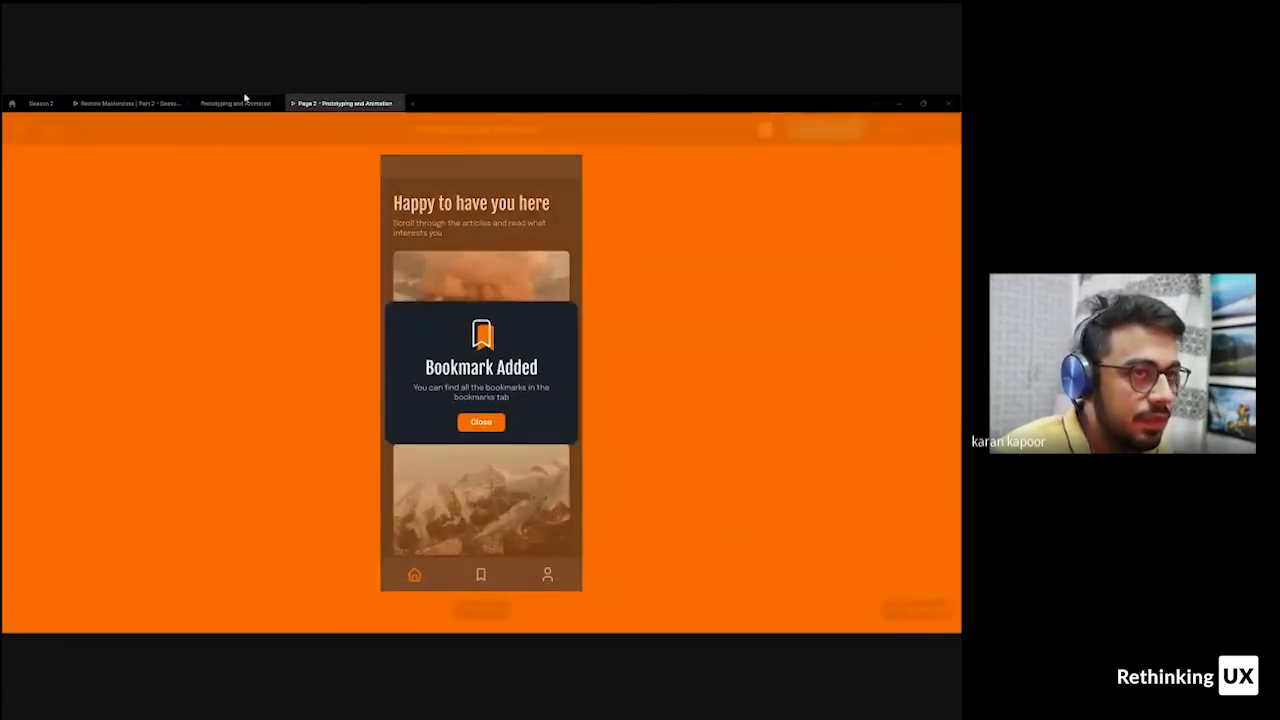
{"action": "left_click", "coordinate": [236, 103]}
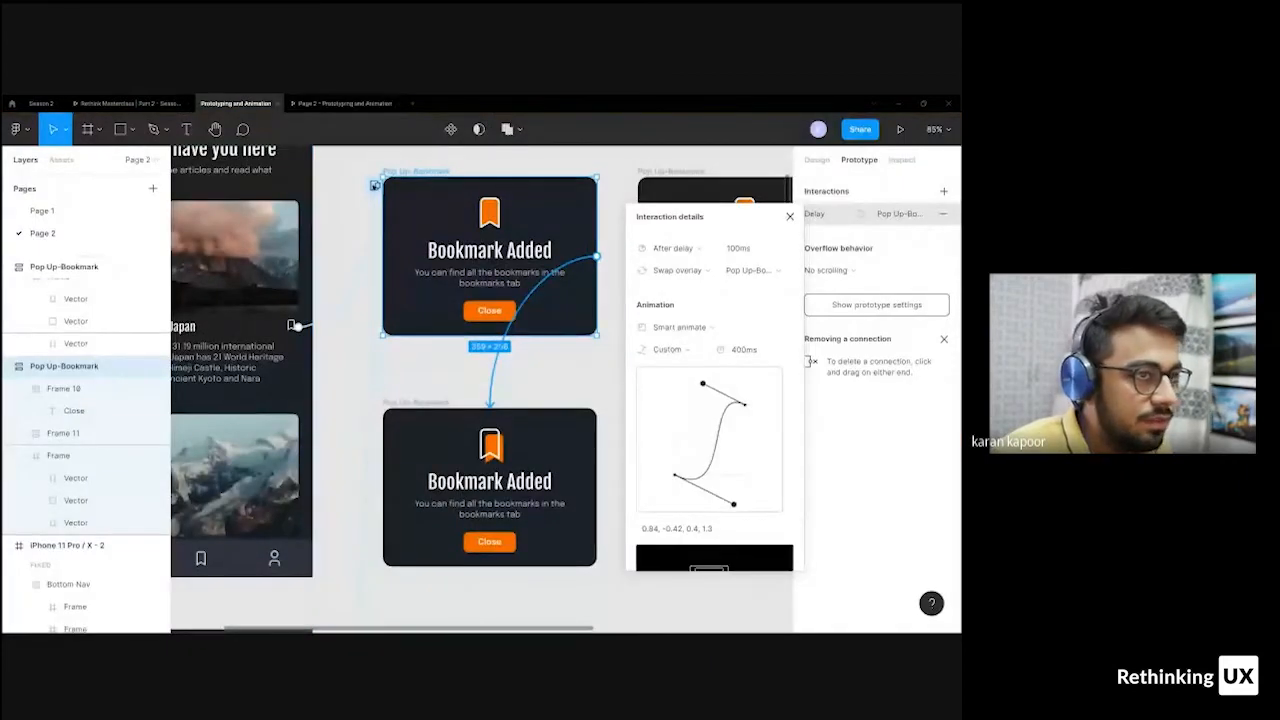
- Set the bookmark icons' Open overlay animation to Move in with a duration of 400 ms
{"action": "left_click", "coordinate": [375, 186]}
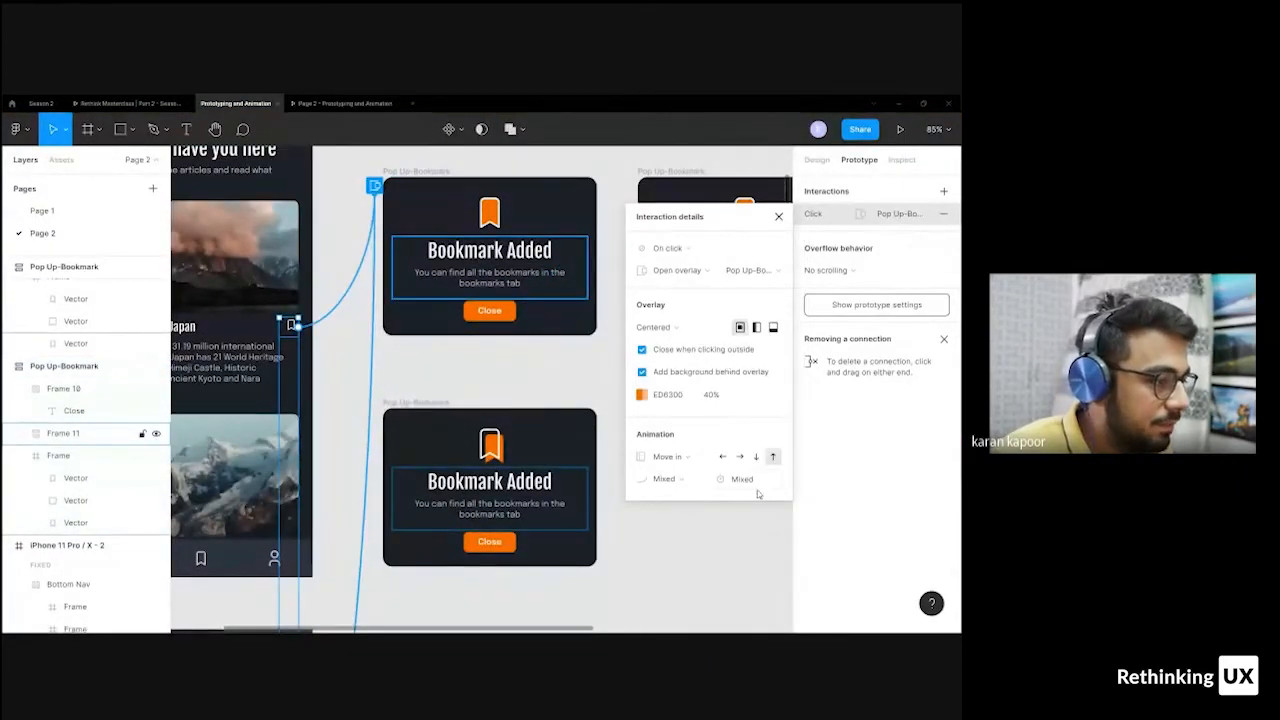
{"action": "left_click", "coordinate": [691, 463]}
{"action": "left_click", "coordinate": [758, 412]}
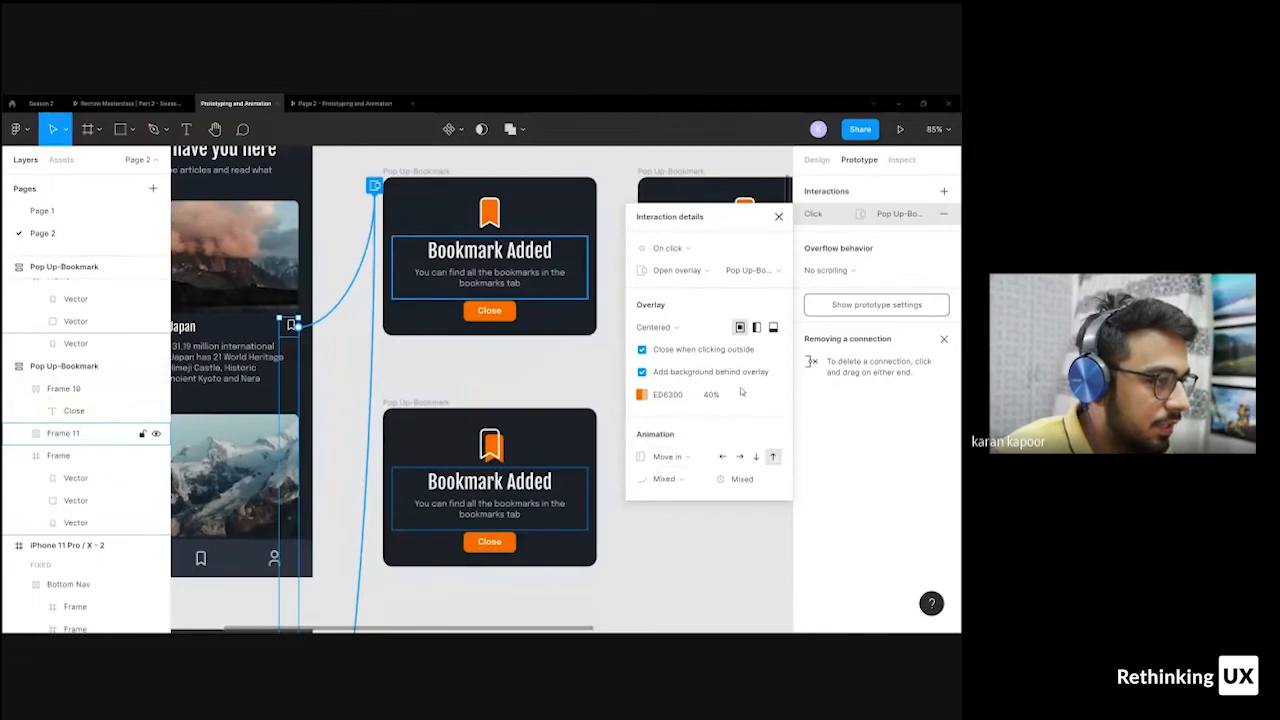
{"action": "left_click", "coordinate": [678, 457]}
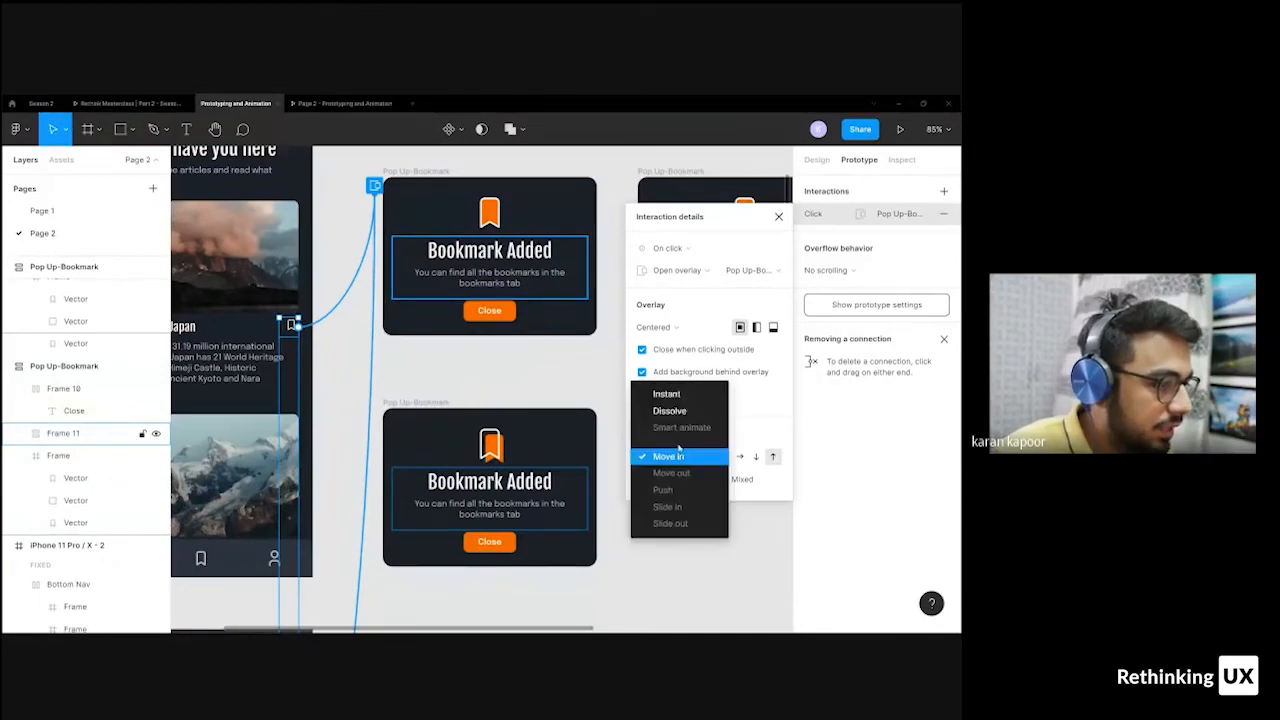
{"action": "left_click", "coordinate": [681, 405]}
{"action": "left_click", "coordinate": [683, 458]}
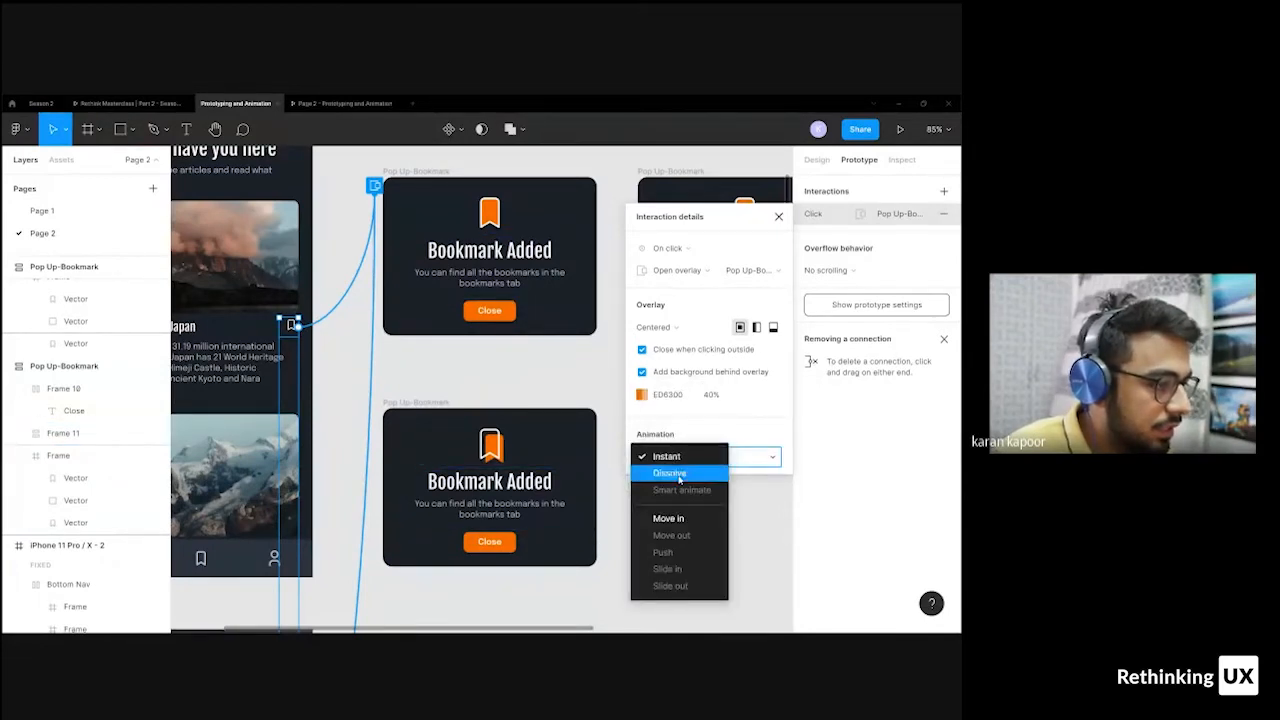
{"action": "left_click", "coordinate": [678, 520]}
{"action": "left_click", "coordinate": [751, 484]}
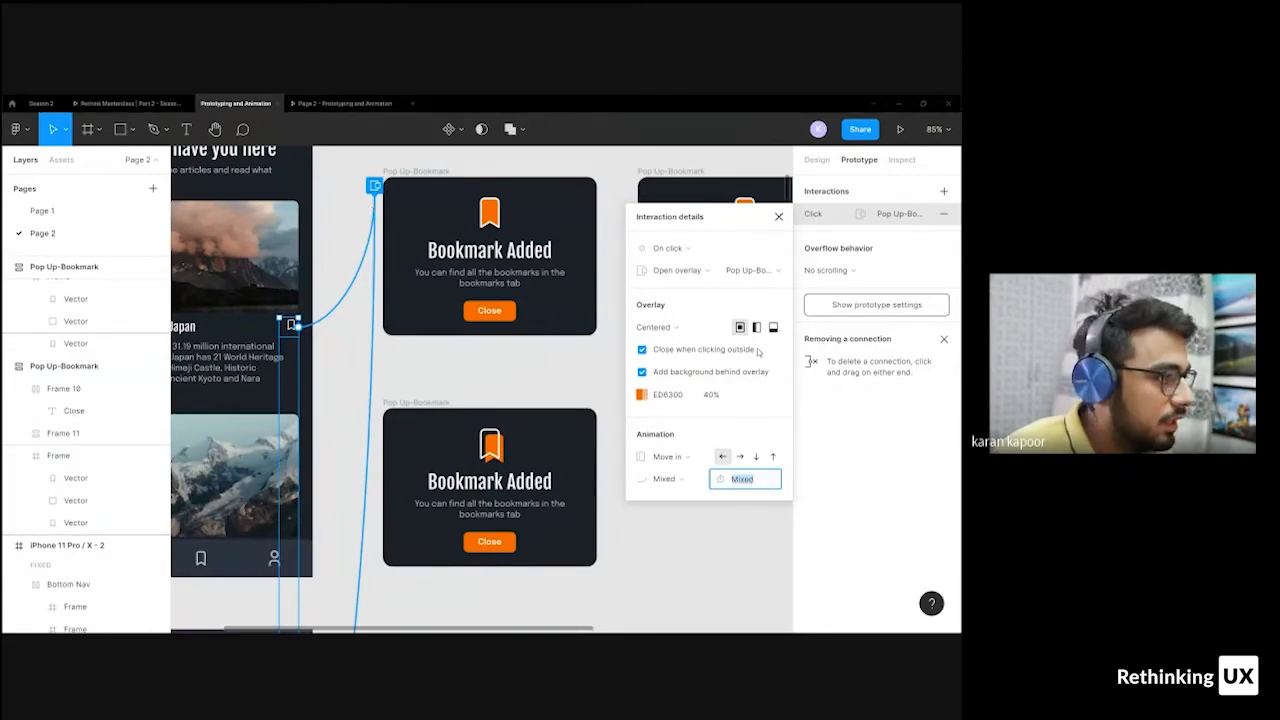
{"action": "key", "text": "Return"}
- Close the popup in the prototype preview and trigger the Japan article's bookmark icon again to check the animation
{"action": "left_click", "coordinate": [322, 104]}
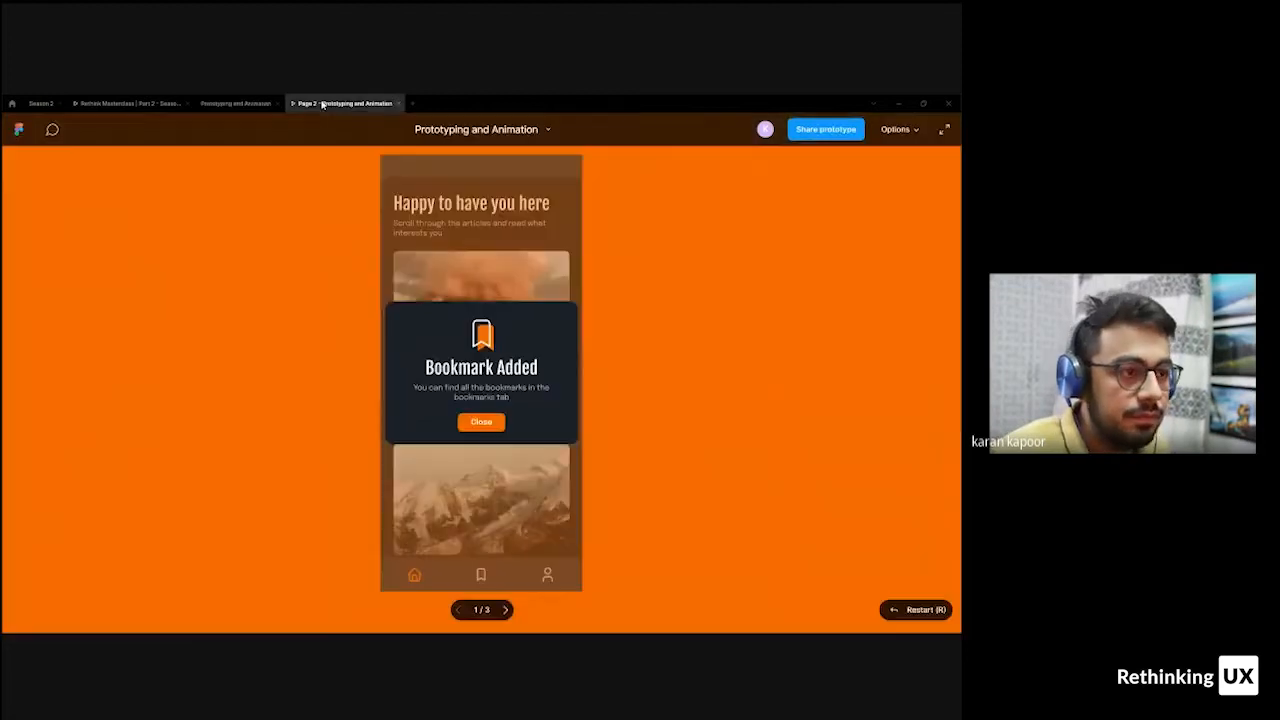
{"action": "left_click", "coordinate": [479, 419]}
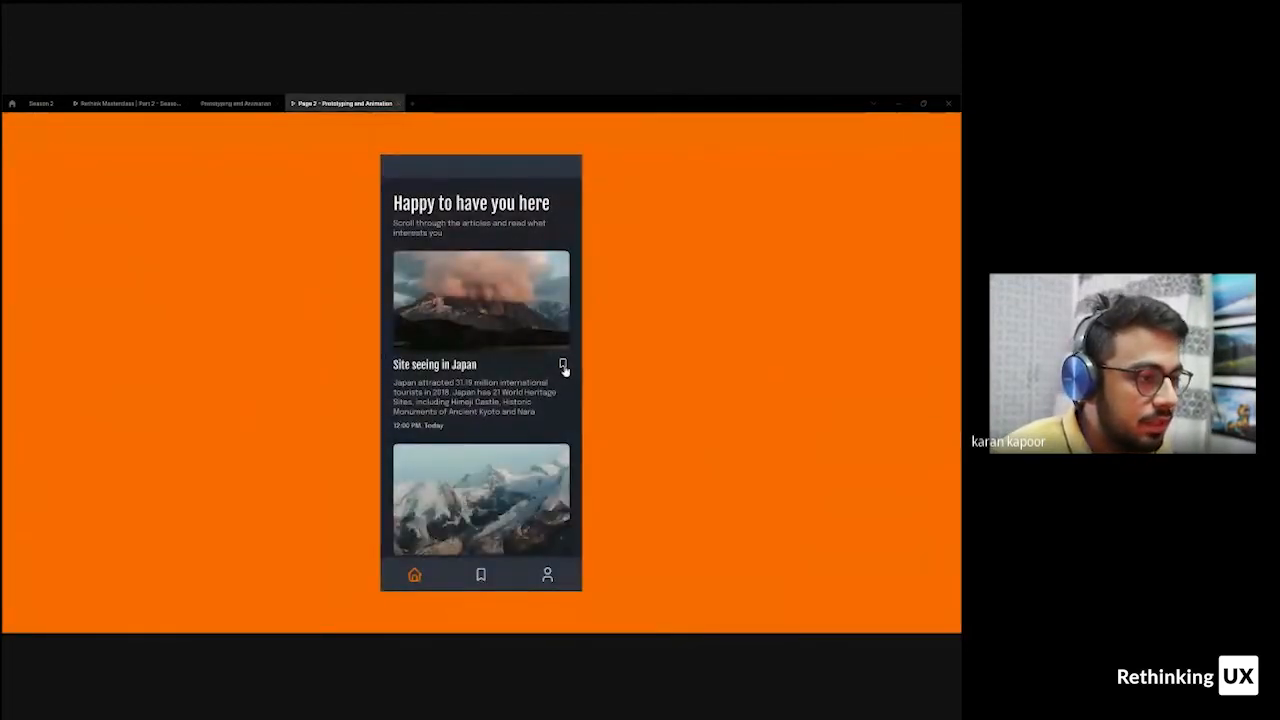
{"action": "left_click", "coordinate": [563, 366]}
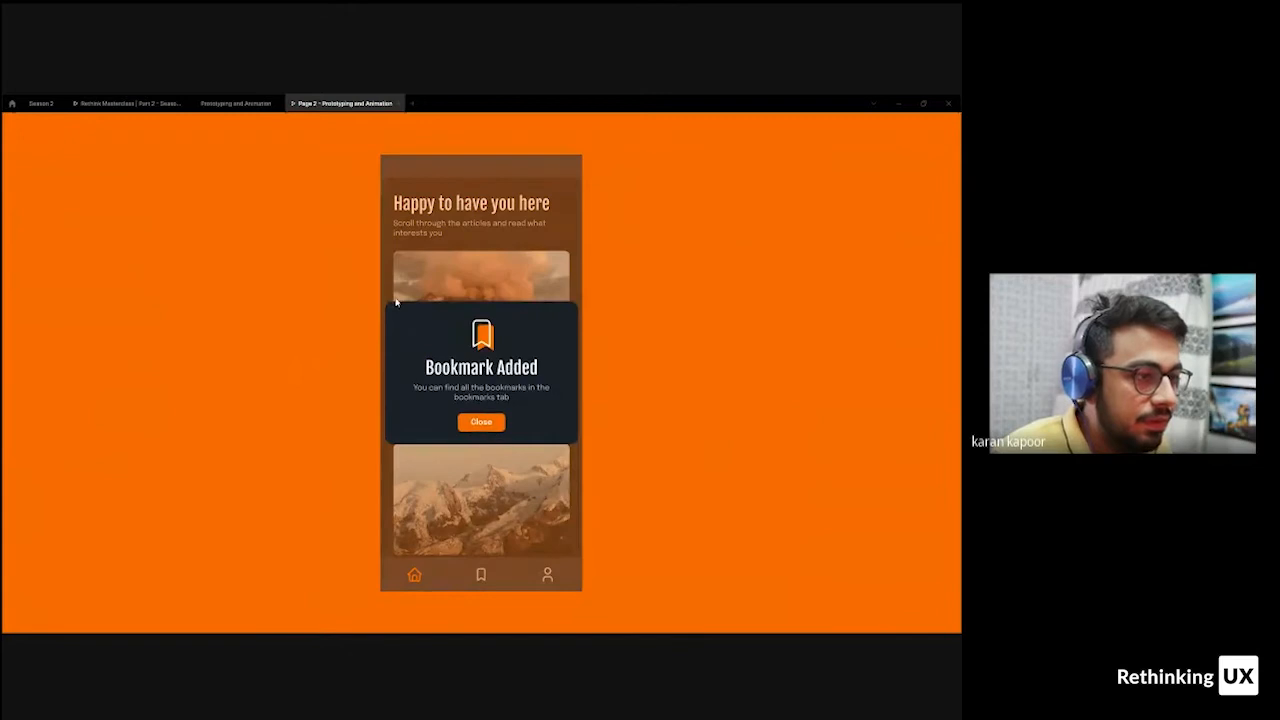
- Set the bookmark icons' Move in overlay animation to the upward direction with Ease out easing in the design file
{"action": "left_click", "coordinate": [238, 103]}
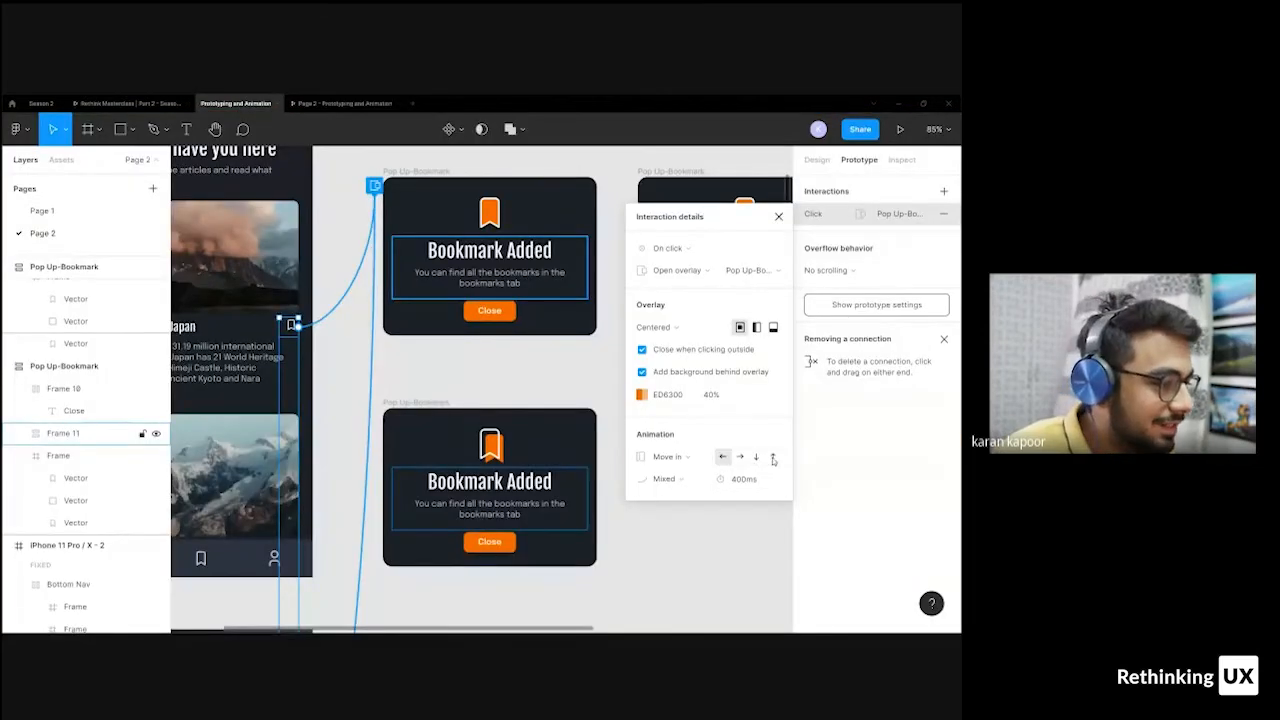
{"action": "left_click", "coordinate": [746, 479]}
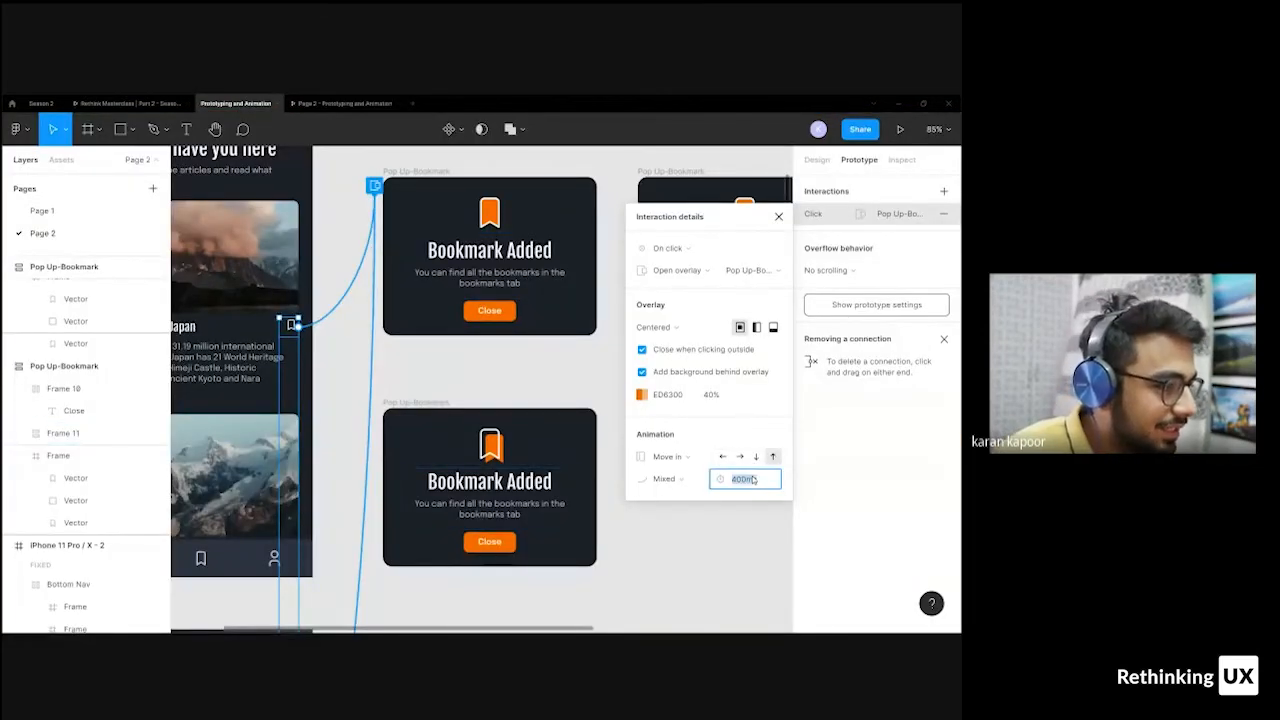
{"action": "left_click", "coordinate": [687, 484]}
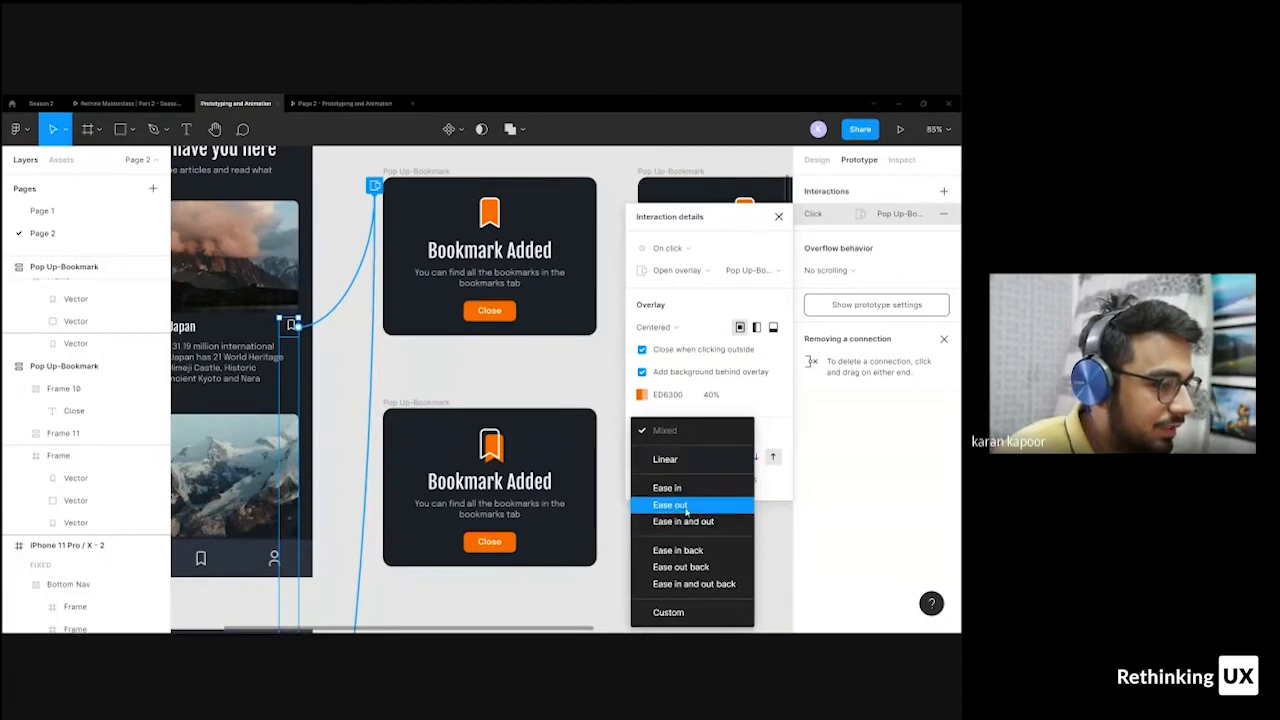
{"action": "left_click", "coordinate": [686, 510]}
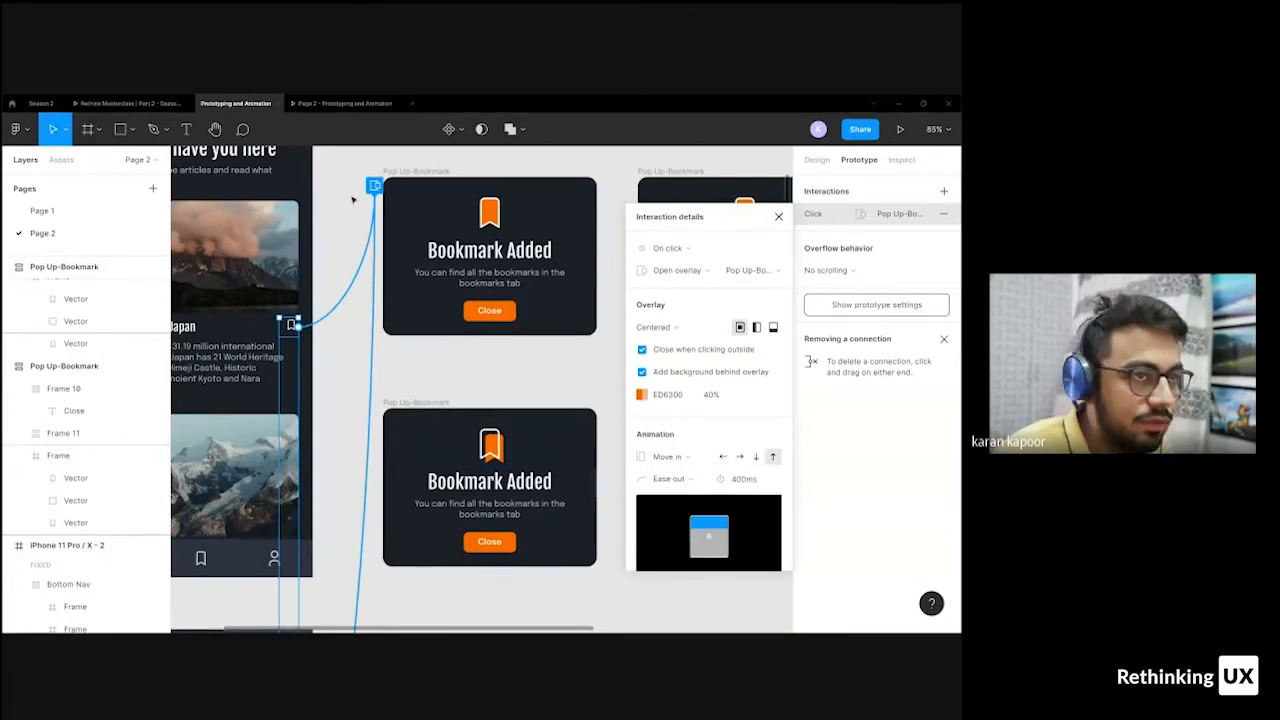
- Trigger and close the Japan article's bookmark popup twice in the prototype preview to check the overlay's entry animation
{"action": "left_click", "coordinate": [345, 103]}
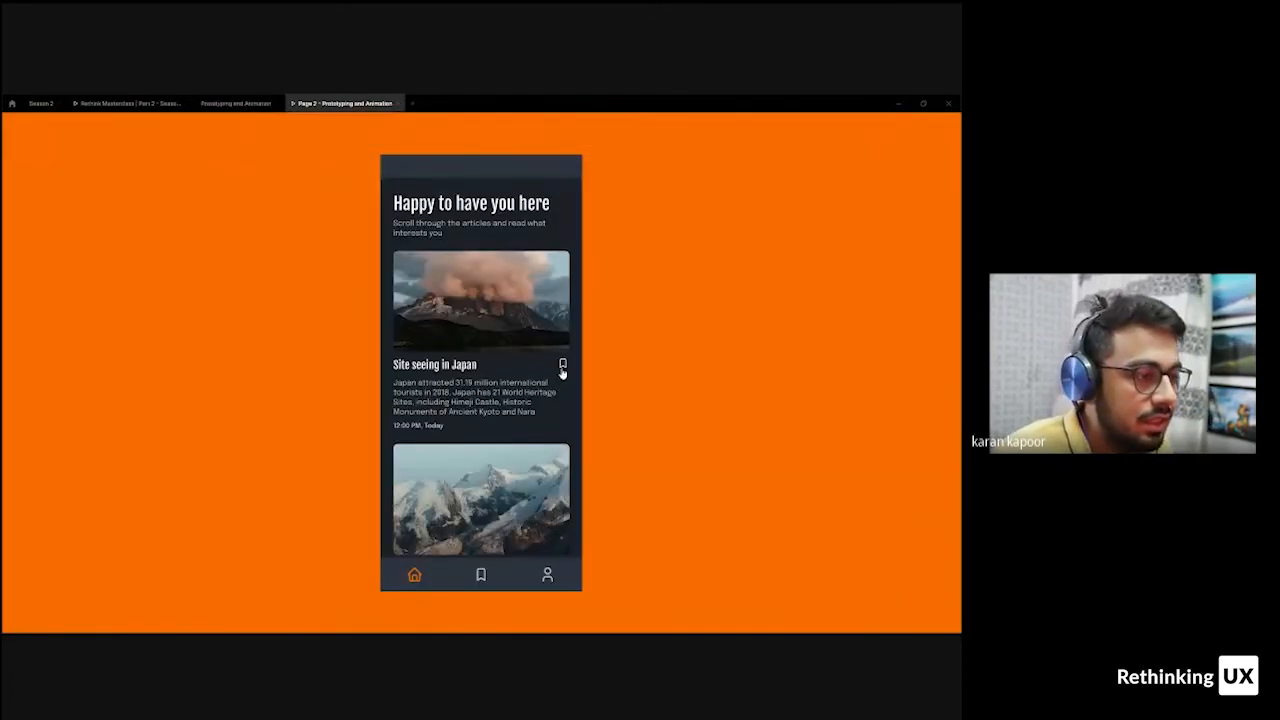
{"action": "left_click", "coordinate": [561, 366]}
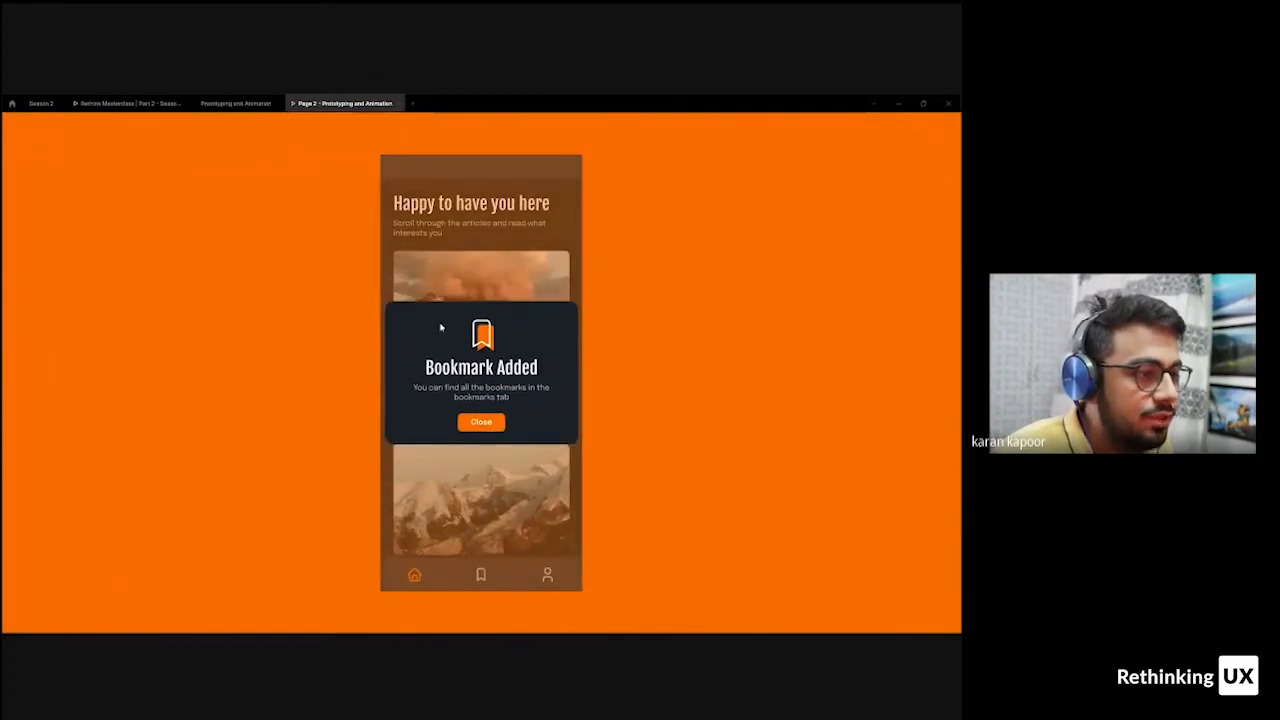
{"action": "left_click", "coordinate": [489, 424]}
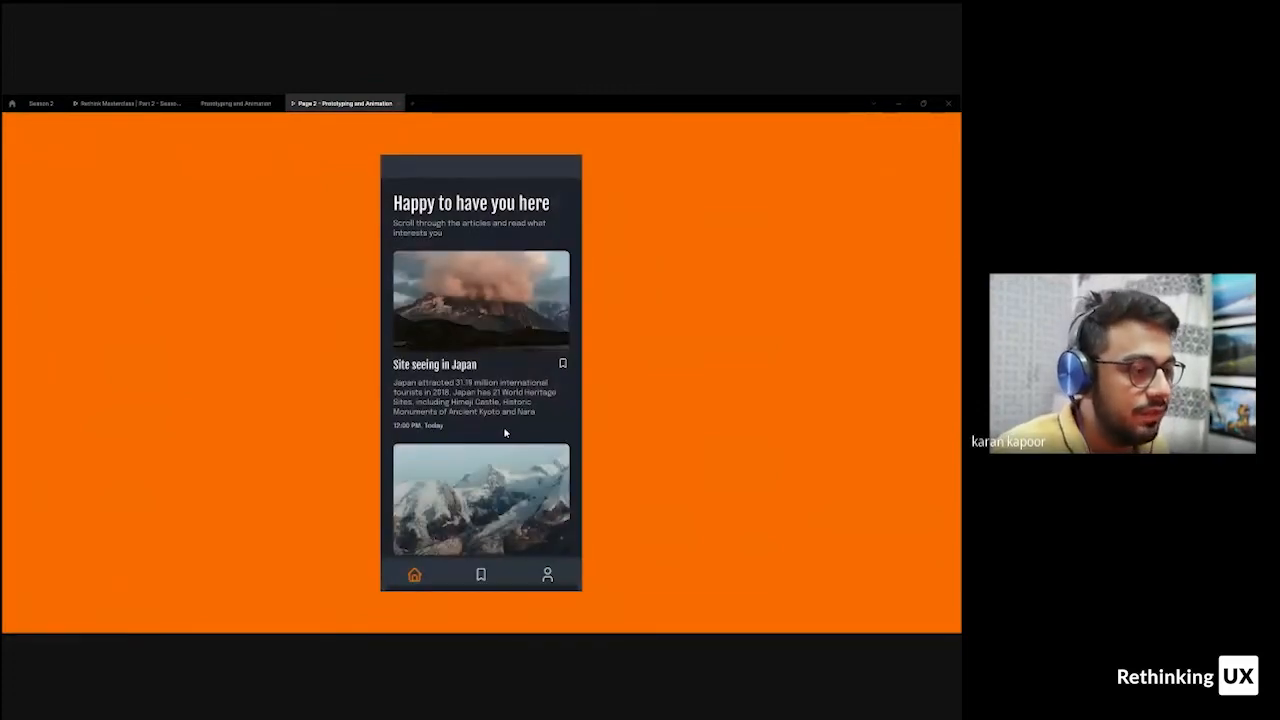
{"action": "left_click", "coordinate": [561, 367]}
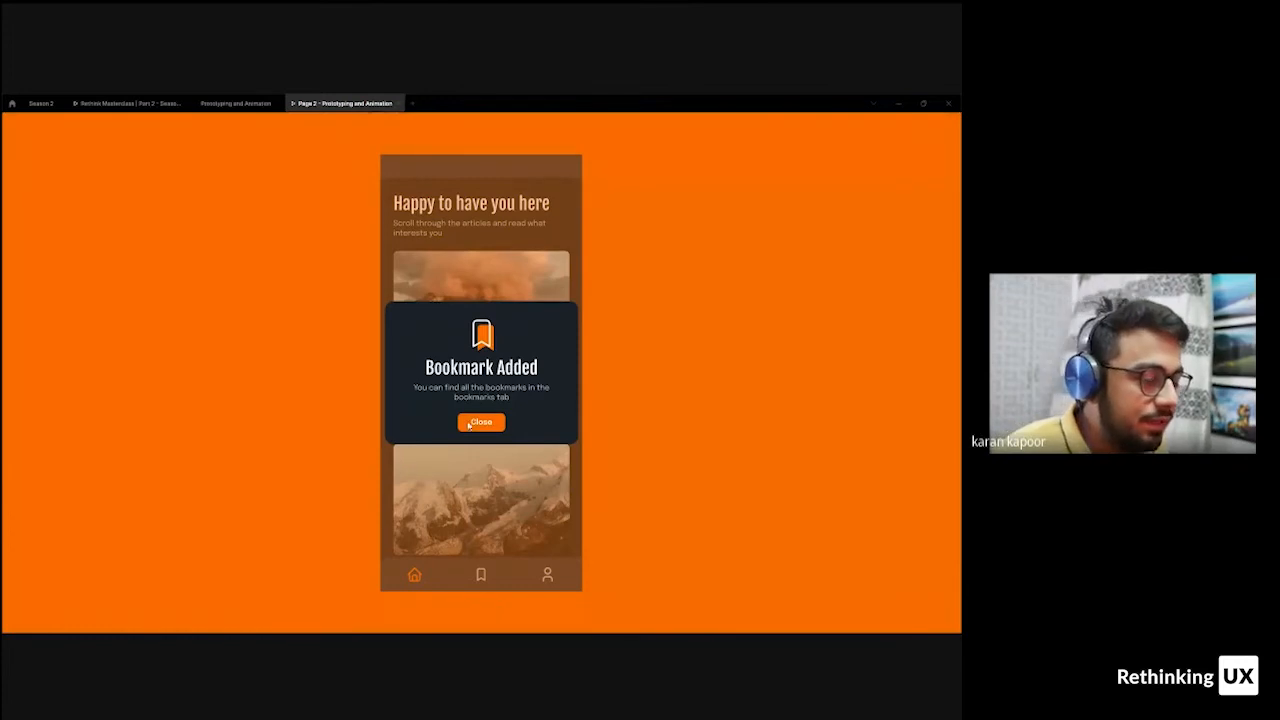
{"action": "left_click", "coordinate": [482, 423]}
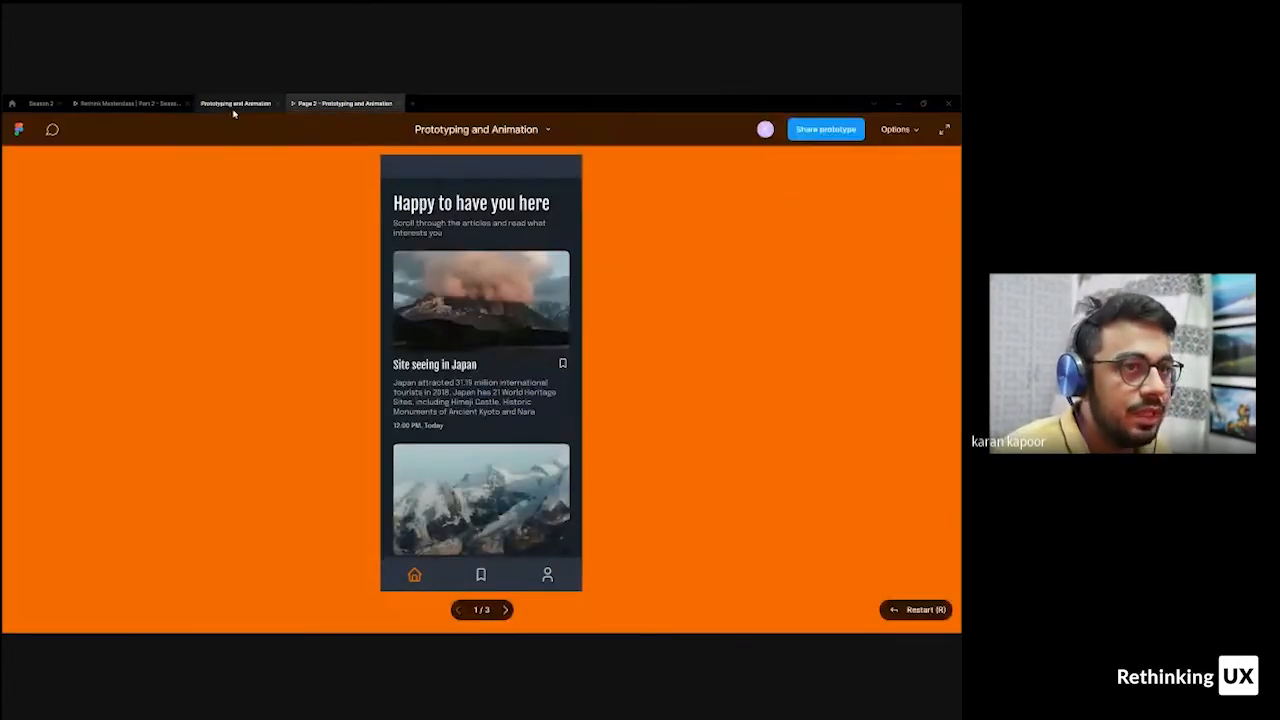
- Replace the custom easing of the Swap overlay connection between the two Bookmark Added popups with an Ease in and out preset
{"action": "left_click", "coordinate": [235, 104]}
{"action": "left_click", "coordinate": [457, 383]}
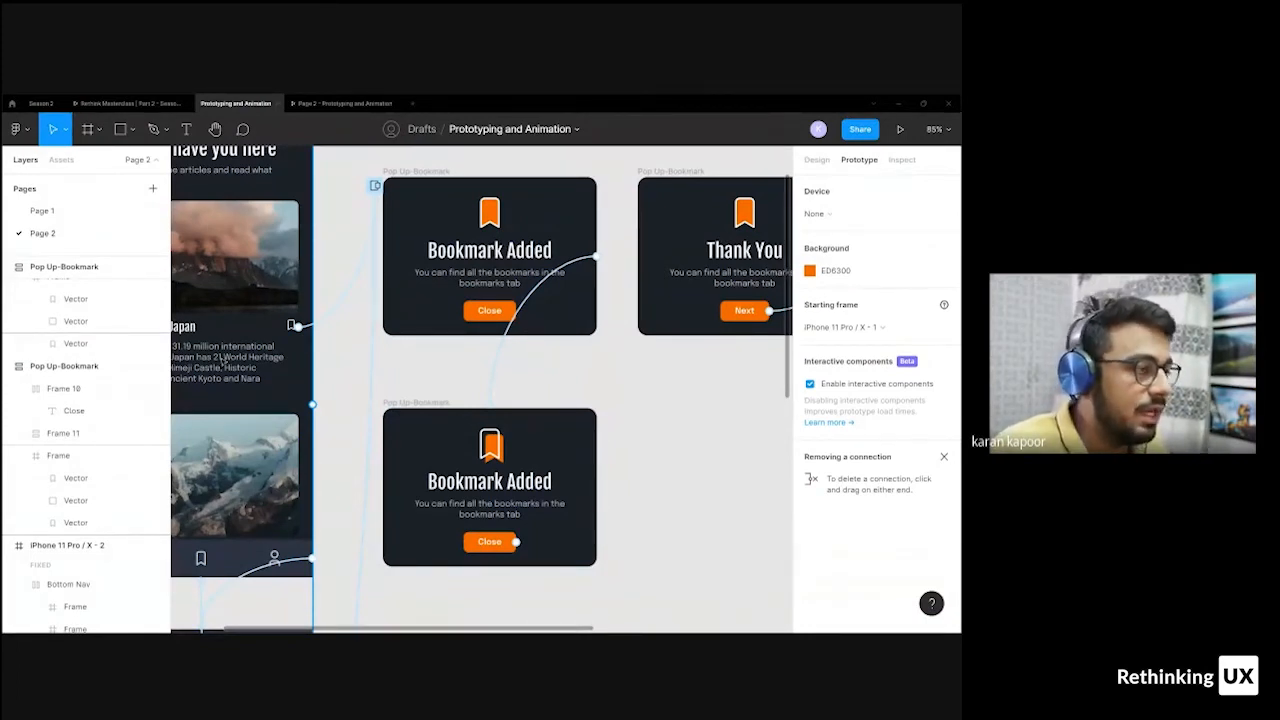
{"action": "left_click", "coordinate": [505, 364]}
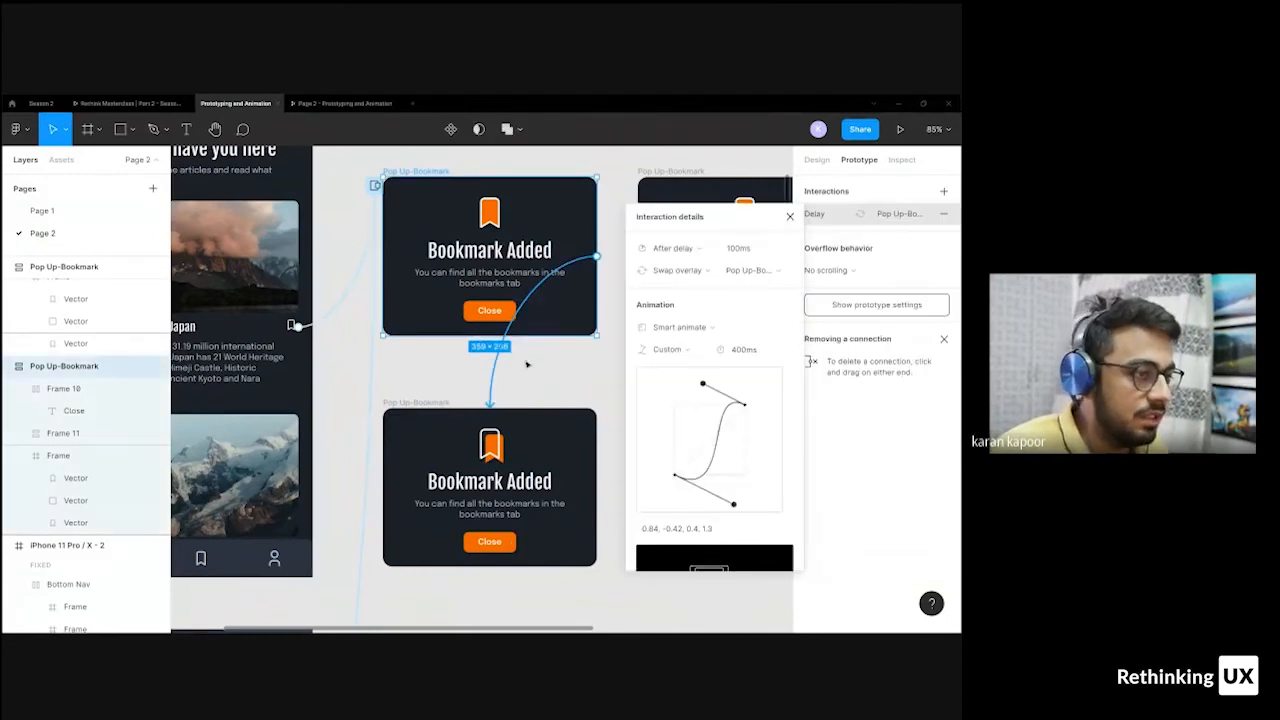
{"action": "scroll", "coordinate": [690, 358], "scroll_direction": "down", "scroll_amount": 2}
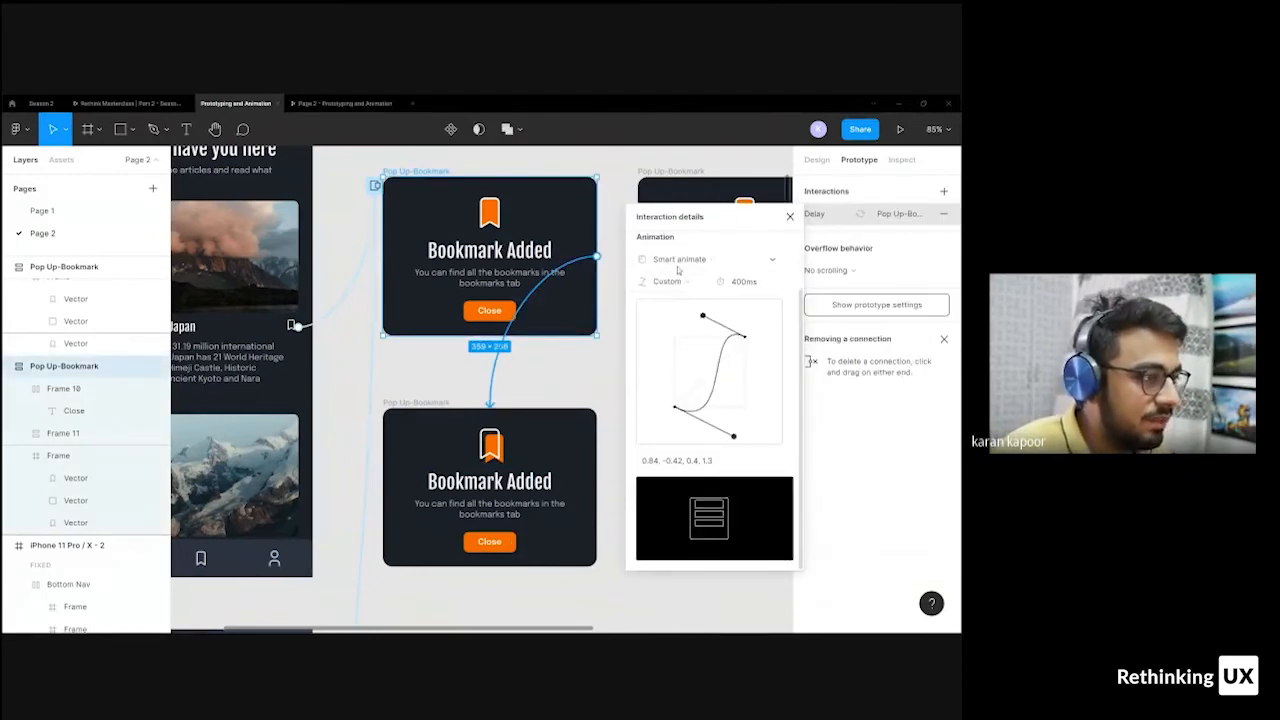
{"action": "left_click", "coordinate": [678, 267]}
{"action": "left_click", "coordinate": [748, 240]}
{"action": "left_click", "coordinate": [667, 283]}
{"action": "left_click", "coordinate": [675, 290]}
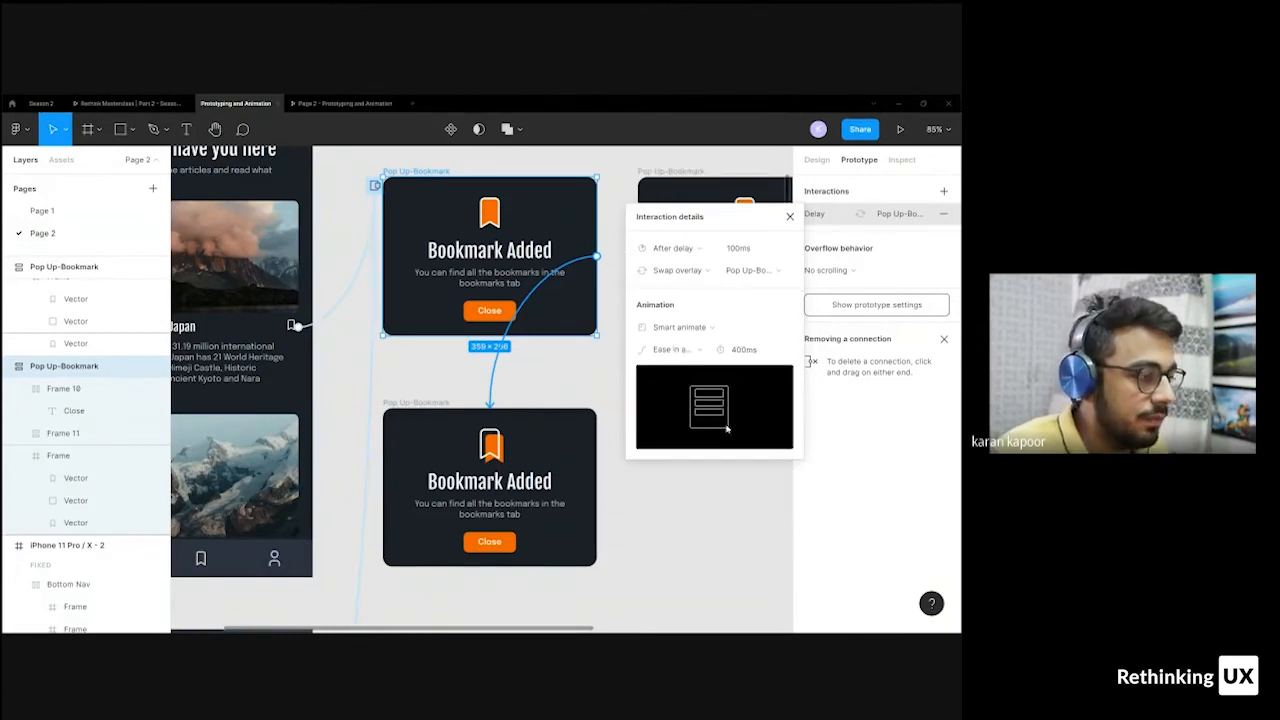
- Open the Japan article's bookmark popup in the prototype preview to check the icon's swap animation, and dismiss it
{"action": "left_click", "coordinate": [375, 105]}
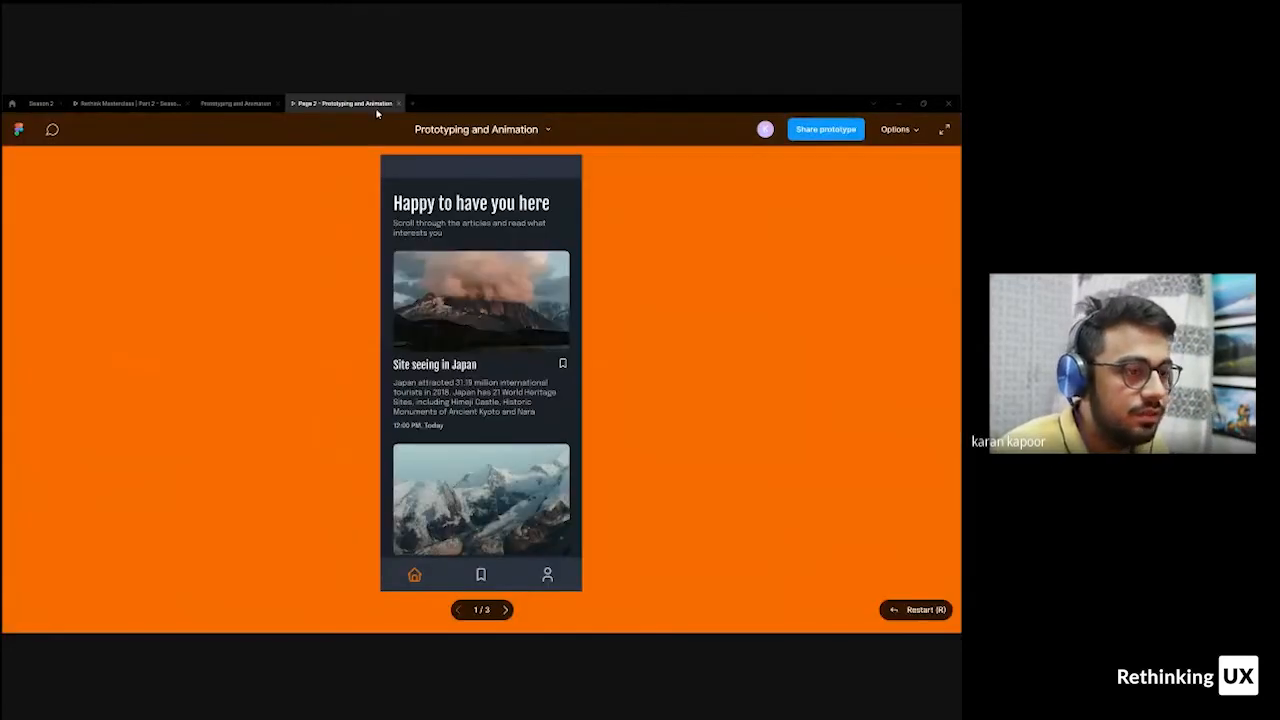
{"action": "left_click", "coordinate": [562, 363]}
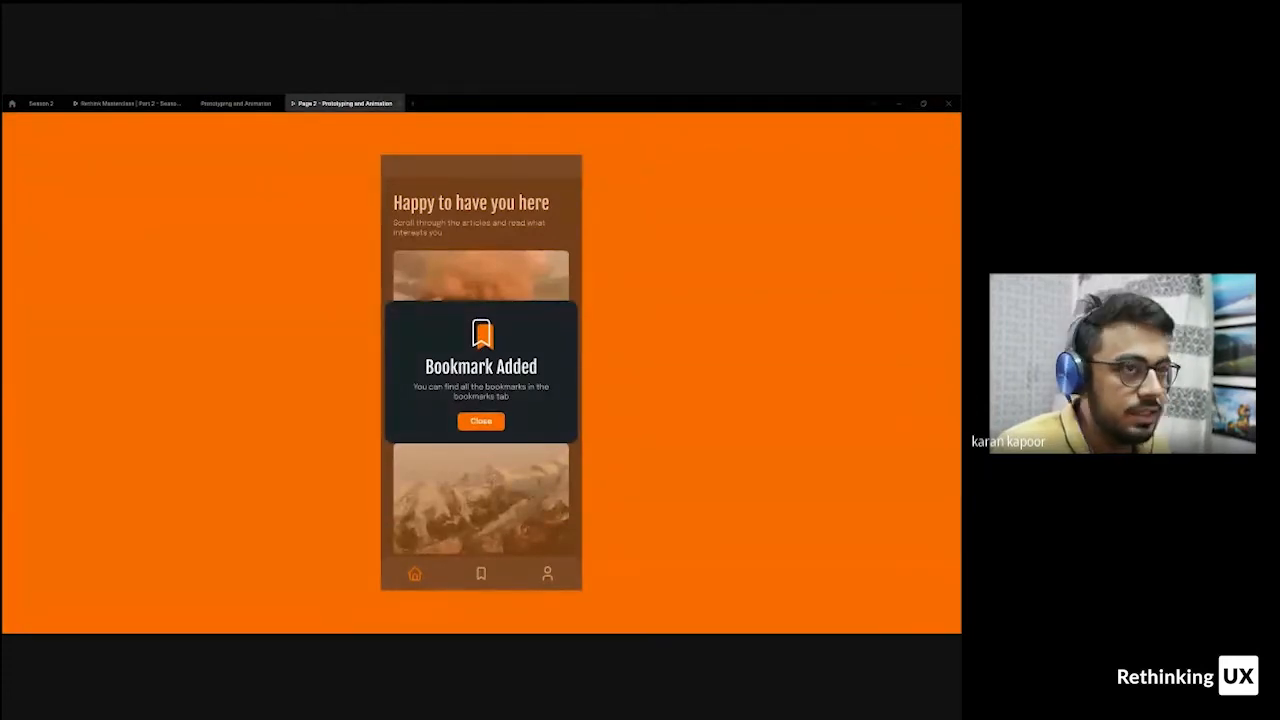
{"action": "left_click", "coordinate": [465, 256]}
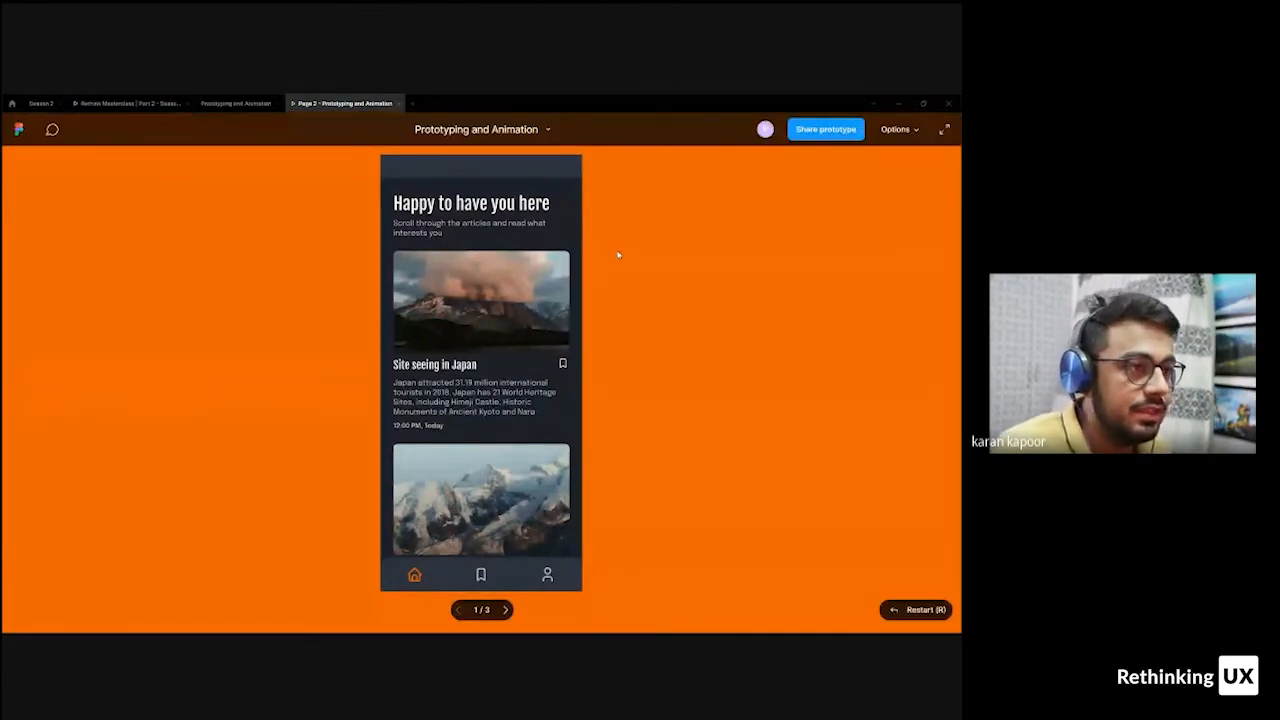
- Review the Curve Animation slide and the overview of screens and popups on Page 2 of the design file
{"action": "left_click", "coordinate": [151, 103]}
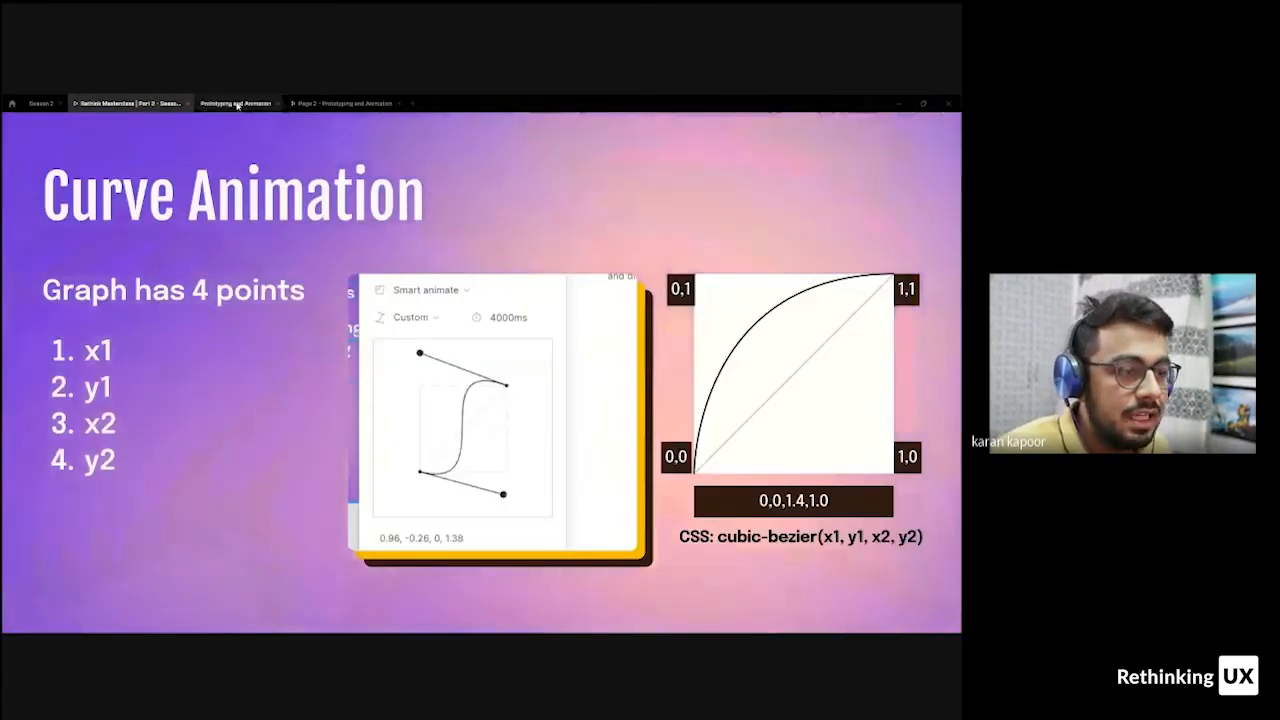
{"action": "left_click", "coordinate": [237, 103]}
{"action": "left_click", "coordinate": [621, 396]}
{"action": "scroll", "coordinate": [621, 396], "scroll_direction": "down", "scroll_amount": 5}
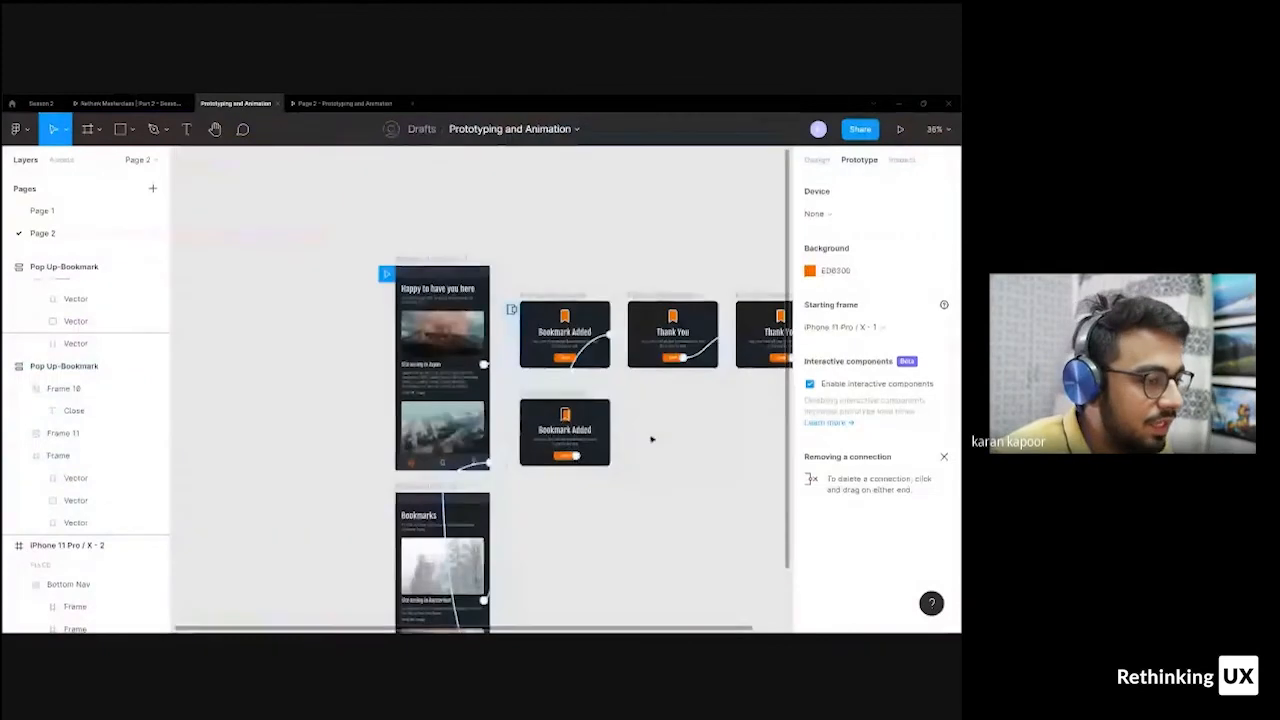
{"action": "scroll", "coordinate": [580, 457], "scroll_direction": "down", "scroll_amount": 1}
{"action": "scroll", "coordinate": [580, 457], "scroll_direction": "right", "scroll_amount": 1}
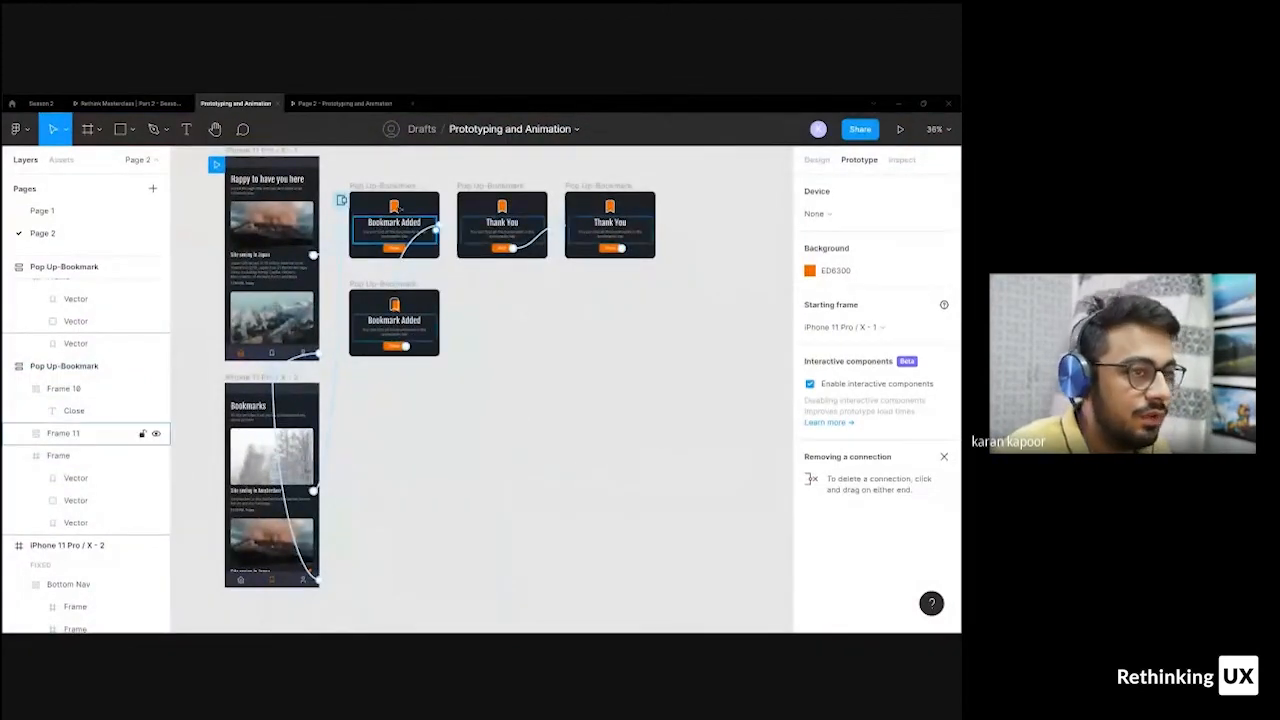
{"action": "left_click", "coordinate": [510, 236]}
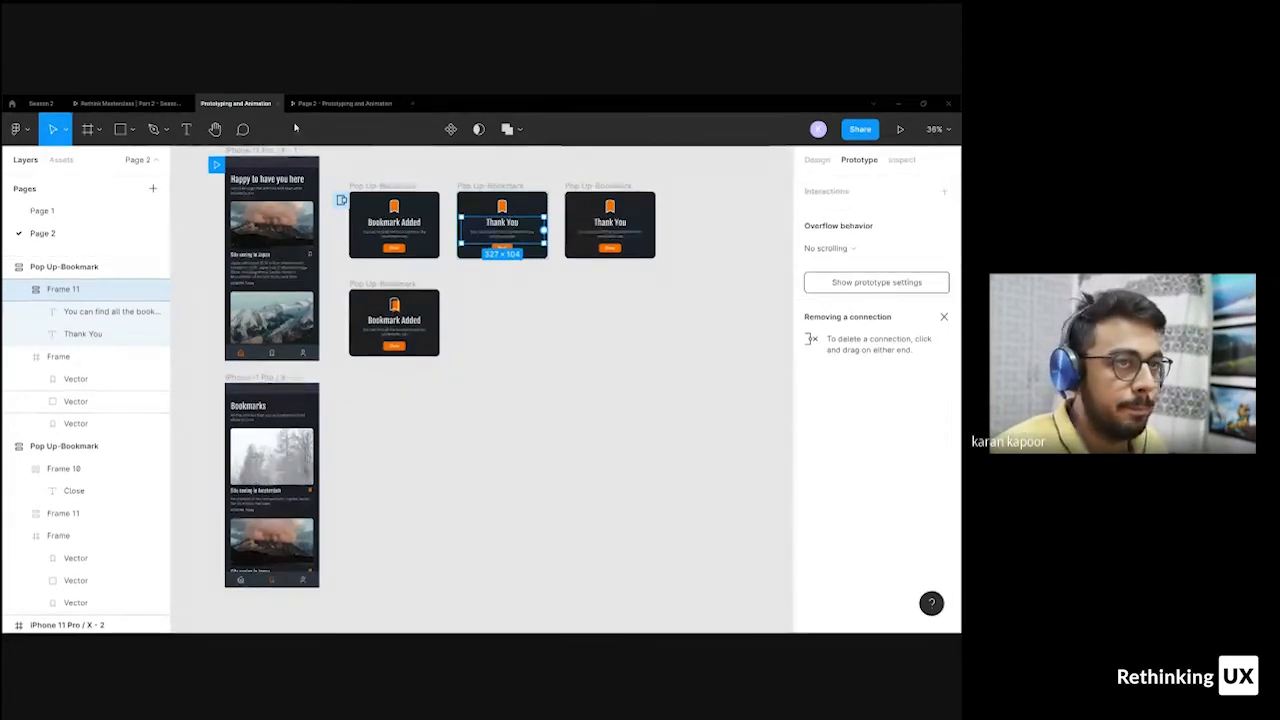
{"action": "left_click", "coordinate": [122, 103]}
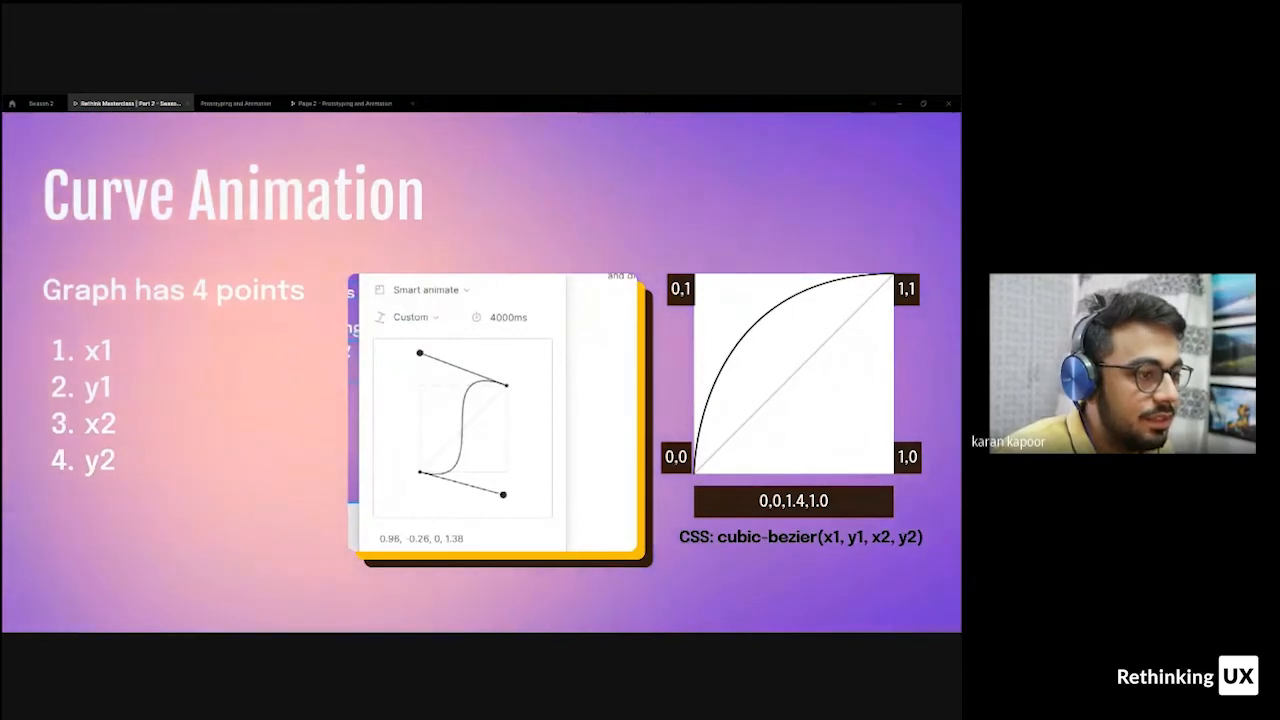
- Set the invite permission of the Prototyping and Animation file to can edit, copy its share link and close the sharing dialog
{"action": "left_click", "coordinate": [231, 103]}
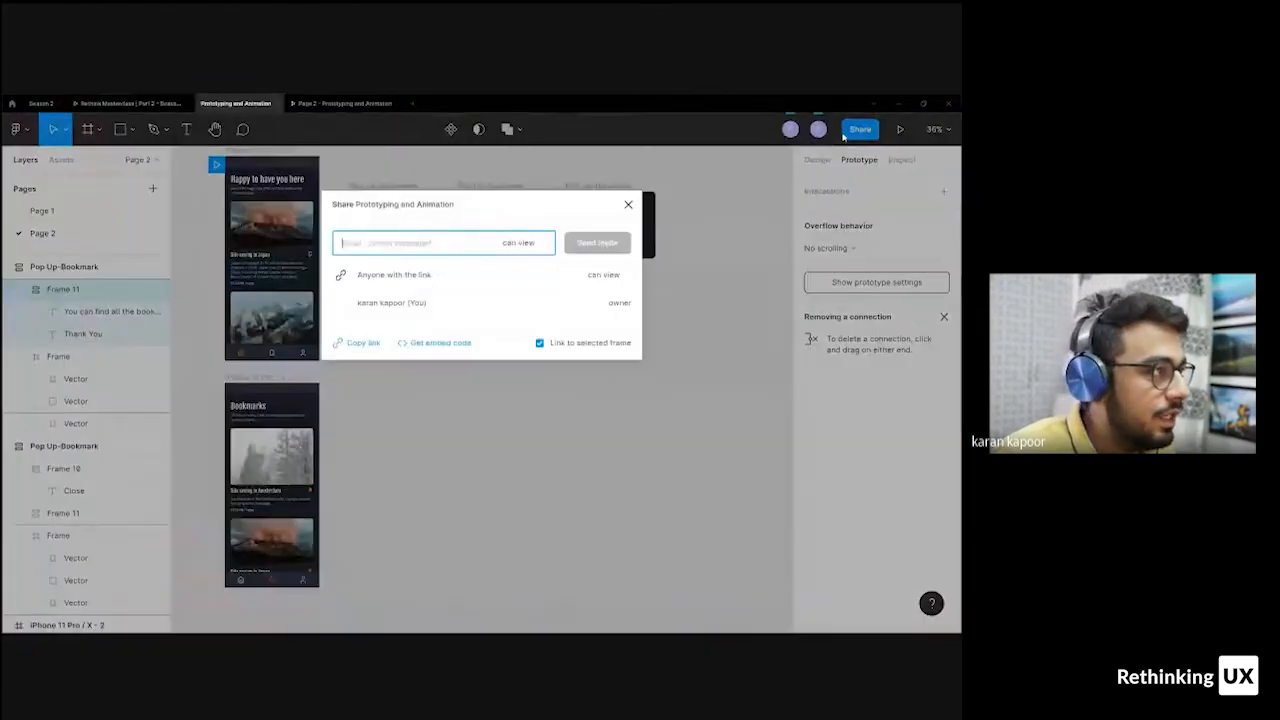
{"action": "left_click", "coordinate": [860, 129]}
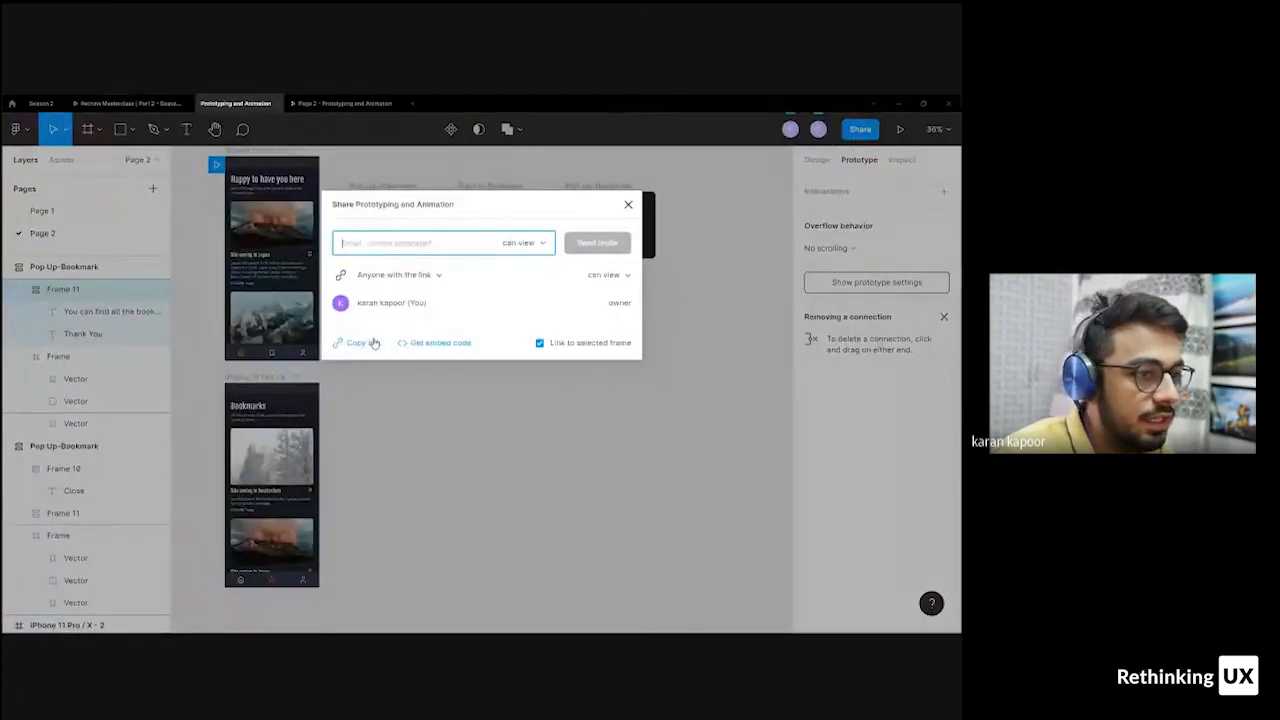
{"action": "left_click", "coordinate": [537, 242]}
{"action": "left_click", "coordinate": [537, 228]}
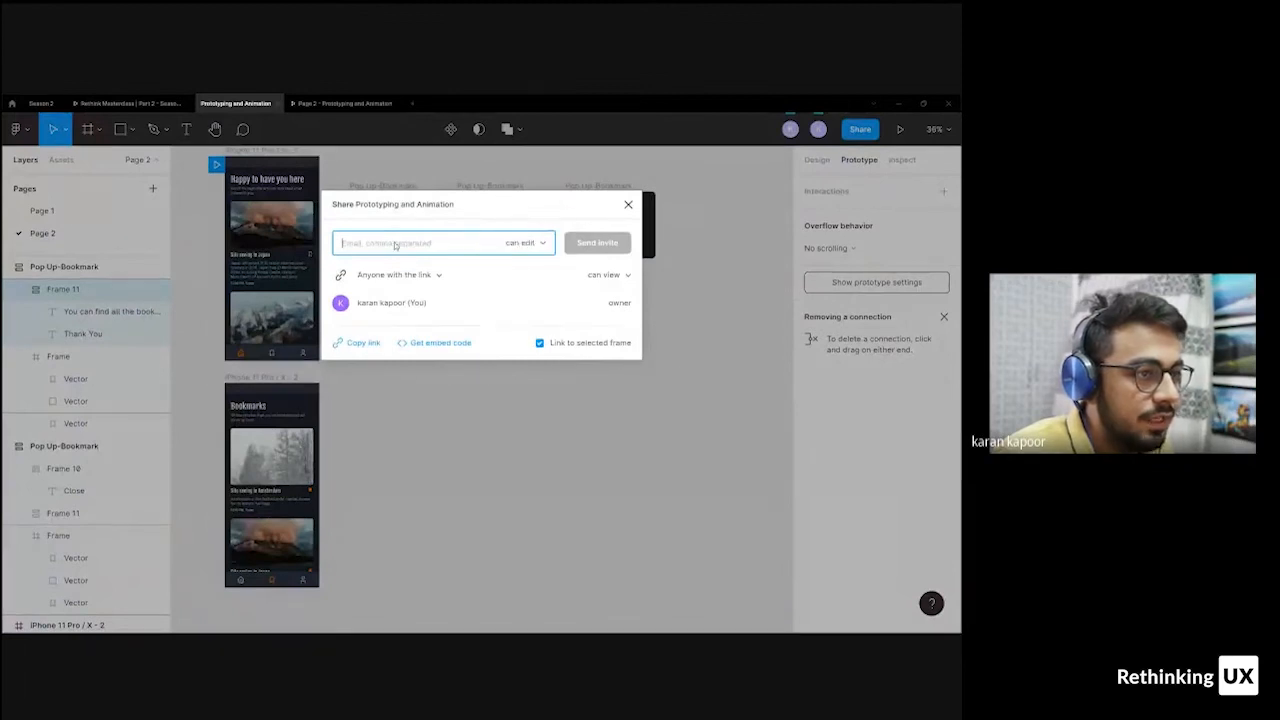
{"action": "left_click", "coordinate": [362, 344]}
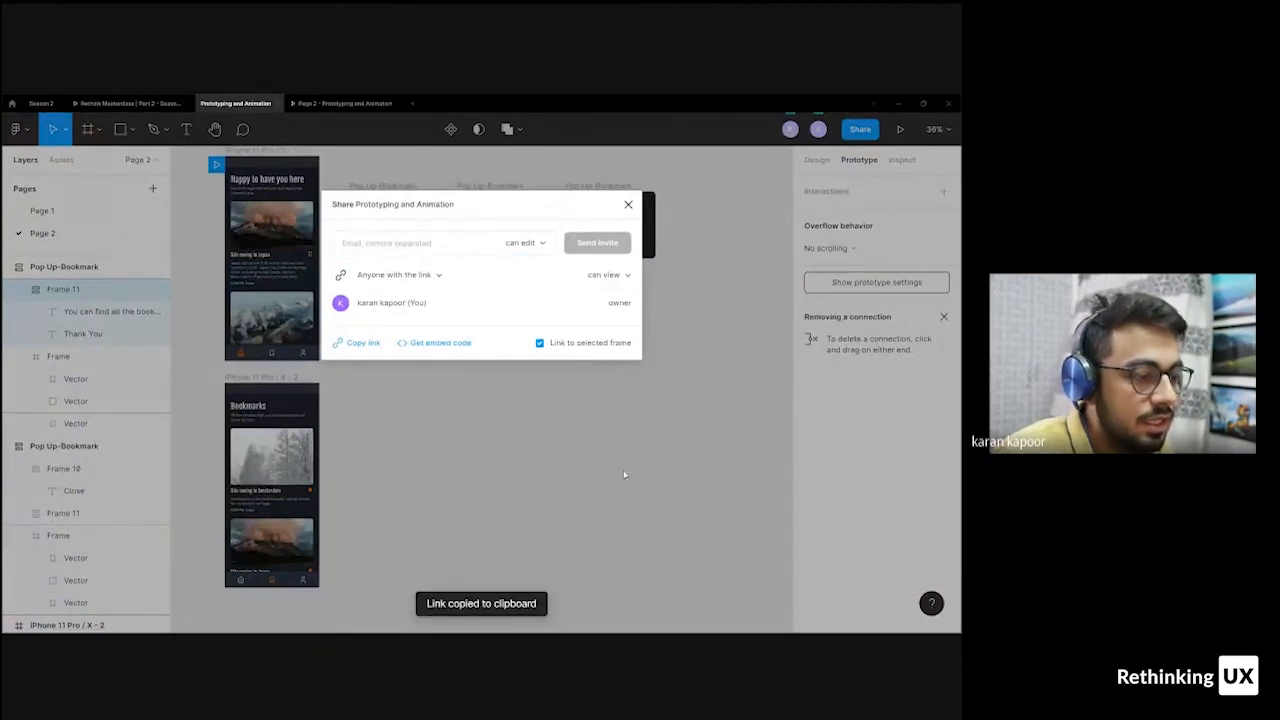
{"action": "left_click", "coordinate": [628, 204]}
- Remove the prototype interactions from all screens and popups on Page 2
{"action": "left_click", "coordinate": [664, 229]}
{"action": "scroll", "coordinate": [718, 172], "scroll_direction": "down", "scroll_amount": 1}
{"action": "left_click_drag", "start_coordinate": [720, 165], "coordinate": [375, 445]}
{"action": "left_click_drag", "start_coordinate": [396, 359], "coordinate": [360, 437]}
{"action": "left_click", "coordinate": [650, 211]}
{"action": "key", "text": "ctrl+a"}
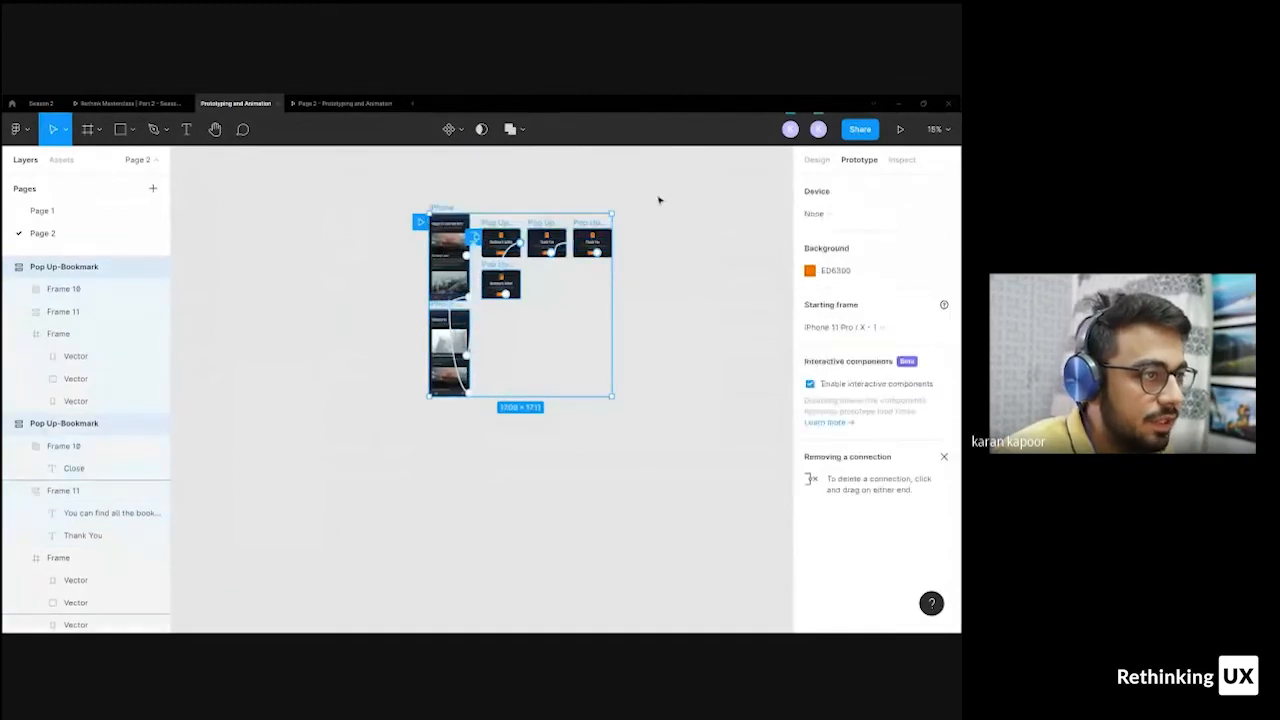
{"action": "right_click", "coordinate": [488, 244]}
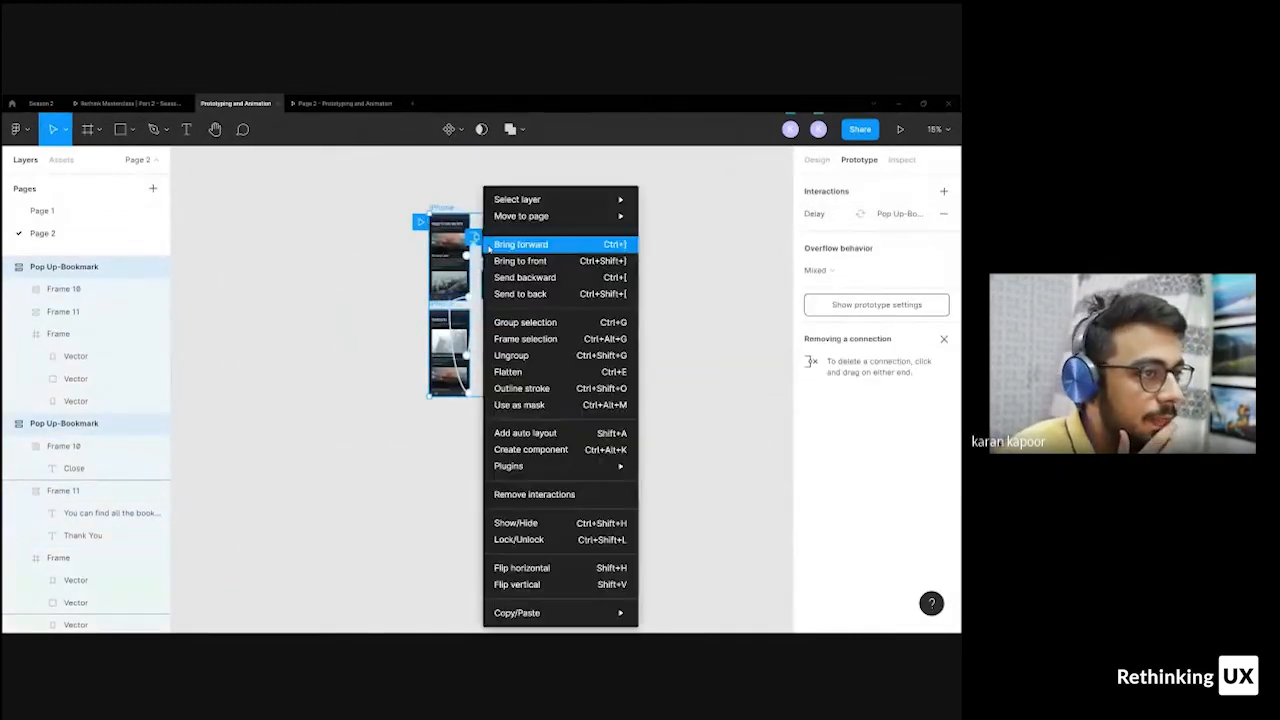
{"action": "left_click", "coordinate": [548, 494]}
{"action": "left_click", "coordinate": [660, 306]}
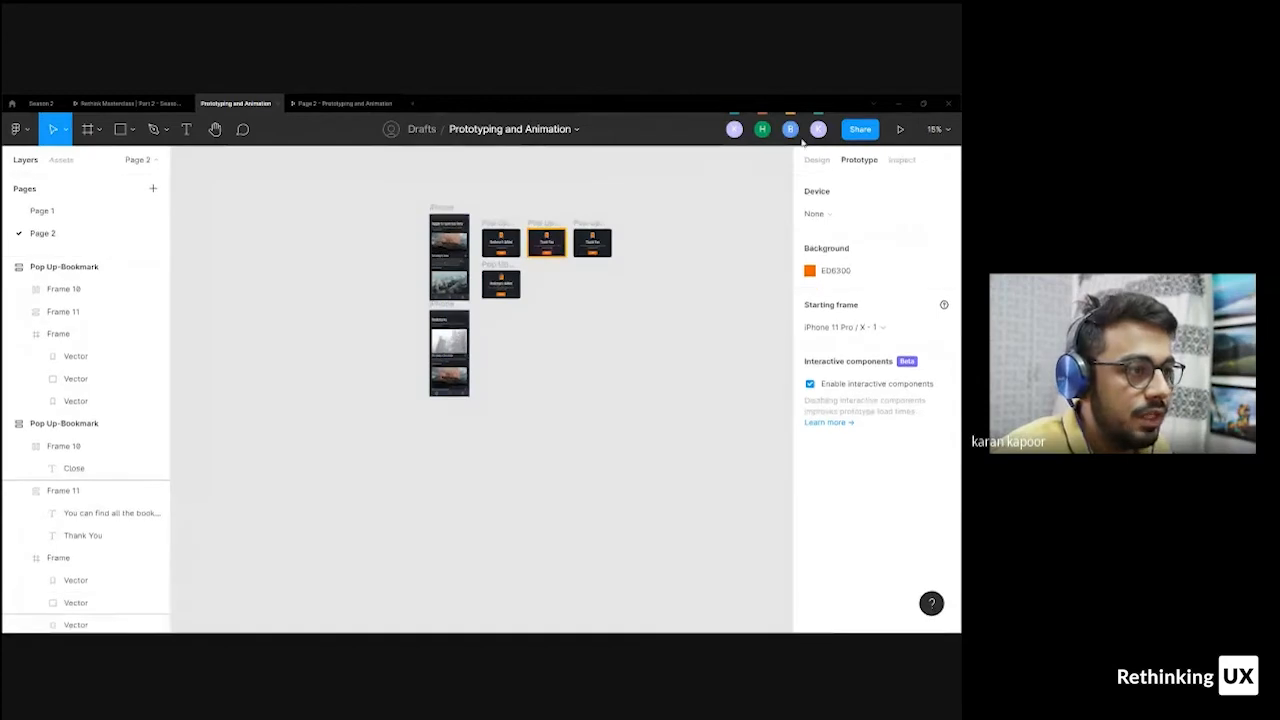
{"action": "left_click", "coordinate": [762, 129]}
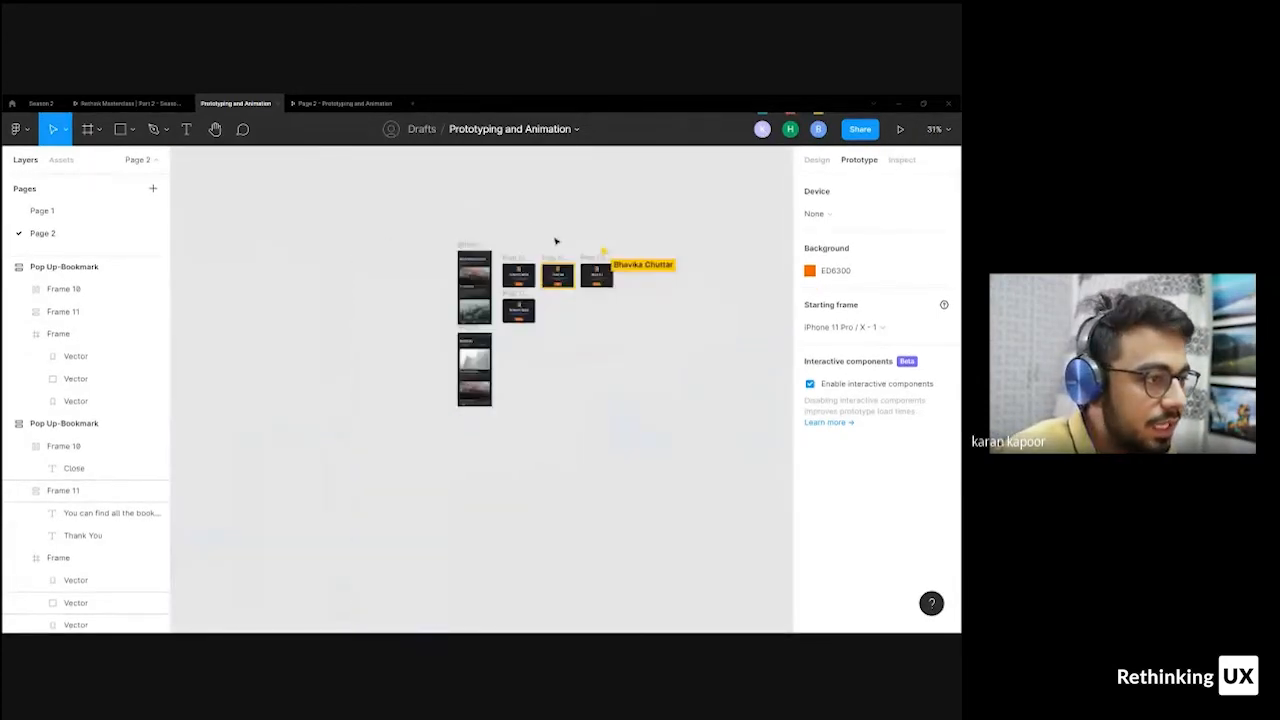
{"action": "right_click", "coordinate": [128, 237]}
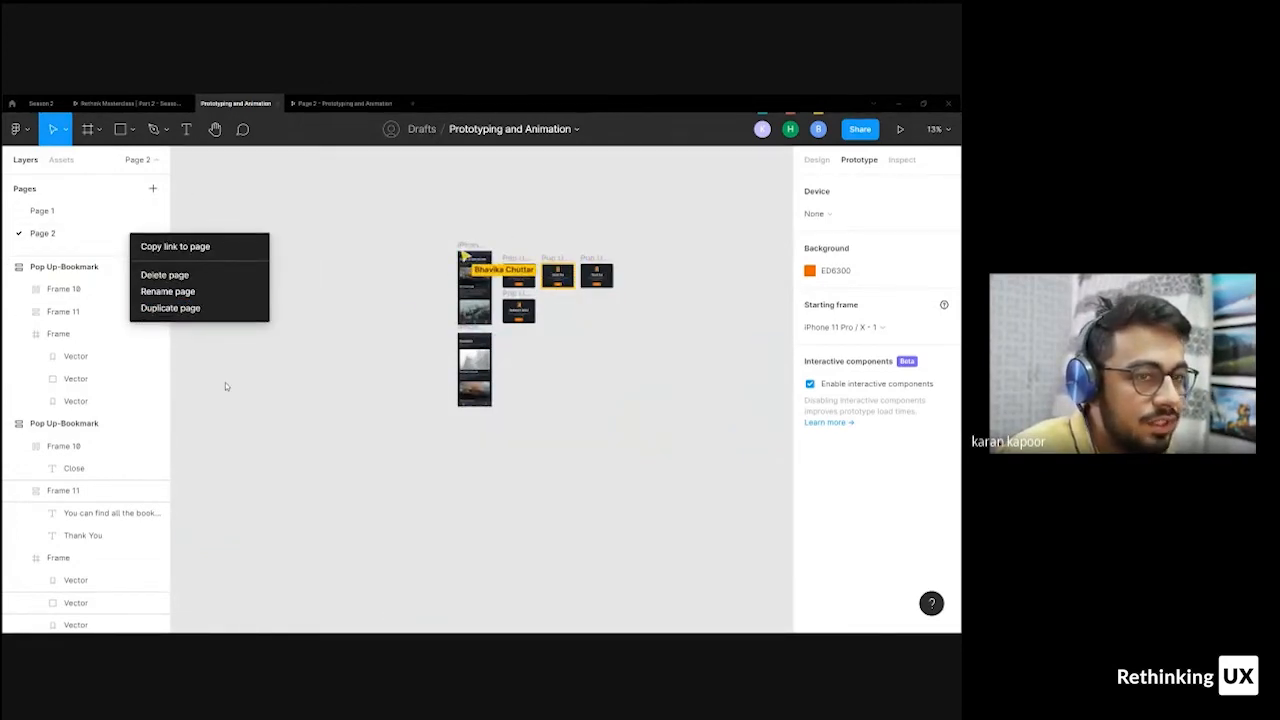
{"action": "left_click", "coordinate": [252, 422]}
{"action": "scroll", "coordinate": [497, 270], "scroll_direction": "up", "scroll_amount": 3}
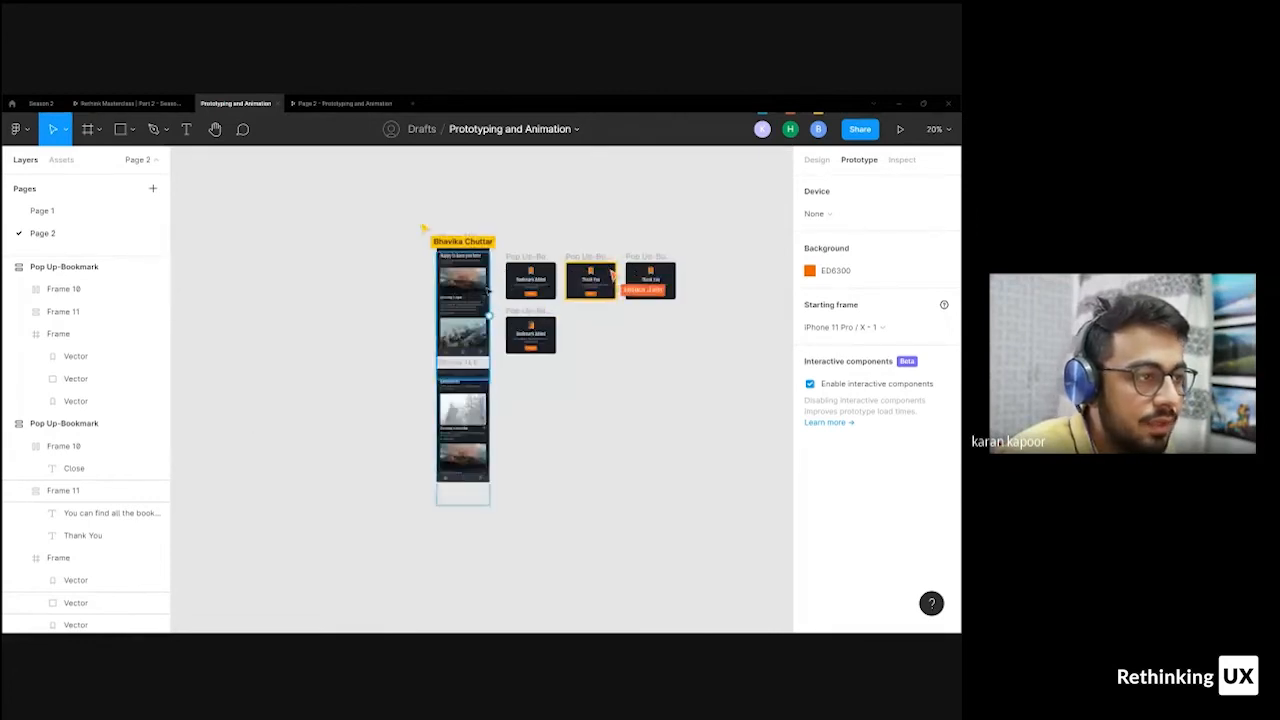
{"action": "scroll", "coordinate": [571, 343], "scroll_direction": "up", "scroll_amount": 2}
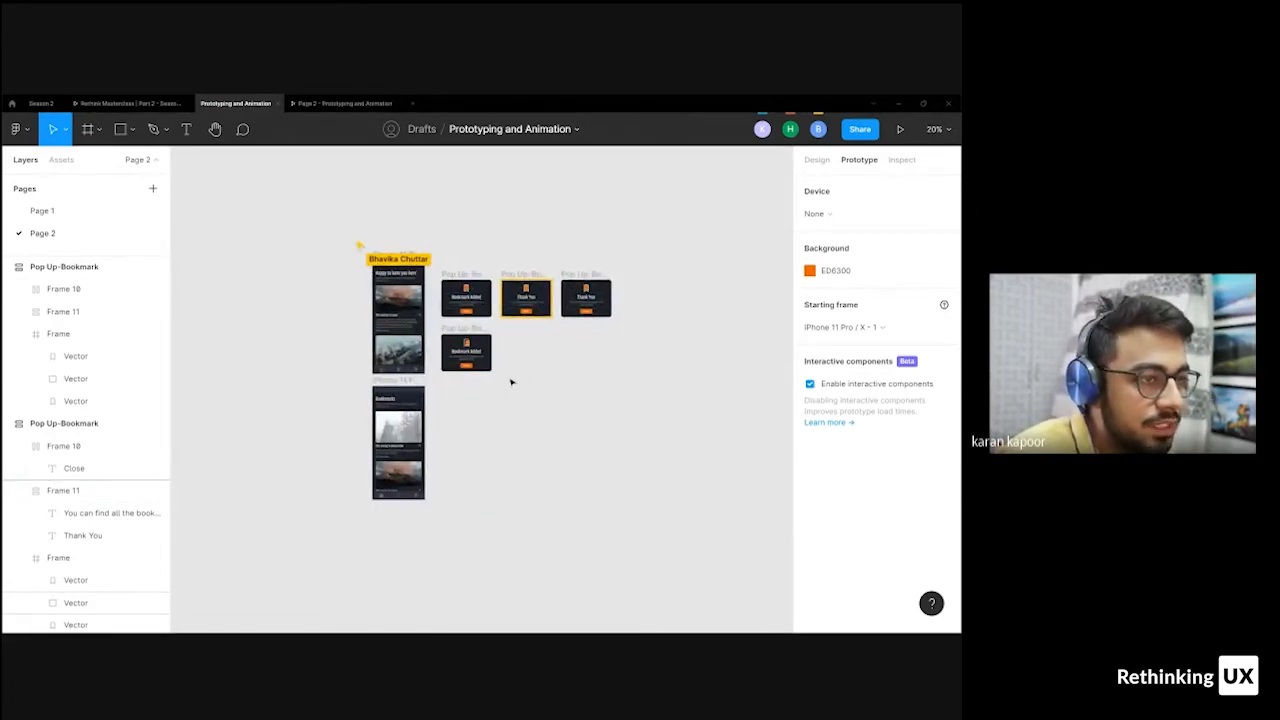
{"action": "right_click", "coordinate": [38, 234]}
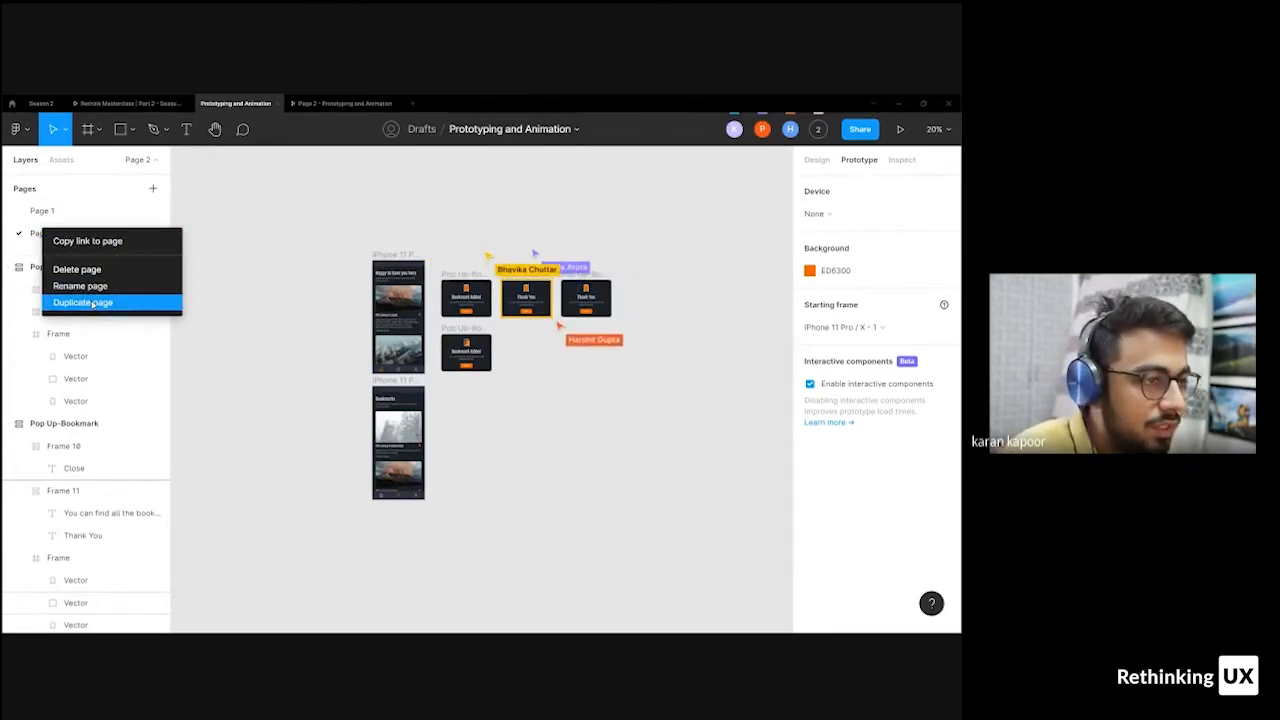
{"action": "left_click", "coordinate": [389, 206]}
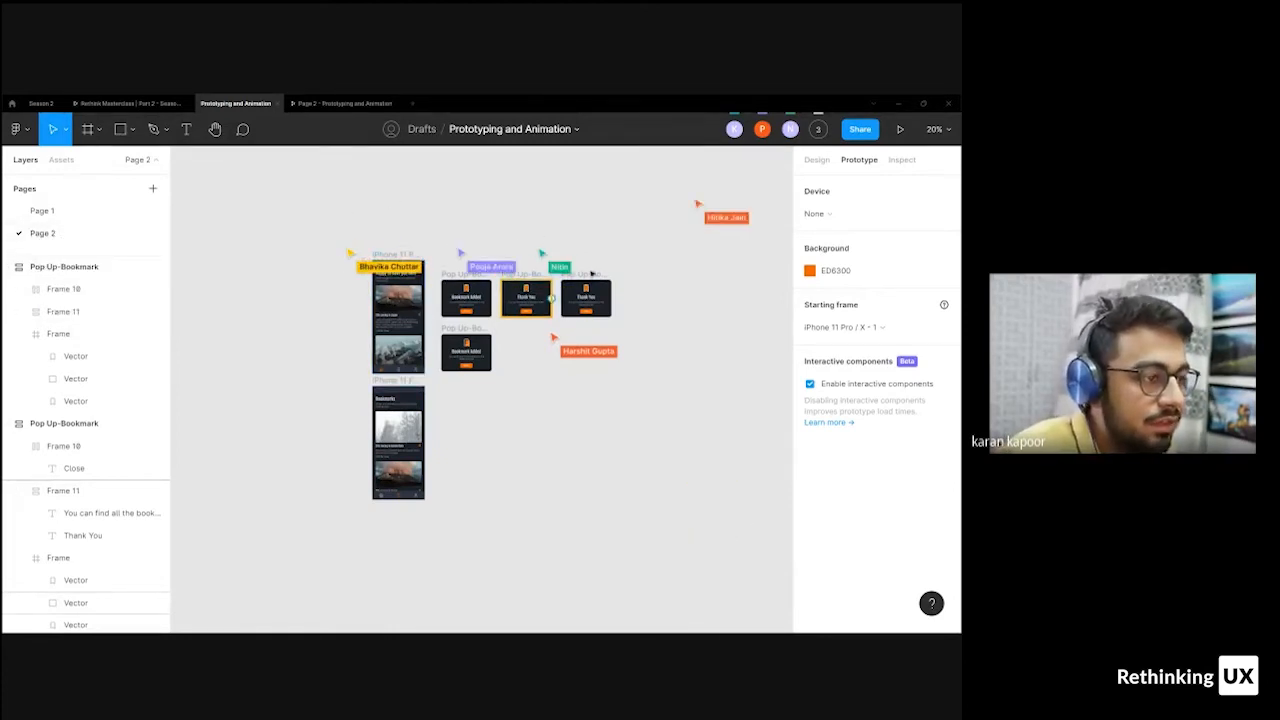
{"action": "left_click_drag", "start_coordinate": [316, 222], "coordinate": [295, 272]}
{"action": "scroll", "coordinate": [340, 287], "scroll_direction": "up", "scroll_amount": 3, "text": "ctrl"}
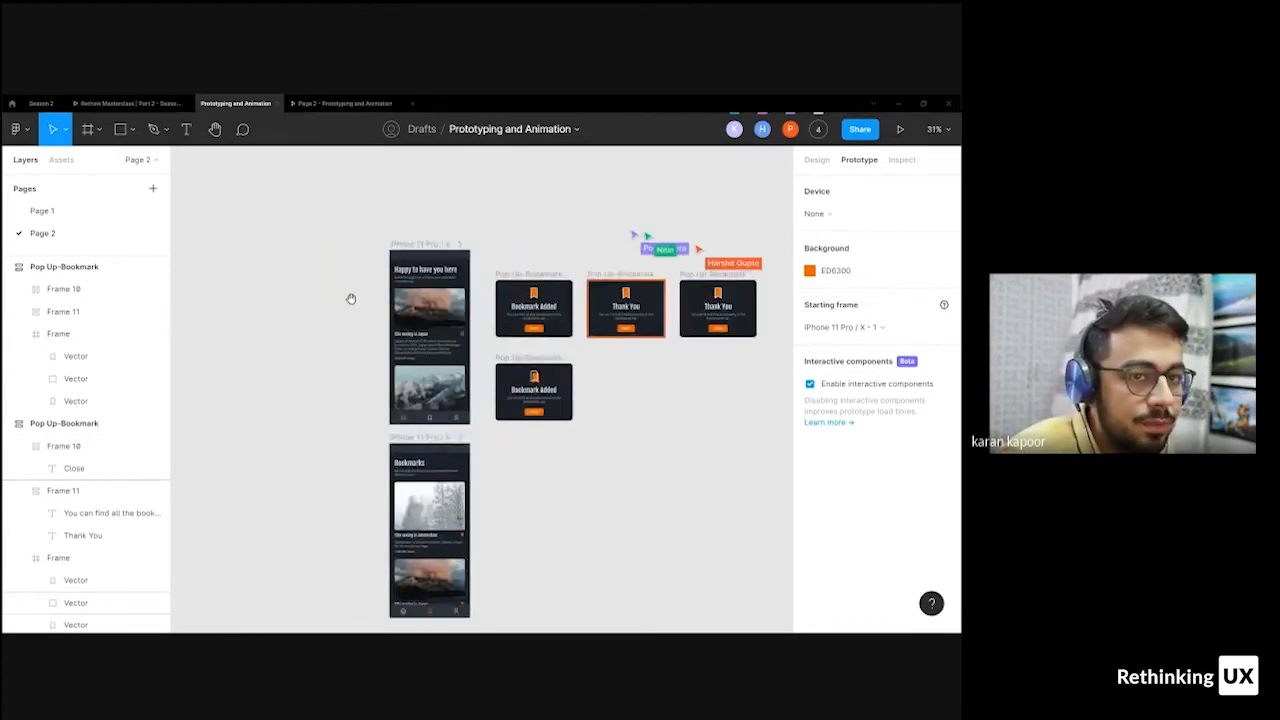
- Rename Page 2 of the design file as Duplicate Page
{"action": "scroll", "coordinate": [351, 298], "scroll_direction": "down", "scroll_amount": 2}
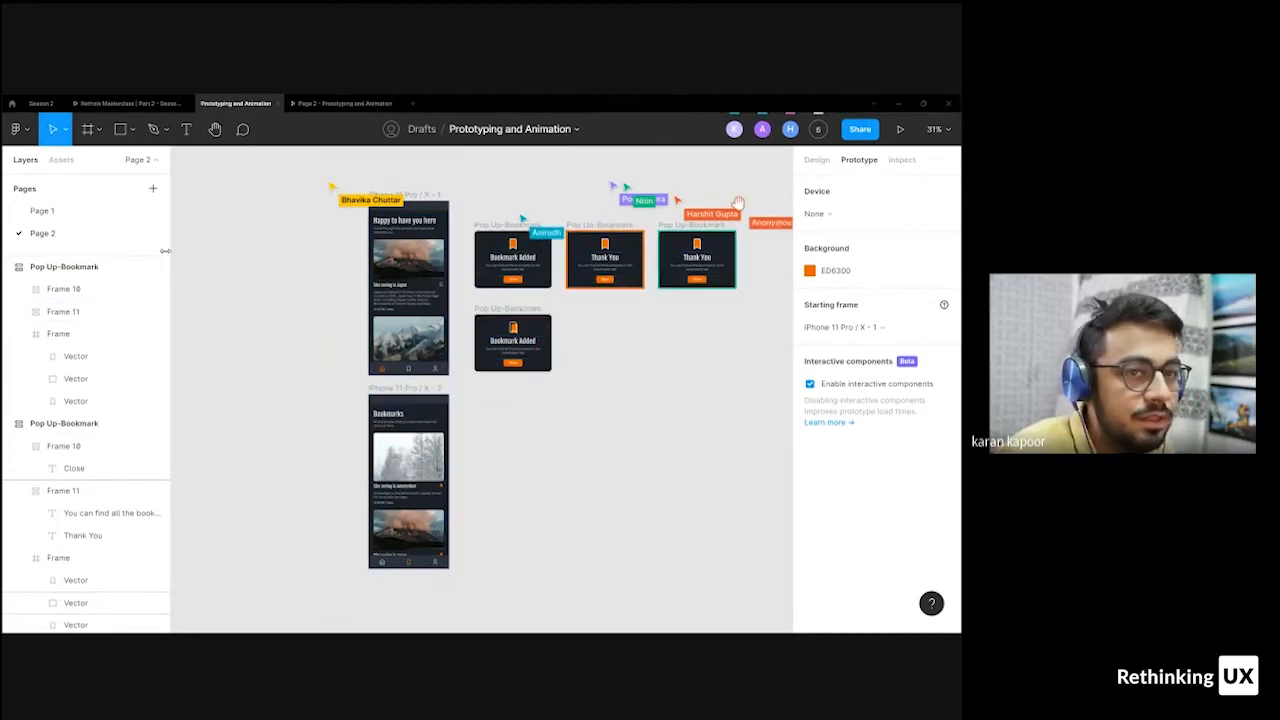
{"action": "double_click", "coordinate": [60, 233]}
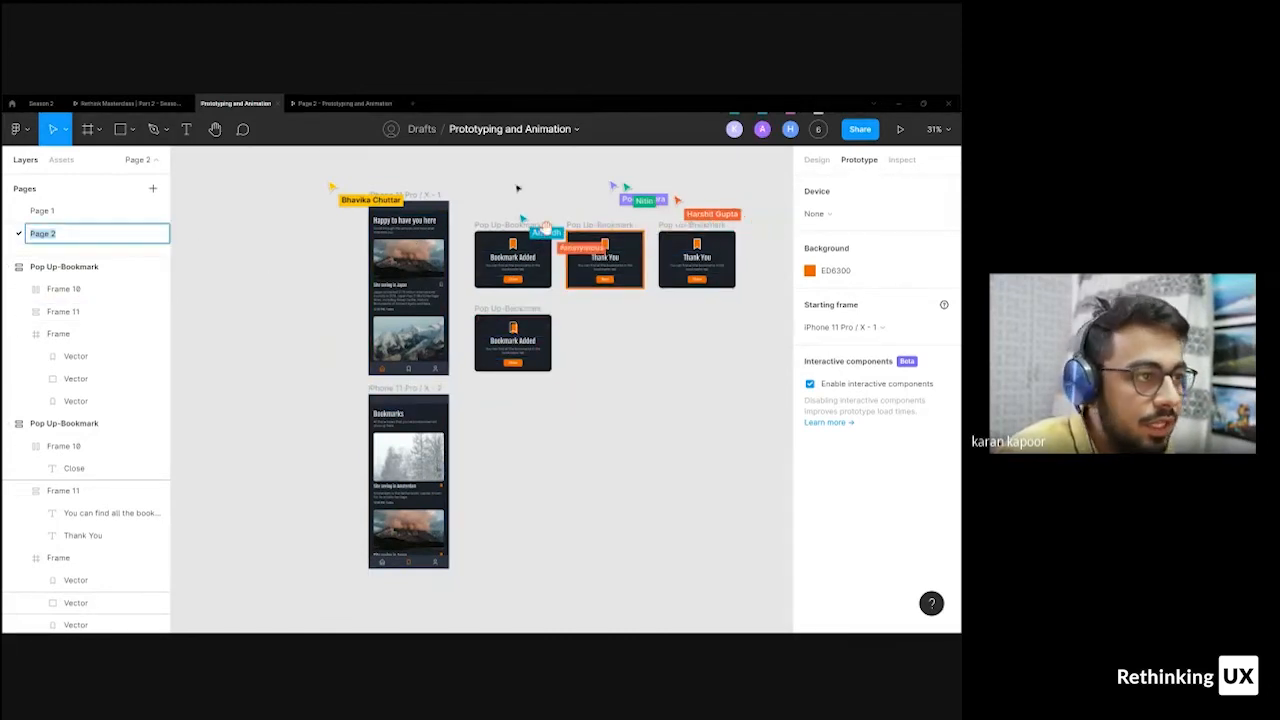
{"action": "key", "text": "BackSpace"}
{"action": "key", "text": "Return"}
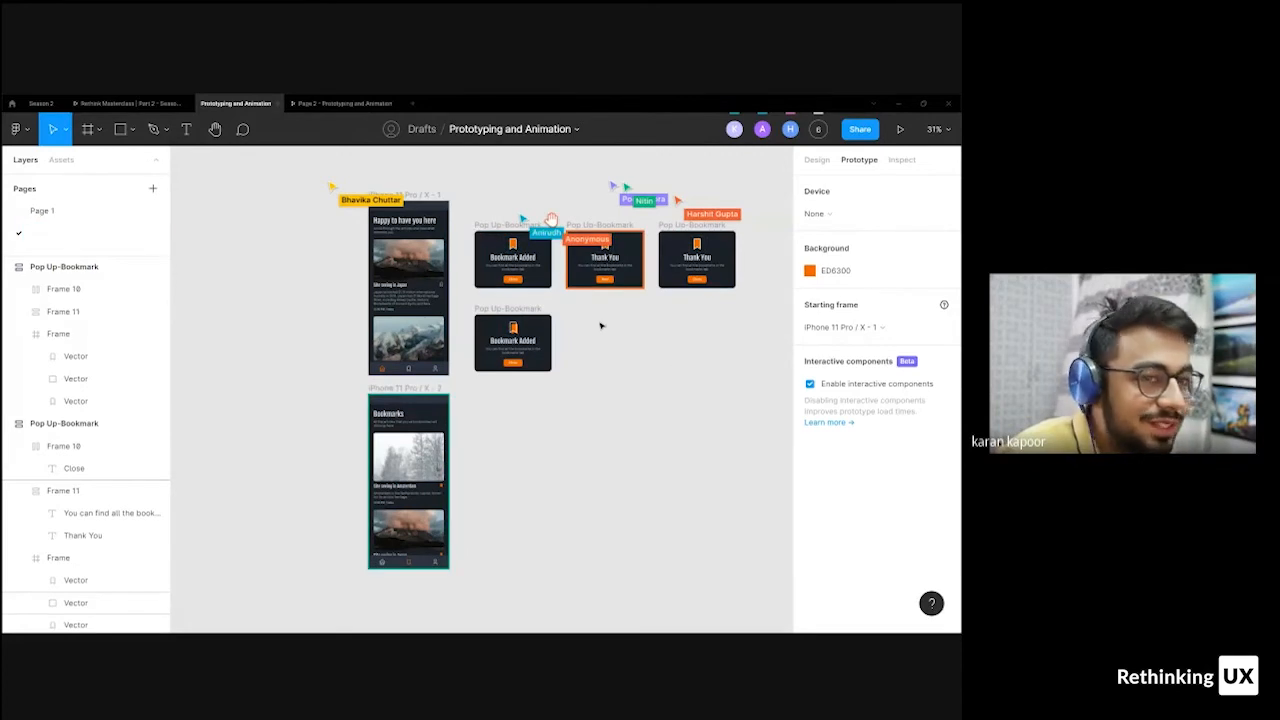
{"action": "double_click", "coordinate": [129, 240]}
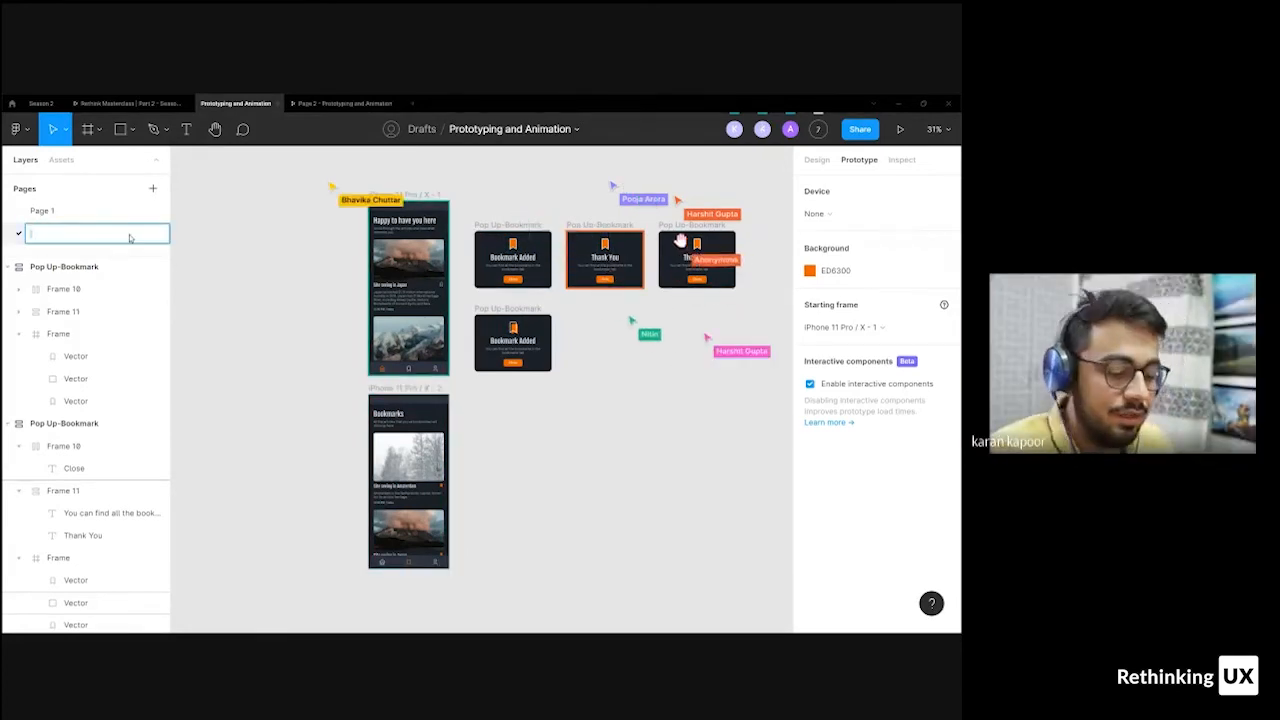
{"action": "type", "text": "Duplic"}
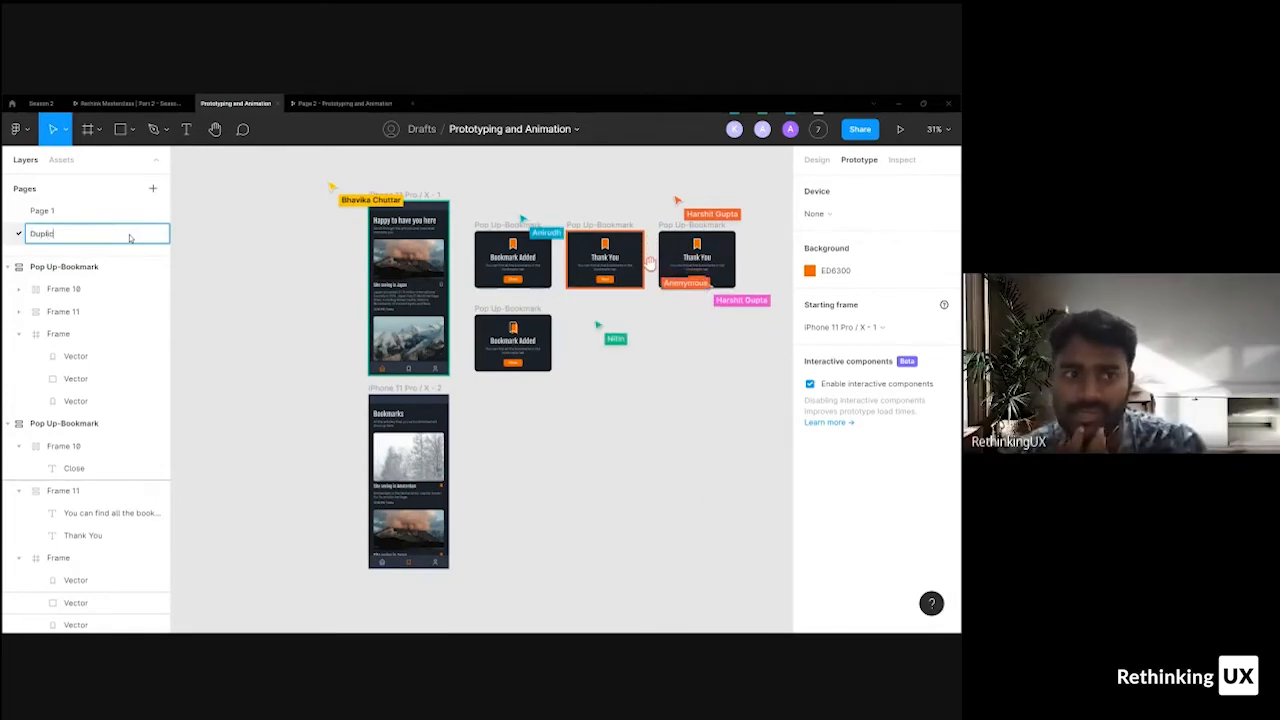
{"action": "type", "text": "ate Page"}
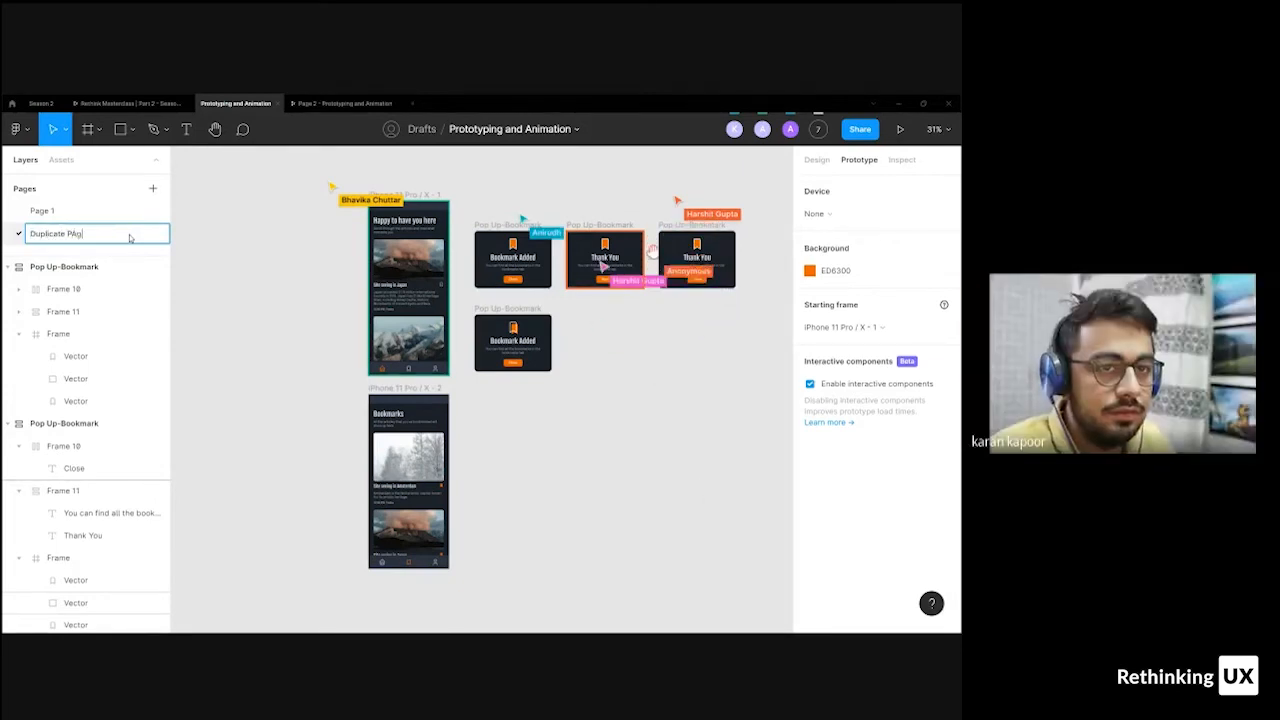
{"action": "key", "text": "Return"}
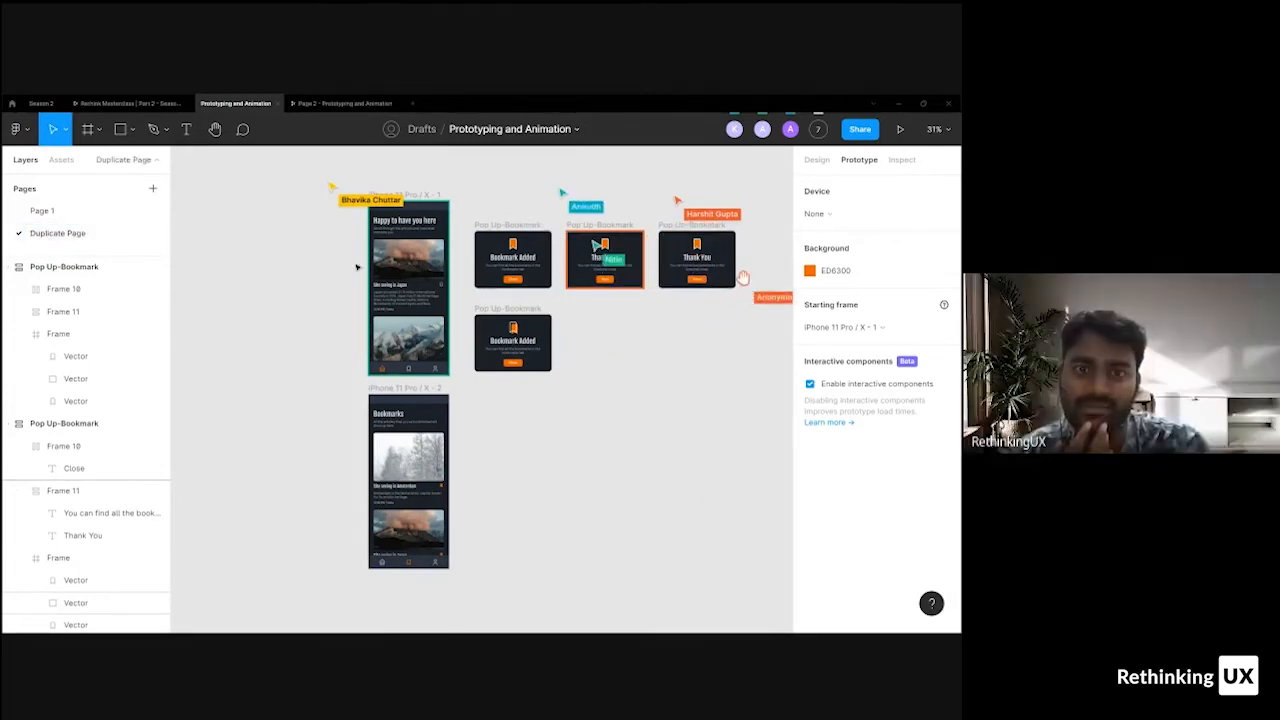
- Create three copies of the Duplicate Page, including its screens and bookmark popups
{"action": "right_click", "coordinate": [92, 233]}
{"action": "left_click", "coordinate": [237, 210]}
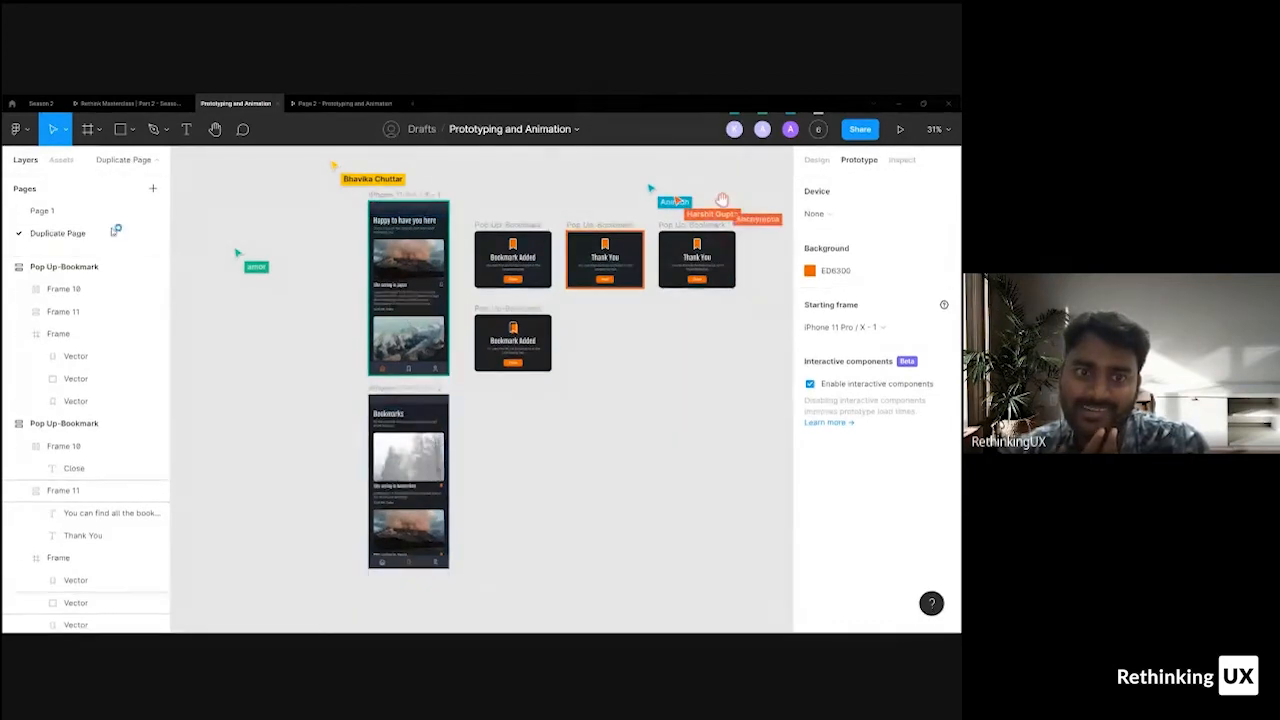
{"action": "scroll", "coordinate": [100, 298], "scroll_direction": "down", "scroll_amount": 3}
{"action": "scroll", "coordinate": [100, 298], "scroll_direction": "up", "scroll_amount": 3}
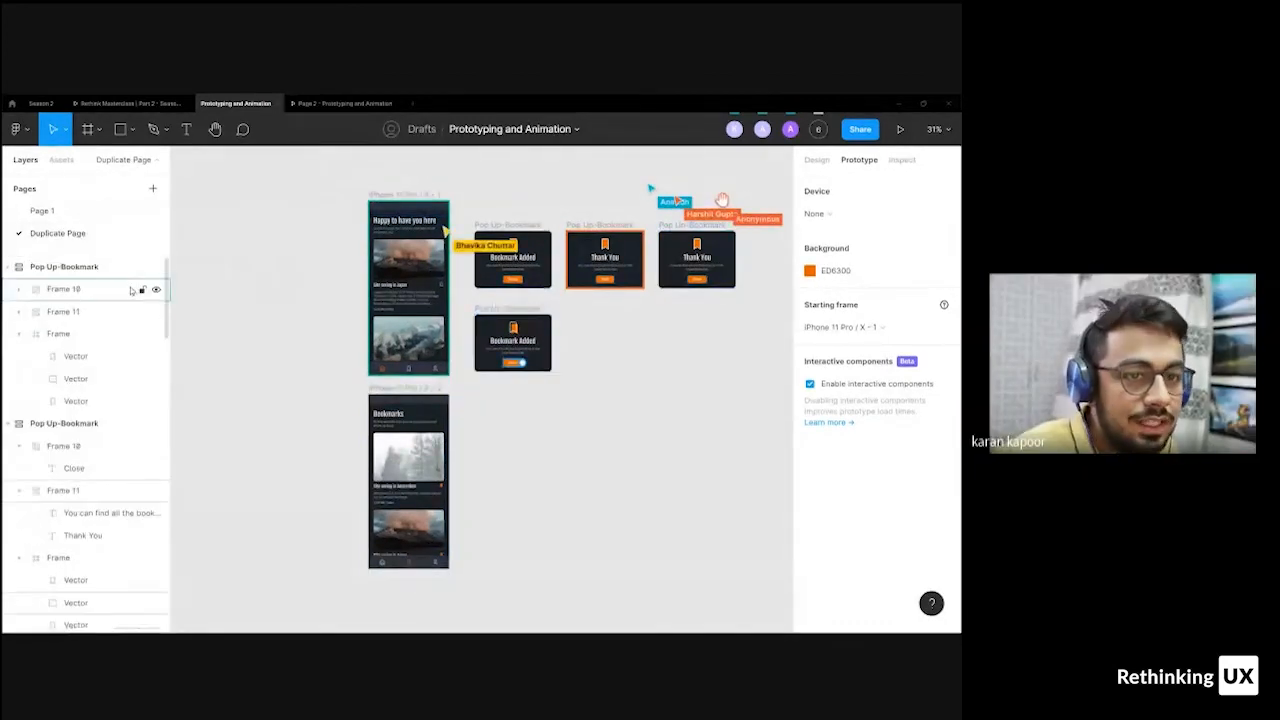
{"action": "left_click", "coordinate": [407, 194]}
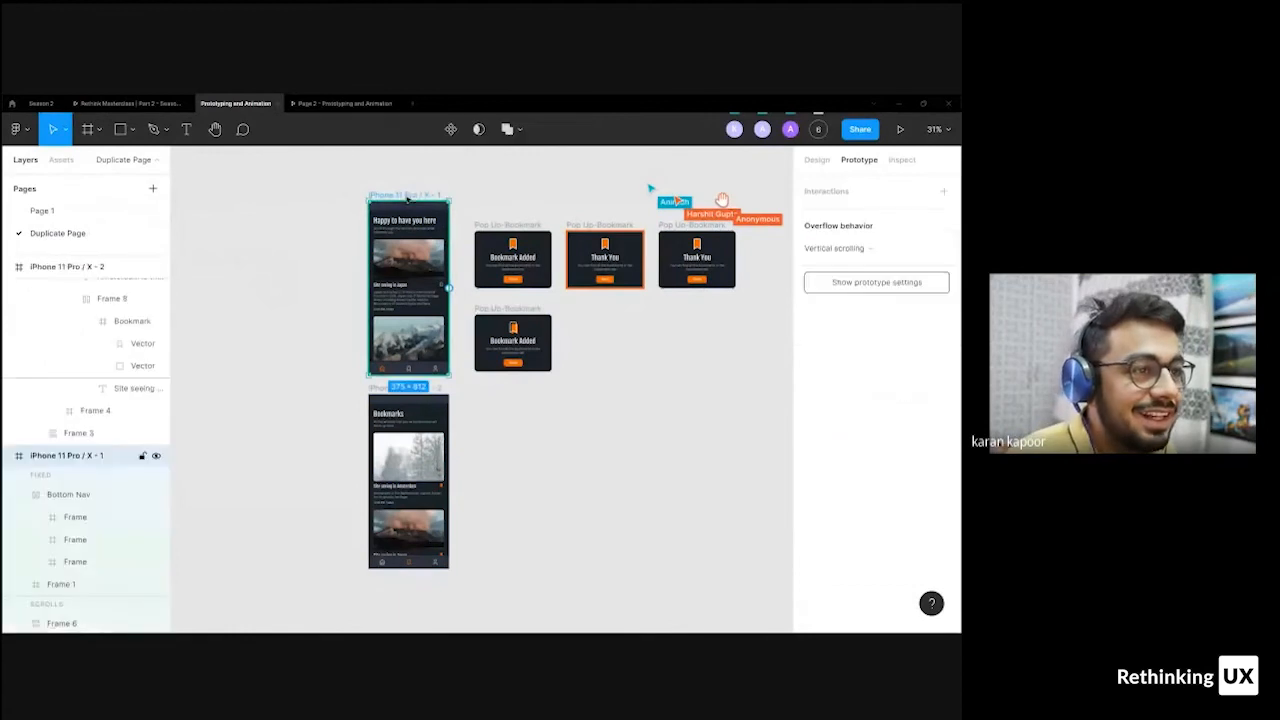
{"action": "right_click", "coordinate": [108, 232]}
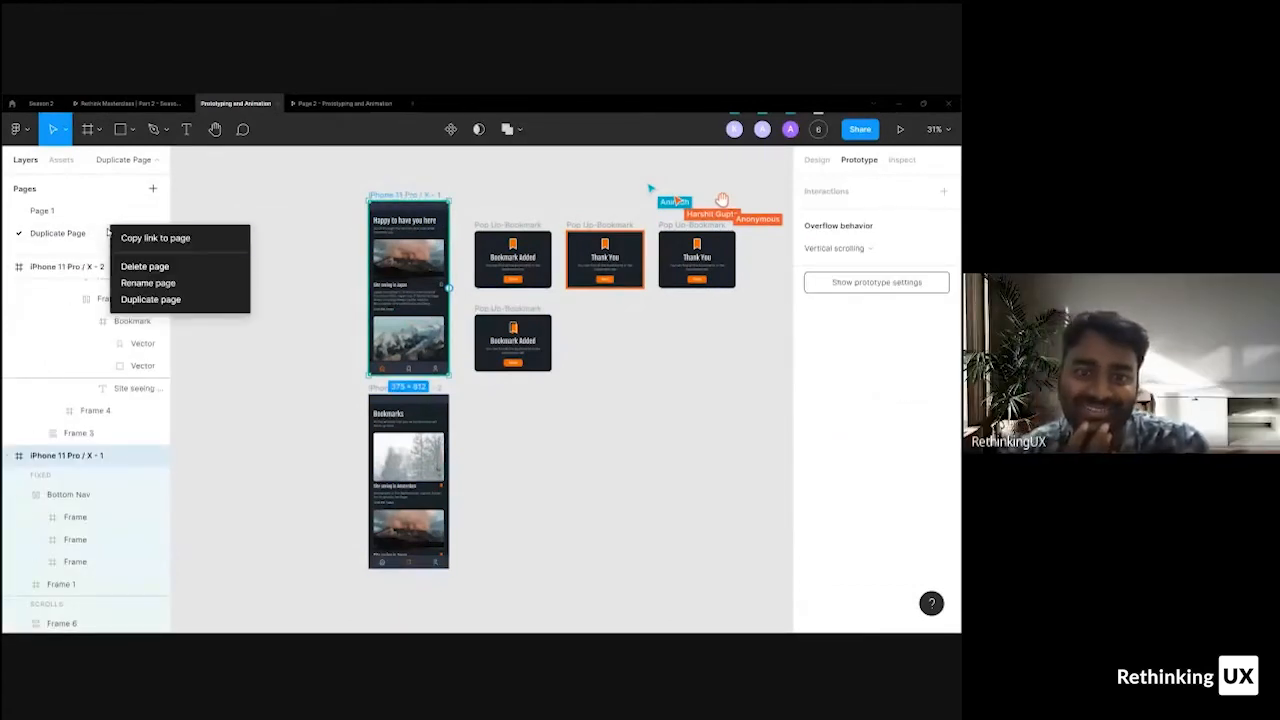
{"action": "left_click", "coordinate": [186, 301]}
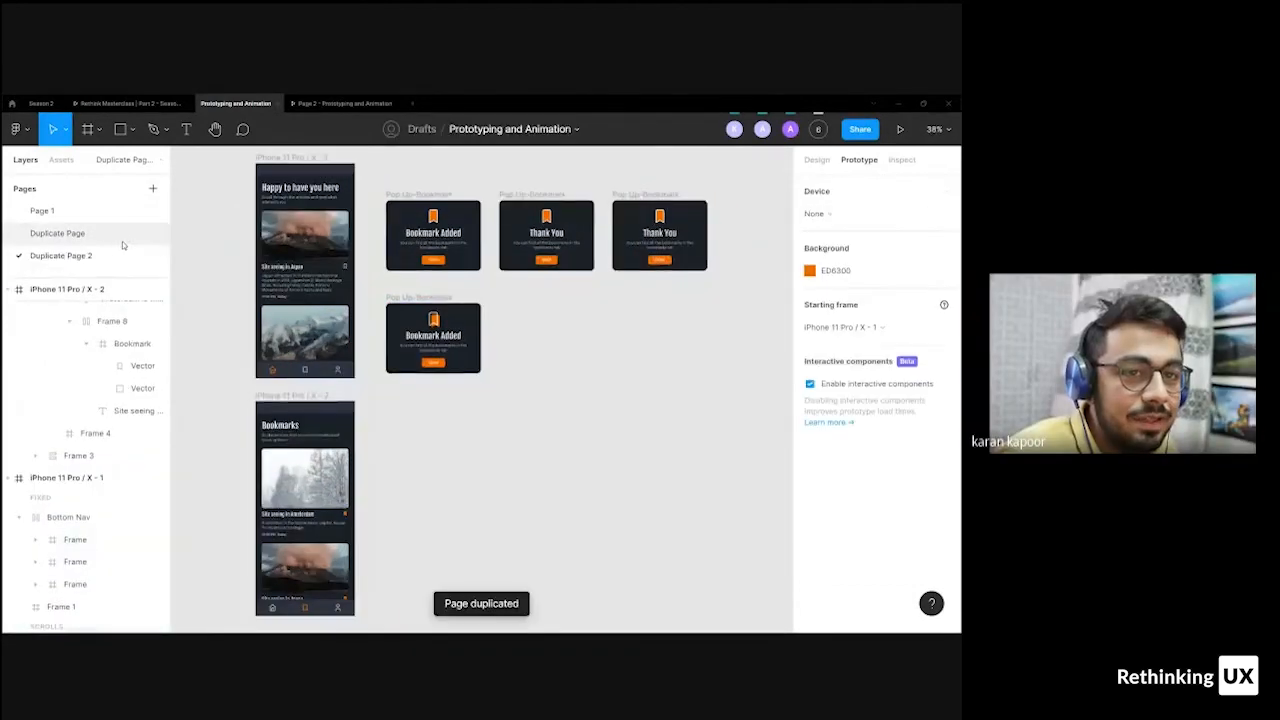
{"action": "right_click", "coordinate": [122, 254]}
{"action": "left_click", "coordinate": [170, 323]}
{"action": "right_click", "coordinate": [119, 263]}
{"action": "left_click", "coordinate": [160, 332]}
{"action": "left_click", "coordinate": [92, 258]}
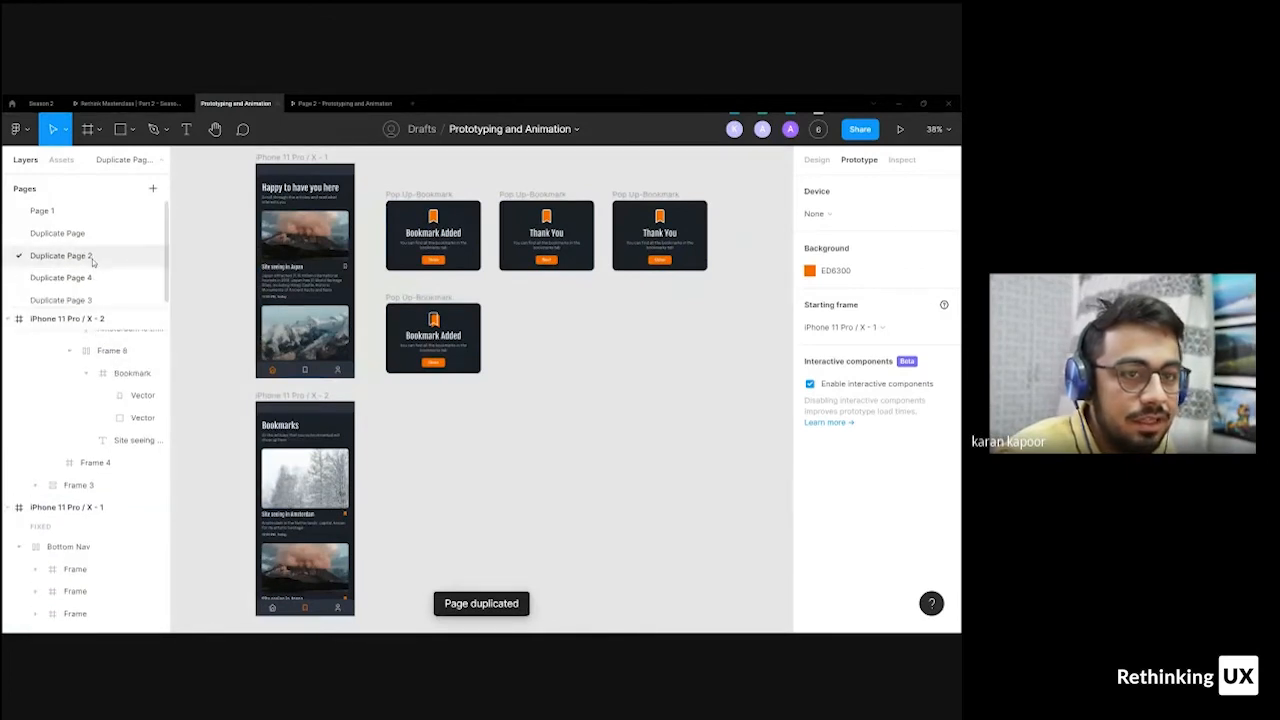
{"action": "scroll", "coordinate": [543, 298], "scroll_direction": "down", "scroll_amount": 3}
{"action": "scroll", "coordinate": [541, 294], "scroll_direction": "up", "scroll_amount": 2}
{"action": "scroll", "coordinate": [574, 340], "scroll_direction": "up", "scroll_amount": 2}
{"action": "left_click_drag", "start_coordinate": [677, 187], "coordinate": [241, 541]}
{"action": "left_click", "coordinate": [277, 287]}
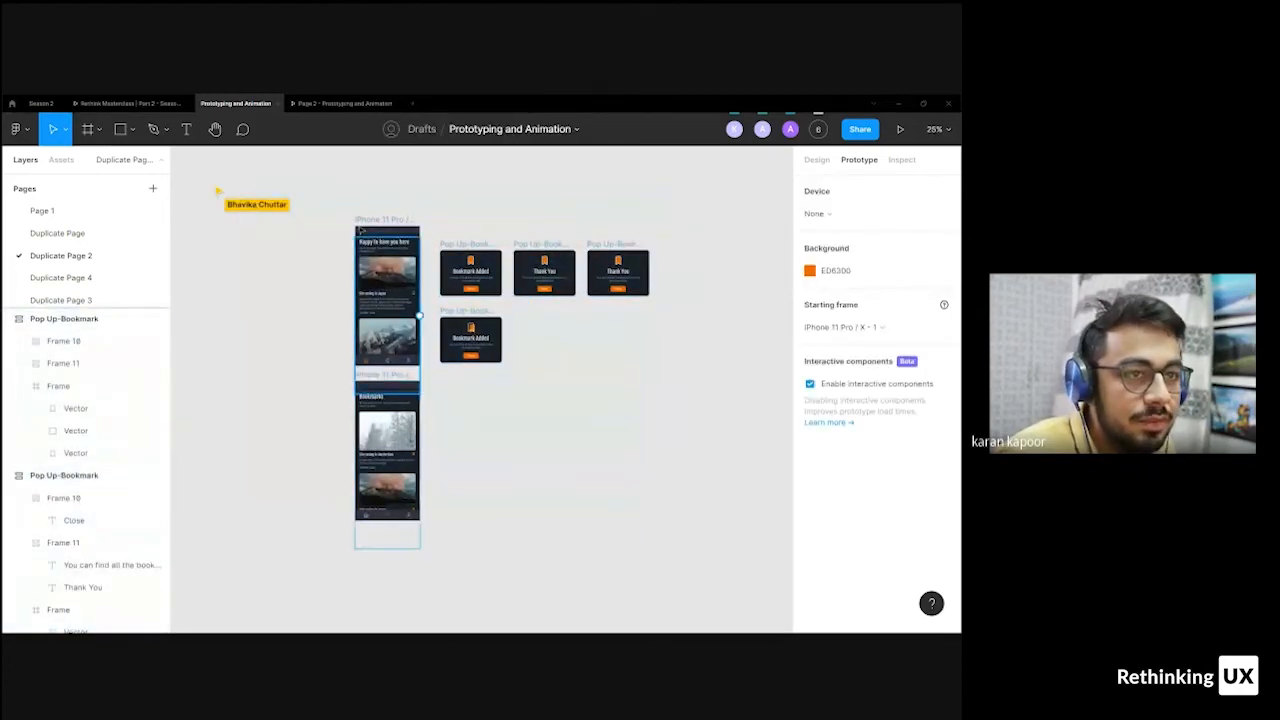
{"action": "right_click", "coordinate": [48, 264]}
{"action": "left_click", "coordinate": [237, 208]}
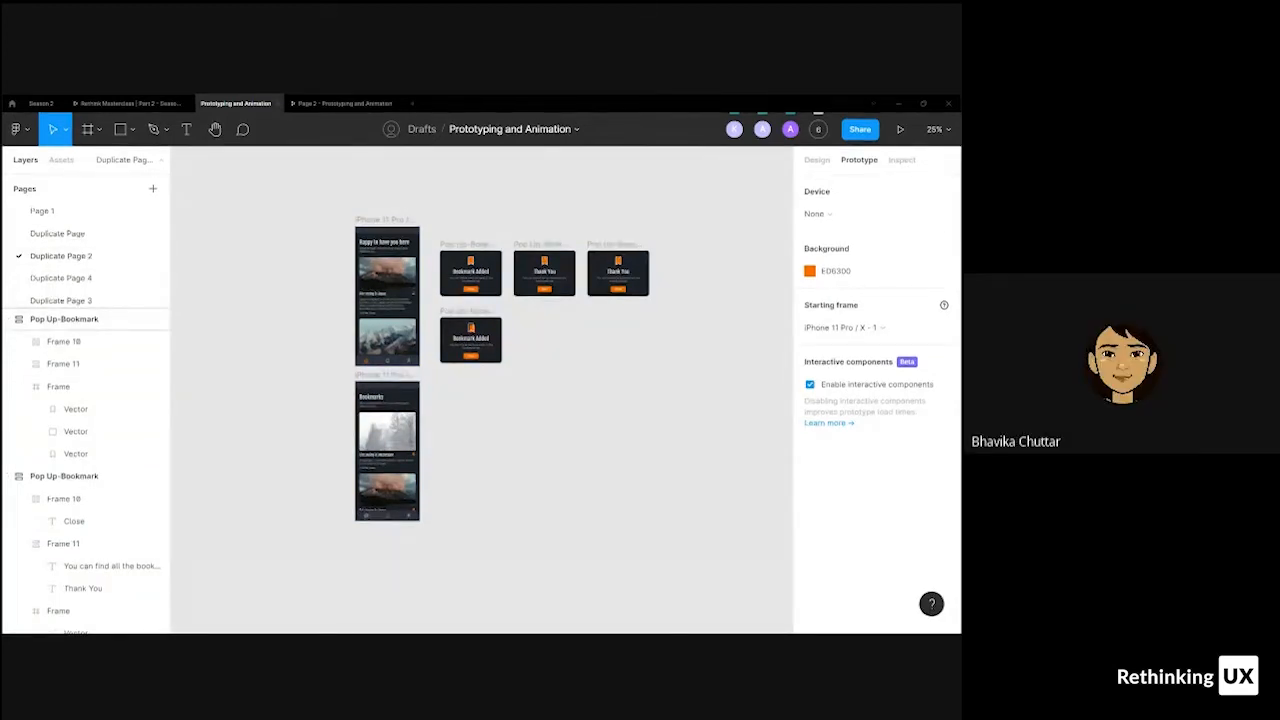
- Open the file's sharing settings and set the first three participants below the owner to can edit
{"action": "left_click", "coordinate": [857, 129]}
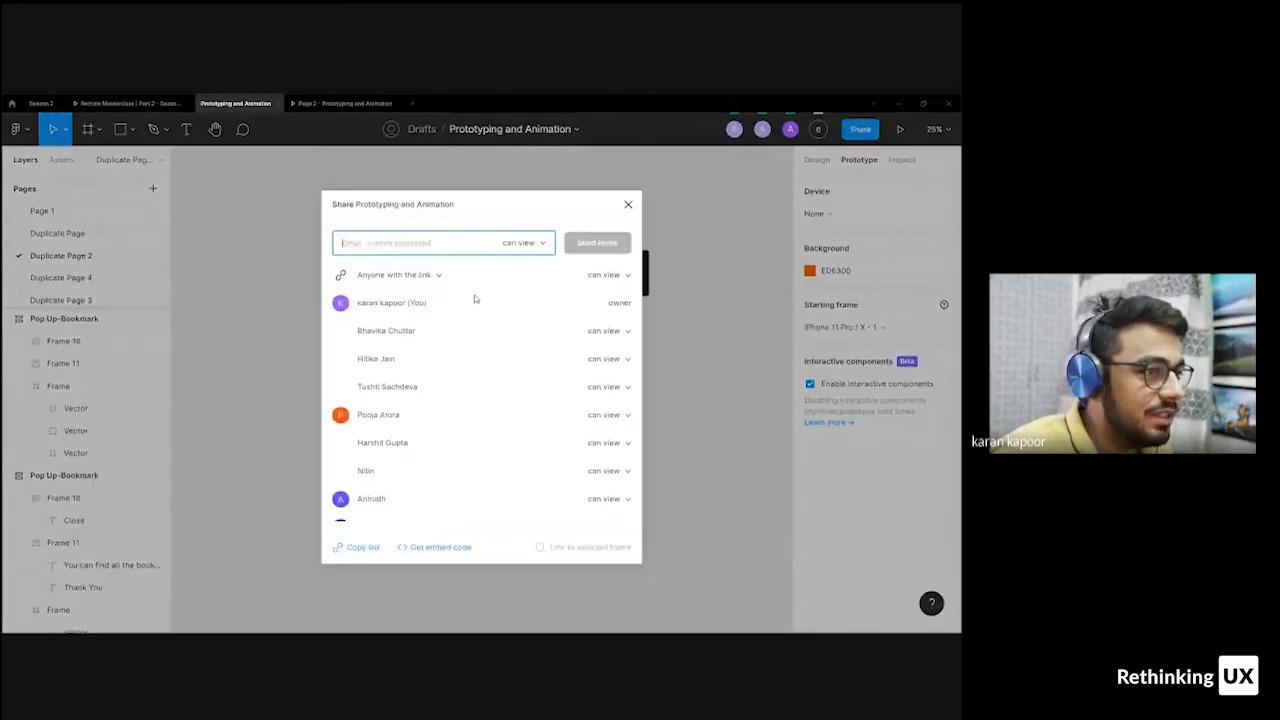
{"action": "left_click", "coordinate": [620, 332]}
{"action": "left_click", "coordinate": [626, 315]}
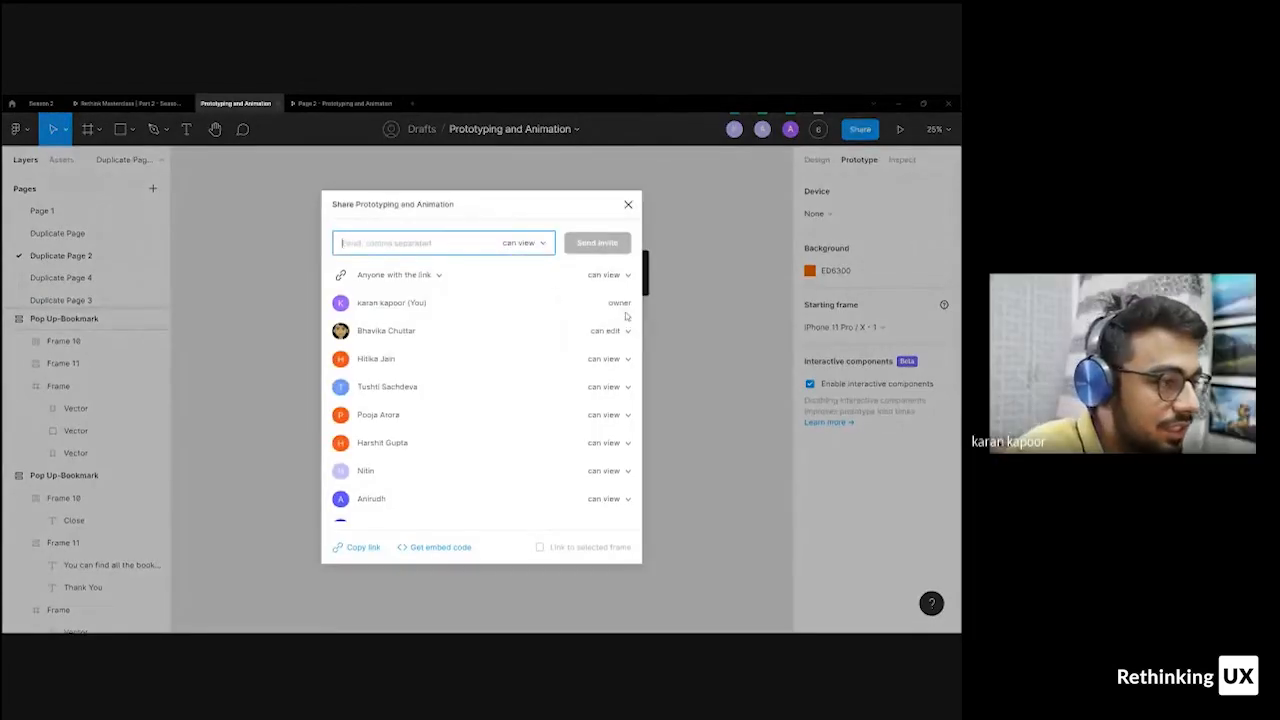
{"action": "double_click", "coordinate": [621, 358]}
{"action": "left_click", "coordinate": [621, 360]}
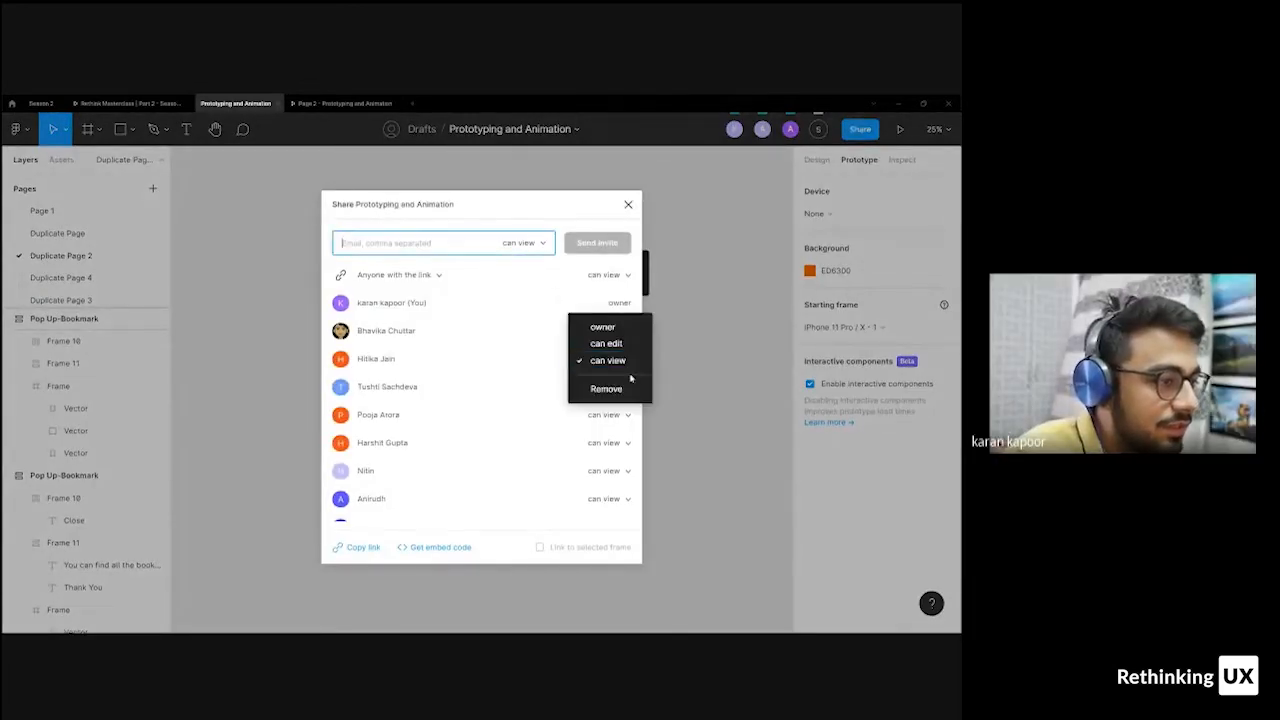
{"action": "left_click", "coordinate": [622, 343]}
{"action": "left_click", "coordinate": [622, 389]}
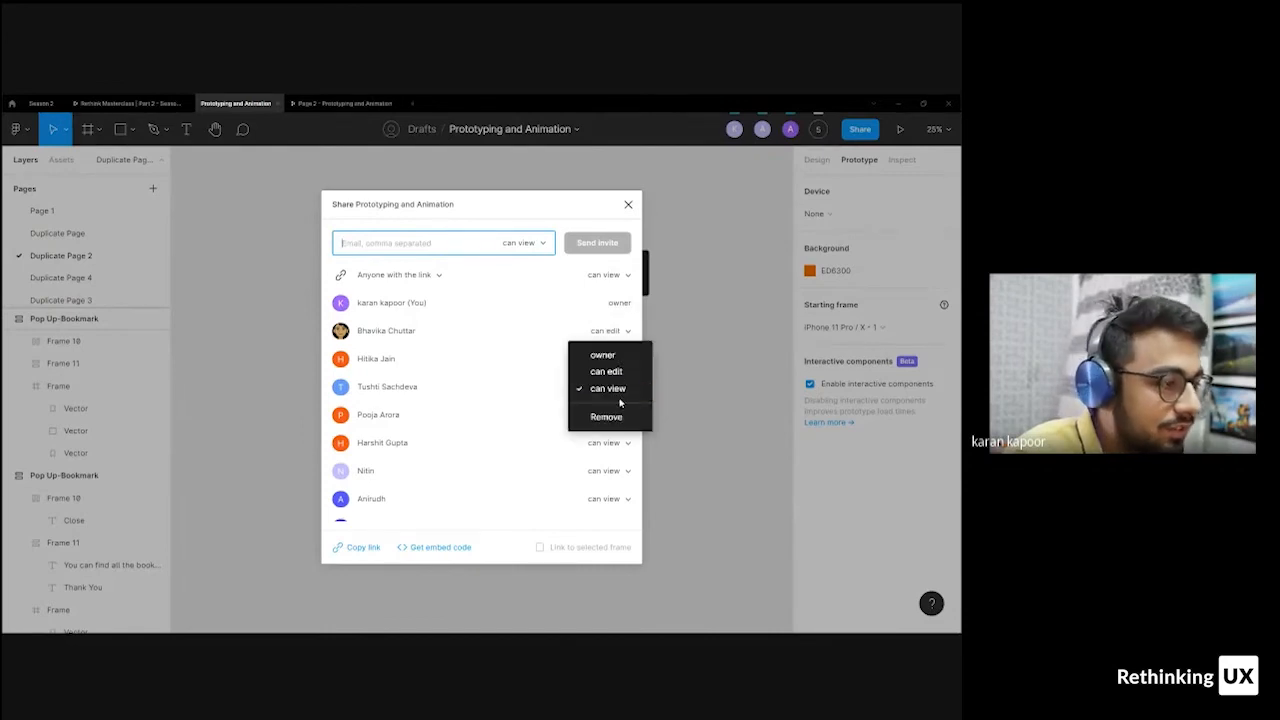
{"action": "left_click", "coordinate": [620, 371]}
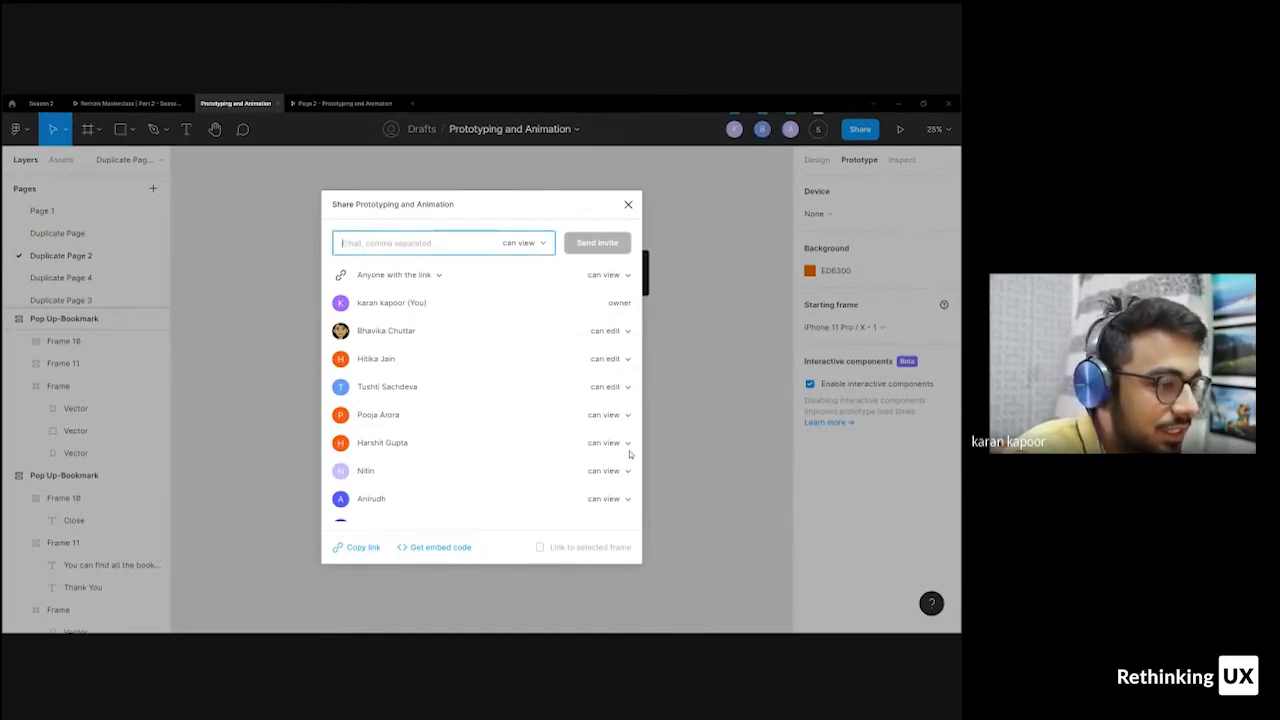
- Set the next four participants in the sharing list to can edit and close the dialog
{"action": "left_click", "coordinate": [618, 415]}
{"action": "left_click", "coordinate": [613, 397]}
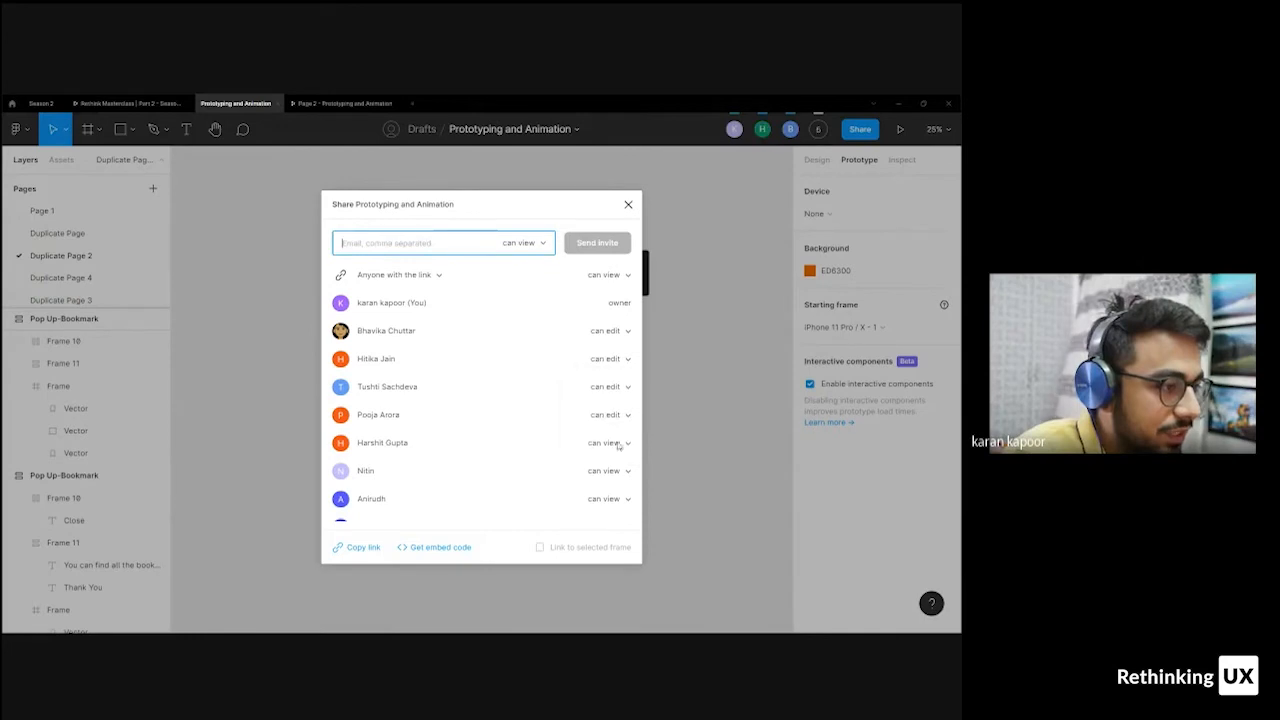
{"action": "left_click", "coordinate": [617, 448]}
{"action": "left_click", "coordinate": [614, 428]}
{"action": "left_click", "coordinate": [614, 471]}
{"action": "left_click", "coordinate": [613, 454]}
{"action": "left_click", "coordinate": [614, 474]}
{"action": "left_click", "coordinate": [614, 471]}
{"action": "left_click", "coordinate": [616, 500]}
{"action": "left_click", "coordinate": [614, 483]}
{"action": "left_click", "coordinate": [661, 465]}
{"action": "left_click_drag", "start_coordinate": [303, 190], "coordinate": [708, 523]}
{"action": "left_click", "coordinate": [708, 518]}
- Check who is active in the file and reopen its sharing settings at the end of the participant list
{"action": "left_click", "coordinate": [818, 130]}
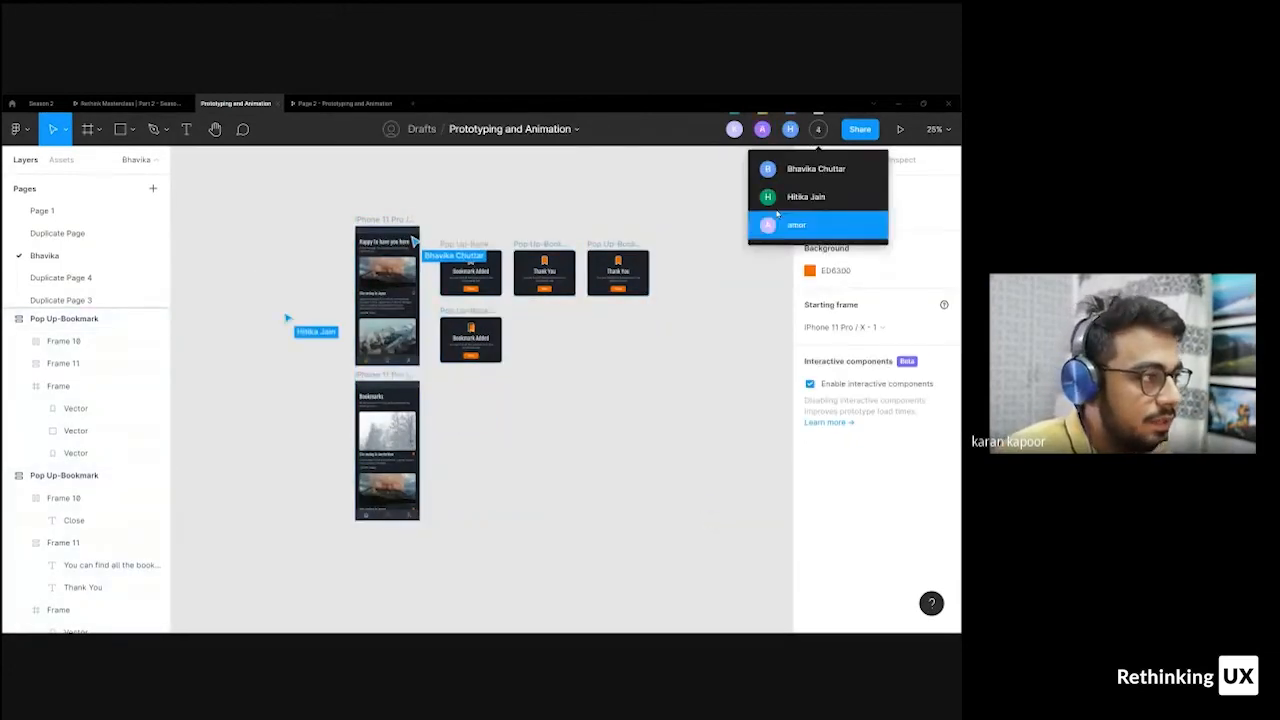
{"action": "left_click", "coordinate": [867, 132]}
{"action": "scroll", "coordinate": [500, 437], "scroll_direction": "down", "scroll_amount": 1}
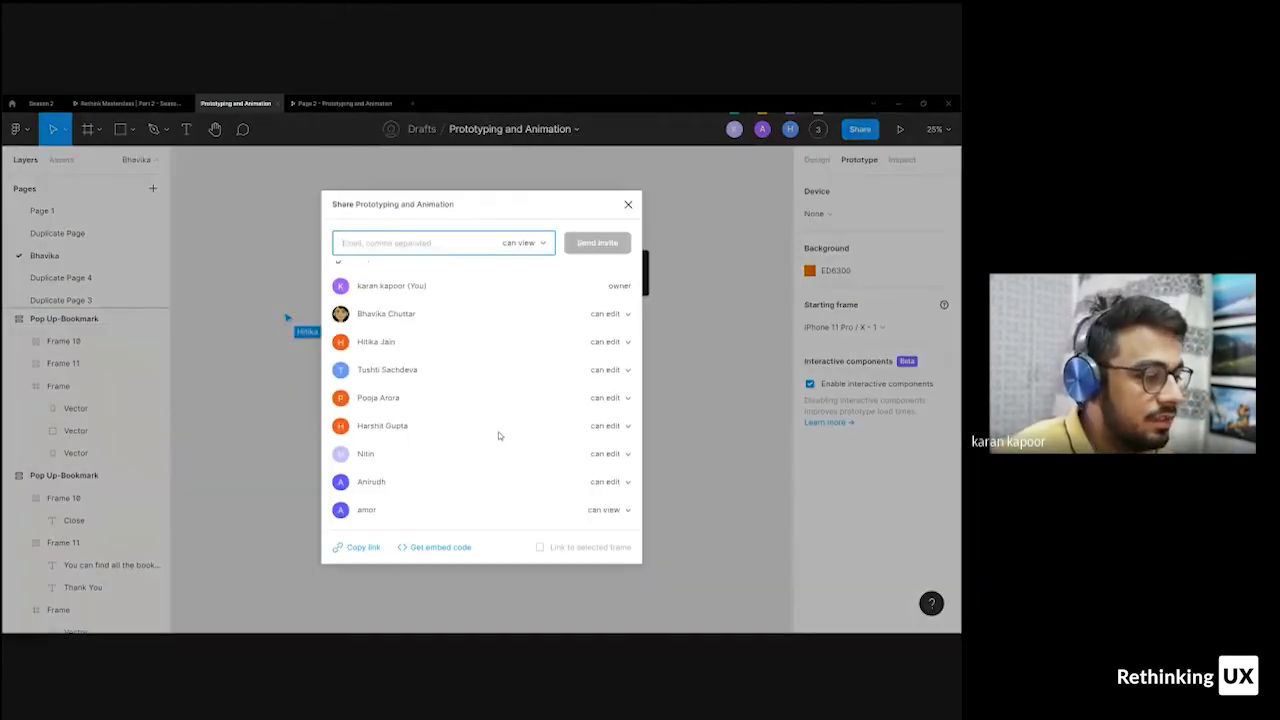
{"action": "left_click", "coordinate": [621, 512]}
{"action": "left_click", "coordinate": [622, 478]}
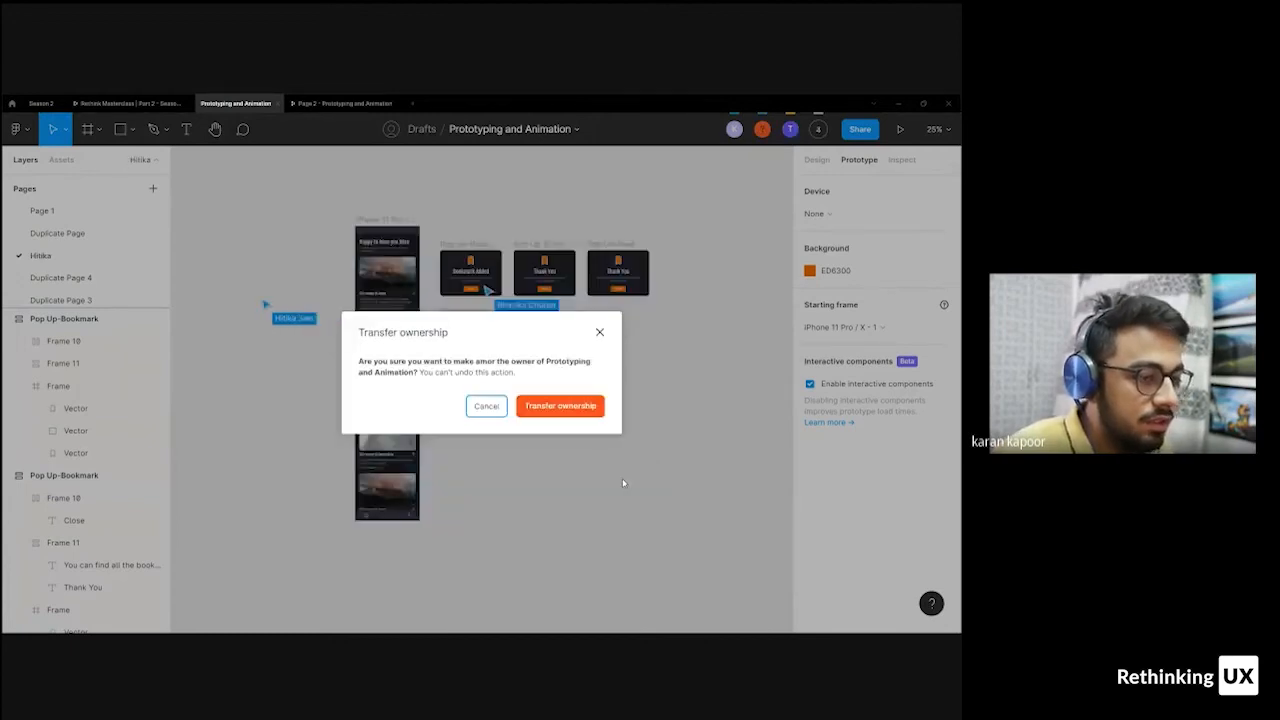
{"action": "left_click", "coordinate": [487, 404]}
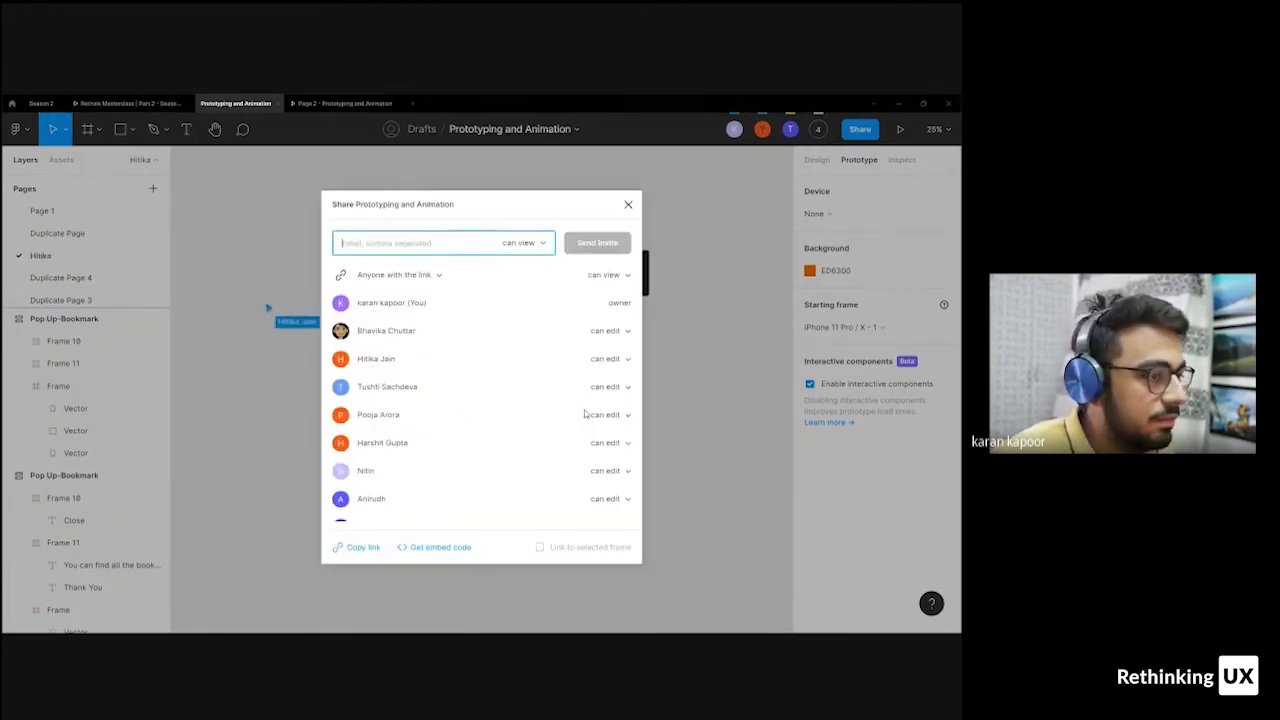
- Set the last participant in the sharing list to can edit and close the sharing dialog
{"action": "scroll", "coordinate": [600, 450], "scroll_direction": "down", "scroll_amount": 1}
{"action": "left_click", "coordinate": [617, 506]}
{"action": "left_click", "coordinate": [613, 489]}
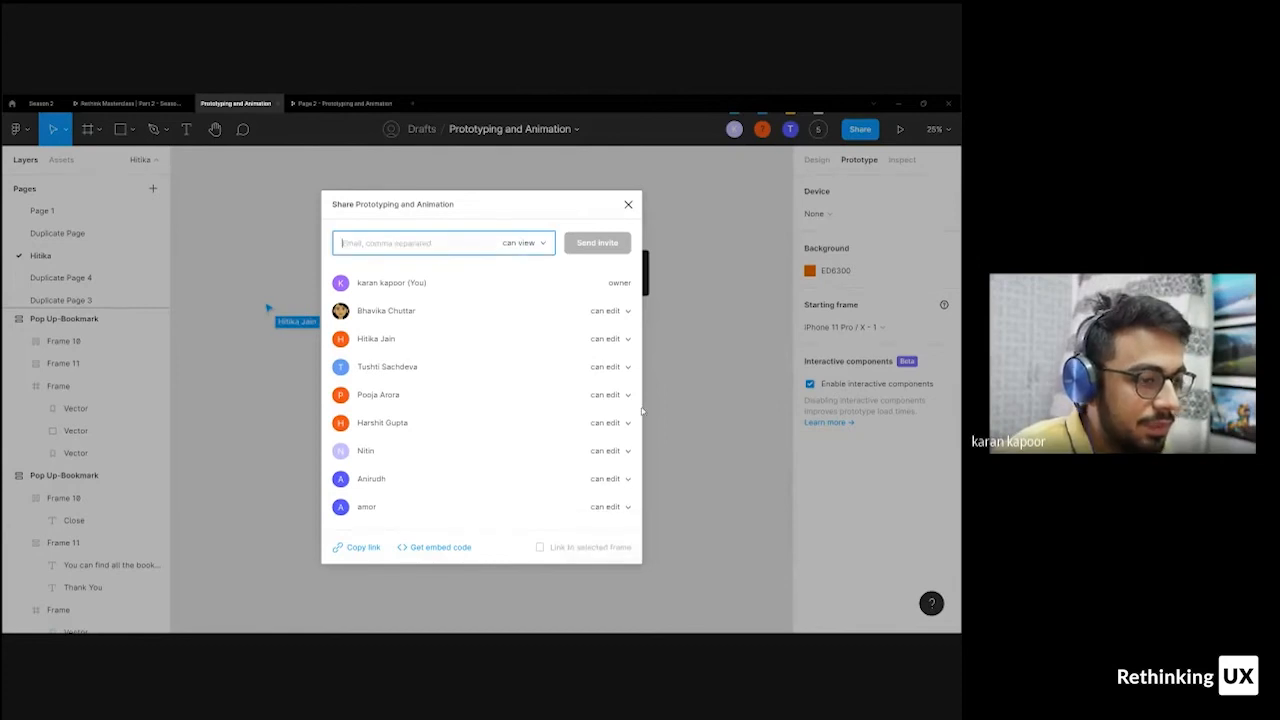
{"action": "left_click", "coordinate": [628, 204]}
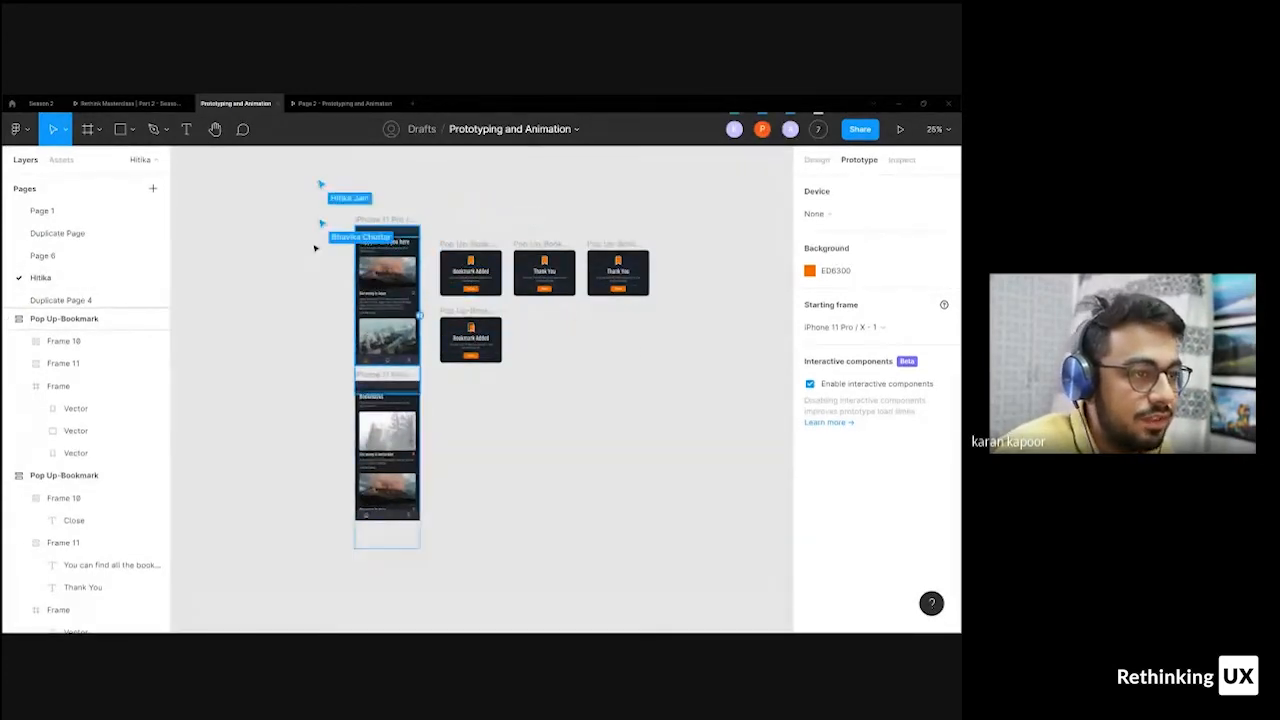
- Review all participants' permissions in the file's sharing settings and close the dialog
{"action": "scroll", "coordinate": [300, 234], "scroll_direction": "up", "scroll_amount": 3}
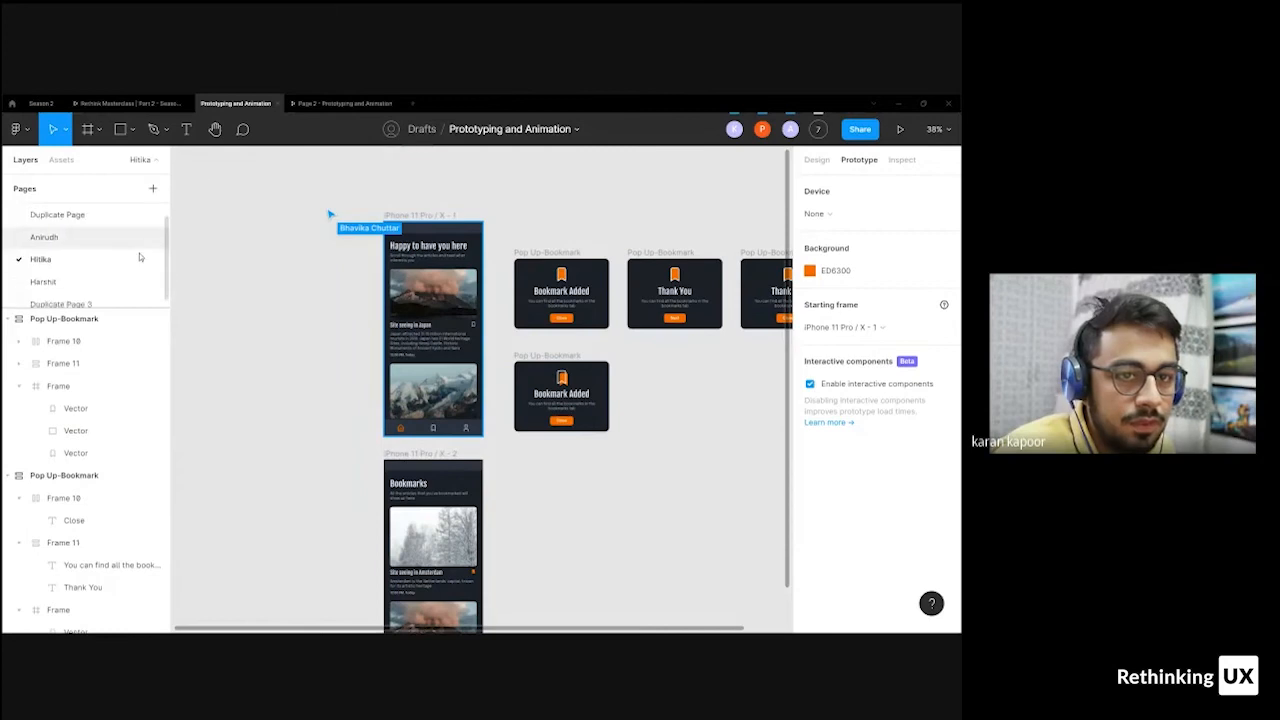
{"action": "left_click", "coordinate": [860, 129]}
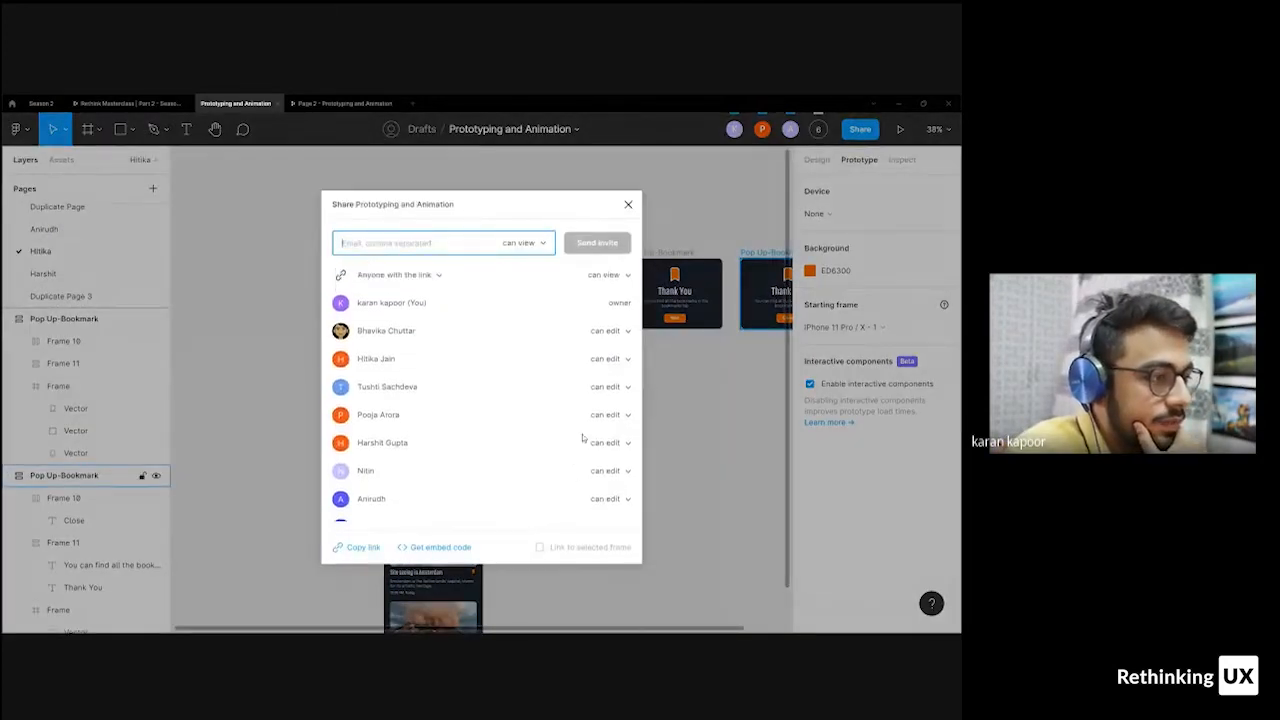
{"action": "scroll", "coordinate": [557, 367], "scroll_direction": "down", "scroll_amount": 1}
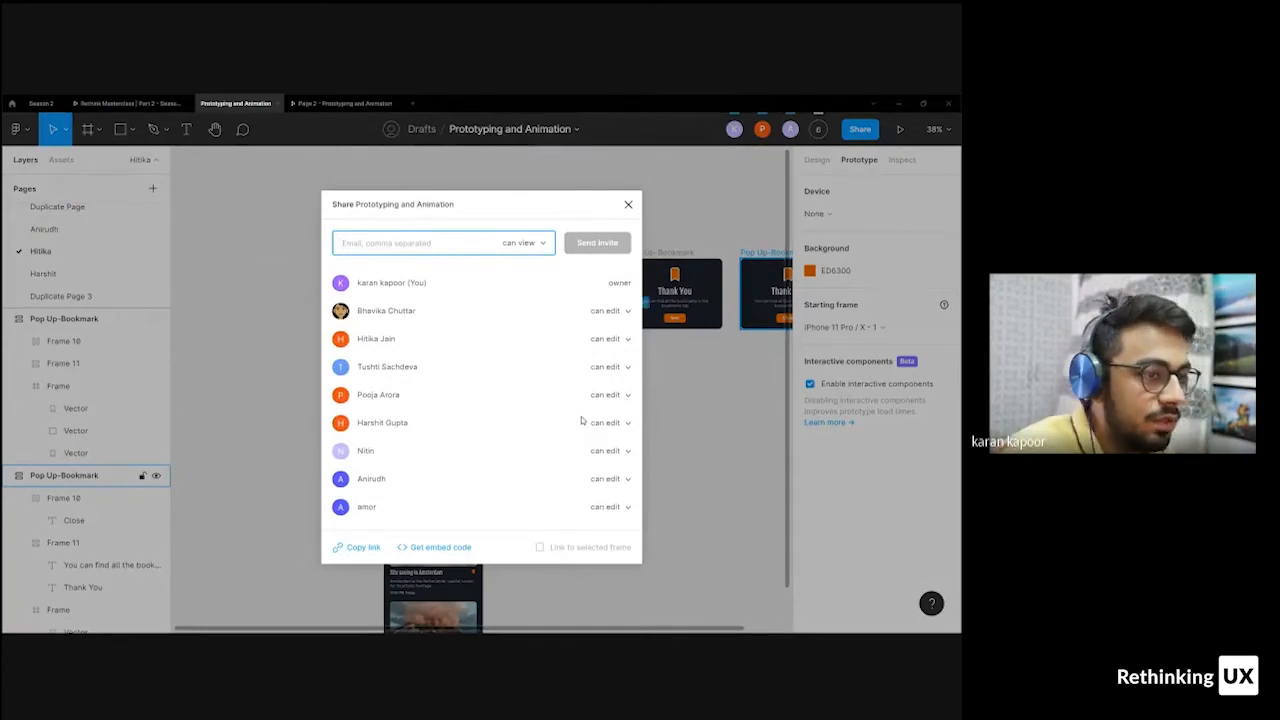
{"action": "left_click", "coordinate": [502, 438]}
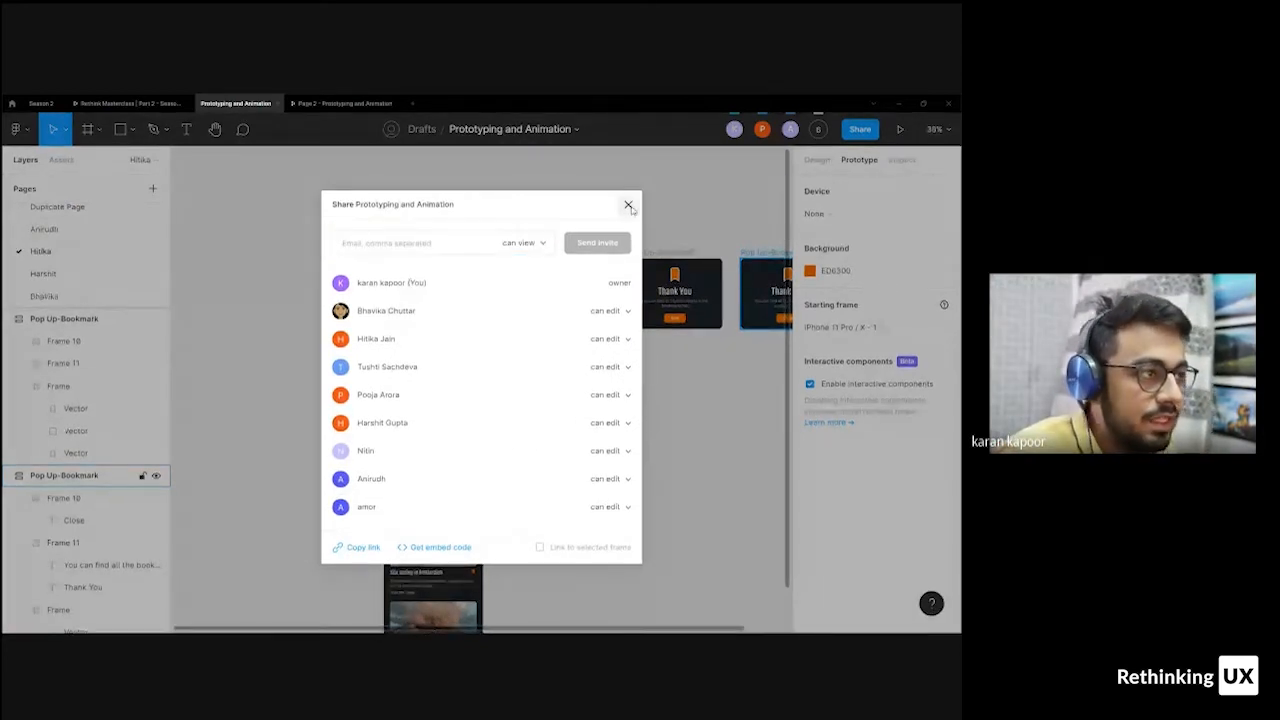
{"action": "left_click", "coordinate": [628, 205]}
{"action": "left_click", "coordinate": [671, 226]}
{"action": "left_click_drag", "start_coordinate": [671, 226], "coordinate": [581, 247]}
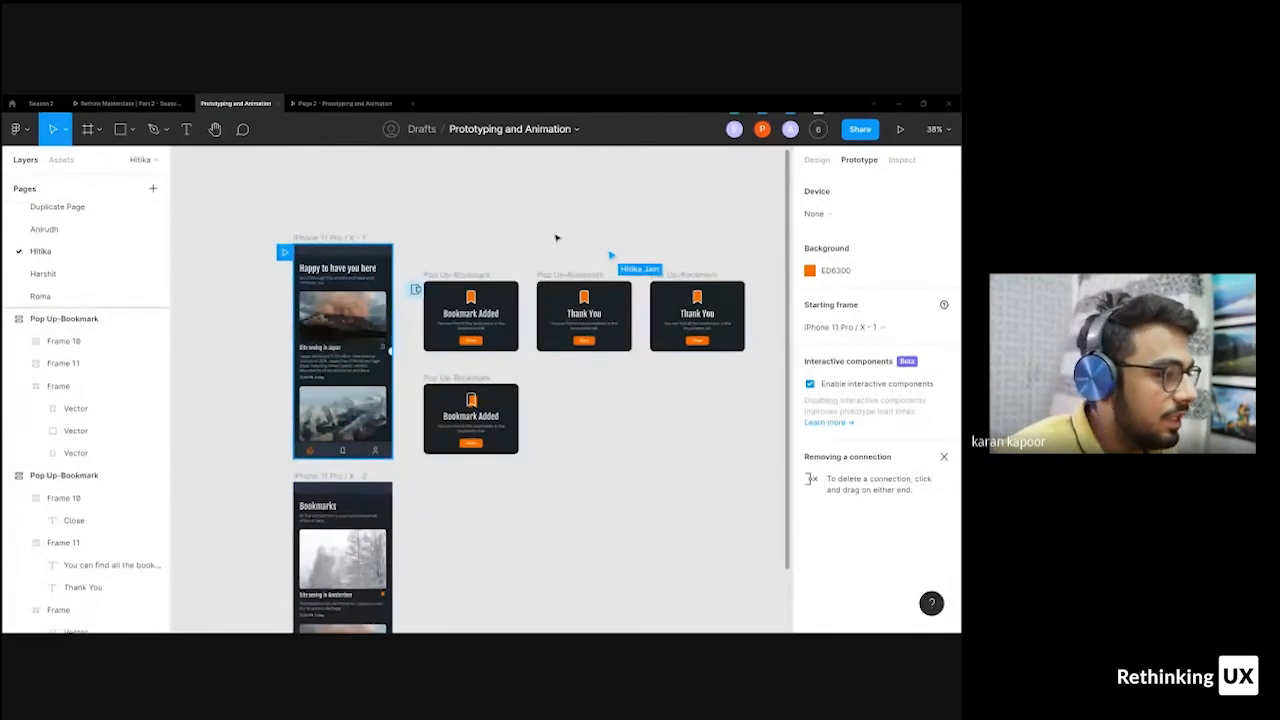
{"action": "left_click_drag", "start_coordinate": [560, 377], "coordinate": [421, 511]}
{"action": "left_click", "coordinate": [421, 510]}
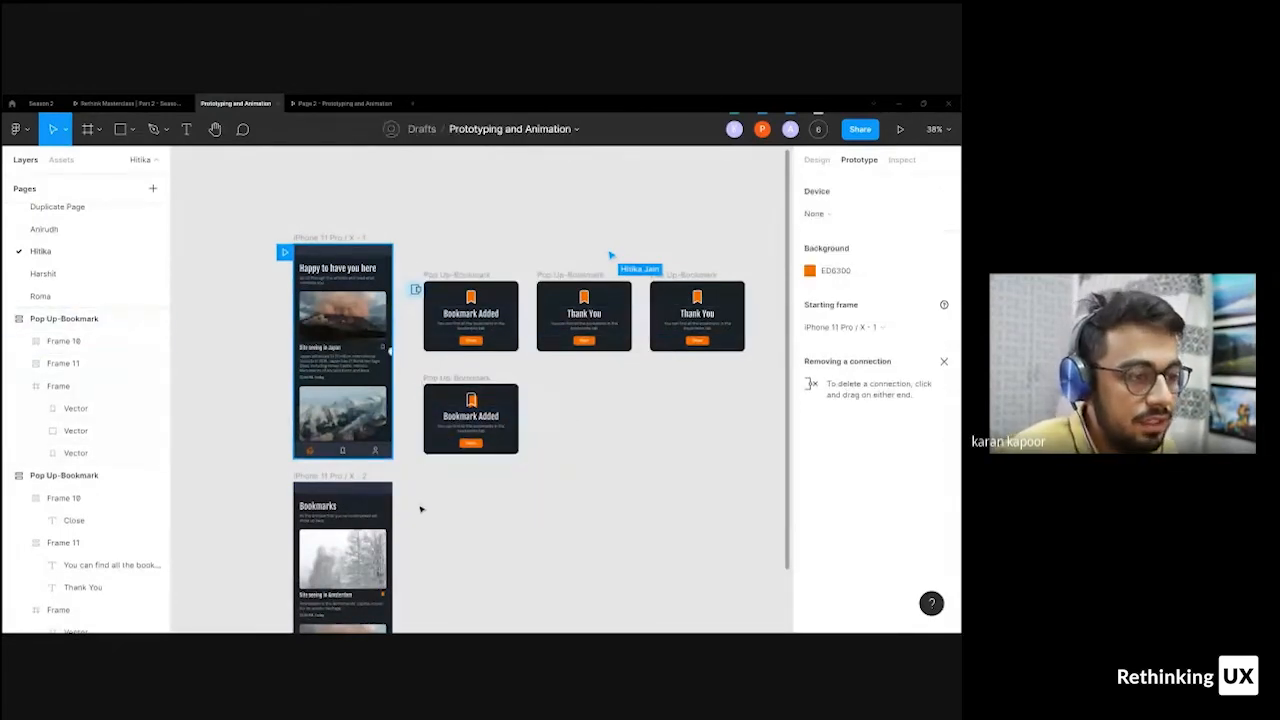
{"action": "scroll", "coordinate": [103, 225], "scroll_direction": "up", "scroll_amount": 1}
- Switch to the Duplicate Page to view its screens and popups
{"action": "left_click", "coordinate": [103, 236]}
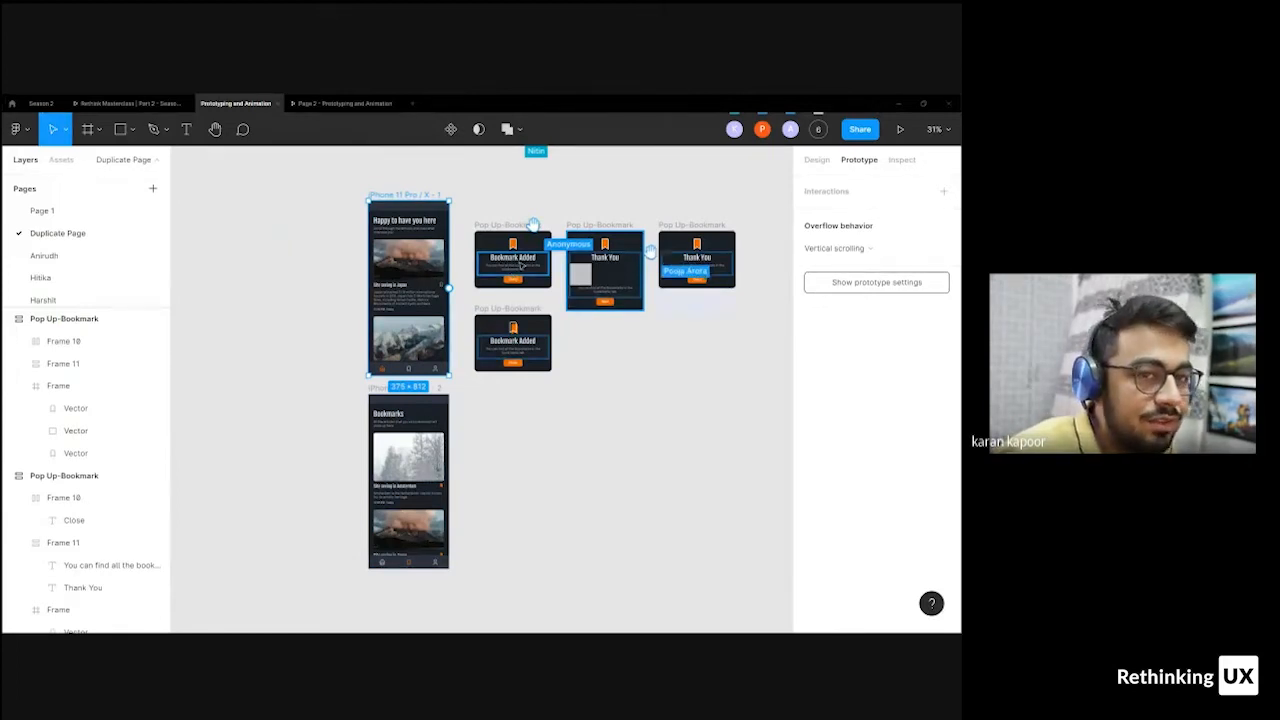
{"action": "left_click", "coordinate": [330, 103]}
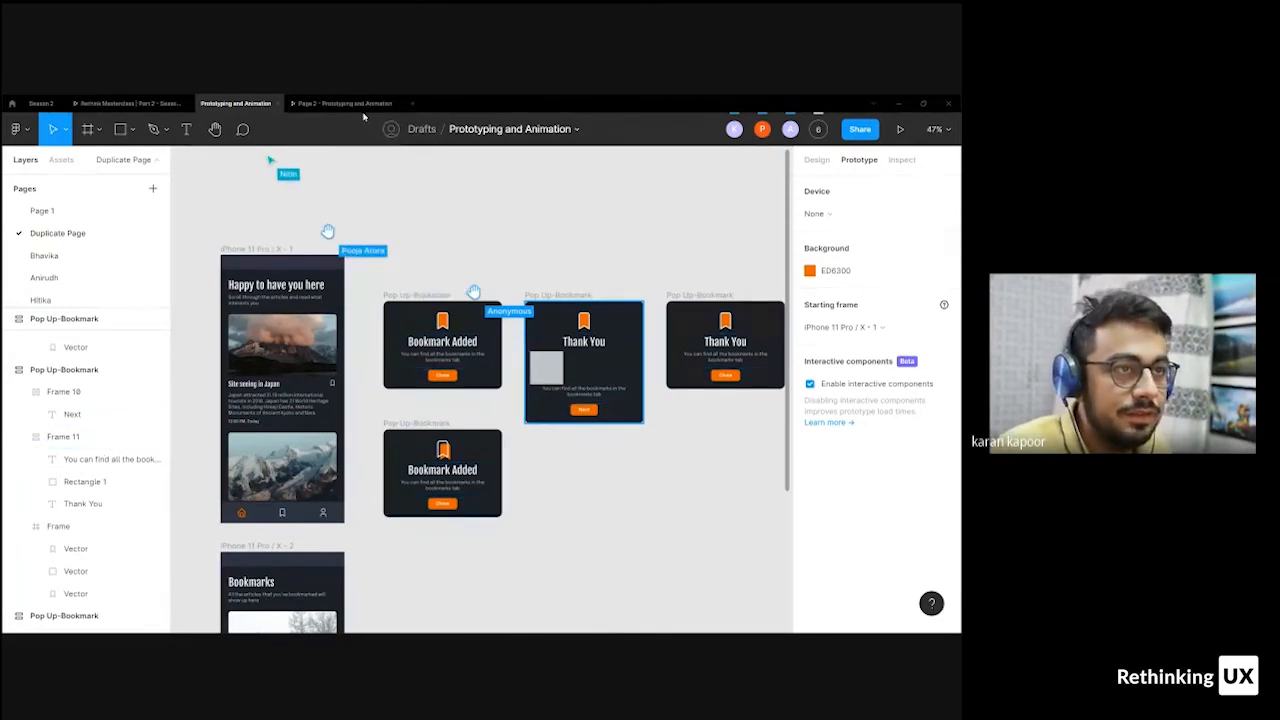
- Recheck the participants' permissions in the file's sharing settings and close the dialog
{"action": "scroll", "coordinate": [512, 355], "scroll_direction": "up", "scroll_amount": 5}
{"action": "scroll", "coordinate": [567, 373], "scroll_direction": "down", "scroll_amount": 5}
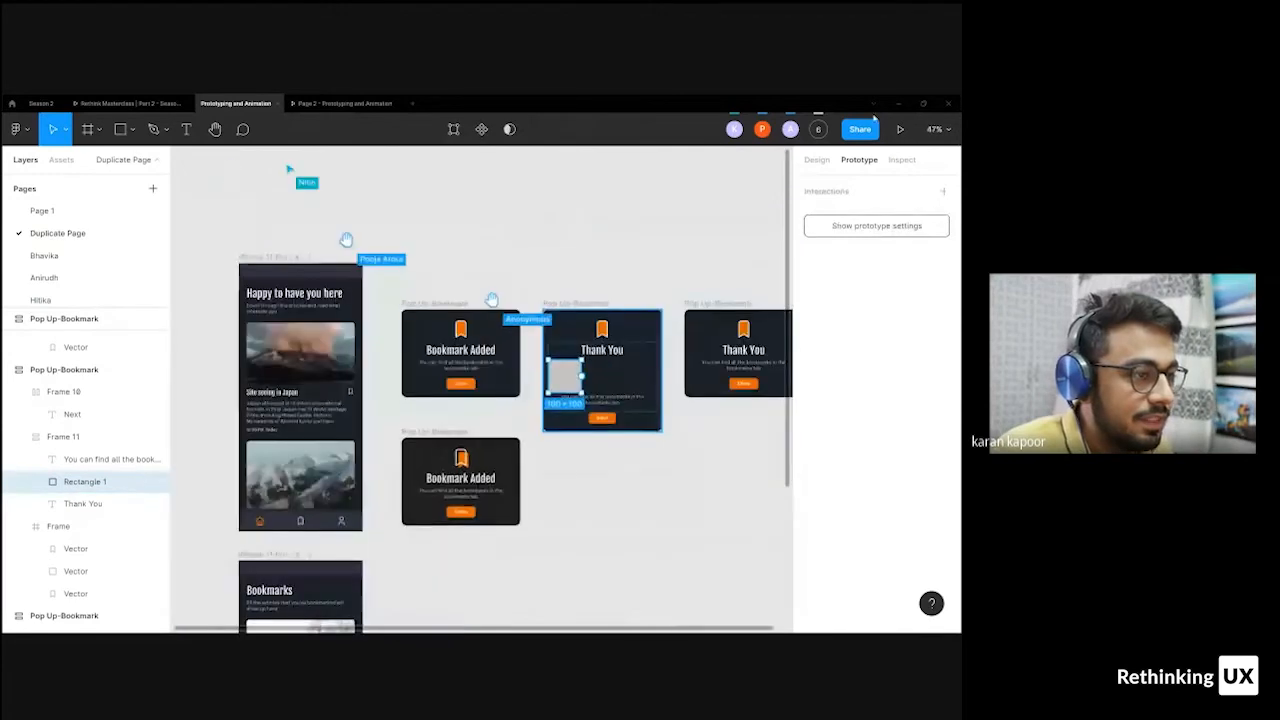
{"action": "left_click", "coordinate": [820, 161]}
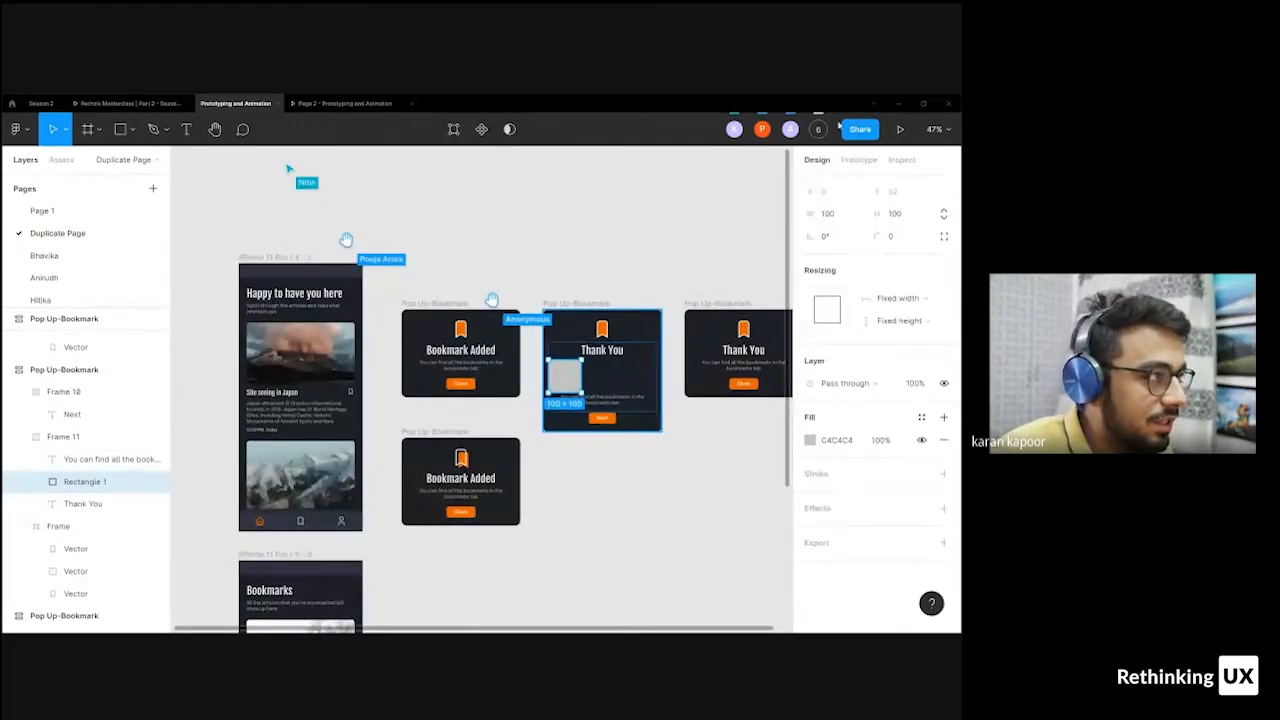
{"action": "left_click", "coordinate": [848, 128]}
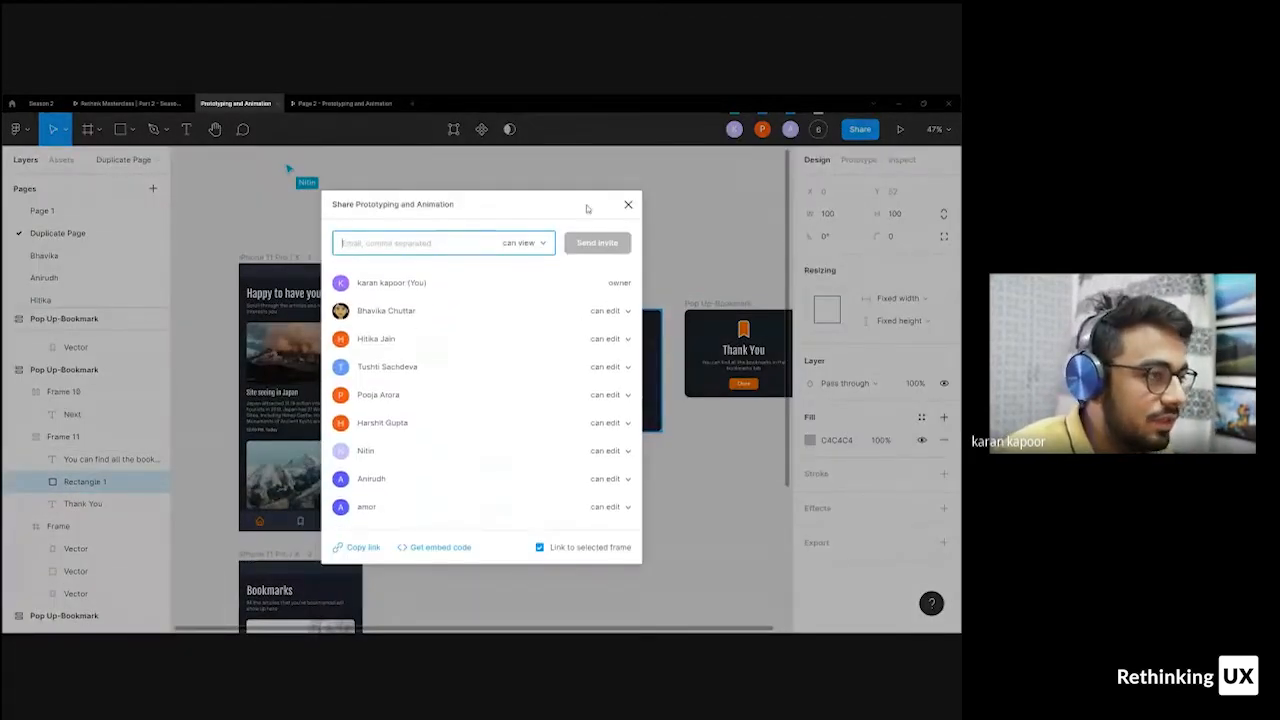
{"action": "left_click", "coordinate": [629, 205]}
- Look through several participants' practice pages and return to the Duplicate Page
{"action": "scroll", "coordinate": [90, 250], "scroll_direction": "down", "scroll_amount": 3}
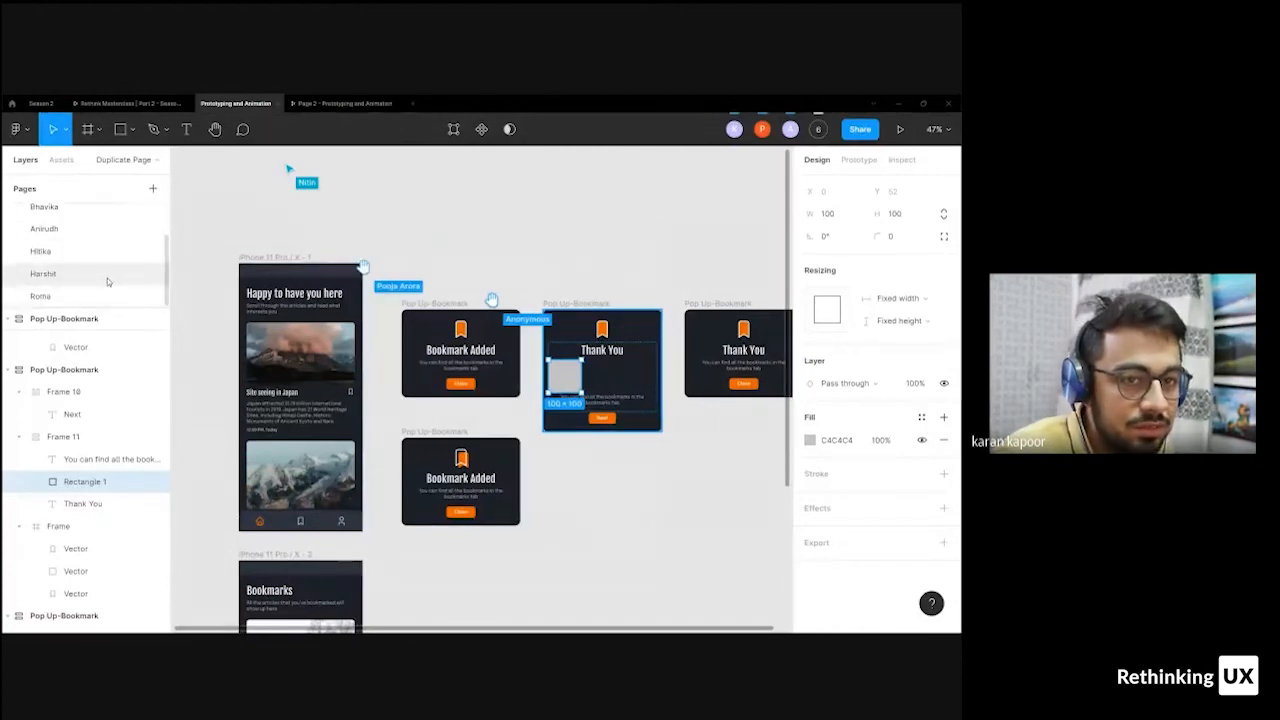
{"action": "left_click", "coordinate": [103, 275]}
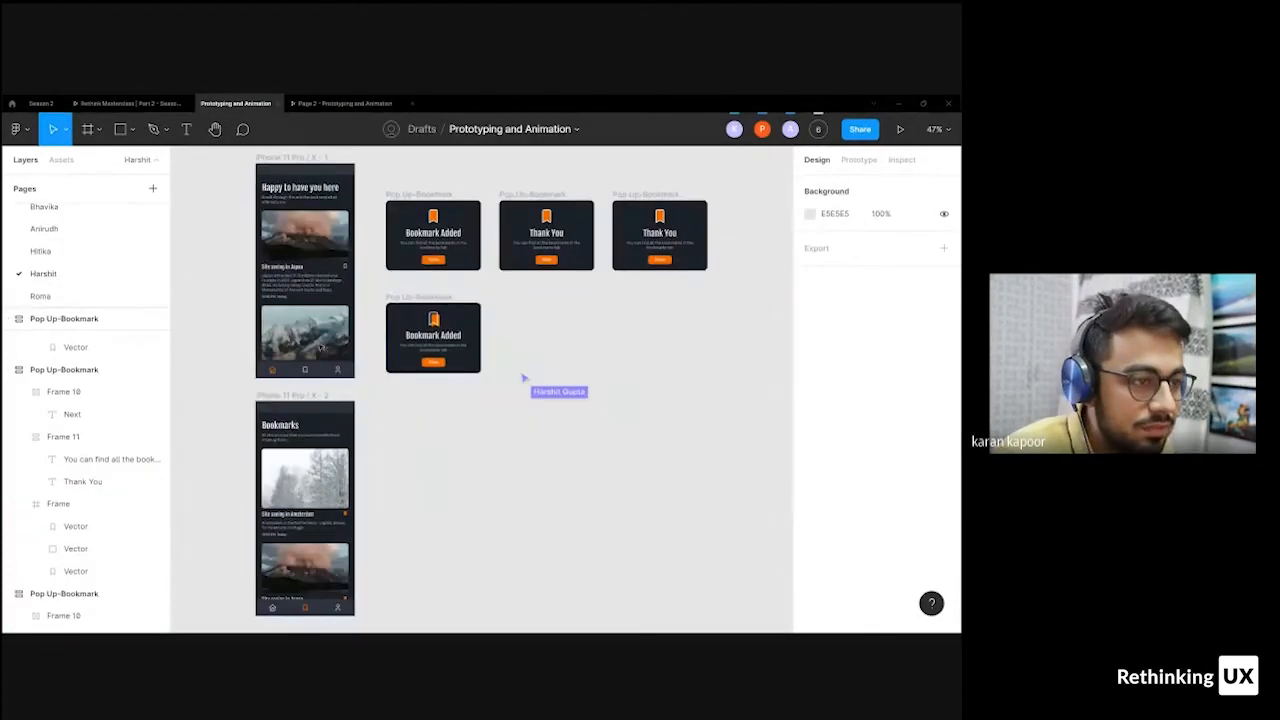
{"action": "left_click", "coordinate": [60, 295]}
{"action": "left_click", "coordinate": [87, 232]}
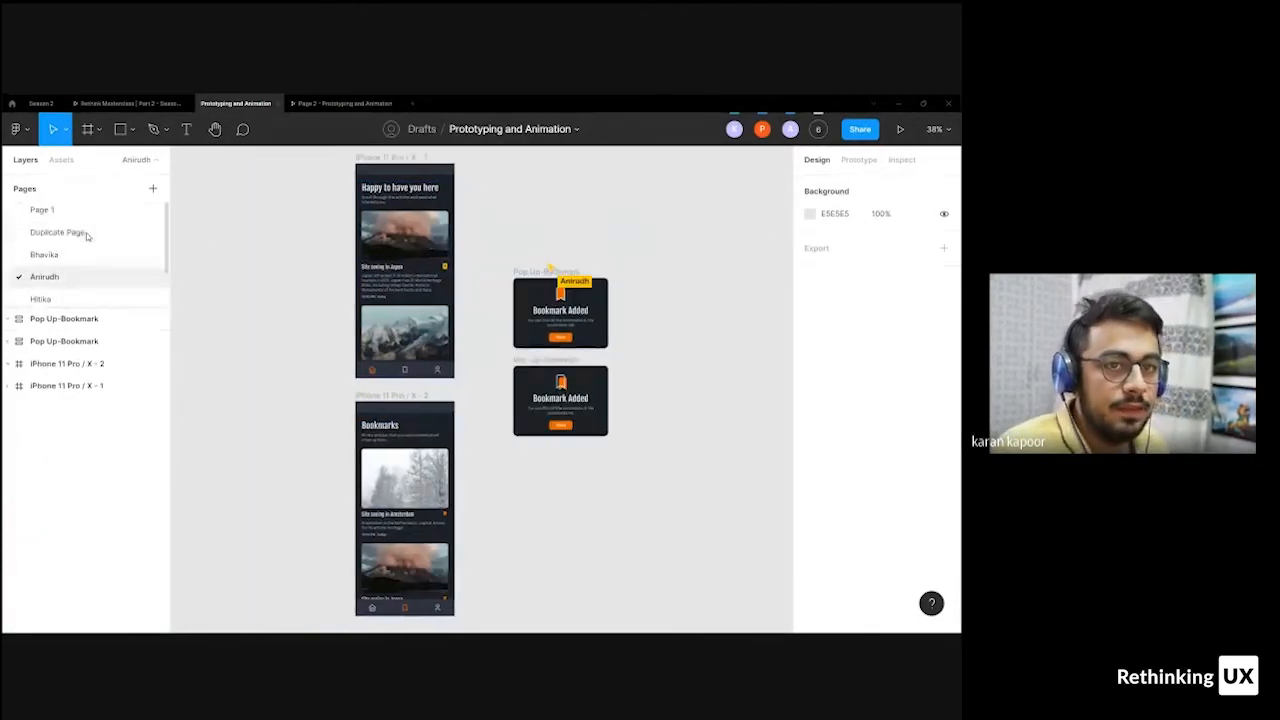
{"action": "left_click", "coordinate": [89, 254]}
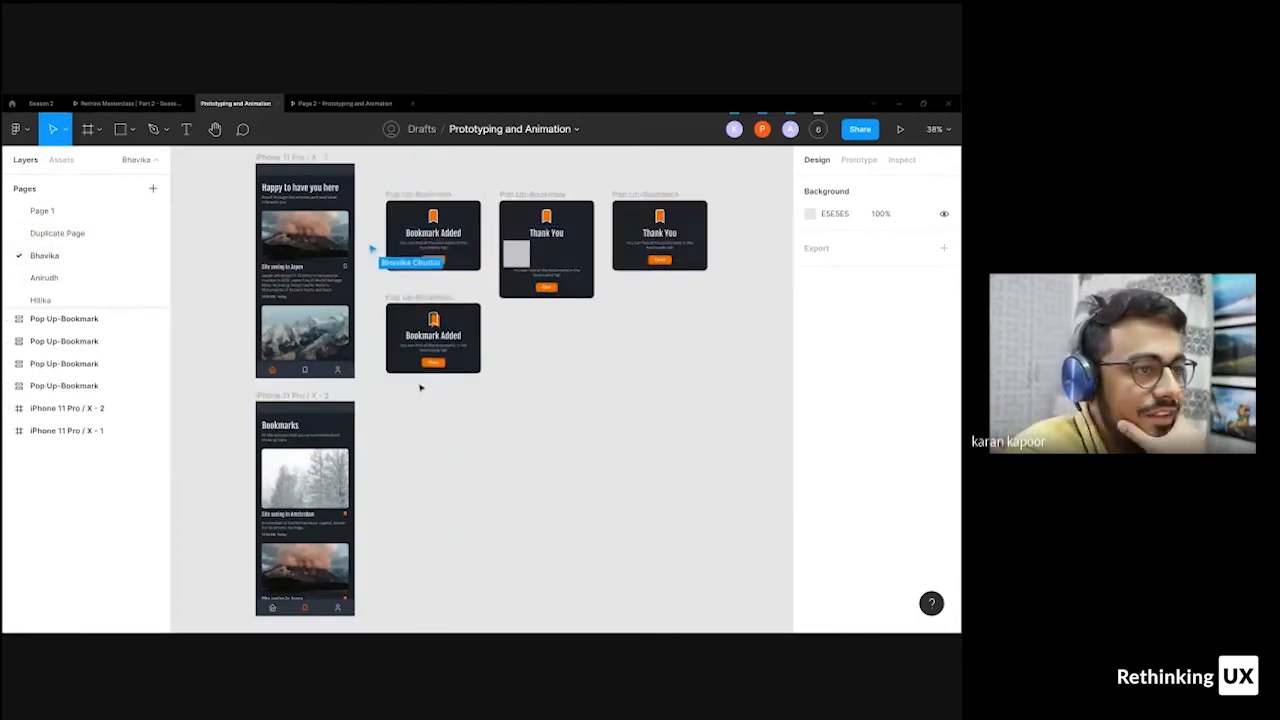
{"action": "left_click", "coordinate": [97, 236]}
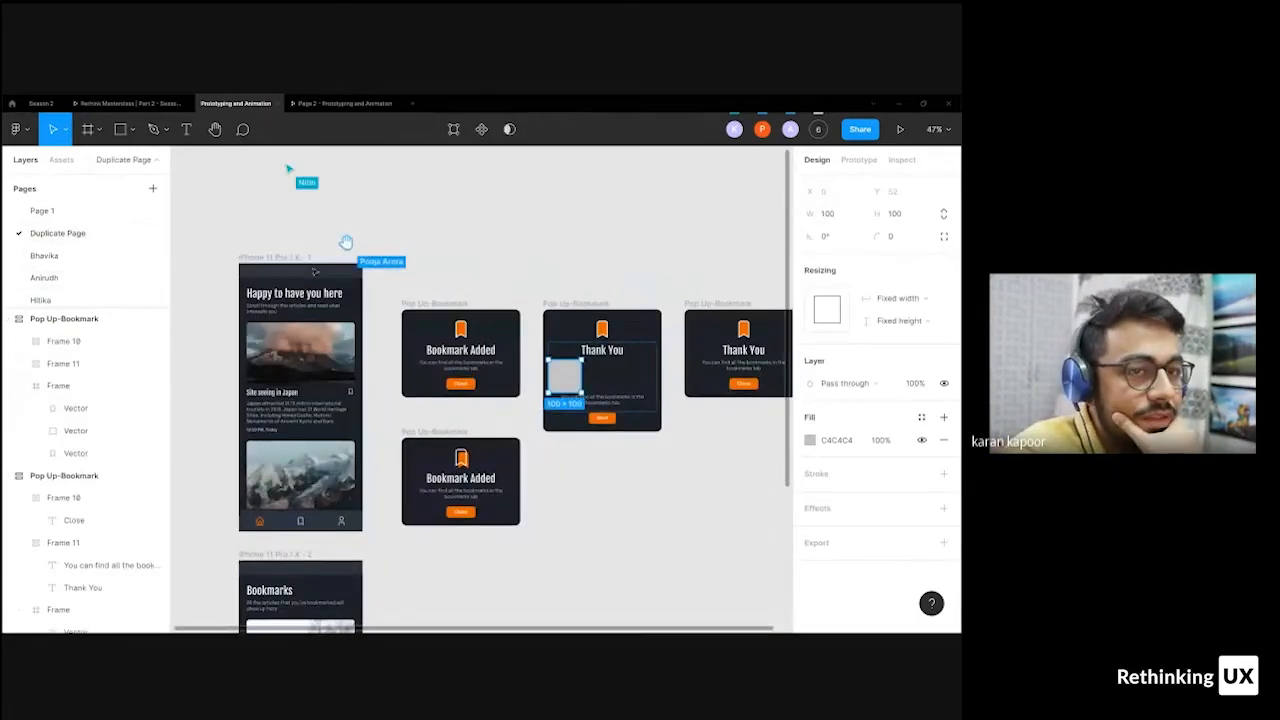
{"action": "scroll", "coordinate": [85, 270], "scroll_direction": "down", "scroll_amount": 2}
{"action": "scroll", "coordinate": [83, 270], "scroll_direction": "up", "scroll_amount": 2}
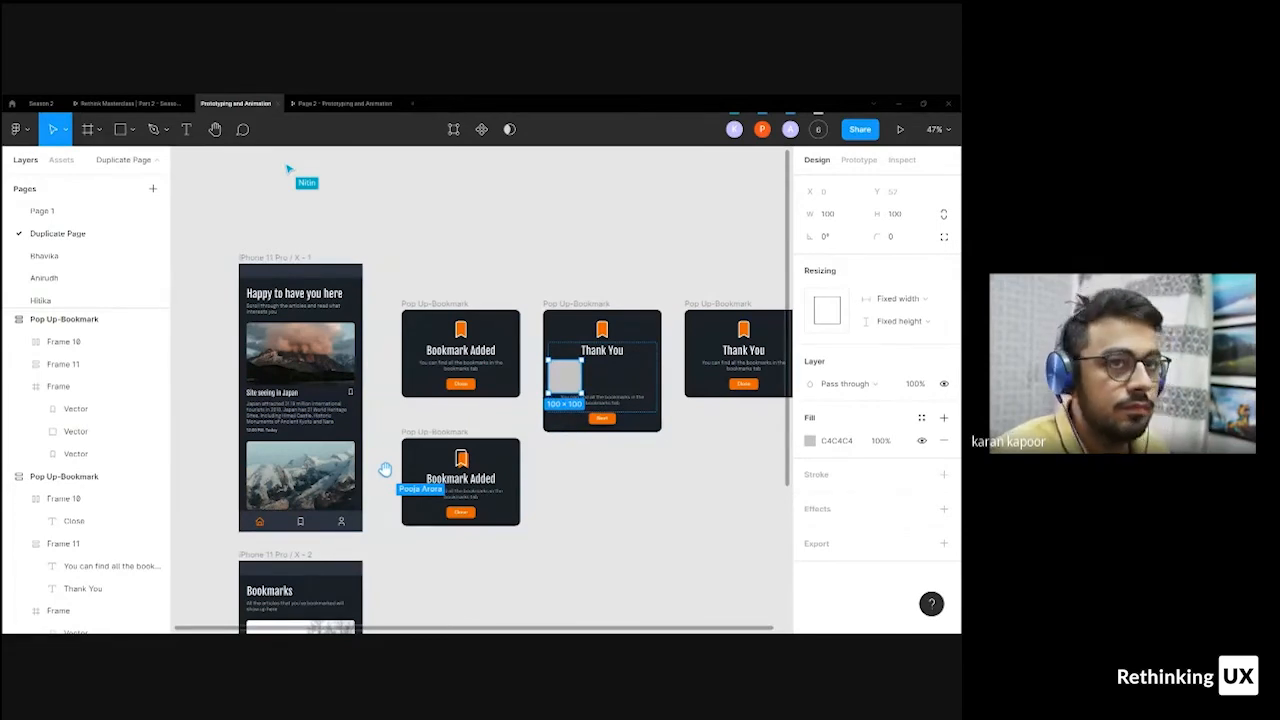
- Switch to the Rethink Masterclass Part 2 presentation
{"action": "left_click", "coordinate": [148, 124]}
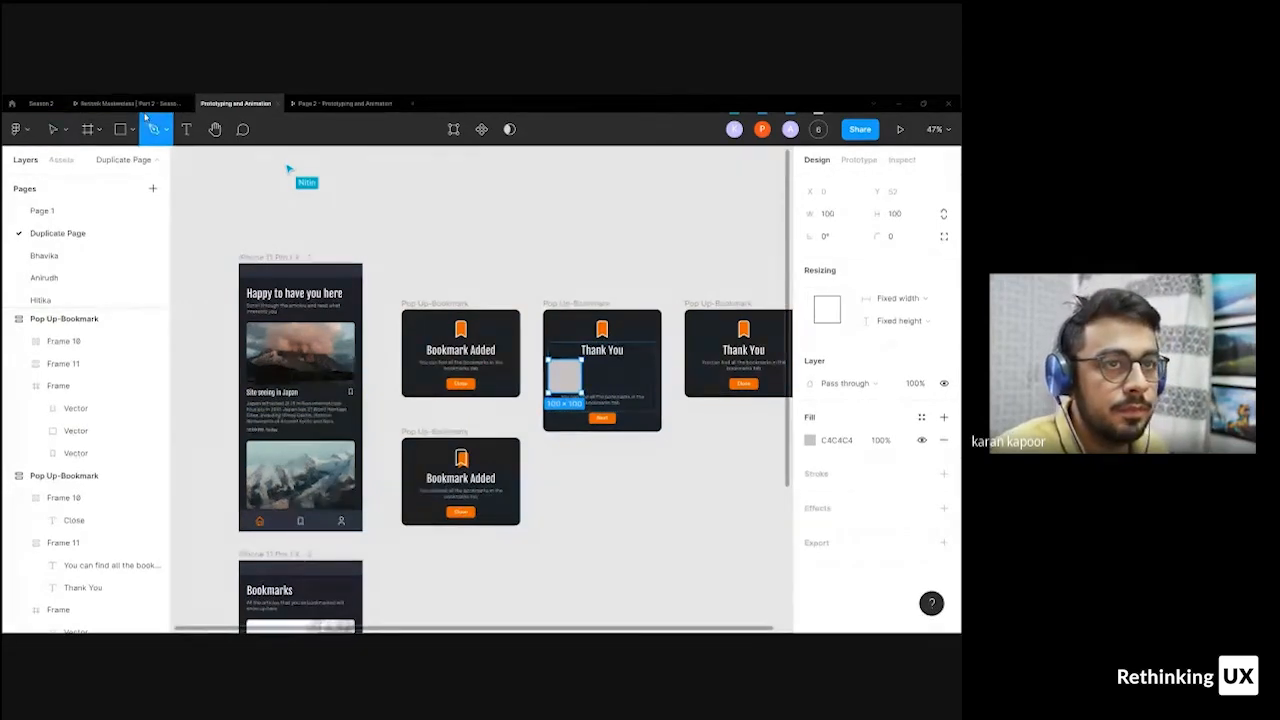
{"action": "left_click", "coordinate": [145, 104]}
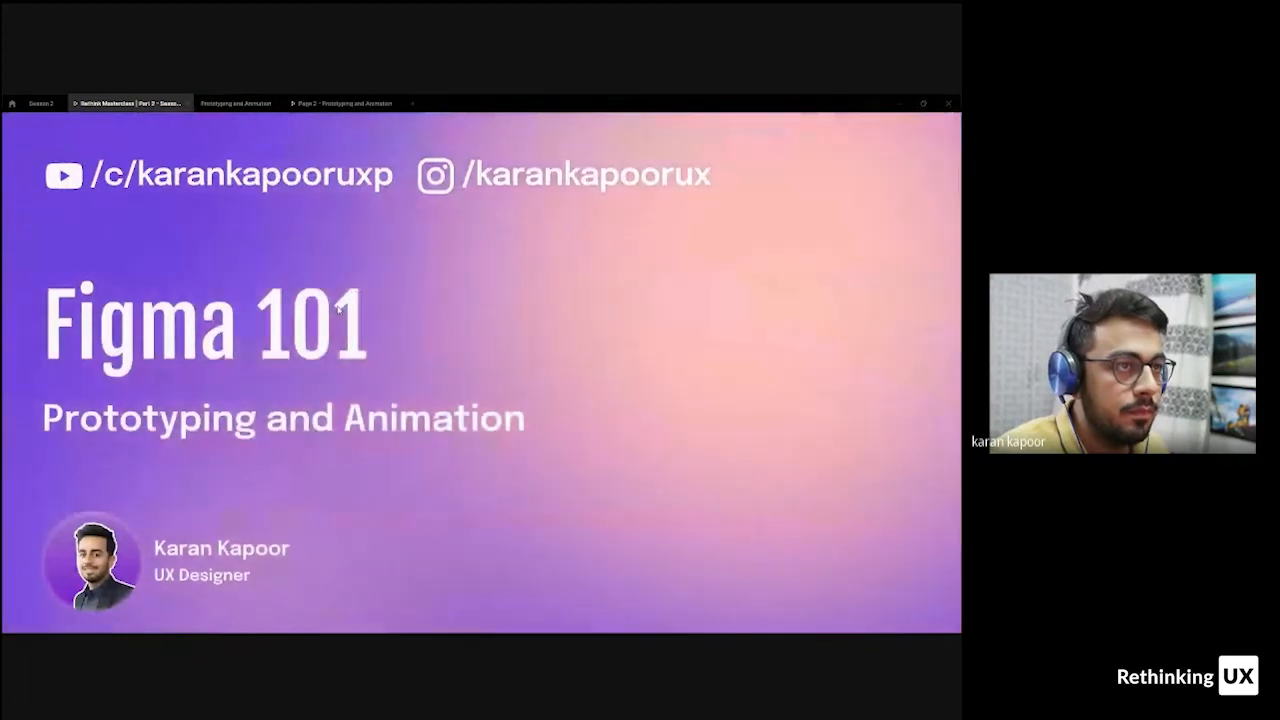
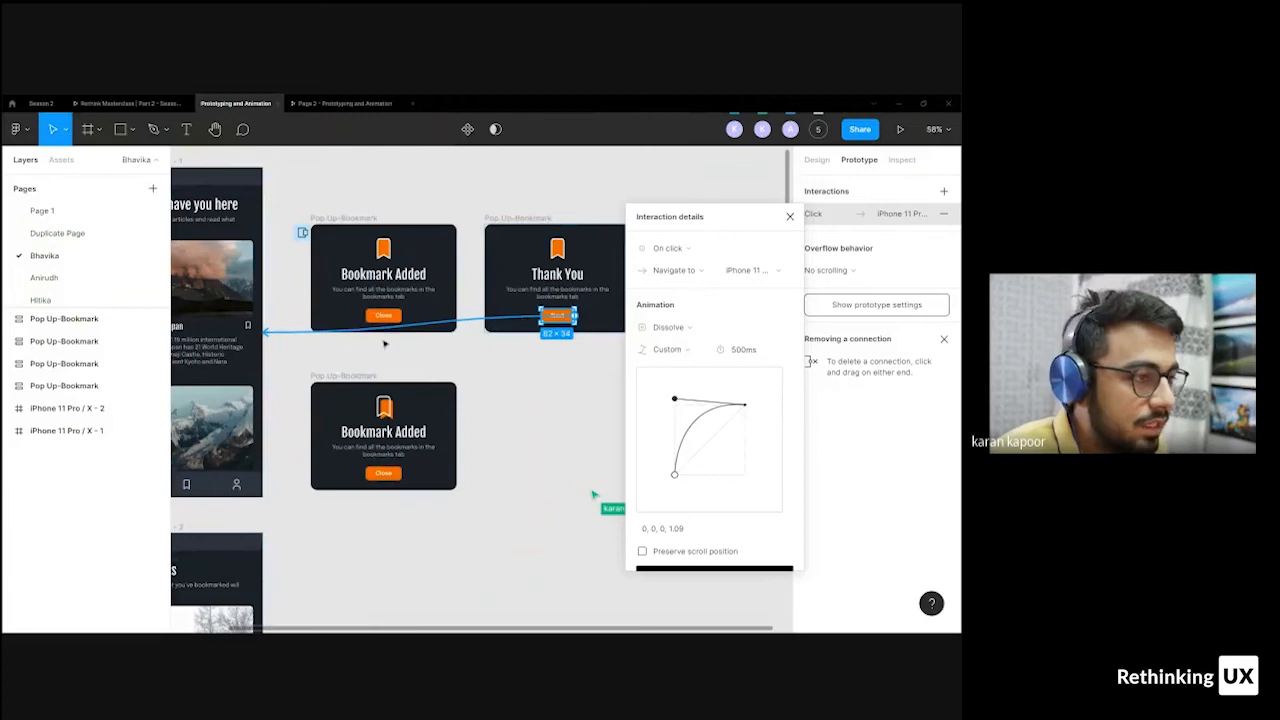
- On the first participant's page, redirect the middle Thank You popup's Next button connection to Back
{"action": "scroll", "coordinate": [384, 342], "scroll_direction": "down", "scroll_amount": 2}
{"action": "scroll", "coordinate": [465, 332], "scroll_direction": "up", "scroll_amount": 2}
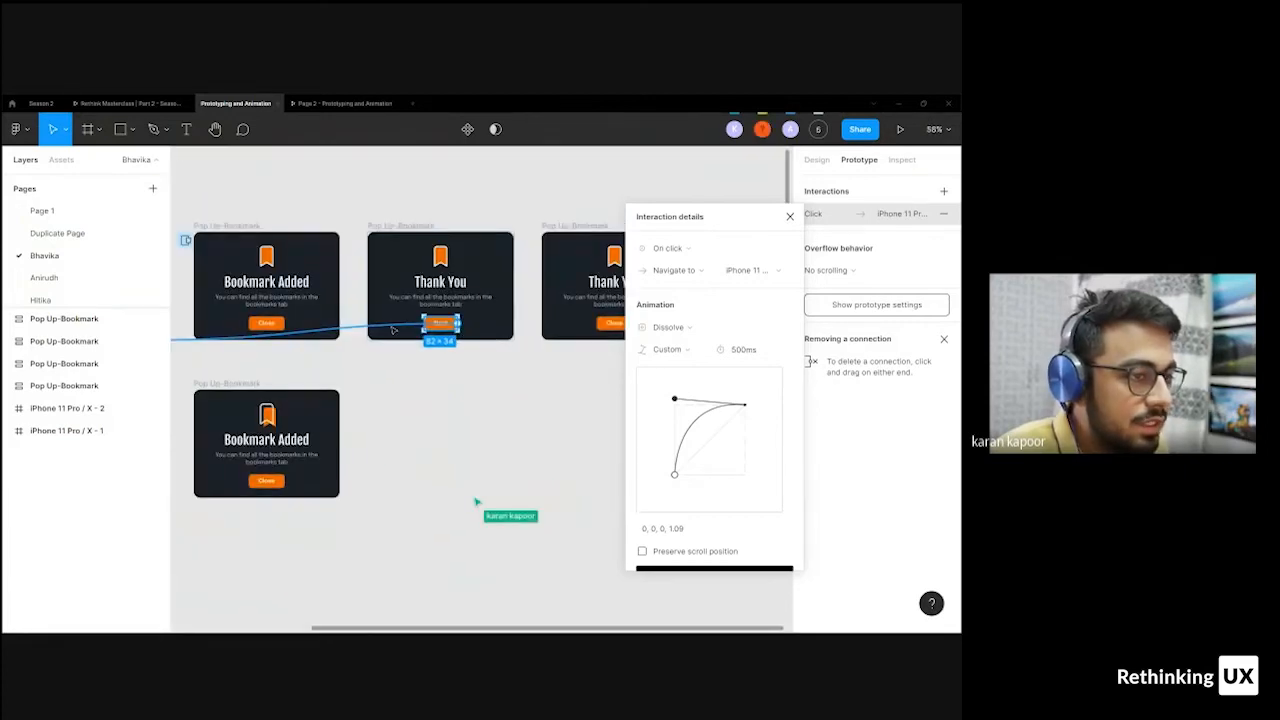
{"action": "left_click_drag", "start_coordinate": [393, 330], "coordinate": [531, 265]}
{"action": "left_click", "coordinate": [517, 377]}
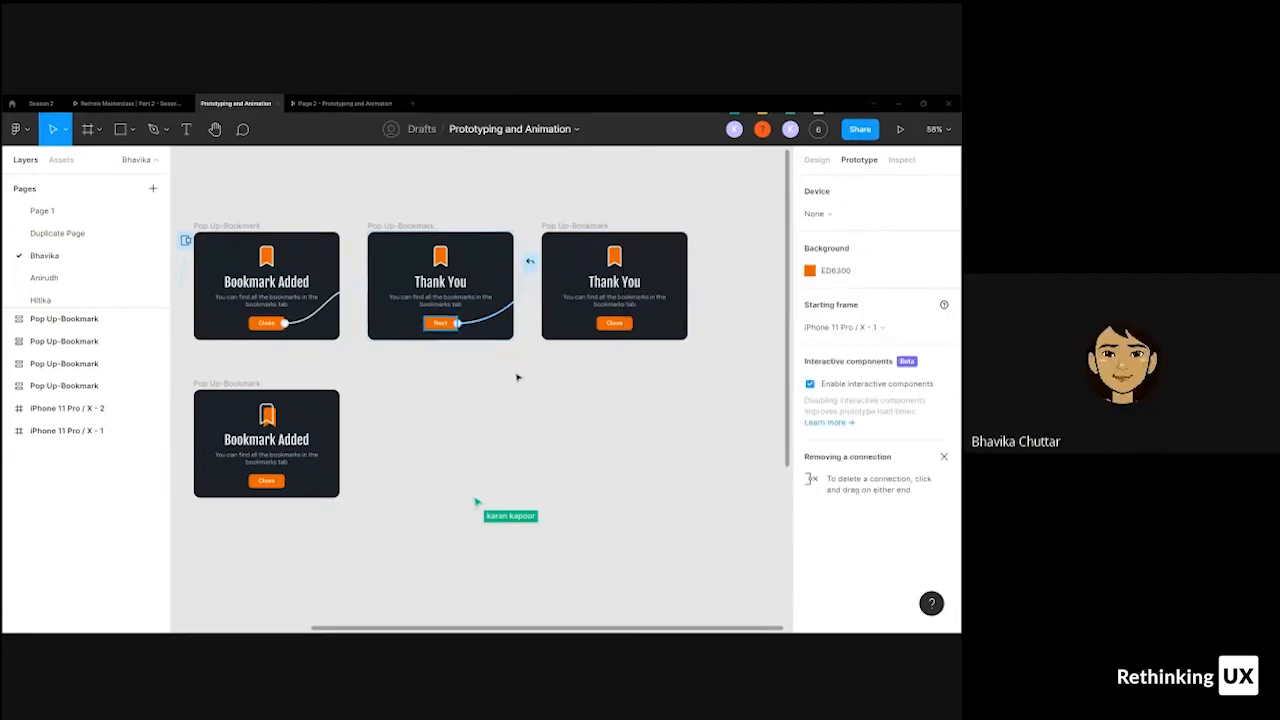
- Inspect the Next button's interaction and the neighbouring Bookmark Added and Thank You popups on the first participant's page
{"action": "left_click_drag", "start_coordinate": [450, 370], "coordinate": [569, 373]}
{"action": "scroll", "coordinate": [599, 372], "scroll_direction": "up", "scroll_amount": 3}
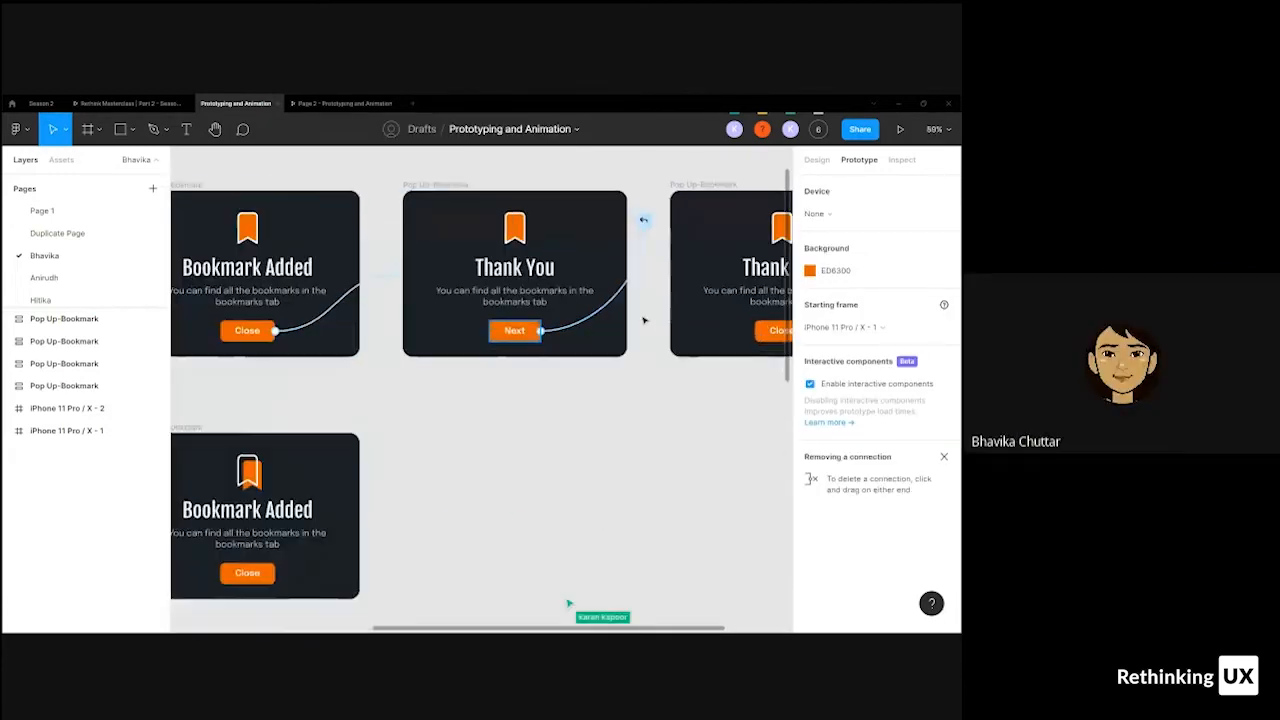
{"action": "scroll", "coordinate": [630, 330], "scroll_direction": "up", "scroll_amount": 1}
{"action": "left_click", "coordinate": [611, 314]}
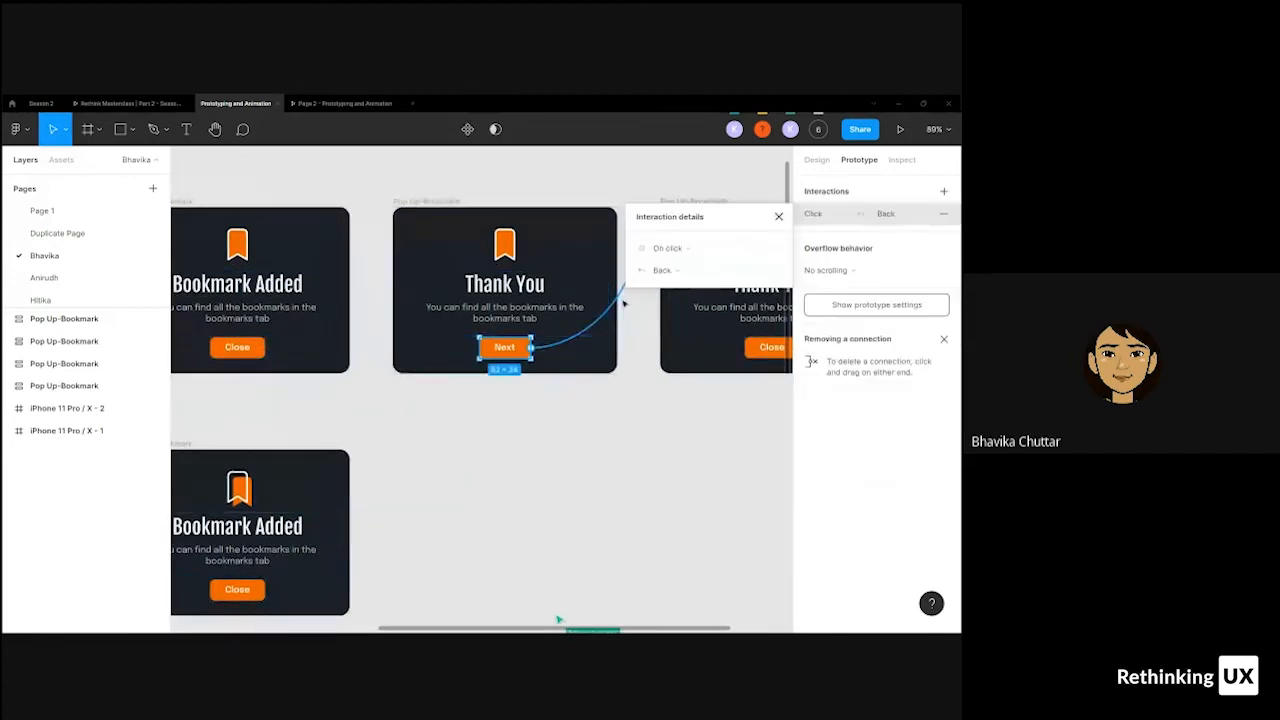
{"action": "left_click", "coordinate": [623, 299]}
{"action": "left_click", "coordinate": [623, 299]}
{"action": "left_click", "coordinate": [546, 400]}
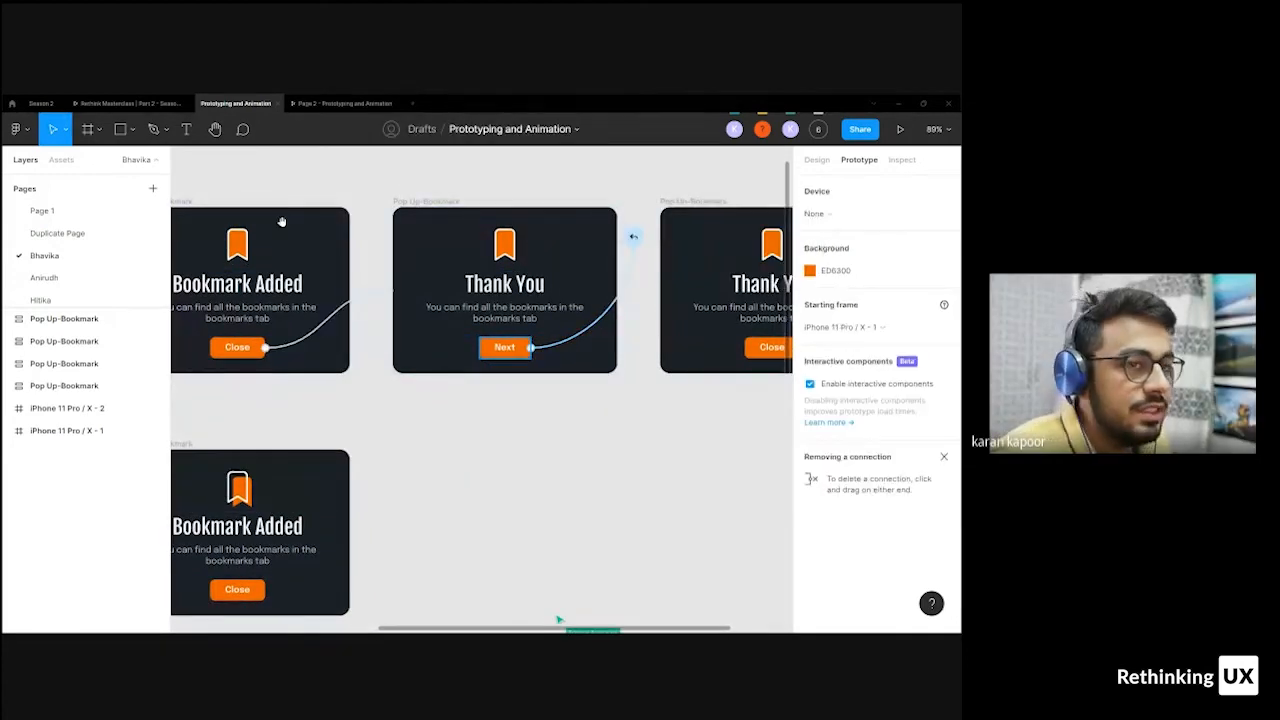
{"action": "left_click_drag", "start_coordinate": [281, 221], "coordinate": [453, 215]}
{"action": "left_click", "coordinate": [354, 198]}
{"action": "left_click", "coordinate": [580, 193]}
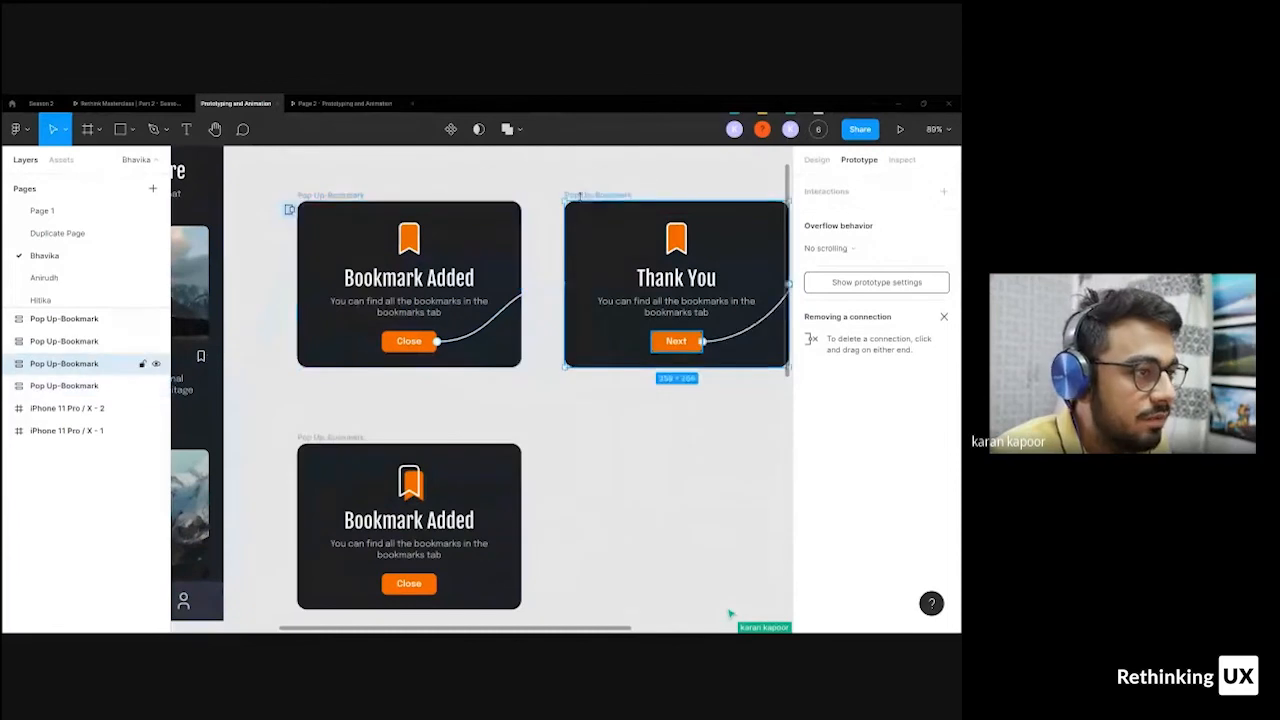
- Set the Next button's on-click action on the middle Thank You popup to Close overlay
{"action": "scroll", "coordinate": [580, 300], "scroll_direction": "right", "scroll_amount": 5}
{"action": "scroll", "coordinate": [580, 300], "scroll_direction": "up", "scroll_amount": 2}
{"action": "left_click", "coordinate": [576, 300]}
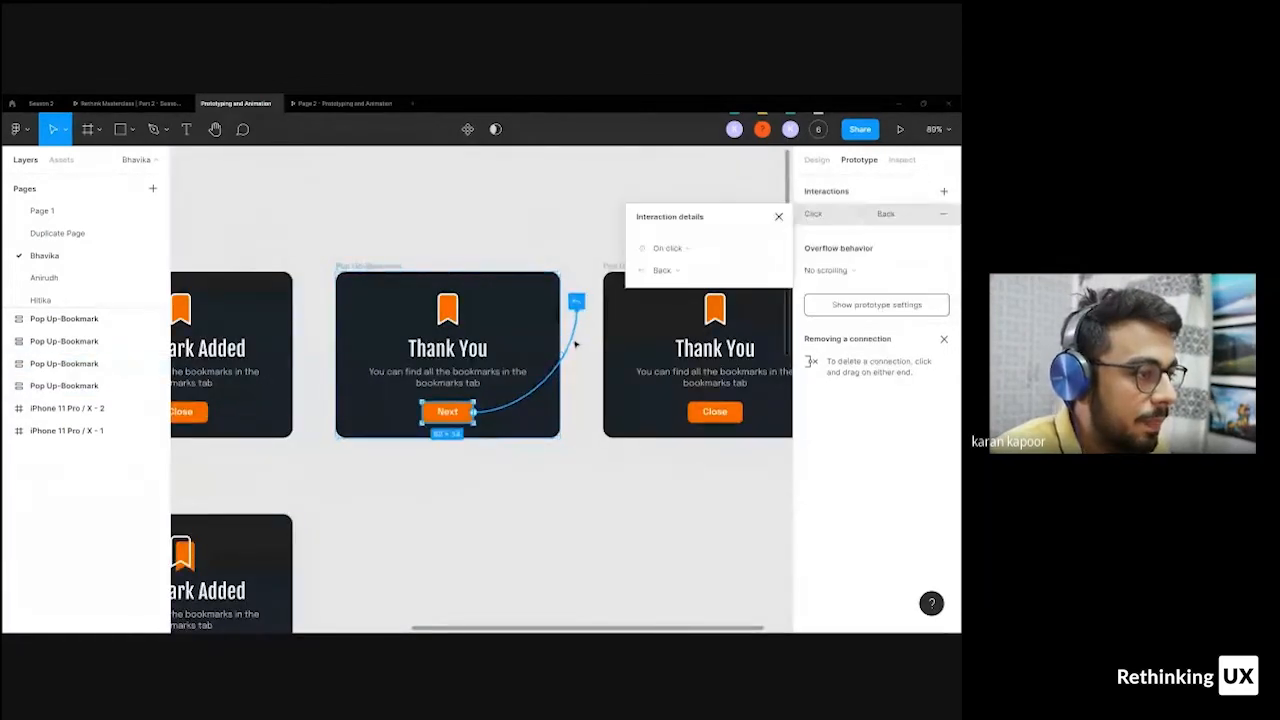
{"action": "left_click", "coordinate": [665, 271]}
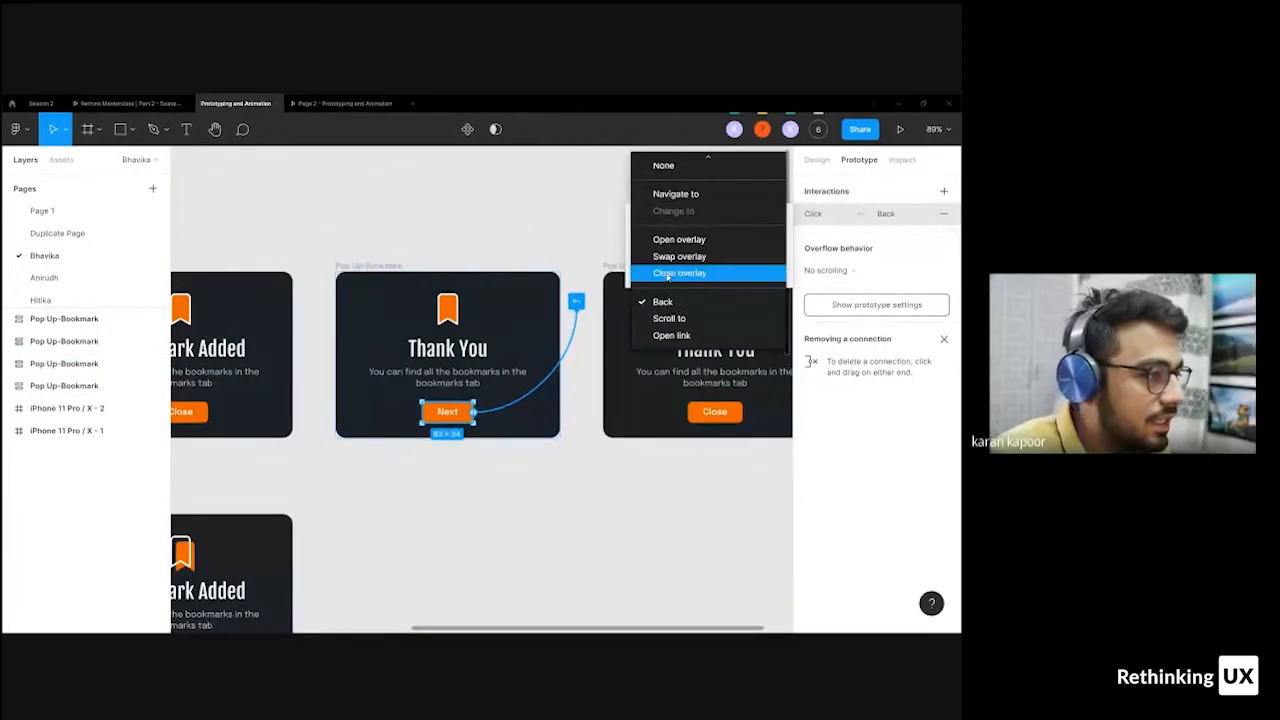
{"action": "left_click", "coordinate": [667, 274]}
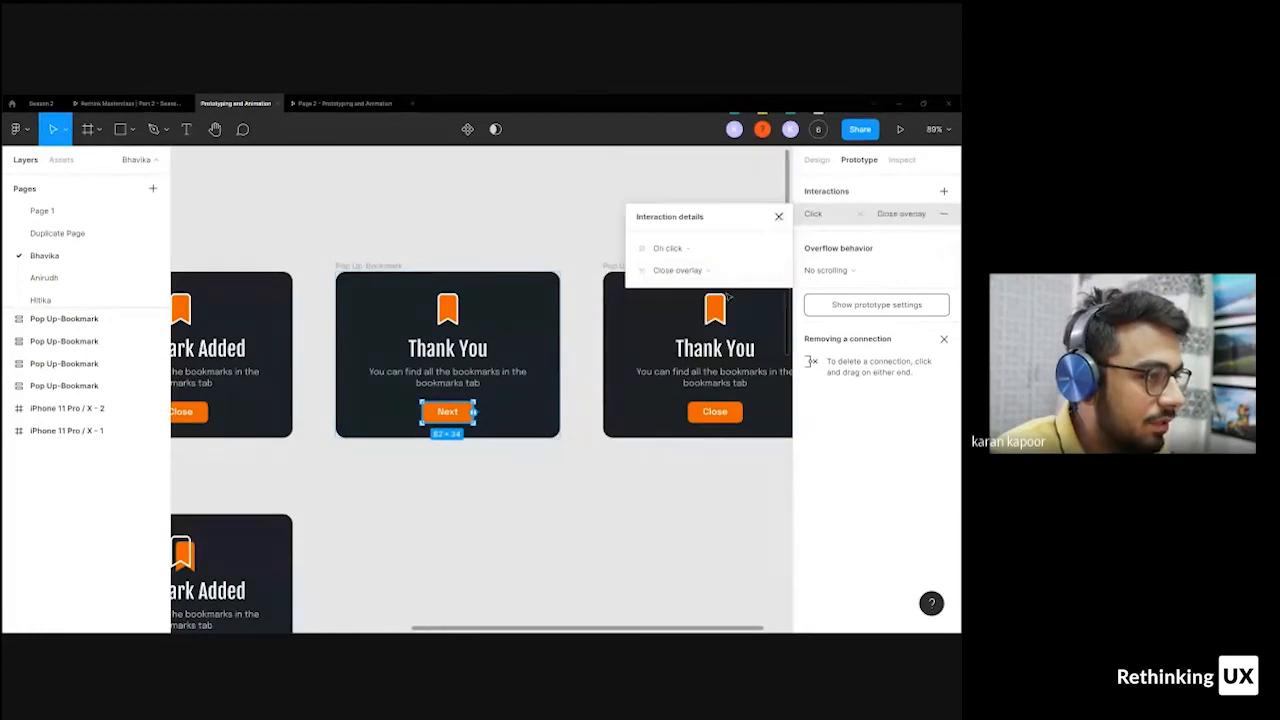
{"action": "left_click", "coordinate": [565, 372]}
- Check the Thank You popup's Next button interaction against the rest of the popup flow
{"action": "scroll", "coordinate": [580, 355], "scroll_direction": "down", "scroll_amount": 2}
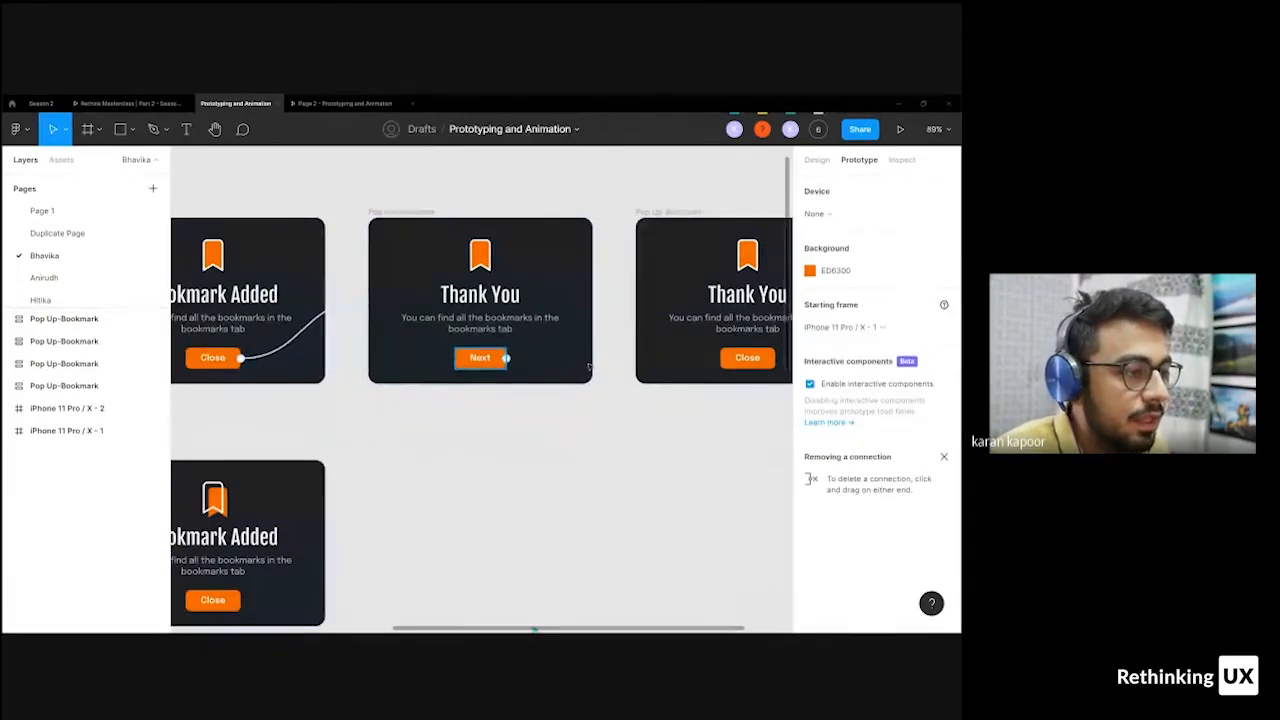
{"action": "scroll", "coordinate": [487, 409], "scroll_direction": "down", "scroll_amount": 3}
{"action": "left_click_drag", "start_coordinate": [487, 409], "coordinate": [561, 381]}
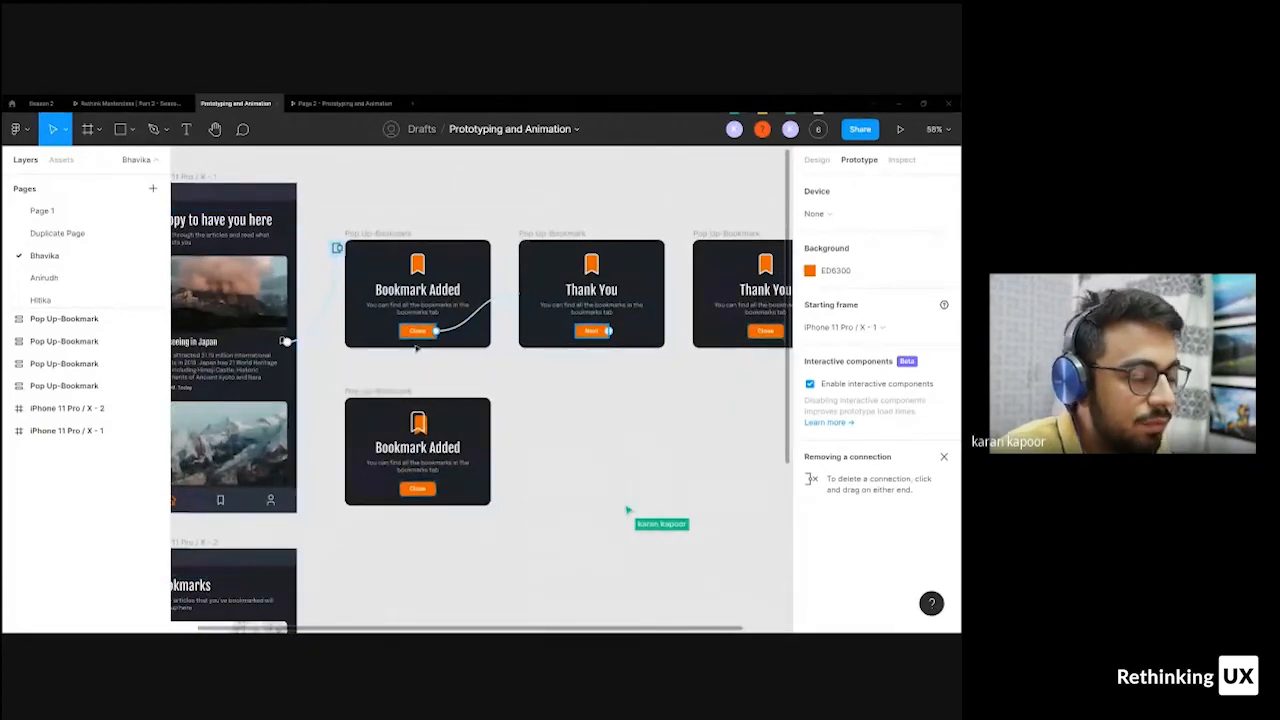
{"action": "left_click", "coordinate": [593, 333]}
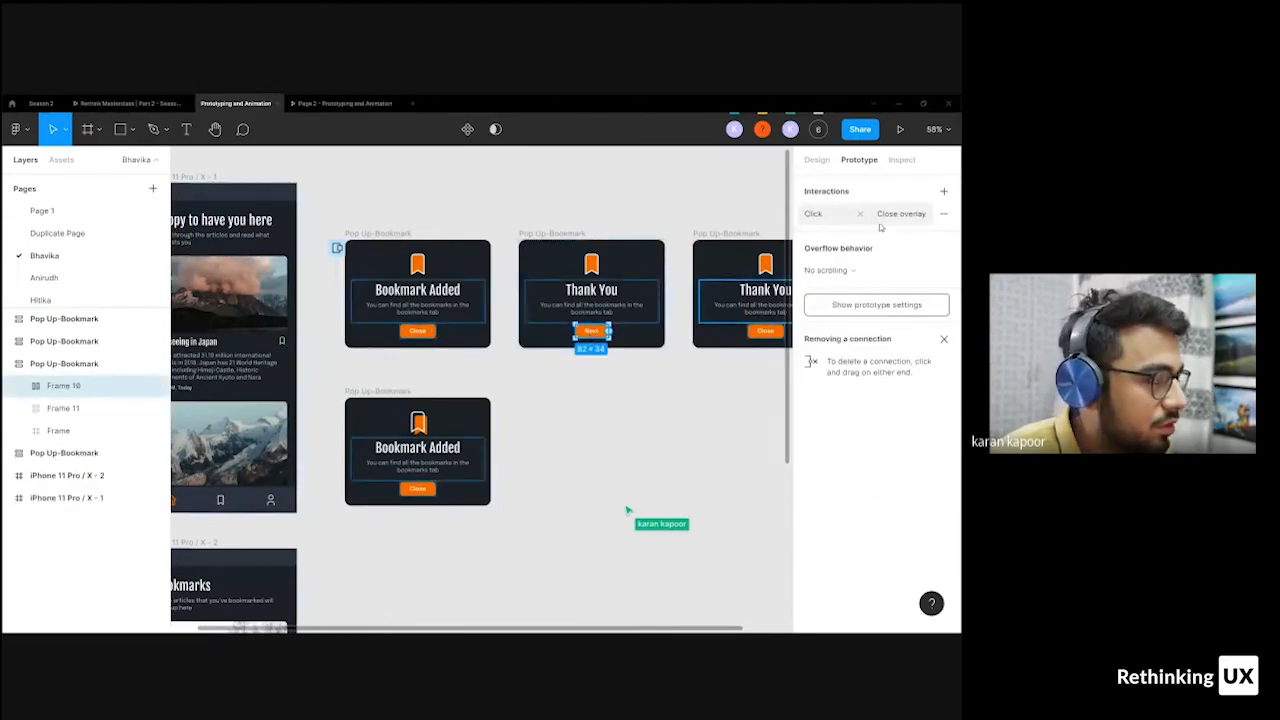
{"action": "left_click", "coordinate": [634, 418]}
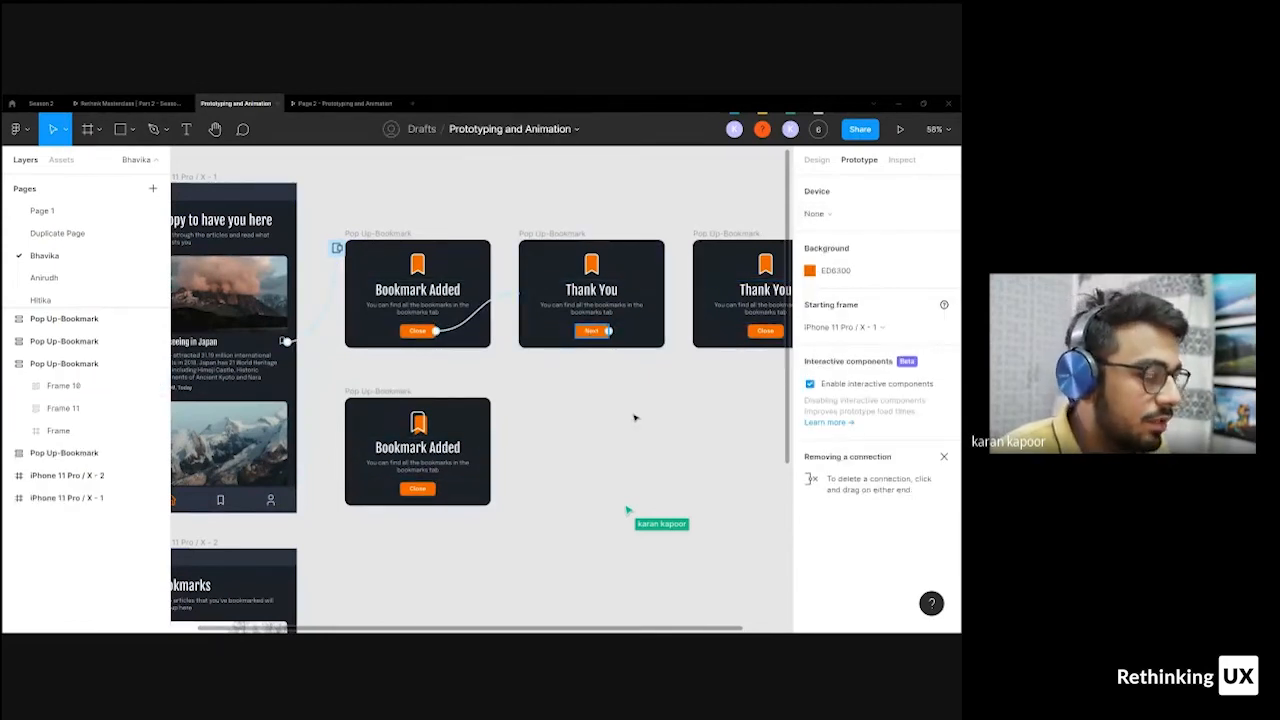
- On the second participant's page, set the trigger of the bookmark-to-popup interaction to On click
{"action": "left_click", "coordinate": [80, 277]}
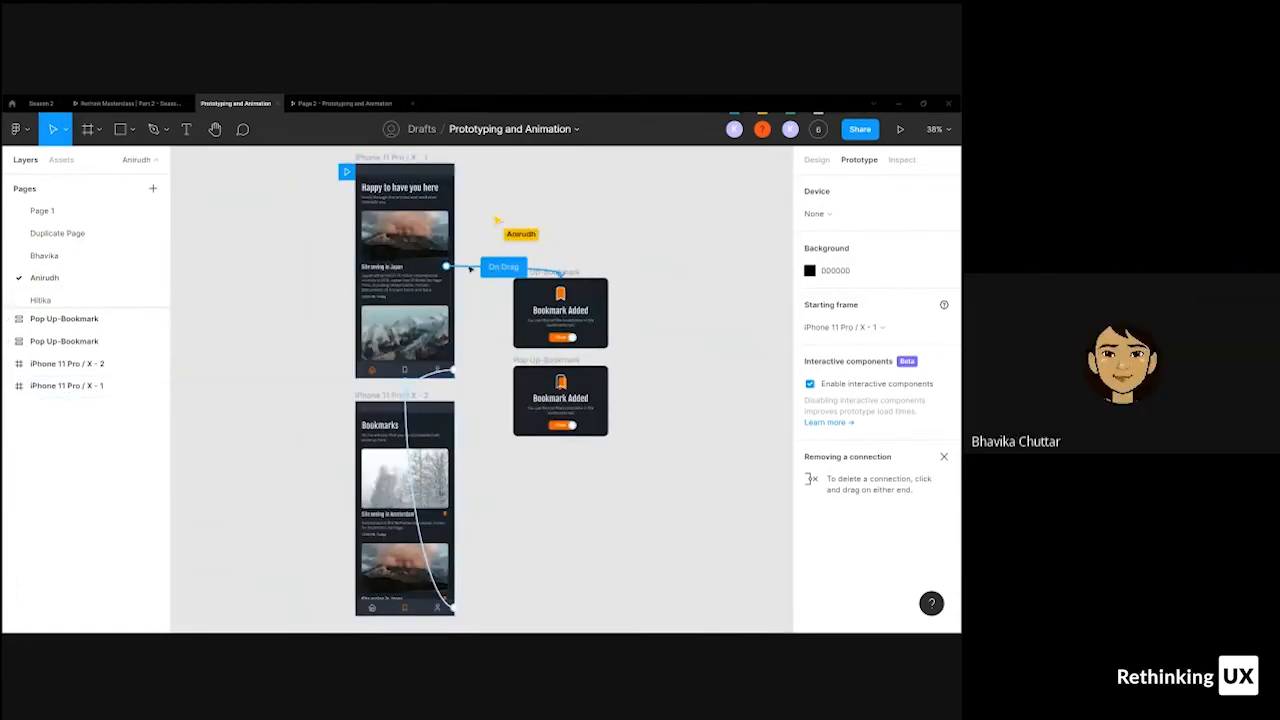
{"action": "left_click", "coordinate": [467, 270]}
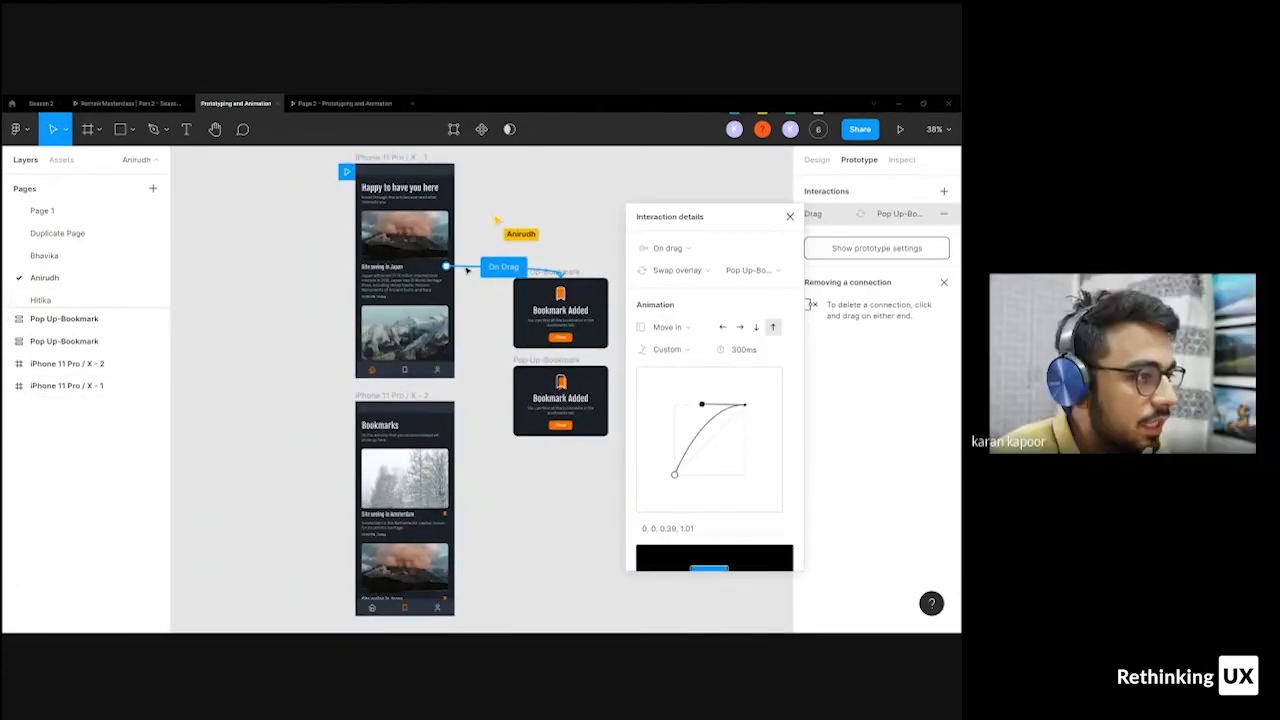
{"action": "left_click", "coordinate": [666, 248]}
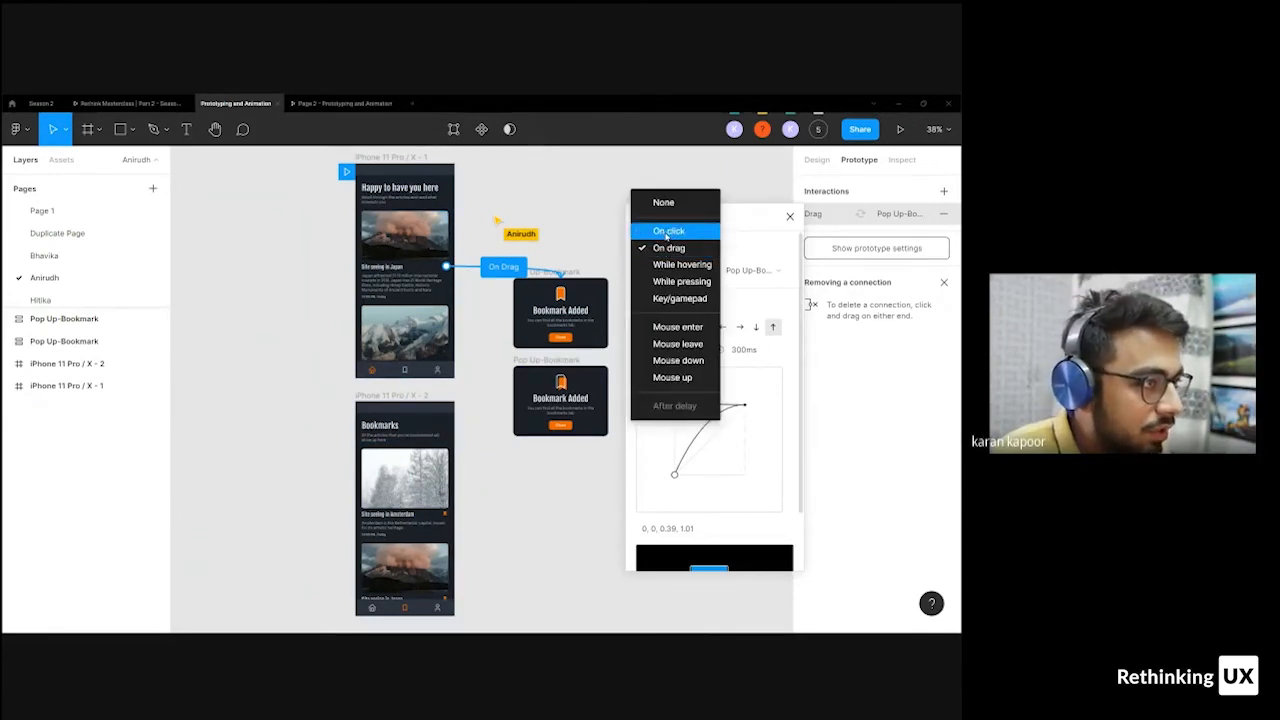
{"action": "left_click", "coordinate": [666, 233]}
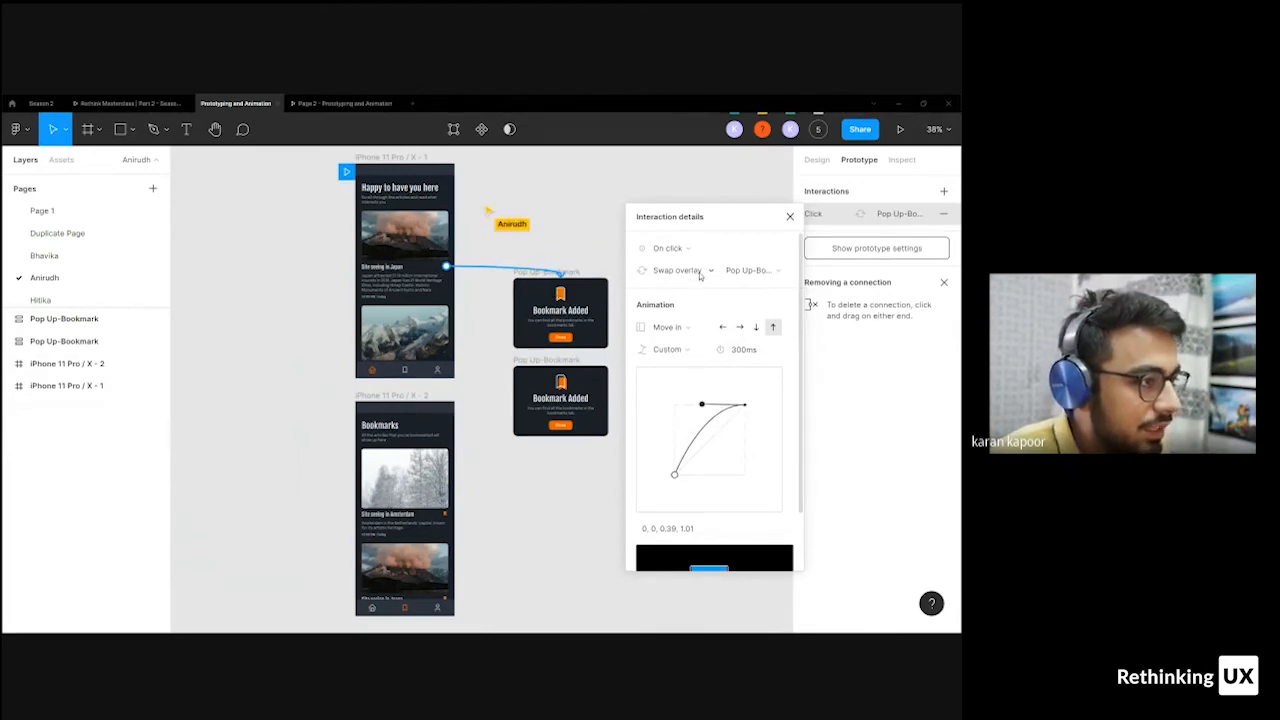
{"action": "left_click", "coordinate": [554, 181]}
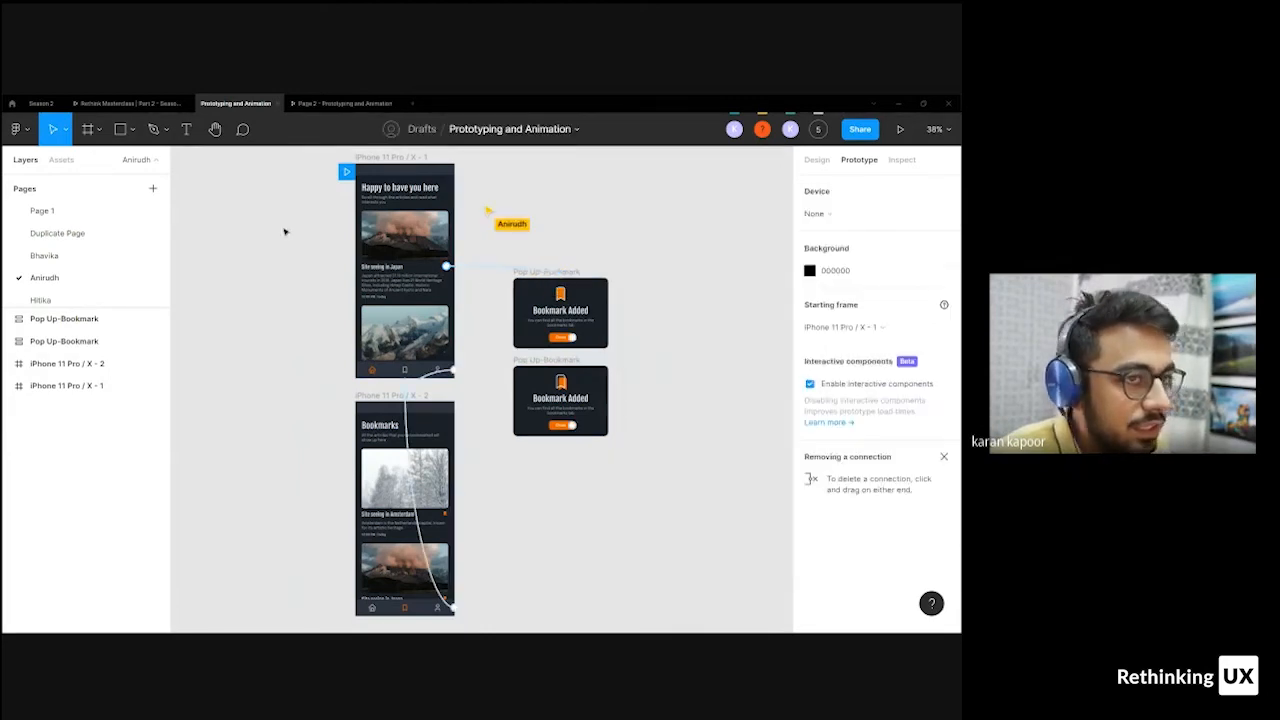
- On the third participant's page, inspect the bookmark-to-popup interaction and the Bookmark Added popup's Next button interaction
{"action": "left_click", "coordinate": [95, 299]}
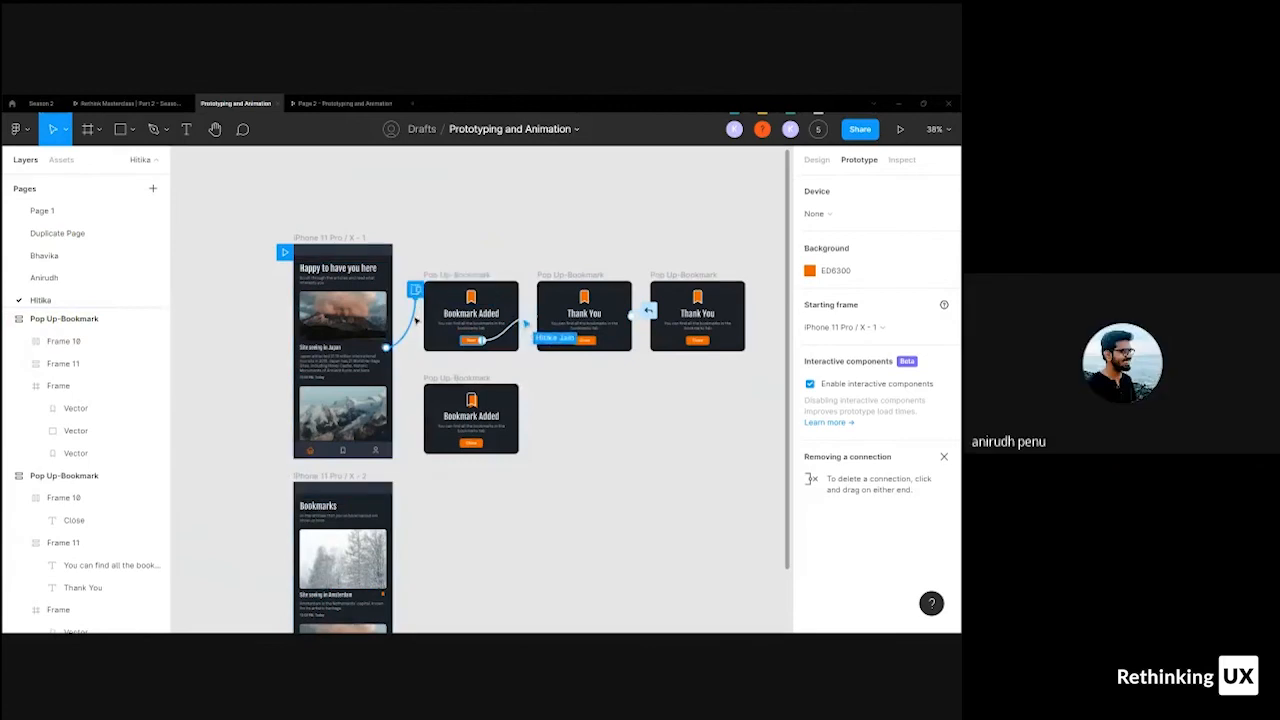
{"action": "left_click", "coordinate": [414, 319]}
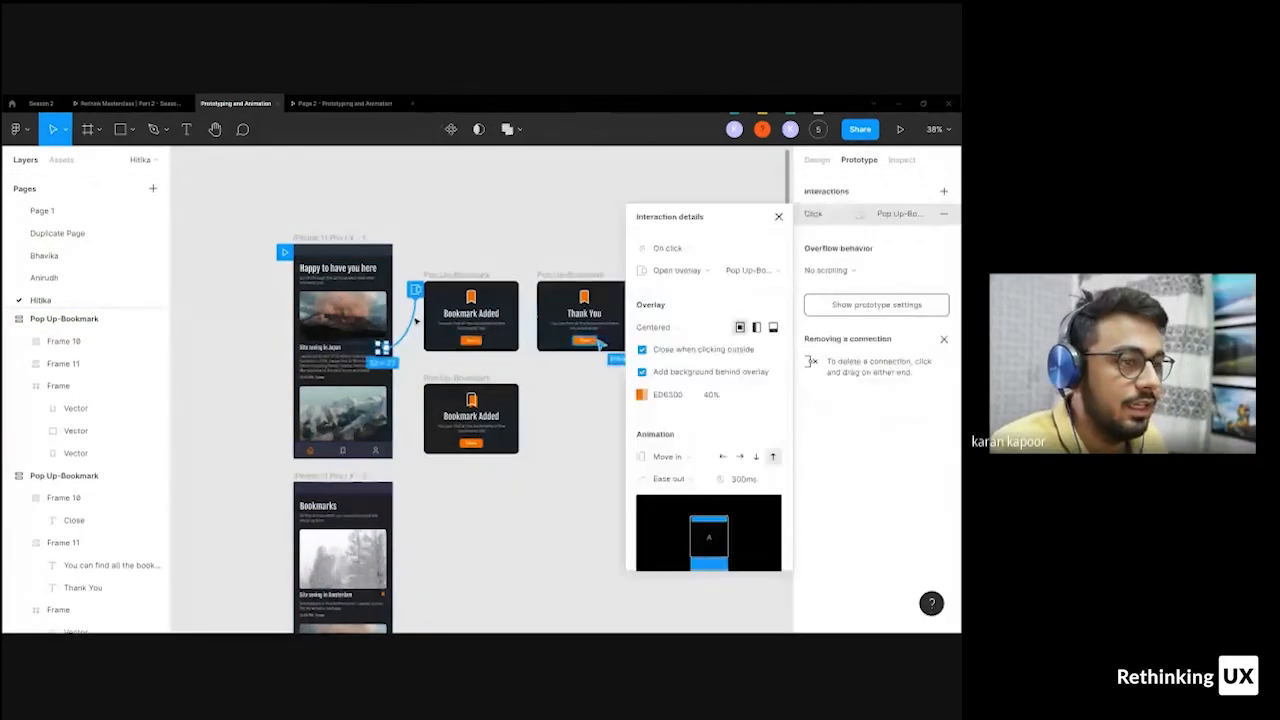
{"action": "left_click", "coordinate": [520, 270]}
{"action": "left_click", "coordinate": [510, 329]}
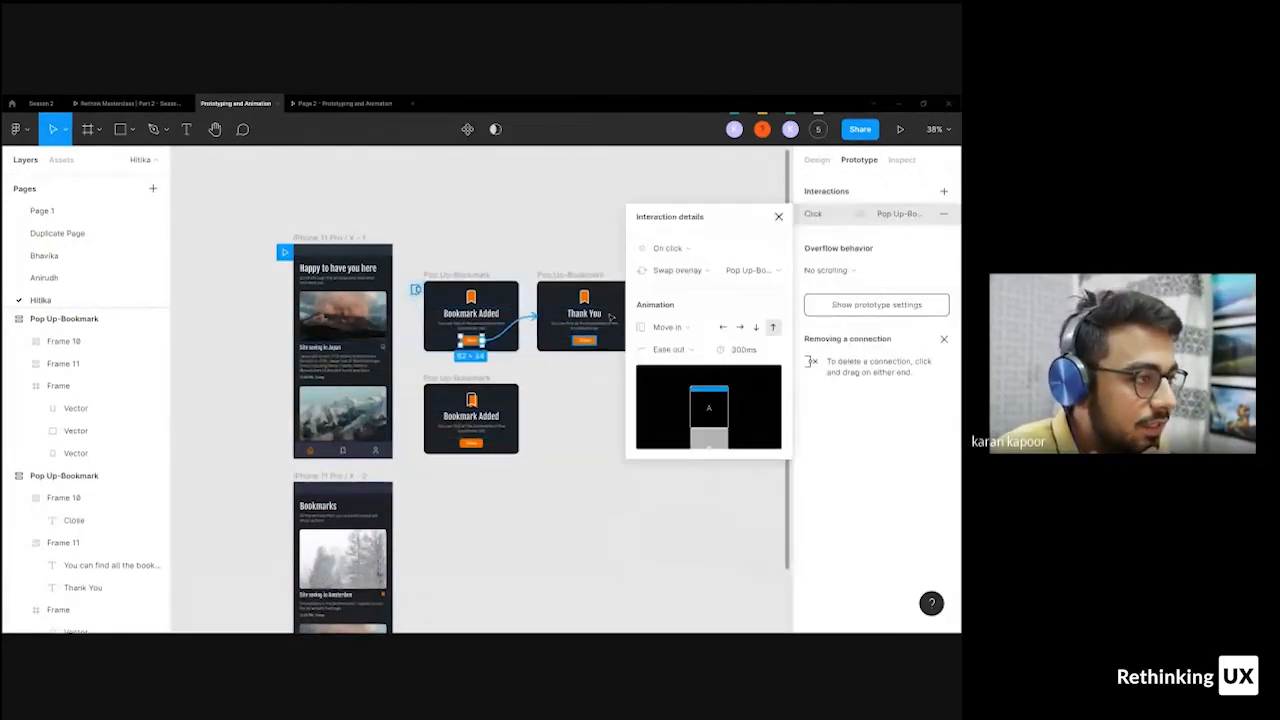
{"action": "left_click", "coordinate": [528, 403]}
{"action": "left_click_drag", "start_coordinate": [547, 401], "coordinate": [519, 401]}
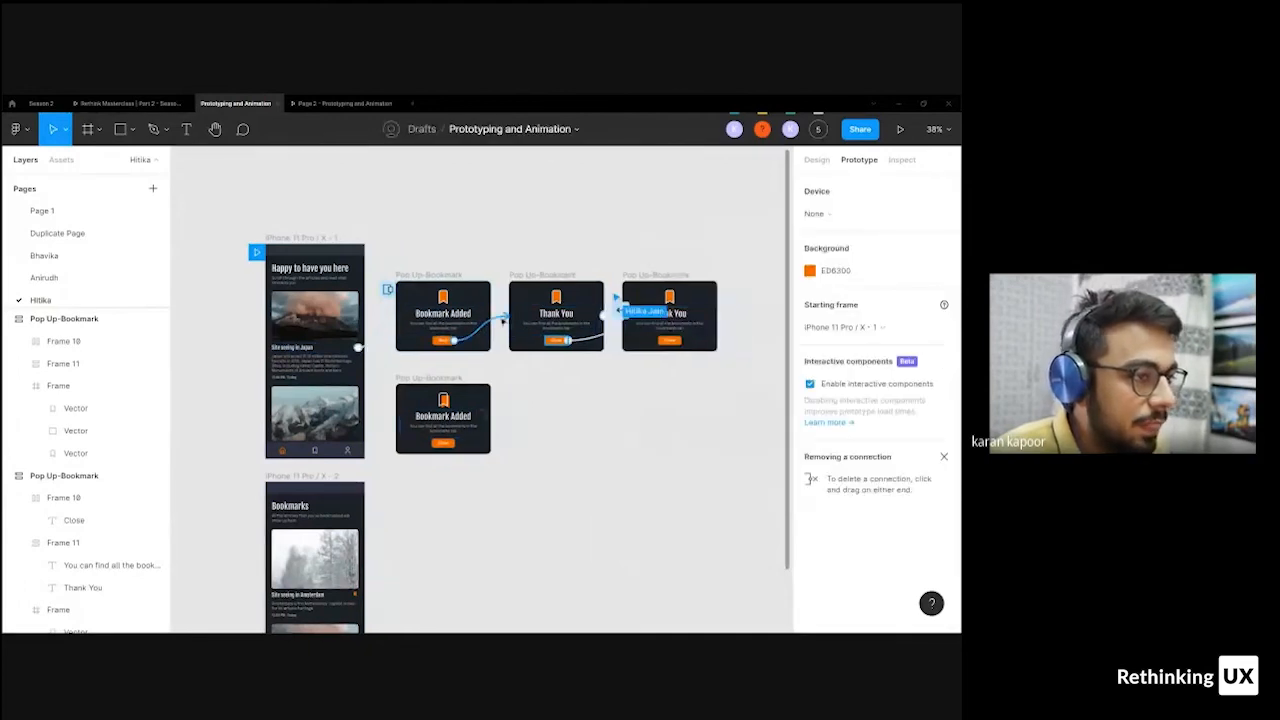
- Review the animation options of the swap overlay interaction between the Bookmark Added popup's Next button and the Thank You popup
{"action": "left_click", "coordinate": [503, 321]}
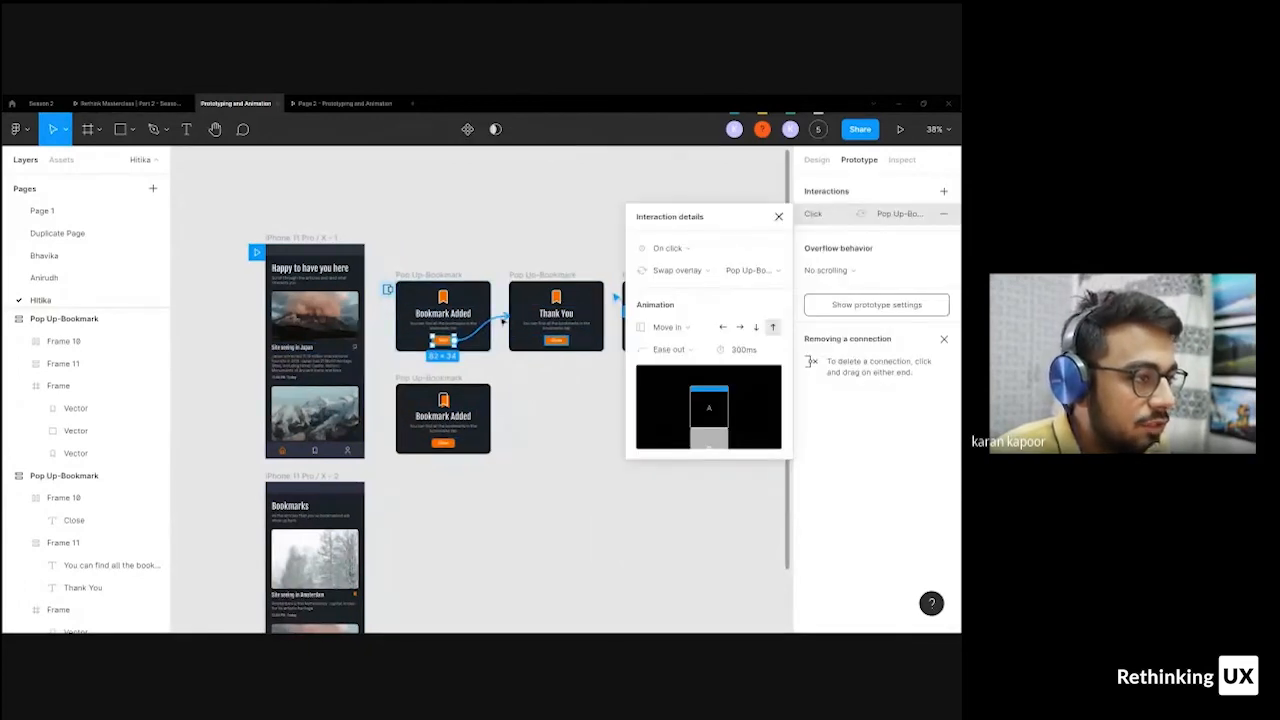
{"action": "left_click", "coordinate": [694, 334]}
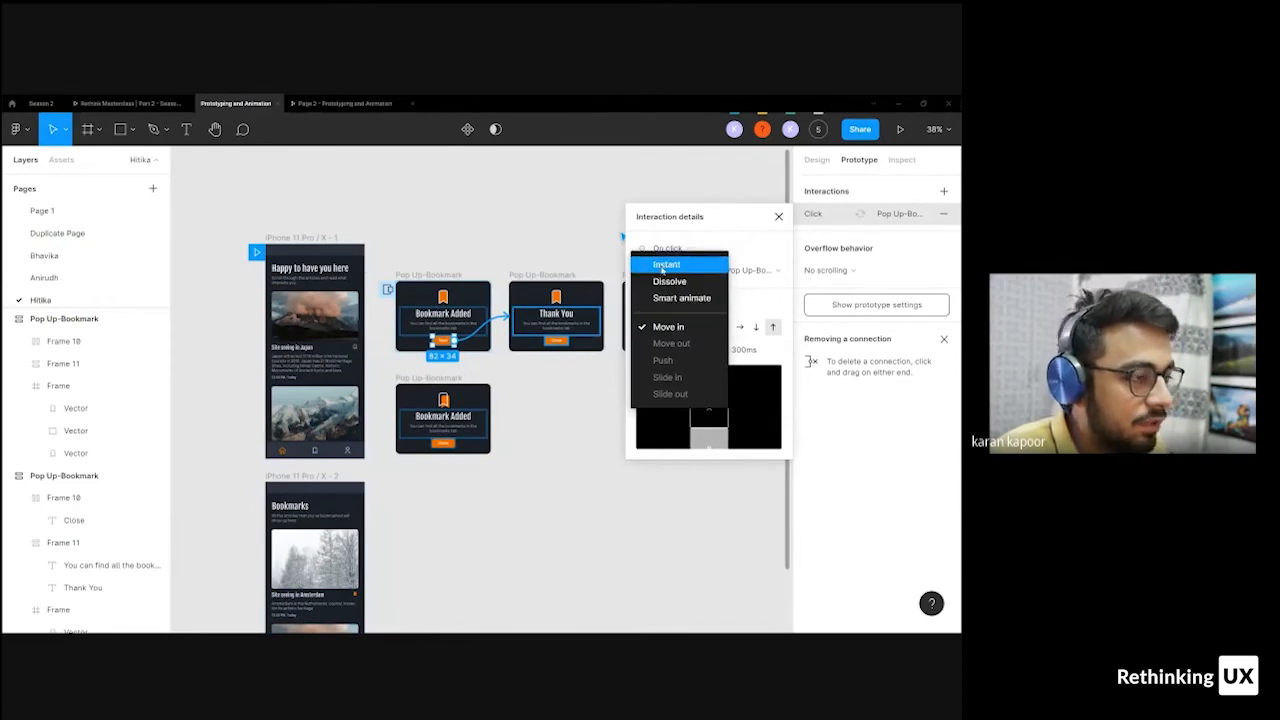
{"action": "left_click", "coordinate": [468, 452]}
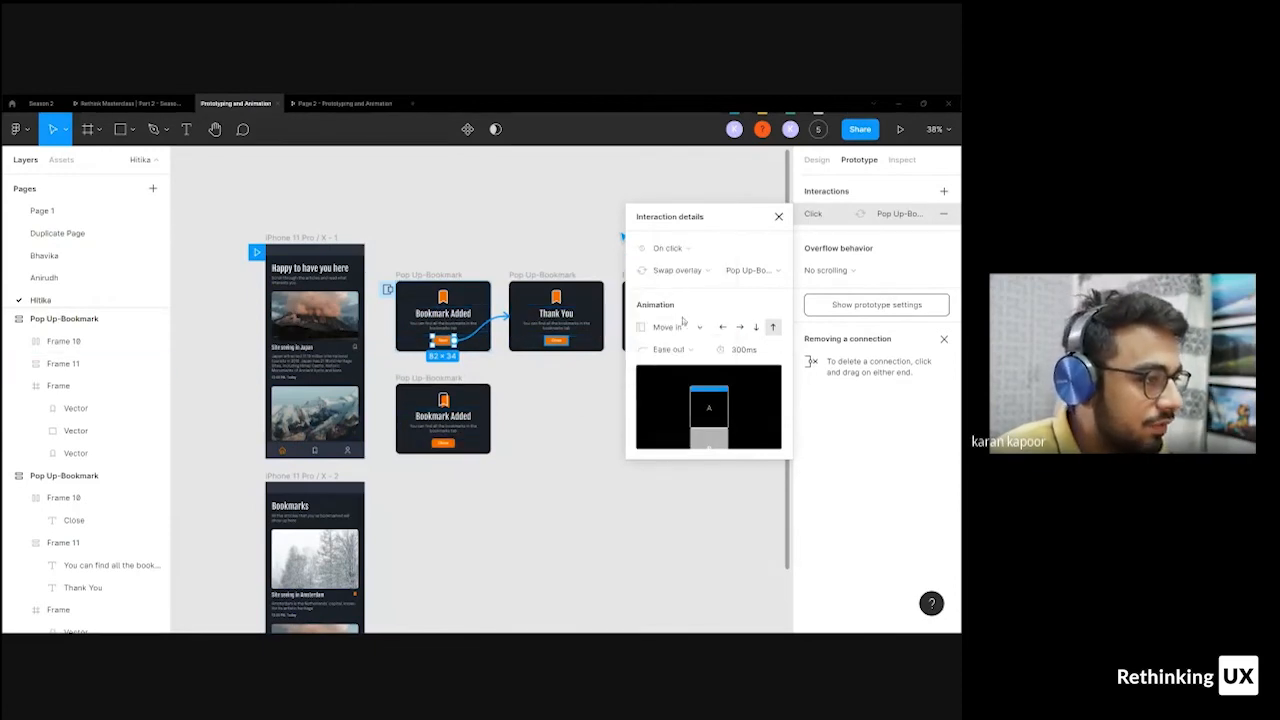
{"action": "left_click", "coordinate": [683, 320]}
{"action": "left_click", "coordinate": [669, 327]}
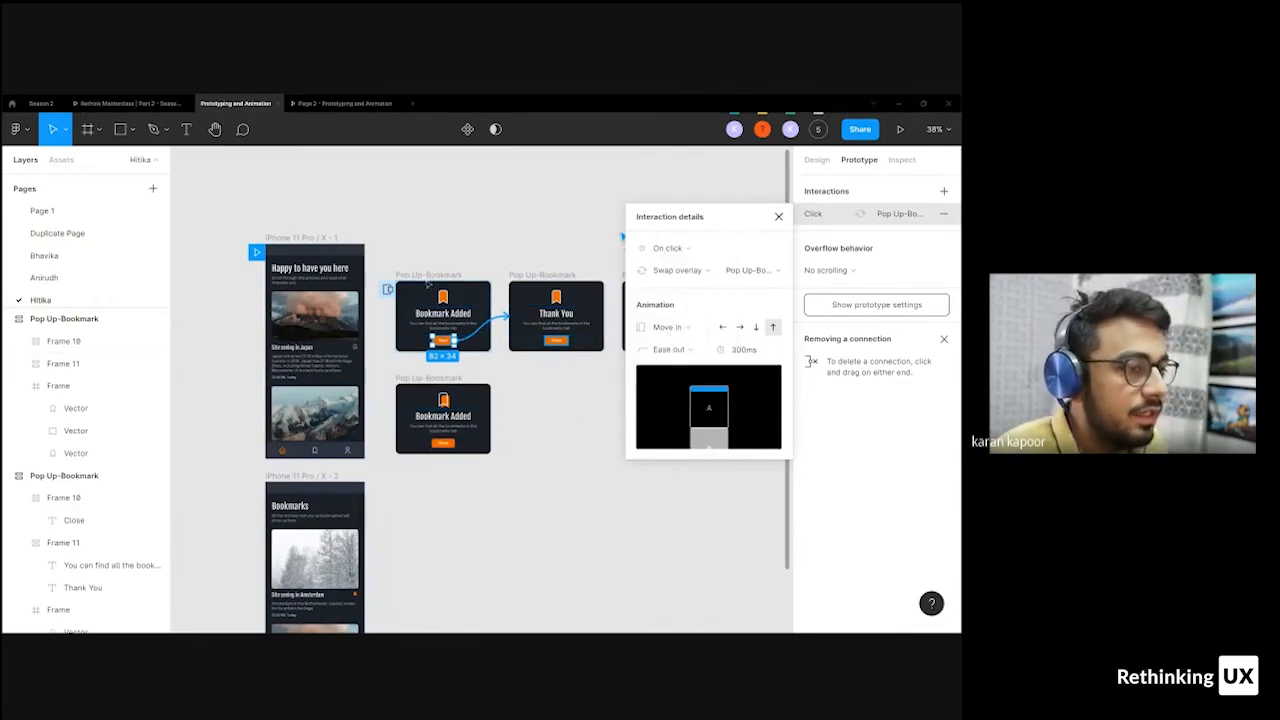
{"action": "left_click", "coordinate": [427, 284]}
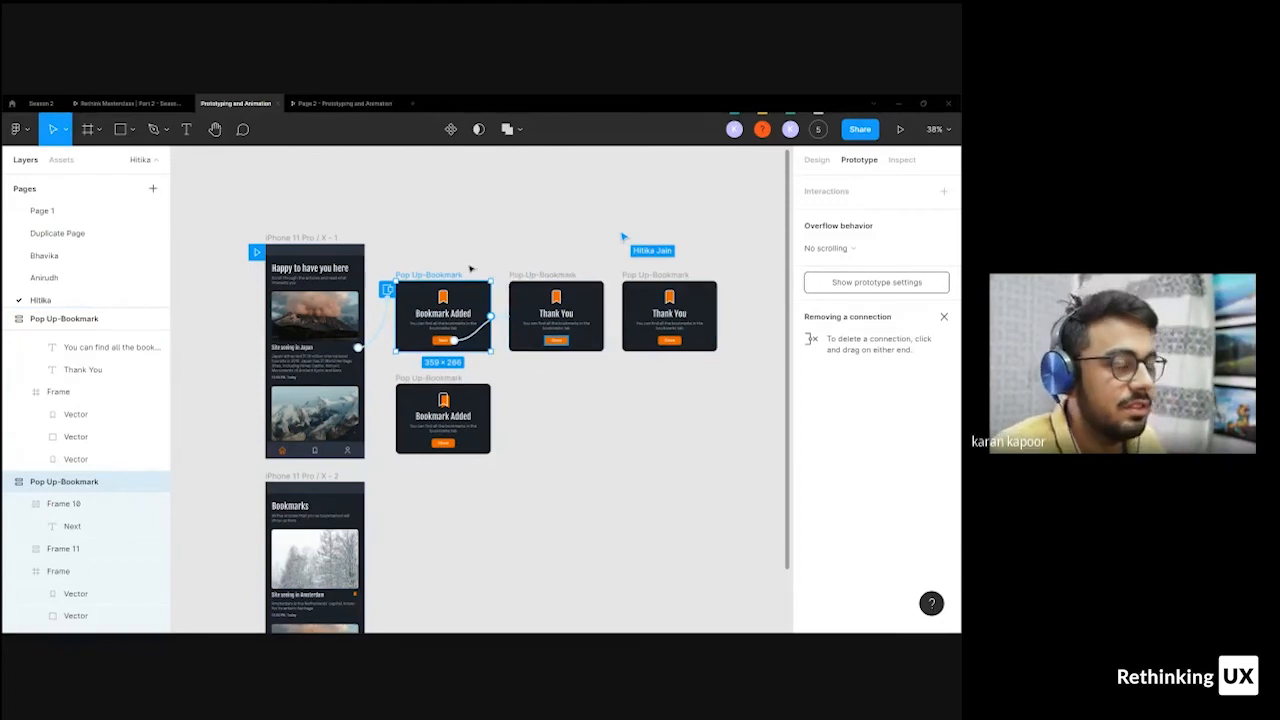
- Examine the interaction attached to the middle Thank You popup frame on the third participant's page
{"action": "scroll", "coordinate": [527, 331], "scroll_direction": "up", "scroll_amount": 3}
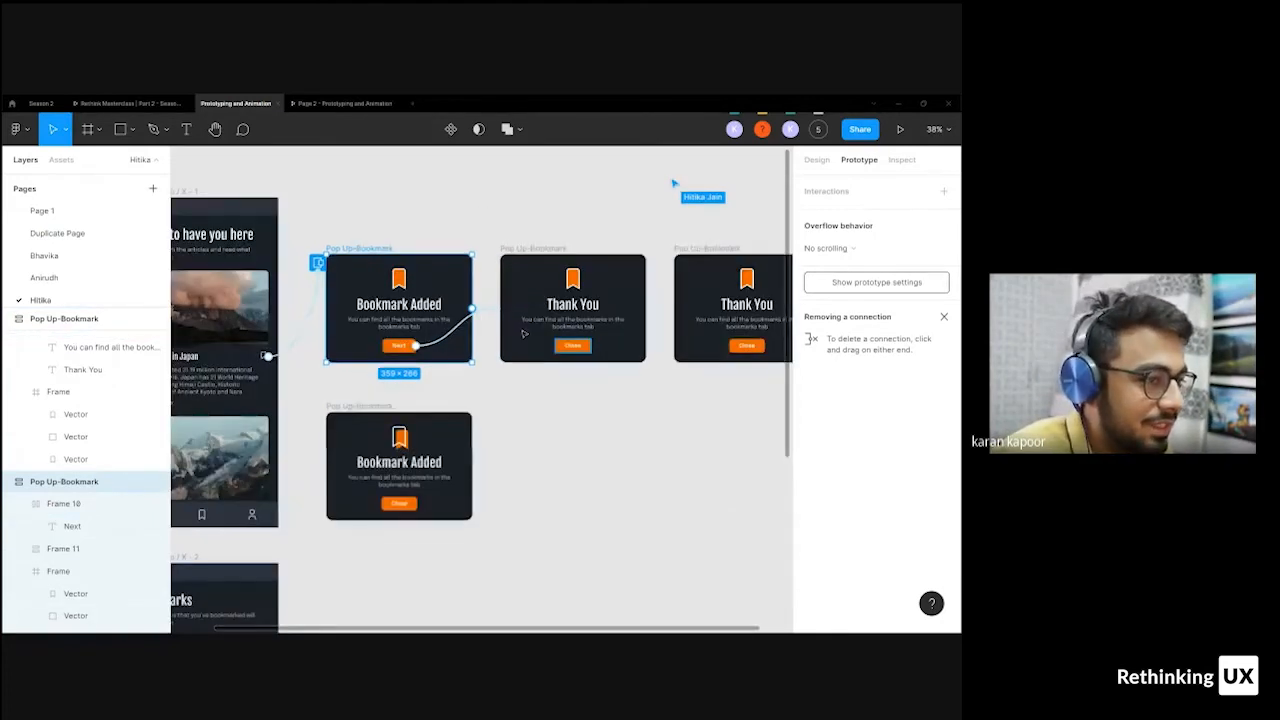
{"action": "left_click", "coordinate": [491, 312]}
{"action": "left_click", "coordinate": [564, 228]}
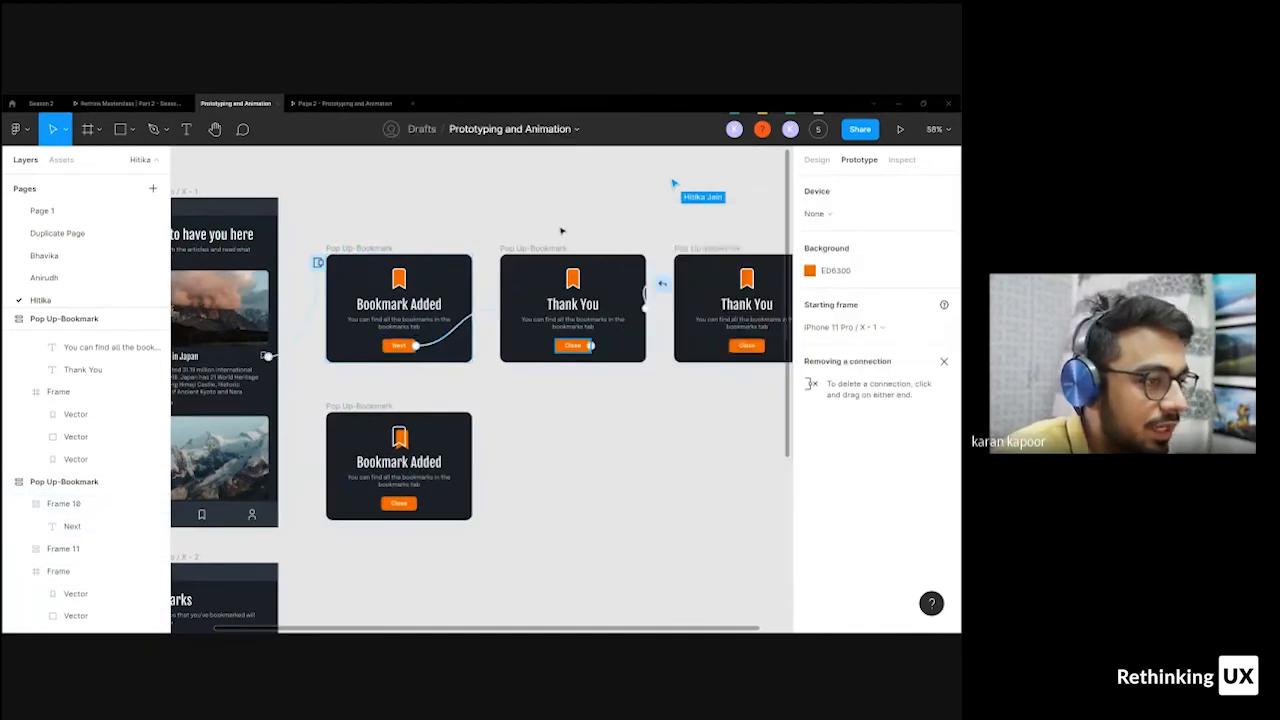
{"action": "left_click", "coordinate": [648, 300]}
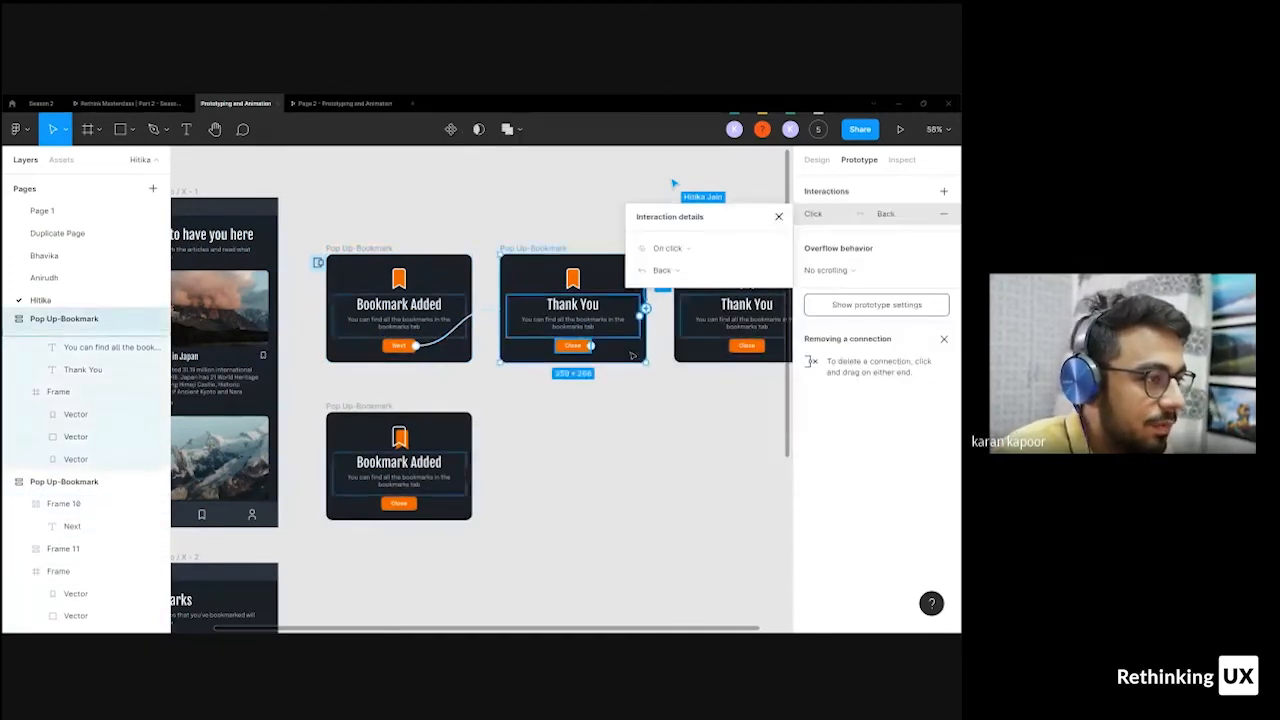
{"action": "left_click", "coordinate": [598, 440]}
- Open the fourth participant's page and check its two Bookmark Added popups for prototype connections
{"action": "scroll", "coordinate": [90, 276], "scroll_direction": "down", "scroll_amount": 1}
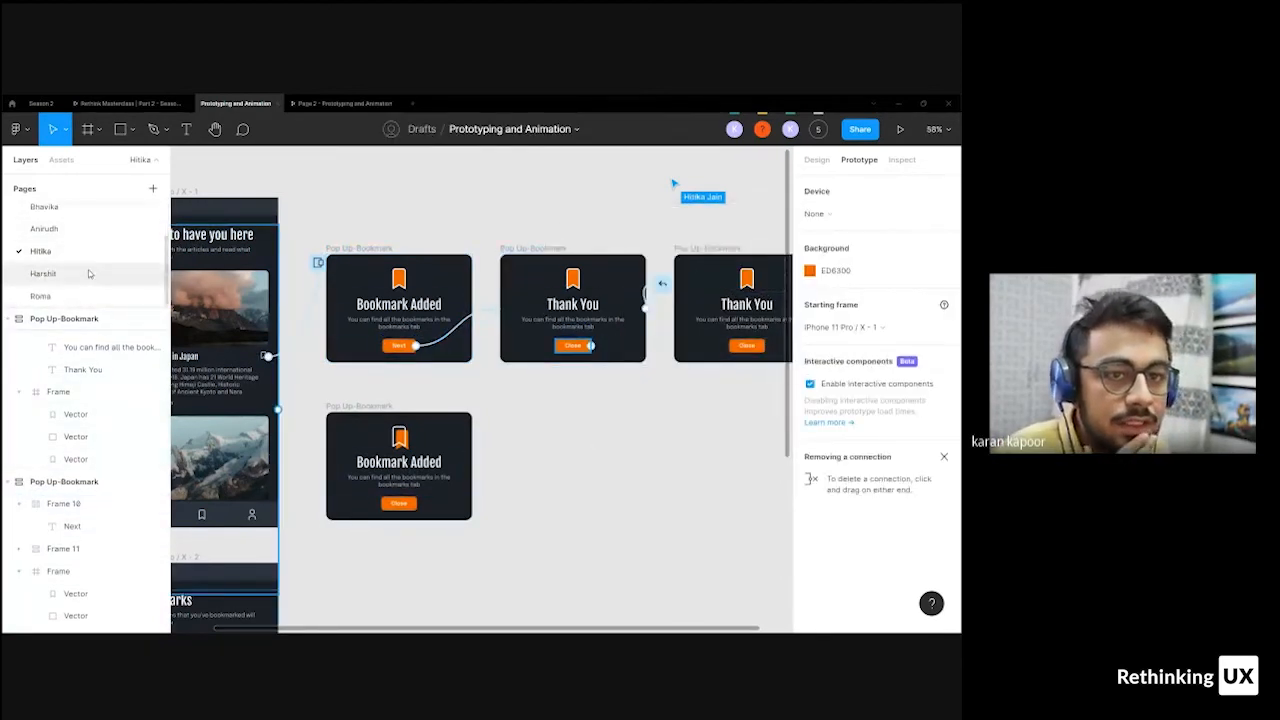
{"action": "left_click", "coordinate": [90, 273]}
{"action": "double_click", "coordinate": [393, 195]}
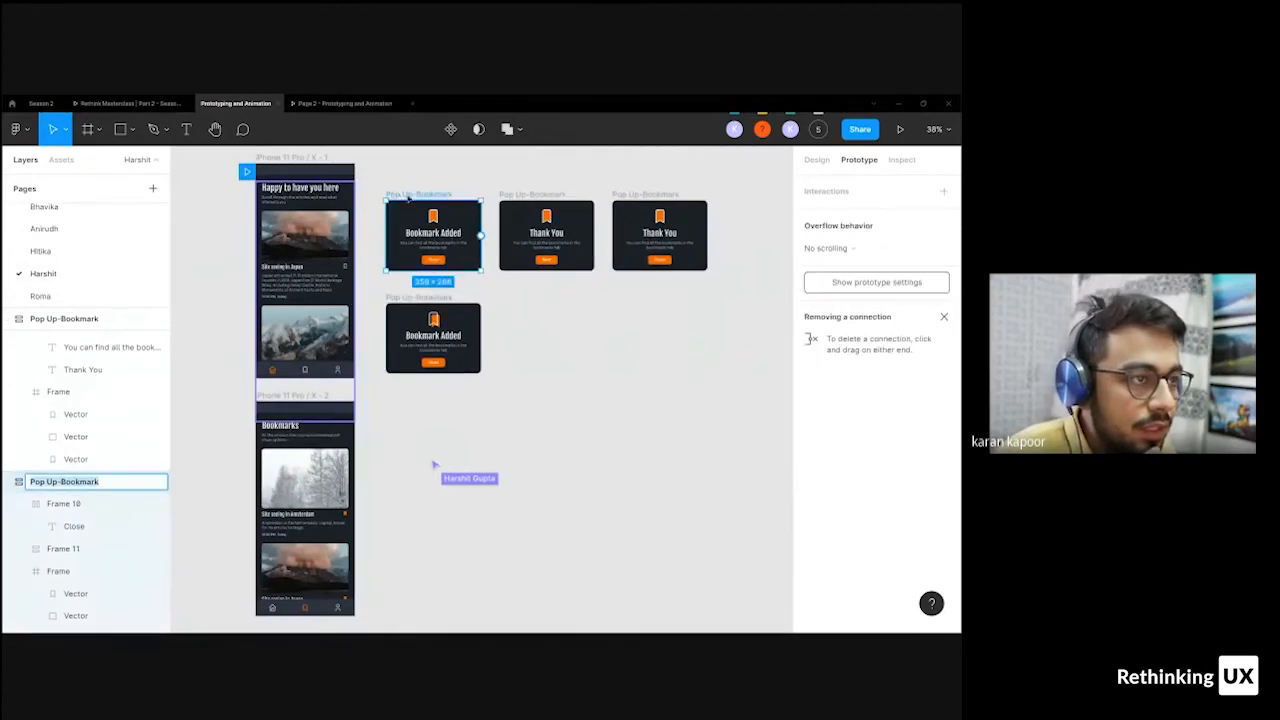
{"action": "left_click", "coordinate": [433, 259]}
{"action": "left_click", "coordinate": [454, 206]}
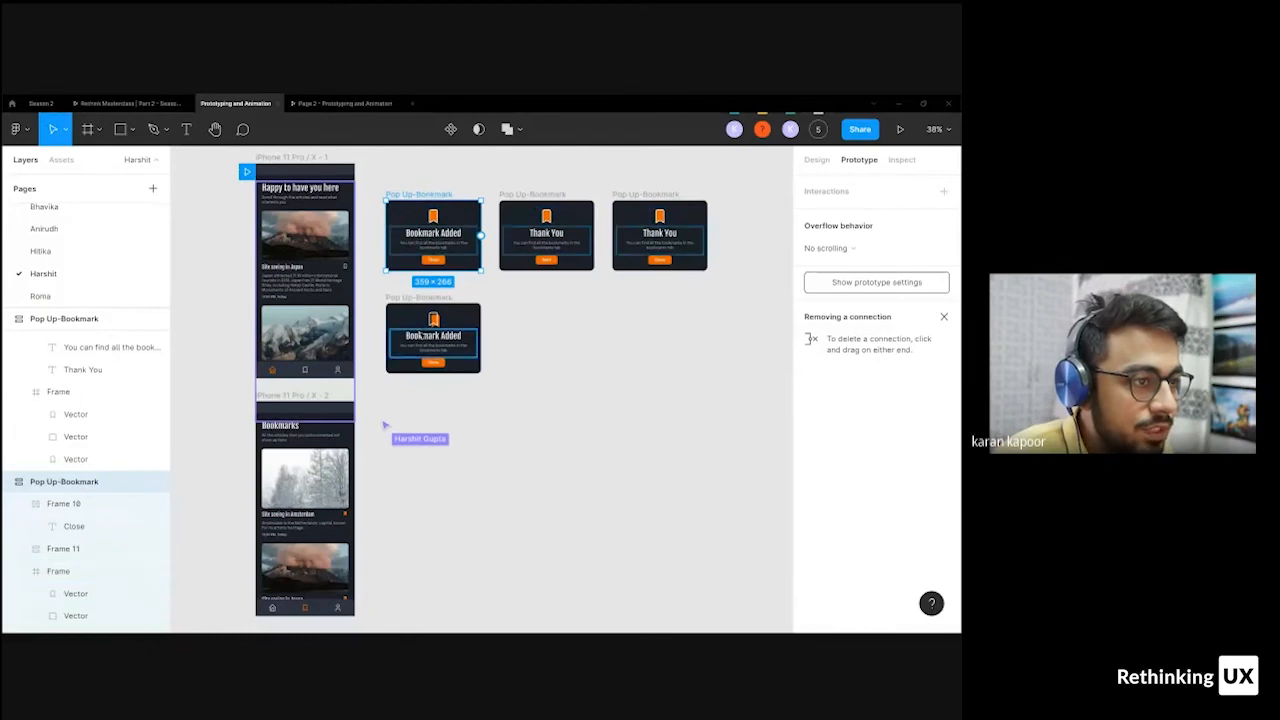
{"action": "left_click", "coordinate": [437, 338]}
{"action": "left_click", "coordinate": [460, 319]}
{"action": "left_click", "coordinate": [534, 335]}
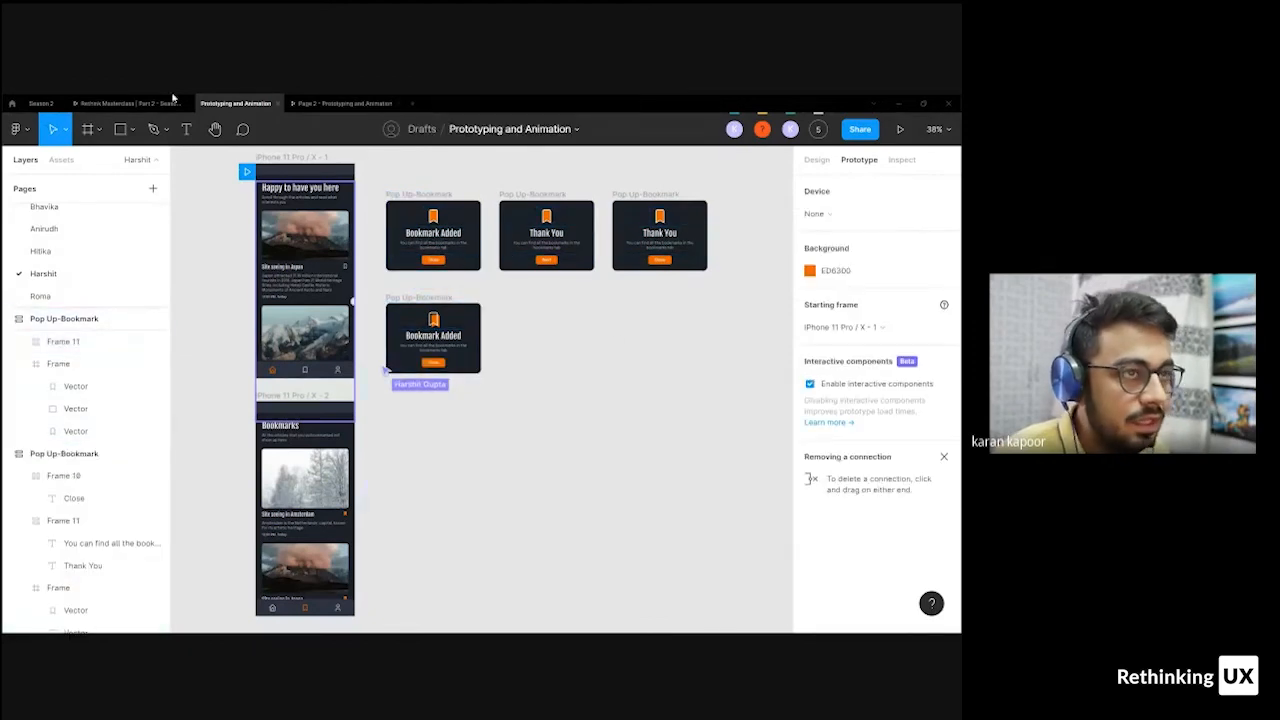
- On the fifth participant's page, inspect the interactions linking the Bookmark Added popup and the two Thank You popups
{"action": "left_click", "coordinate": [83, 296]}
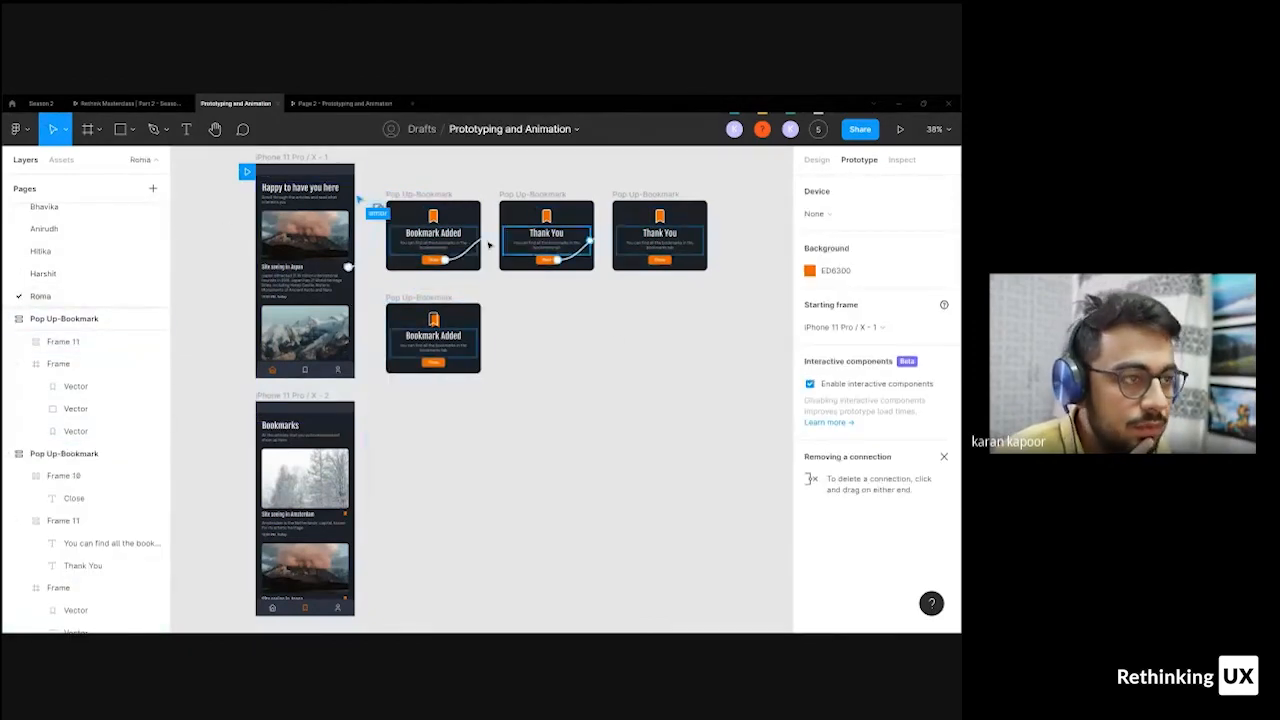
{"action": "left_click", "coordinate": [489, 238]}
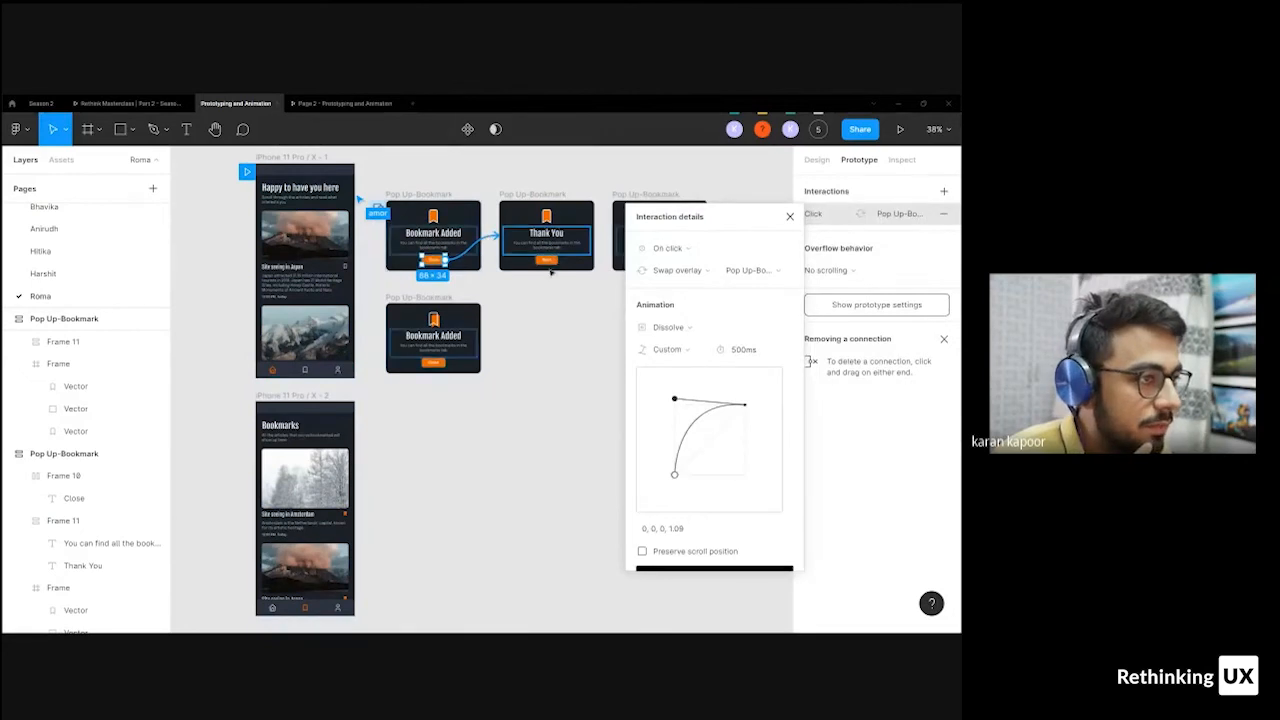
{"action": "left_click", "coordinate": [552, 274]}
{"action": "left_click", "coordinate": [546, 260]}
{"action": "left_click", "coordinate": [606, 240]}
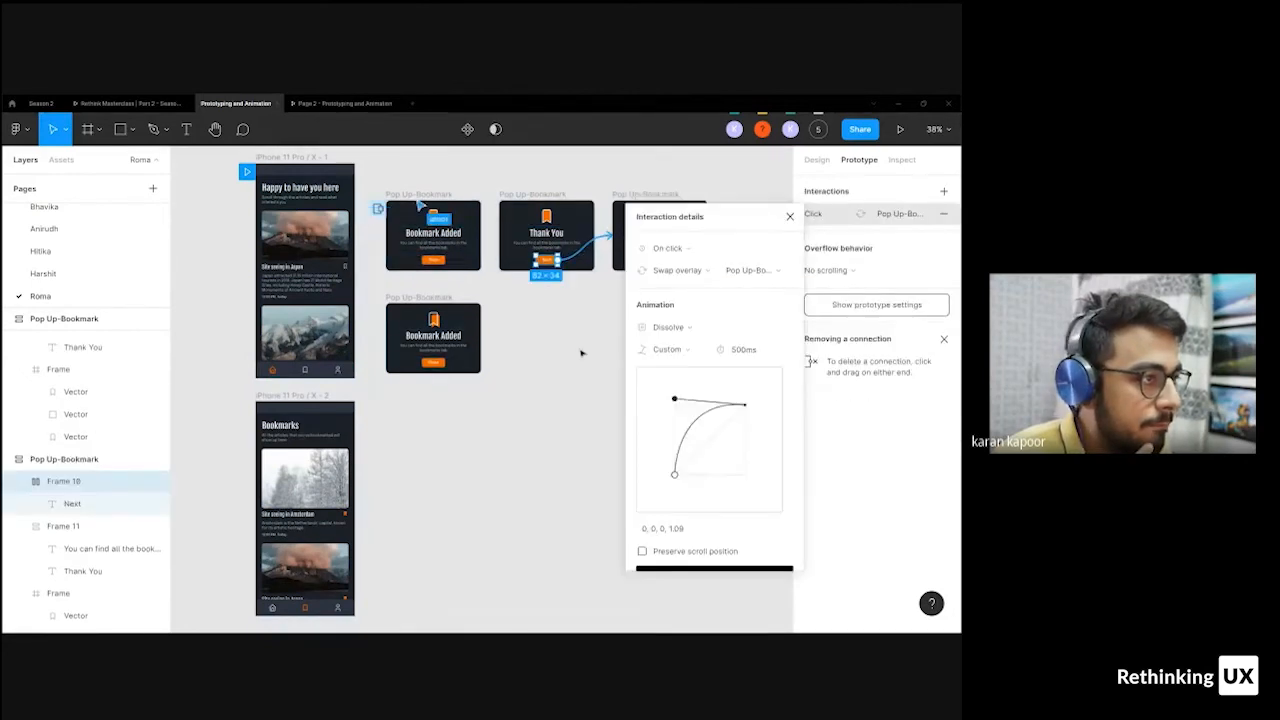
{"action": "left_click", "coordinate": [581, 352]}
{"action": "left_click", "coordinate": [496, 240]}
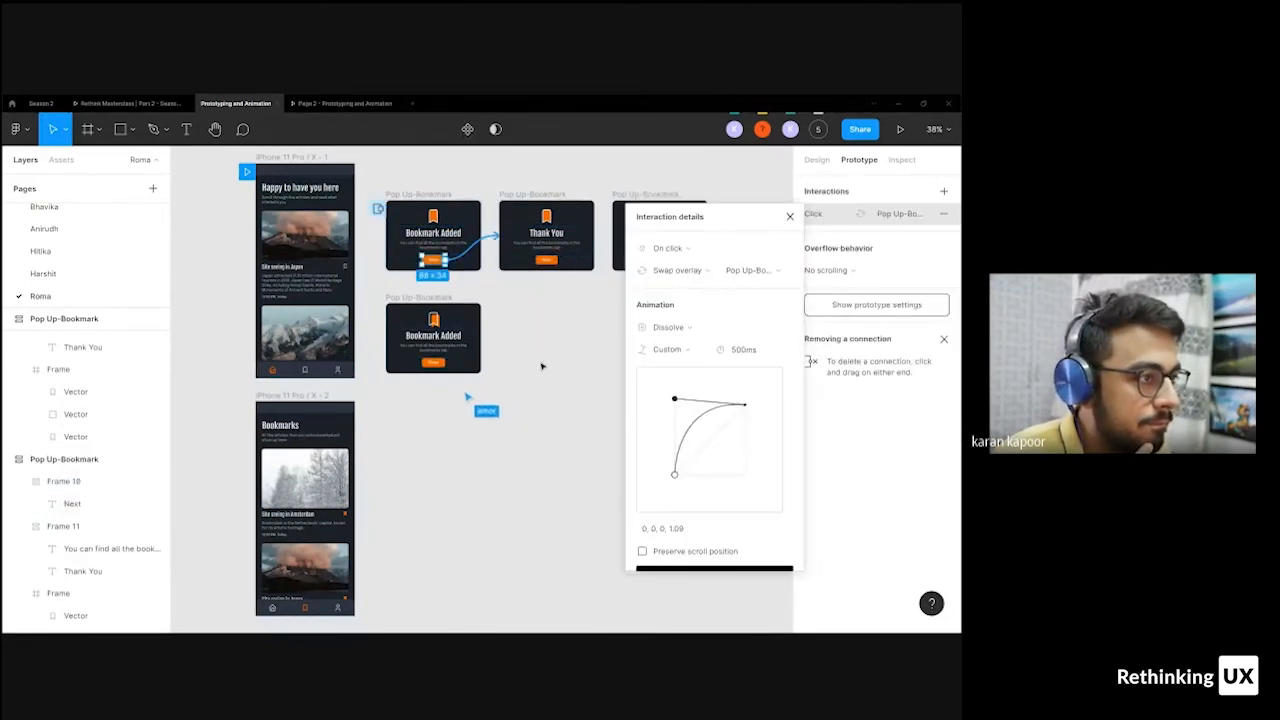
{"action": "left_click", "coordinate": [543, 367]}
- View the prototype preview and the Rethink Masterclass presentation, and return to the Prototyping and Animation file
{"action": "left_click", "coordinate": [342, 105]}
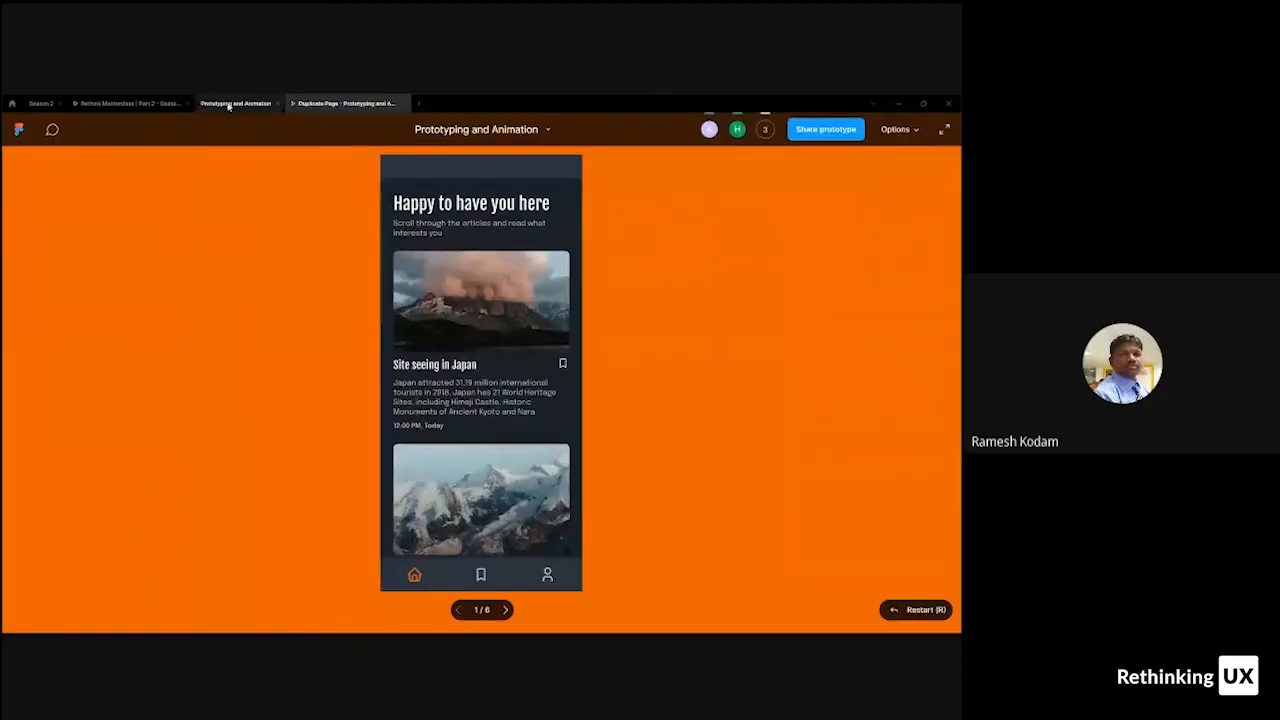
{"action": "left_click", "coordinate": [128, 103]}
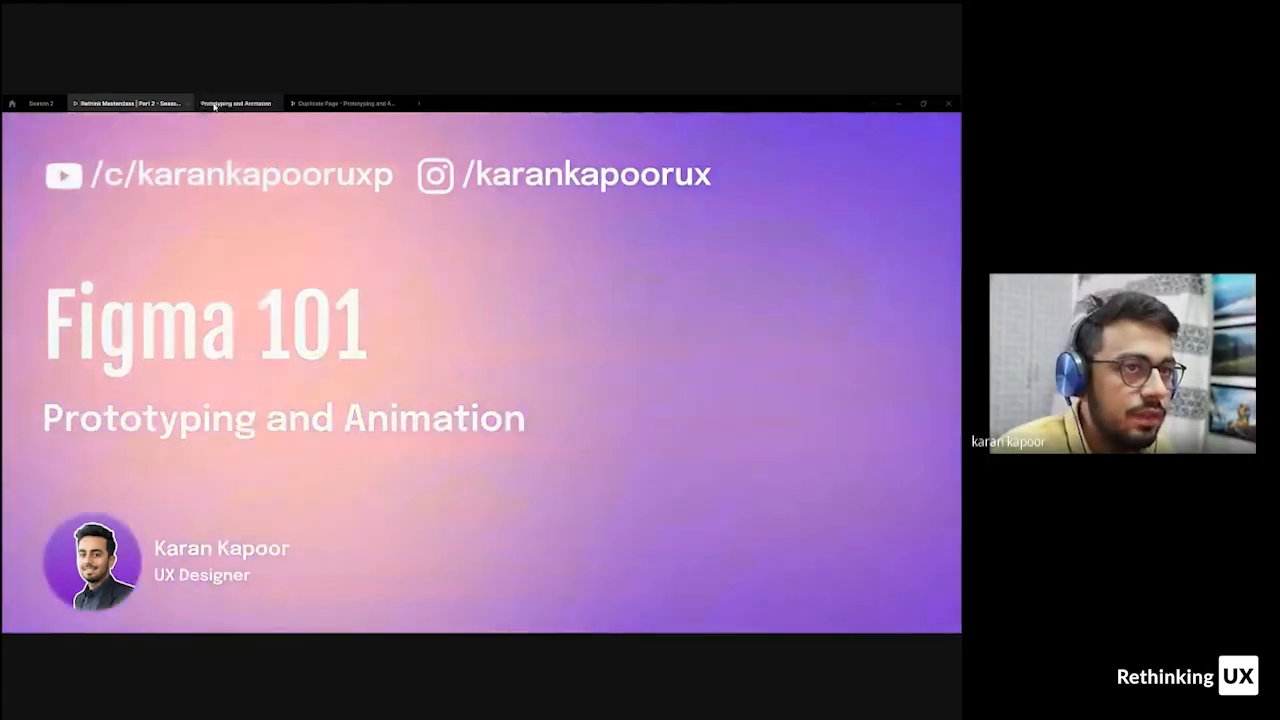
{"action": "left_click", "coordinate": [214, 105]}
- Check the prototype interaction of the Close button on the fifth participant's upper Bookmark Added popup
{"action": "scroll", "coordinate": [466, 225], "scroll_direction": "up", "scroll_amount": 4}
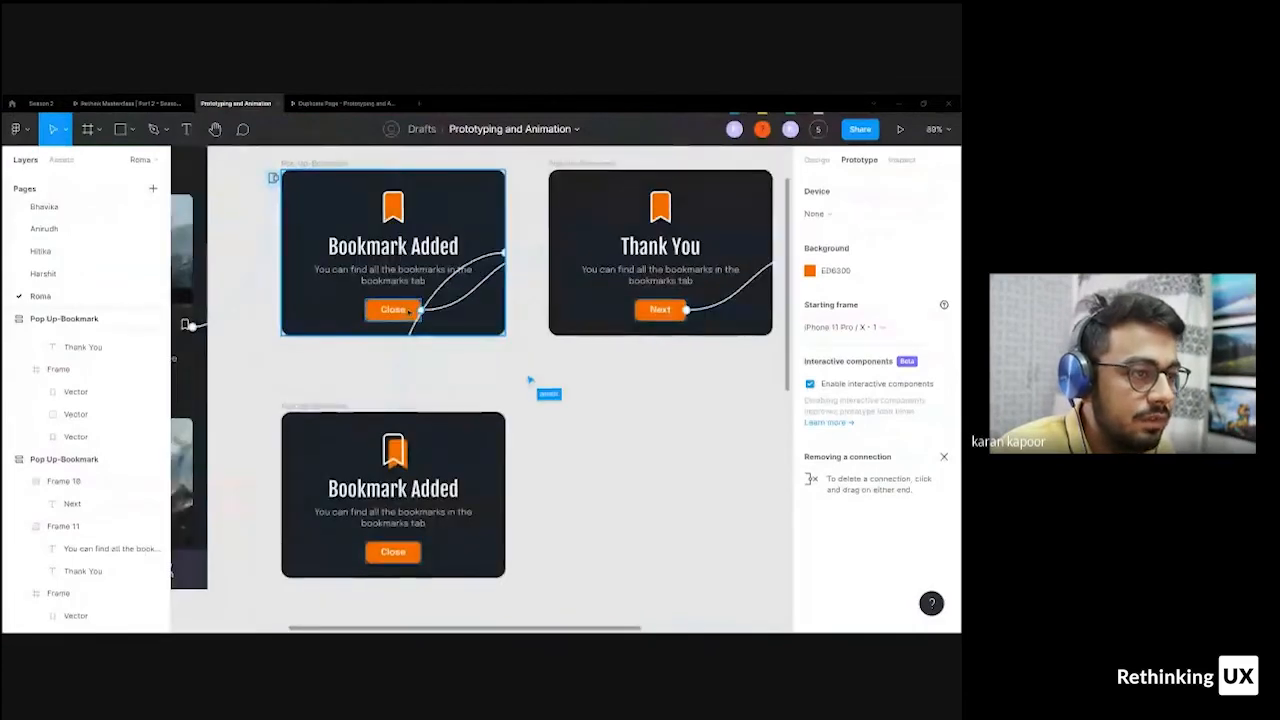
{"action": "left_click", "coordinate": [397, 303]}
{"action": "scroll", "coordinate": [404, 302], "scroll_direction": "up", "scroll_amount": 5}
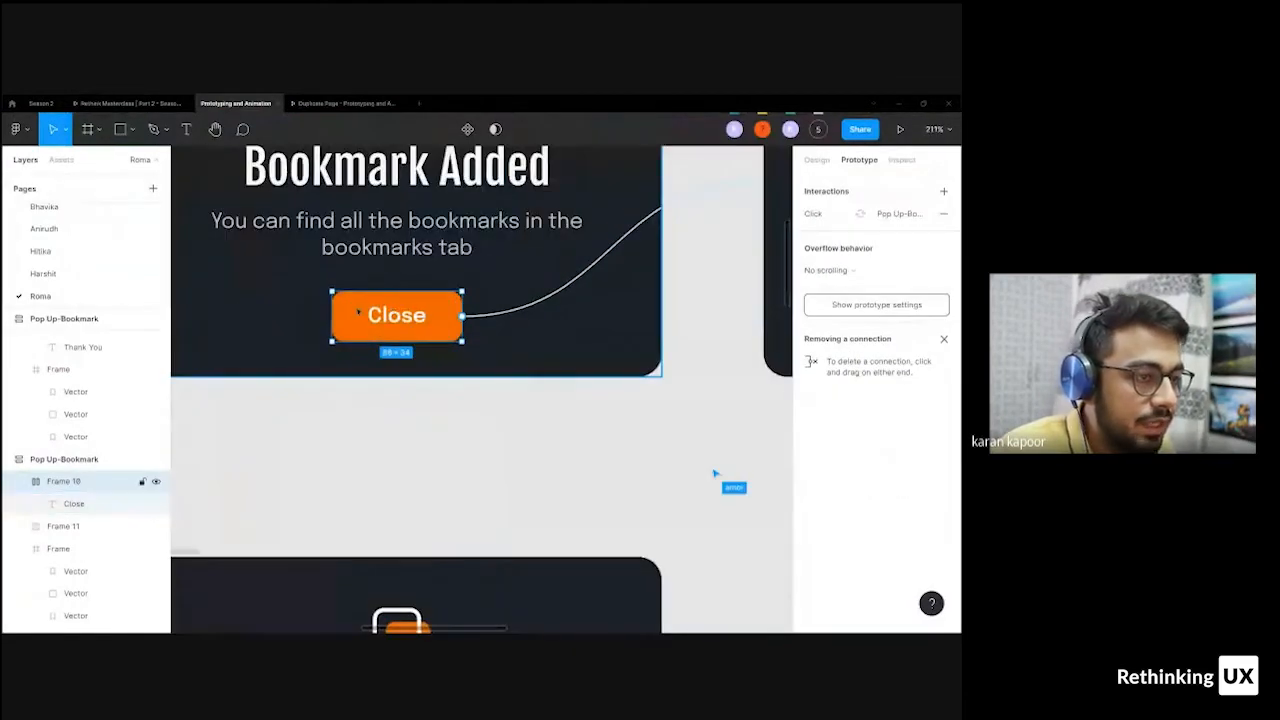
{"action": "scroll", "coordinate": [467, 325], "scroll_direction": "down", "scroll_amount": 5}
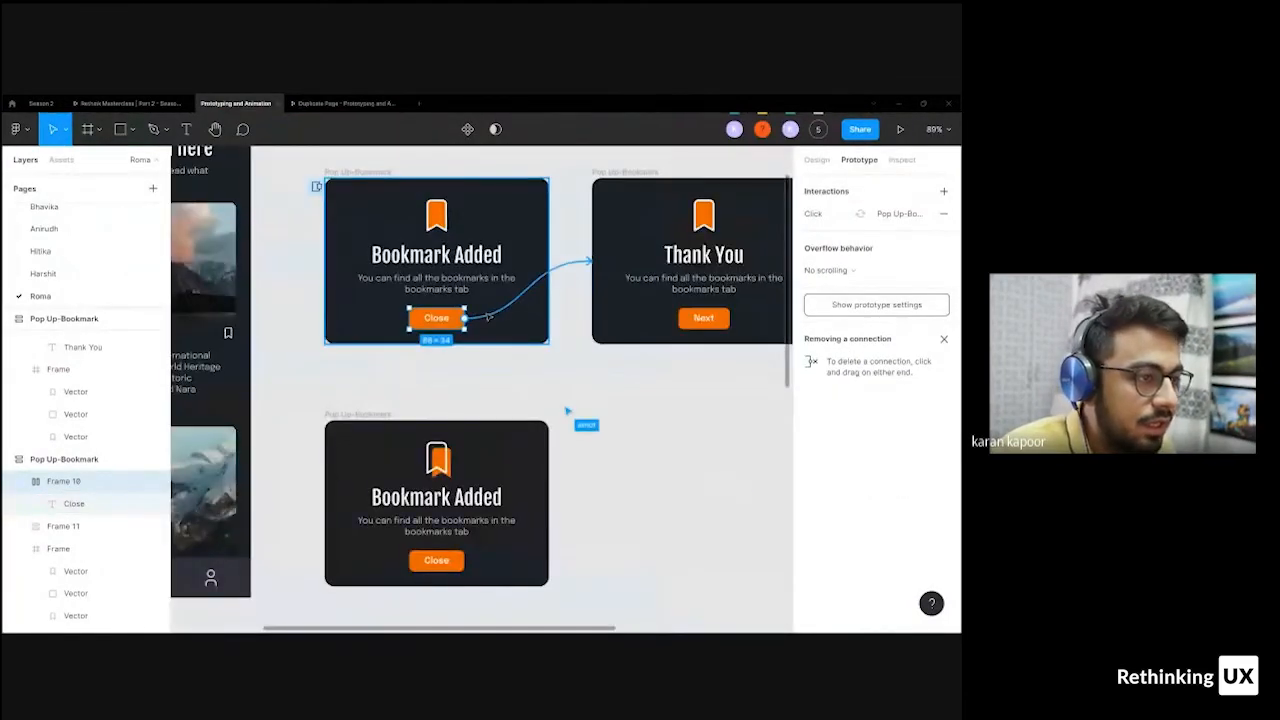
- Try to switch the upper Bookmark Added popup's Close button connection to Close overlay
{"action": "left_click", "coordinate": [489, 318]}
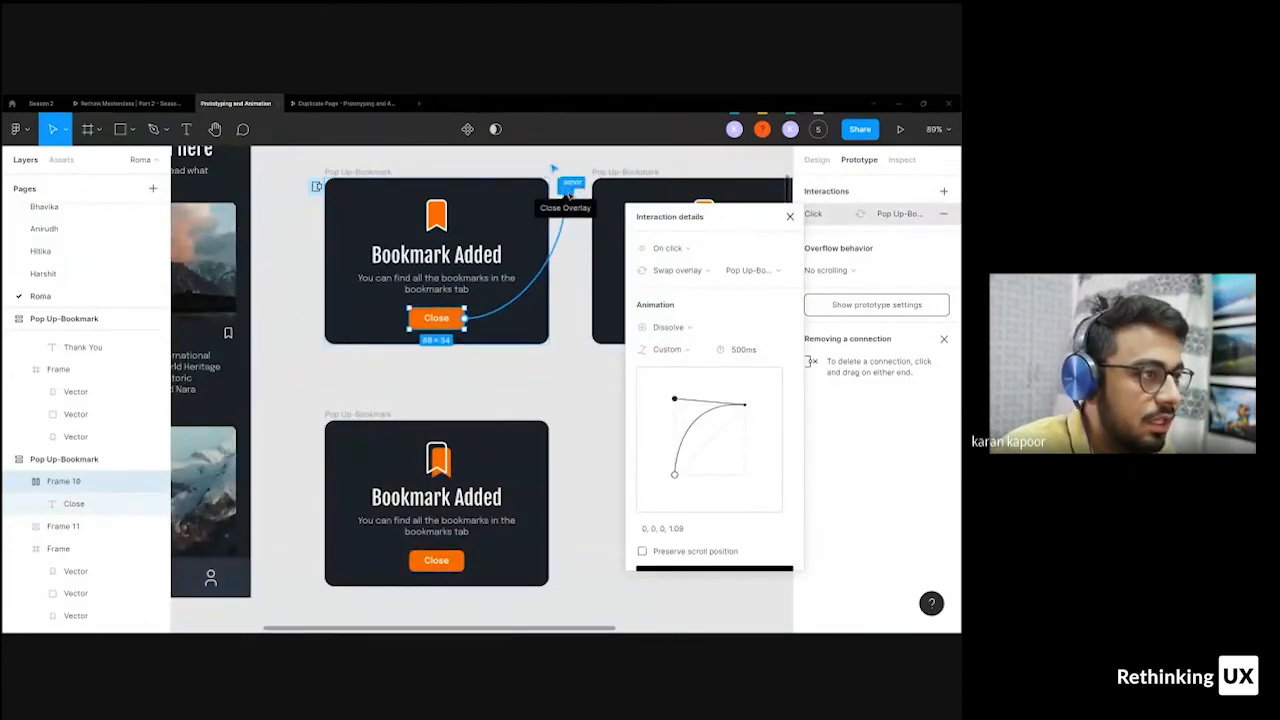
{"action": "left_click_drag", "start_coordinate": [569, 195], "coordinate": [533, 312]}
{"action": "key", "text": "ctrl+z"}
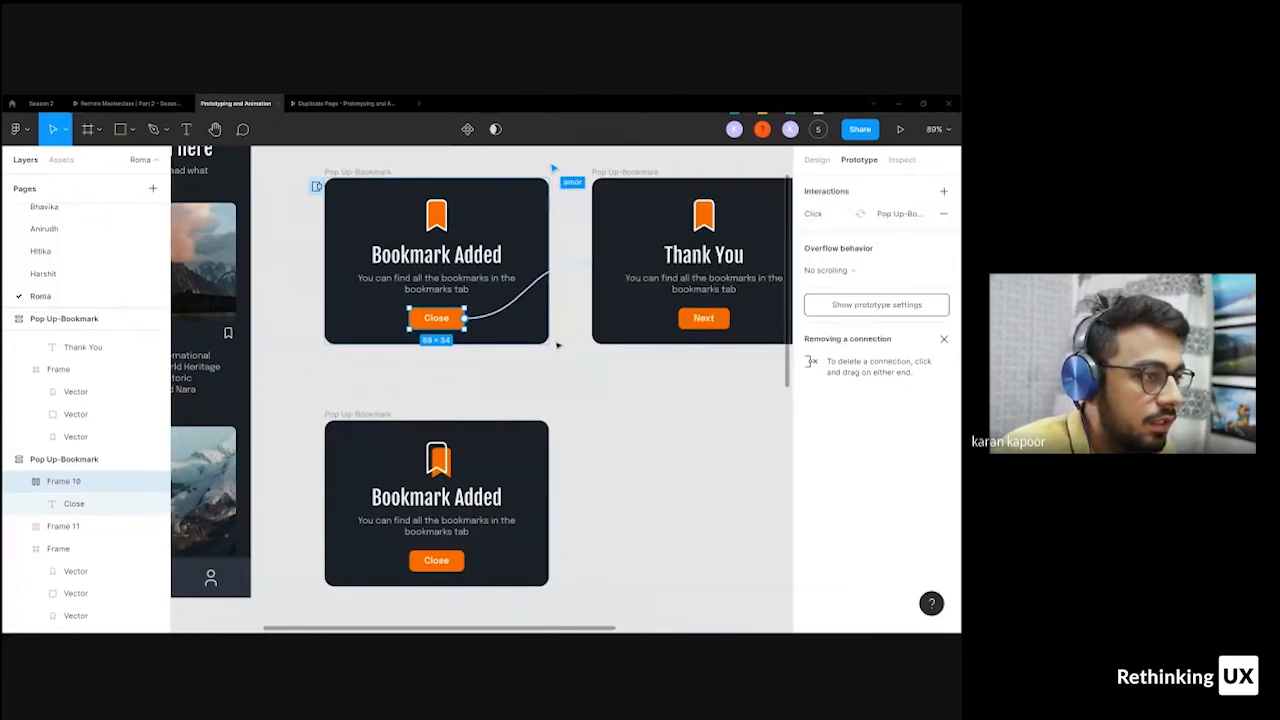
- Examine the connections from the upper Bookmark Added popup and its Close button to the neighbouring popups
{"action": "left_click", "coordinate": [569, 360]}
{"action": "scroll", "coordinate": [515, 355], "scroll_direction": "right", "scroll_amount": 1}
{"action": "left_click_drag", "start_coordinate": [520, 370], "coordinate": [517, 302]}
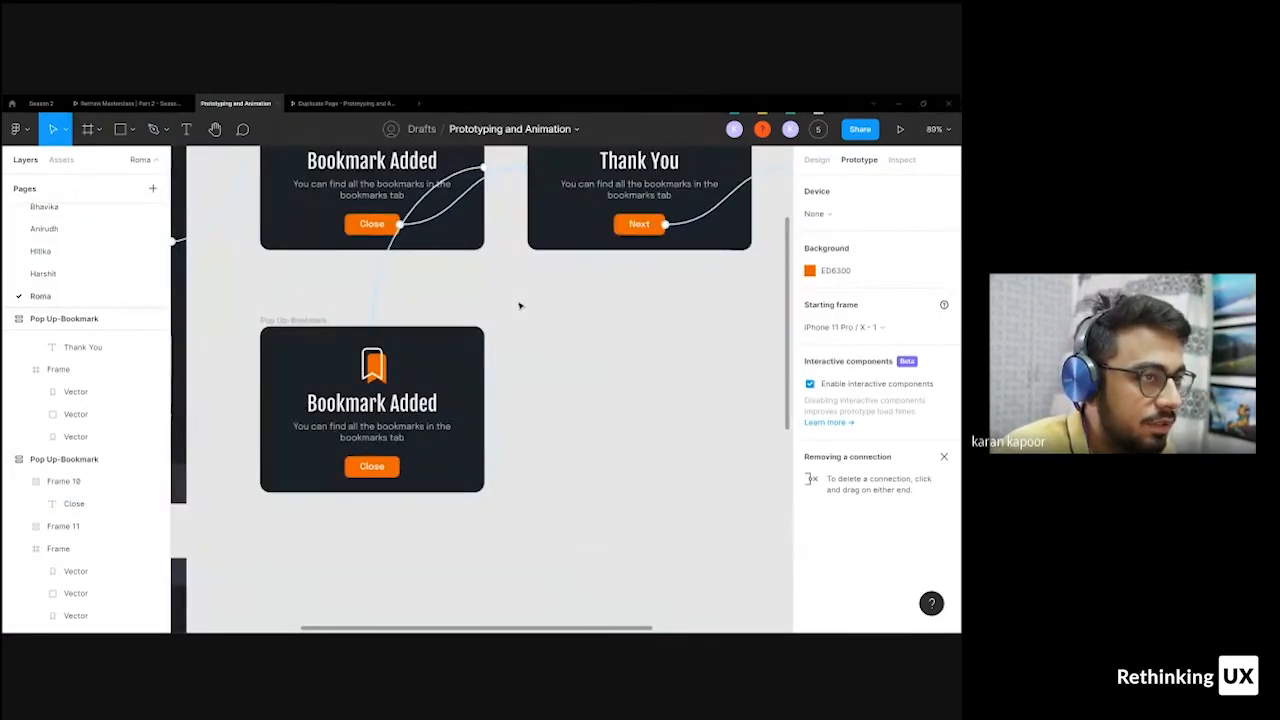
{"action": "scroll", "coordinate": [519, 305], "scroll_direction": "down", "scroll_amount": 3}
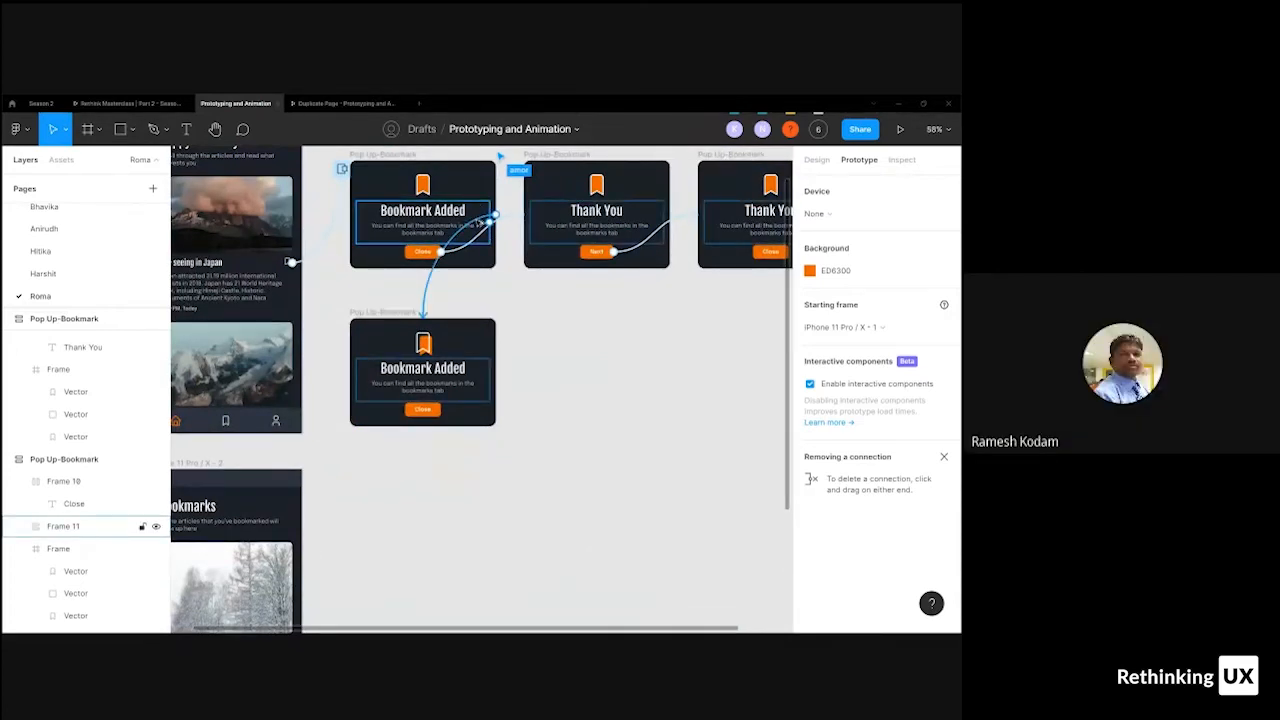
{"action": "scroll", "coordinate": [419, 255], "scroll_direction": "up", "scroll_amount": 5}
{"action": "left_click", "coordinate": [421, 254]}
{"action": "left_click_drag", "start_coordinate": [492, 152], "coordinate": [464, 283]}
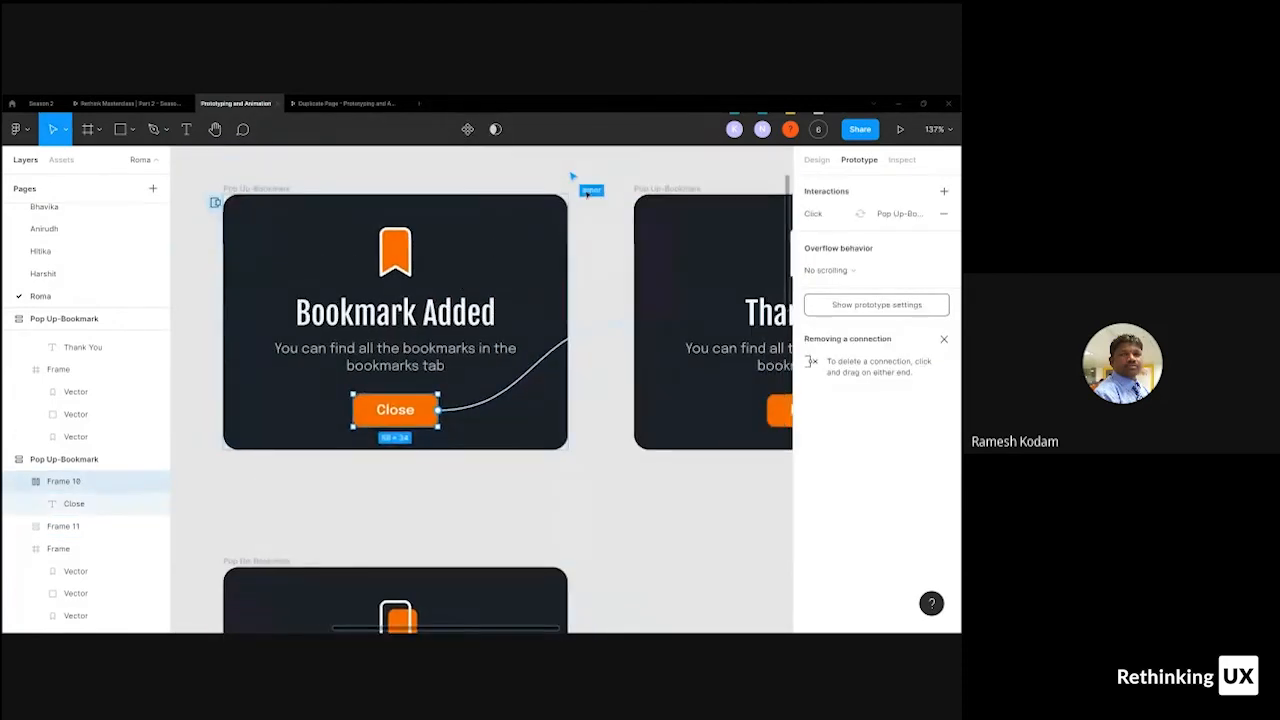
{"action": "left_click", "coordinate": [572, 176]}
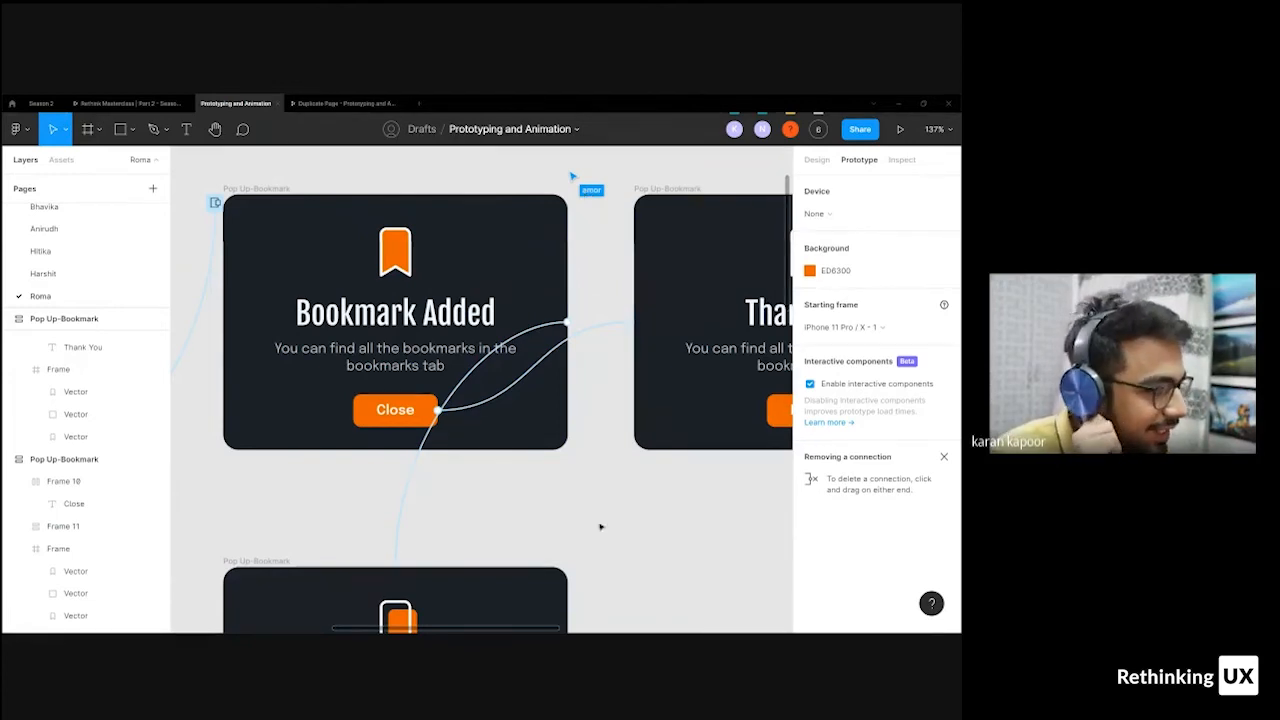
- Review the interaction details of the connection between the Close button and the Thank You popup
{"action": "left_click", "coordinate": [590, 336]}
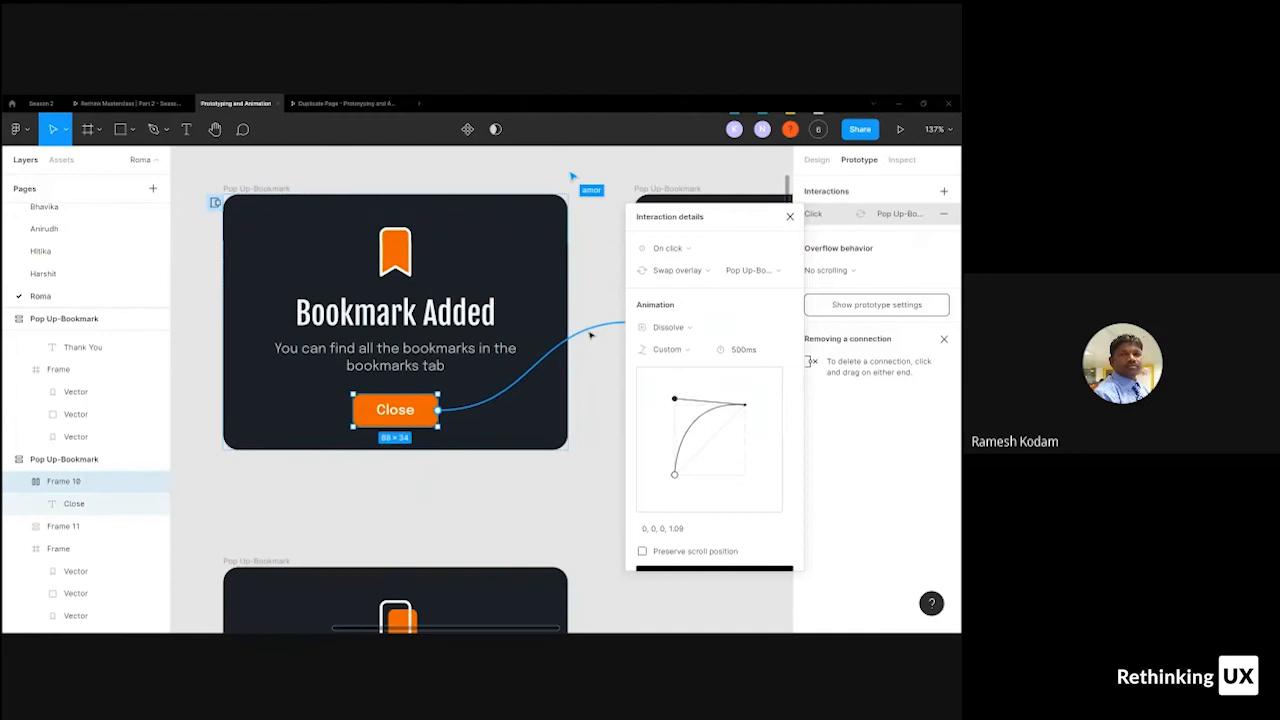
{"action": "left_click", "coordinate": [590, 265]}
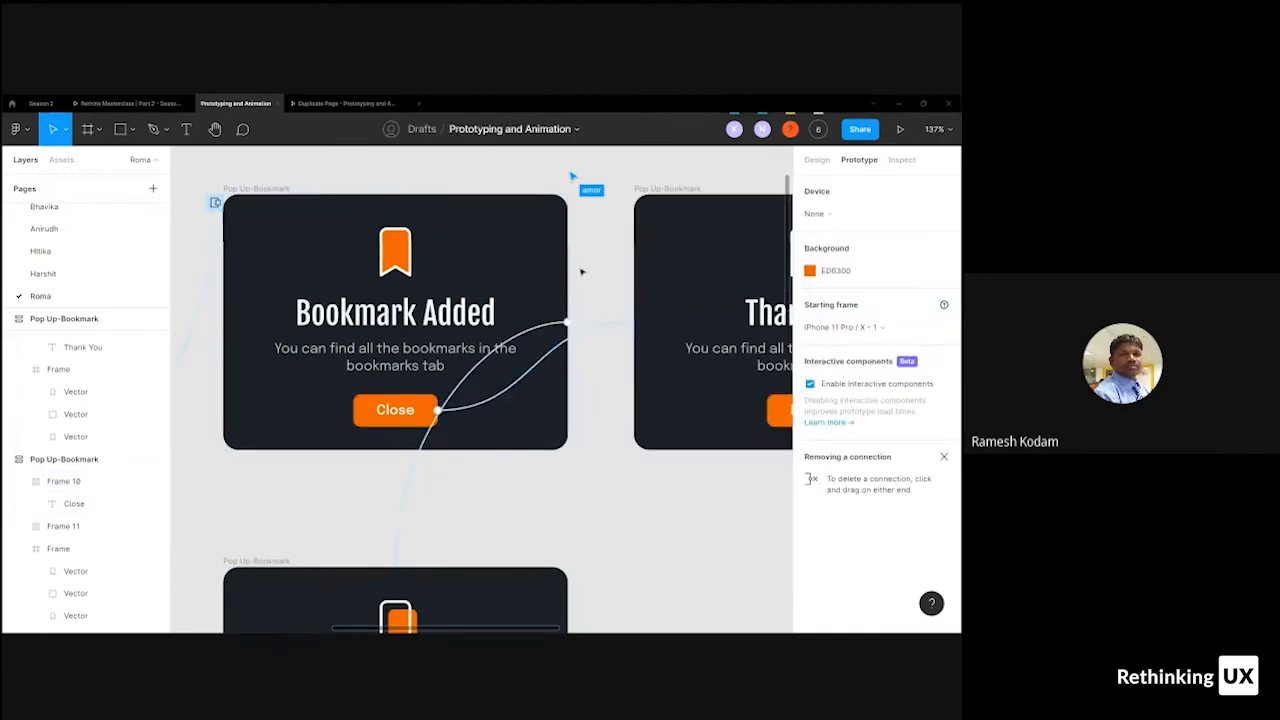
{"action": "left_click", "coordinate": [586, 337]}
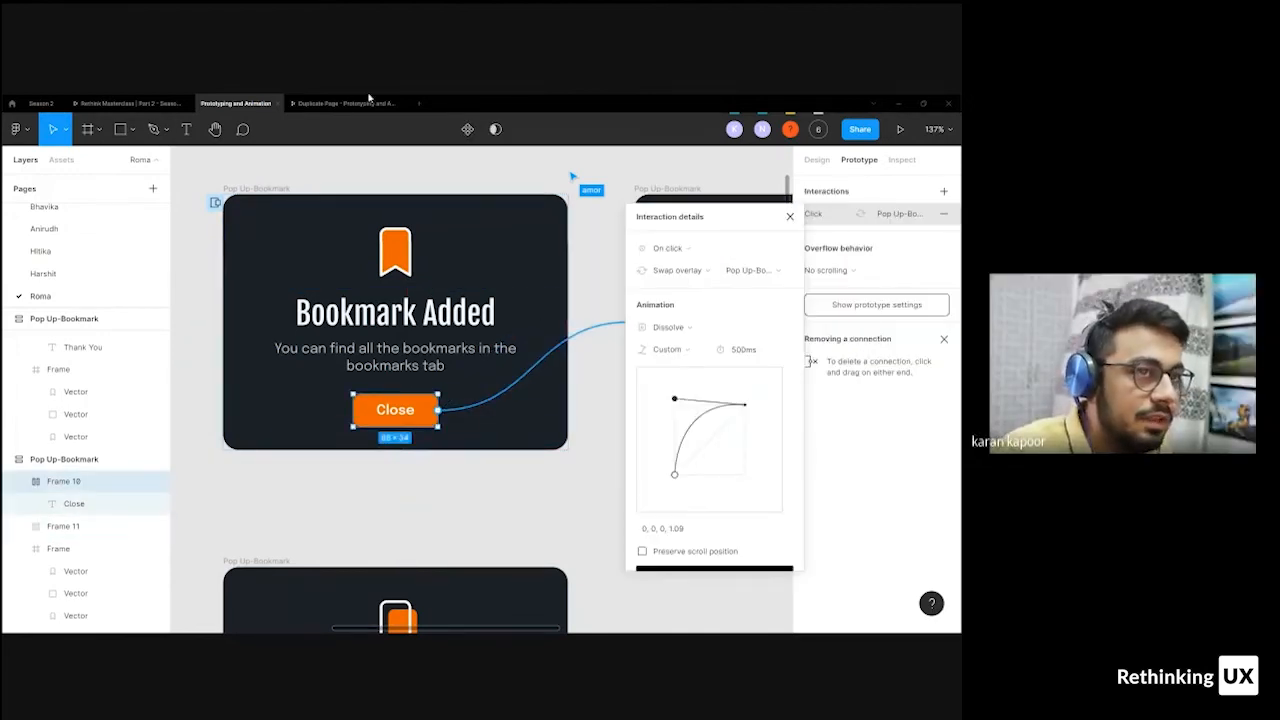
{"action": "left_click", "coordinate": [559, 188]}
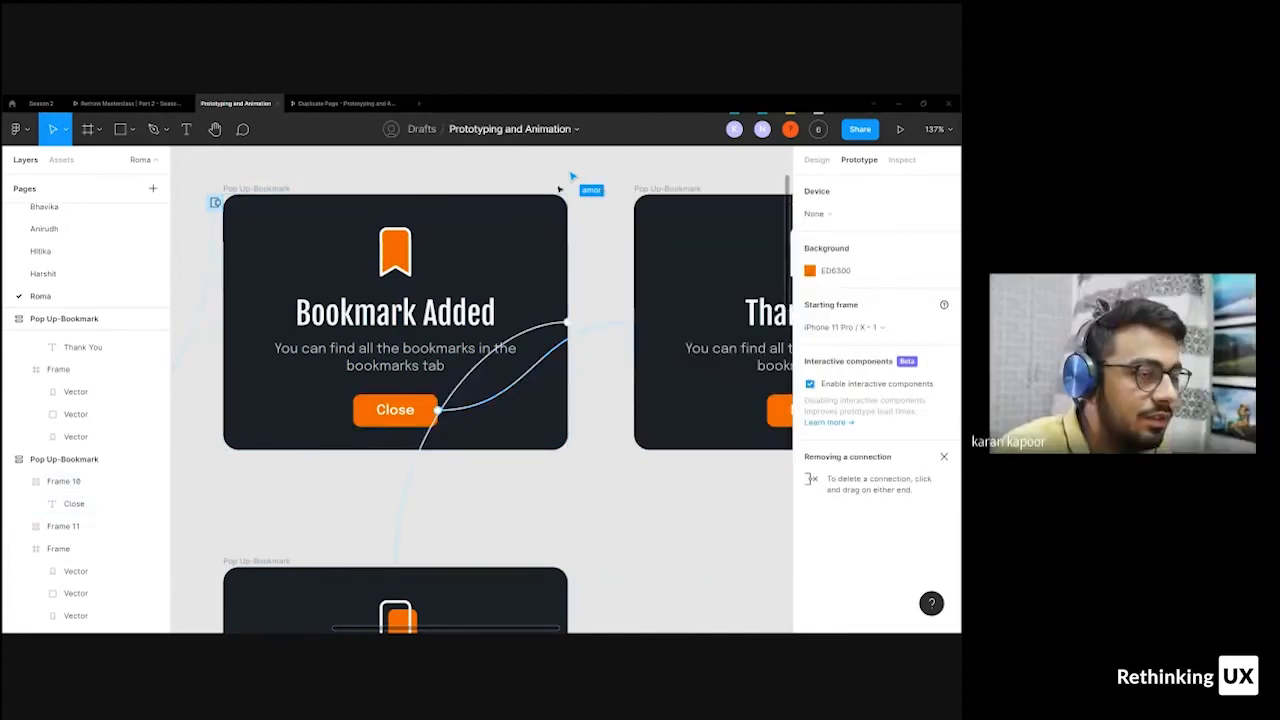
- Review the Swap overlay interaction on the Close button of the upper Bookmark Added popup
{"action": "left_click", "coordinate": [257, 188]}
{"action": "left_click", "coordinate": [409, 169]}
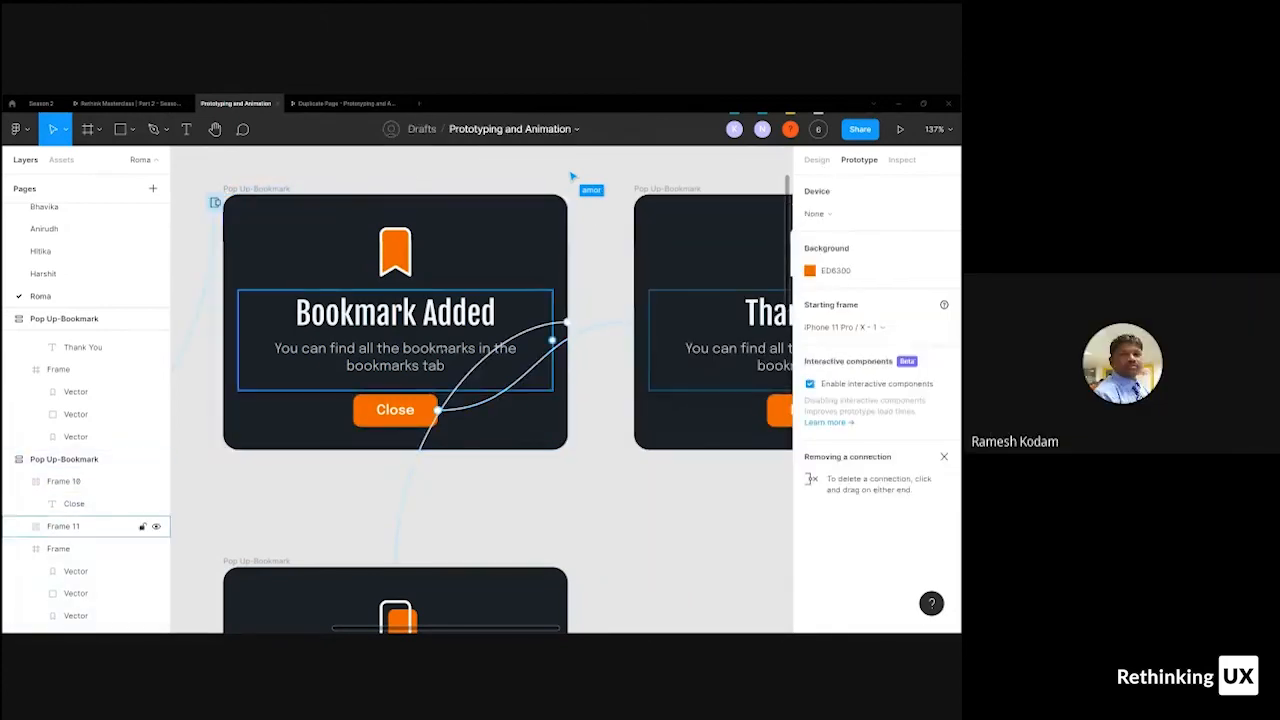
{"action": "left_click", "coordinate": [459, 412]}
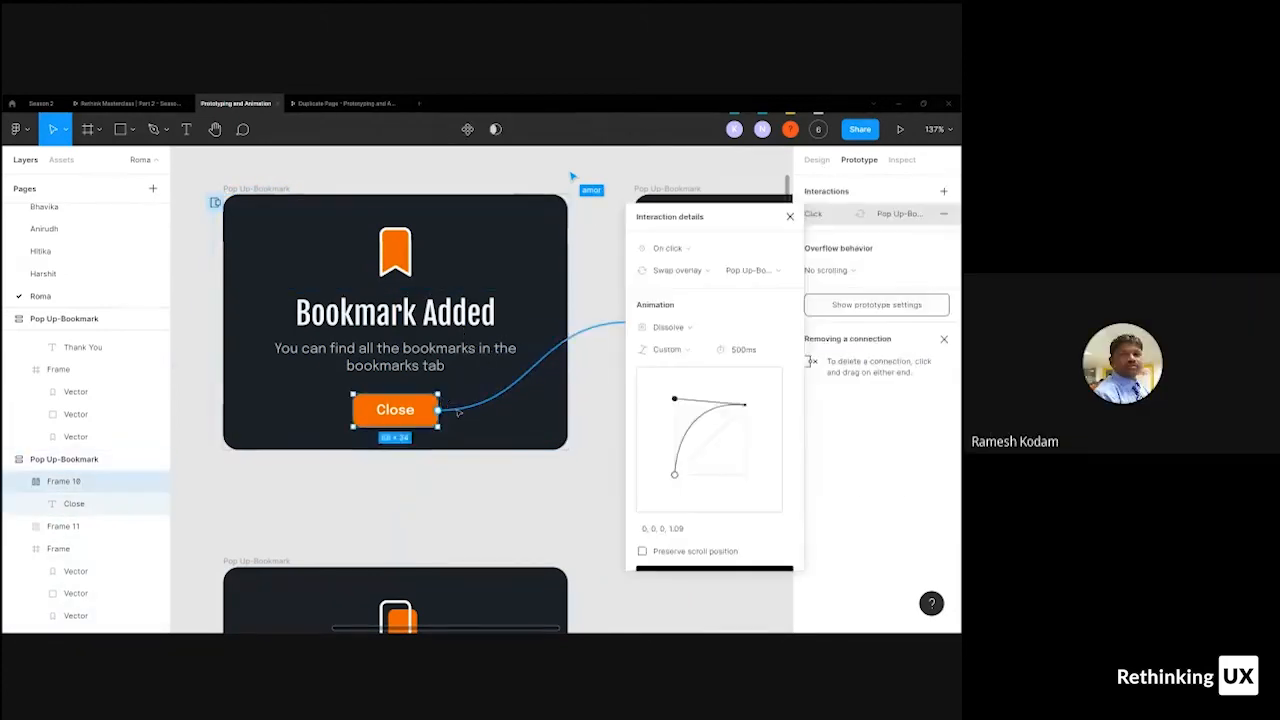
{"action": "left_click", "coordinate": [528, 266]}
{"action": "left_click", "coordinate": [427, 401]}
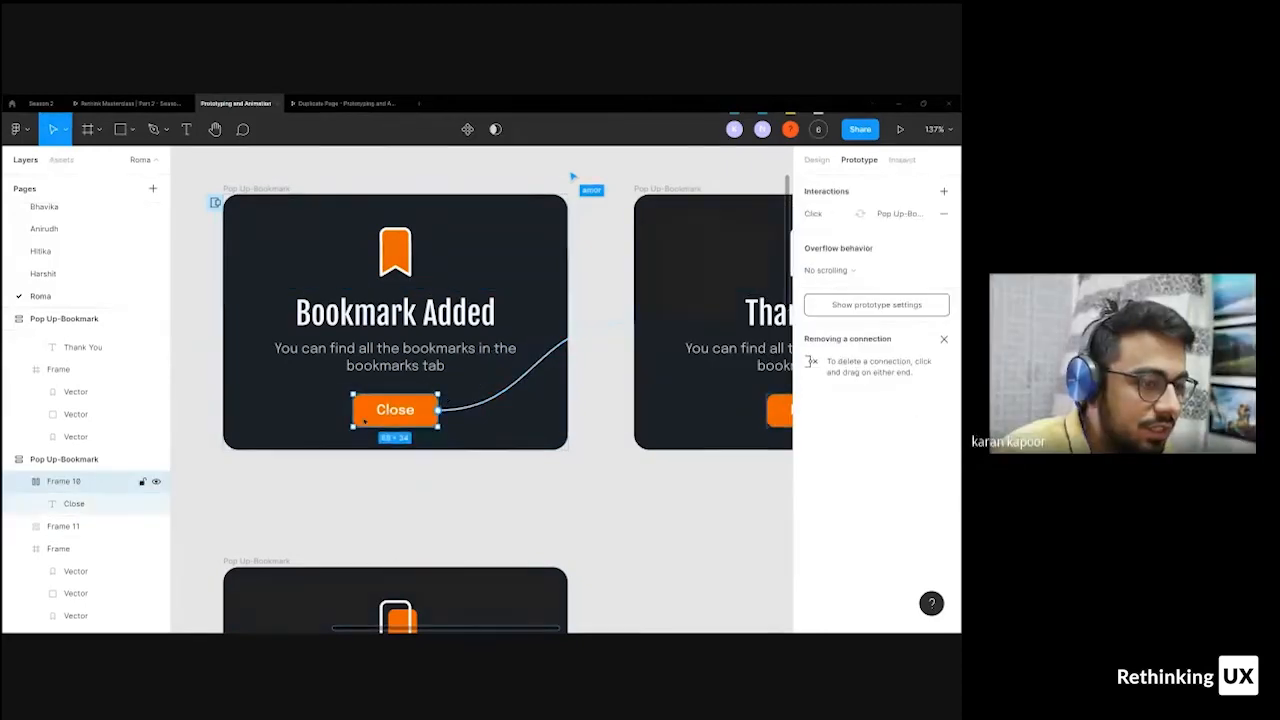
{"action": "right_click", "coordinate": [532, 227]}
{"action": "key", "text": "Escape"}
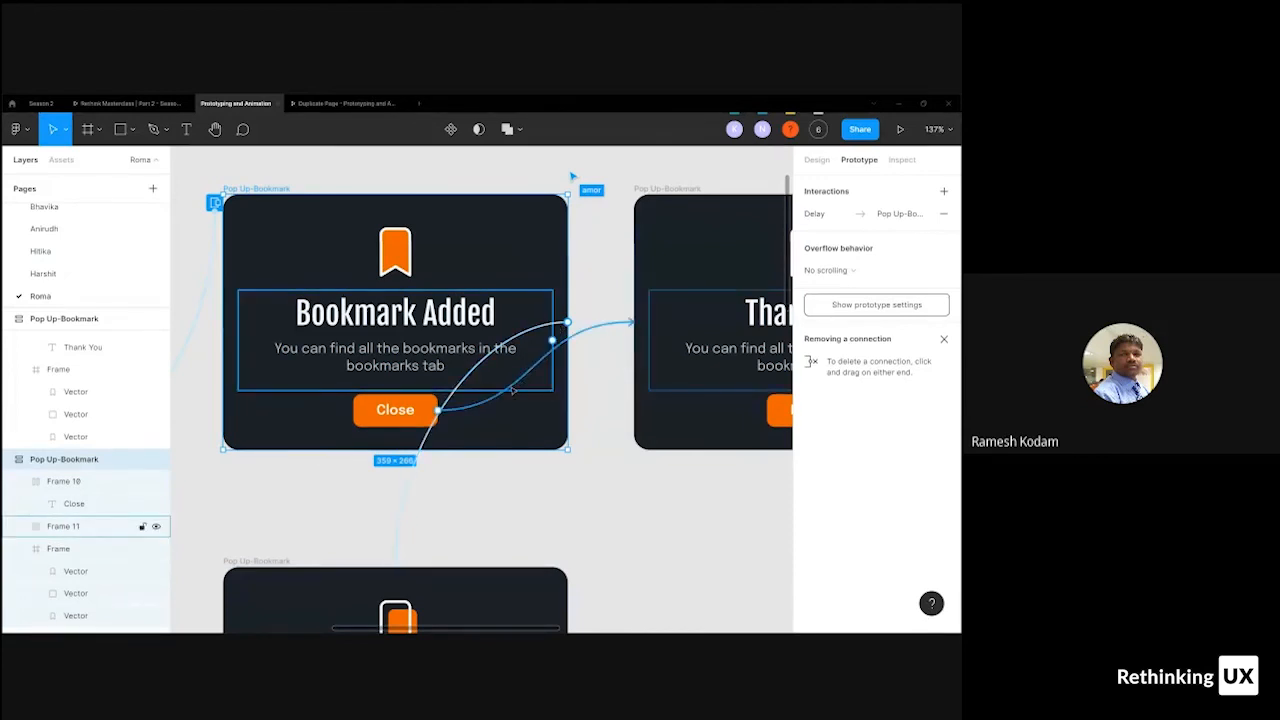
{"action": "key", "text": "Escape"}
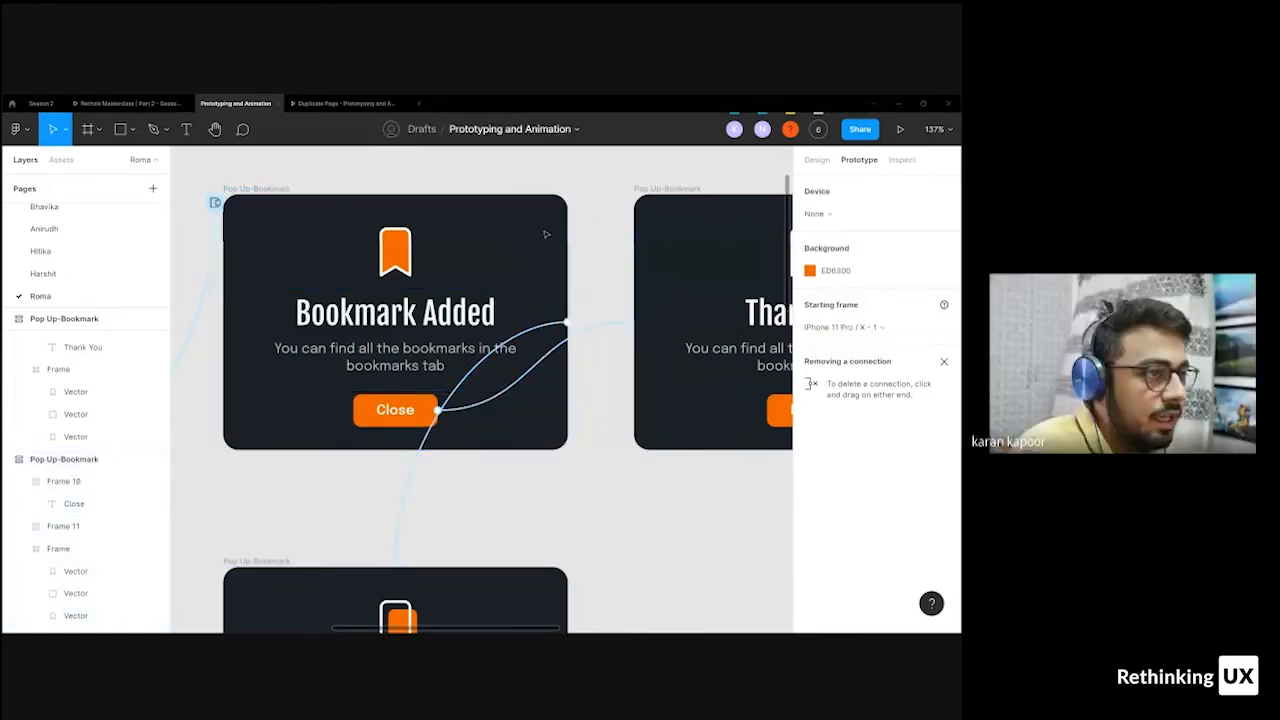
{"action": "right_click", "coordinate": [531, 237]}
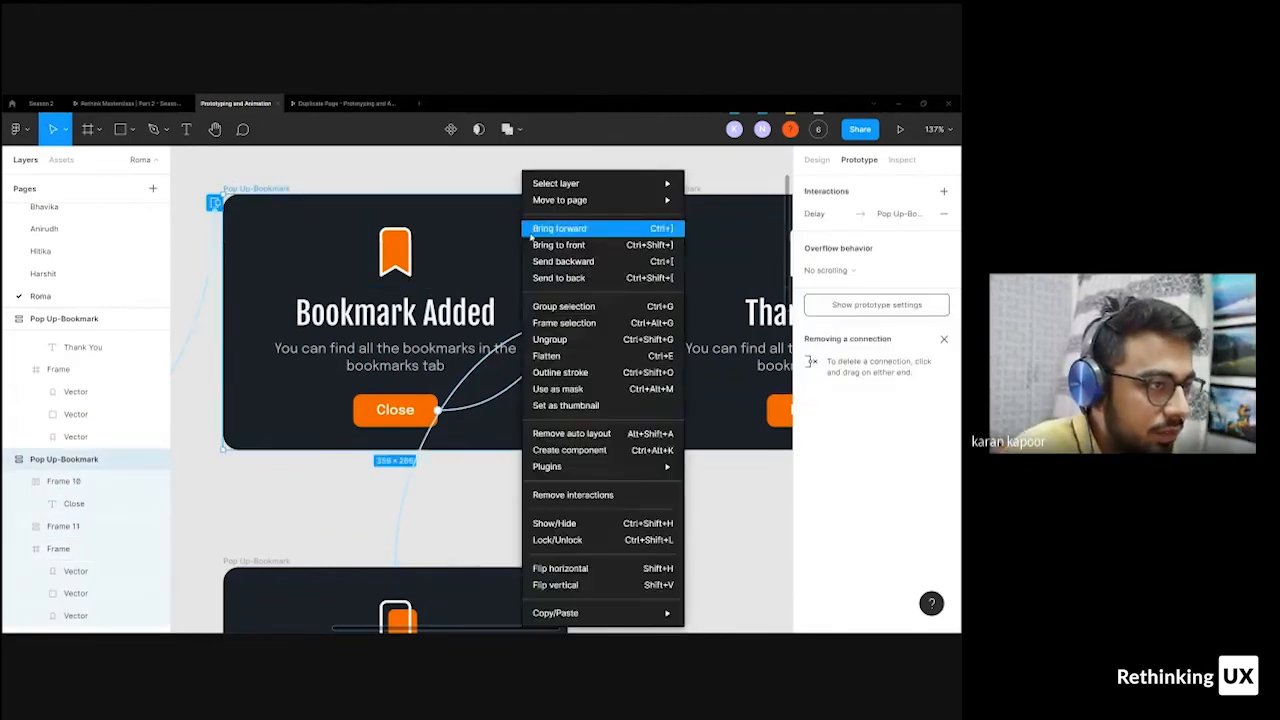
{"action": "mouse_move", "coordinate": [565, 466]}
{"action": "left_click", "coordinate": [773, 432]}
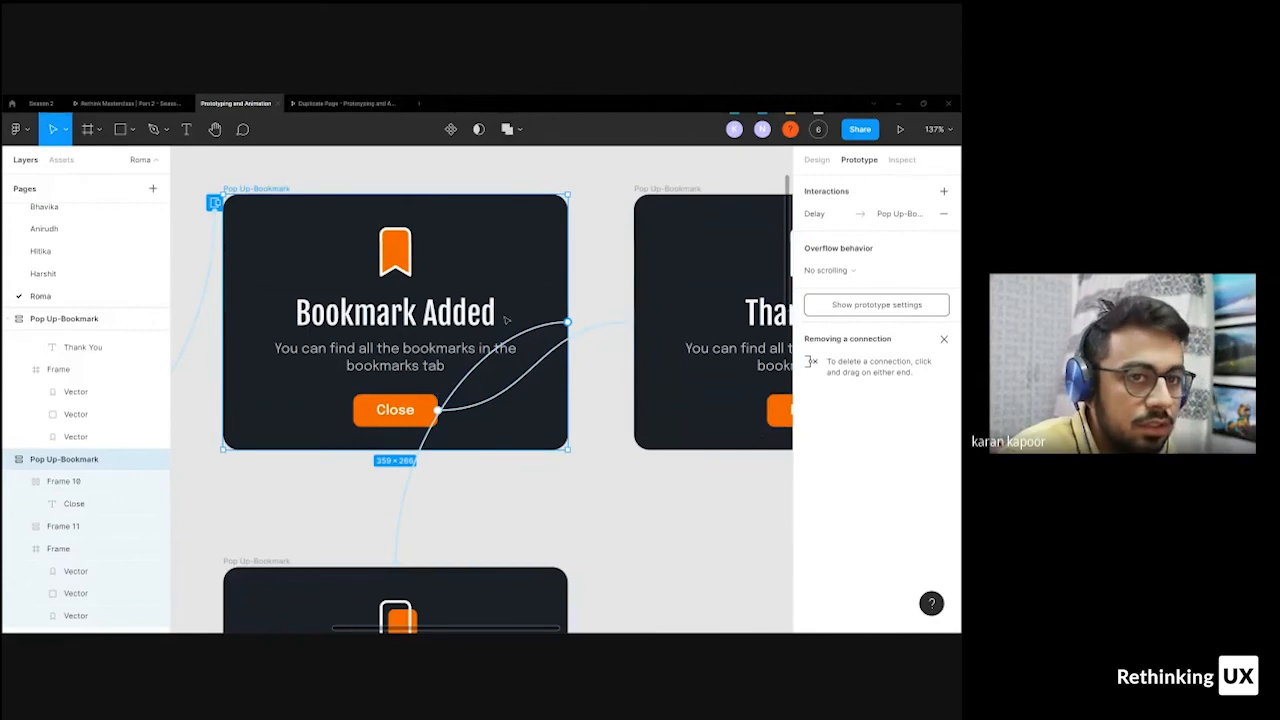
- On the Duplicate Page, search the Material Design Icons plugin for "close" and insert the window-close icon
{"action": "scroll", "coordinate": [56, 234], "scroll_direction": "up", "scroll_amount": 2}
{"action": "left_click", "coordinate": [83, 234]}
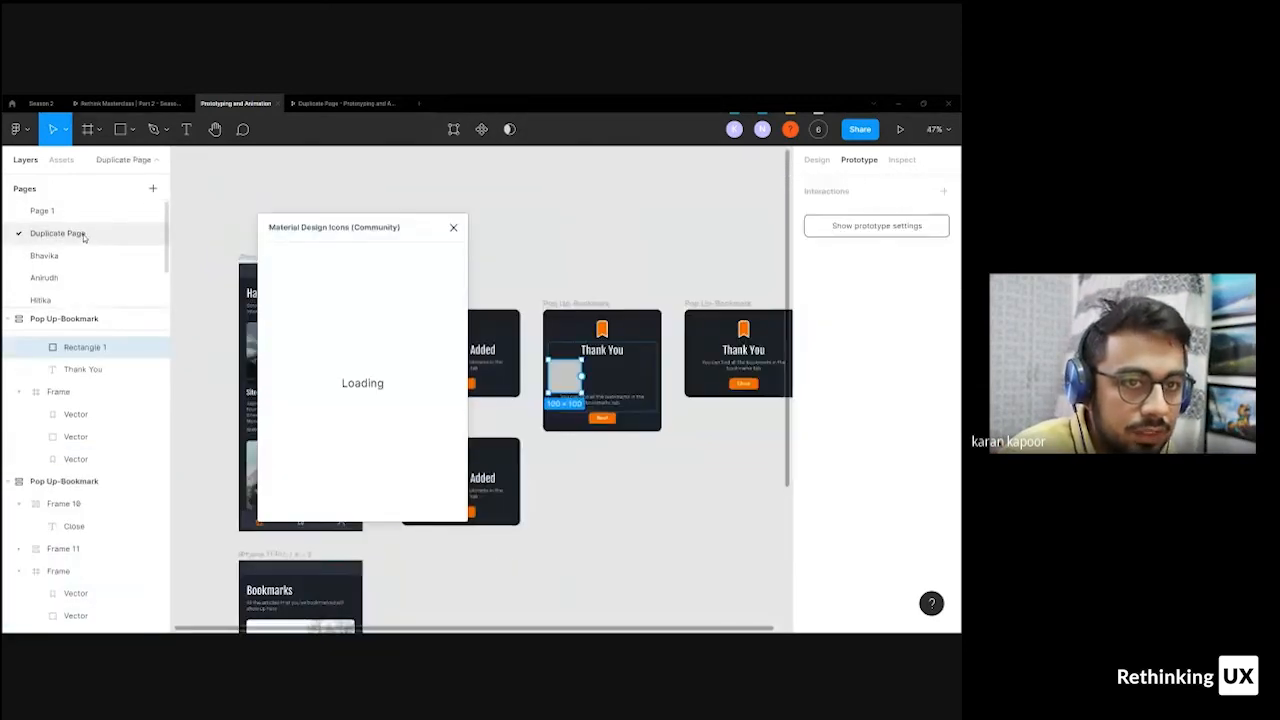
{"action": "left_click", "coordinate": [361, 251]}
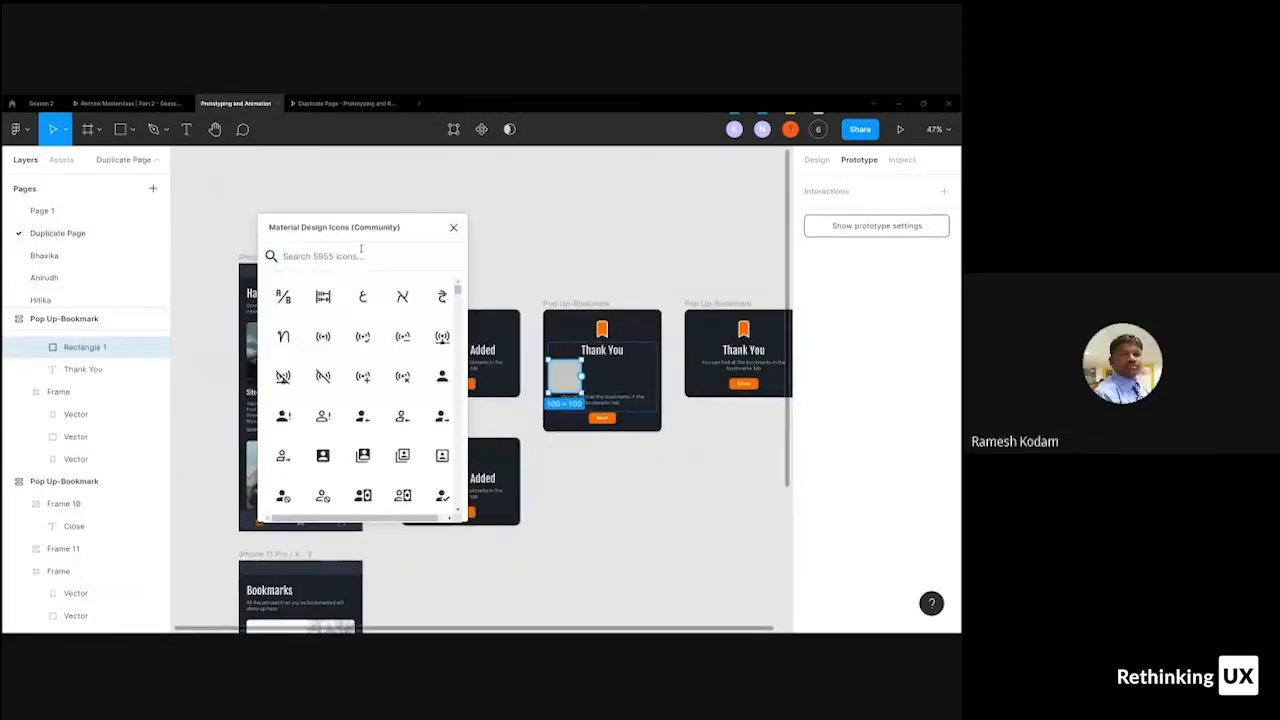
{"action": "type", "text": "close"}
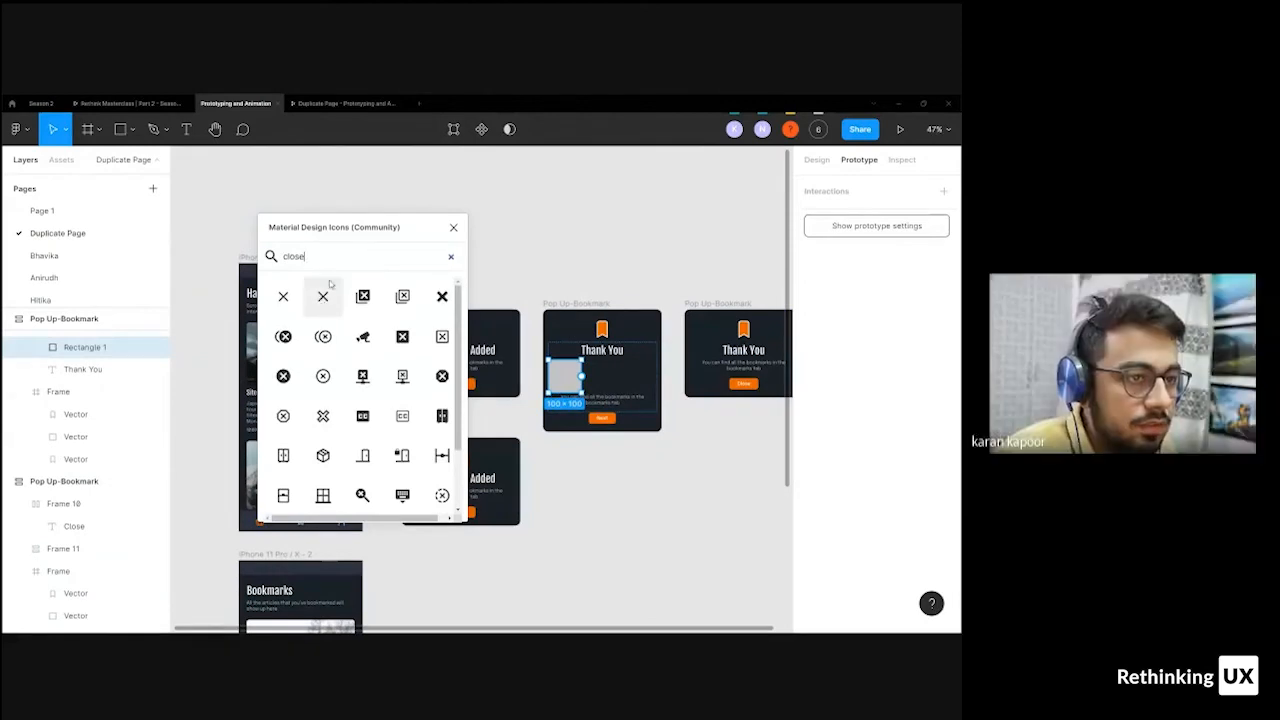
{"action": "left_click", "coordinate": [323, 296]}
{"action": "left_click", "coordinate": [453, 227]}
{"action": "scroll", "coordinate": [490, 400], "scroll_direction": "up", "scroll_amount": 5}
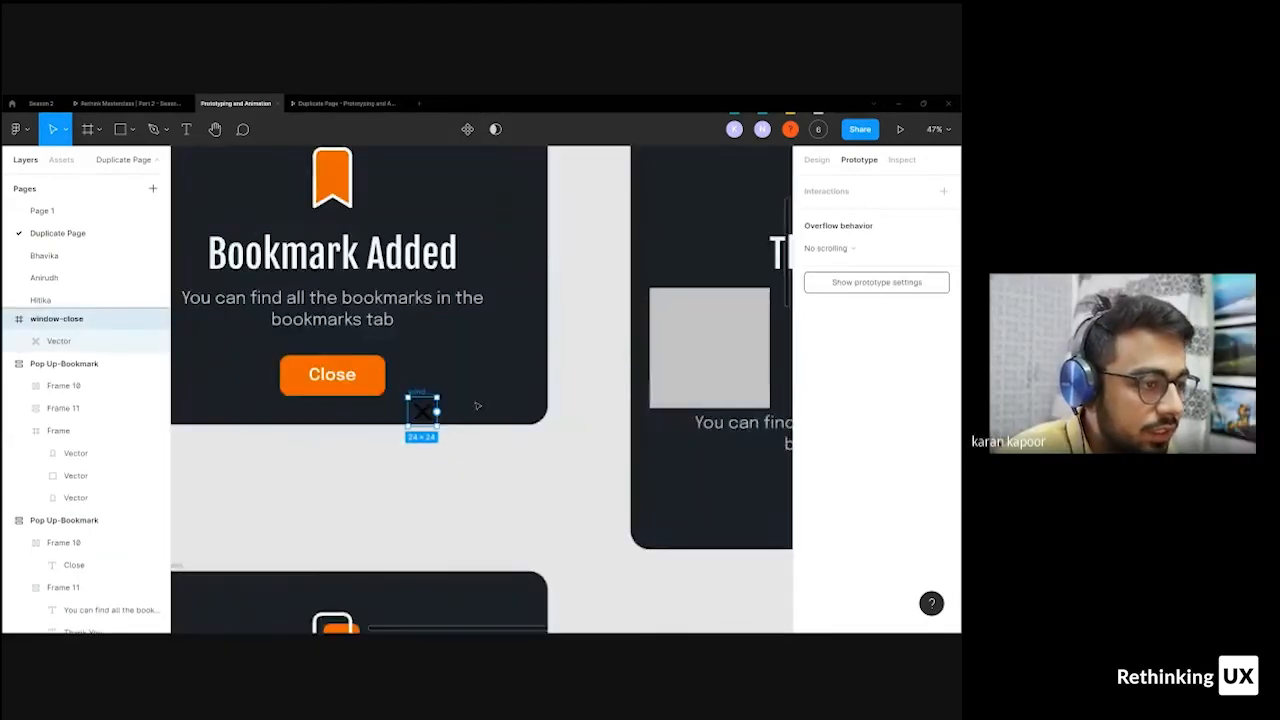
- Cut the window-close icon and paste it inside the upper Bookmark Added popup
{"action": "scroll", "coordinate": [511, 402], "scroll_direction": "down", "scroll_amount": 5}
{"action": "key", "text": "ctrl+x"}
{"action": "left_click", "coordinate": [491, 313]}
{"action": "key", "text": "ctrl+v"}
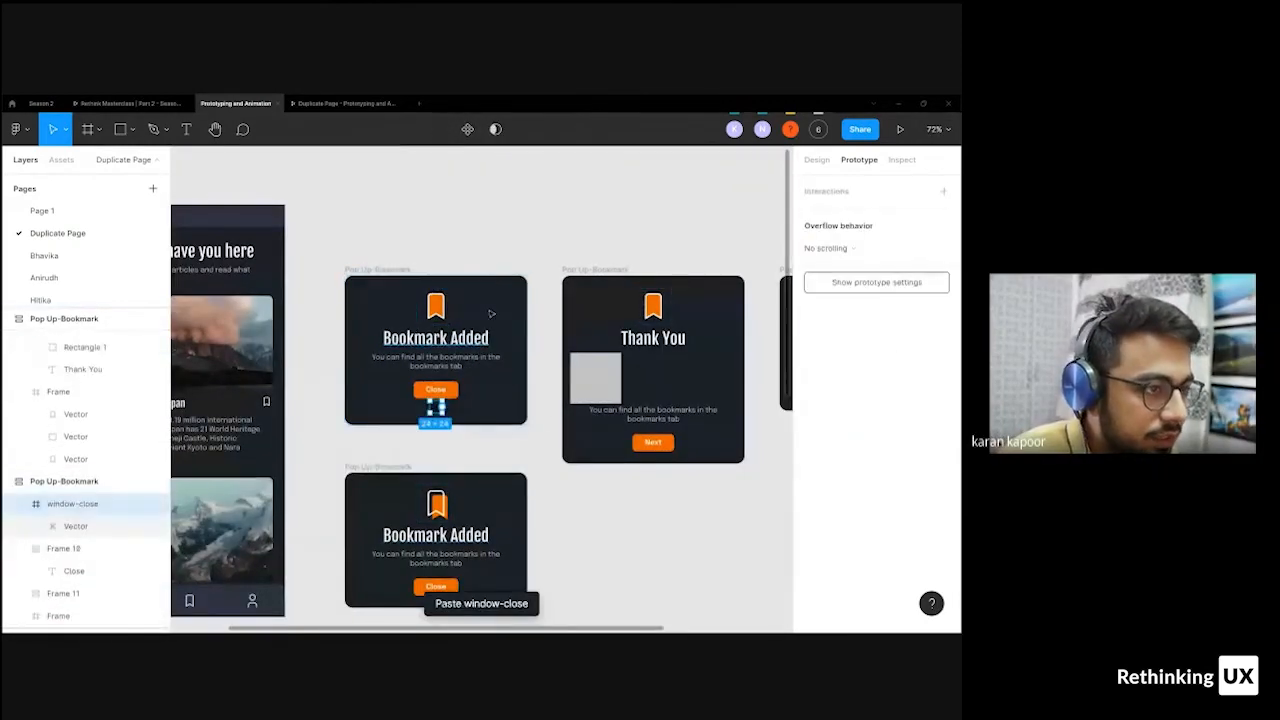
- Change the window-close icon's colour to FFFFFF
{"action": "left_click", "coordinate": [817, 159]}
{"action": "scroll", "coordinate": [862, 520], "scroll_direction": "down", "scroll_amount": 3}
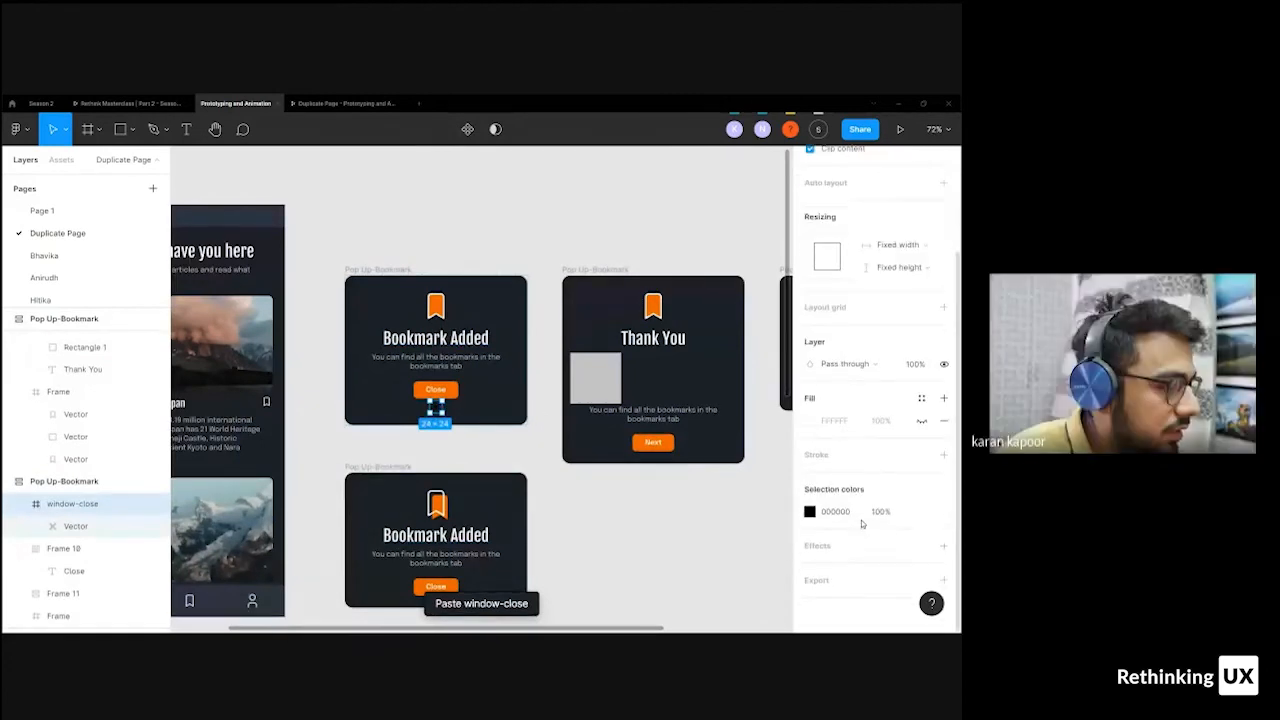
{"action": "left_click", "coordinate": [836, 511]}
{"action": "type", "text": "FFFFFF"}
{"action": "key", "text": "Return"}
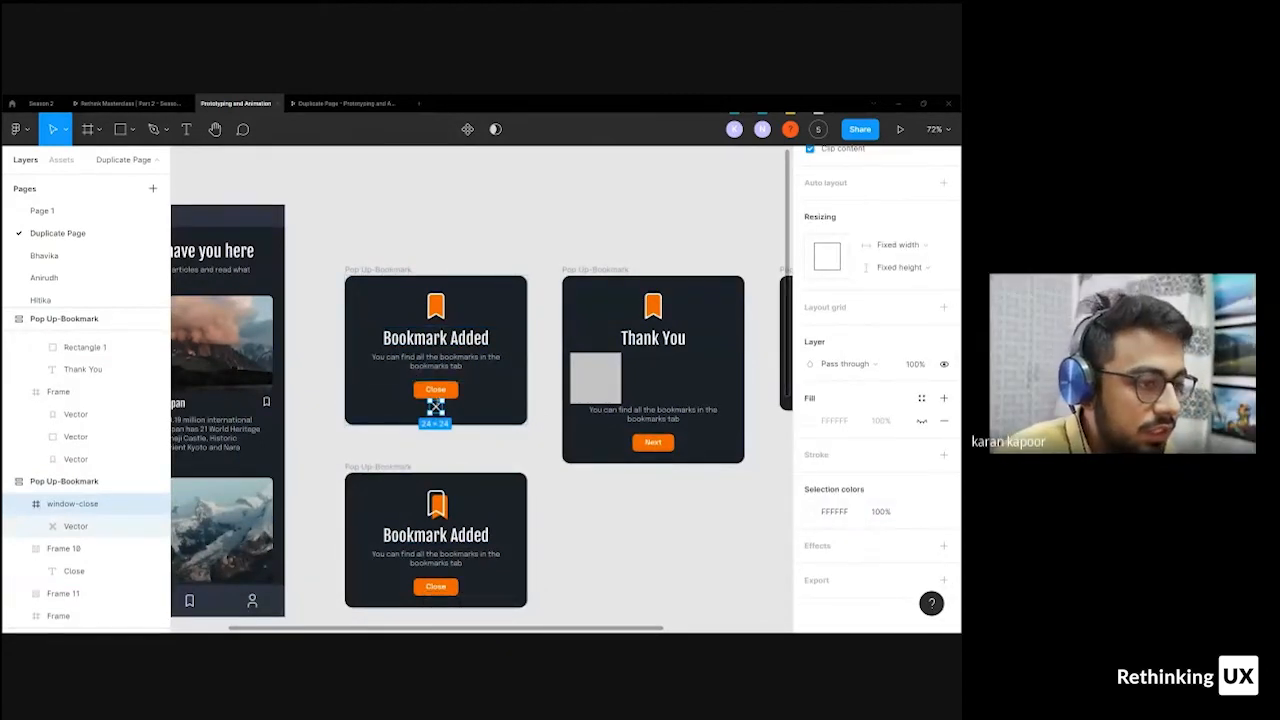
- Move the window-close icon above the bookmark icon in the upper Bookmark Added popup
{"action": "scroll", "coordinate": [440, 412], "scroll_direction": "up", "scroll_amount": 5}
{"action": "scroll", "coordinate": [431, 403], "scroll_direction": "down", "scroll_amount": 5}
{"action": "left_click_drag", "start_coordinate": [431, 402], "coordinate": [489, 280]}
{"action": "scroll", "coordinate": [429, 280], "scroll_direction": "up", "scroll_amount": 3}
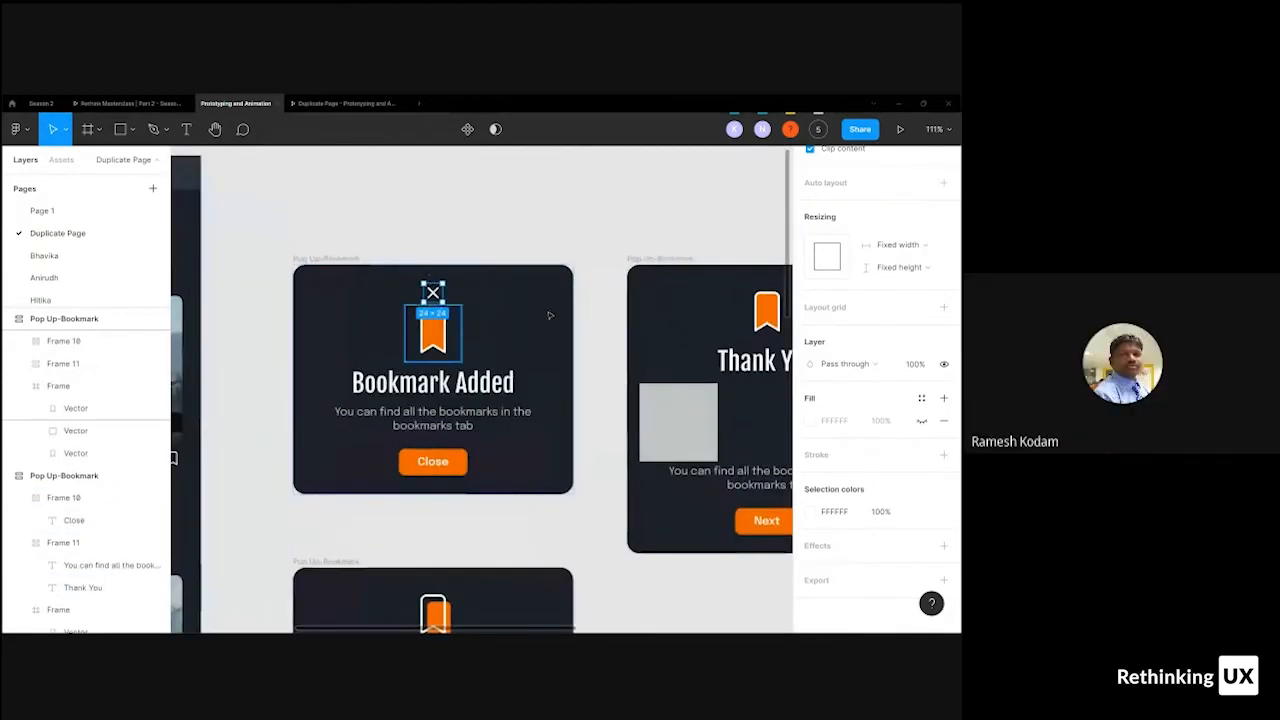
- Try to set the window-close frame's width to Fill container
{"action": "left_click", "coordinate": [893, 244]}
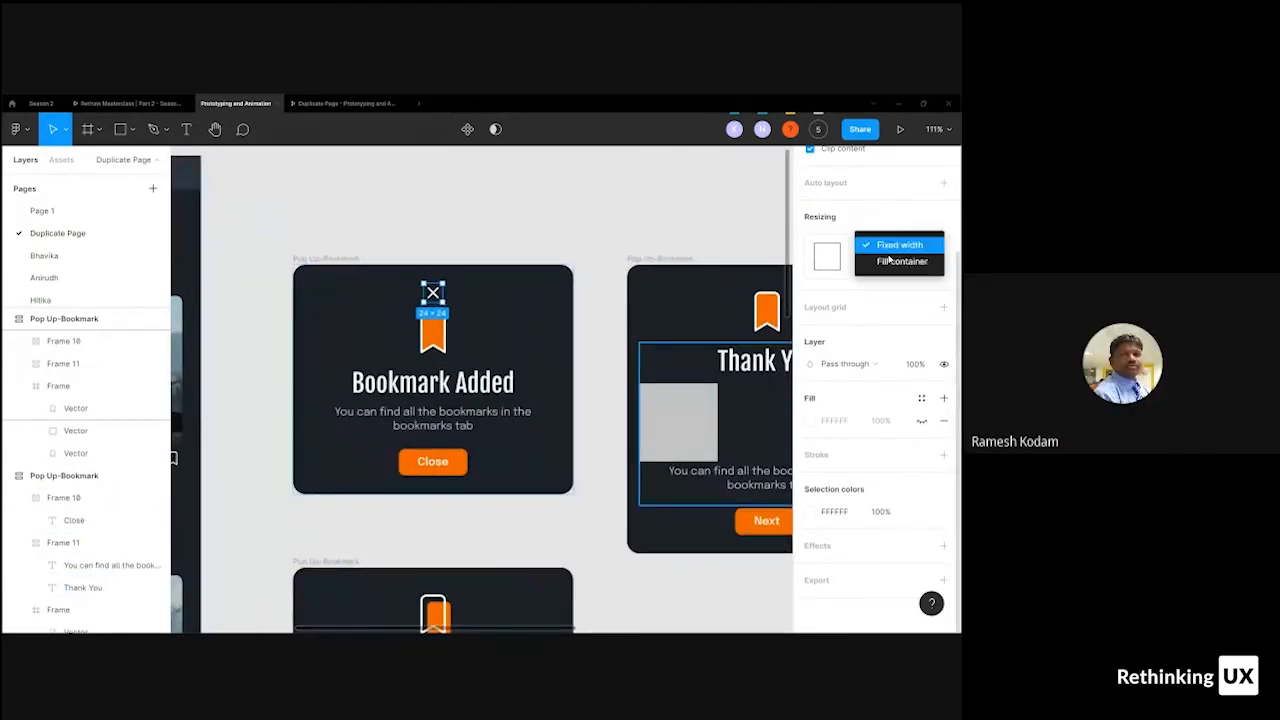
{"action": "left_click", "coordinate": [890, 261]}
{"action": "key", "text": "ctrl+z"}
- Set the constraints of the vector inside the window-close frame to Right horizontally and Center vertically
{"action": "scroll", "coordinate": [438, 293], "scroll_direction": "up", "scroll_amount": 5}
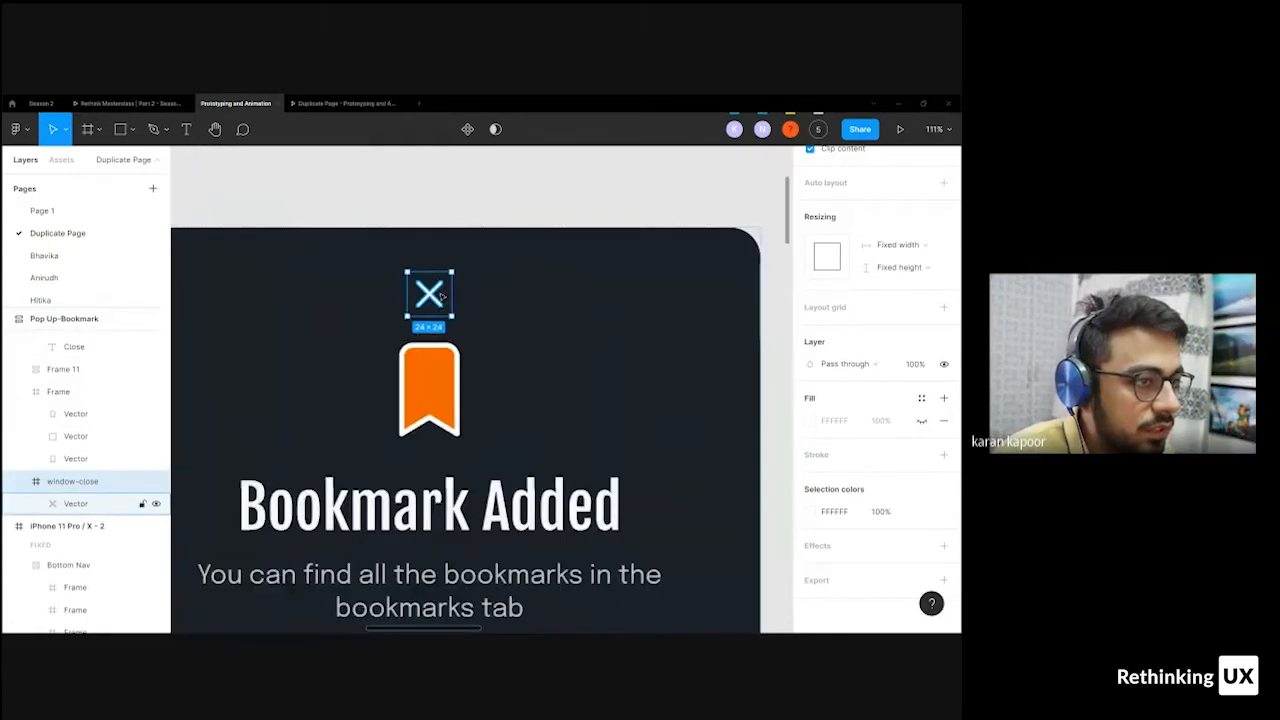
{"action": "double_click", "coordinate": [441, 295]}
{"action": "left_click", "coordinate": [884, 348]}
{"action": "left_click", "coordinate": [889, 329]}
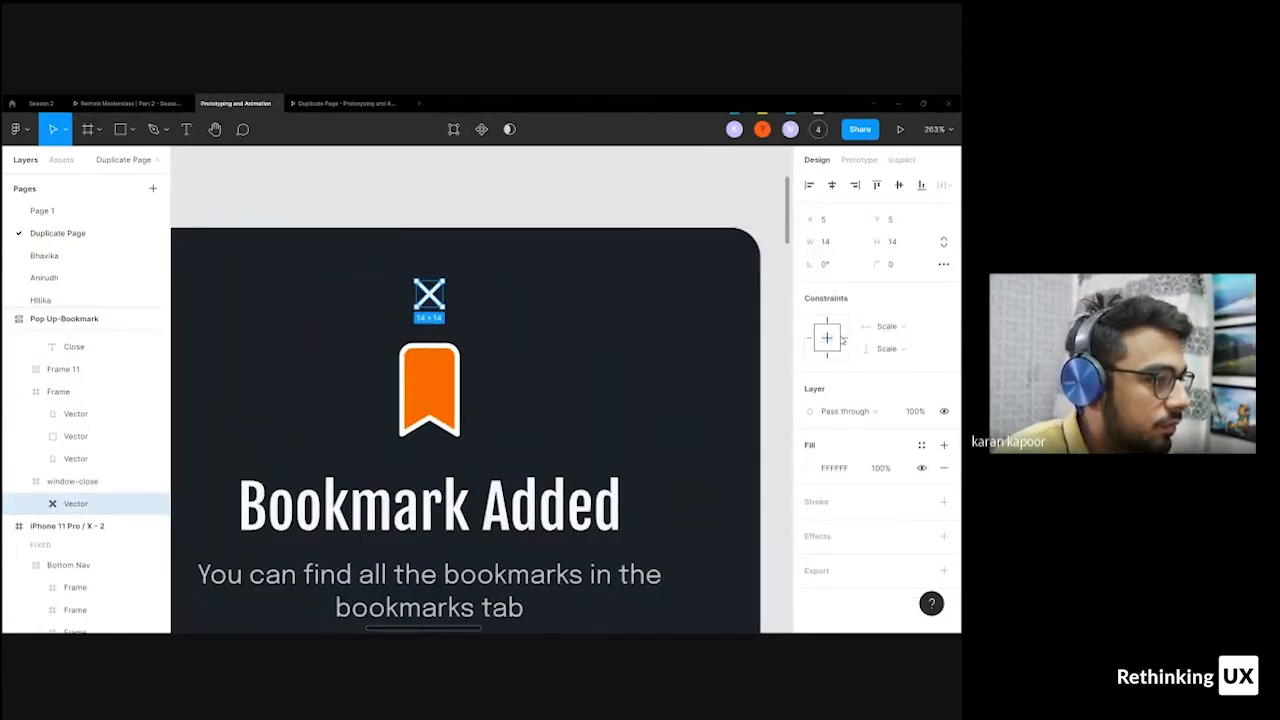
{"action": "left_click", "coordinate": [887, 348]}
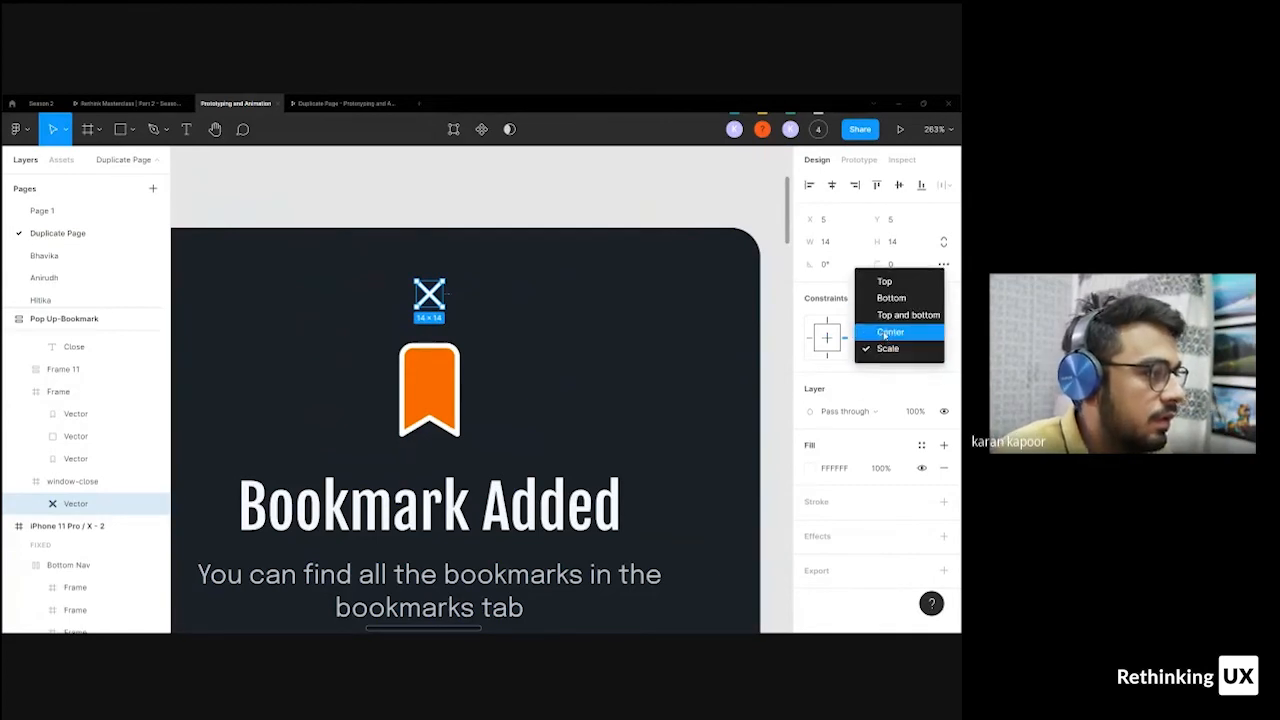
{"action": "left_click", "coordinate": [887, 331]}
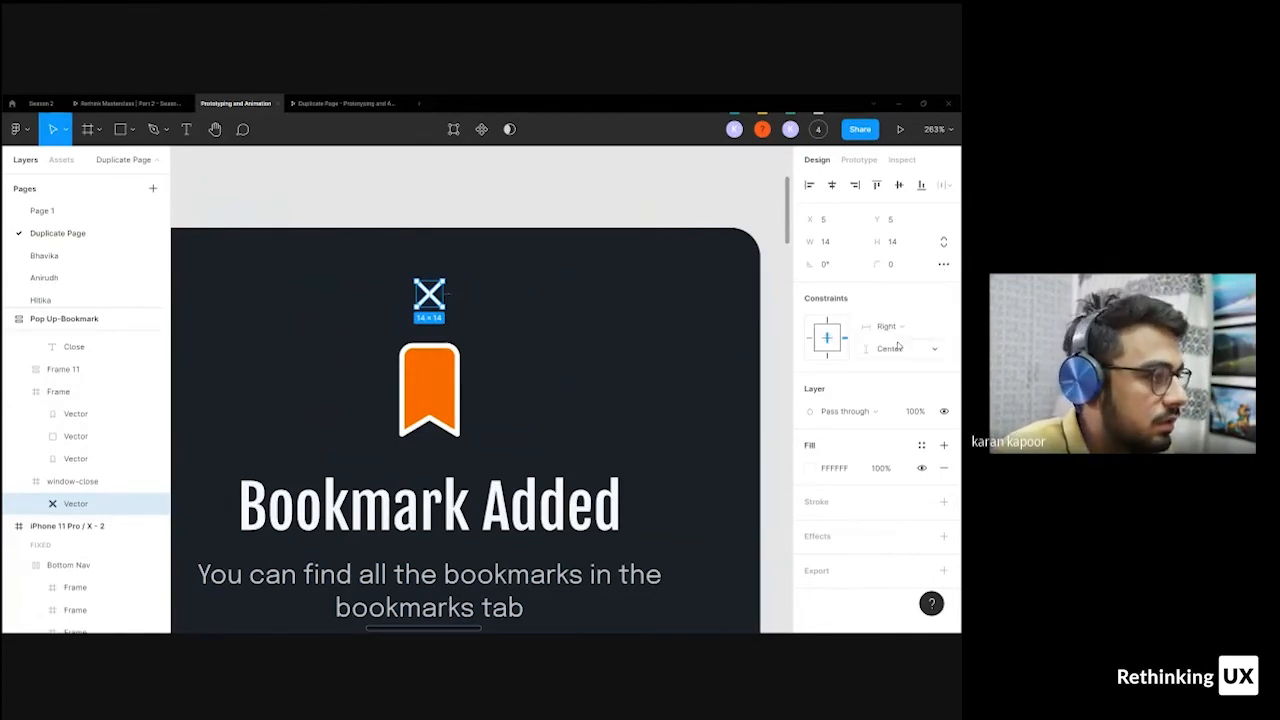
- Set the window-close frame's horizontal resizing to Fill container
{"action": "left_click", "coordinate": [72, 481]}
{"action": "left_click", "coordinate": [886, 377]}
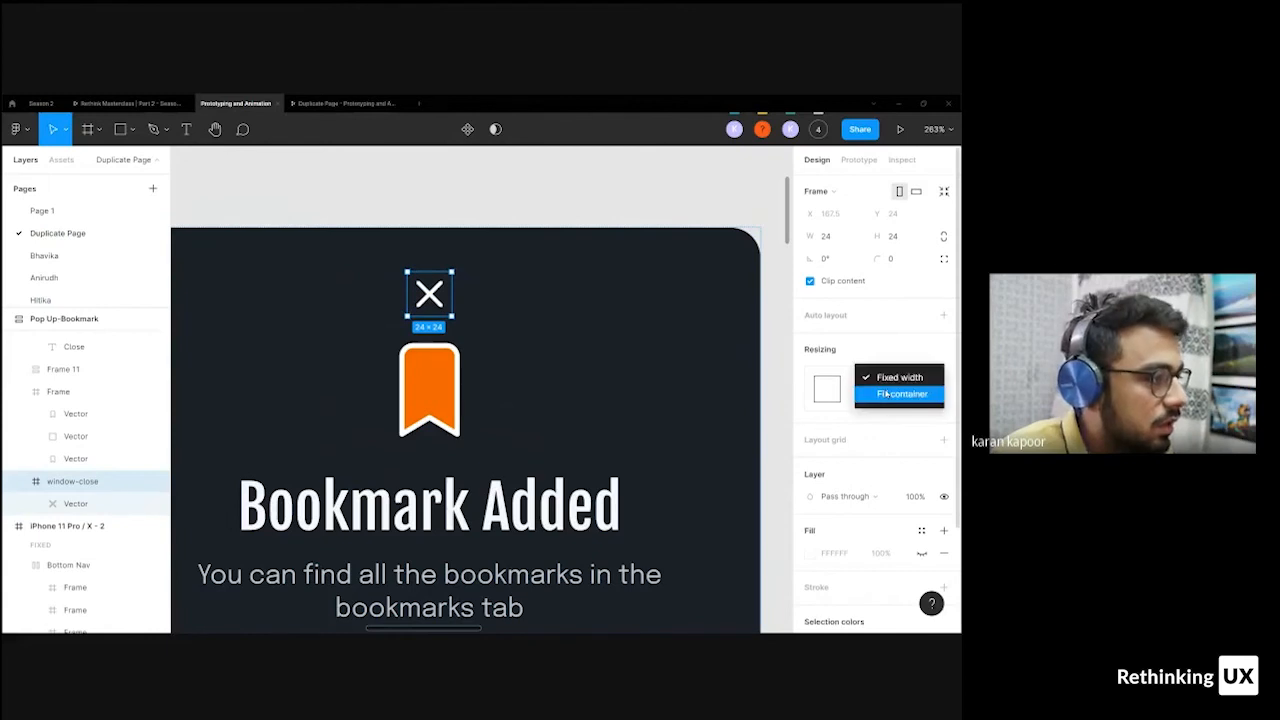
{"action": "left_click", "coordinate": [888, 392]}
{"action": "scroll", "coordinate": [658, 287], "scroll_direction": "down", "scroll_amount": 3}
{"action": "left_click", "coordinate": [706, 231]}
{"action": "scroll", "coordinate": [704, 235], "scroll_direction": "right", "scroll_amount": 2}
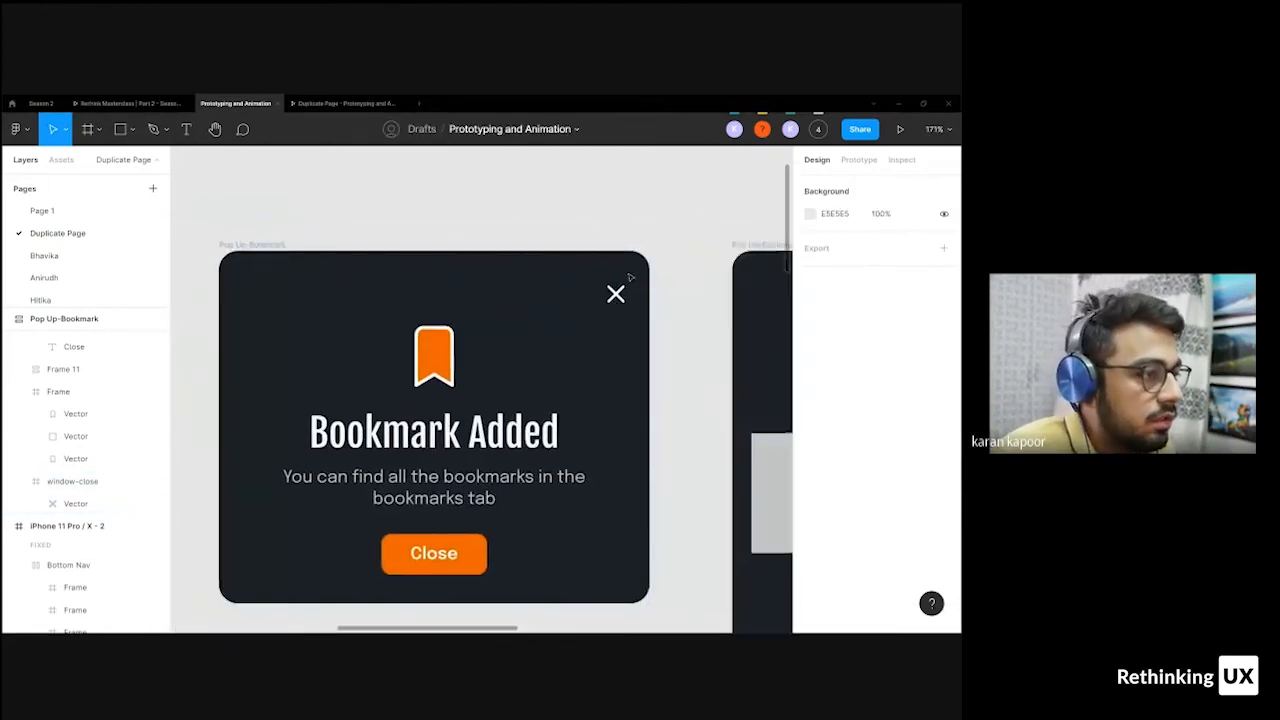
- Add an on-click prototype interaction to the window-close frame and set its action to Close overlay
{"action": "left_click", "coordinate": [611, 301]}
{"action": "left_click", "coordinate": [858, 159]}
{"action": "scroll", "coordinate": [534, 251], "scroll_direction": "down", "scroll_amount": 5}
{"action": "scroll", "coordinate": [575, 270], "scroll_direction": "up", "scroll_amount": 8}
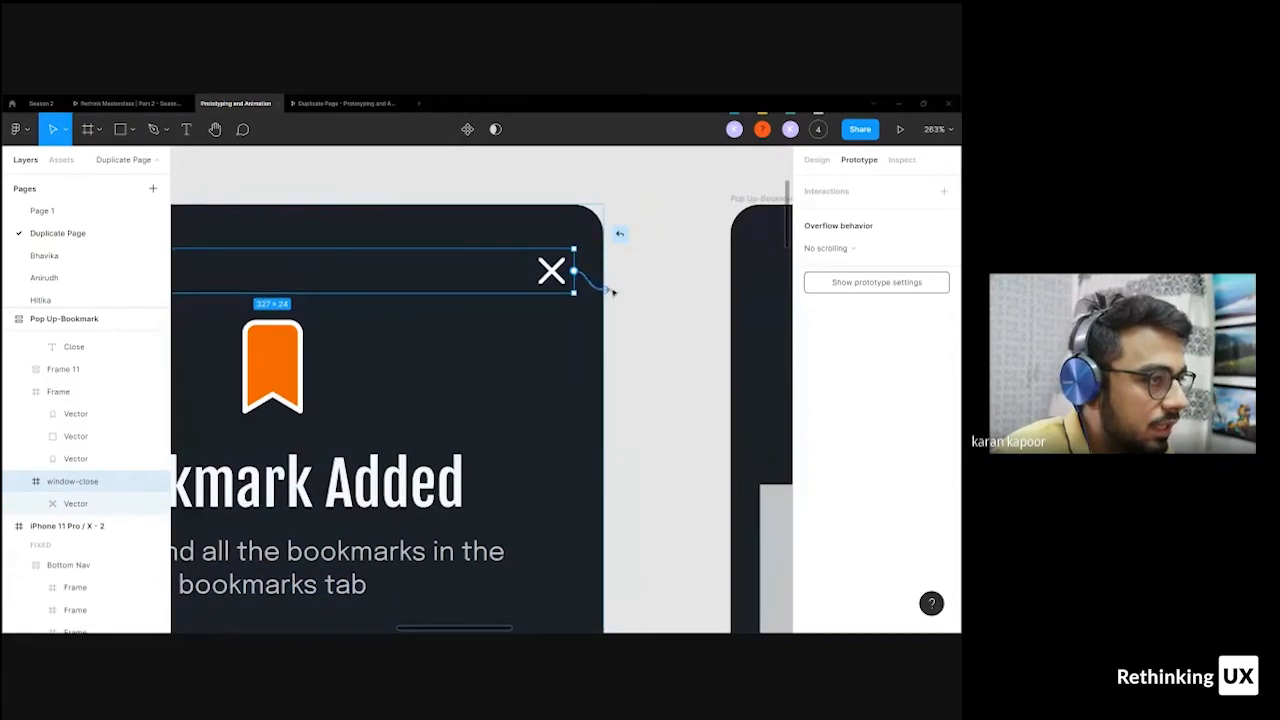
{"action": "left_click_drag", "start_coordinate": [573, 270], "coordinate": [620, 238]}
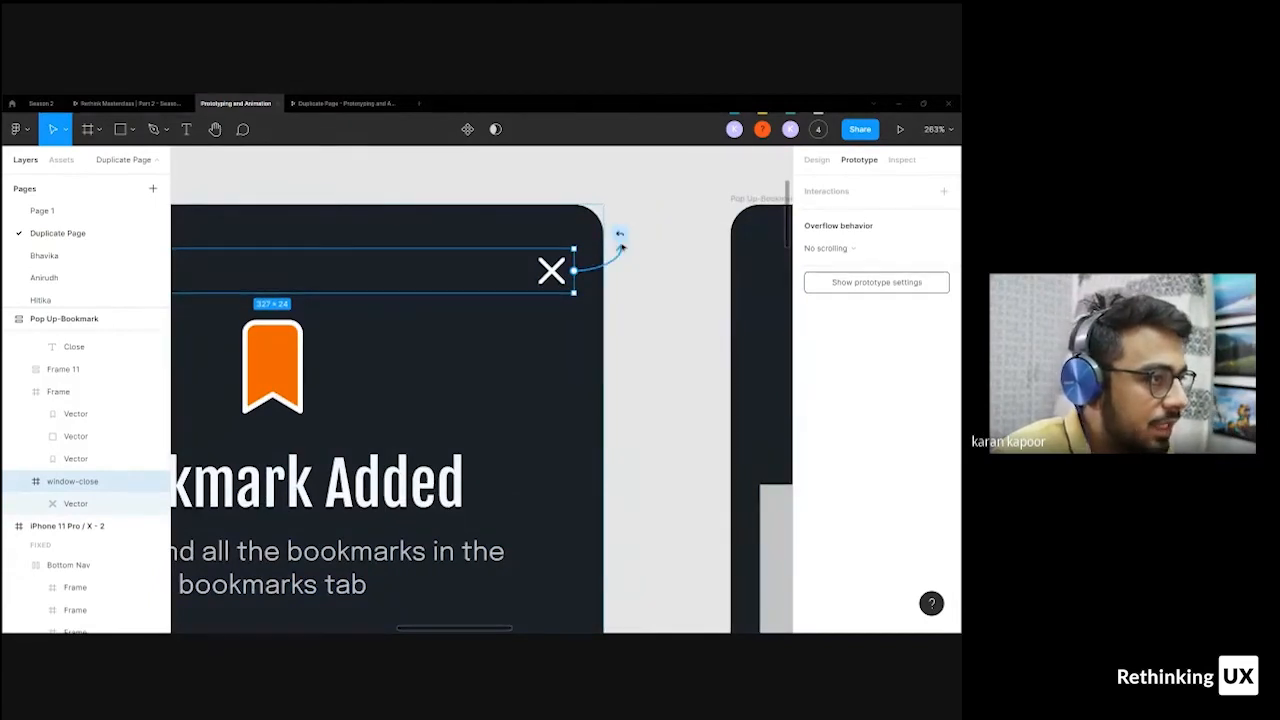
{"action": "left_click", "coordinate": [664, 270]}
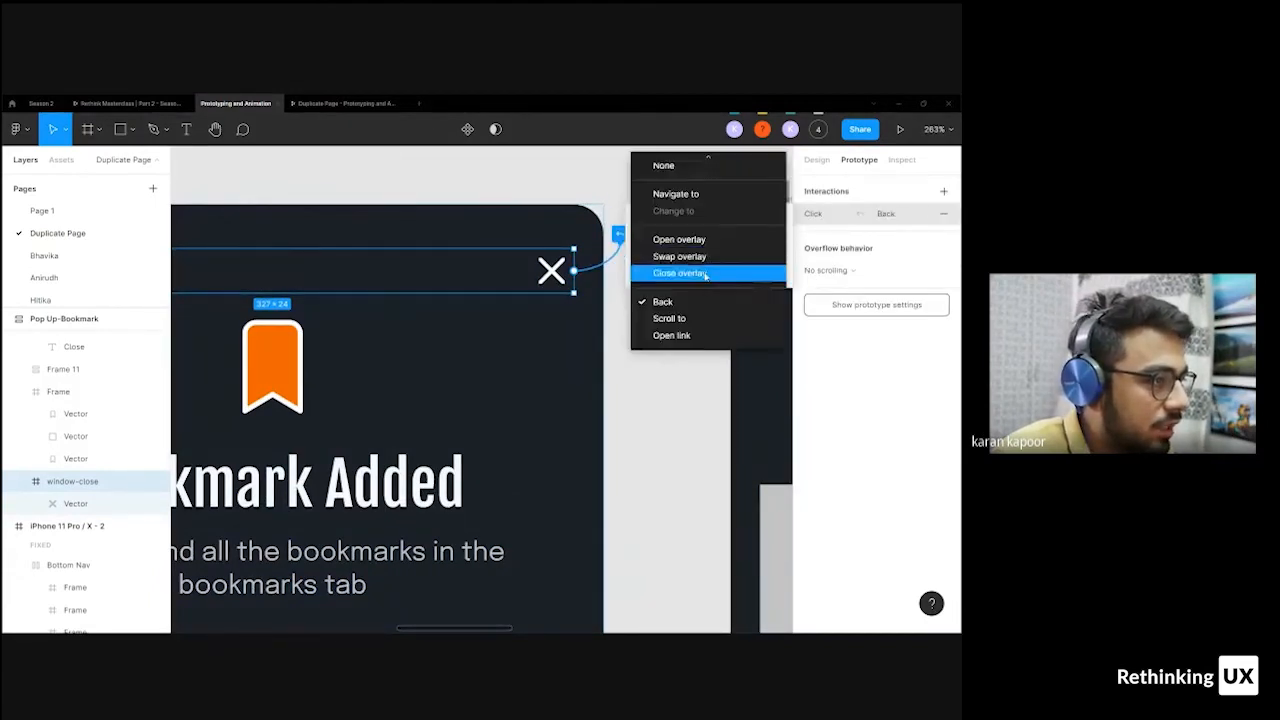
{"action": "left_click", "coordinate": [690, 271]}
{"action": "left_click", "coordinate": [680, 315]}
{"action": "scroll", "coordinate": [660, 290], "scroll_direction": "down", "scroll_amount": 3}
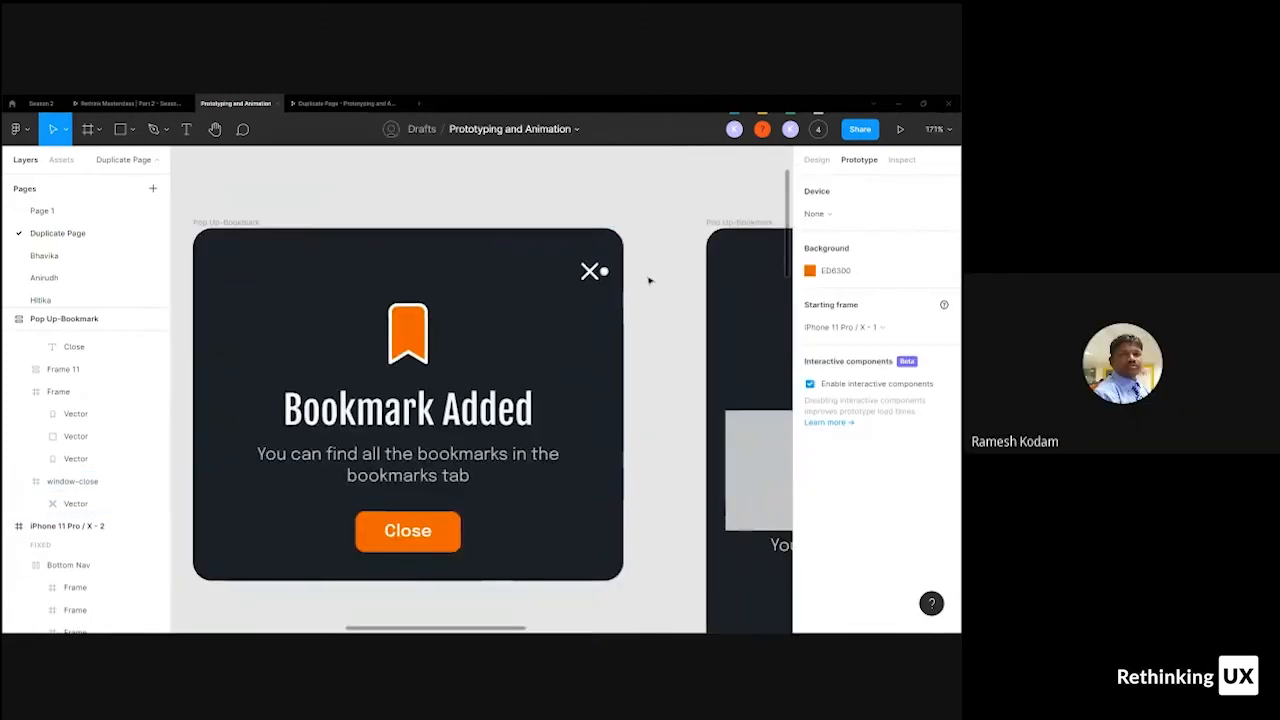
{"action": "left_click", "coordinate": [600, 269]}
{"action": "left_click", "coordinate": [632, 270]}
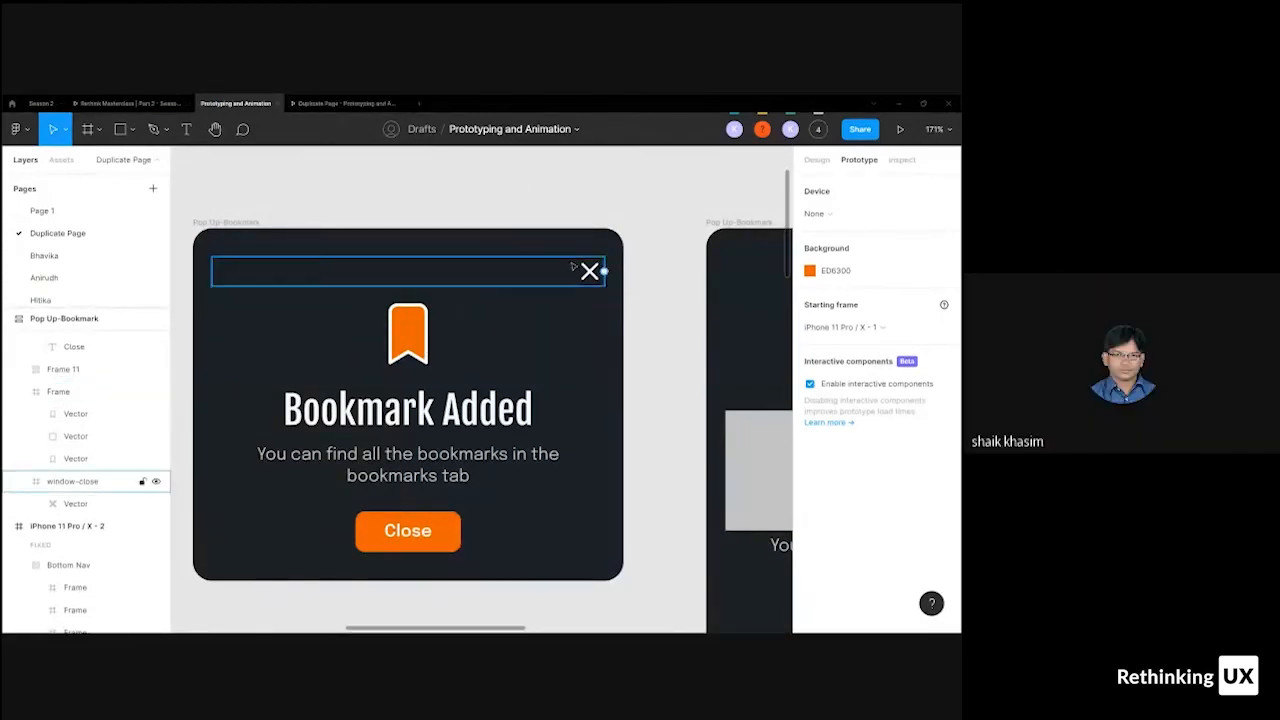
{"action": "scroll", "coordinate": [572, 266], "scroll_direction": "down", "scroll_amount": 5}
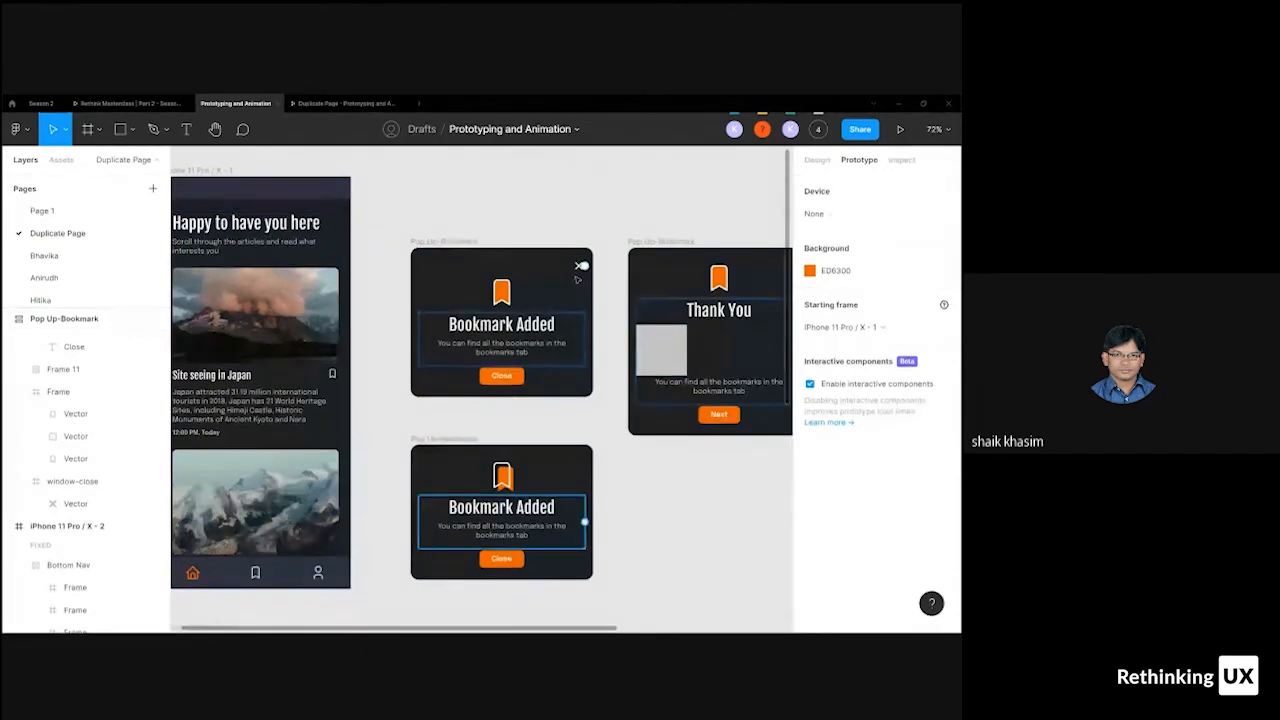
{"action": "left_click", "coordinate": [718, 412]}
{"action": "left_click", "coordinate": [593, 180]}
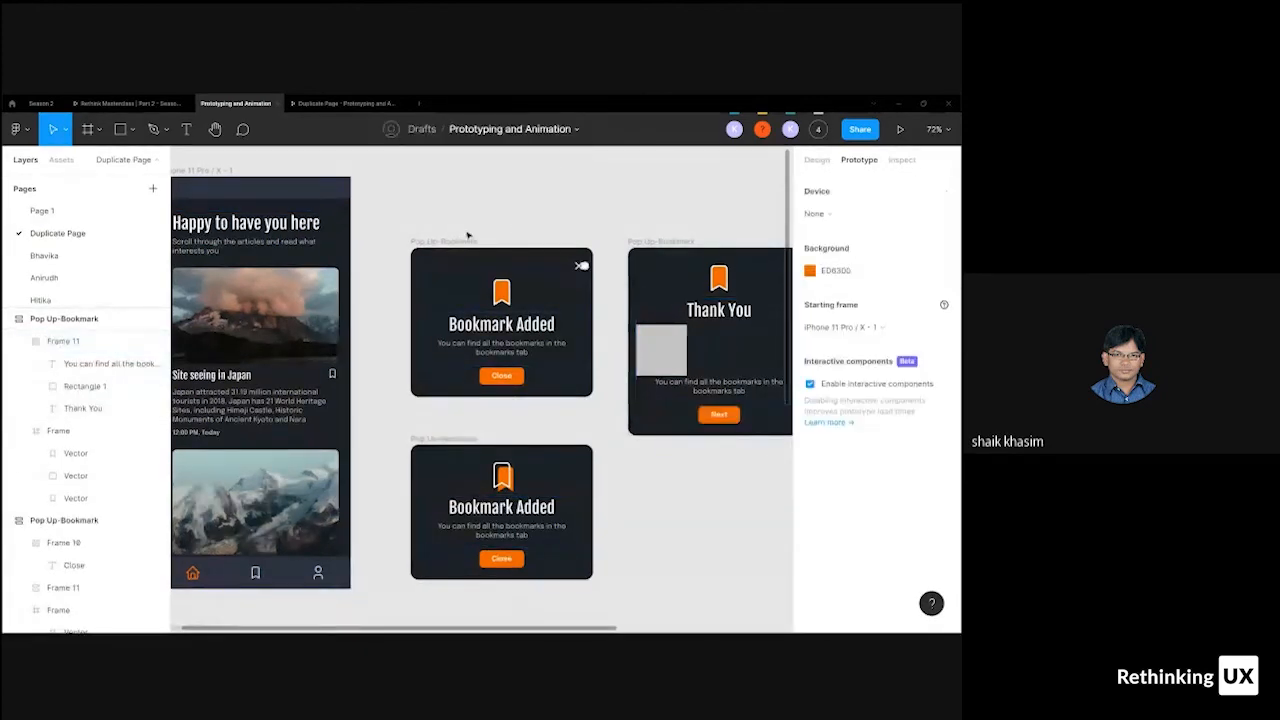
{"action": "scroll", "coordinate": [469, 234], "scroll_direction": "down", "scroll_amount": 5}
{"action": "left_click_drag", "start_coordinate": [541, 347], "coordinate": [453, 318]}
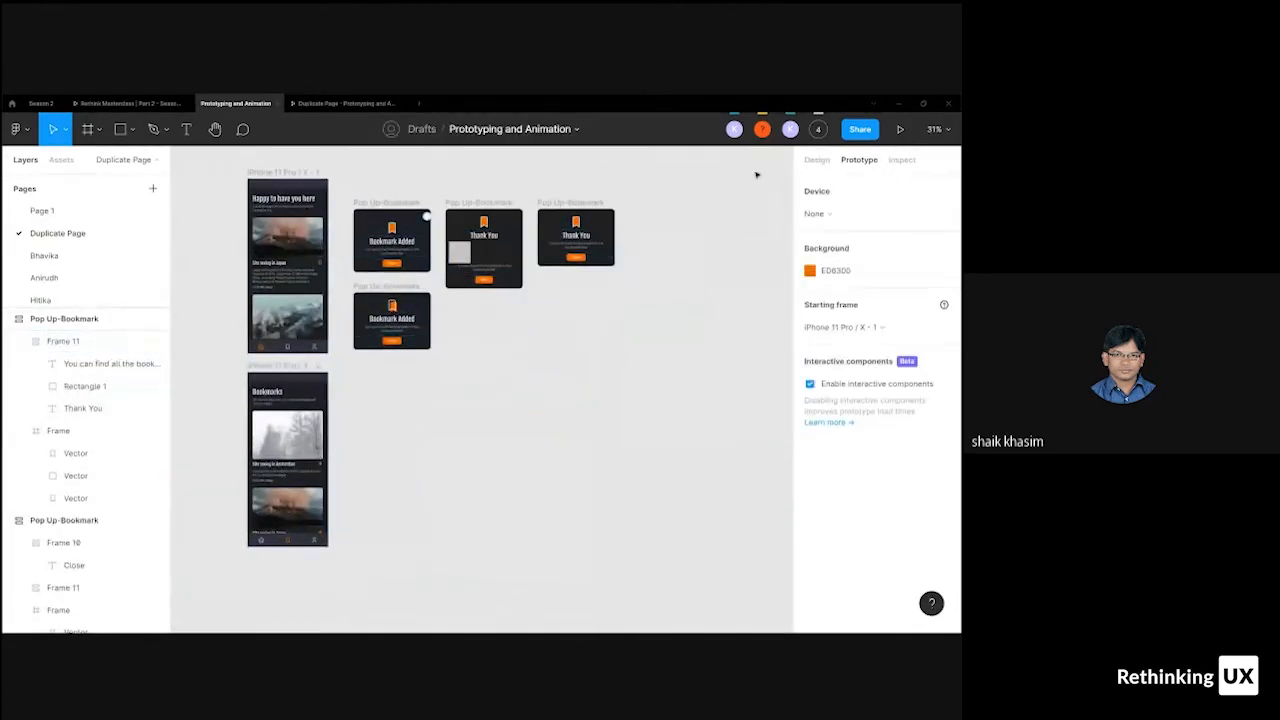
- Draw a 359 × 262 frame above the Bookmark Added popups on Page 1
{"action": "left_click", "coordinate": [816, 166]}
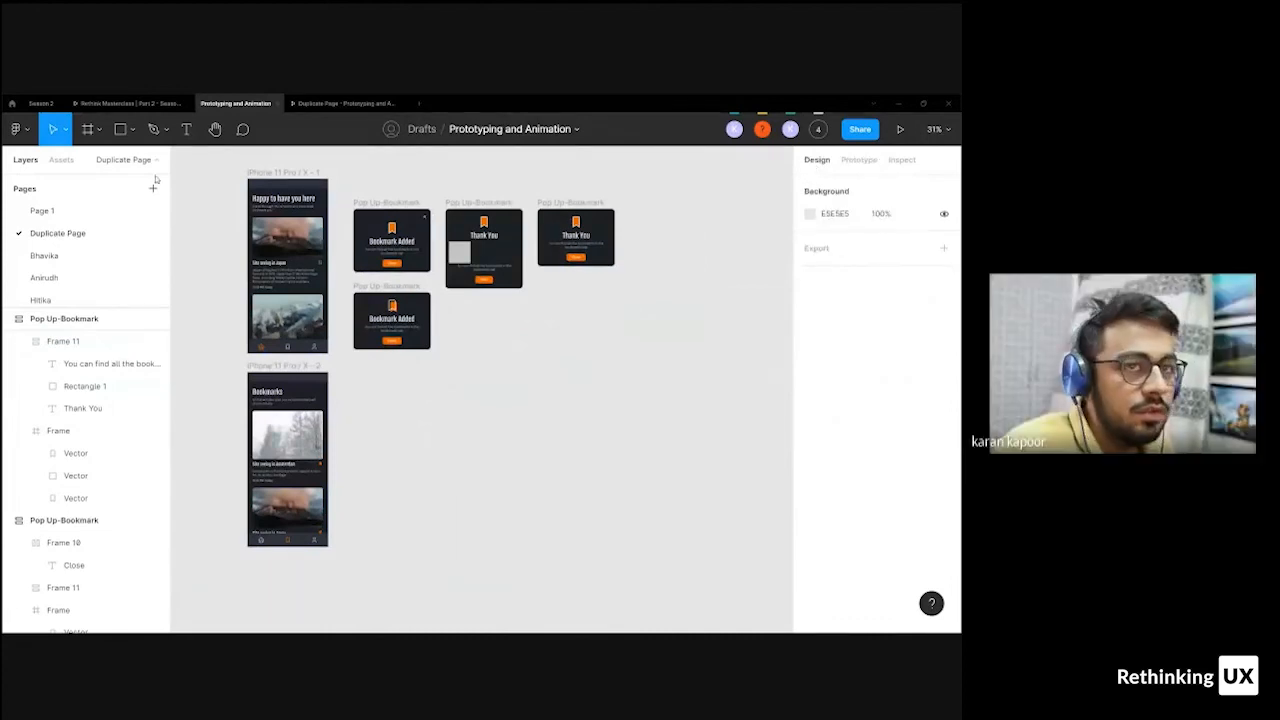
{"action": "left_click", "coordinate": [88, 130]}
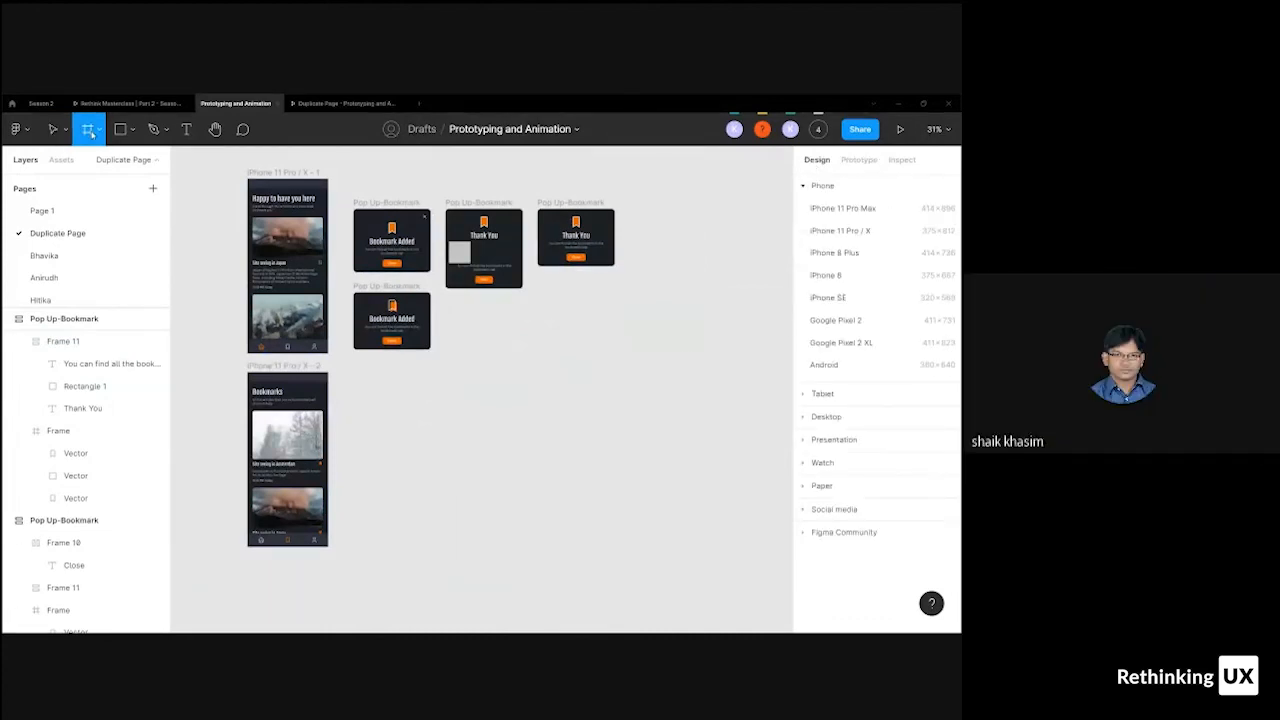
{"action": "scroll", "coordinate": [448, 344], "scroll_direction": "up", "scroll_amount": 3}
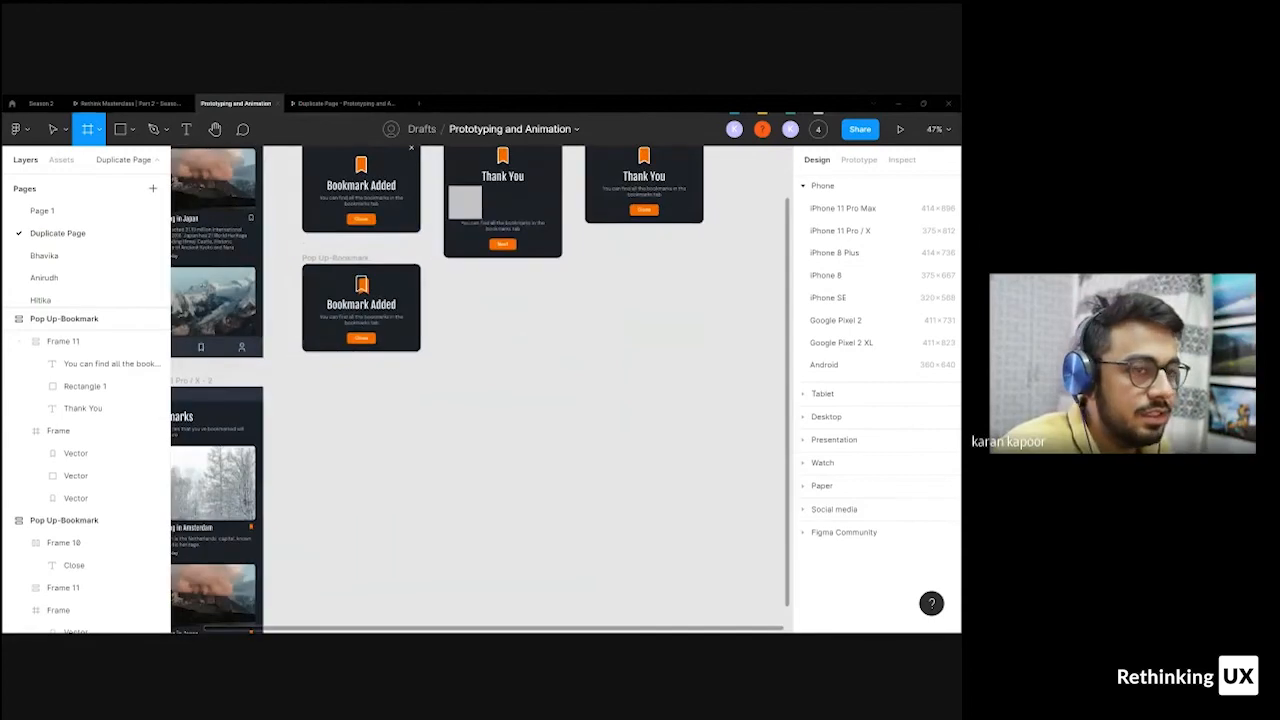
{"action": "left_click", "coordinate": [43, 211]}
{"action": "left_click_drag", "start_coordinate": [651, 263], "coordinate": [491, 340]}
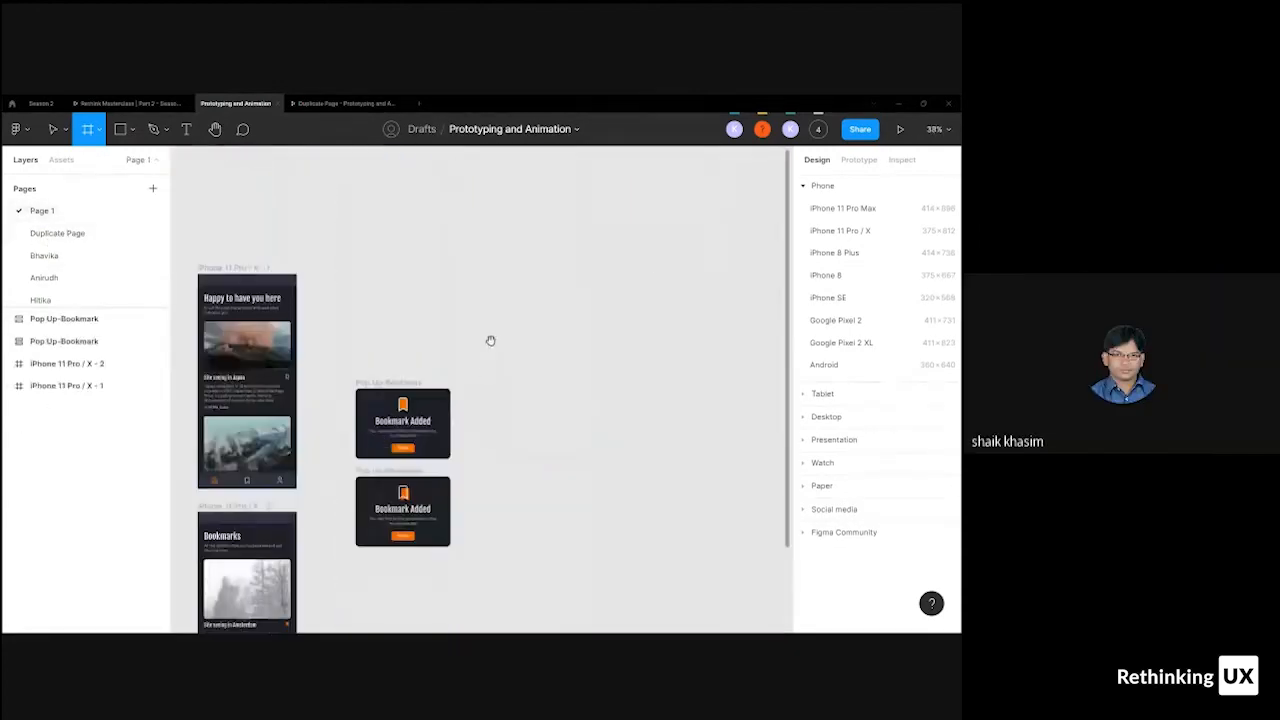
{"action": "mouse_move", "coordinate": [353, 241]}
{"action": "left_mouse_down"}
{"action": "mouse_move", "coordinate": [449, 320]}
{"action": "mouse_move", "coordinate": [415, 305]}
{"action": "mouse_move", "coordinate": [450, 315]}
{"action": "mouse_move", "coordinate": [428, 295]}
{"action": "left_mouse_up"}
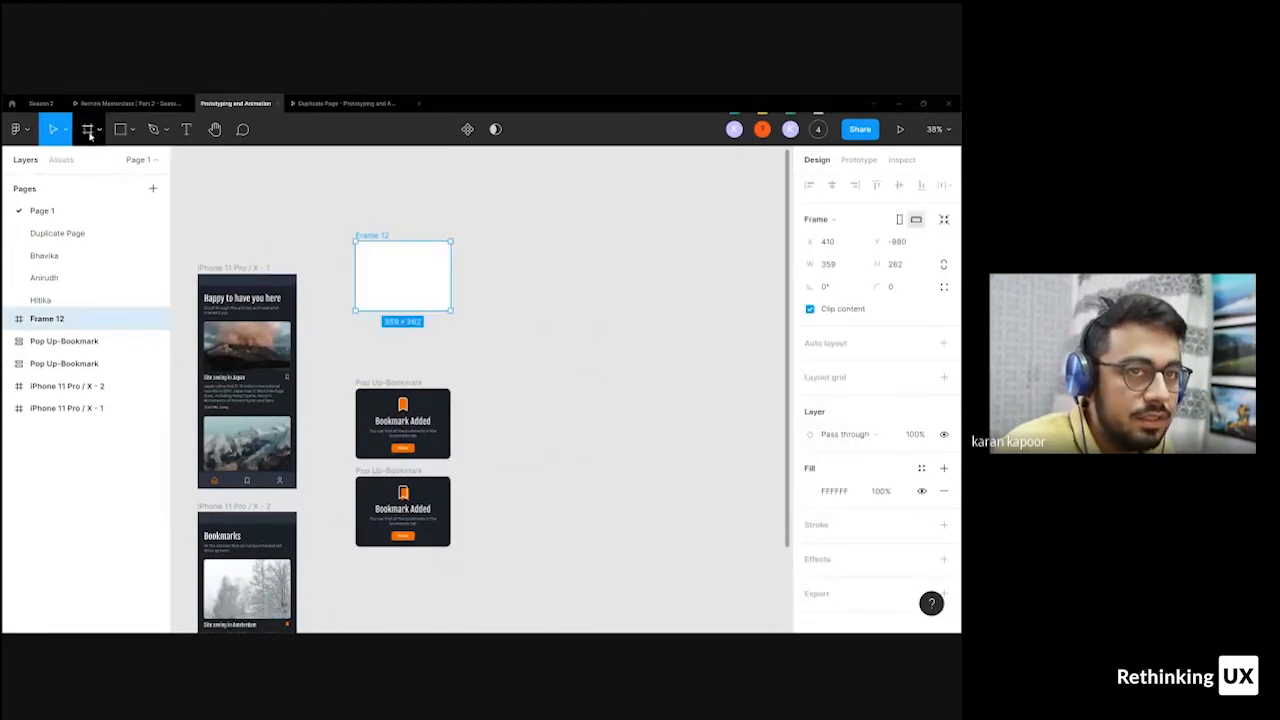
- Duplicate the blank 359 × 262 frame and place the copy to the right of the original
{"action": "scroll", "coordinate": [370, 263], "scroll_direction": "up", "scroll_amount": 3}
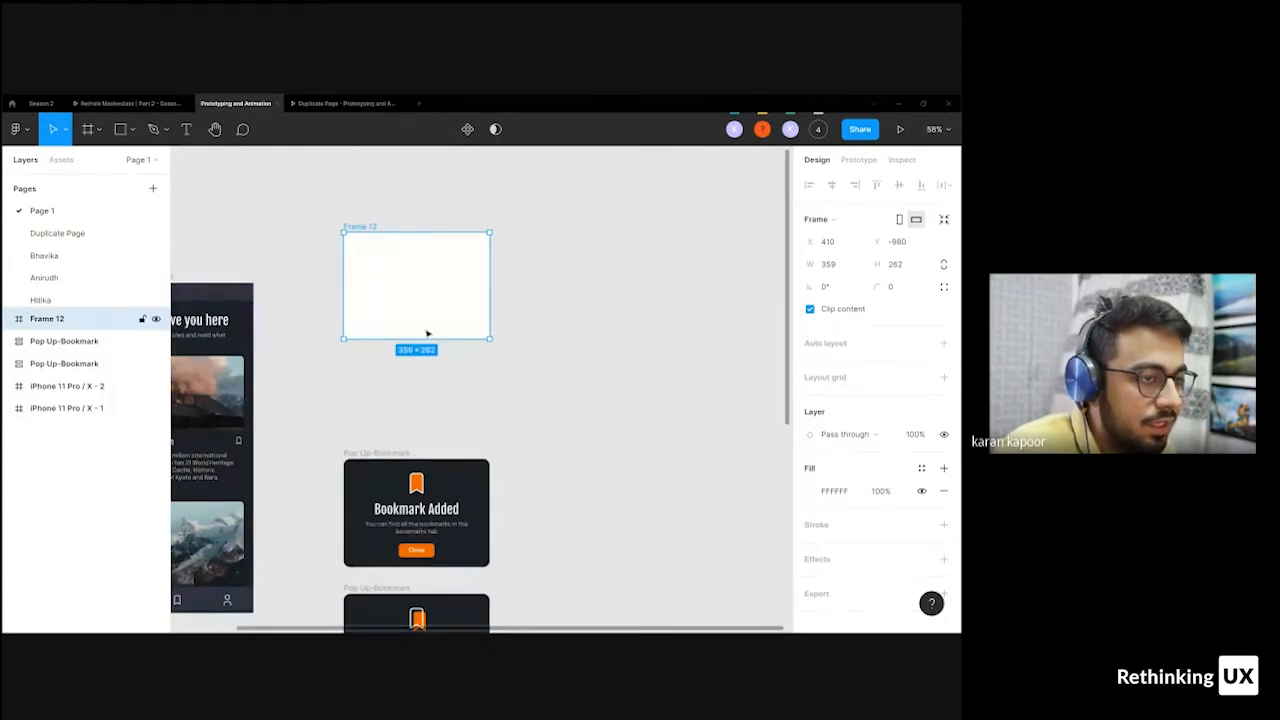
{"action": "left_click", "coordinate": [406, 404]}
{"action": "left_click_drag", "start_coordinate": [365, 417], "coordinate": [440, 380]}
{"action": "scroll", "coordinate": [437, 380], "scroll_direction": "up", "scroll_amount": 2}
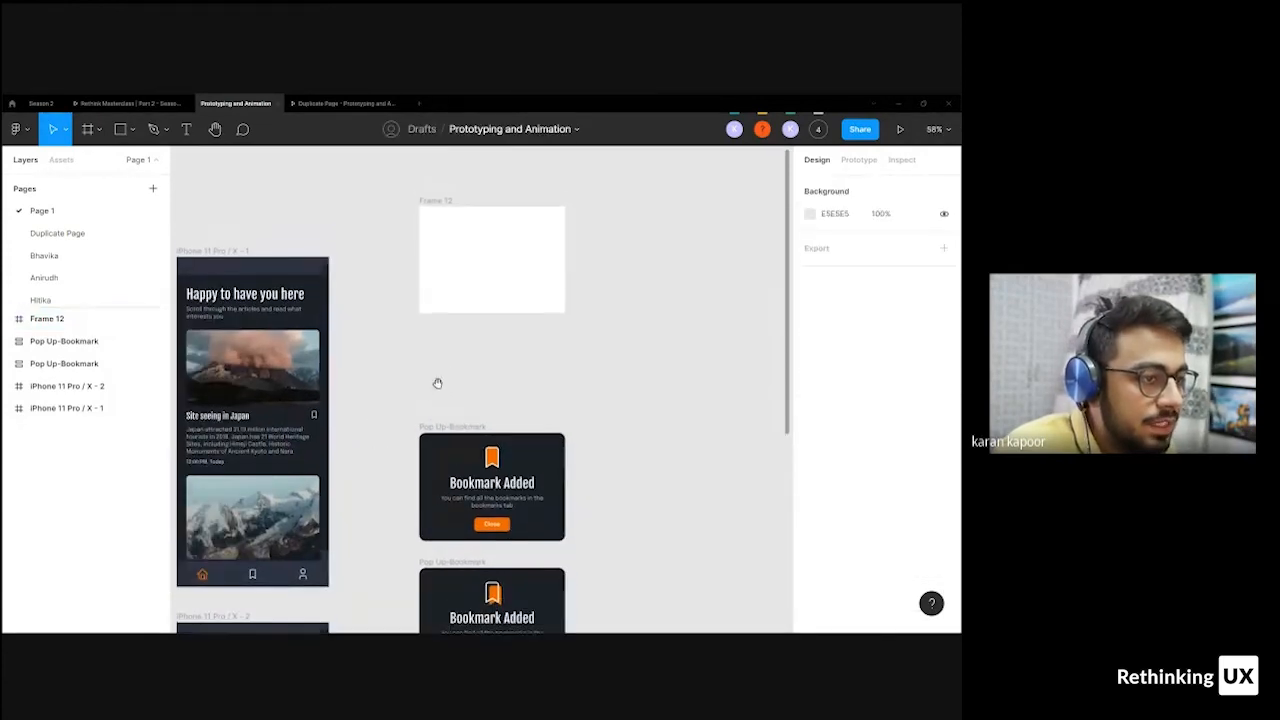
{"action": "left_click", "coordinate": [459, 323]}
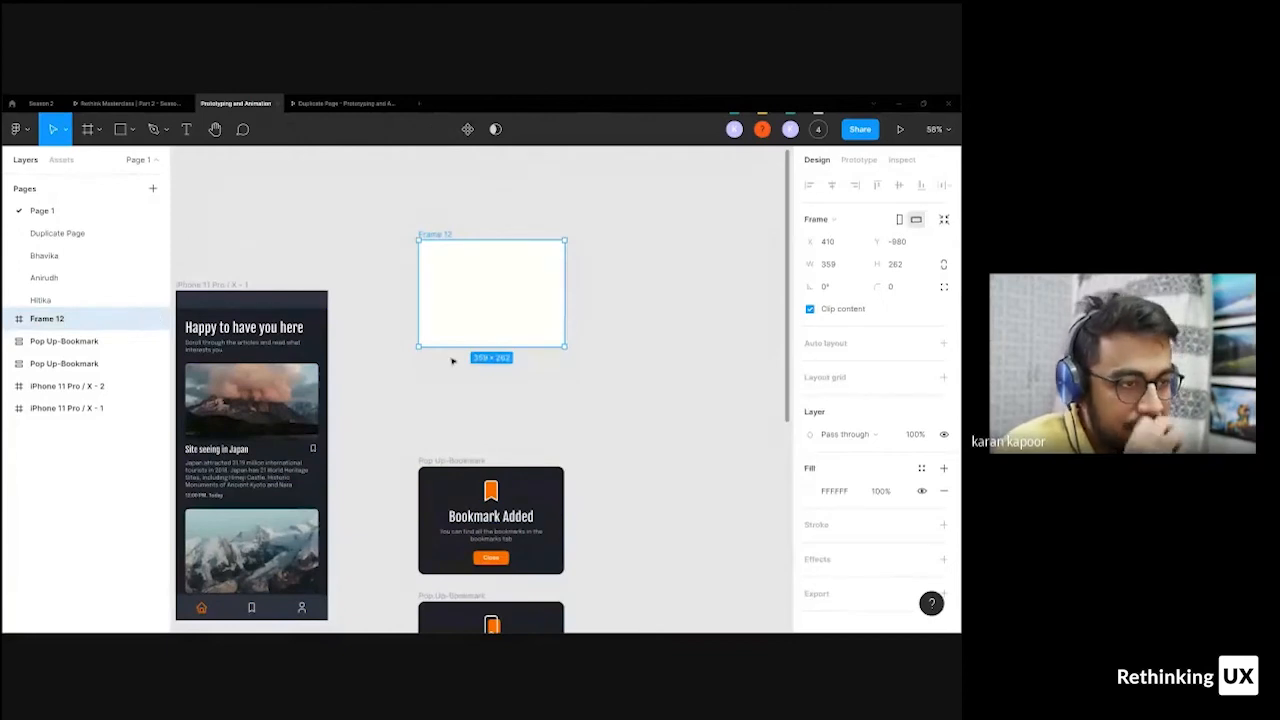
{"action": "left_click", "coordinate": [453, 361]}
{"action": "left_click_drag", "start_coordinate": [443, 320], "coordinate": [634, 320]}
- Add a text layer reading "fads" inside the duplicated frame
{"action": "left_click", "coordinate": [829, 242]}
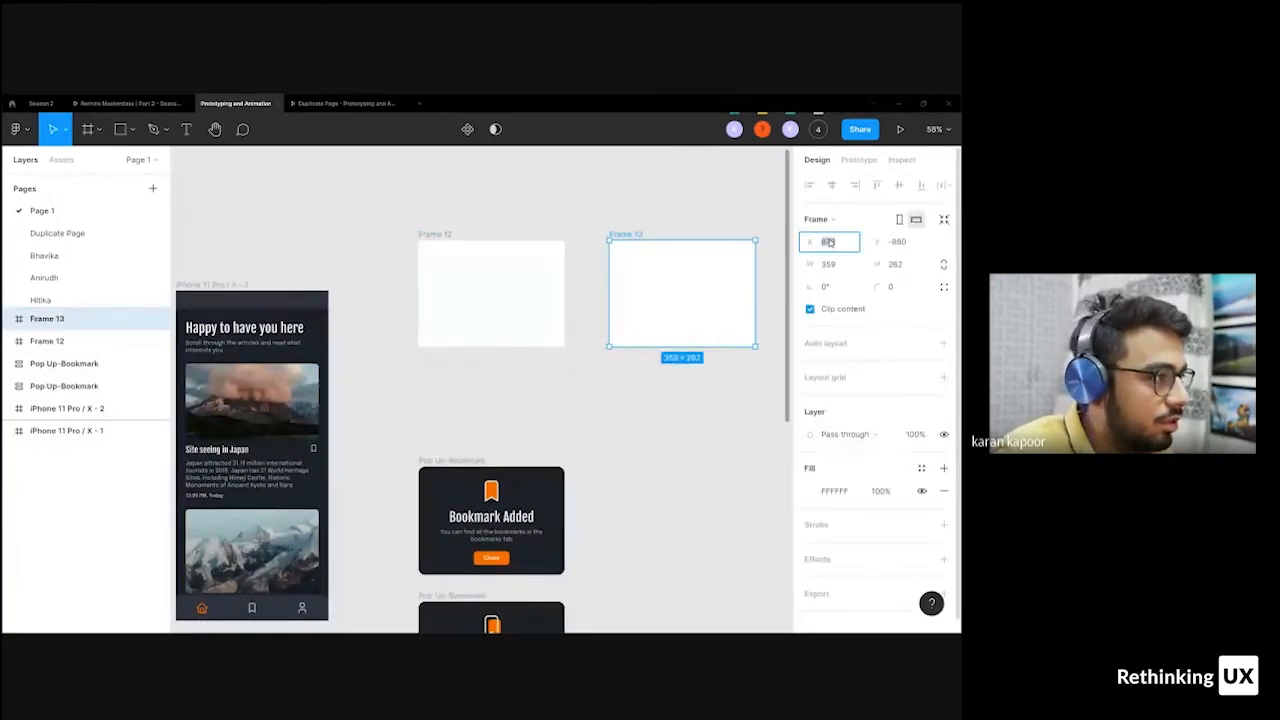
{"action": "left_click", "coordinate": [828, 221]}
{"action": "left_click", "coordinate": [661, 312]}
{"action": "left_click", "coordinate": [661, 311]}
{"action": "key", "text": "t"}
{"action": "left_click", "coordinate": [661, 282]}
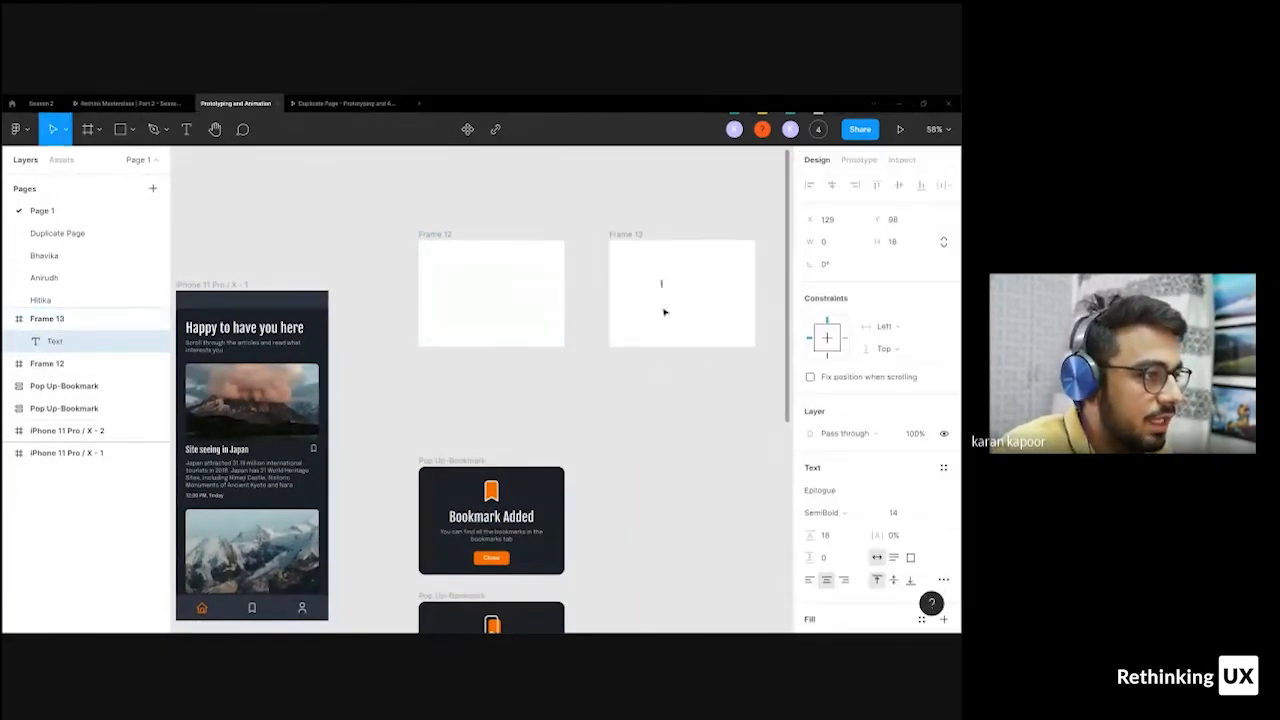
{"action": "type", "text": "fads"}
{"action": "left_click", "coordinate": [664, 312]}
- Try converting the duplicated frame with the "fads" text into a group
{"action": "left_click", "coordinate": [639, 236]}
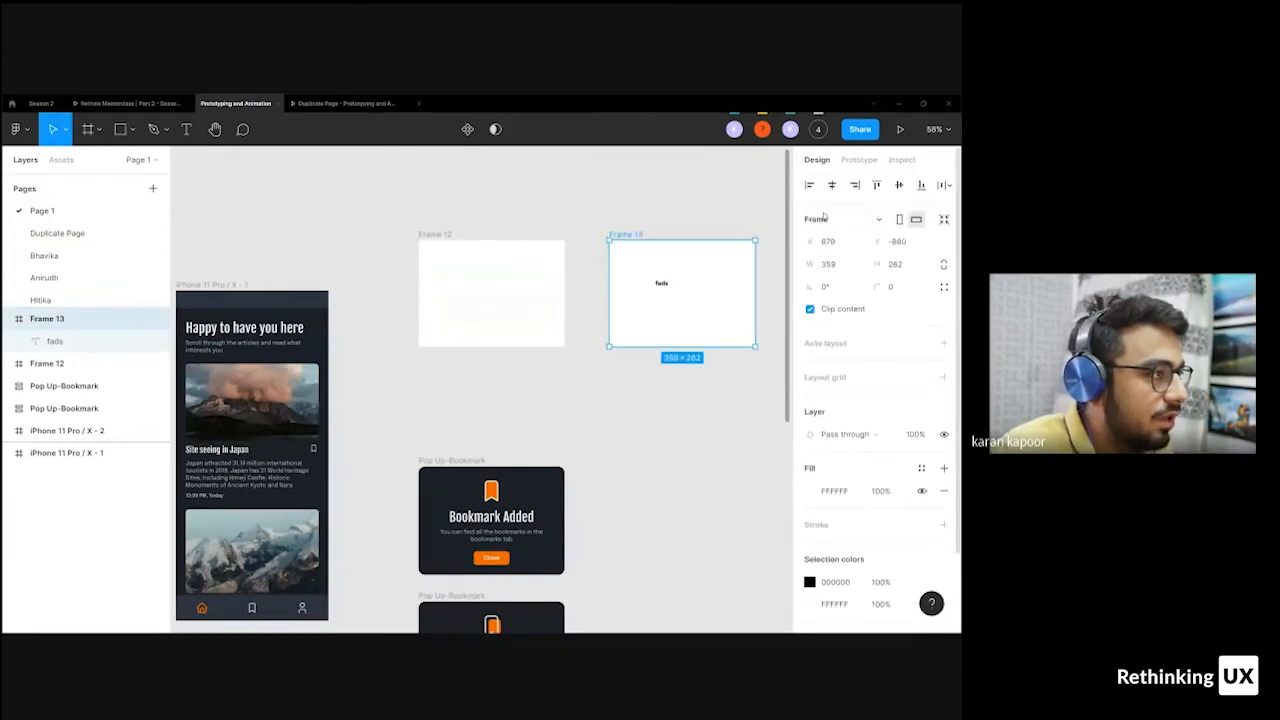
{"action": "left_click", "coordinate": [827, 218]}
{"action": "left_click", "coordinate": [833, 183]}
{"action": "left_click", "coordinate": [607, 241]}
{"action": "scroll", "coordinate": [664, 290], "scroll_direction": "up", "scroll_amount": 3}
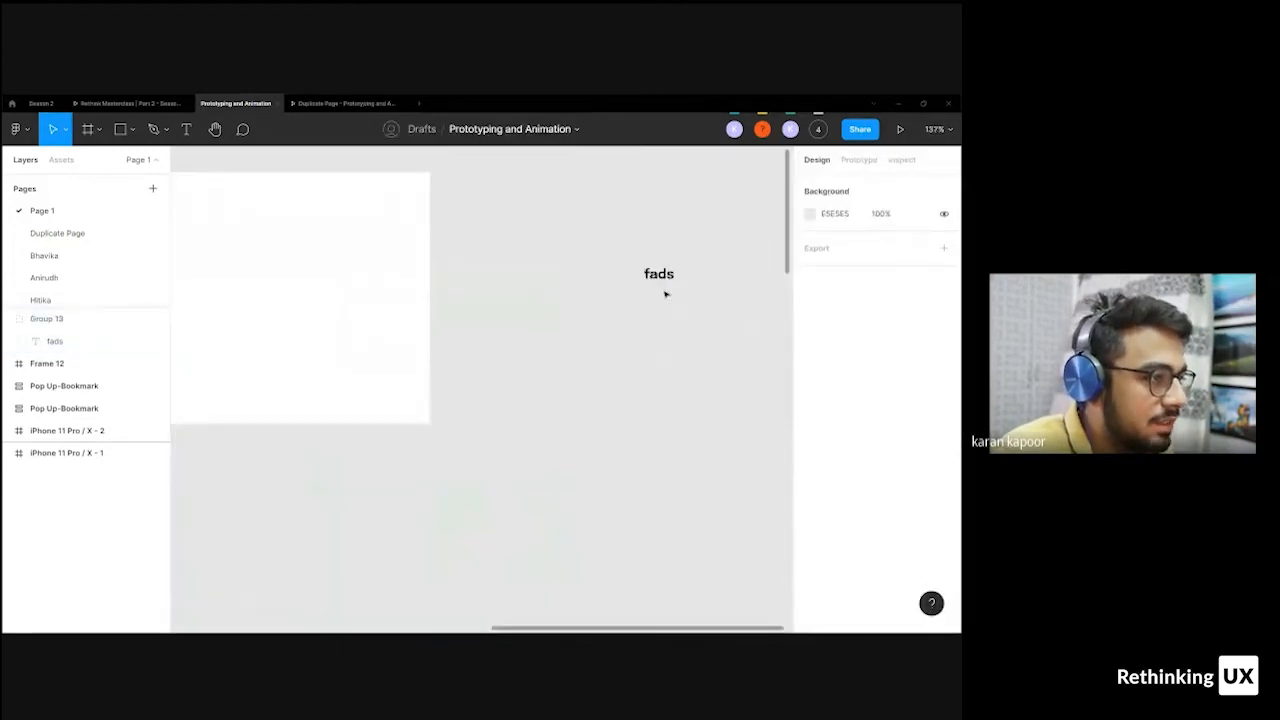
{"action": "scroll", "coordinate": [556, 290], "scroll_direction": "down", "scroll_amount": 3}
{"action": "key", "text": "ctrl+z"}
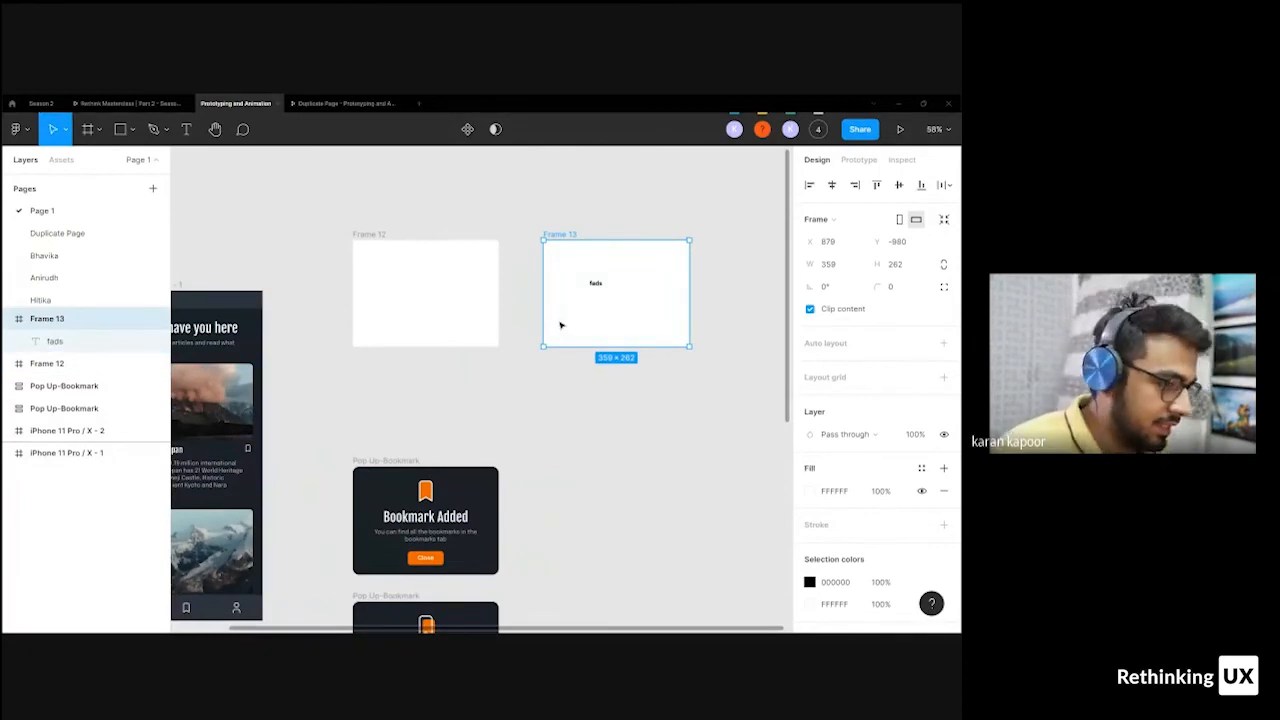
- Compare how the empty frame and the frame containing the "fads" text can be selected by title, area and content
{"action": "left_click", "coordinate": [460, 271]}
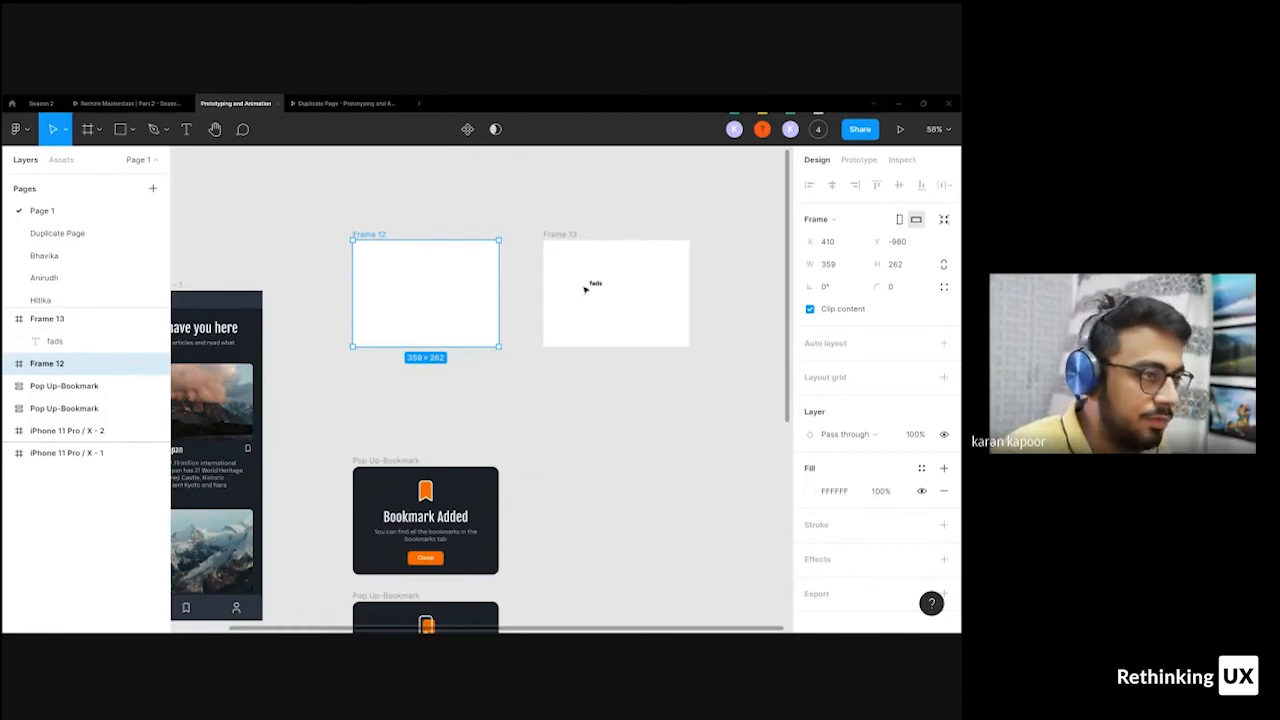
{"action": "left_click", "coordinate": [571, 236]}
{"action": "left_click", "coordinate": [384, 233]}
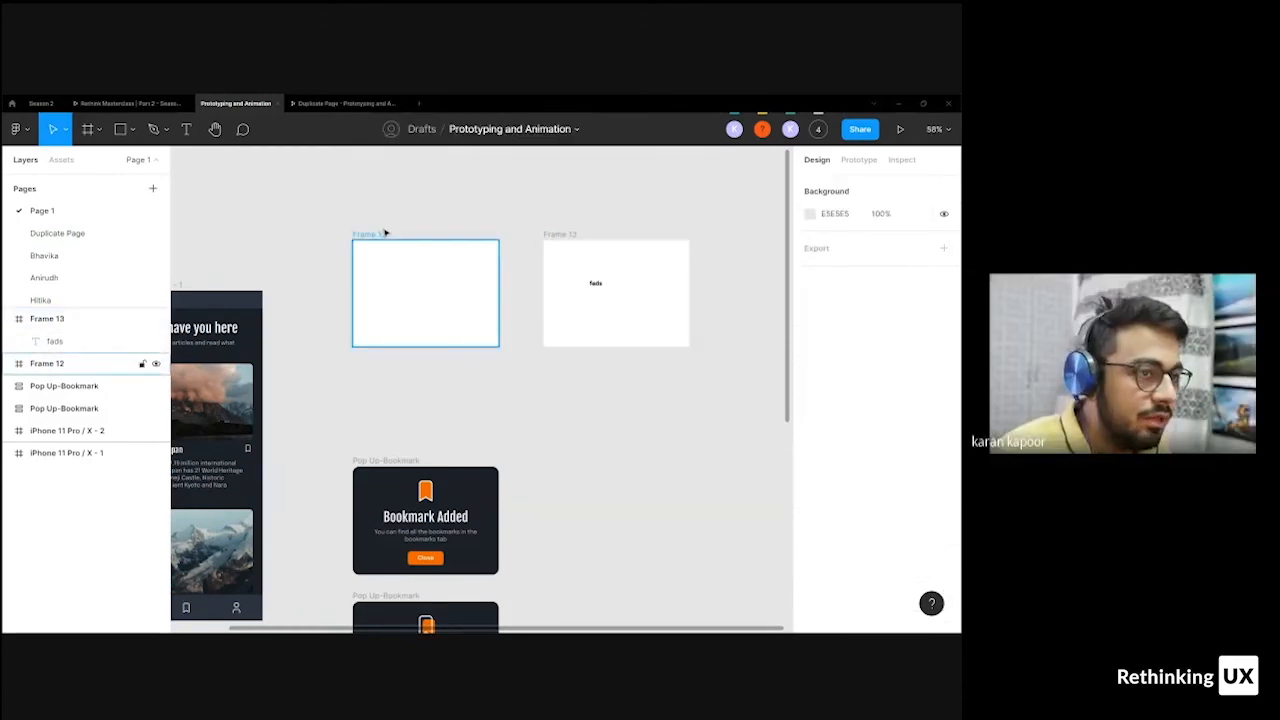
{"action": "left_click", "coordinate": [560, 236]}
{"action": "scroll", "coordinate": [529, 266], "scroll_direction": "up", "scroll_amount": 1}
{"action": "left_click", "coordinate": [637, 314]}
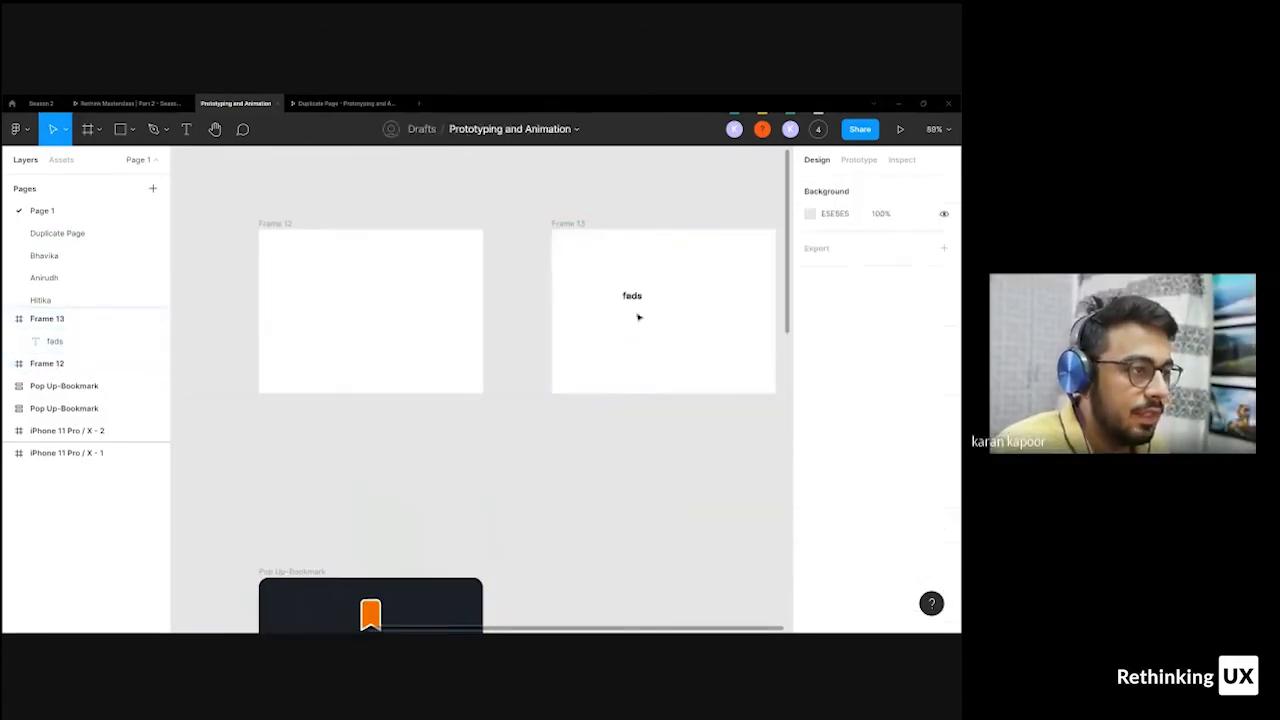
{"action": "left_click", "coordinate": [634, 299]}
{"action": "scroll", "coordinate": [634, 299], "scroll_direction": "up", "scroll_amount": 2}
{"action": "scroll", "coordinate": [634, 299], "scroll_direction": "down", "scroll_amount": 3}
{"action": "left_click", "coordinate": [644, 301]}
{"action": "left_click", "coordinate": [639, 298]}
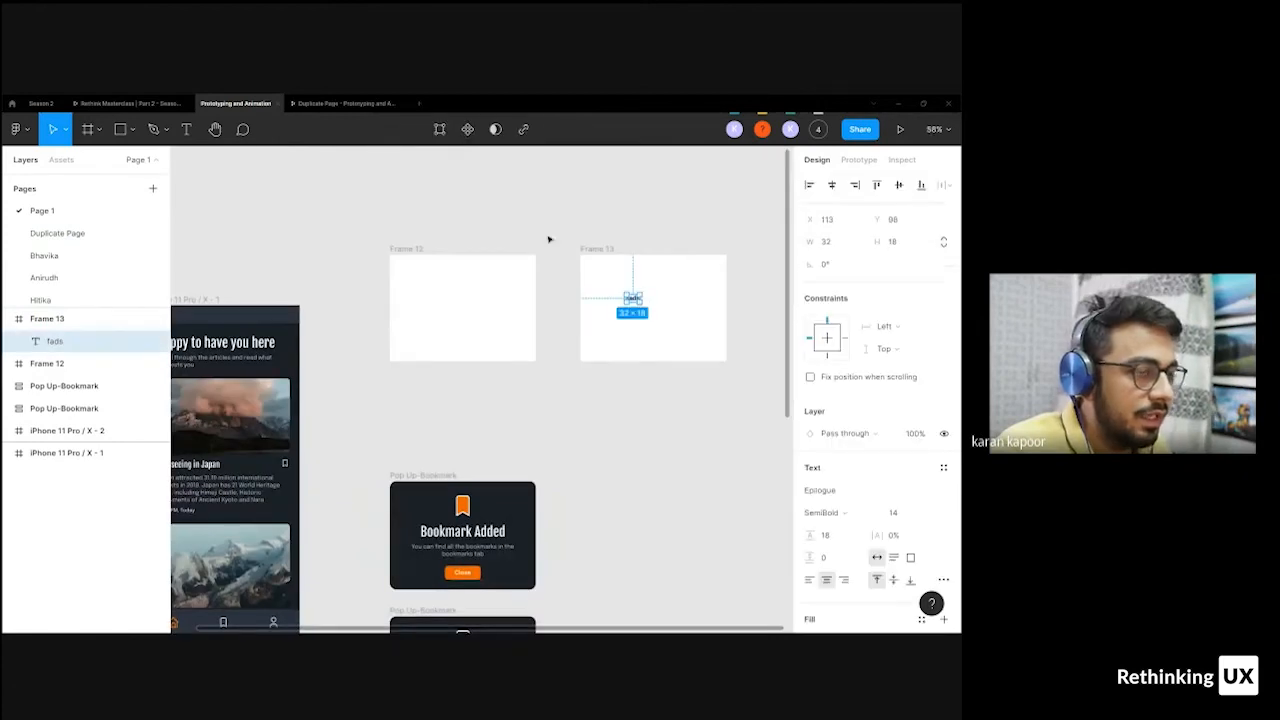
- Test selecting the empty frame and the text frame with selection marquees and by their titles
{"action": "left_click", "coordinate": [426, 191]}
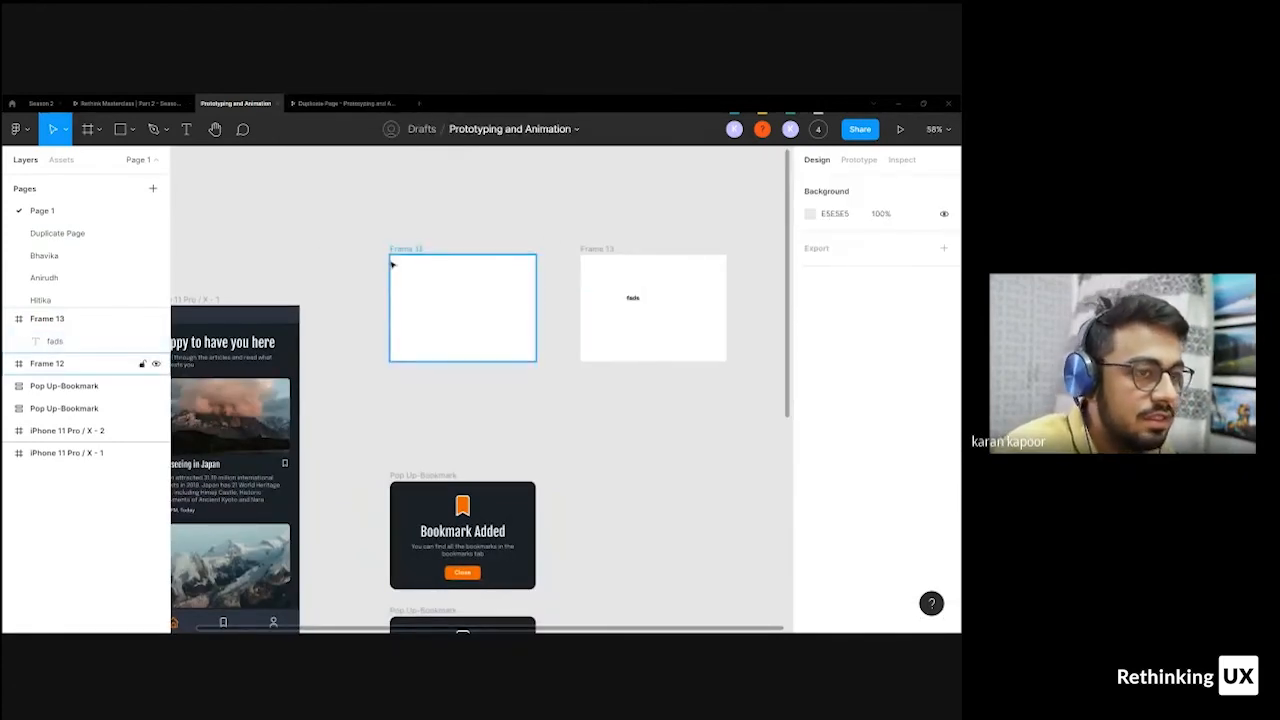
{"action": "left_click_drag", "start_coordinate": [329, 220], "coordinate": [750, 418]}
{"action": "left_click", "coordinate": [506, 392]}
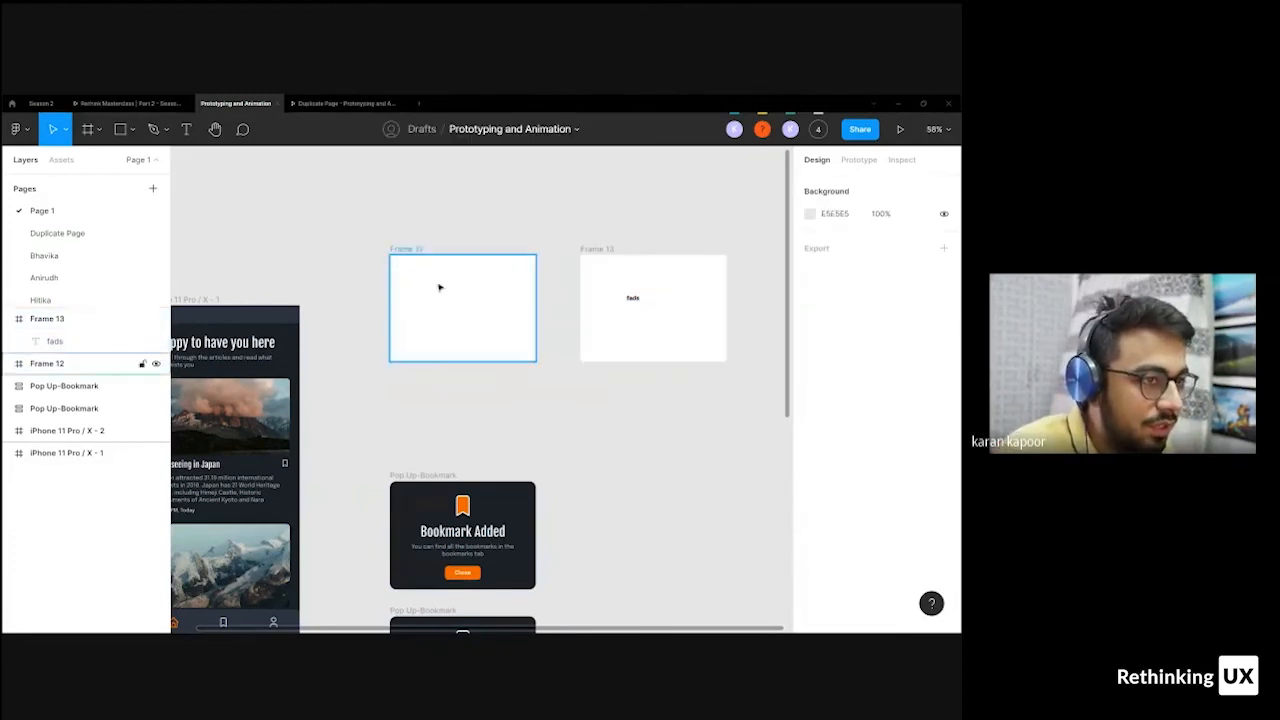
{"action": "left_click", "coordinate": [428, 257]}
{"action": "left_click_drag", "start_coordinate": [579, 219], "coordinate": [789, 437]}
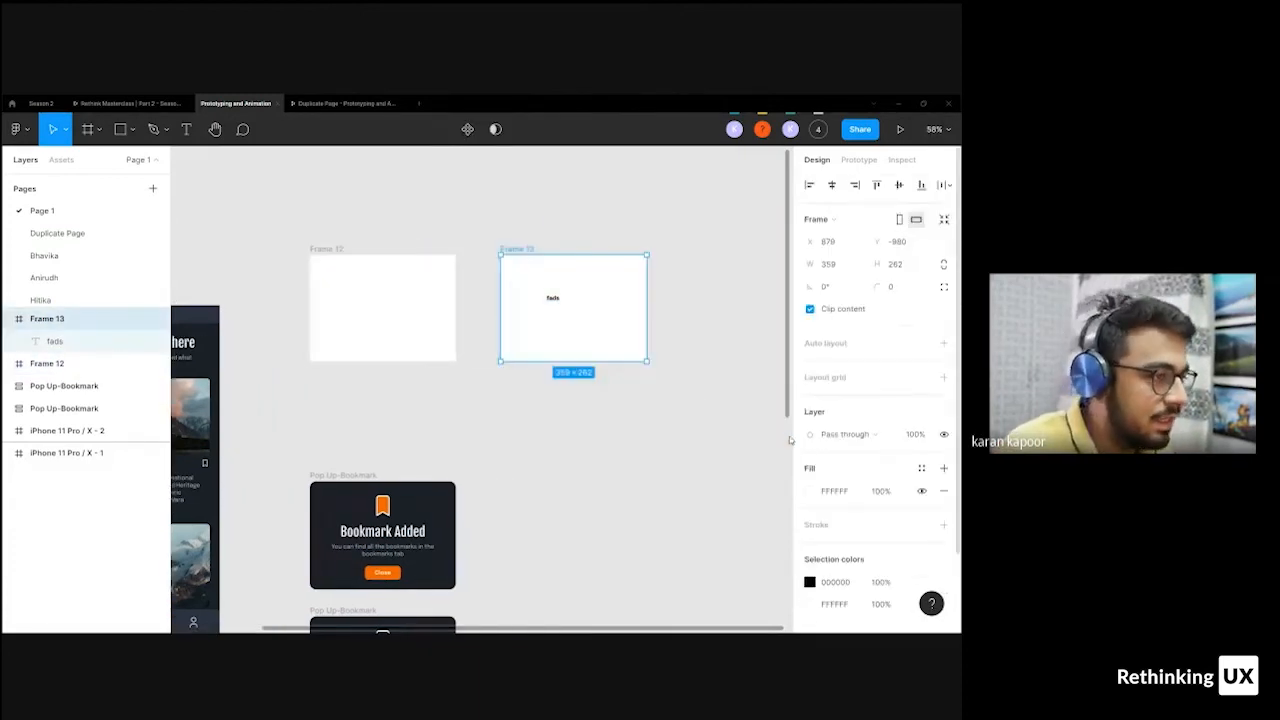
{"action": "left_click", "coordinate": [694, 398]}
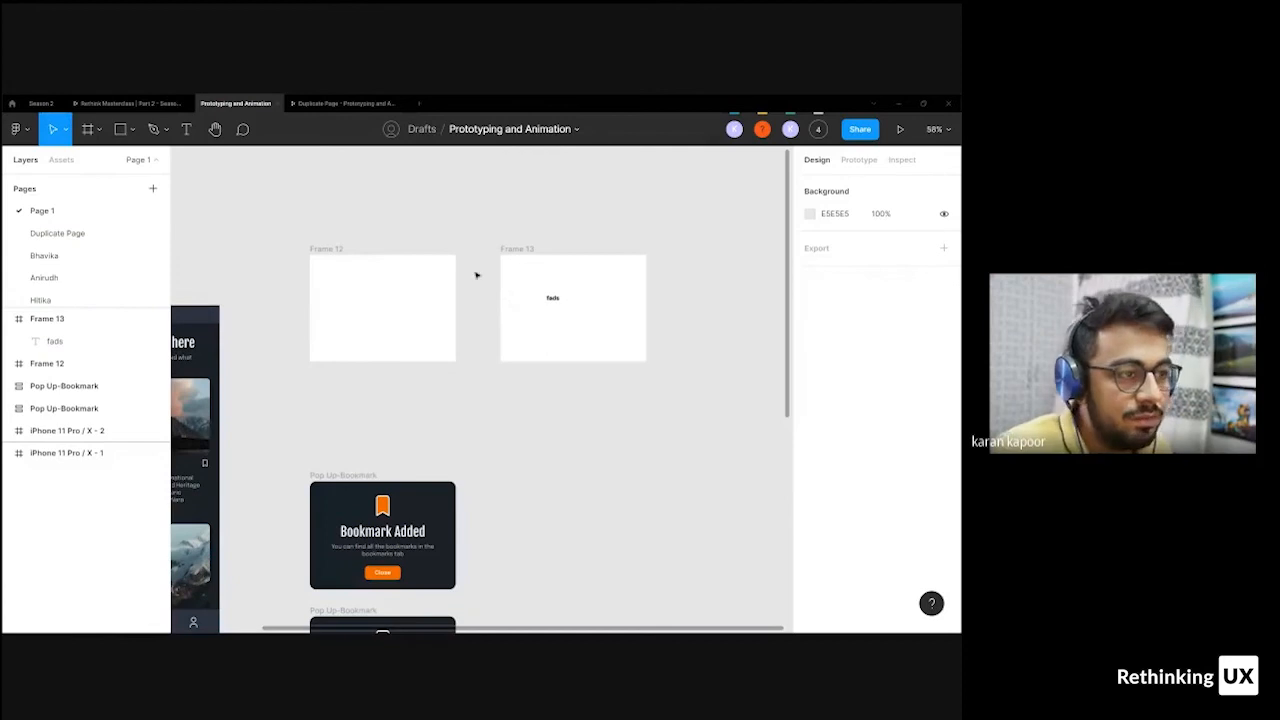
{"action": "left_click", "coordinate": [512, 249]}
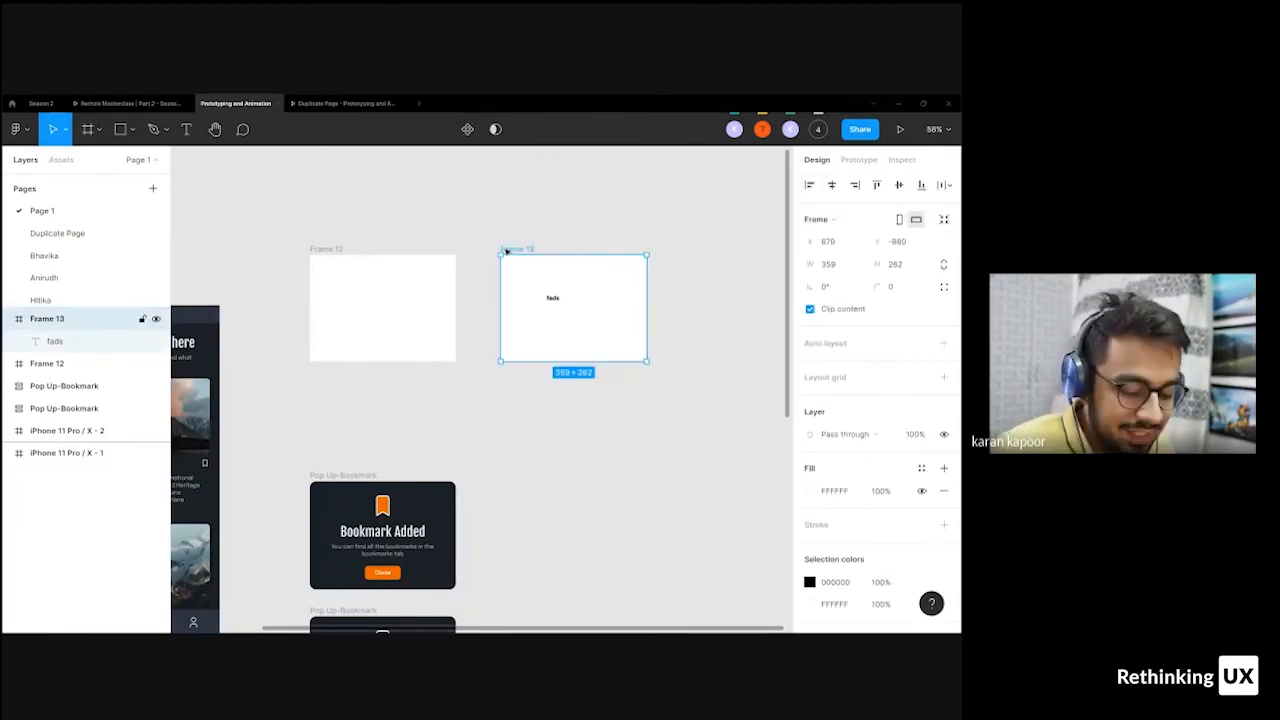
{"action": "left_click", "coordinate": [494, 247]}
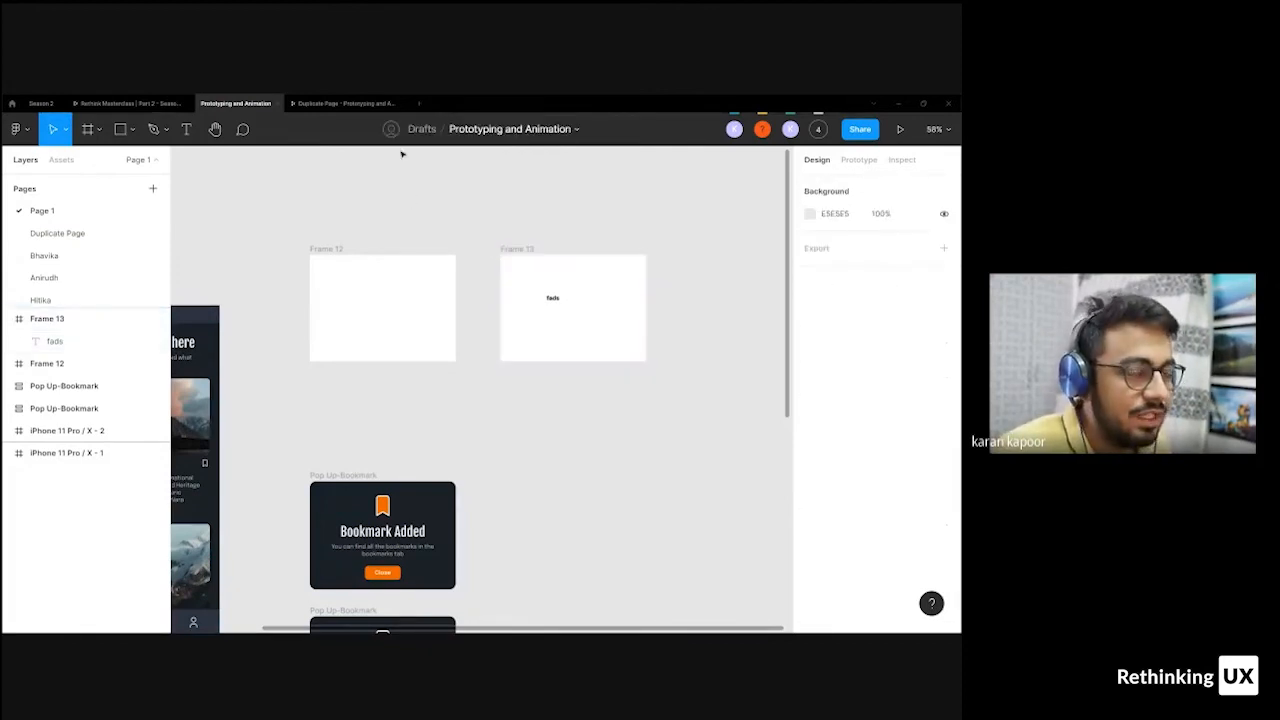
{"action": "left_click", "coordinate": [338, 108]}
{"action": "left_click", "coordinate": [125, 108]}
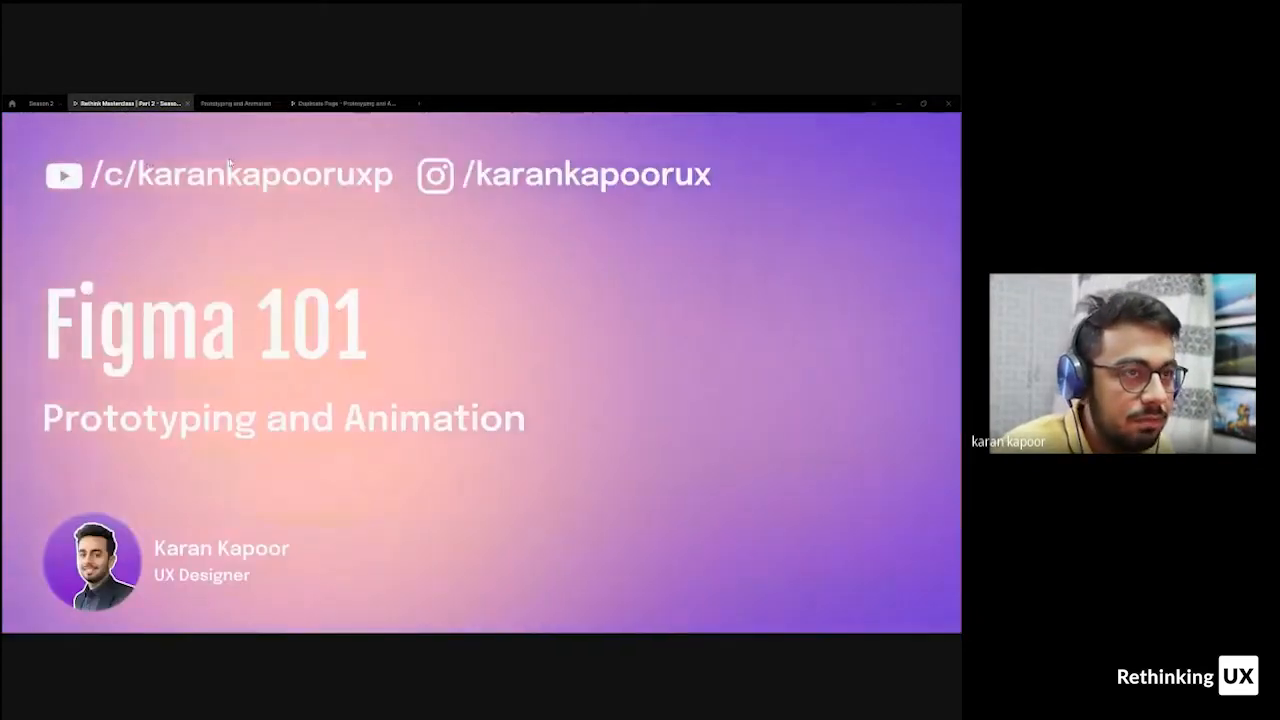
{"action": "left_click", "coordinate": [236, 104]}
- Review the text frame and the empty frame up close, selecting the empty one by its title
{"action": "scroll", "coordinate": [551, 300], "scroll_direction": "up", "scroll_amount": 5}
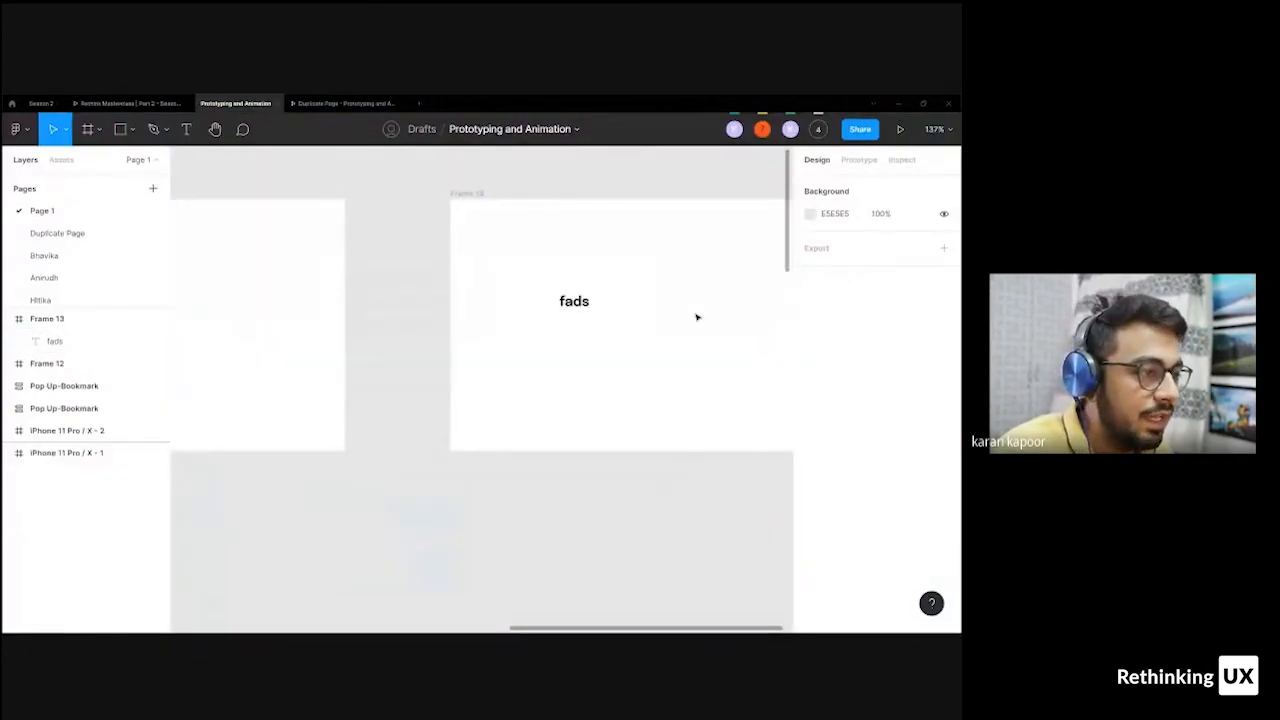
{"action": "left_click_drag", "start_coordinate": [597, 262], "coordinate": [755, 283]}
{"action": "left_click_drag", "start_coordinate": [352, 250], "coordinate": [477, 248]}
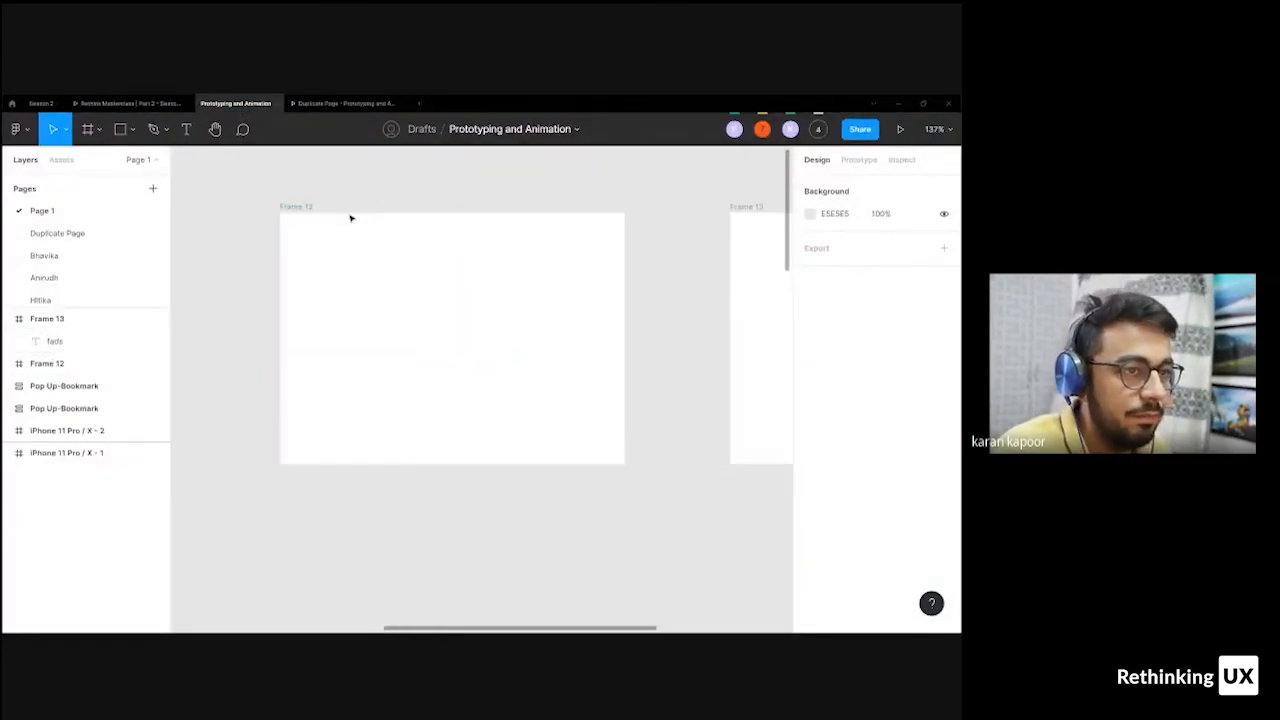
{"action": "left_click_drag", "start_coordinate": [325, 212], "coordinate": [375, 258]}
{"action": "left_click", "coordinate": [349, 258]}
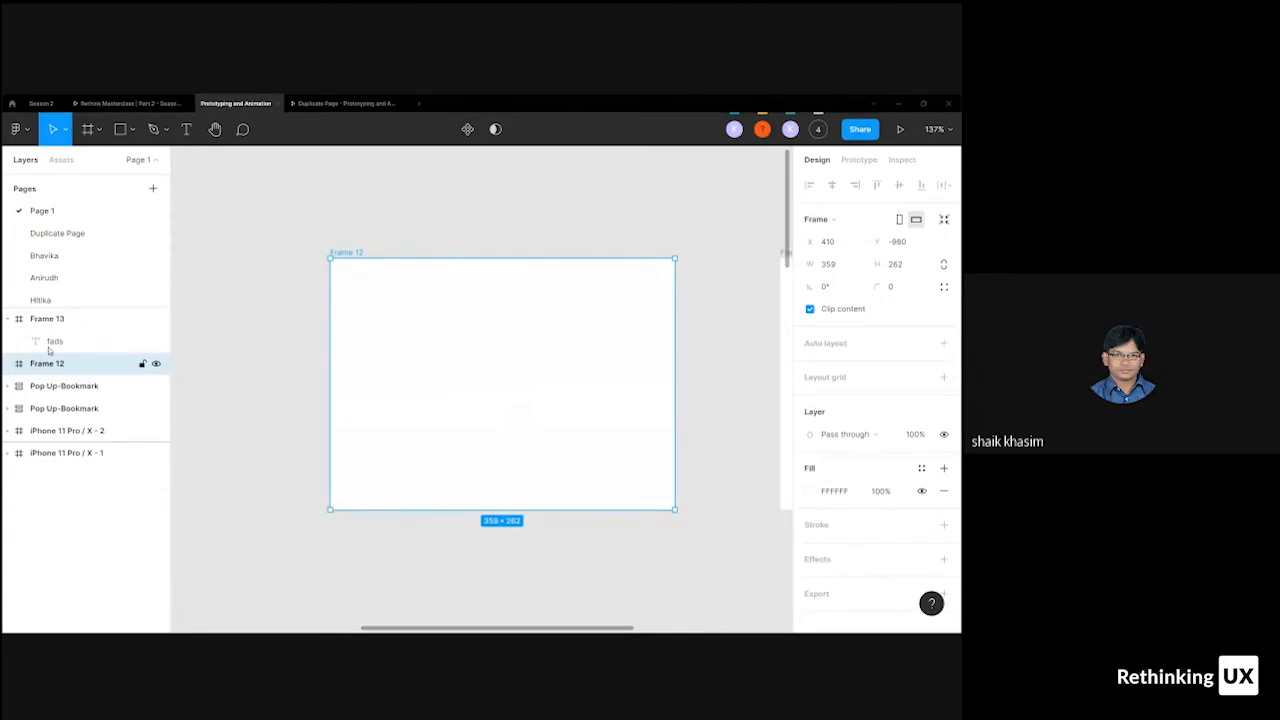
- Examine the nested frames inside the two Pop Up-Bookmark popups on Page 1
{"action": "left_click", "coordinate": [8, 386]}
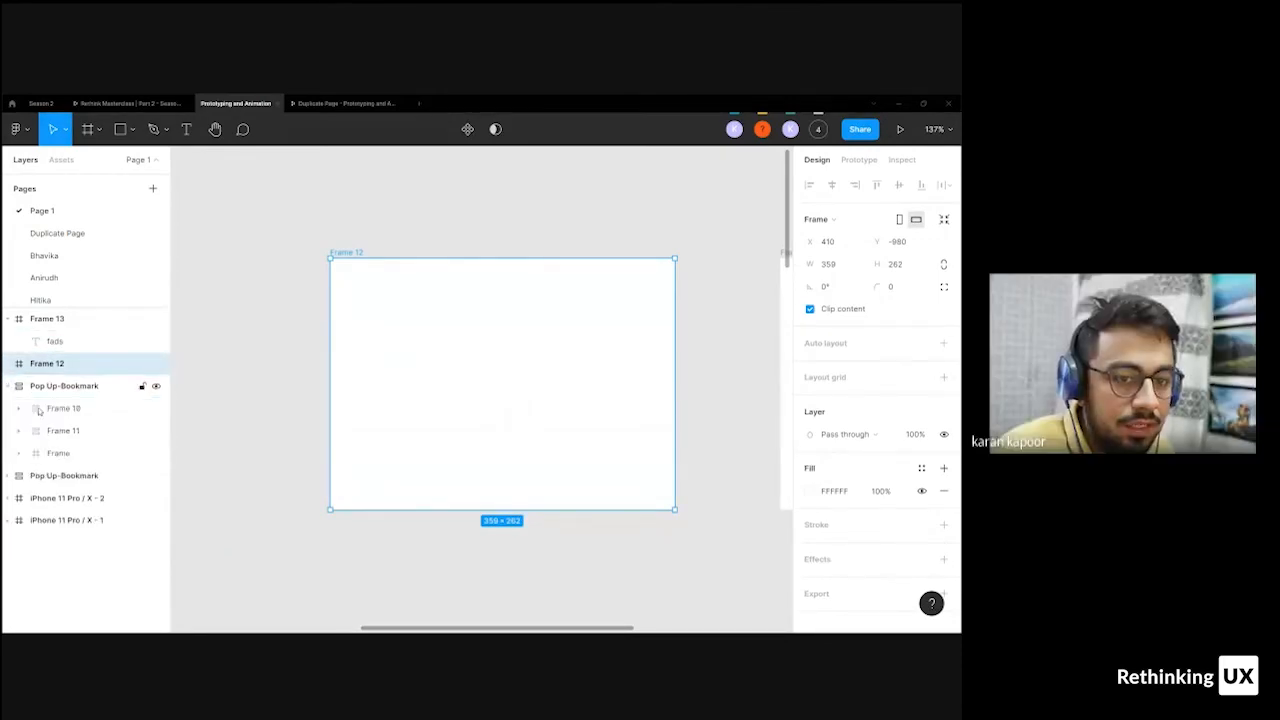
{"action": "left_click", "coordinate": [20, 455]}
{"action": "left_click", "coordinate": [22, 456]}
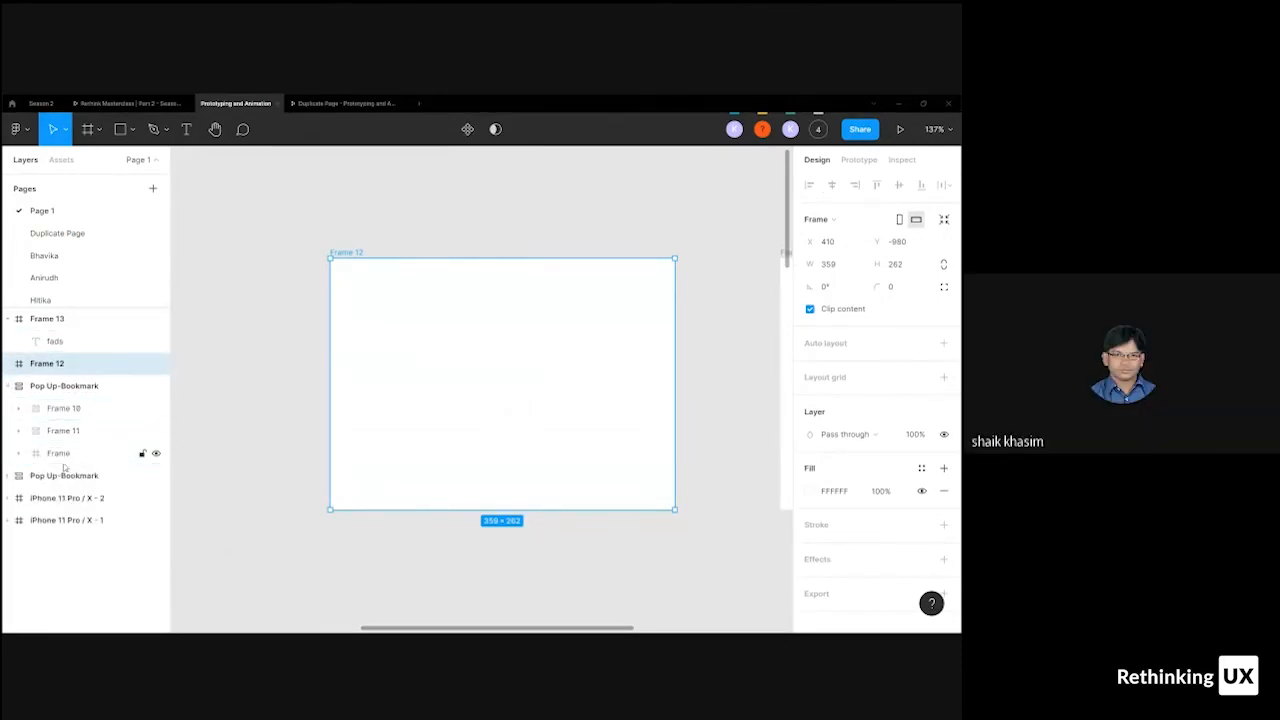
{"action": "left_click", "coordinate": [65, 462]}
{"action": "scroll", "coordinate": [517, 257], "scroll_direction": "down", "scroll_amount": 3}
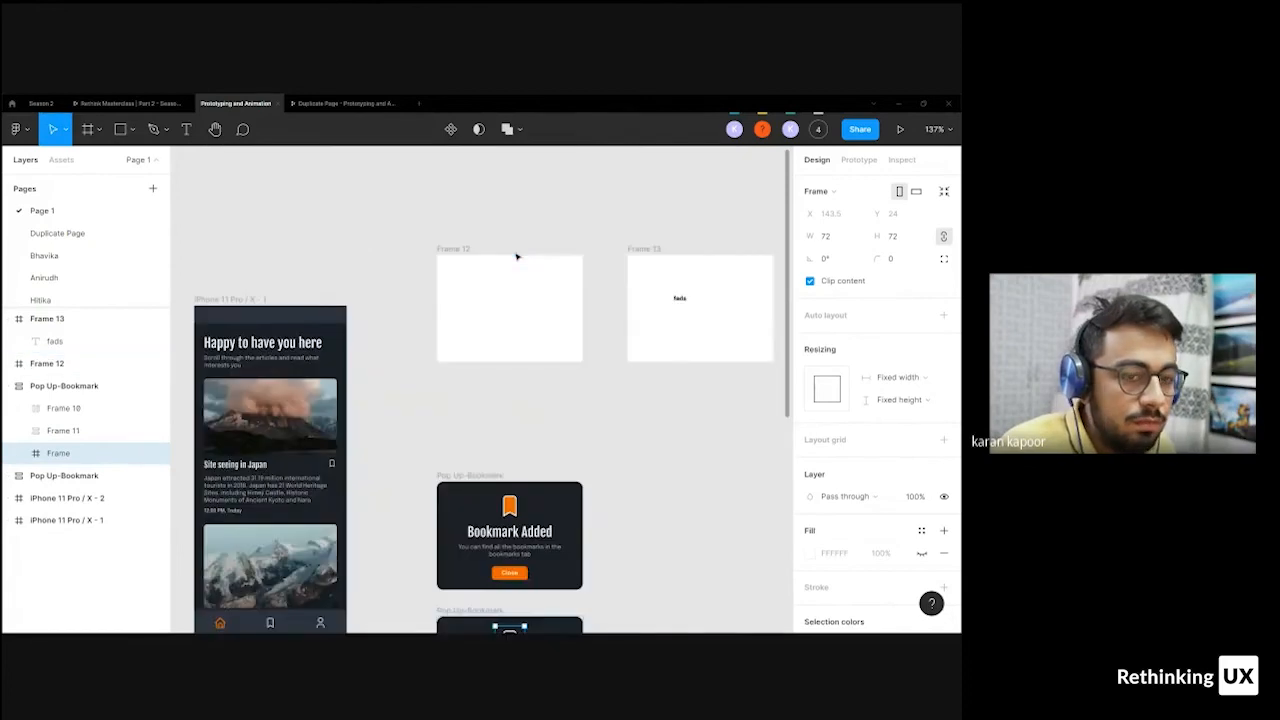
{"action": "scroll", "coordinate": [454, 466], "scroll_direction": "down", "scroll_amount": 2}
{"action": "left_click", "coordinate": [510, 370]}
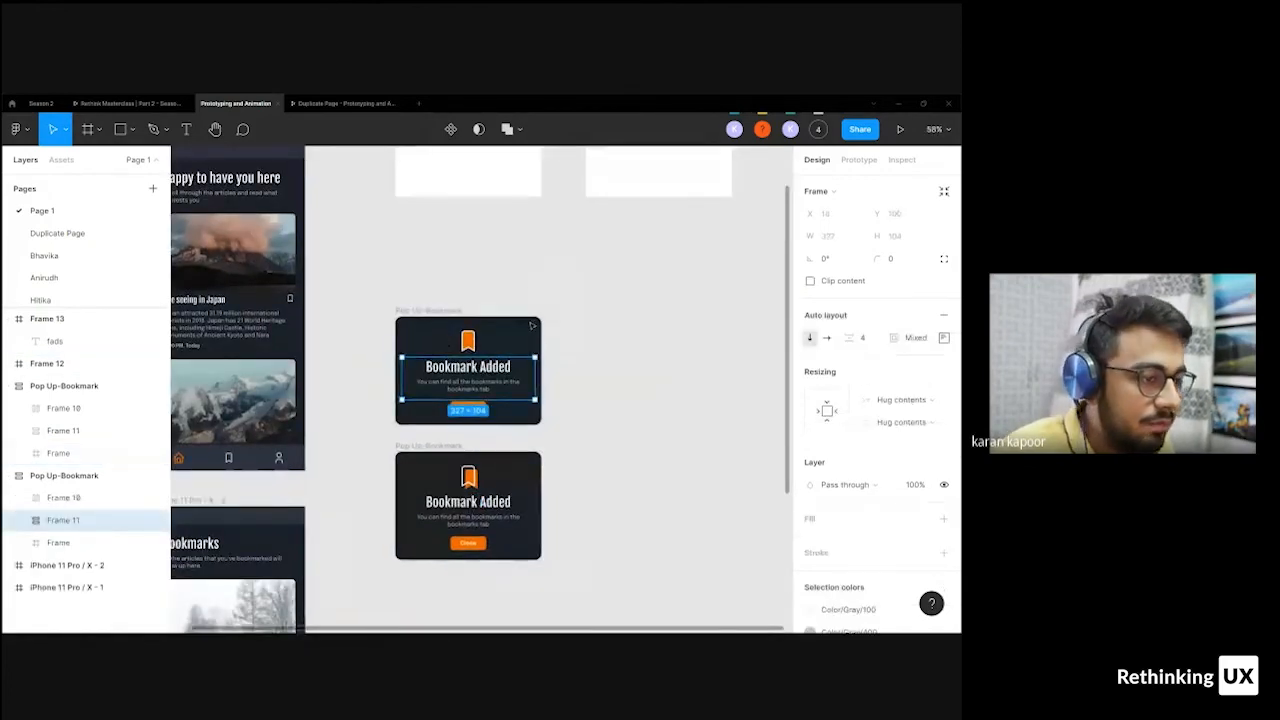
{"action": "left_click", "coordinate": [544, 283]}
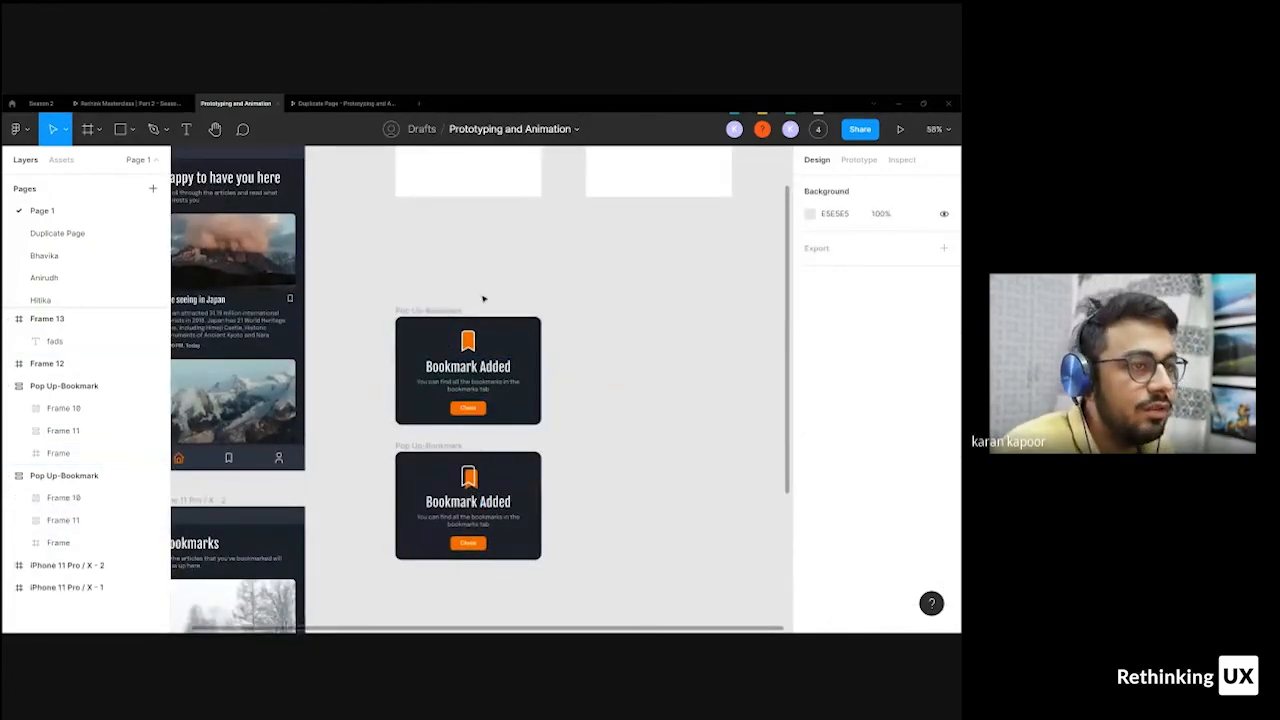
{"action": "left_click", "coordinate": [430, 311]}
{"action": "left_click", "coordinate": [498, 271]}
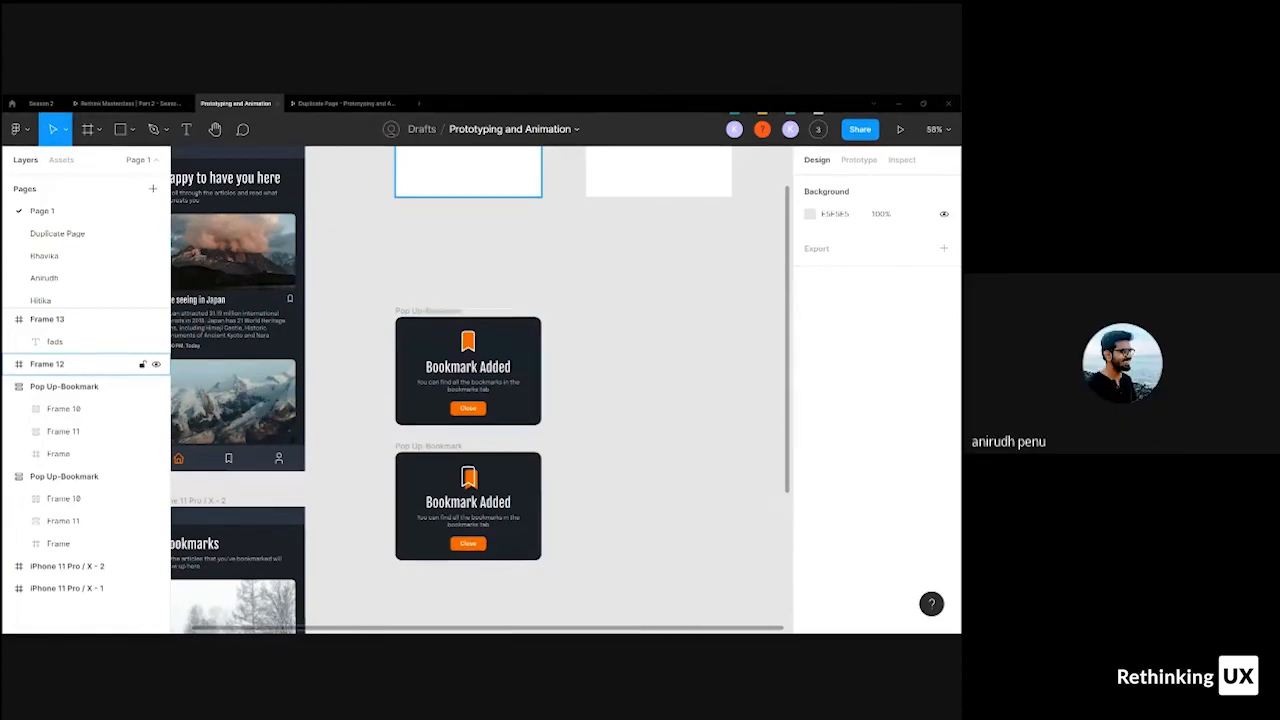
- Open the fourth page in the file and inspect the prototype interaction on the bookmark icon beside "Site seeing in Japan"
{"action": "left_click", "coordinate": [94, 281]}
{"action": "left_click", "coordinate": [100, 341]}
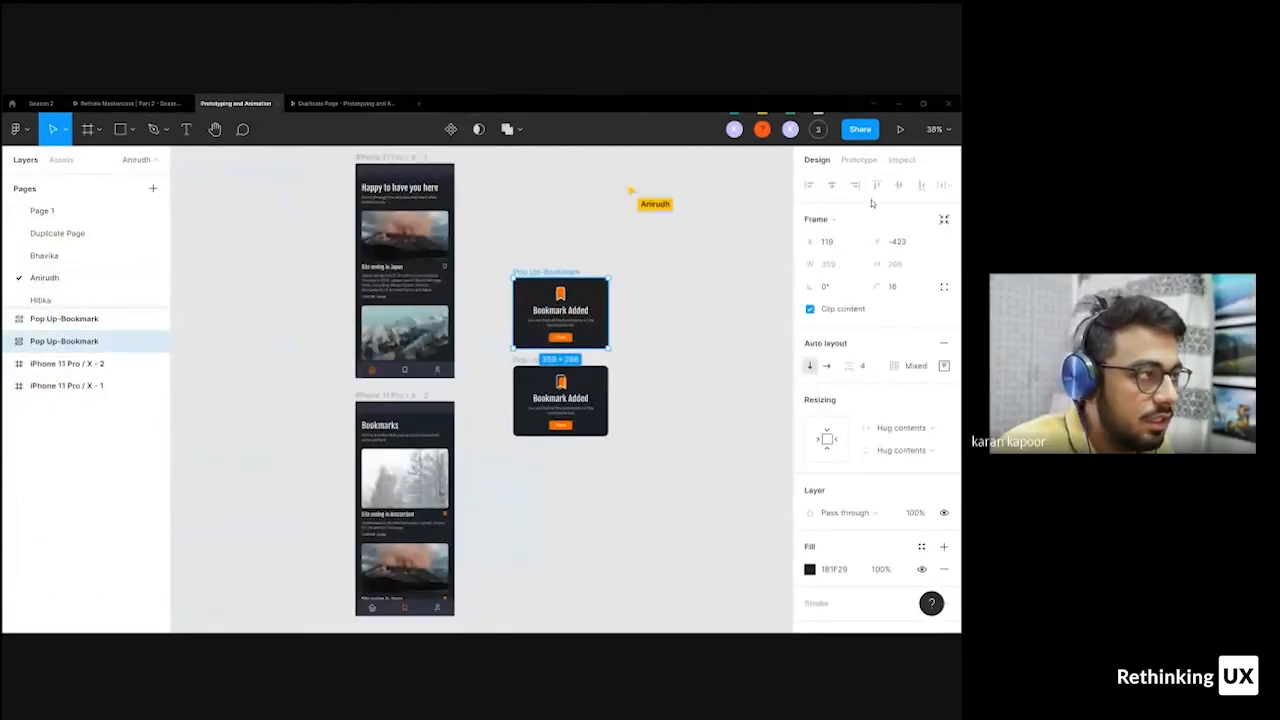
{"action": "left_click", "coordinate": [859, 161]}
{"action": "left_click", "coordinate": [492, 268]}
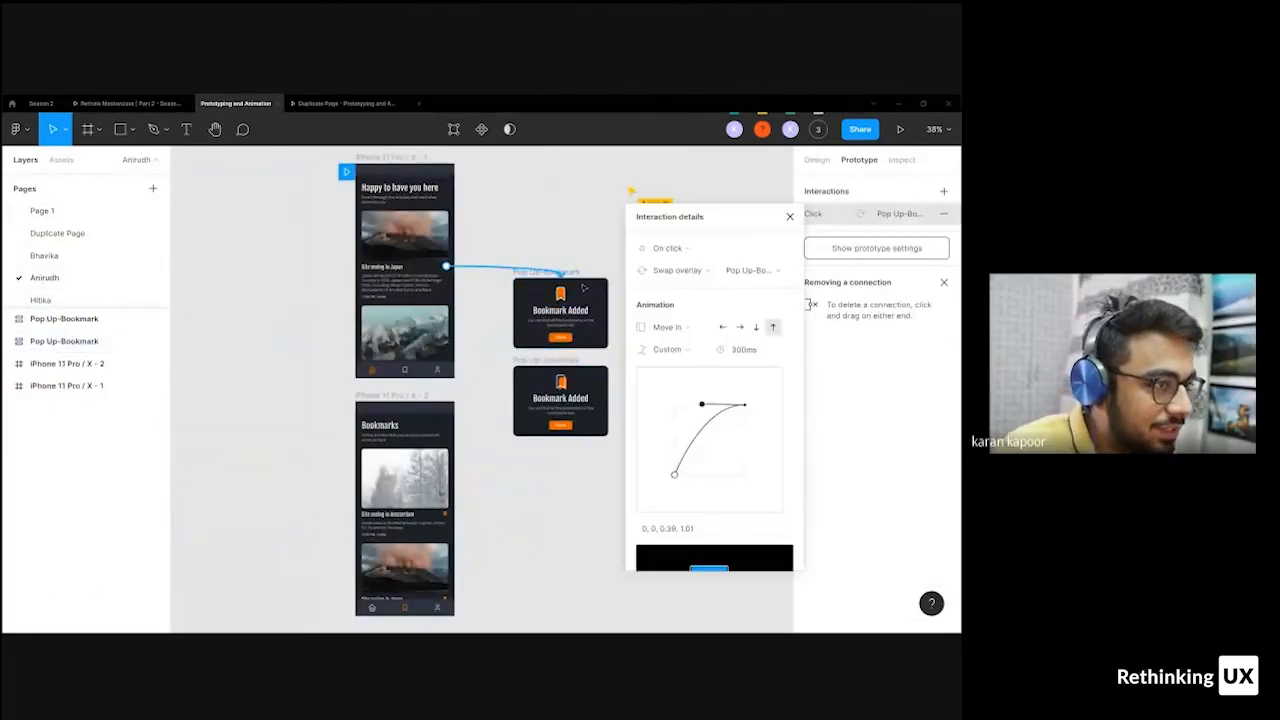
{"action": "scroll", "coordinate": [584, 288], "scroll_direction": "up", "scroll_amount": 5}
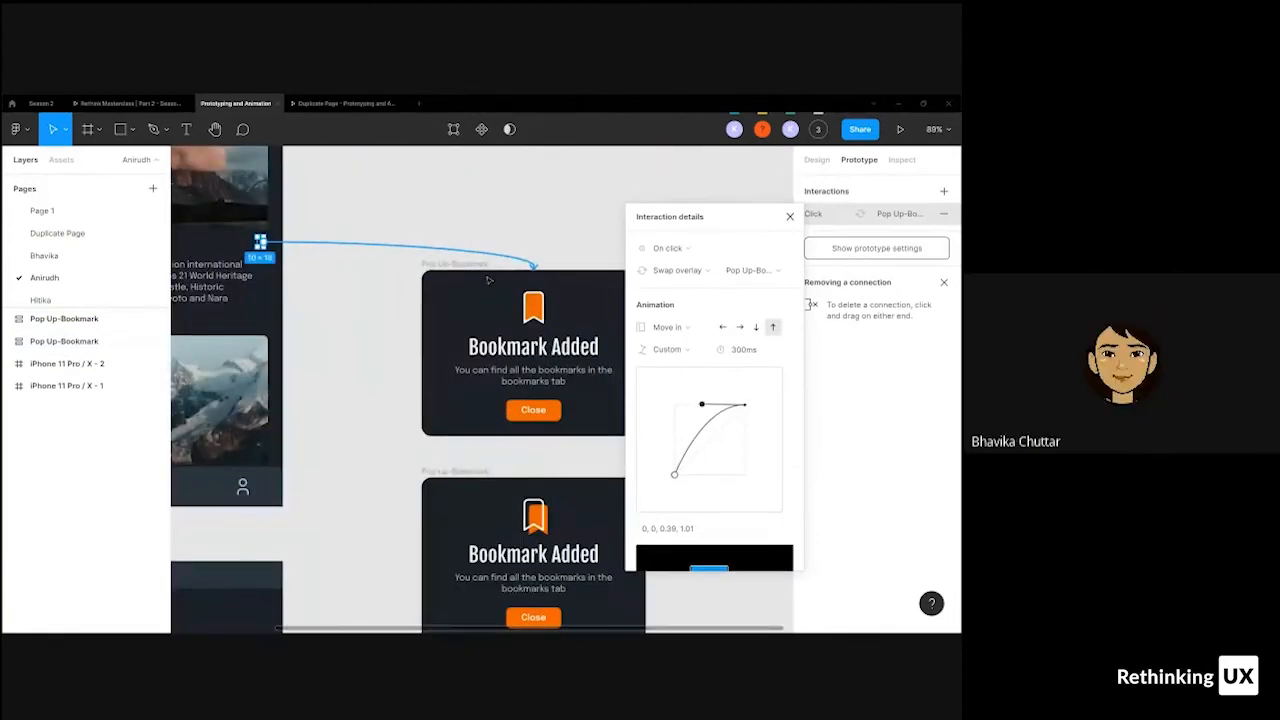
{"action": "scroll", "coordinate": [487, 295], "scroll_direction": "down", "scroll_amount": 3}
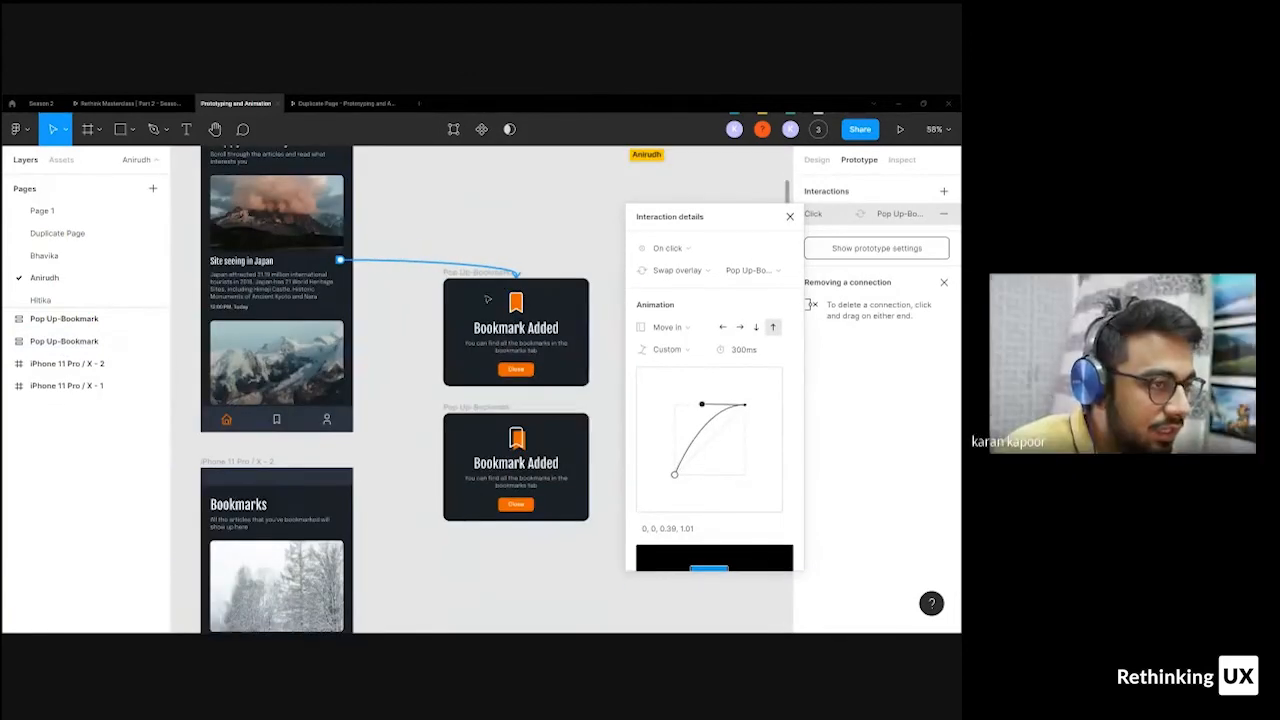
- Change the interaction on the bookmark icon beside "Site seeing in Japan" from Swap overlay to Open overlay
{"action": "left_click", "coordinate": [655, 272]}
{"action": "left_click", "coordinate": [654, 271]}
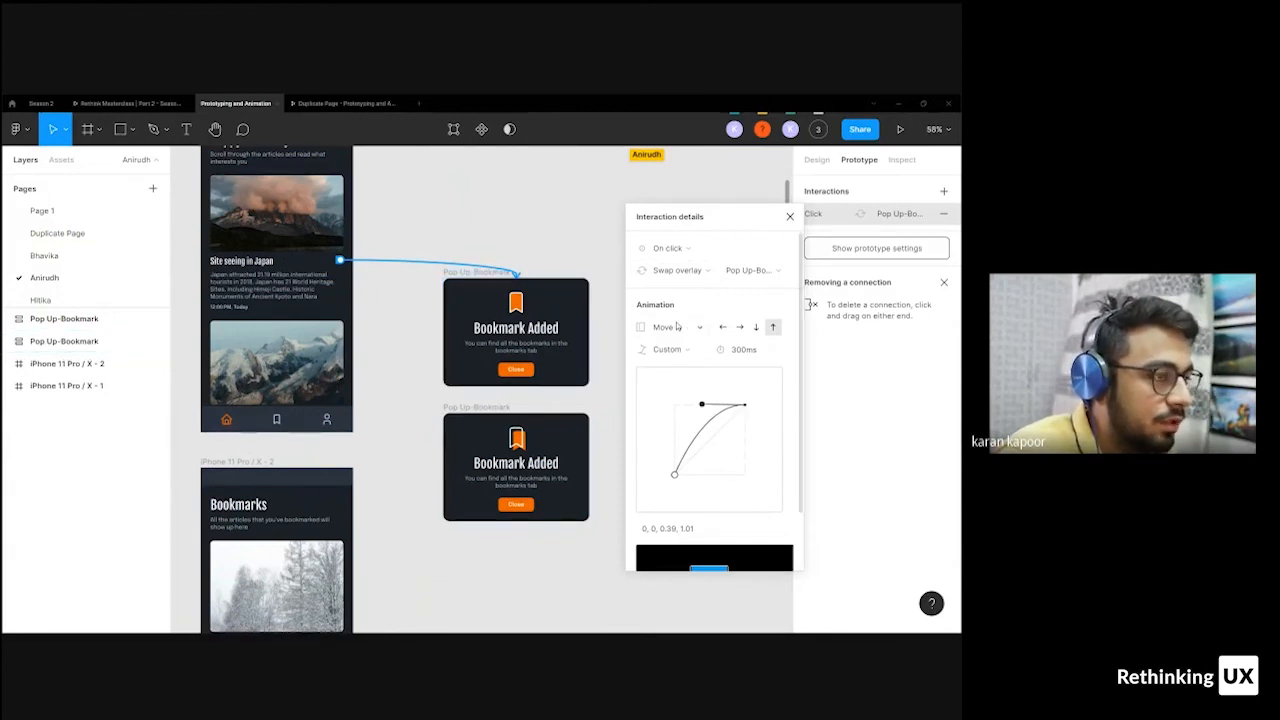
{"action": "left_click", "coordinate": [656, 271]}
{"action": "left_click", "coordinate": [672, 252]}
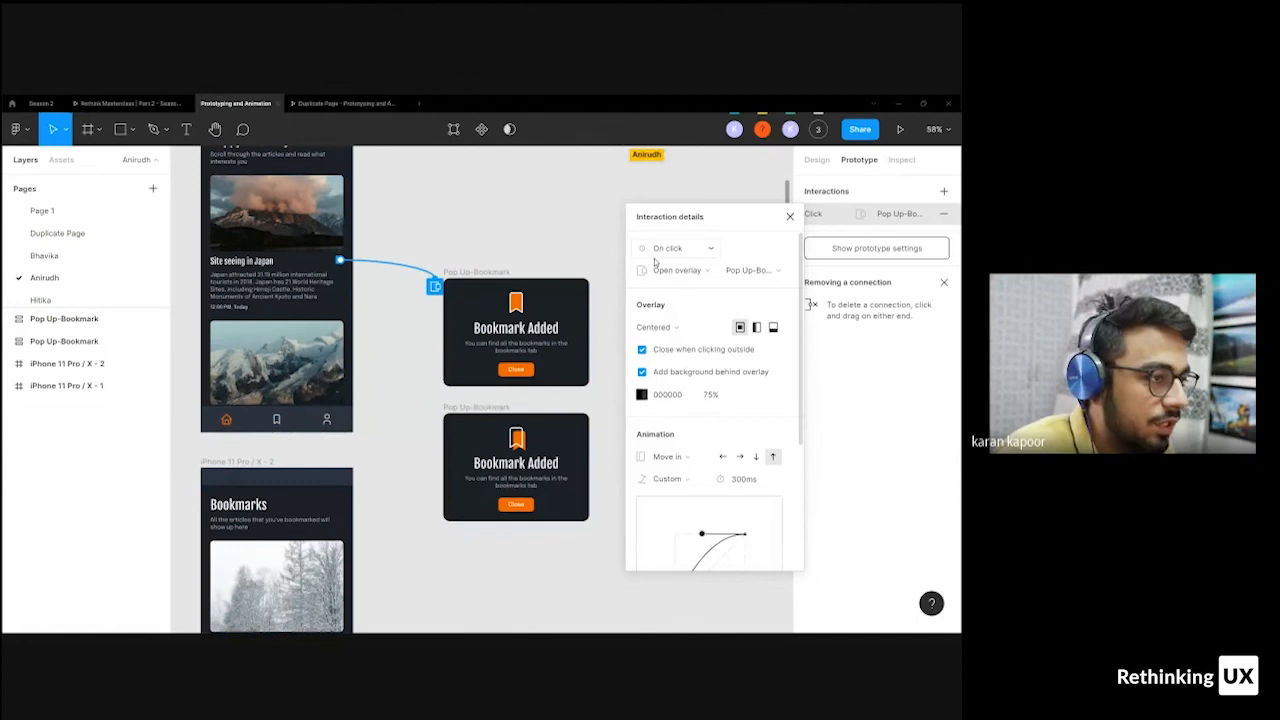
- Set the background behind the bookmark icon's overlay to hex ED6300 at 40% opacity
{"action": "left_click", "coordinate": [641, 395]}
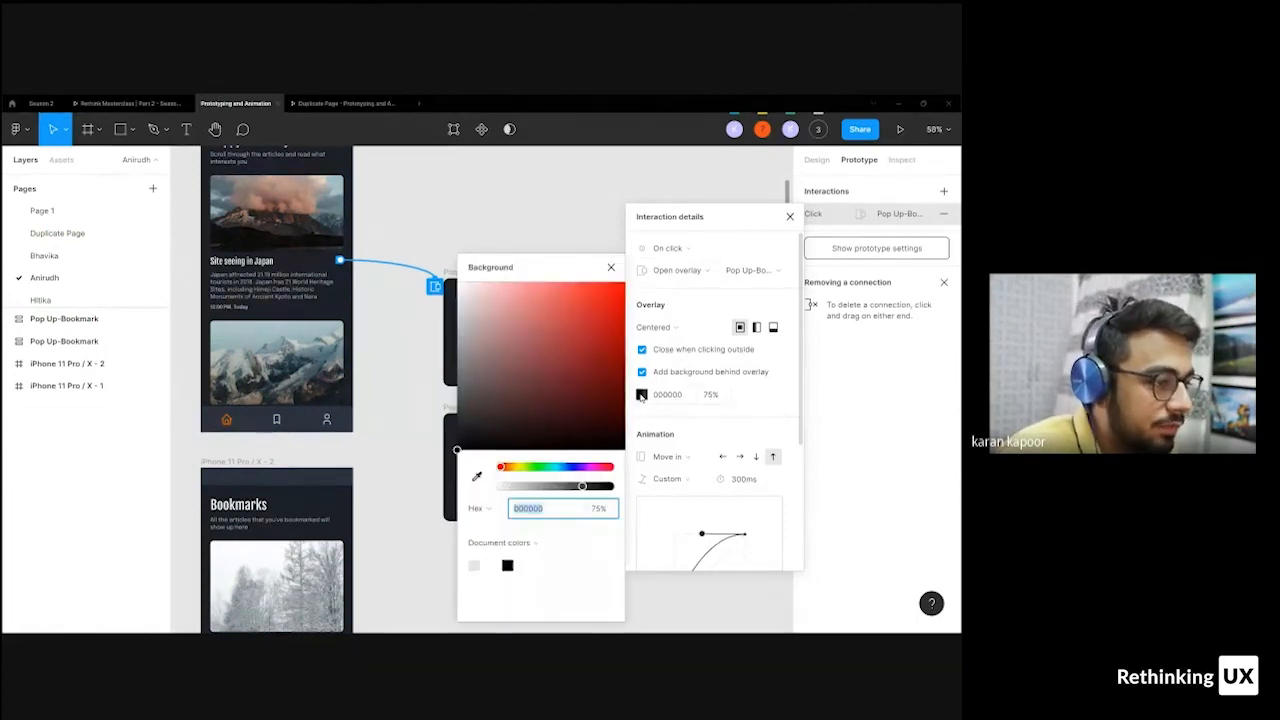
{"action": "left_click", "coordinate": [670, 396]}
{"action": "double_click", "coordinate": [665, 398]}
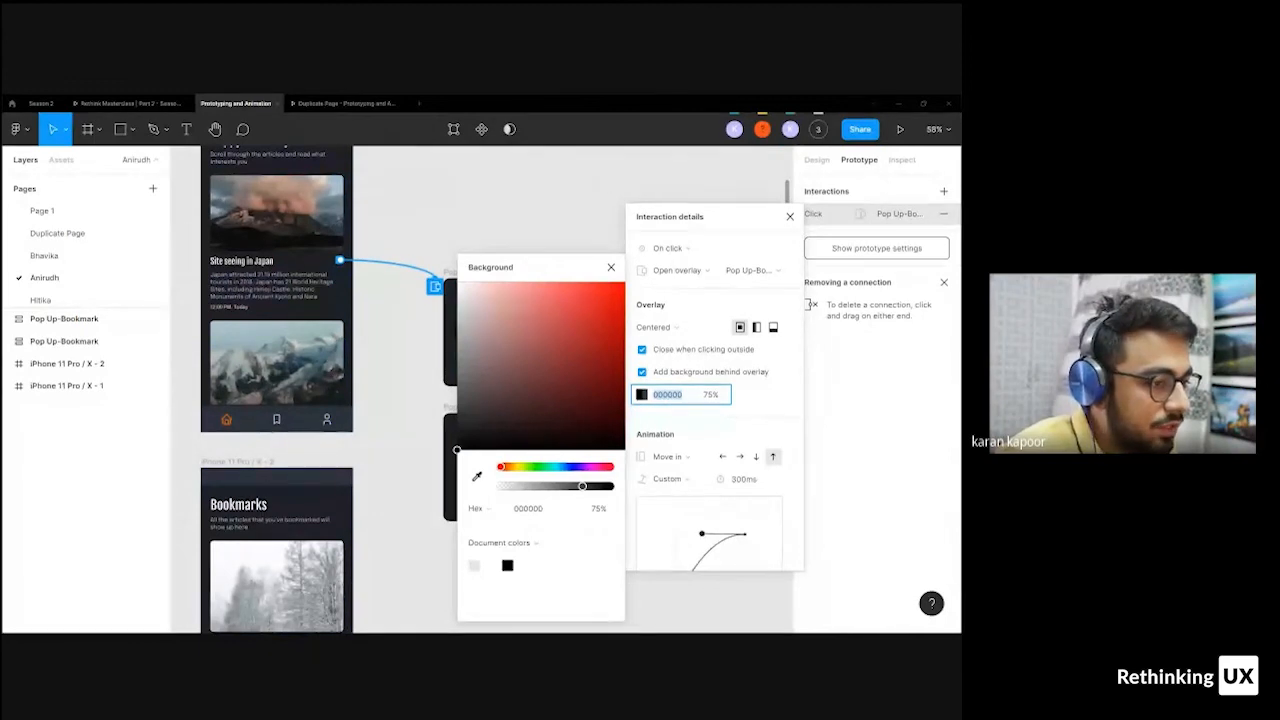
{"action": "type", "text": "ED6300"}
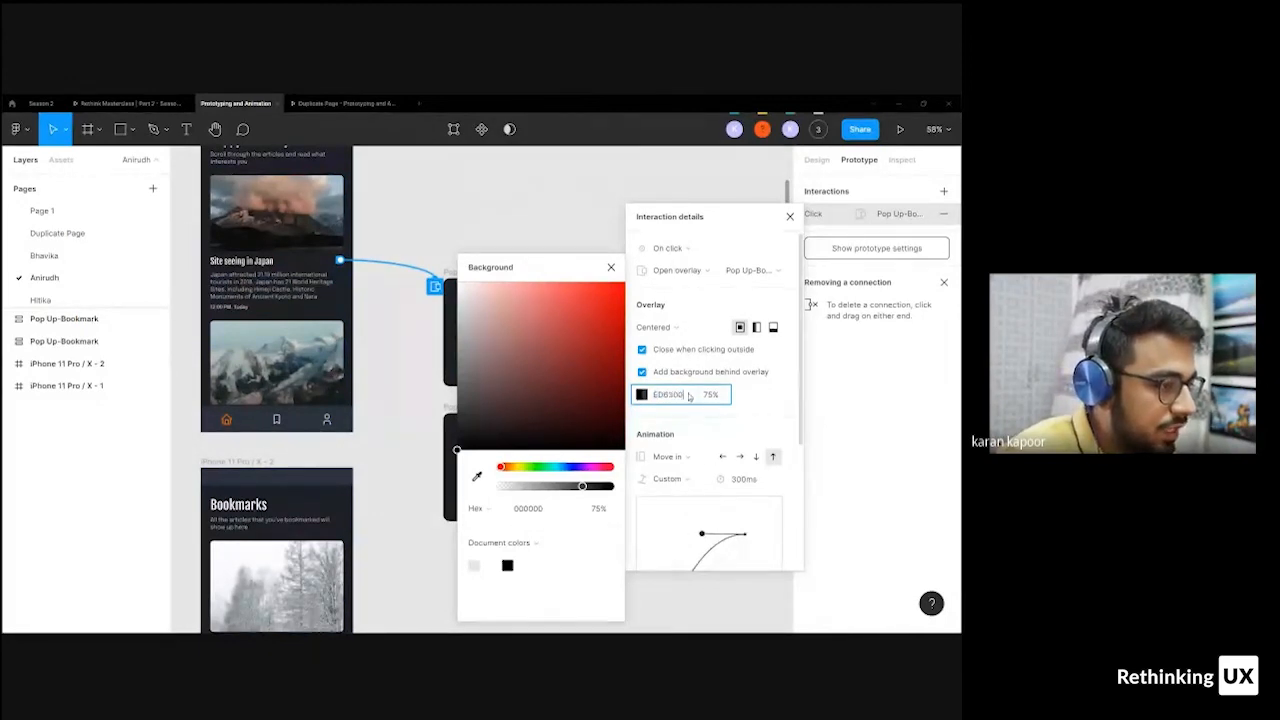
{"action": "key", "text": "Return"}
{"action": "type", "text": "40"}
{"action": "key", "text": "Return"}
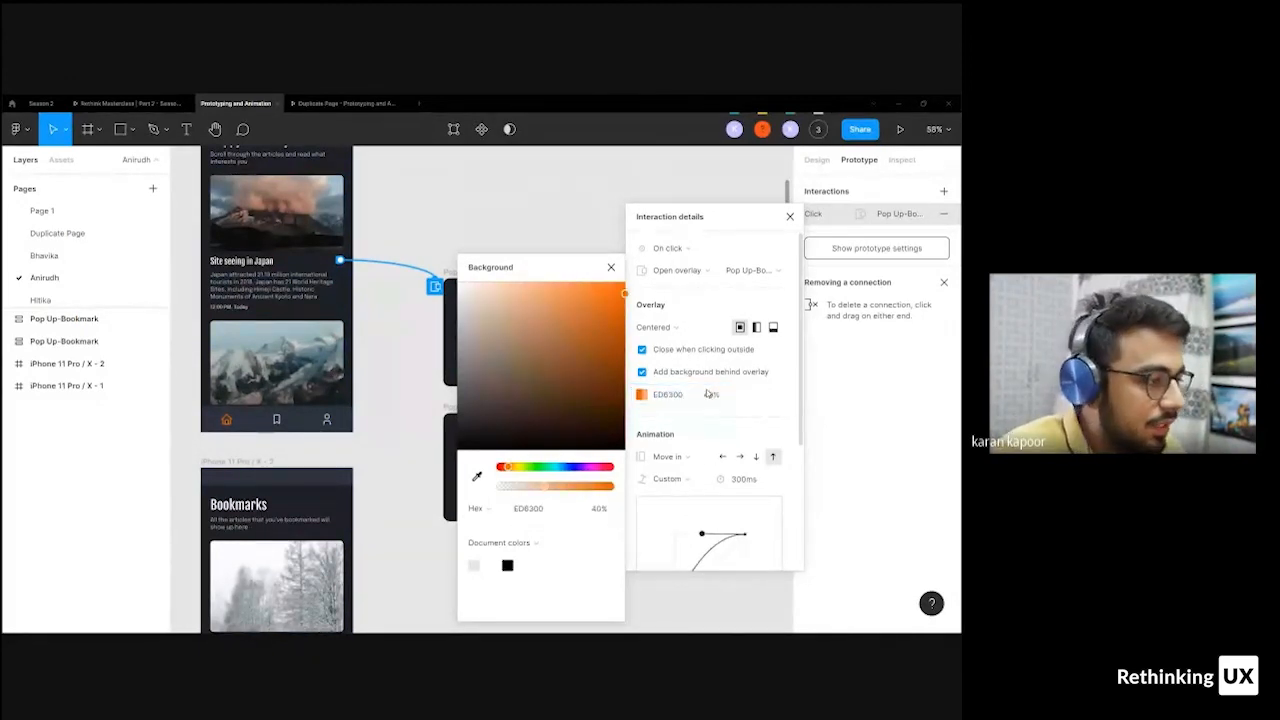
{"action": "left_click", "coordinate": [611, 267]}
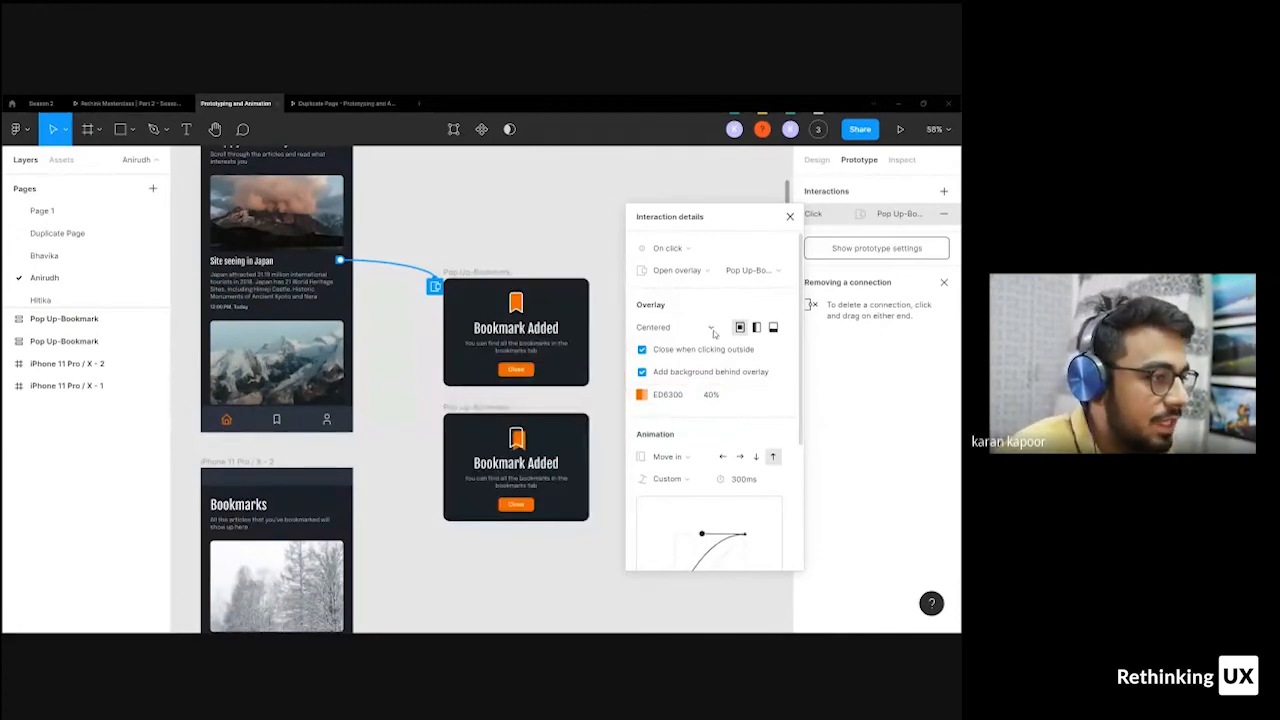
{"action": "left_click", "coordinate": [500, 214]}
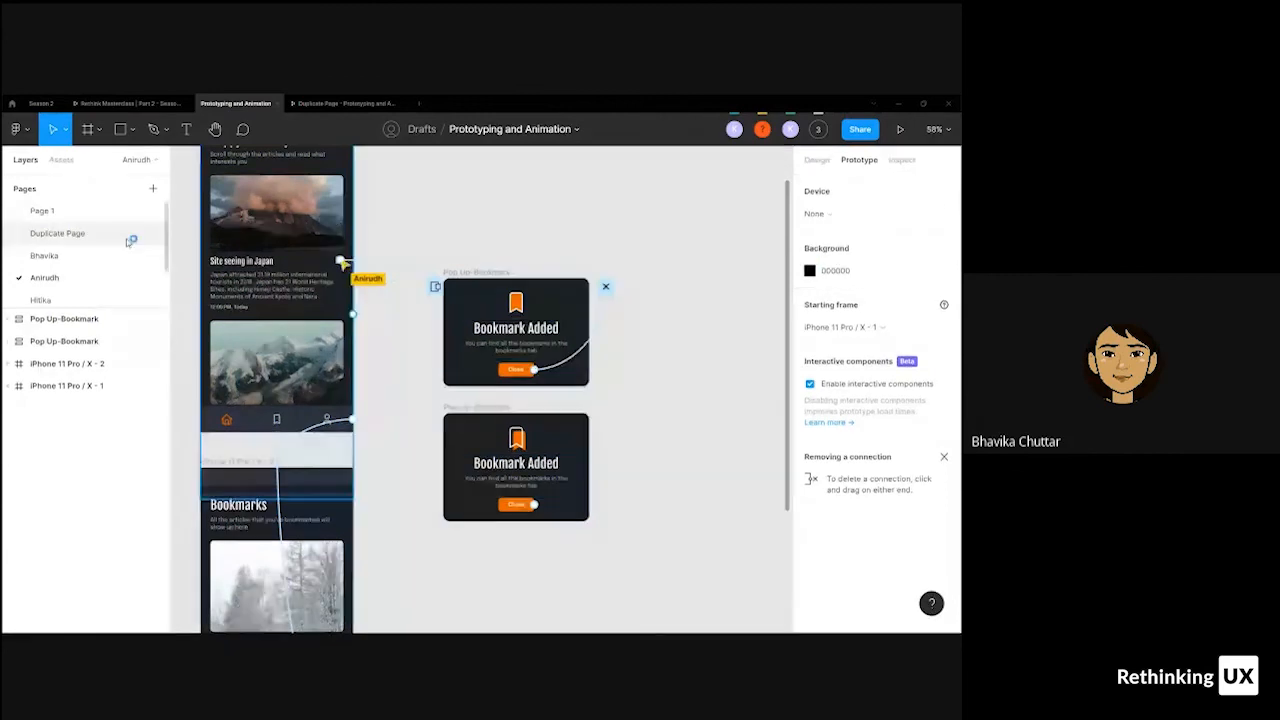
- Open the third page in the file and examine the button interactions of the upper Bookmark Added popup and the first Thank You popup
{"action": "left_click", "coordinate": [46, 255]}
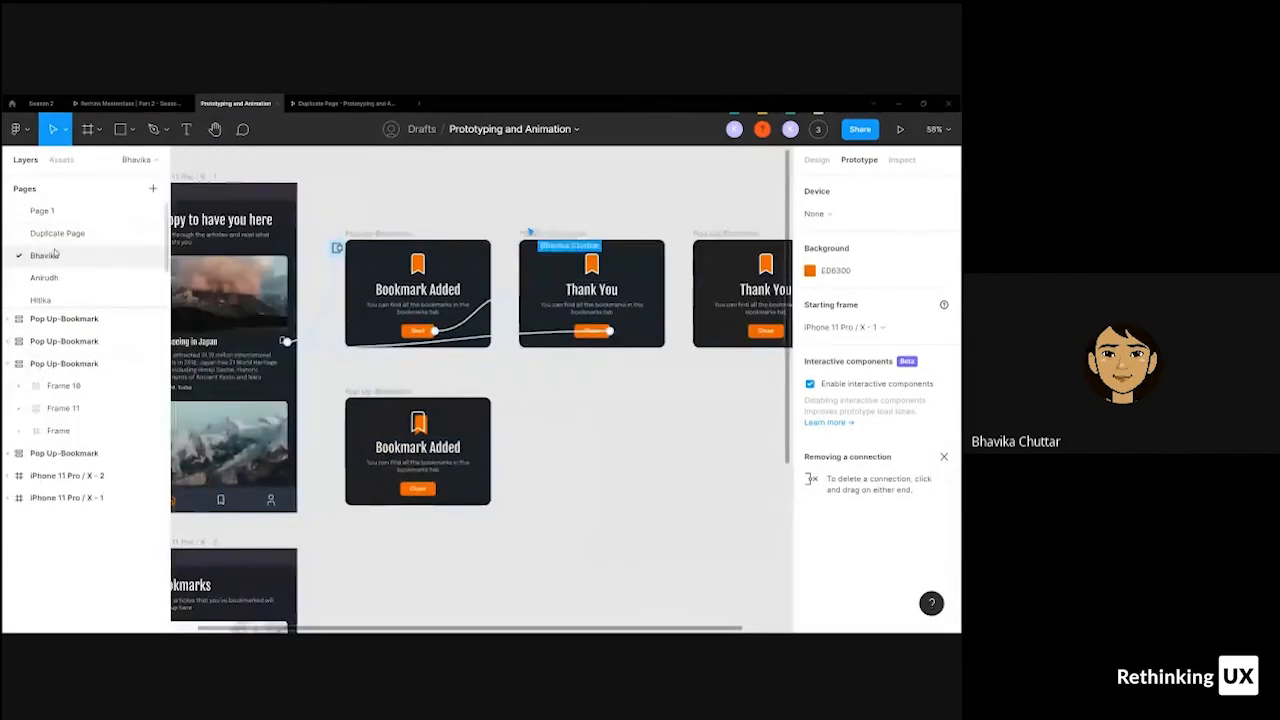
{"action": "left_click", "coordinate": [487, 300]}
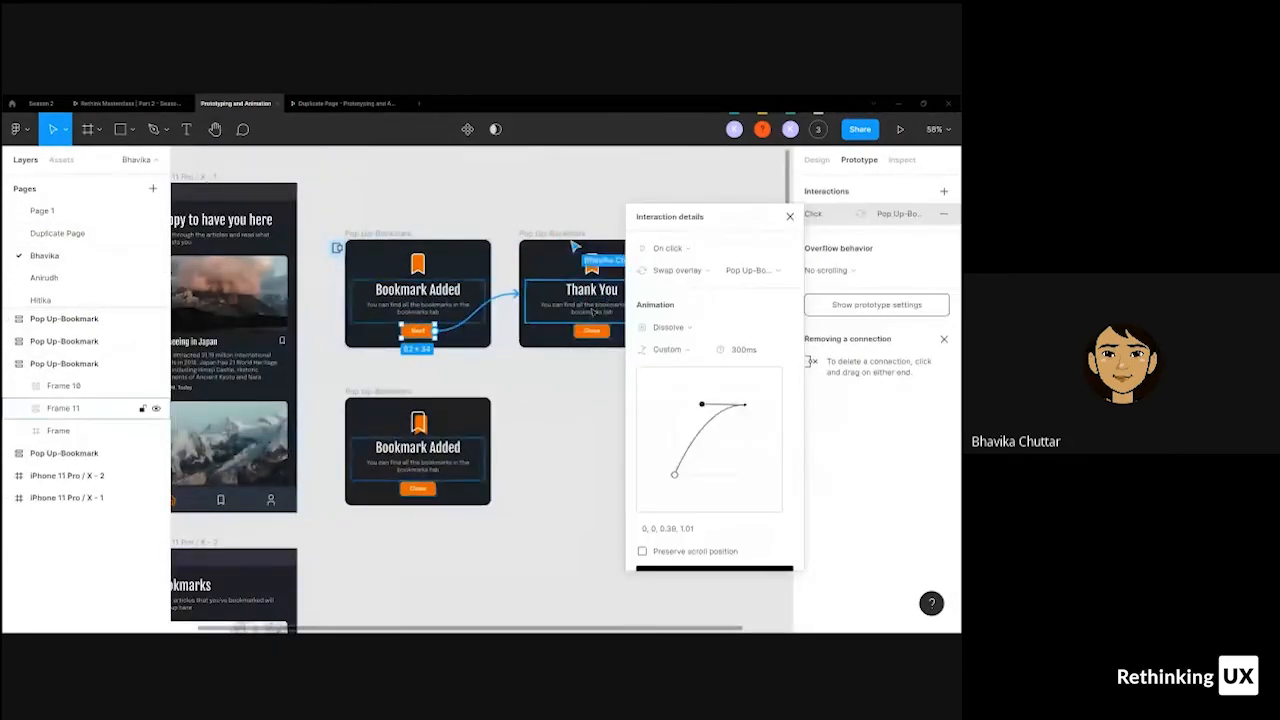
{"action": "scroll", "coordinate": [592, 312], "scroll_direction": "up", "scroll_amount": 2}
{"action": "scroll", "coordinate": [510, 289], "scroll_direction": "down", "scroll_amount": 4}
{"action": "left_click", "coordinate": [536, 248]}
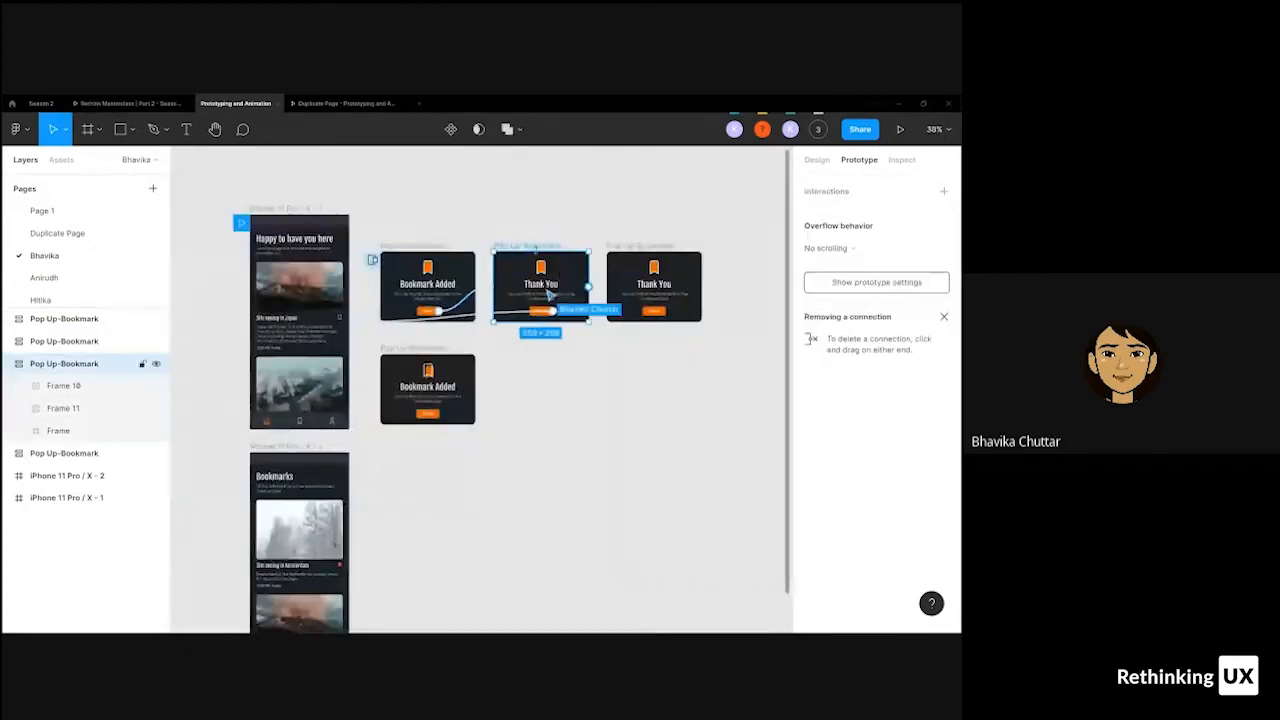
{"action": "scroll", "coordinate": [543, 254], "scroll_direction": "up", "scroll_amount": 2}
{"action": "left_click", "coordinate": [526, 386]}
{"action": "scroll", "coordinate": [598, 290], "scroll_direction": "down", "scroll_amount": 1}
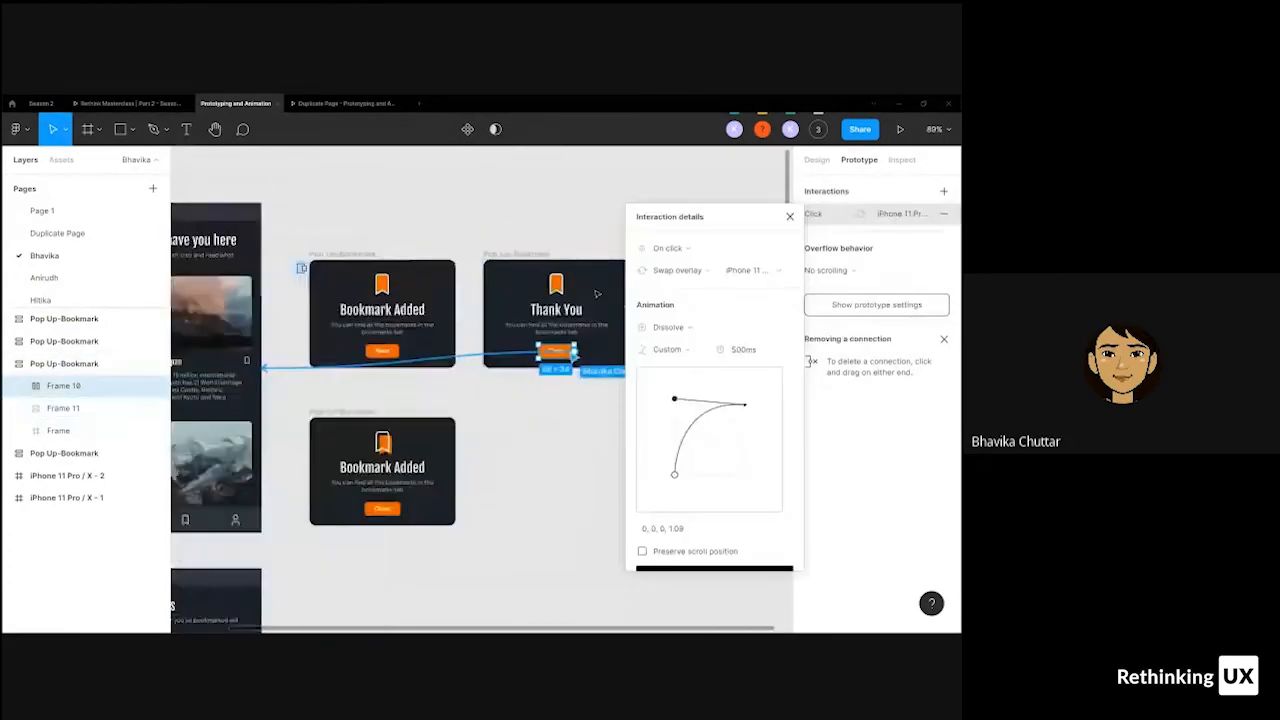
{"action": "scroll", "coordinate": [596, 293], "scroll_direction": "down", "scroll_amount": 3}
{"action": "scroll", "coordinate": [530, 330], "scroll_direction": "up", "scroll_amount": 2}
{"action": "scroll", "coordinate": [518, 340], "scroll_direction": "down", "scroll_amount": 2}
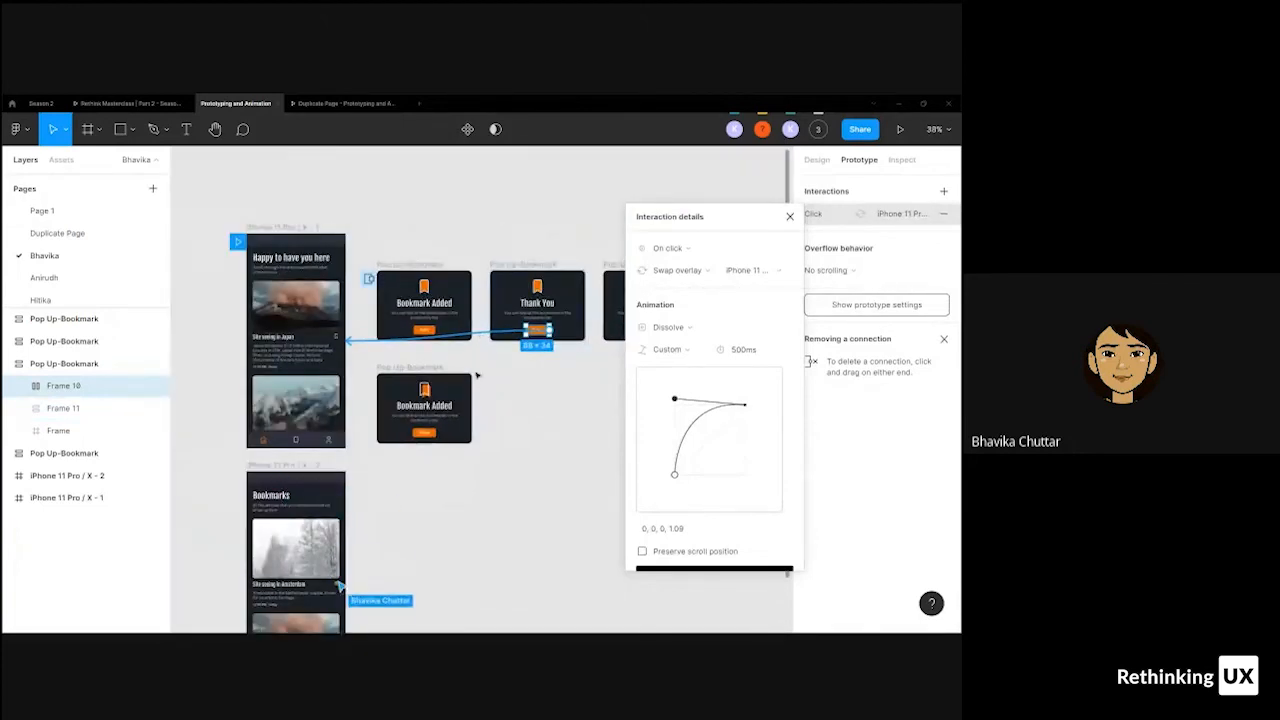
{"action": "scroll", "coordinate": [480, 380], "scroll_direction": "down", "scroll_amount": 2}
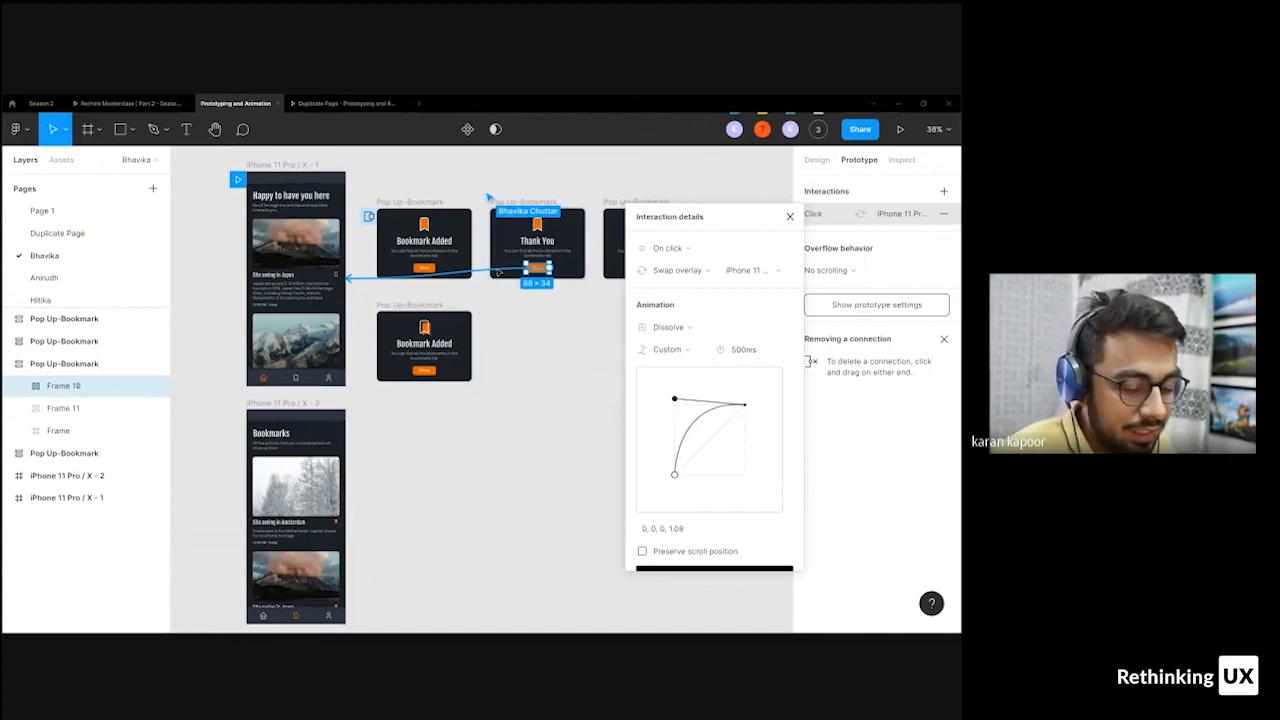
- Change the first Thank You popup's button interaction to Navigate to and redirect its connection to the iPhone 11 Pro / X - 2 frame
{"action": "left_click", "coordinate": [677, 271]}
{"action": "left_click", "coordinate": [686, 209]}
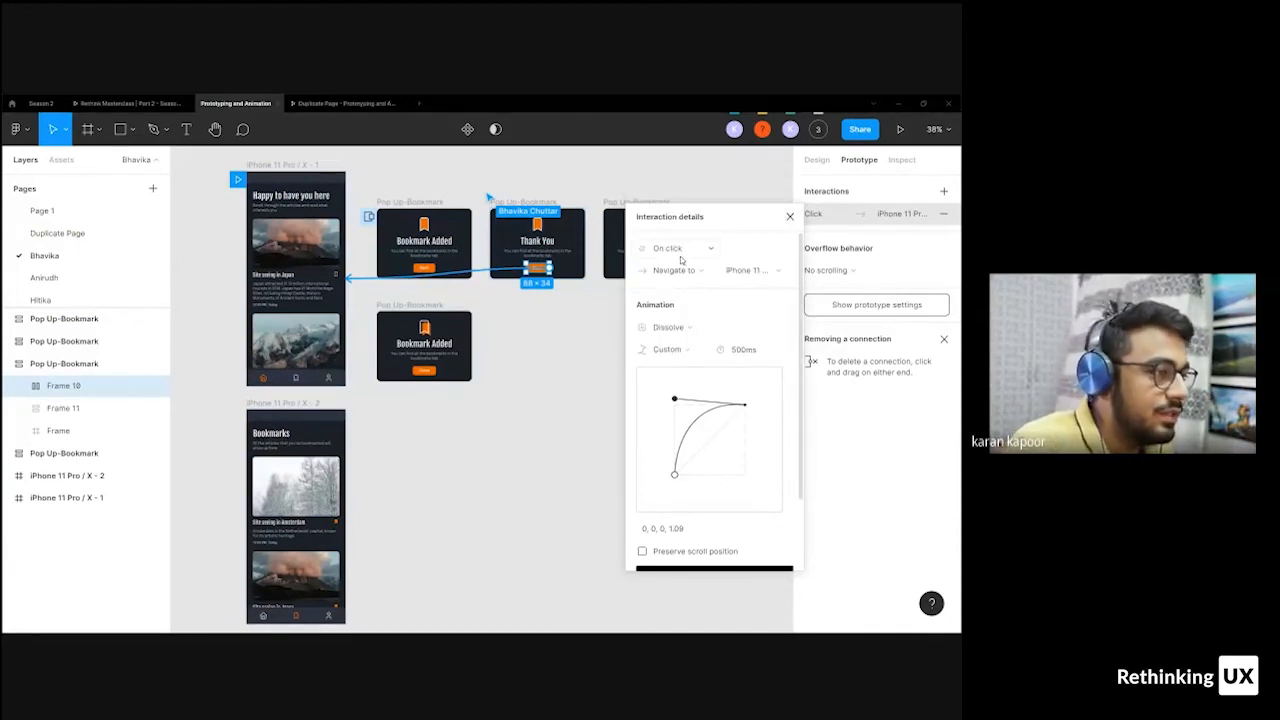
{"action": "left_click", "coordinate": [306, 379]}
{"action": "left_click", "coordinate": [311, 540]}
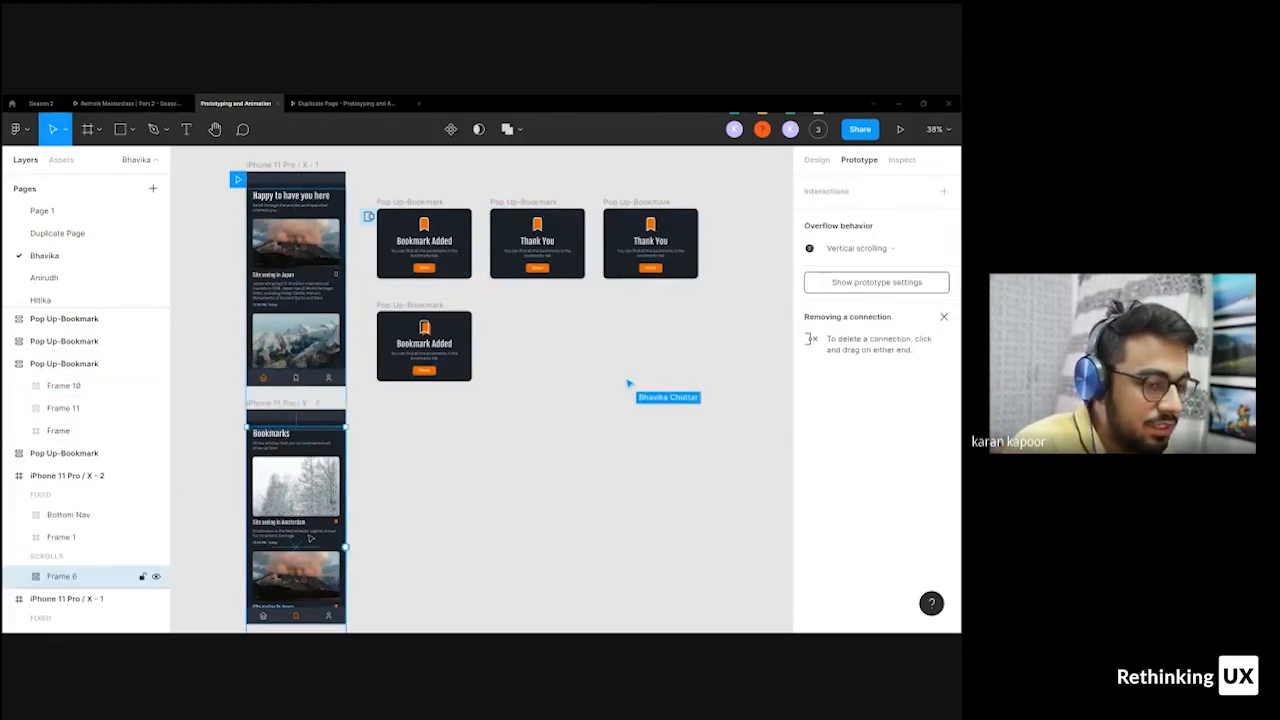
{"action": "left_click", "coordinate": [303, 380]}
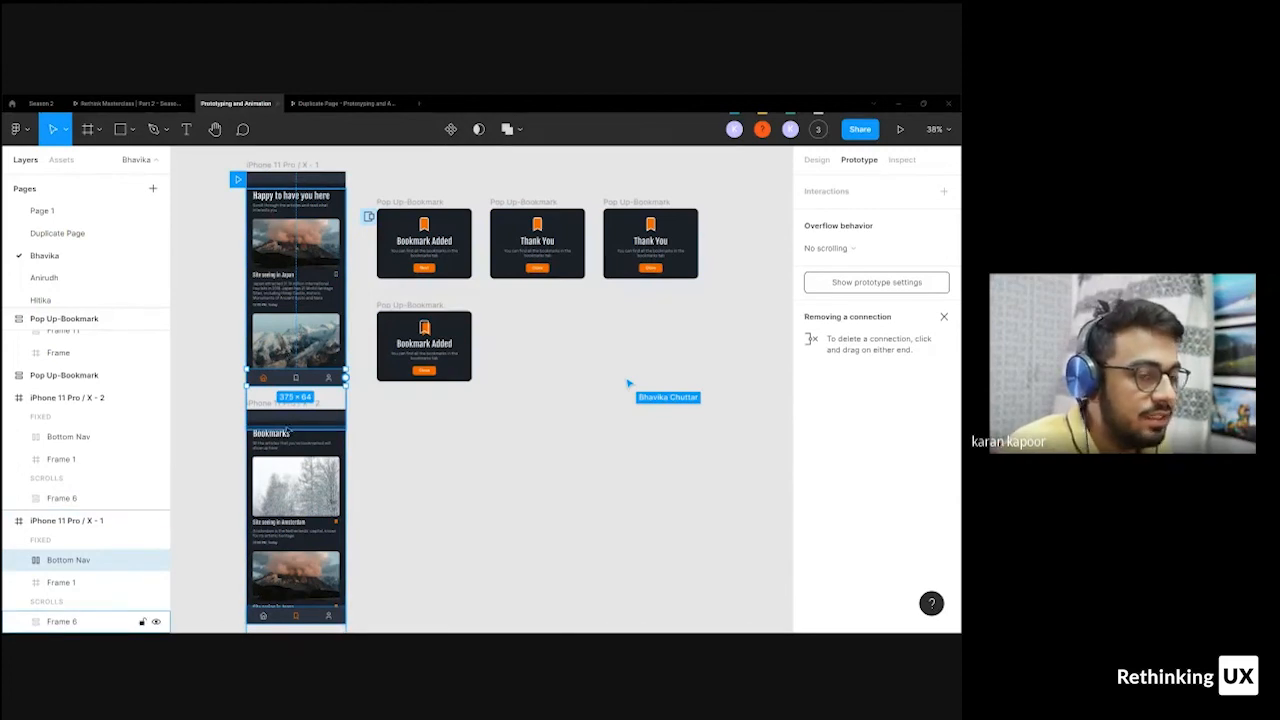
{"action": "left_click", "coordinate": [508, 204]}
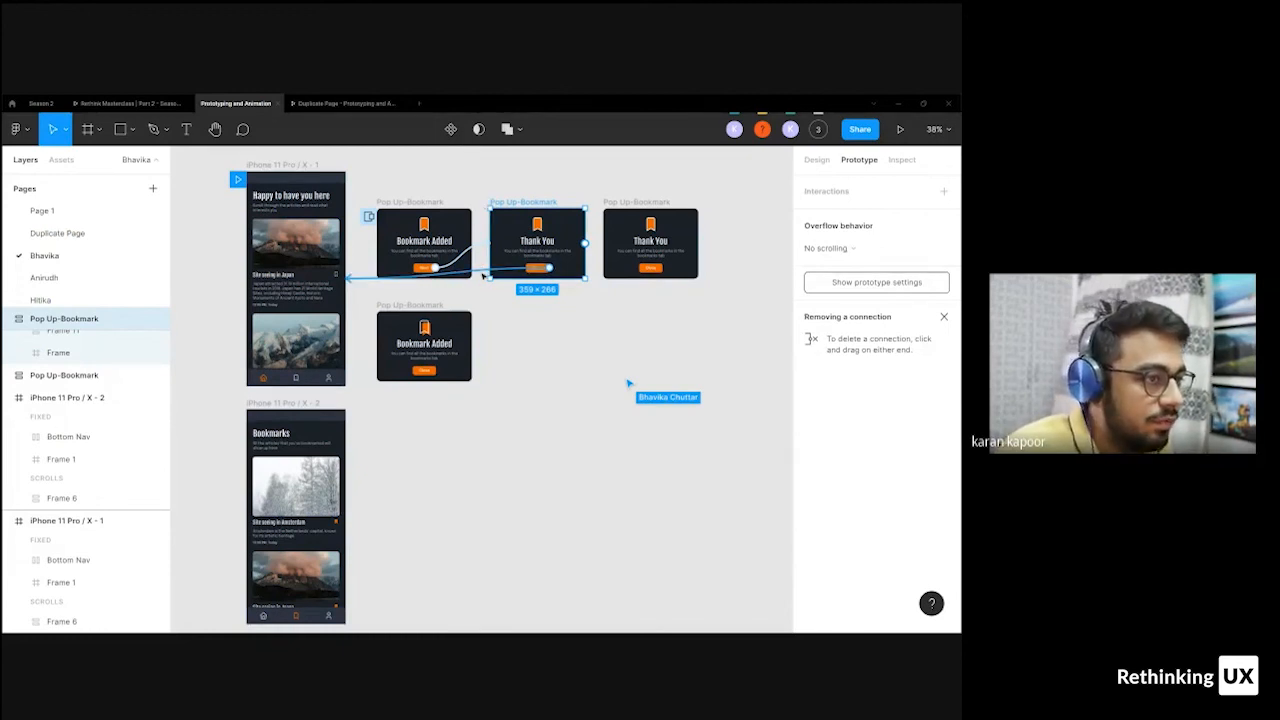
{"action": "left_click_drag", "start_coordinate": [483, 273], "coordinate": [300, 412]}
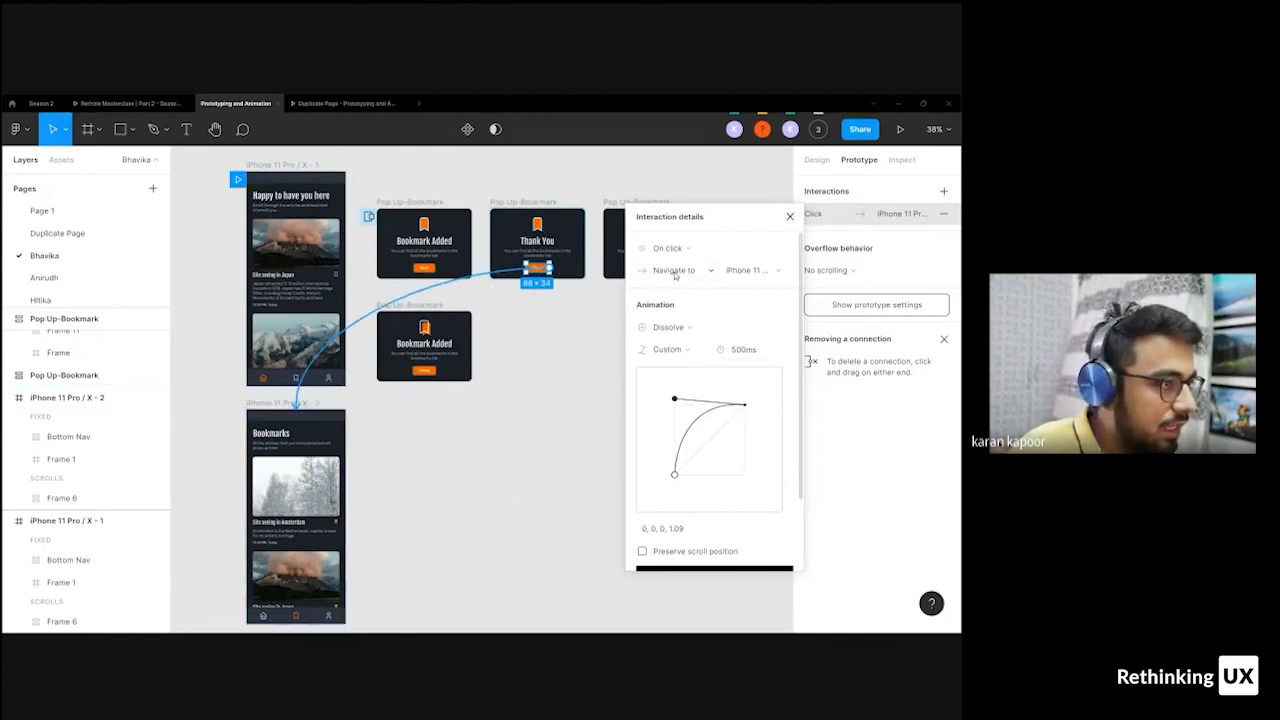
{"action": "left_click", "coordinate": [580, 193]}
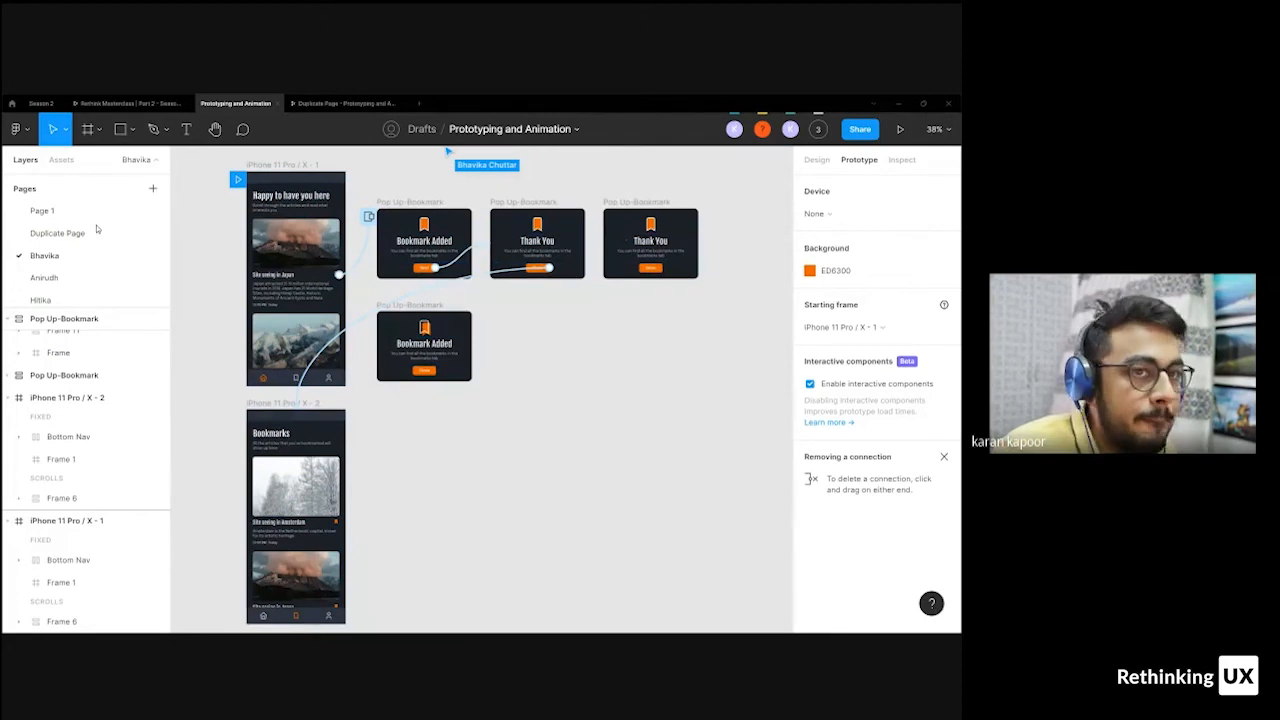
- Close the Duplicate Page prototype preview and launch a new preview of the third page
{"action": "left_click", "coordinate": [81, 275]}
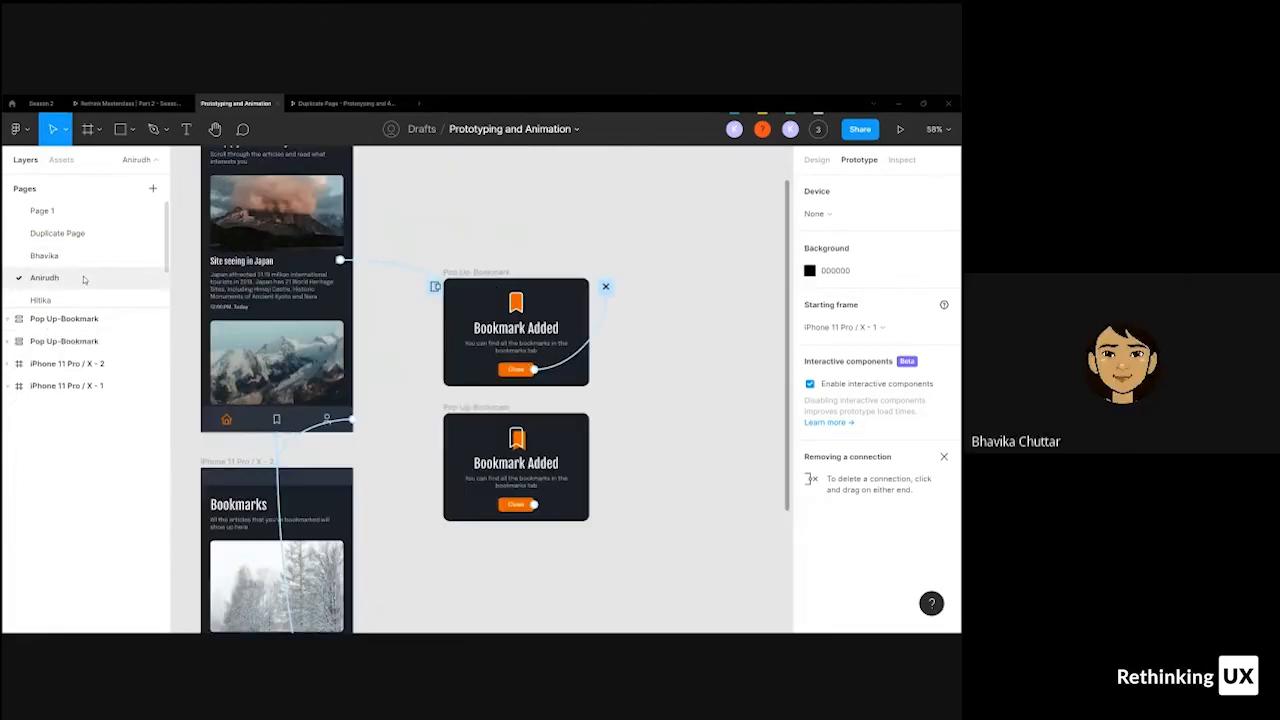
{"action": "left_click", "coordinate": [320, 104]}
{"action": "left_click", "coordinate": [235, 103]}
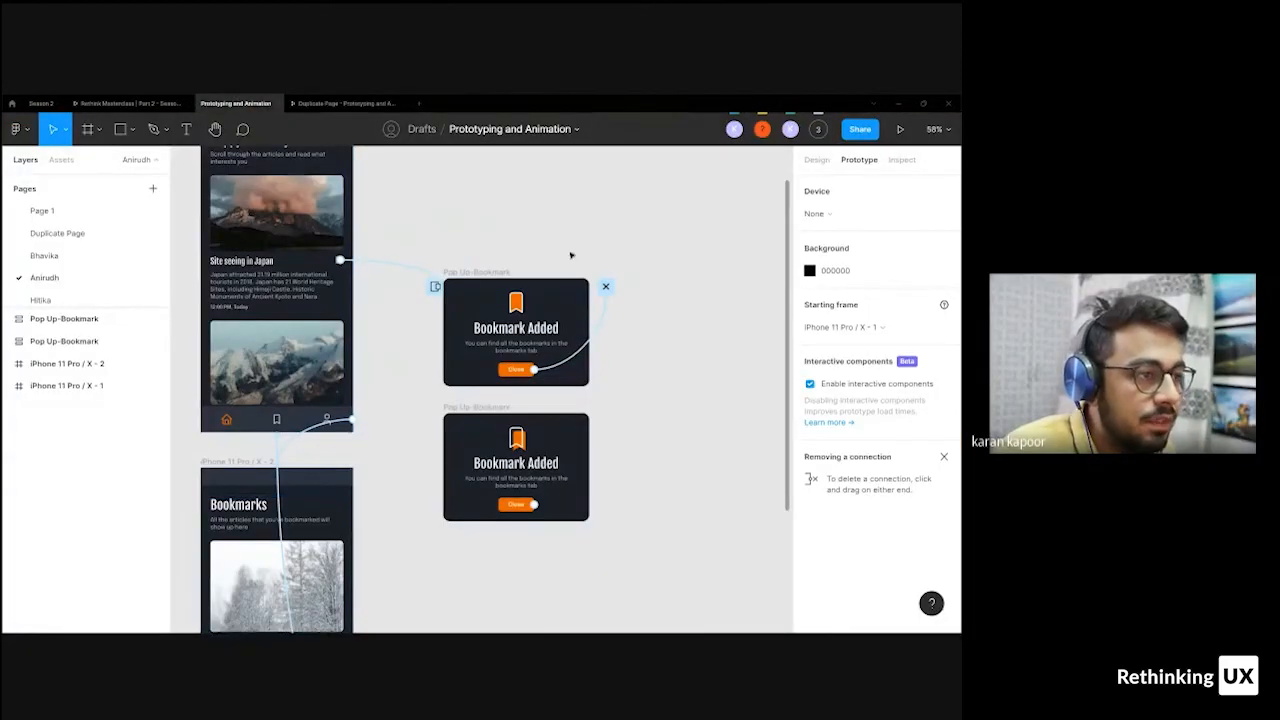
{"action": "left_click", "coordinate": [142, 256]}
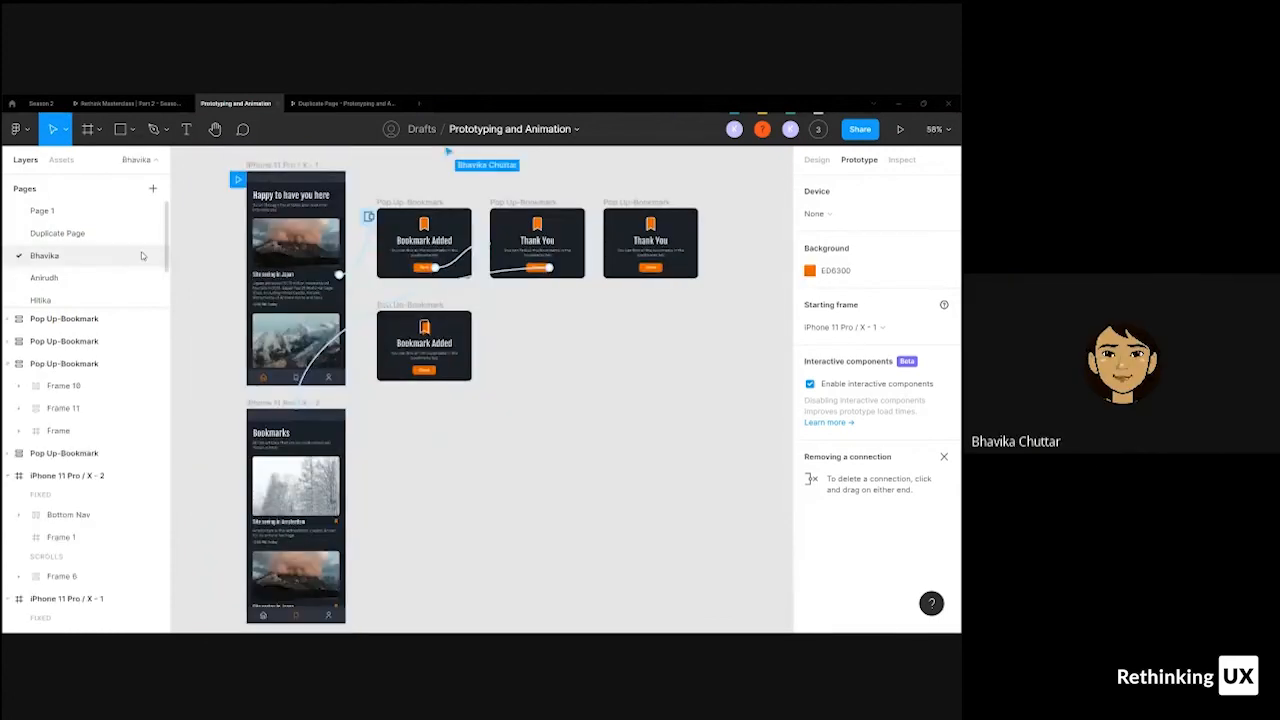
{"action": "left_click", "coordinate": [399, 103]}
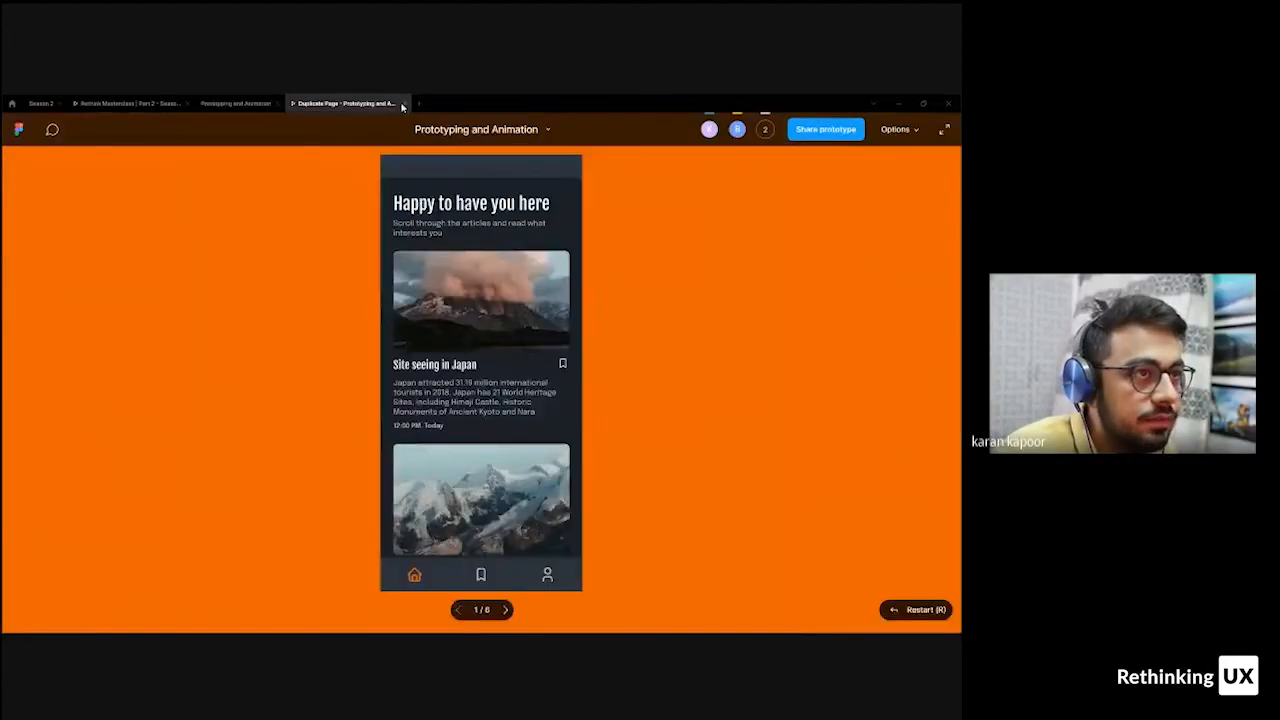
{"action": "left_click", "coordinate": [401, 104]}
{"action": "left_click", "coordinate": [900, 129]}
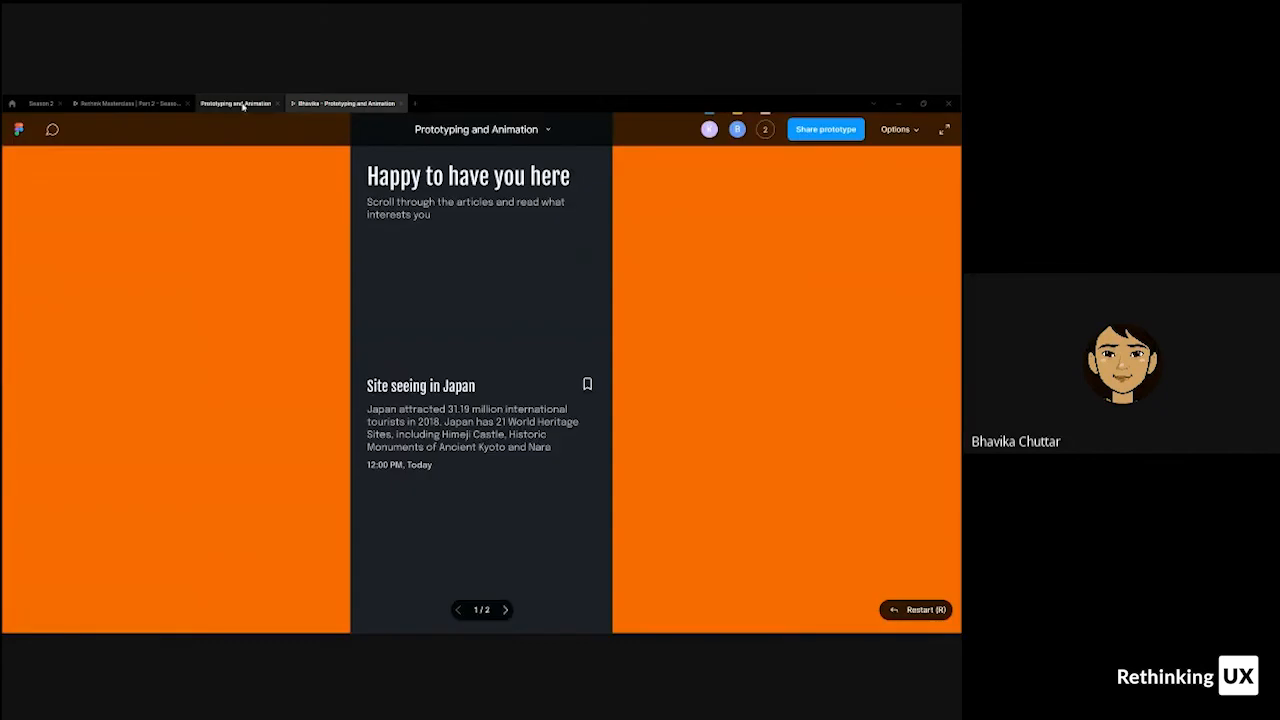
- Return to the design file and draw a second connection from the first Thank You popup's button to iPhone 11 Pro / X - 1
{"action": "left_click", "coordinate": [242, 104]}
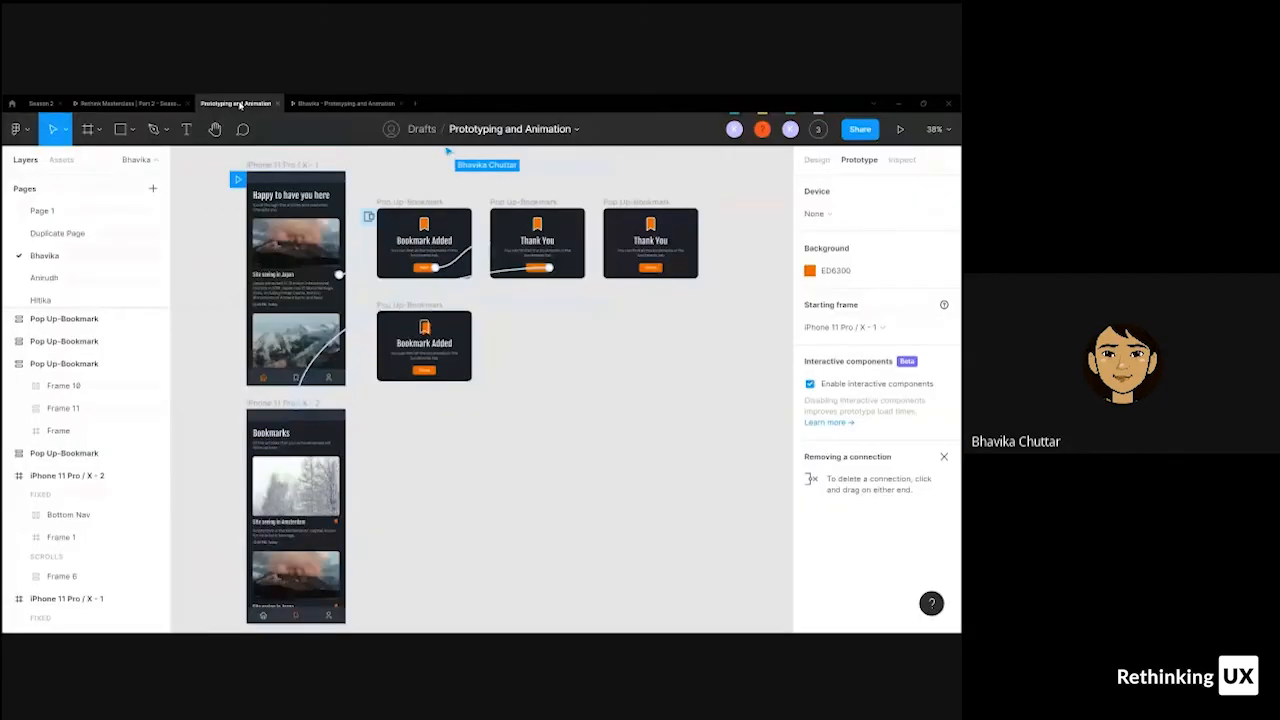
{"action": "left_click", "coordinate": [484, 275]}
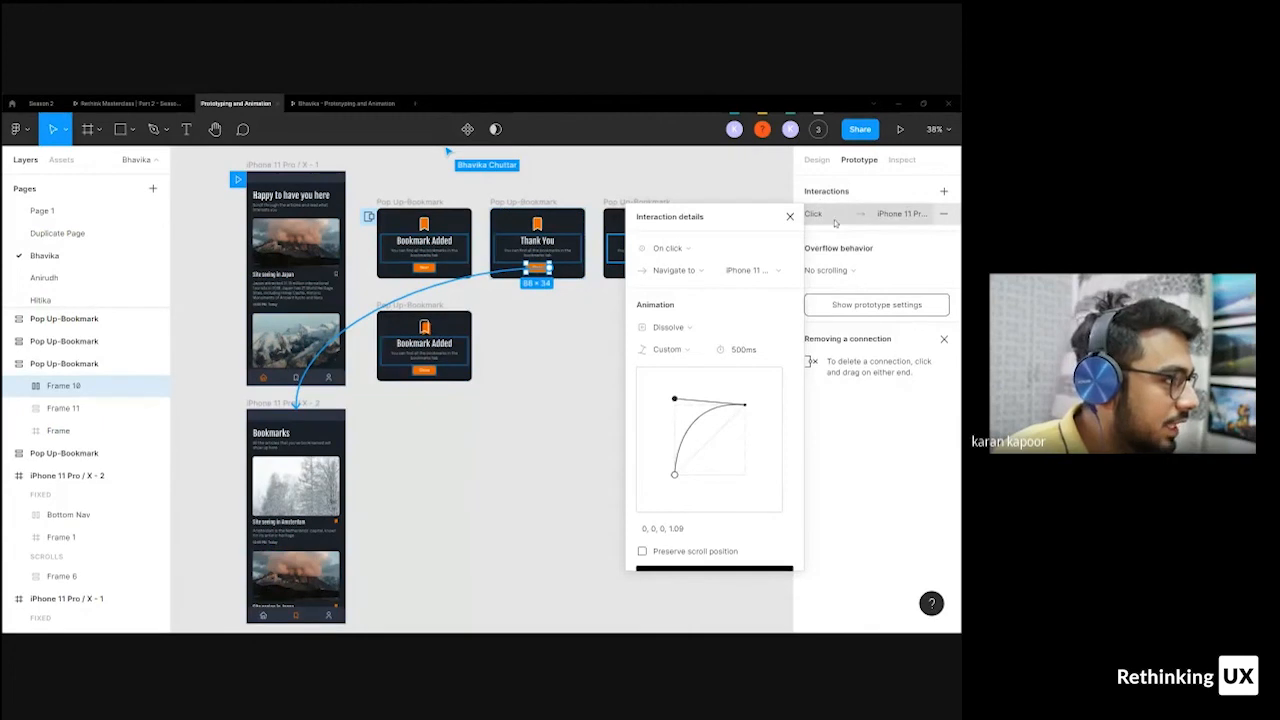
{"action": "left_click", "coordinate": [680, 250]}
{"action": "left_click", "coordinate": [717, 208]}
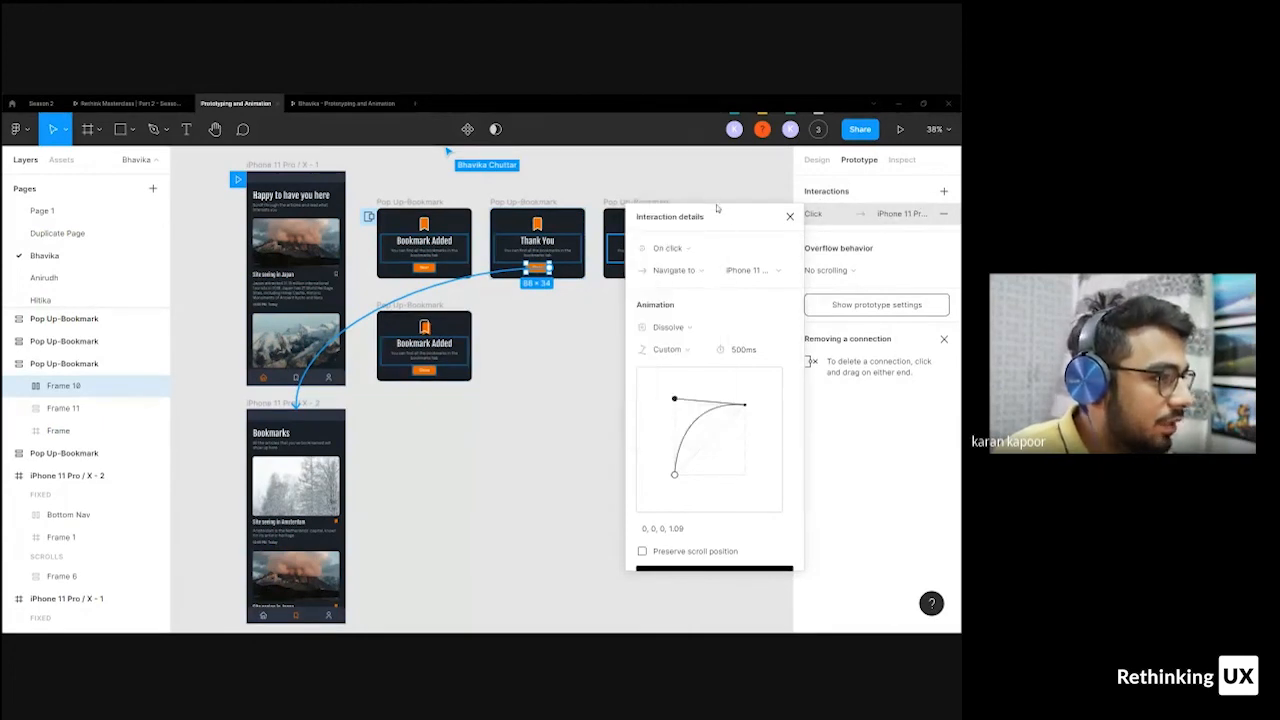
{"action": "left_click_drag", "start_coordinate": [549, 268], "coordinate": [335, 240]}
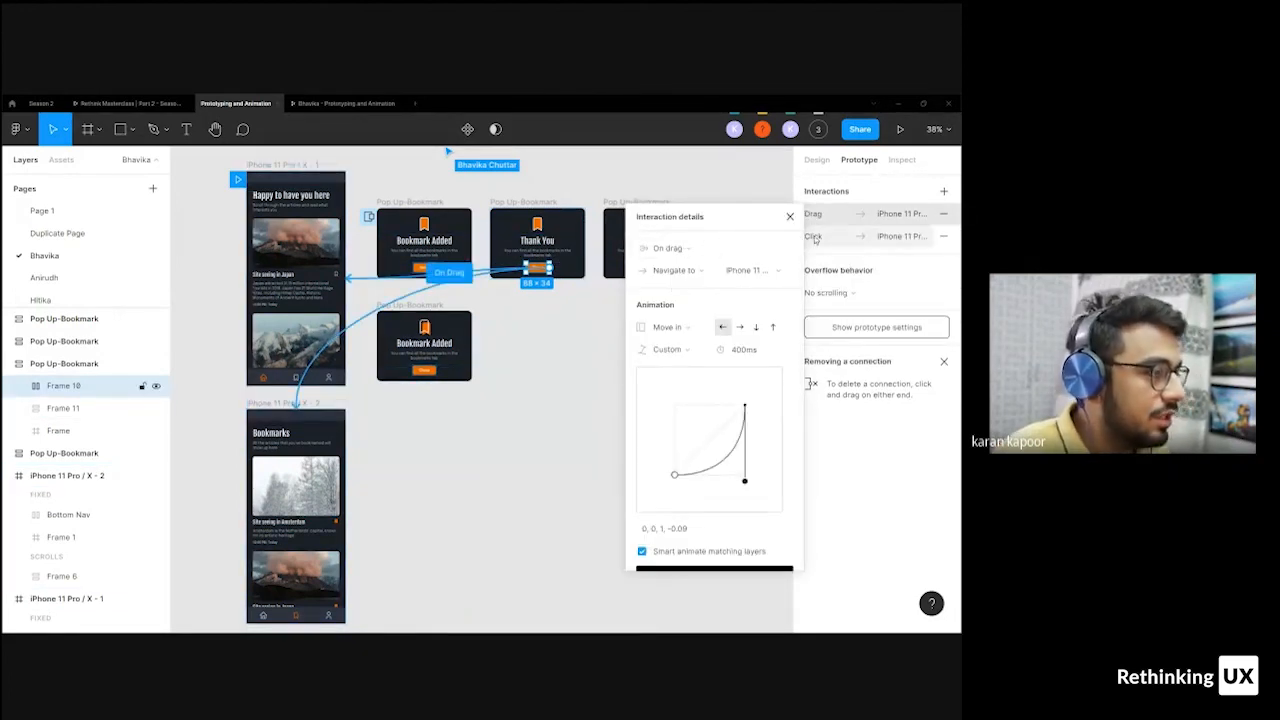
{"action": "left_click", "coordinate": [665, 250]}
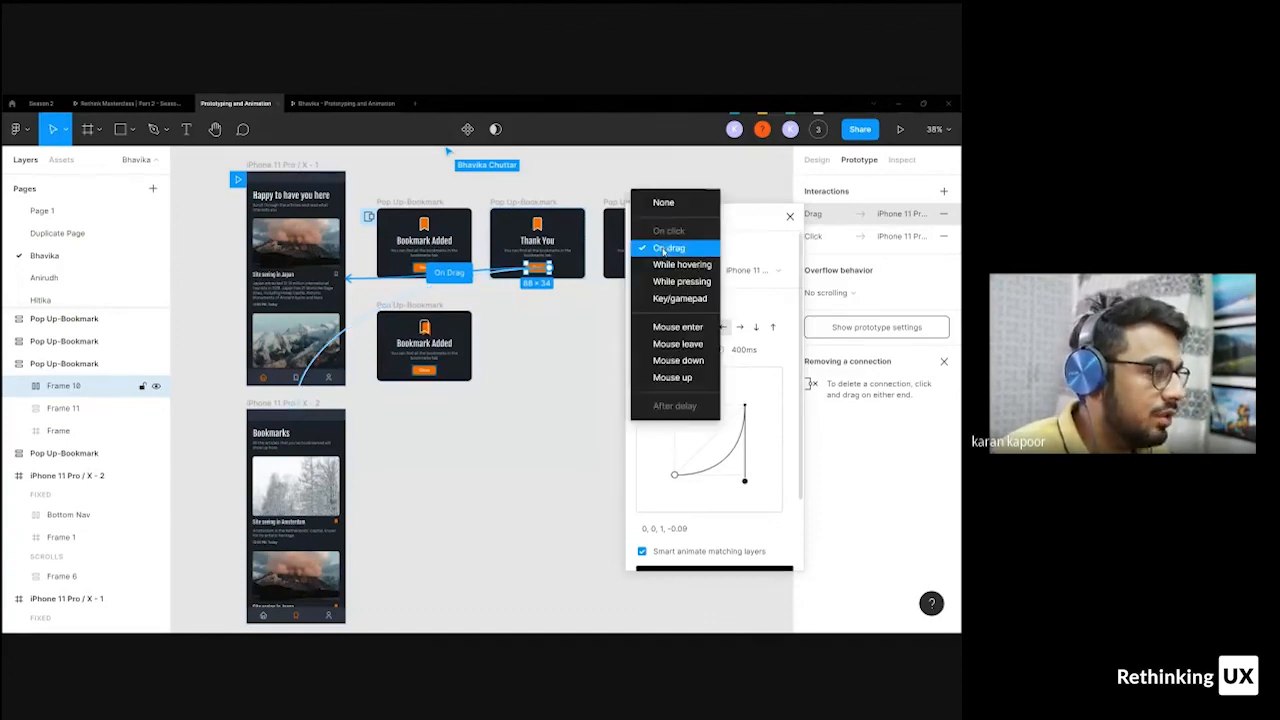
- Remove the Thank You button's Click interaction and set the trigger of its Drag interaction to On click
{"action": "left_click", "coordinate": [944, 235]}
{"action": "left_click", "coordinate": [944, 235]}
{"action": "left_click", "coordinate": [667, 248]}
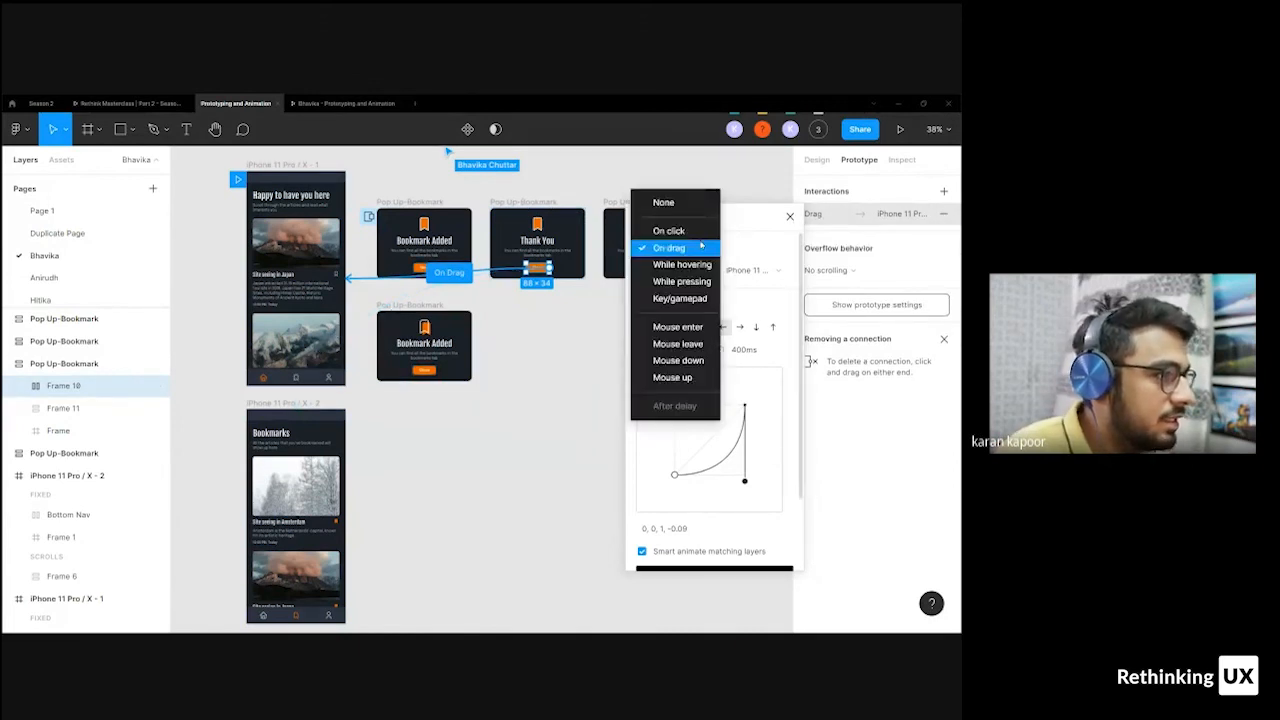
{"action": "left_click", "coordinate": [708, 228]}
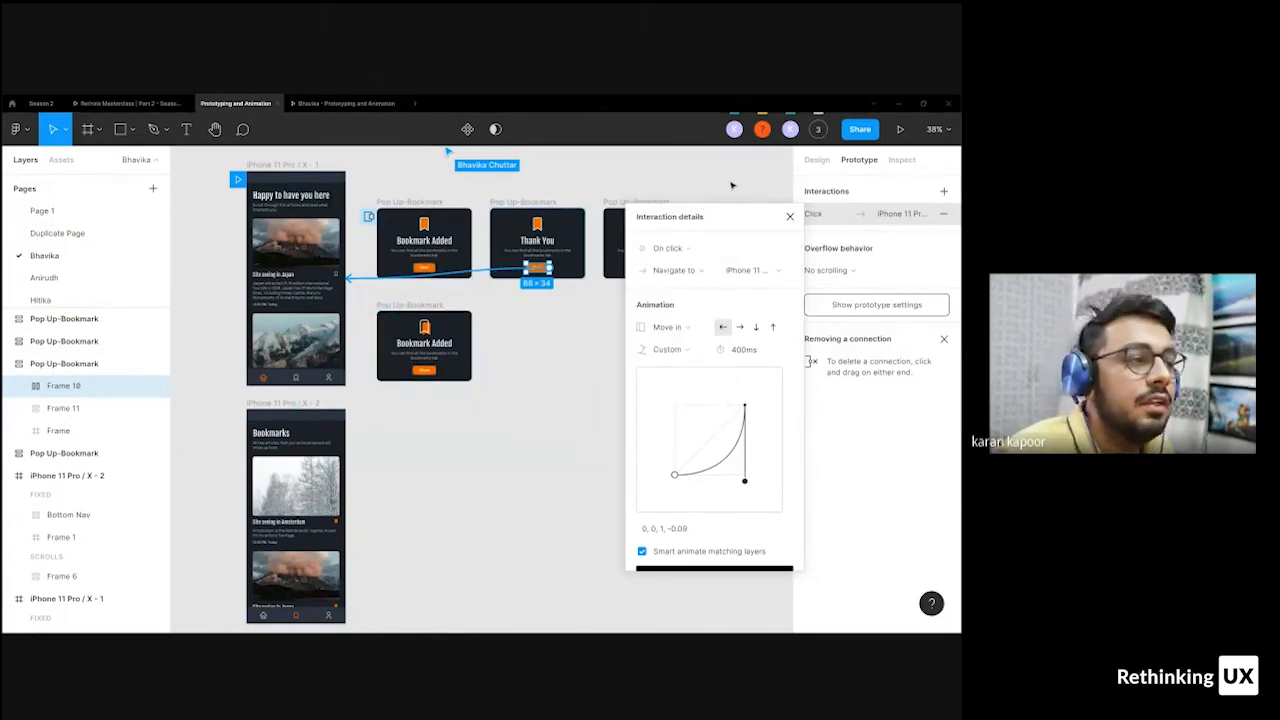
- Redirect the Thank You button's connection to iPhone 11 Pro / X - 2 with an Instant animation, and switch to the prototype preview
{"action": "left_click", "coordinate": [732, 188]}
{"action": "left_click", "coordinate": [493, 274]}
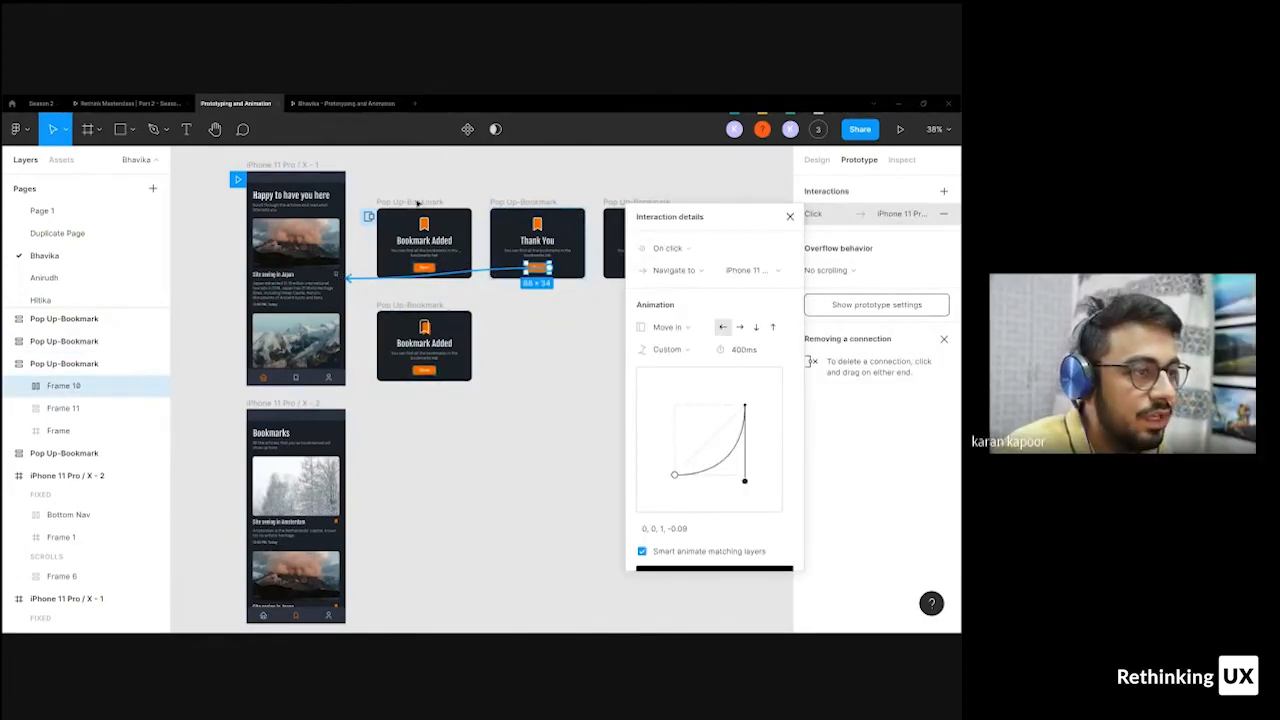
{"action": "left_click_drag", "start_coordinate": [346, 277], "coordinate": [300, 410]}
{"action": "left_click", "coordinate": [670, 327]}
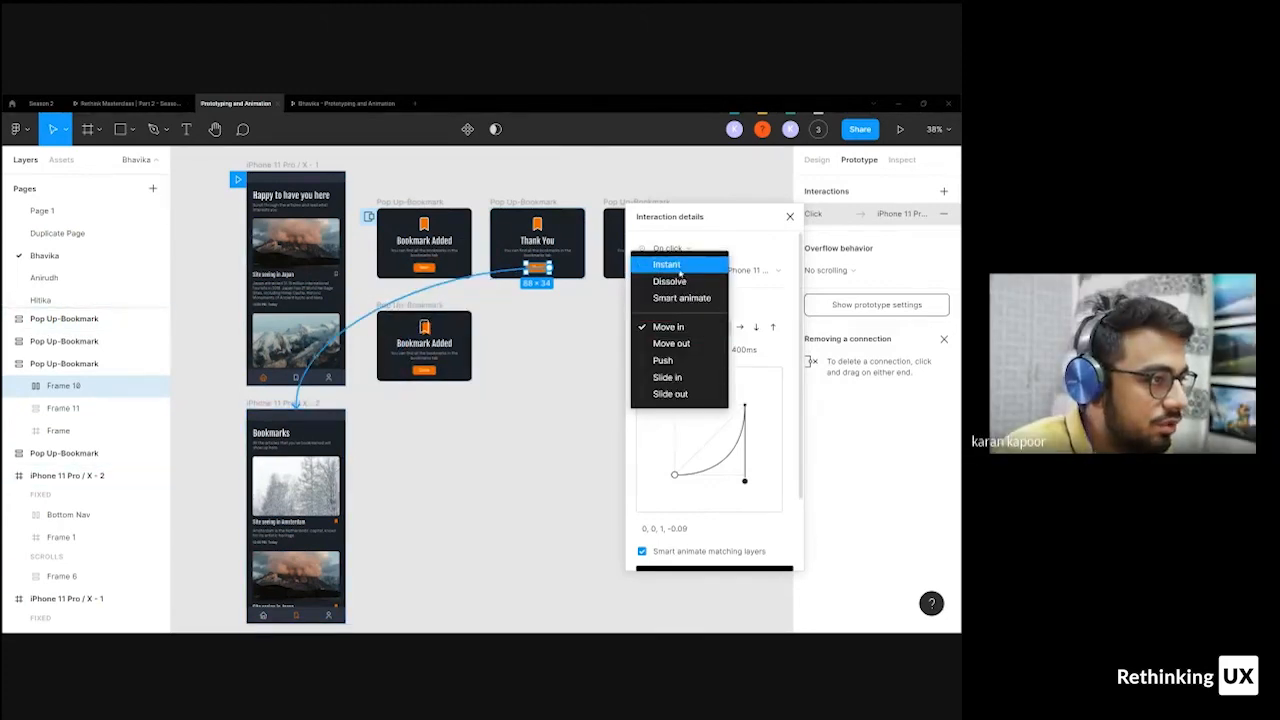
{"action": "left_click", "coordinate": [680, 266]}
{"action": "left_click", "coordinate": [345, 103]}
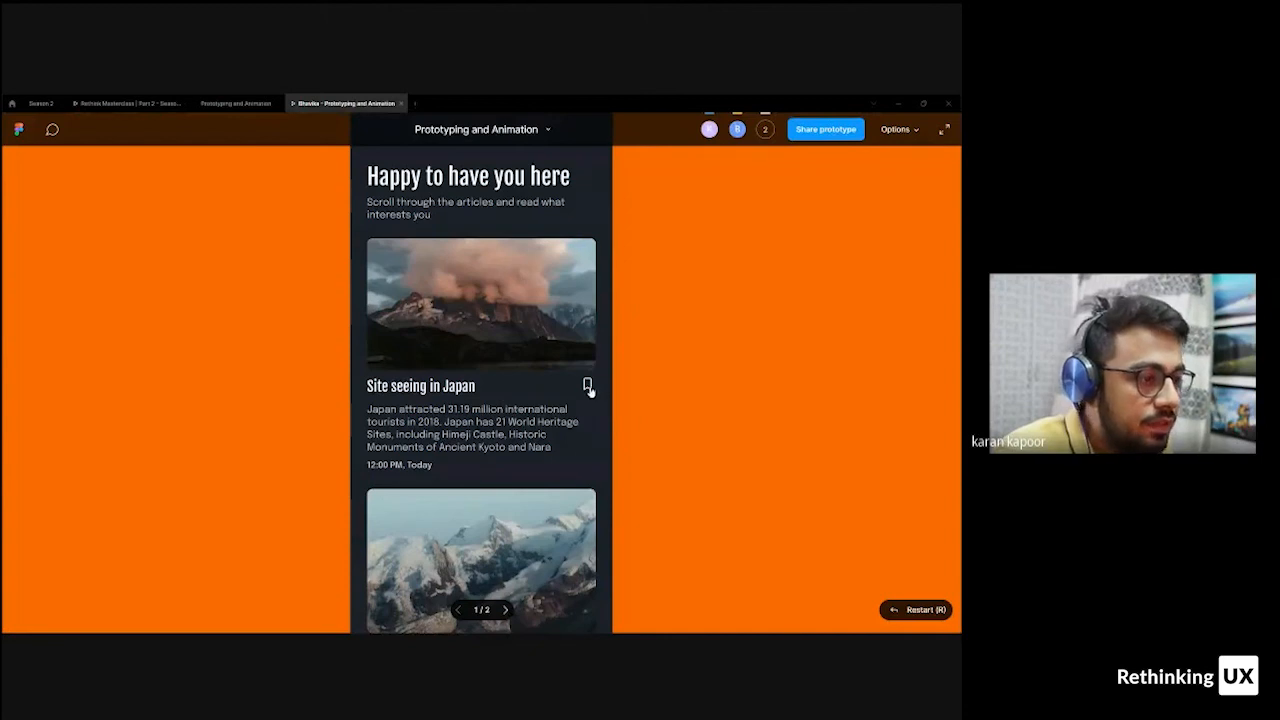
- Change the preview's zoom to show the whole screen, and run the Japan bookmark flow through both popups to the Bookmarks screen
{"action": "key", "text": "z"}
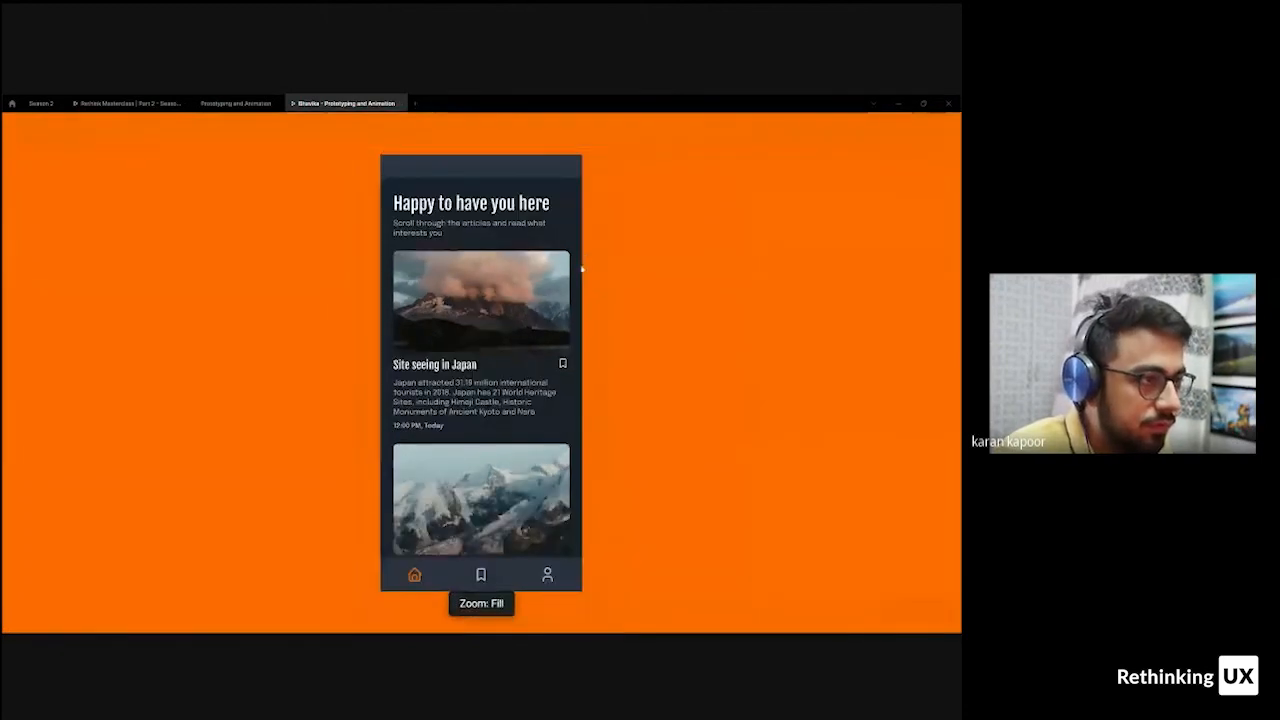
{"action": "left_click", "coordinate": [565, 364]}
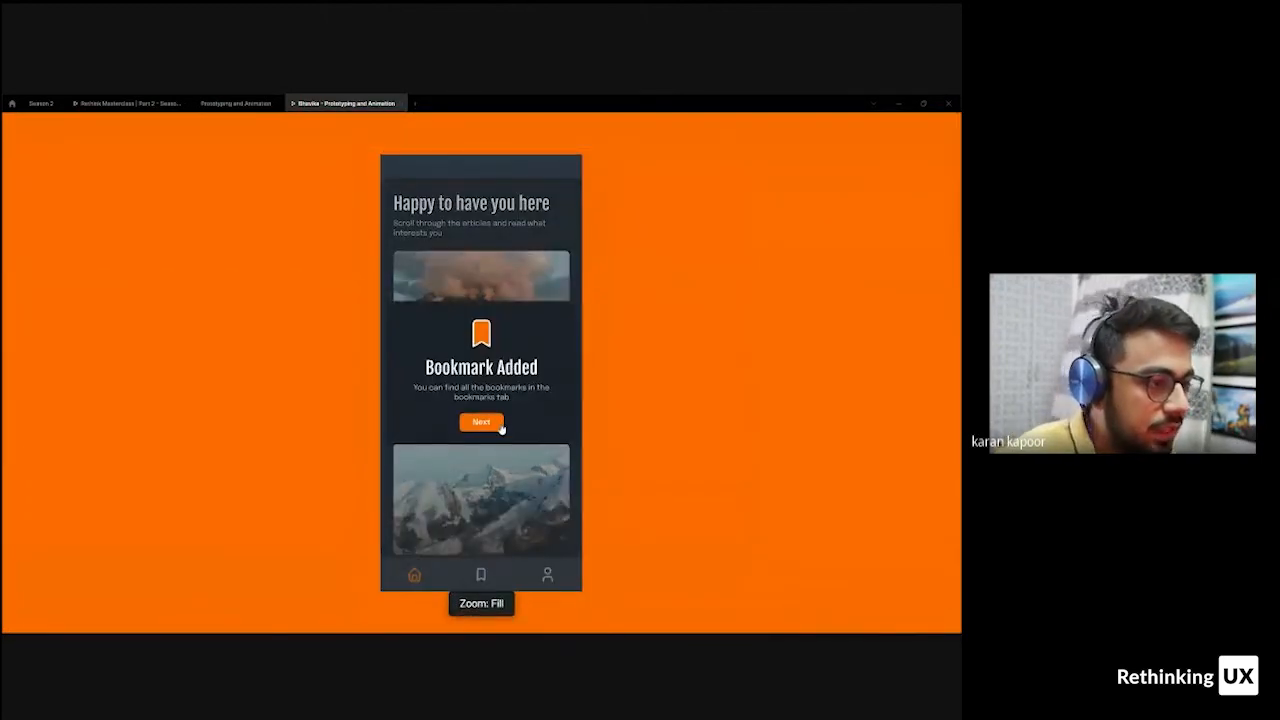
{"action": "left_click", "coordinate": [485, 421]}
{"action": "left_click", "coordinate": [495, 423]}
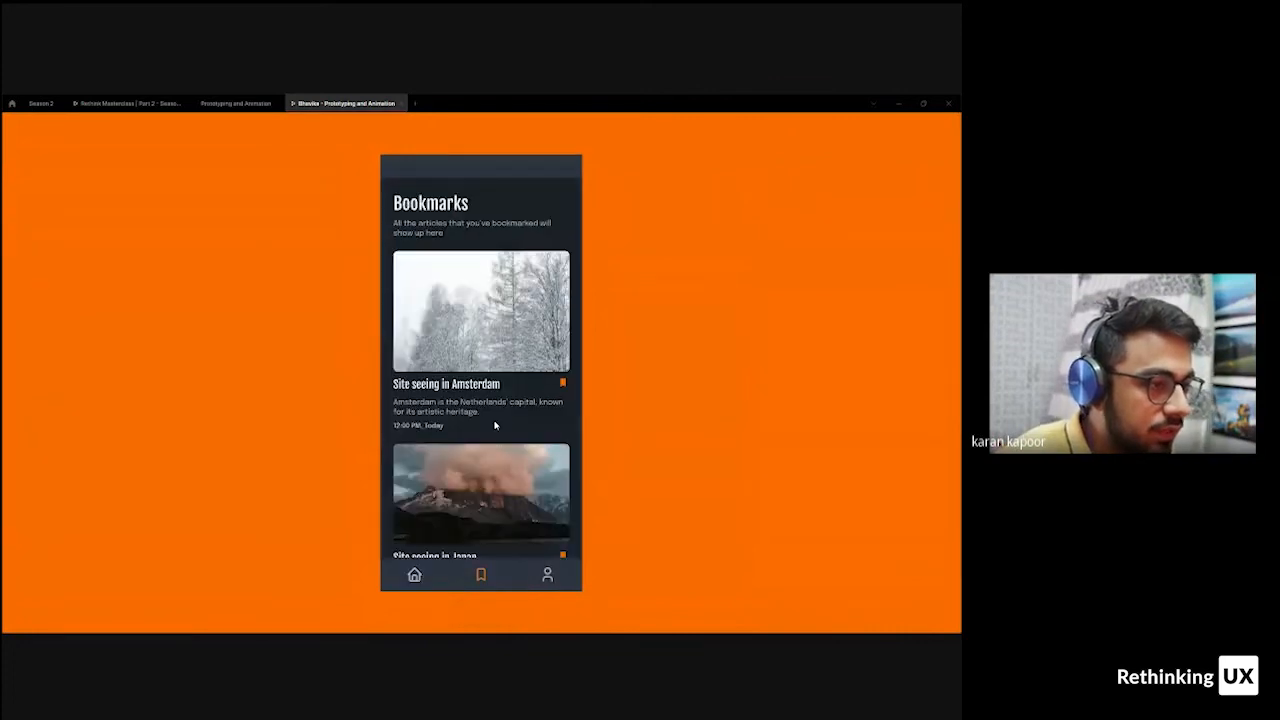
{"action": "scroll", "coordinate": [443, 510], "scroll_direction": "down", "scroll_amount": 2}
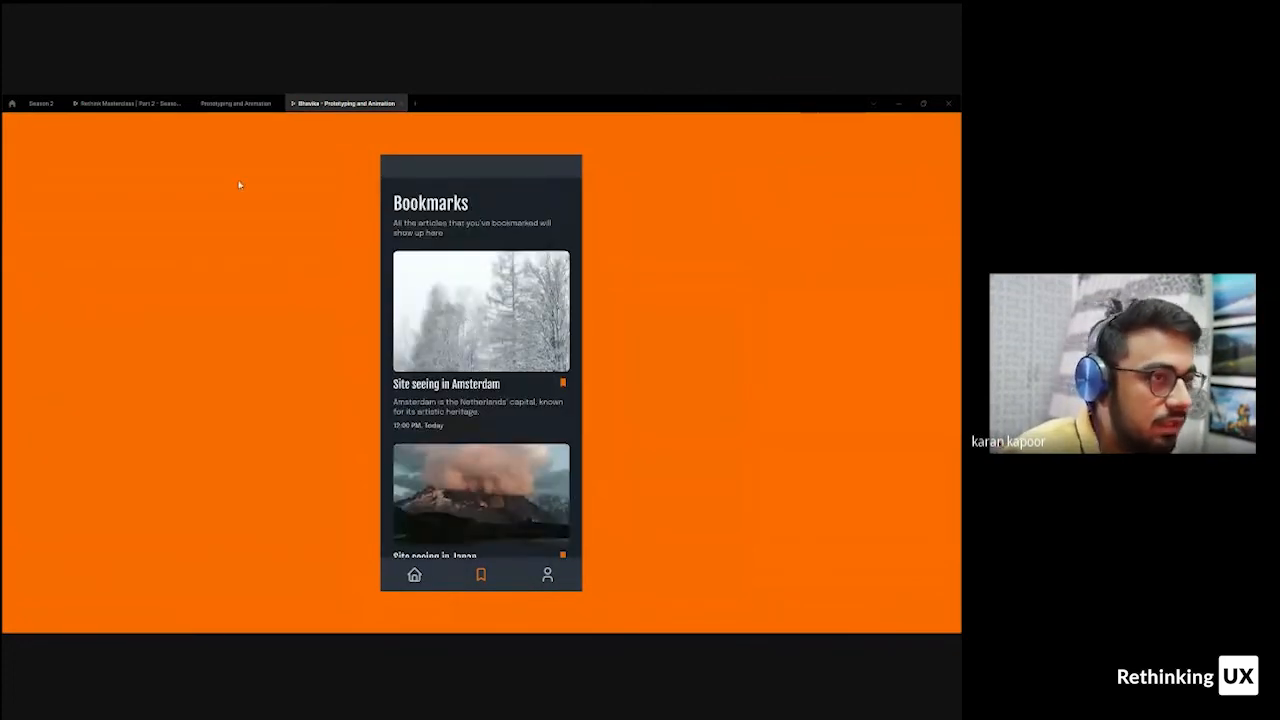
- Return to the design file and inspect the Next button's Swap overlay connection to the first Thank You popup
{"action": "left_click", "coordinate": [214, 106]}
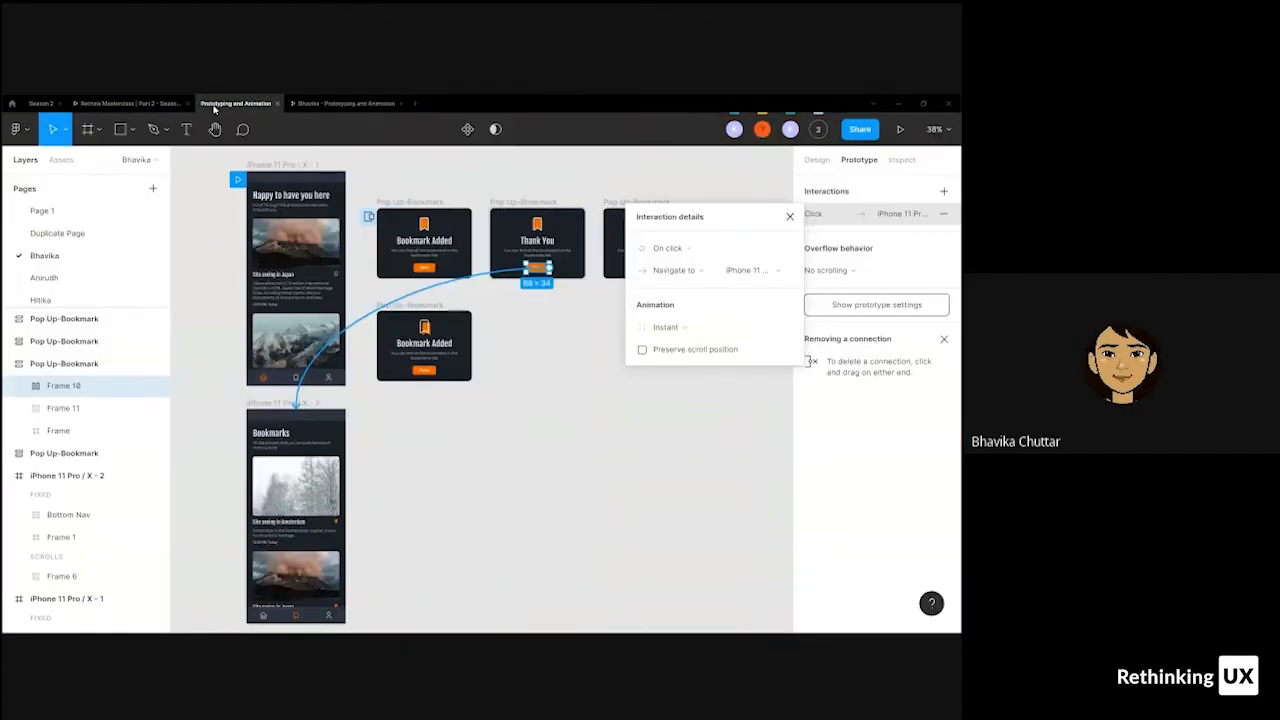
{"action": "left_click", "coordinate": [540, 295]}
{"action": "left_click_drag", "start_coordinate": [548, 268], "coordinate": [482, 248]}
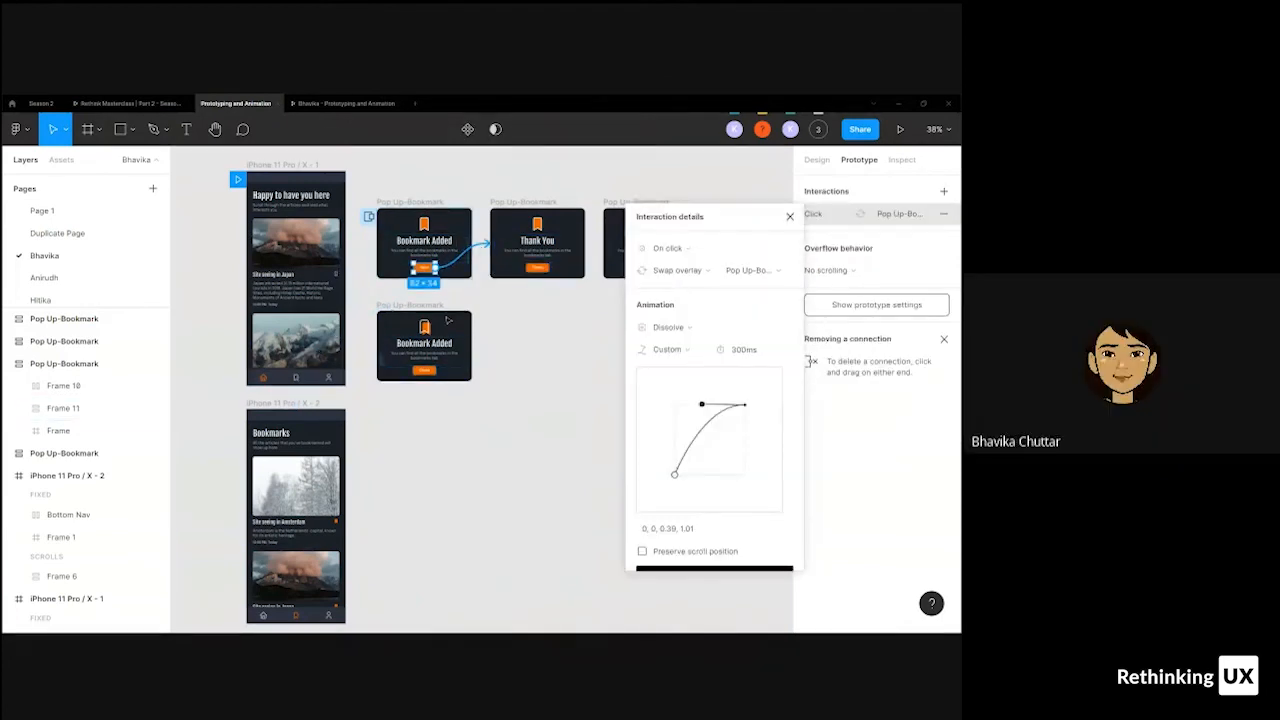
{"action": "left_click", "coordinate": [510, 205]}
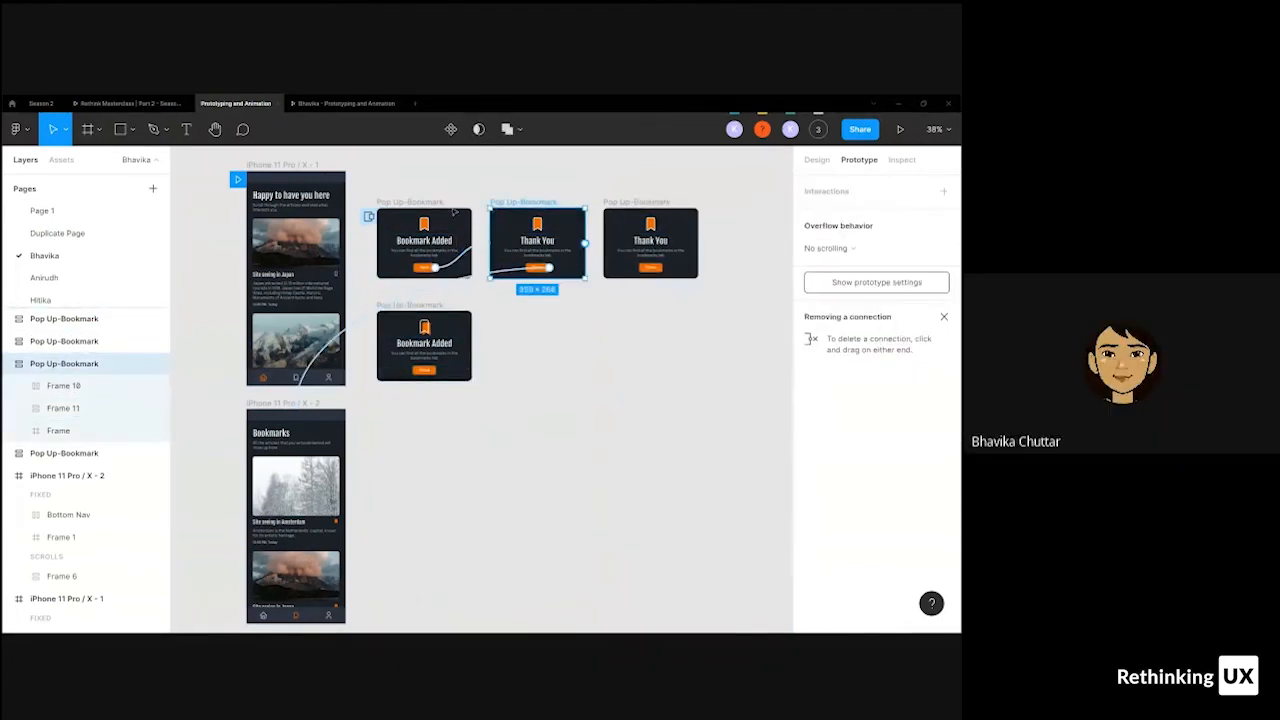
{"action": "left_click", "coordinate": [460, 256]}
{"action": "left_click", "coordinate": [479, 245]}
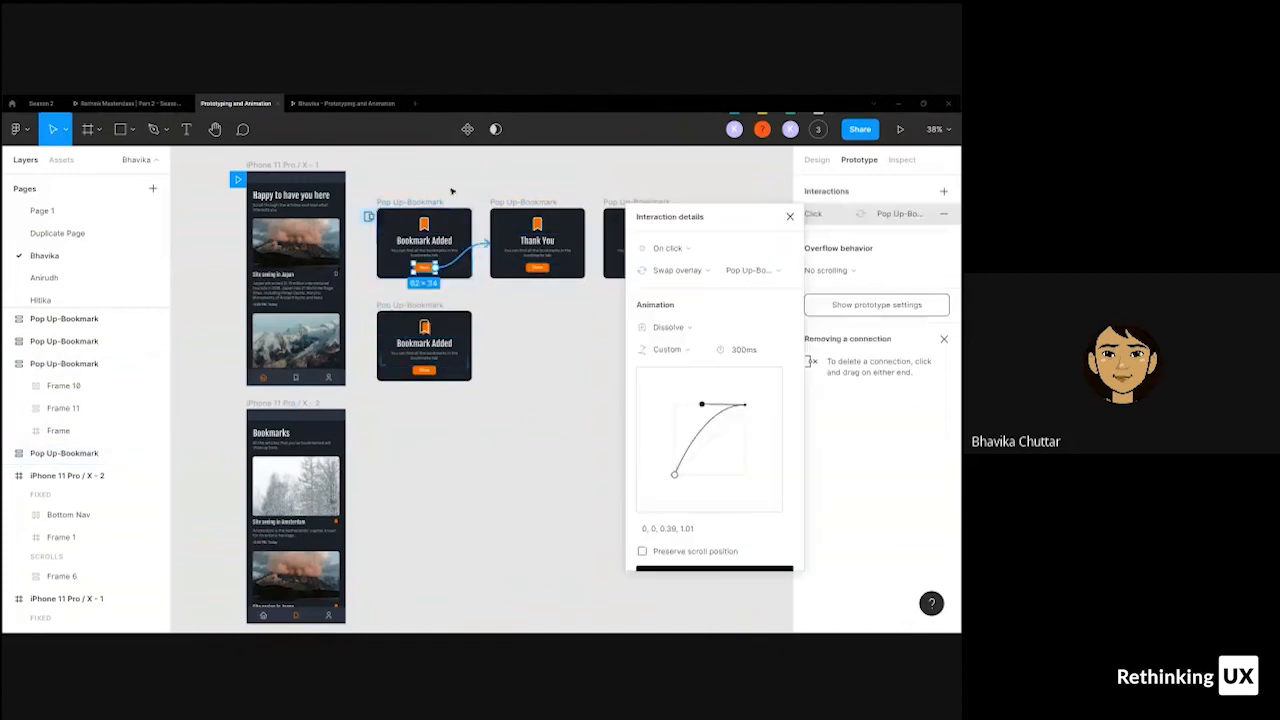
- Restart the prototype preview, bookmark the Japan article and advance to the Thank You popup
{"action": "left_click", "coordinate": [307, 101]}
{"action": "key", "text": "r"}
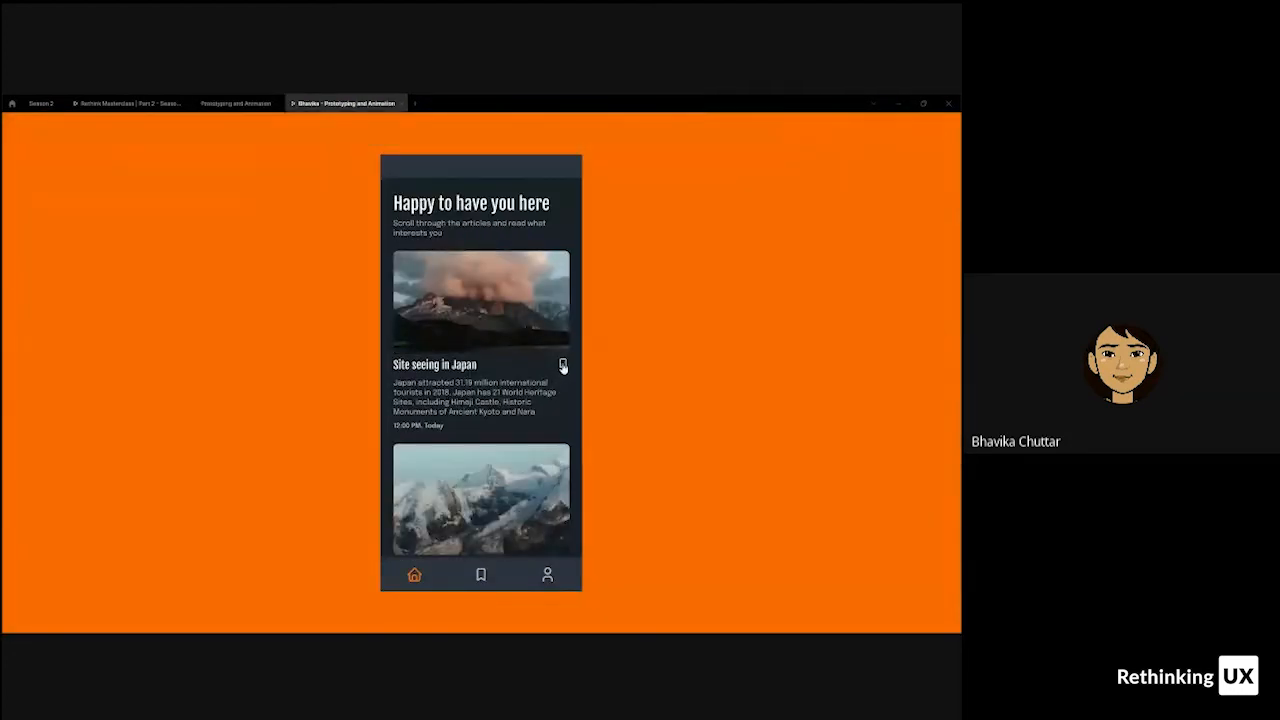
{"action": "left_click", "coordinate": [563, 366]}
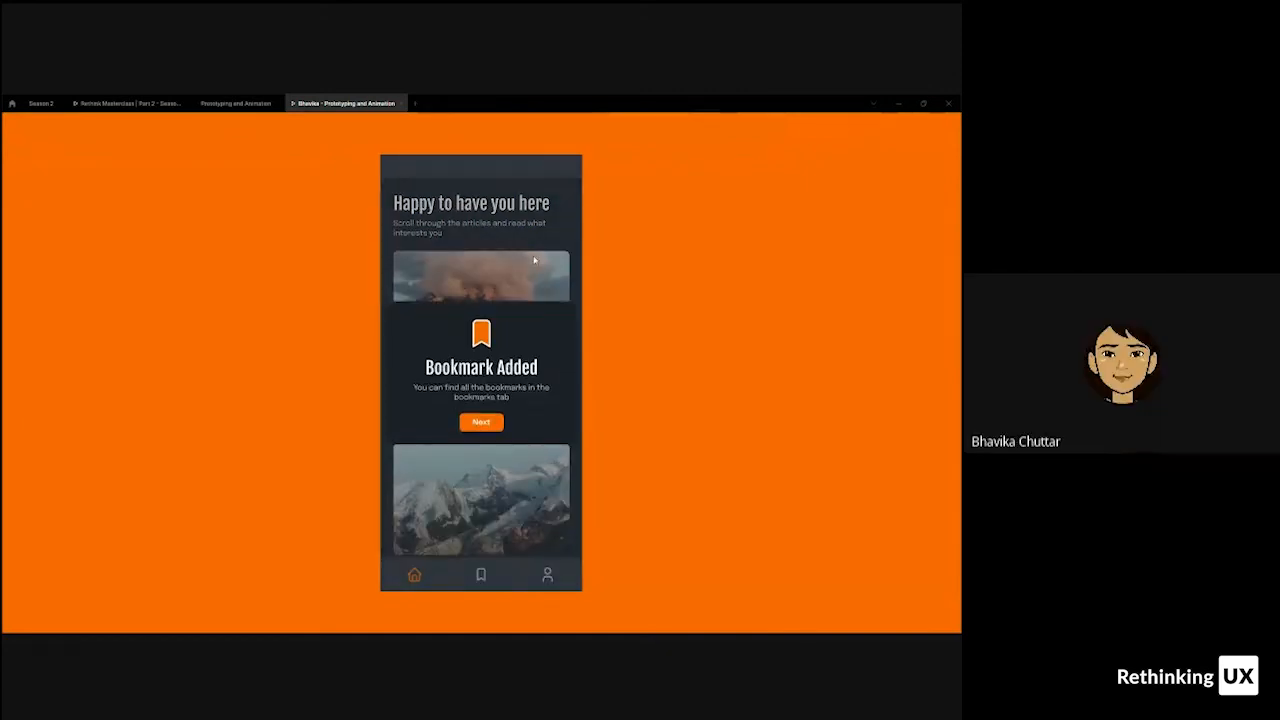
{"action": "left_click", "coordinate": [484, 424]}
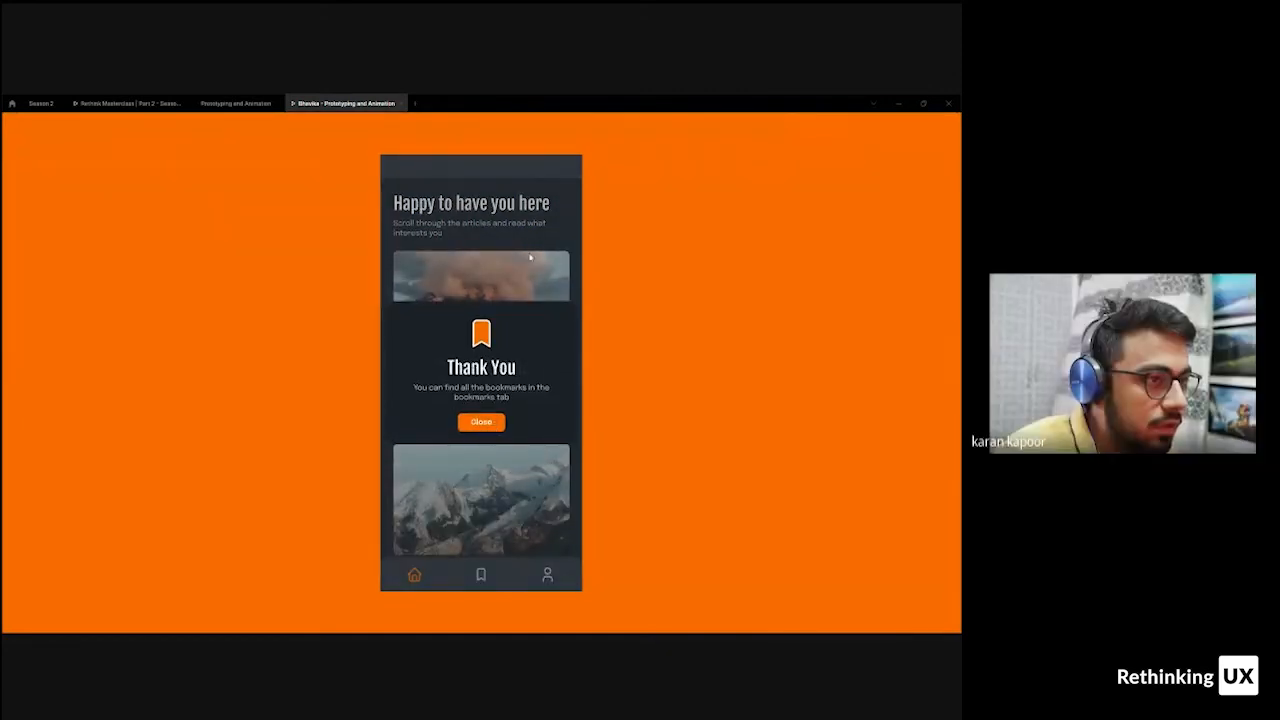
- Back in the design file, set the opacity of the bookmark icon's overlay background to 80%
{"action": "left_click", "coordinate": [228, 103]}
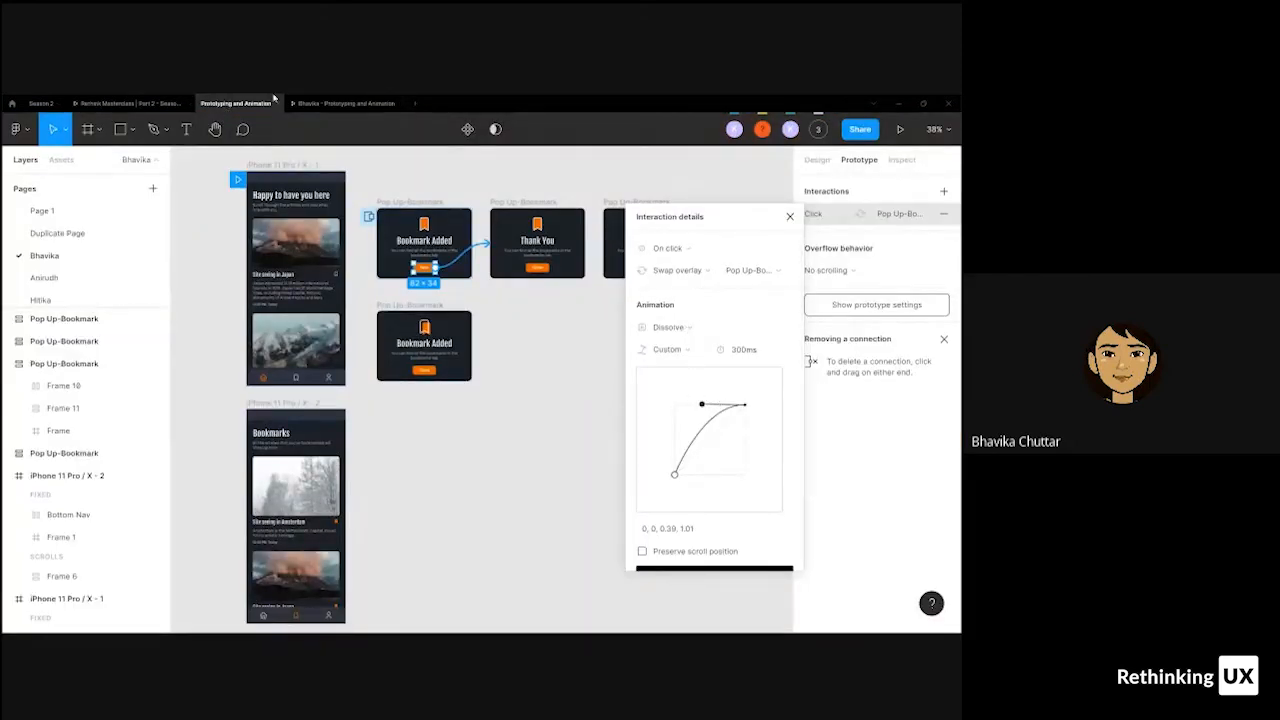
{"action": "left_click", "coordinate": [533, 328]}
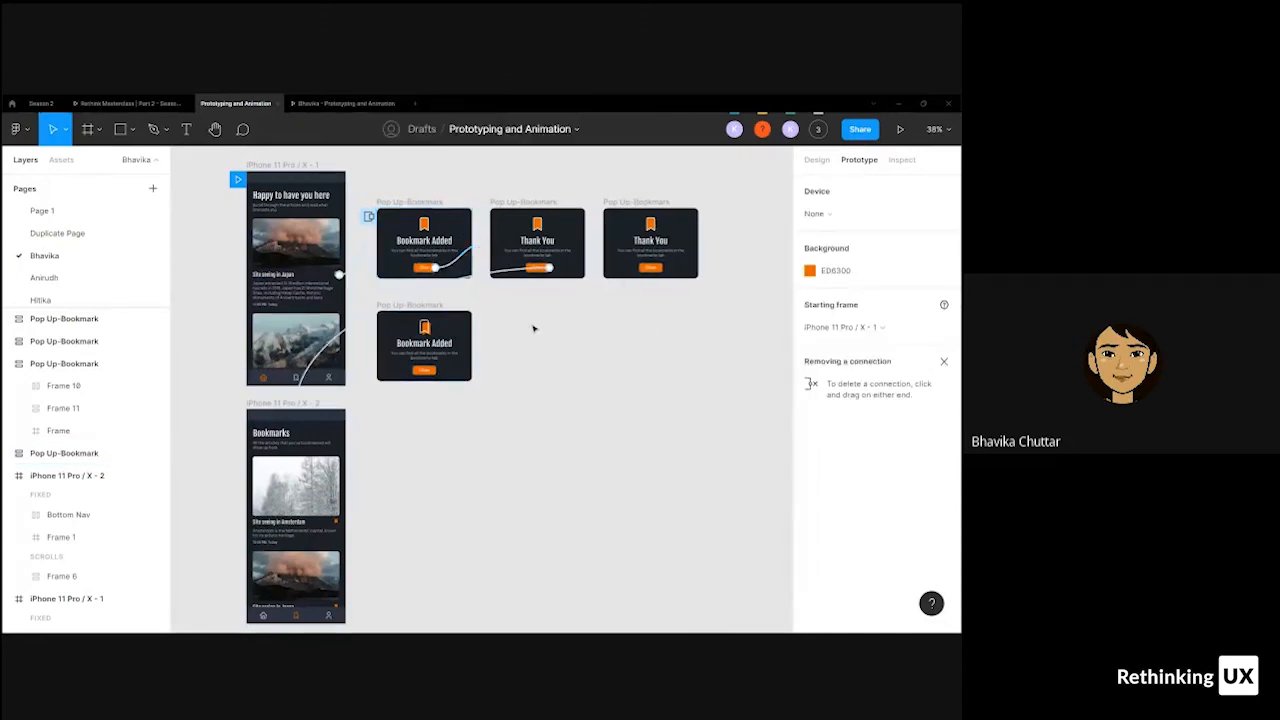
{"action": "left_click", "coordinate": [474, 252]}
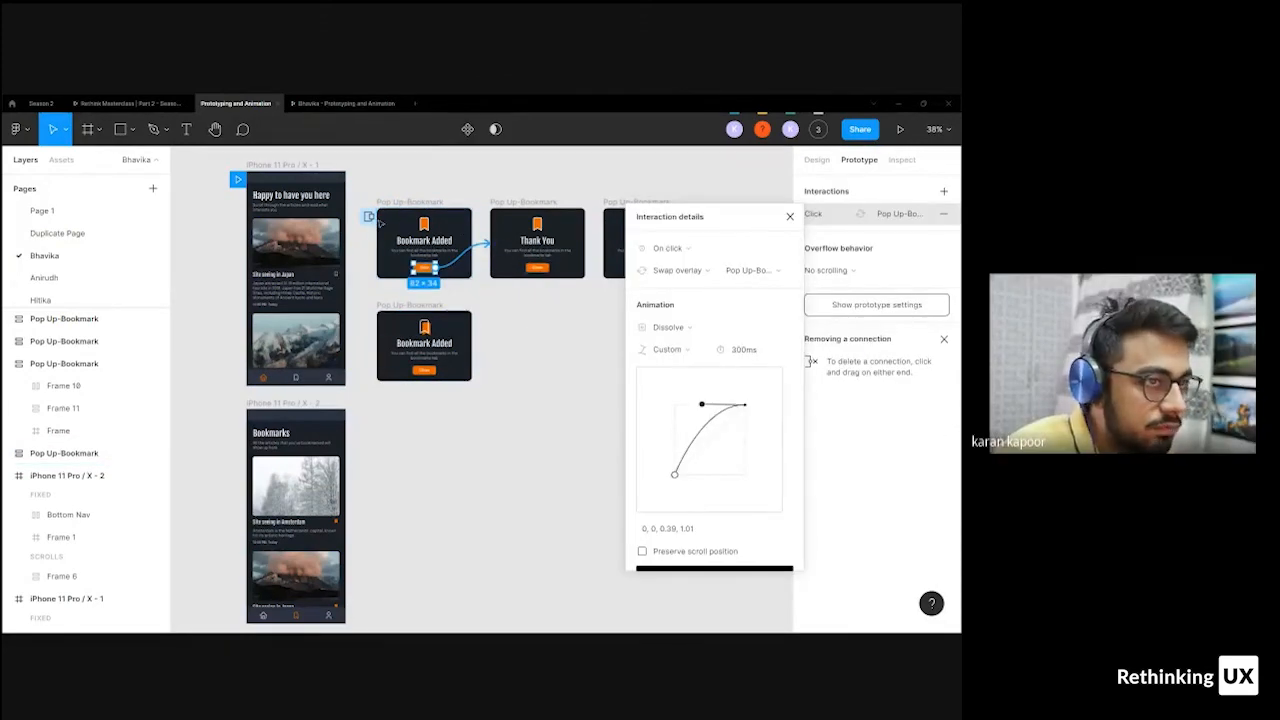
{"action": "left_click", "coordinate": [333, 276]}
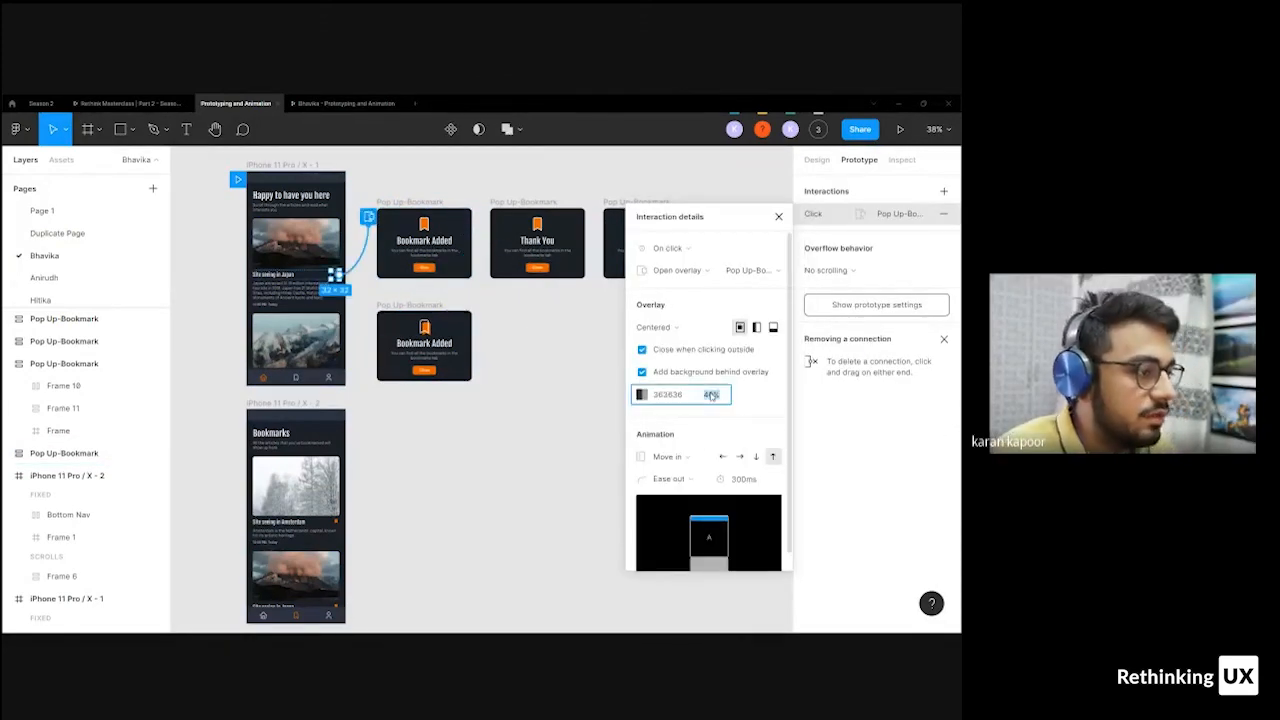
{"action": "key", "text": "shift+Up"}
{"action": "key", "text": "shift+Up"}
{"action": "key", "text": "shift+Up"}
{"action": "key", "text": "shift+Up"}
- Check the overlay background in the preview by bookmarking the Japan article and advancing to the Thank You popup
{"action": "left_click", "coordinate": [358, 104]}
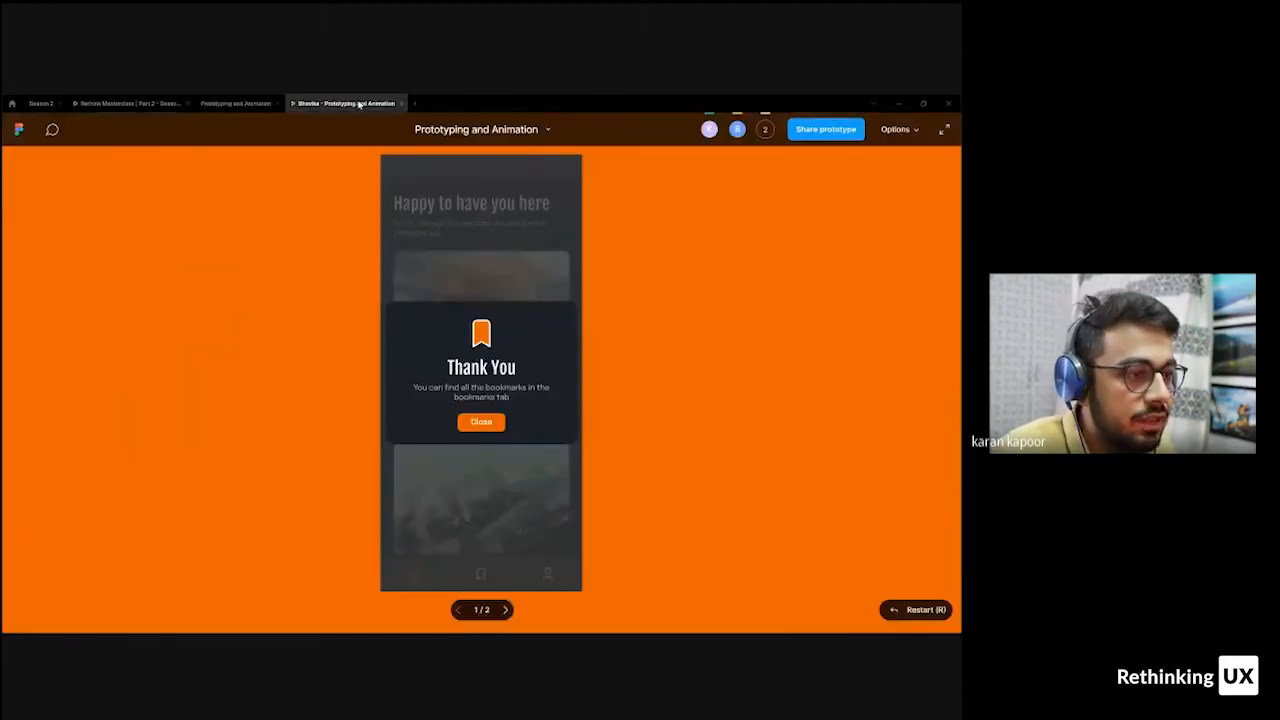
{"action": "left_click", "coordinate": [563, 368]}
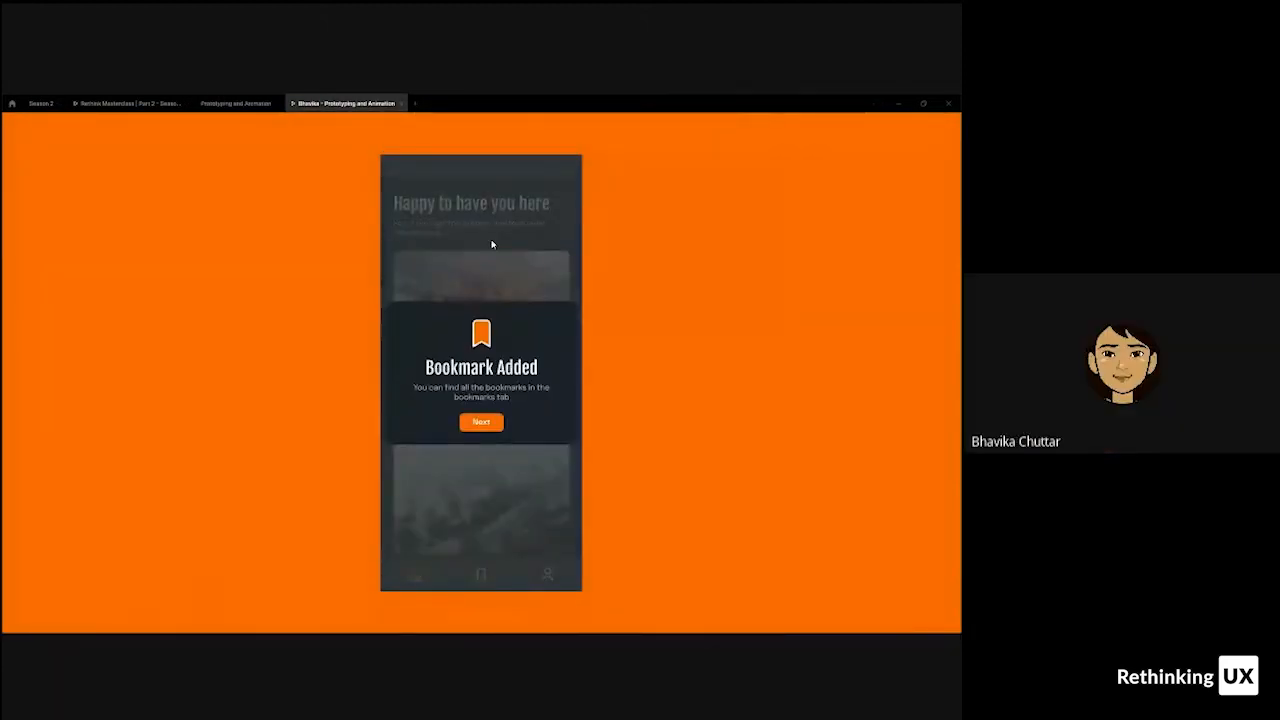
{"action": "left_click", "coordinate": [496, 424]}
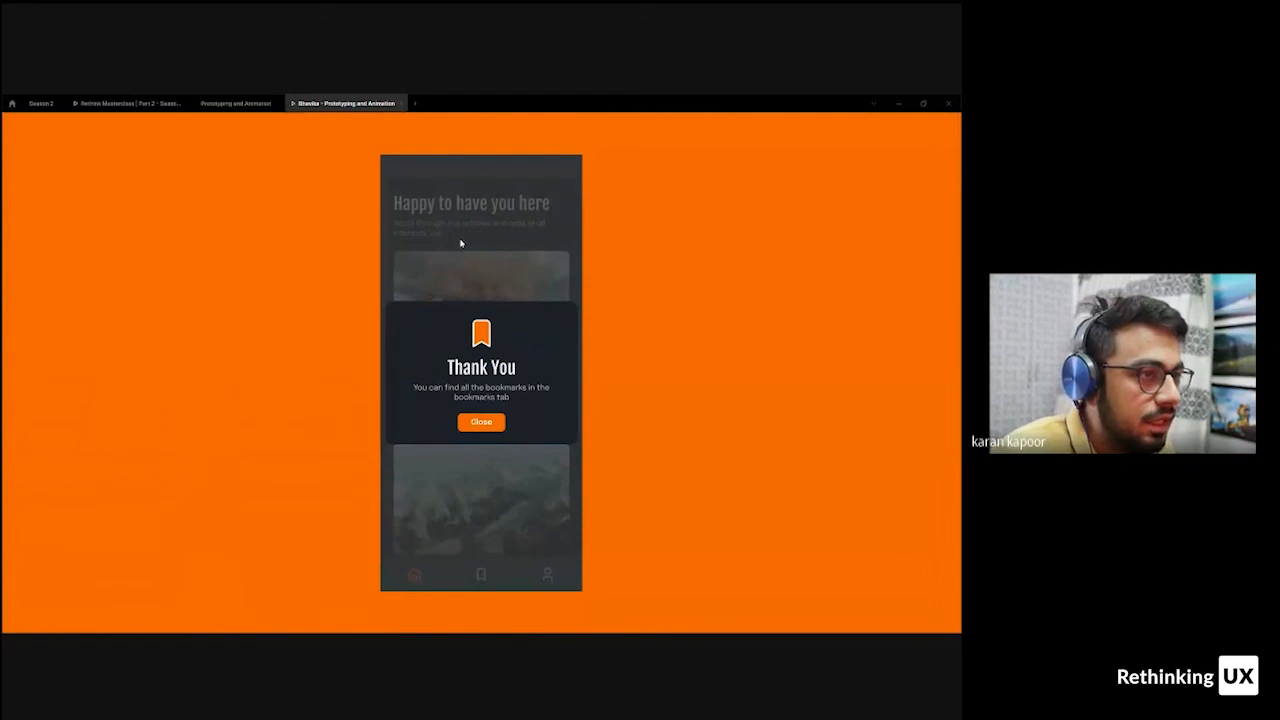
- Return to the design file and set the animation of the Next button's Swap overlay interaction to Instant
{"action": "left_click", "coordinate": [219, 106]}
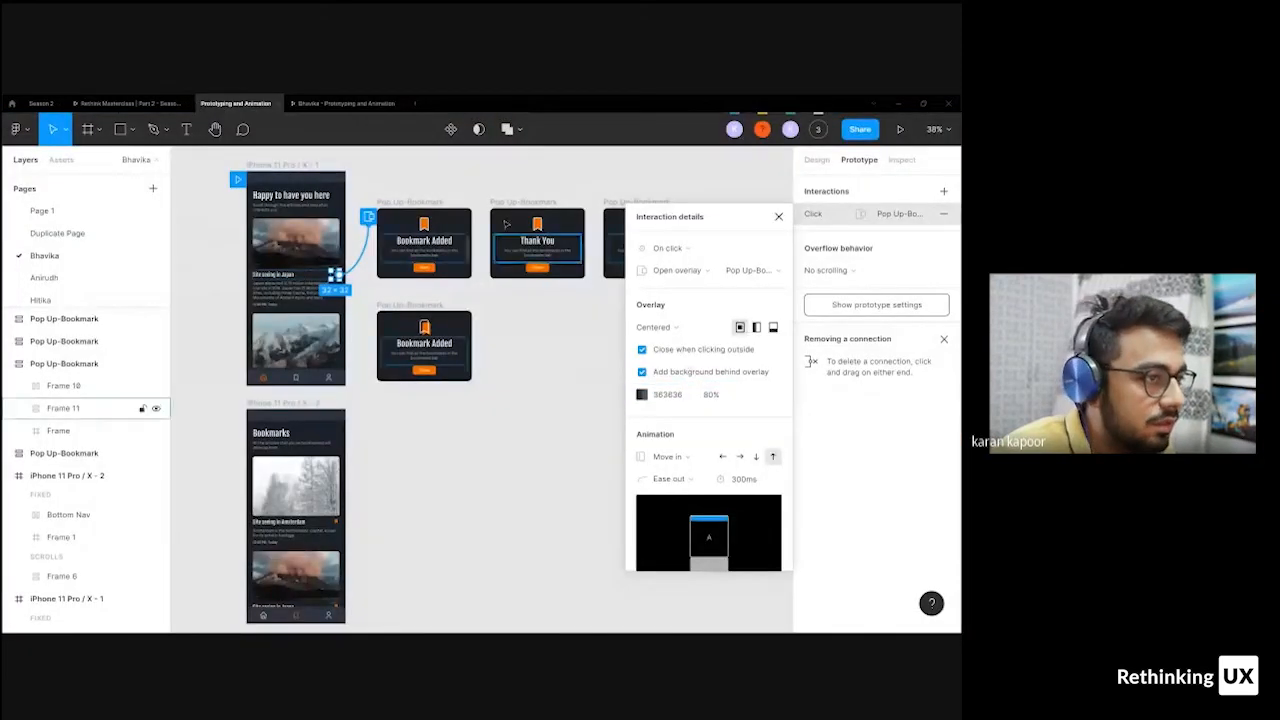
{"action": "left_click", "coordinate": [462, 258]}
{"action": "left_click", "coordinate": [424, 267]}
{"action": "scroll", "coordinate": [462, 256], "scroll_direction": "up", "scroll_amount": 2}
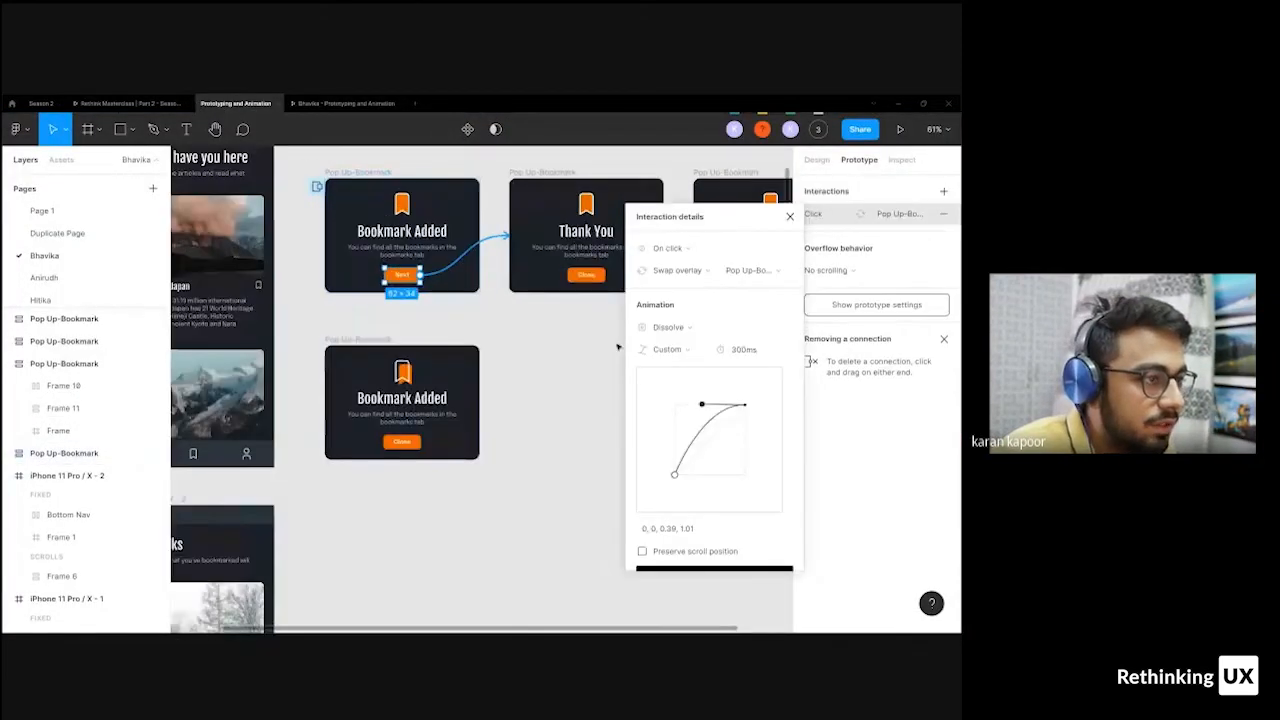
{"action": "left_click", "coordinate": [680, 329]}
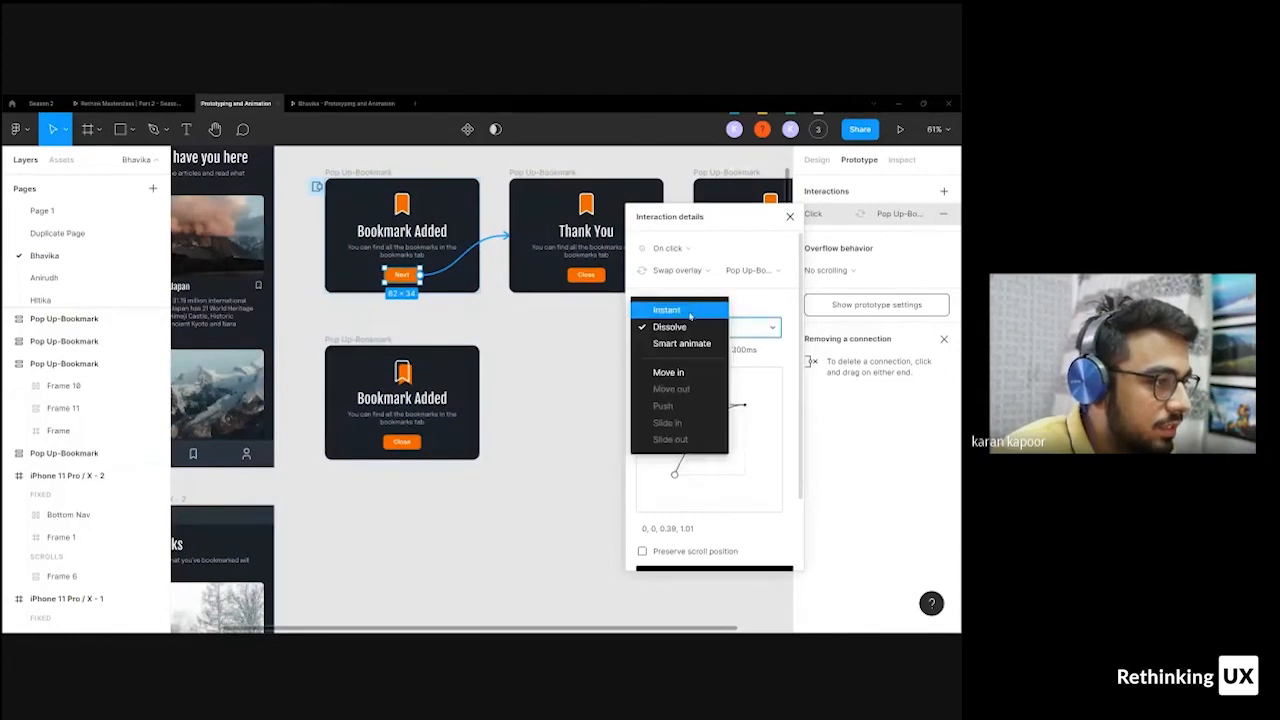
{"action": "left_click", "coordinate": [690, 316]}
- Test the Instant swap in the preview by opening the Bookmark Added popup and continuing to Thank You
{"action": "left_click", "coordinate": [346, 103]}
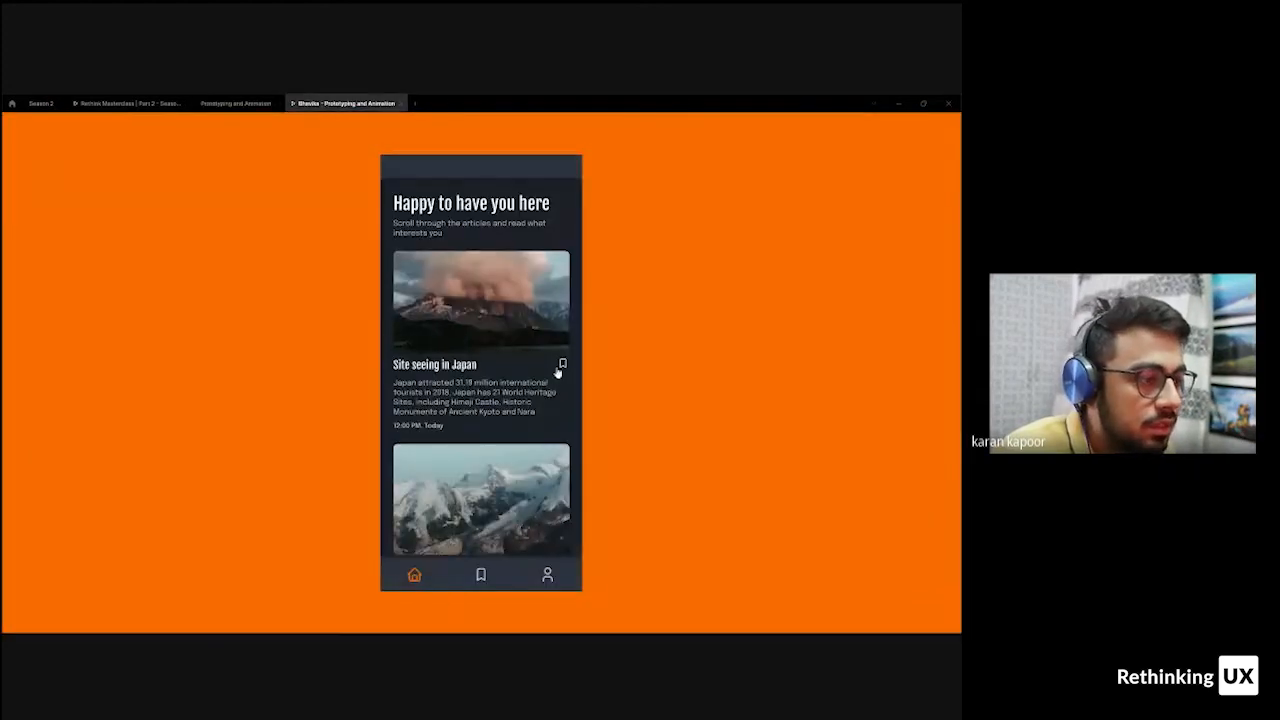
{"action": "left_click", "coordinate": [559, 369]}
{"action": "left_click", "coordinate": [481, 422]}
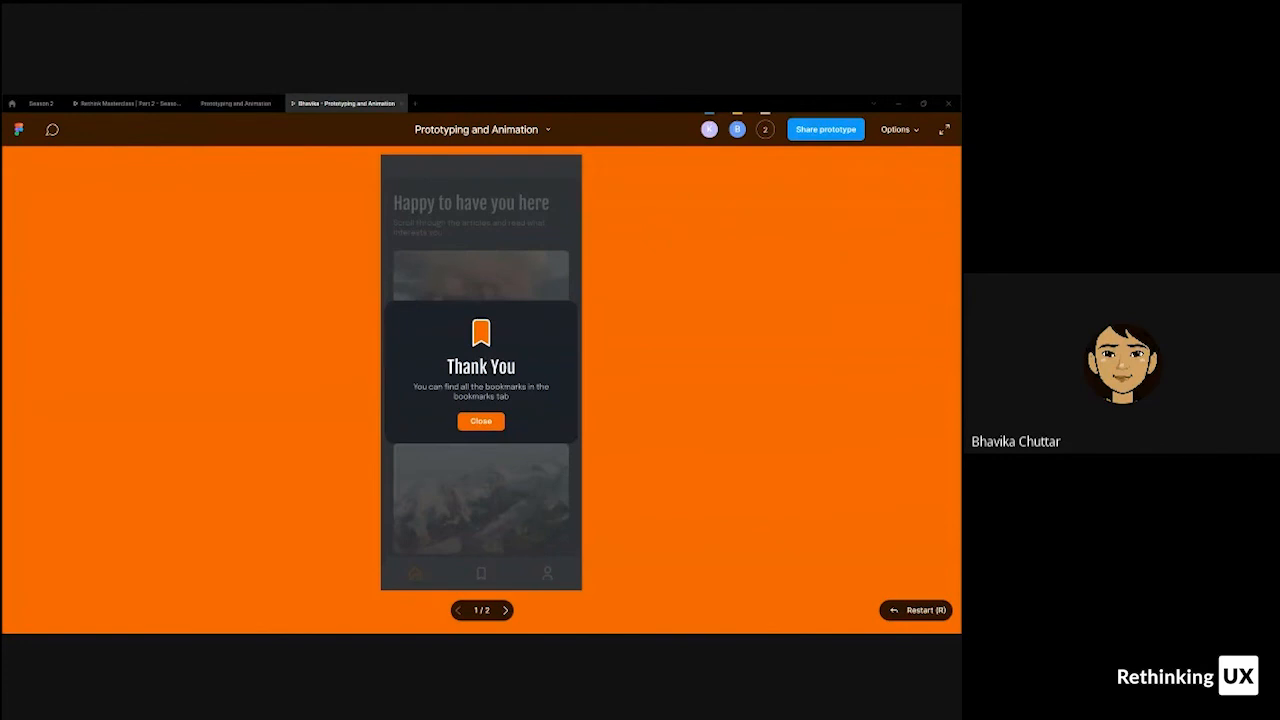
- Return to the design file, browse the other participants' pages, and open Page 1
{"action": "left_click", "coordinate": [227, 106]}
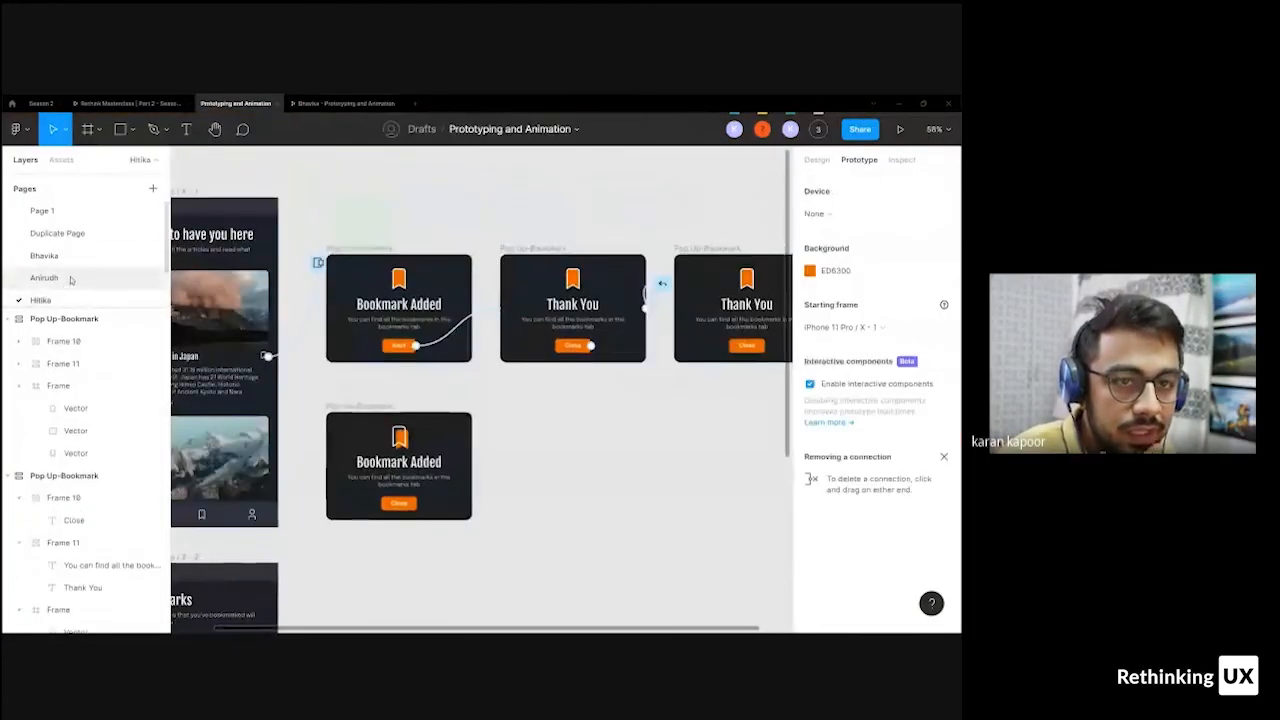
{"action": "scroll", "coordinate": [88, 268], "scroll_direction": "down", "scroll_amount": 1}
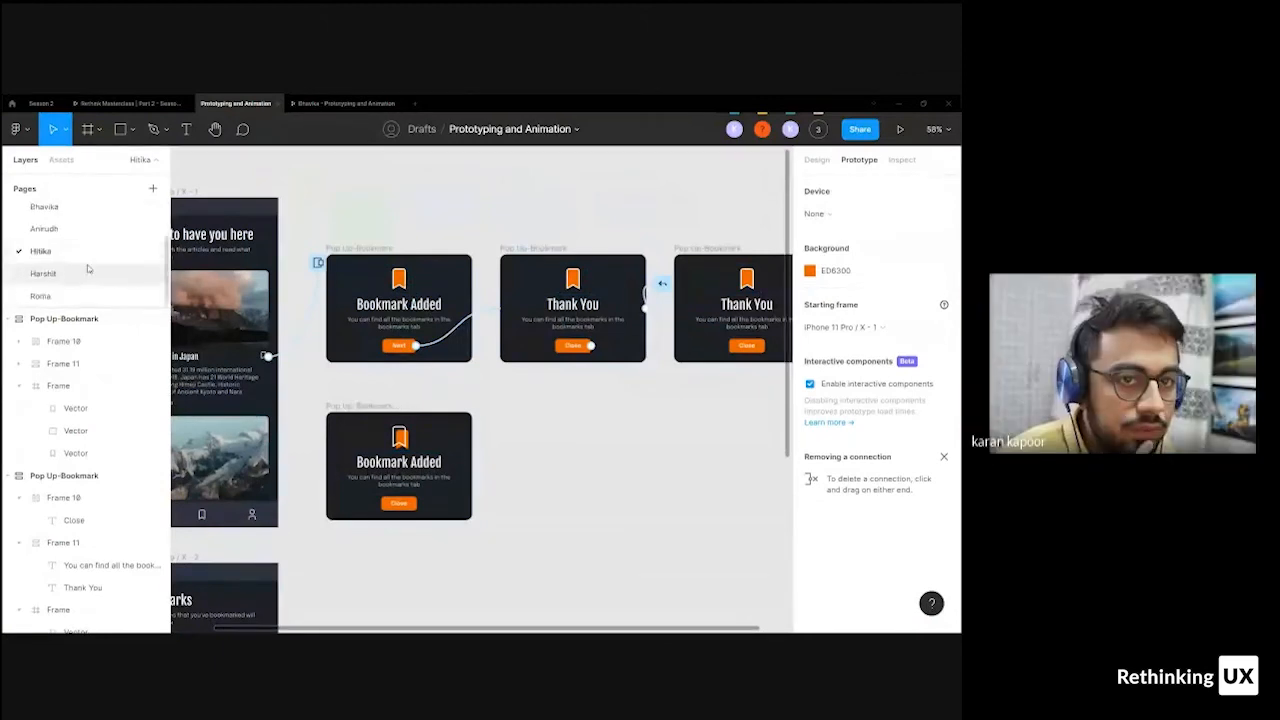
{"action": "left_click", "coordinate": [88, 272]}
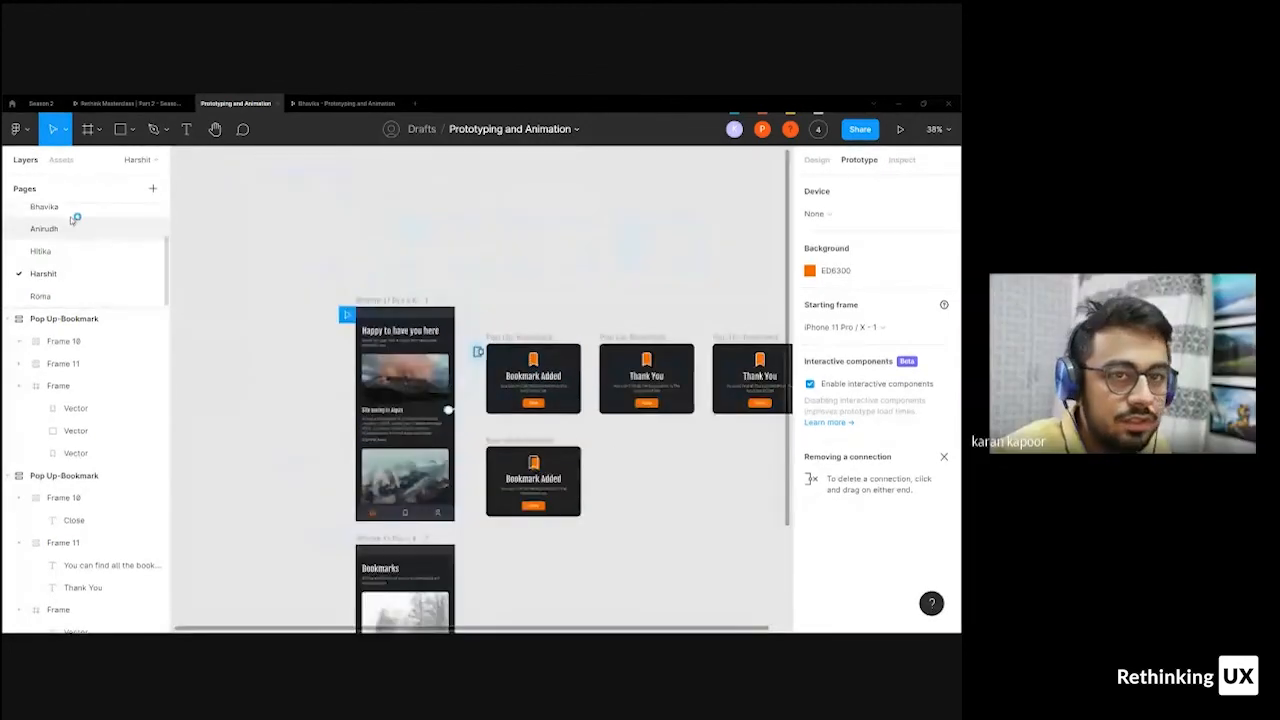
{"action": "left_click", "coordinate": [75, 210]}
{"action": "scroll", "coordinate": [75, 219], "scroll_direction": "up", "scroll_amount": 1}
{"action": "left_click", "coordinate": [75, 218]}
- Delete the Delay connection from Frame 14 to Frame 15 on Page 1
{"action": "scroll", "coordinate": [490, 281], "scroll_direction": "down", "scroll_amount": 3}
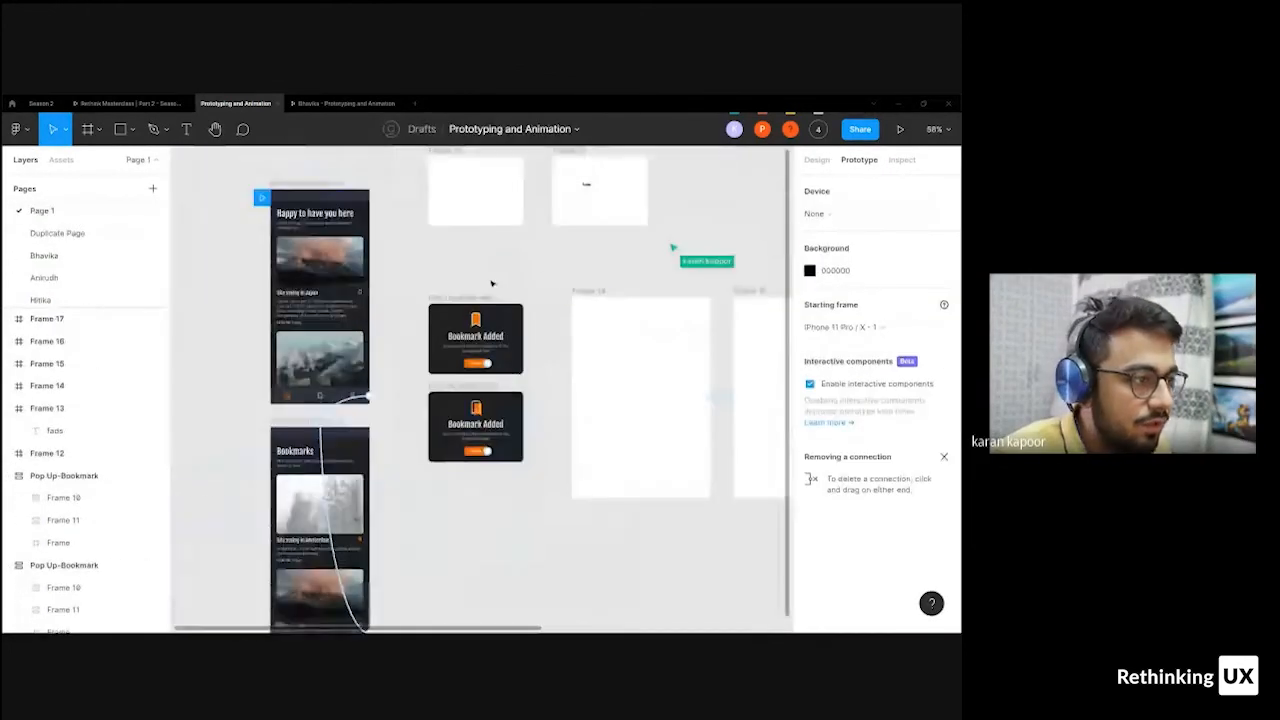
{"action": "left_click_drag", "start_coordinate": [497, 275], "coordinate": [248, 250]}
{"action": "left_click", "coordinate": [469, 376]}
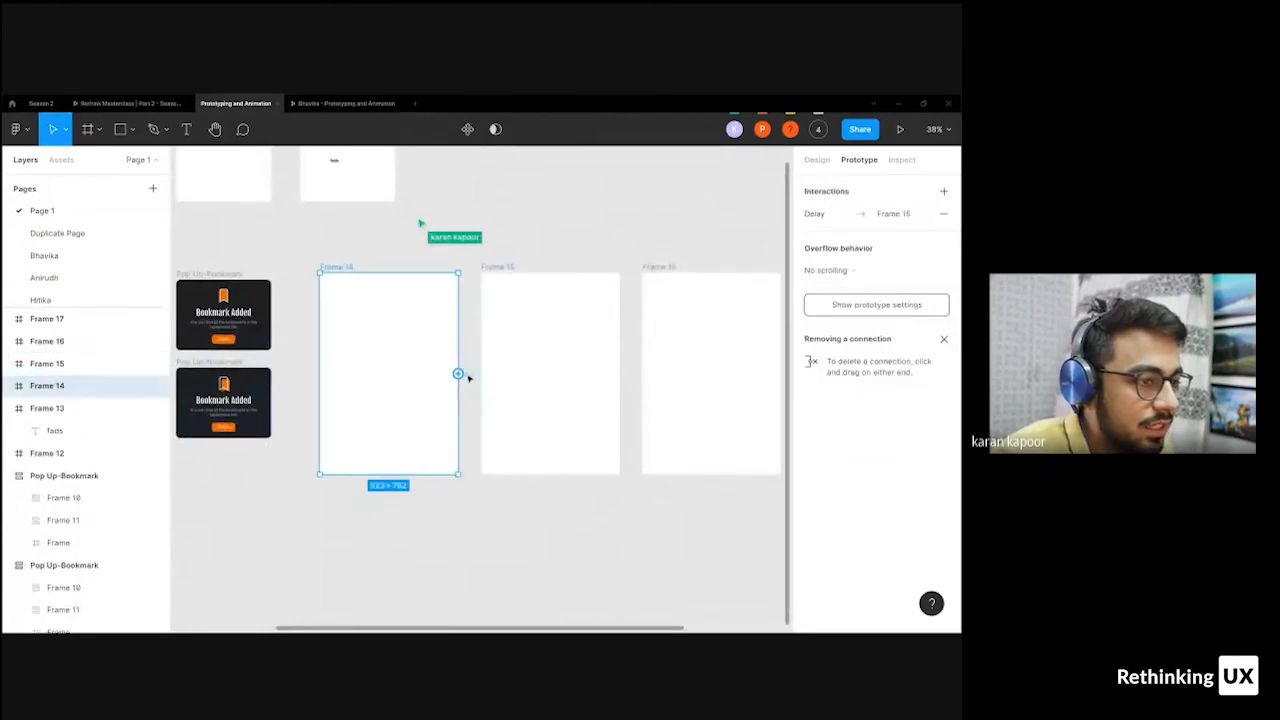
{"action": "scroll", "coordinate": [469, 376], "scroll_direction": "up", "scroll_amount": 3}
{"action": "left_click", "coordinate": [779, 217]}
{"action": "left_click_drag", "start_coordinate": [495, 322], "coordinate": [497, 334]}
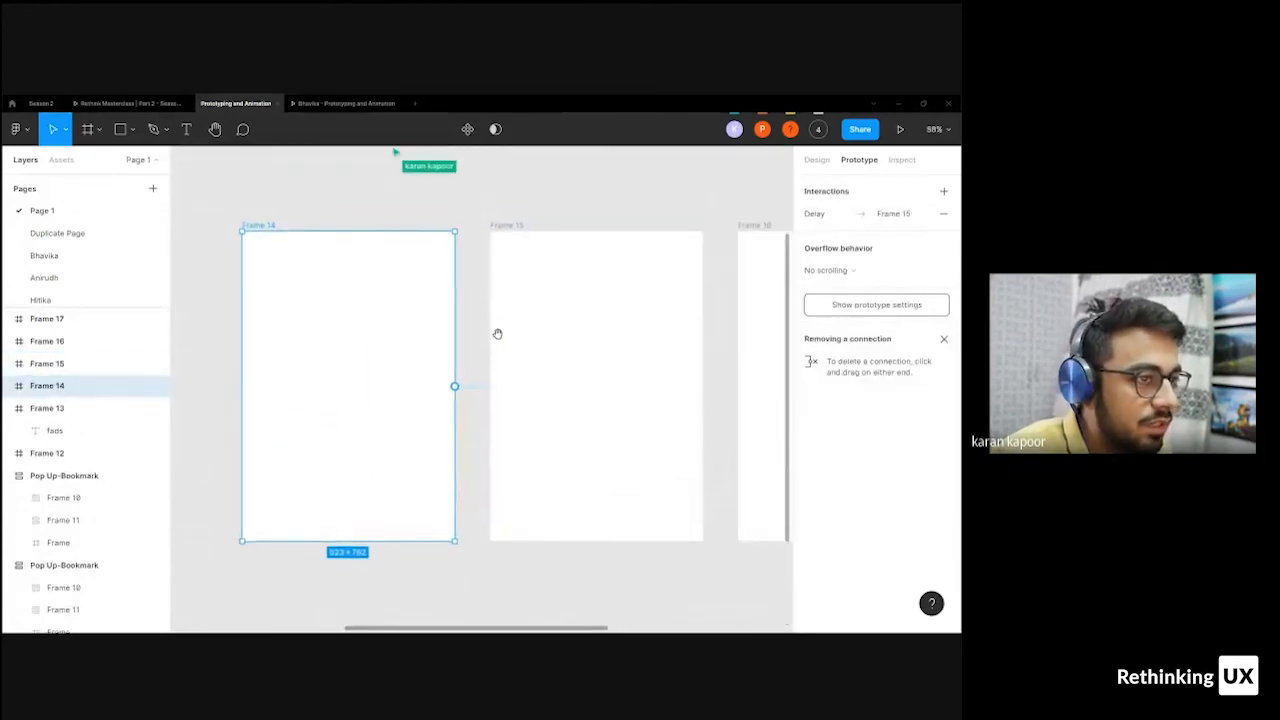
{"action": "left_click", "coordinate": [481, 393]}
{"action": "left_click", "coordinate": [482, 388]}
{"action": "key", "text": "Delete"}
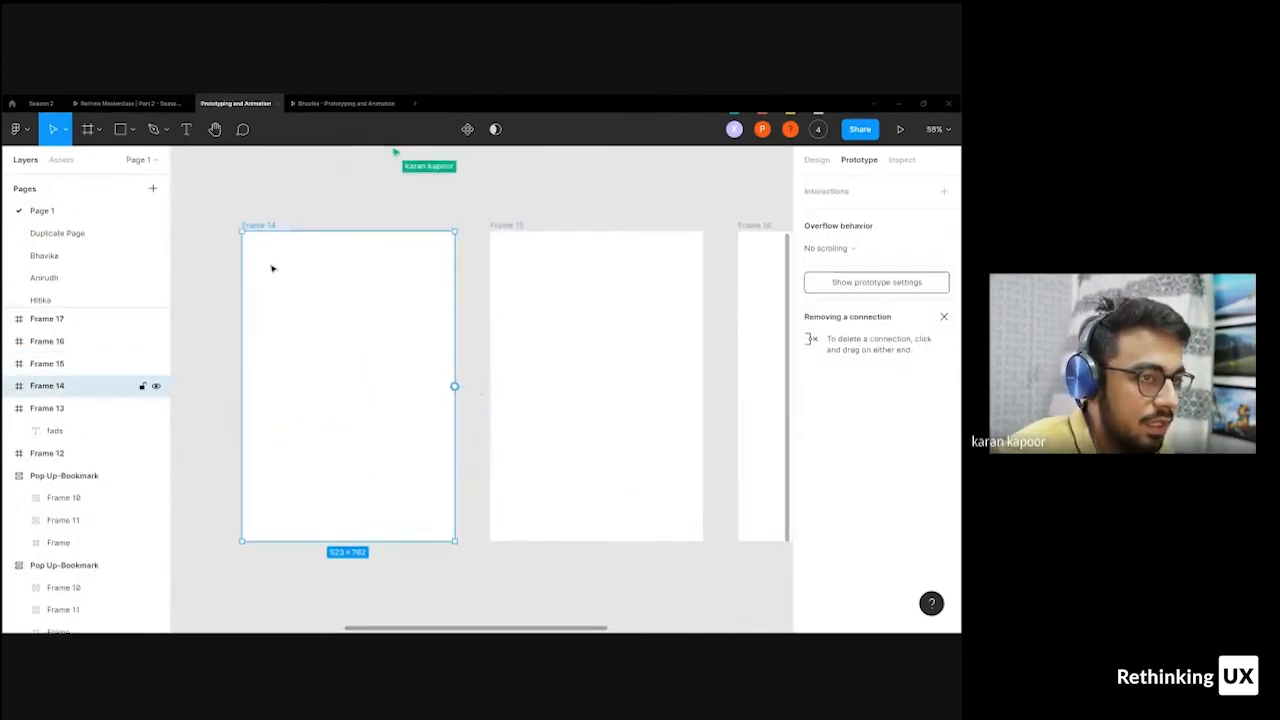
{"action": "scroll", "coordinate": [463, 391], "scroll_direction": "down", "scroll_amount": 3}
{"action": "left_click_drag", "start_coordinate": [463, 391], "coordinate": [347, 328]}
{"action": "key", "text": "alt"}
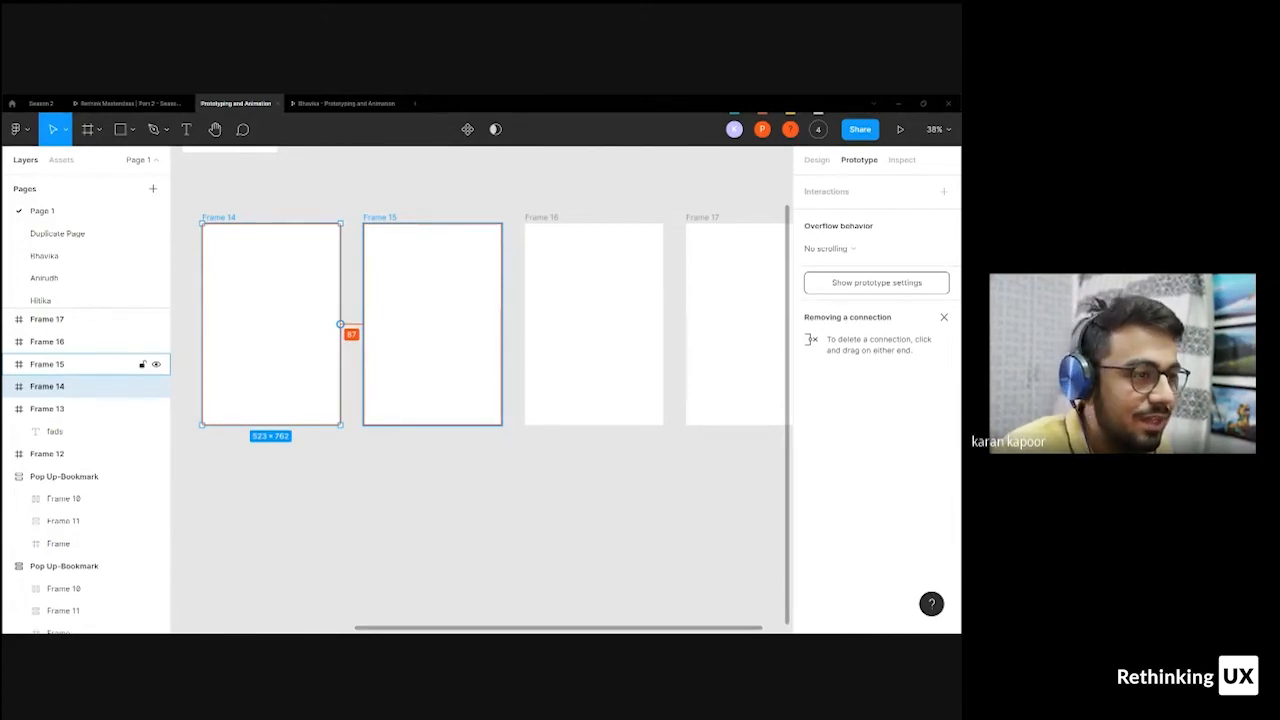
{"action": "left_click", "coordinate": [351, 503]}
{"action": "left_click_drag", "start_coordinate": [351, 503], "coordinate": [455, 529]}
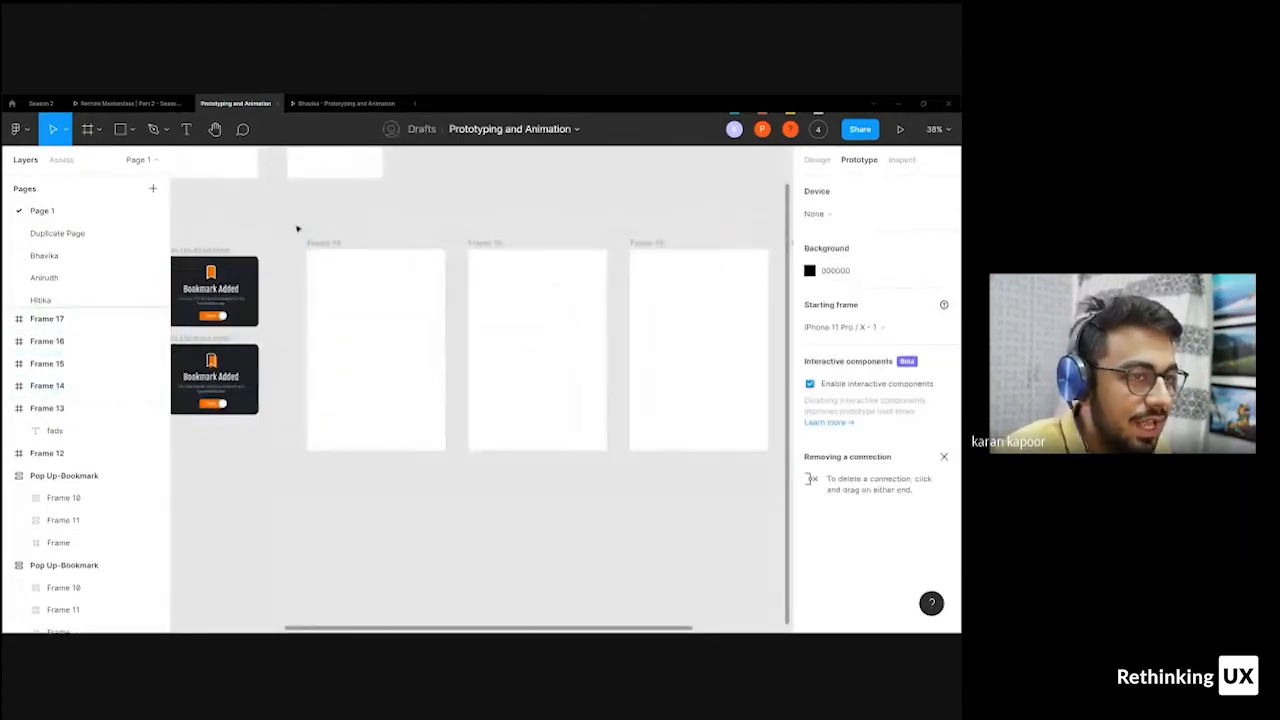
{"action": "left_click_drag", "start_coordinate": [297, 226], "coordinate": [654, 460]}
{"action": "scroll", "coordinate": [520, 431], "scroll_direction": "left", "scroll_amount": 5}
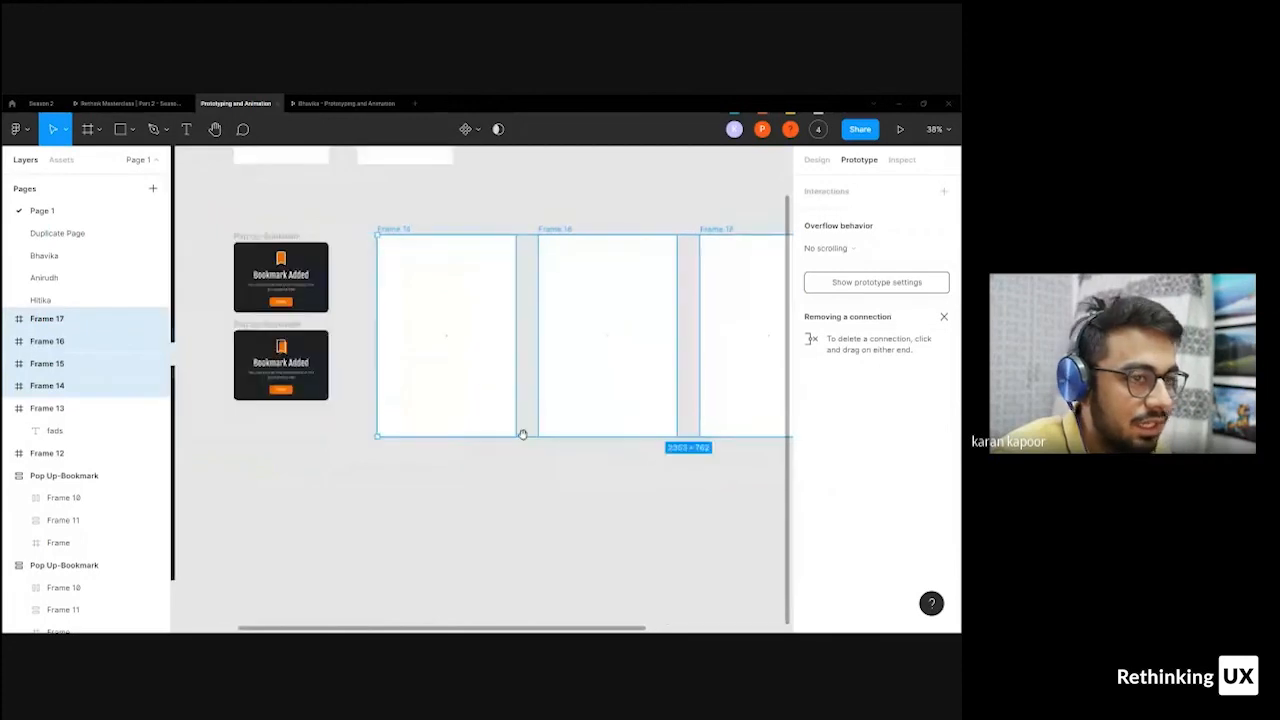
{"action": "scroll", "coordinate": [448, 183], "scroll_direction": "up", "scroll_amount": 2}
{"action": "left_click", "coordinate": [459, 268]}
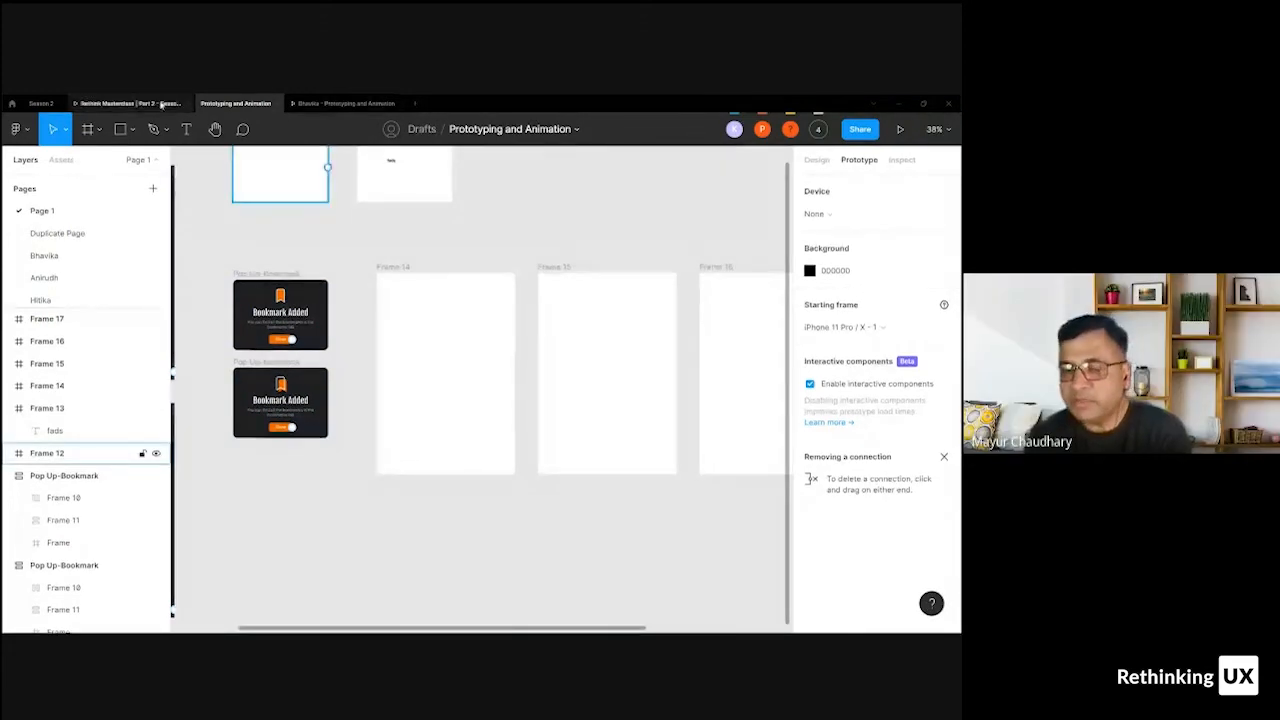
- Switch to the Rethink Masterclass presentation at its Curve Animation slide
{"action": "left_click", "coordinate": [130, 103]}
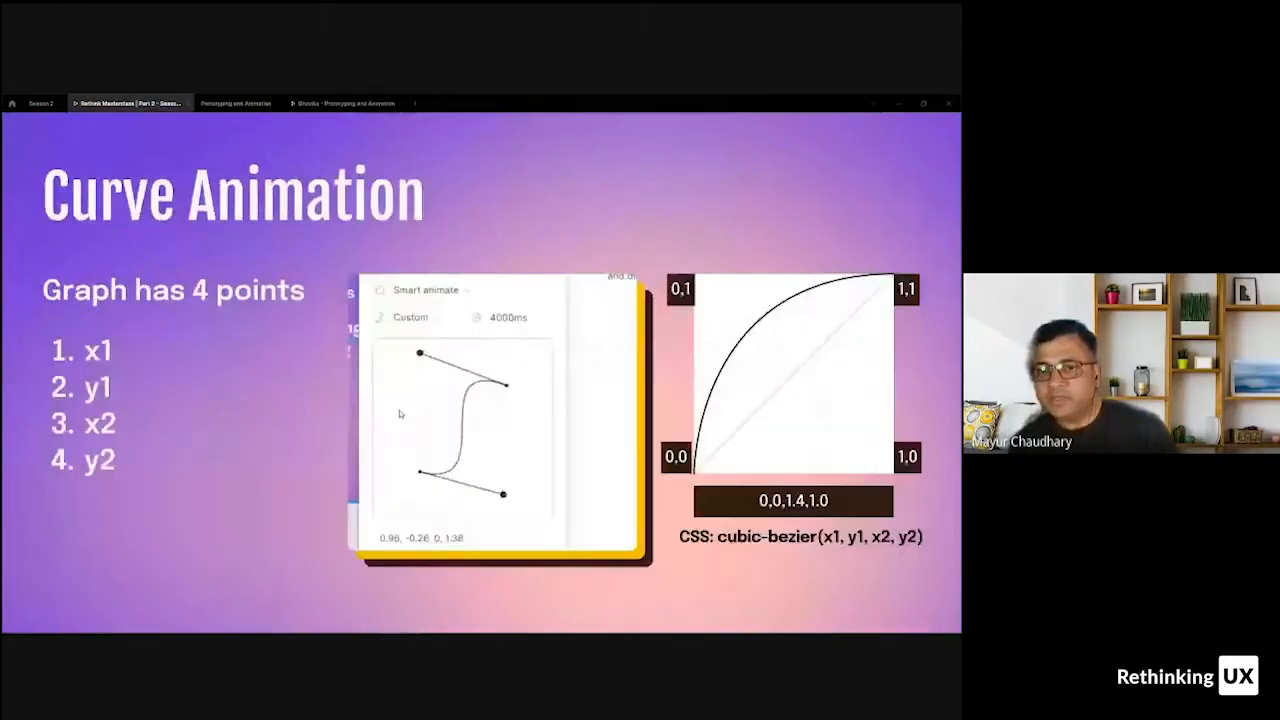